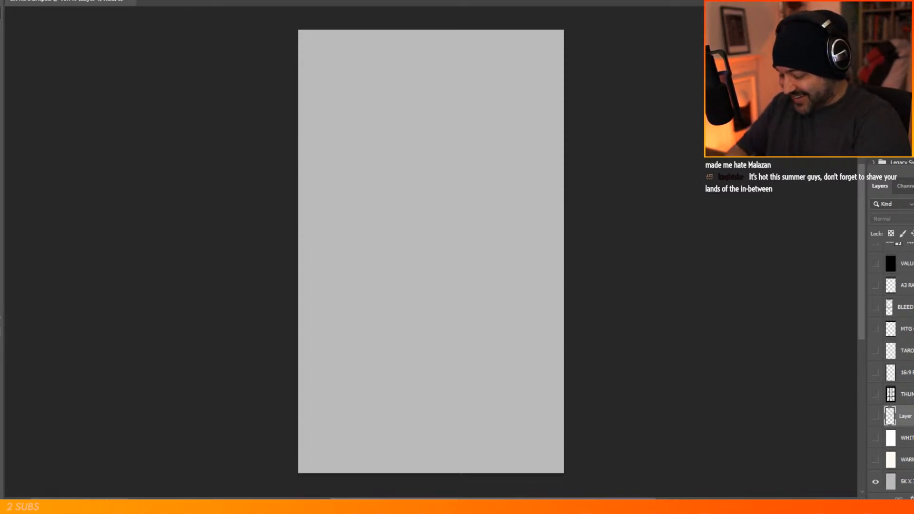
Step: Look over the painting of the blue-skinned woman holding a potted golden tree, and return to the blank grey canvas
click(1, 332)
drag(656, 161, 596, 225)
key(Return)
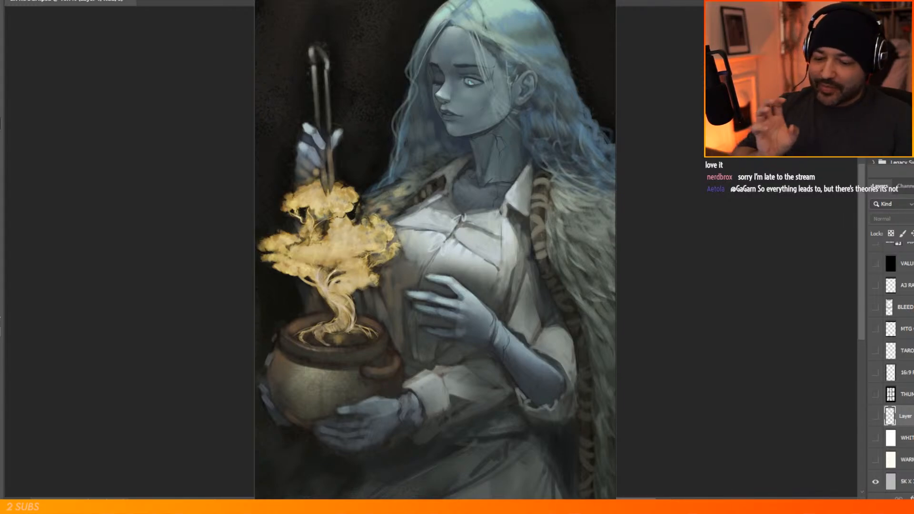
key(alt+Tab)
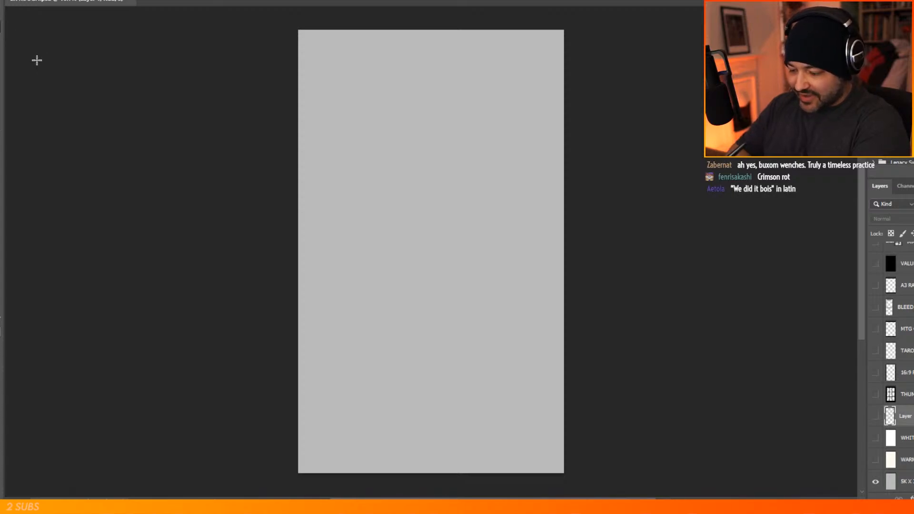
Step: Choose the DG main - Square texture brush and add a new layer below the thumbnail template layer
click(38, 1)
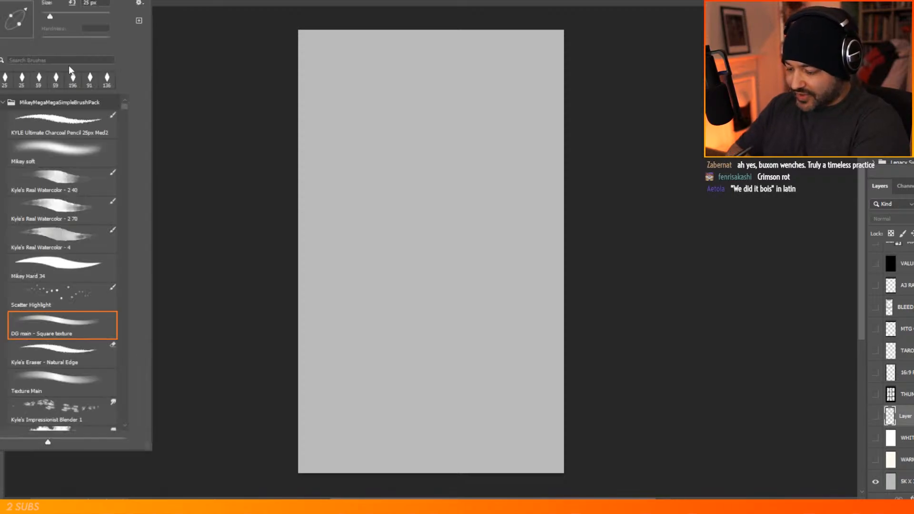
click(75, 322)
click(195, 295)
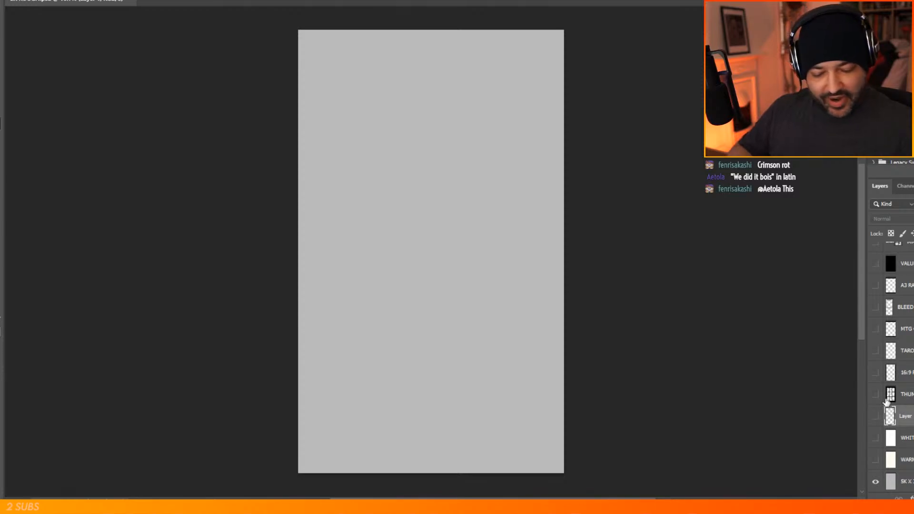
click(913, 499)
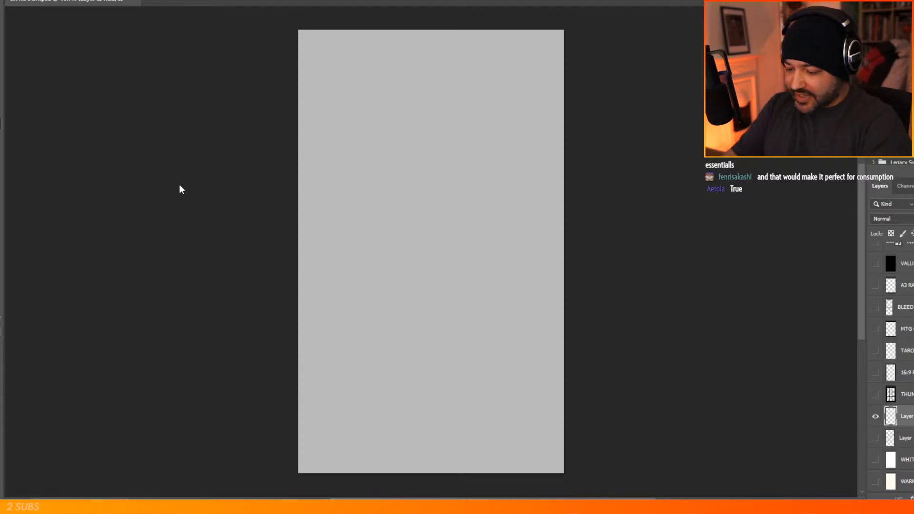
Step: Enlarge the DG main - Square texture brush to about 464 px
right_click(447, 175)
click(563, 71)
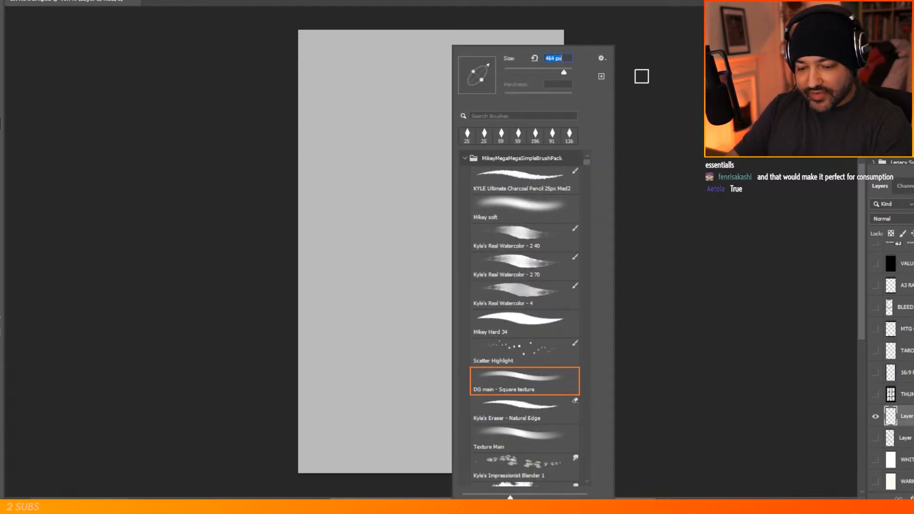
click(688, 77)
right_click(438, 174)
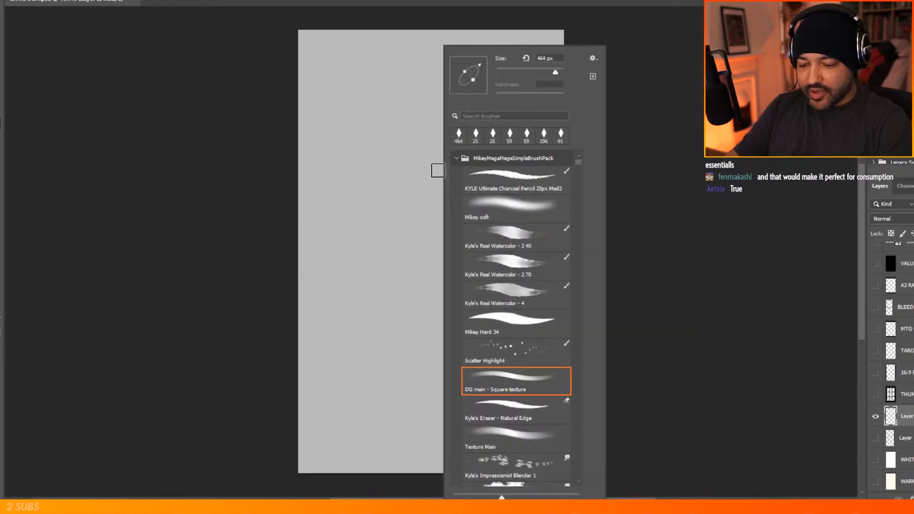
click(557, 70)
click(663, 69)
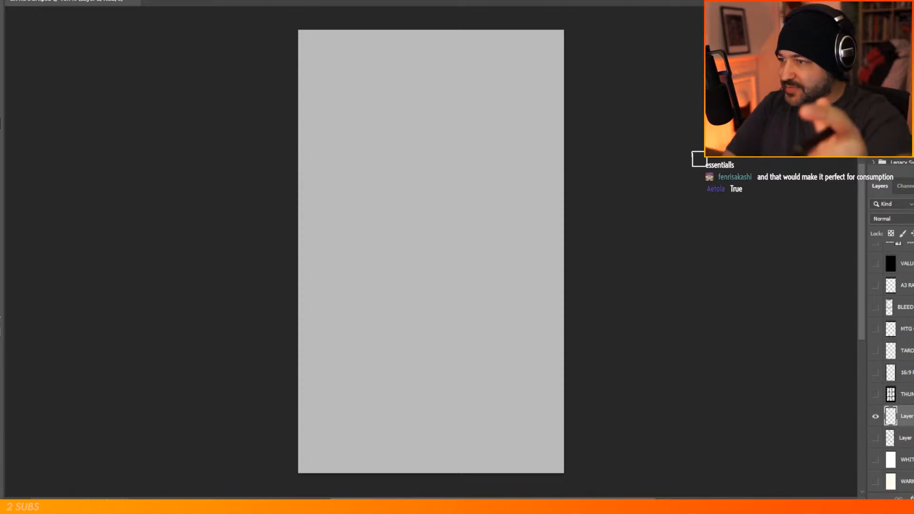
Step: Block in a dark oval head with hair mass and a side shape near the upper middle of the canvas
drag(403, 108, 404, 135)
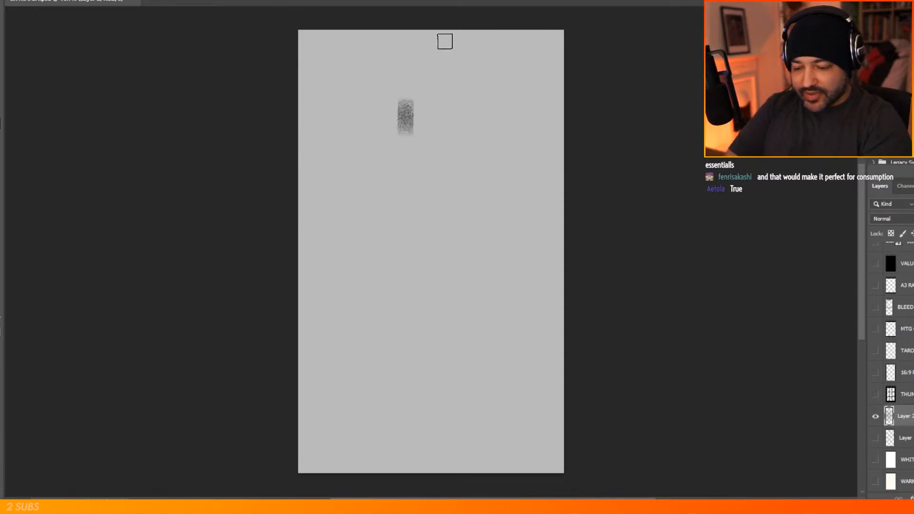
mouse_move(408, 102)
mouse_down()
mouse_move(433, 91)
mouse_move(448, 127)
mouse_up()
mouse_move(421, 88)
mouse_down()
mouse_move(406, 134)
mouse_move(420, 157)
mouse_move(407, 145)
mouse_move(416, 144)
mouse_move(410, 151)
mouse_move(401, 123)
mouse_move(408, 100)
mouse_move(438, 87)
mouse_move(452, 95)
mouse_move(453, 117)
mouse_move(453, 104)
mouse_move(453, 115)
mouse_move(418, 115)
mouse_move(424, 138)
mouse_move(448, 121)
mouse_move(448, 142)
mouse_move(451, 126)
mouse_move(398, 107)
mouse_move(395, 93)
mouse_move(409, 110)
mouse_up()
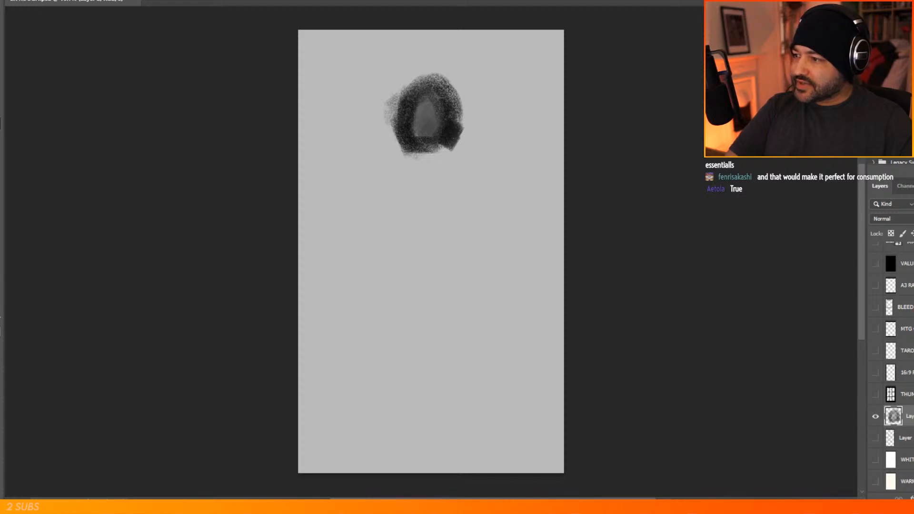
mouse_move(398, 93)
mouse_down()
mouse_move(448, 112)
mouse_move(422, 81)
mouse_move(474, 117)
mouse_move(468, 129)
mouse_move(492, 113)
mouse_move(469, 127)
mouse_up()
mouse_move(388, 117)
mouse_down()
mouse_move(467, 129)
mouse_move(415, 153)
mouse_move(430, 158)
mouse_up()
Step: Tilt the head sketch slightly clockwise with a transform and apply it
click(22, 1)
mouse_move(136, 210)
click(188, 234)
drag(519, 72, 525, 85)
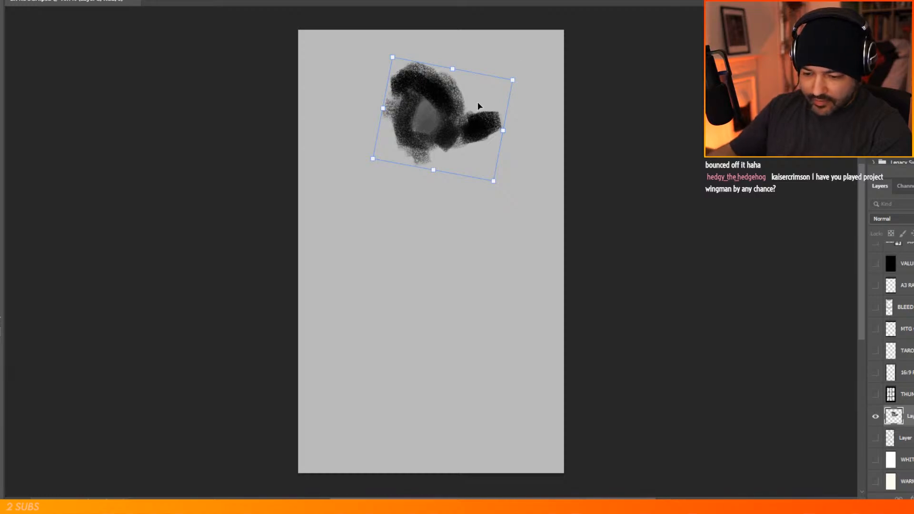
key(Return)
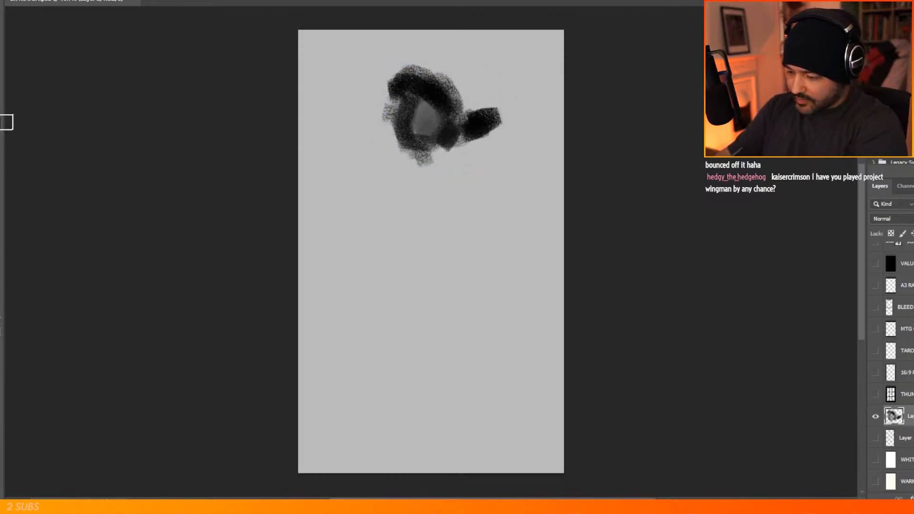
Step: Block in the neck, shoulders, ribcage and pelvis in dark strokes beneath the head
mouse_move(431, 153)
mouse_down()
mouse_move(418, 171)
mouse_move(401, 171)
mouse_move(484, 164)
mouse_move(398, 233)
mouse_move(400, 207)
mouse_move(372, 206)
mouse_up()
mouse_move(409, 174)
mouse_down()
mouse_move(373, 224)
mouse_move(415, 231)
mouse_move(430, 246)
mouse_move(439, 237)
mouse_move(445, 174)
mouse_move(450, 208)
mouse_move(419, 253)
mouse_move(417, 221)
mouse_move(433, 177)
mouse_move(383, 228)
mouse_move(436, 180)
mouse_move(429, 160)
mouse_move(441, 134)
mouse_move(456, 175)
mouse_move(443, 179)
mouse_move(501, 101)
mouse_move(460, 174)
mouse_move(476, 191)
mouse_move(474, 177)
mouse_move(395, 169)
mouse_move(381, 186)
mouse_move(396, 166)
mouse_move(406, 188)
mouse_move(377, 243)
mouse_move(391, 210)
mouse_move(393, 288)
mouse_move(400, 250)
mouse_move(381, 272)
mouse_move(424, 270)
mouse_move(375, 269)
mouse_move(378, 303)
mouse_move(404, 306)
mouse_move(417, 322)
mouse_up()
mouse_move(440, 281)
mouse_down()
mouse_move(400, 275)
mouse_move(397, 297)
mouse_move(404, 282)
mouse_move(419, 303)
mouse_move(436, 277)
mouse_move(441, 309)
mouse_move(437, 267)
mouse_move(438, 301)
mouse_up()
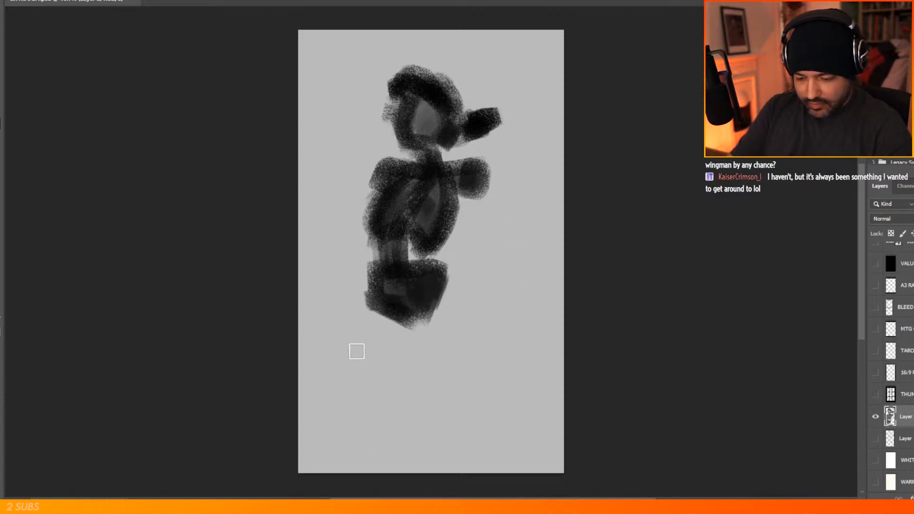
Step: Paint both curved legs tapering together toward the canvas base, and fill out the waist and the side of the torso
drag(368, 299, 343, 335)
mouse_move(444, 276)
mouse_down()
mouse_move(464, 295)
mouse_move(384, 400)
mouse_up()
mouse_move(403, 354)
mouse_down()
mouse_move(433, 395)
mouse_move(403, 420)
mouse_move(468, 350)
mouse_move(473, 359)
mouse_move(447, 286)
mouse_move(473, 328)
mouse_up()
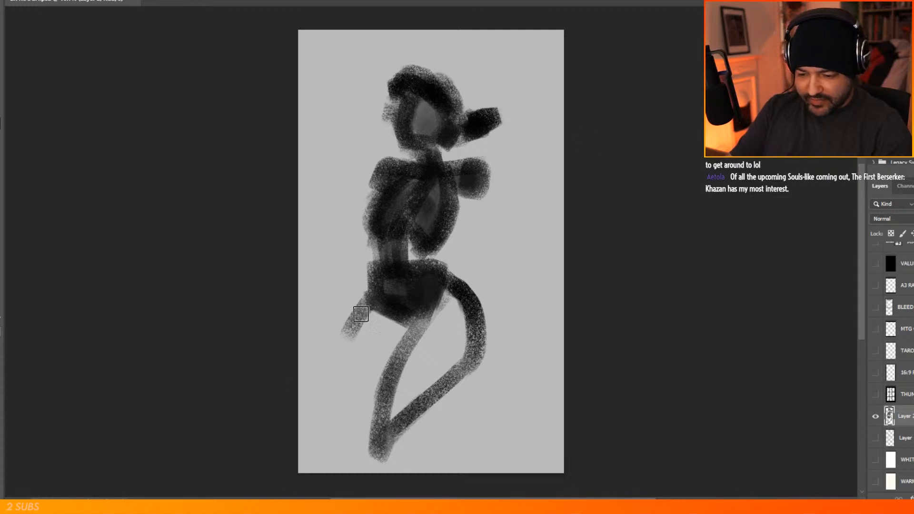
drag(367, 314, 368, 386)
mouse_move(368, 306)
mouse_down()
mouse_move(351, 343)
mouse_move(372, 427)
mouse_up()
mouse_move(360, 343)
mouse_down()
mouse_move(367, 401)
mouse_move(386, 313)
mouse_move(387, 350)
mouse_move(399, 320)
mouse_move(383, 364)
mouse_move(386, 399)
mouse_move(401, 403)
mouse_move(423, 355)
mouse_move(424, 326)
mouse_move(437, 382)
mouse_move(462, 296)
mouse_move(452, 320)
mouse_move(467, 328)
mouse_move(437, 383)
mouse_move(398, 390)
mouse_up()
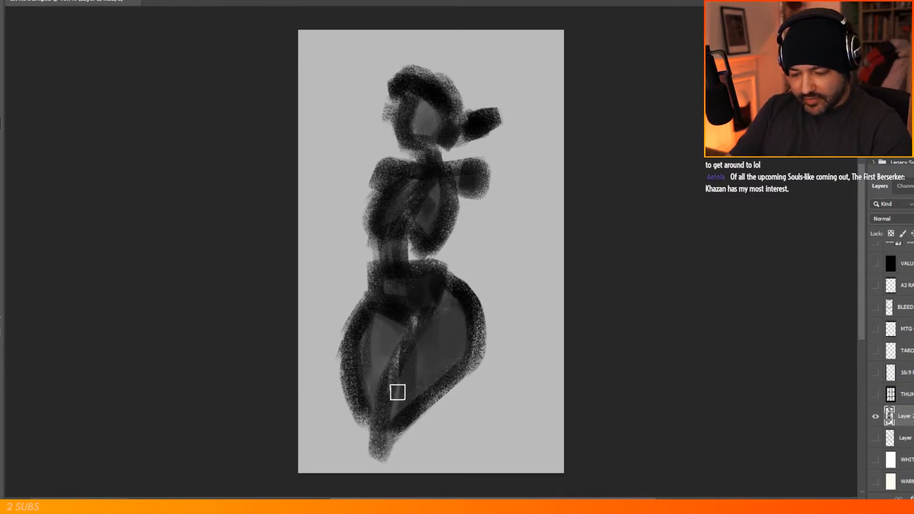
mouse_move(431, 261)
mouse_down()
mouse_move(416, 245)
mouse_move(414, 257)
mouse_up()
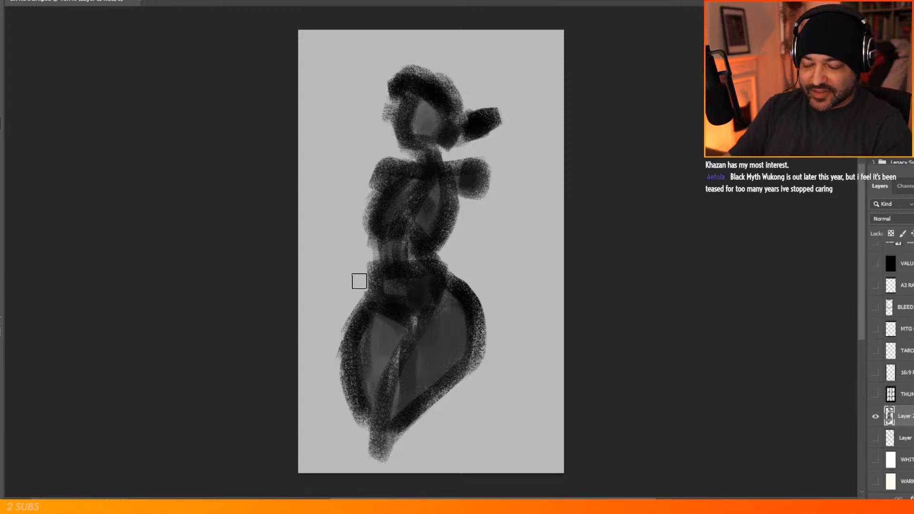
drag(467, 190, 441, 232)
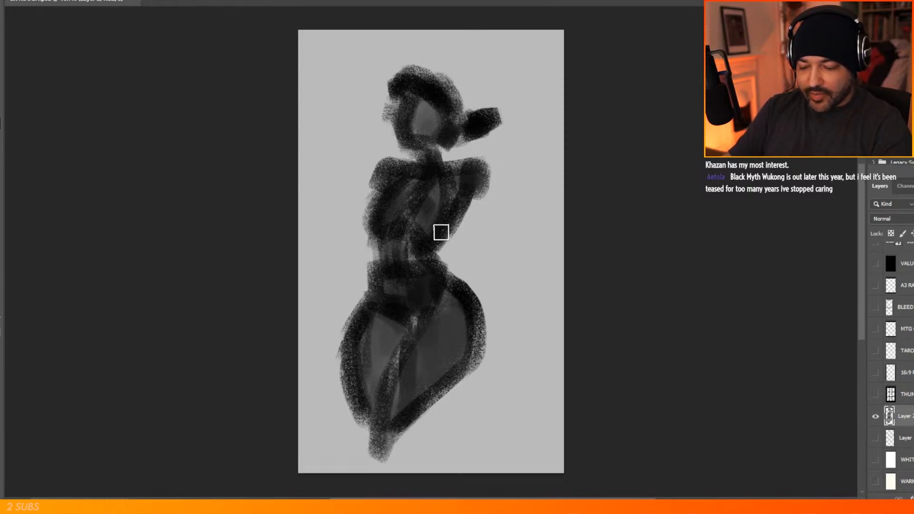
Step: Lasso the head and torso above the waist and shift them slightly up and to the right
click(492, 121)
key(l)
mouse_move(528, 67)
mouse_down()
mouse_move(478, 249)
mouse_move(339, 253)
mouse_move(392, 56)
mouse_move(527, 66)
mouse_up()
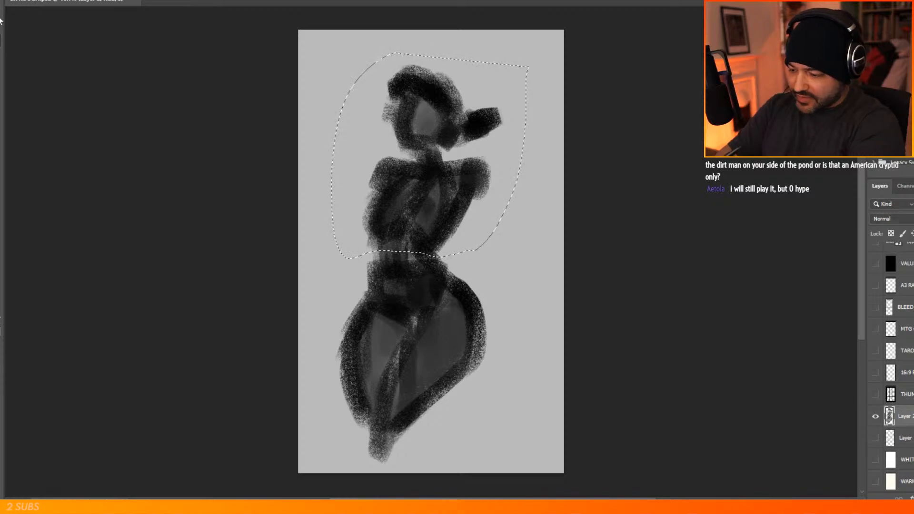
mouse_move(476, 160)
mouse_down()
mouse_move(488, 148)
mouse_move(476, 165)
mouse_move(481, 155)
mouse_up()
Step: Turn off snapping and deselect the moved upper body
click(161, 0)
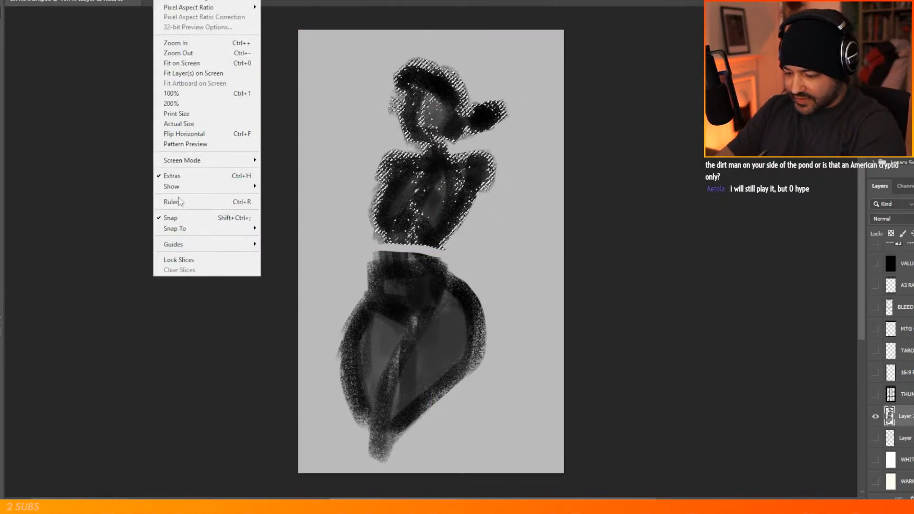
click(188, 219)
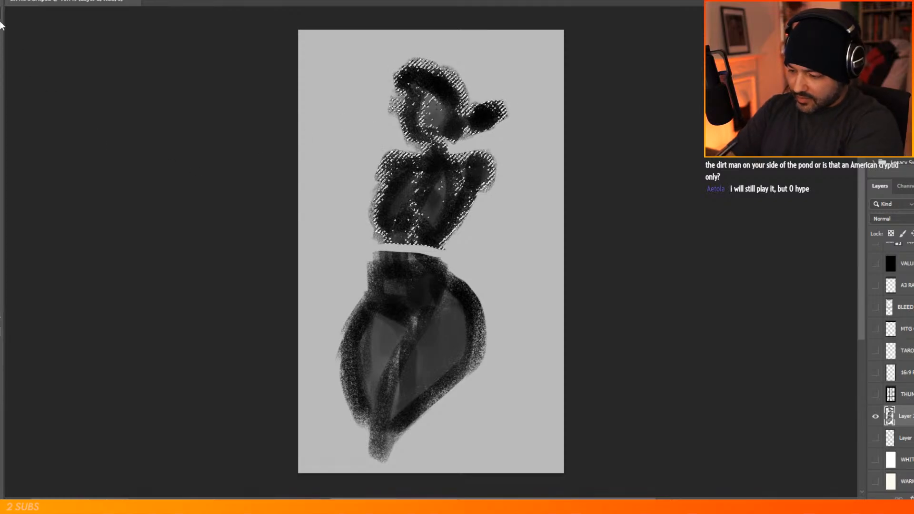
key(ctrl+d)
Step: Bridge the gap at the waist with brush strokes and extend the lower legs to the canvas's lower edge
mouse_move(391, 248)
mouse_down()
mouse_move(435, 257)
mouse_move(391, 246)
mouse_up()
drag(388, 433, 382, 450)
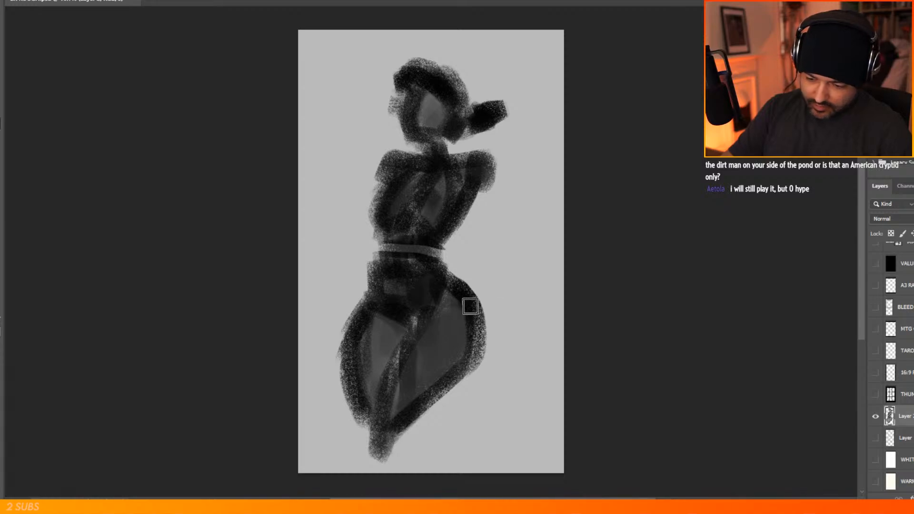
mouse_move(401, 417)
mouse_down()
mouse_move(375, 454)
mouse_move(389, 465)
mouse_move(384, 438)
mouse_move(437, 482)
mouse_move(411, 479)
mouse_move(357, 407)
mouse_move(382, 462)
mouse_move(406, 441)
mouse_move(424, 466)
mouse_up()
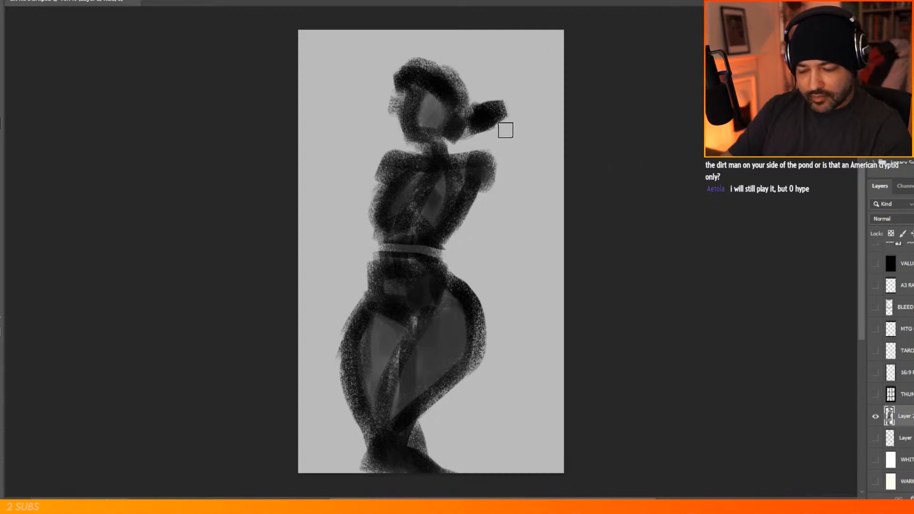
Step: Paint both arms bent at the elbow, with the hands raised beside the head
mouse_move(472, 133)
mouse_down()
mouse_move(488, 143)
mouse_move(459, 128)
mouse_move(461, 150)
mouse_move(499, 147)
mouse_move(469, 141)
mouse_move(490, 148)
mouse_up()
mouse_move(510, 222)
mouse_down()
mouse_move(518, 202)
mouse_move(484, 165)
mouse_move(518, 204)
mouse_move(498, 127)
mouse_move(524, 157)
mouse_move(534, 201)
mouse_move(525, 148)
mouse_up()
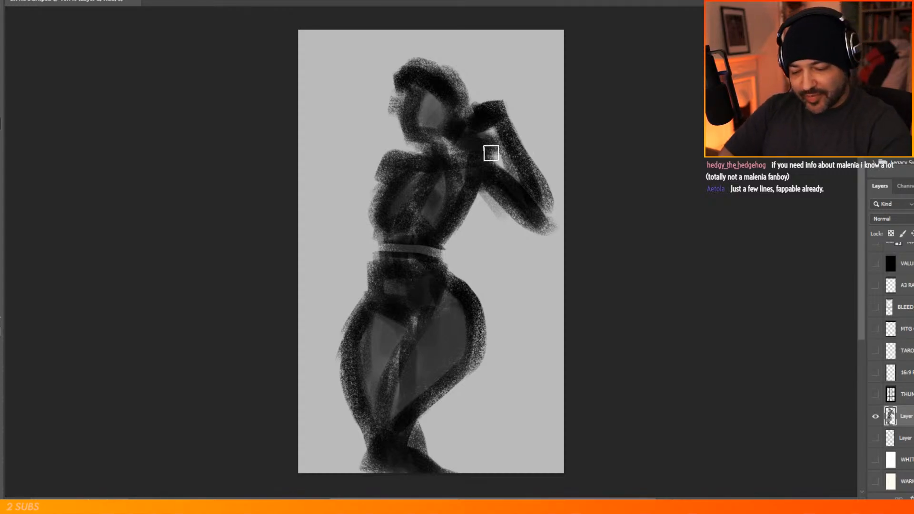
mouse_move(519, 175)
mouse_down()
mouse_move(533, 209)
mouse_move(525, 173)
mouse_move(539, 210)
mouse_move(536, 189)
mouse_move(550, 187)
mouse_move(551, 202)
mouse_move(553, 184)
mouse_move(559, 189)
mouse_move(553, 236)
mouse_up()
key(b)
drag(542, 196, 543, 204)
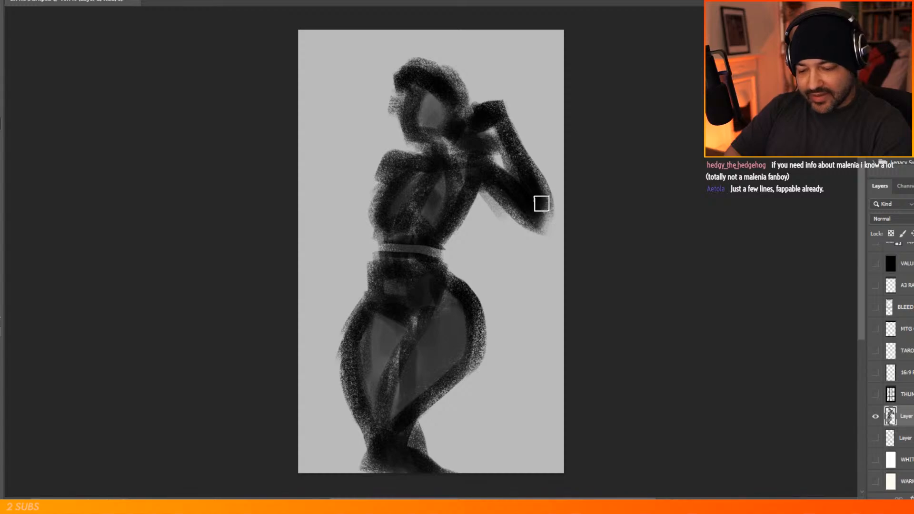
mouse_move(386, 155)
mouse_down()
mouse_move(306, 147)
mouse_move(367, 163)
mouse_move(312, 143)
mouse_move(354, 148)
mouse_move(330, 143)
mouse_move(375, 166)
mouse_move(323, 152)
mouse_move(380, 161)
mouse_move(390, 173)
mouse_move(352, 165)
mouse_move(380, 184)
mouse_up()
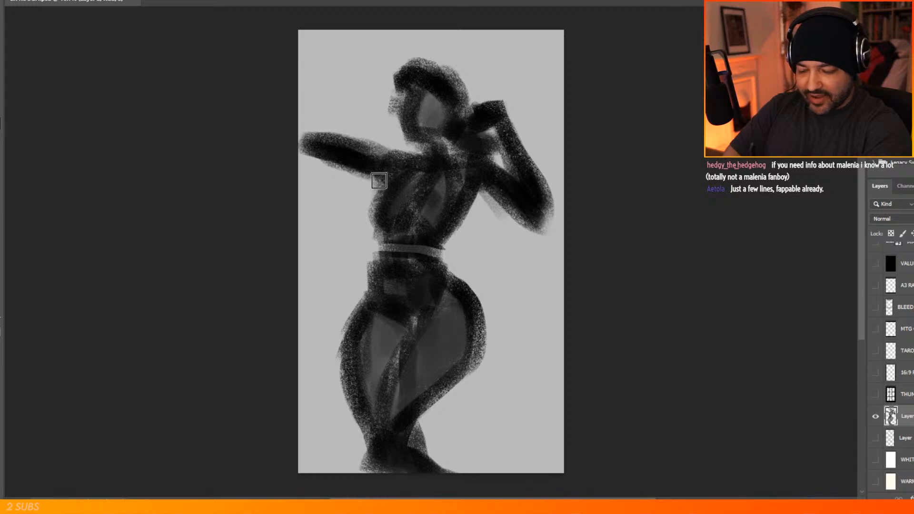
mouse_move(320, 107)
mouse_down()
mouse_move(314, 146)
mouse_move(349, 124)
mouse_move(330, 131)
mouse_move(335, 118)
mouse_move(311, 133)
mouse_move(312, 140)
mouse_move(358, 117)
mouse_move(314, 125)
mouse_move(385, 100)
mouse_move(300, 139)
mouse_move(346, 127)
mouse_move(332, 131)
mouse_move(383, 102)
mouse_move(404, 132)
mouse_move(398, 95)
mouse_up()
Step: Strengthen the figure's contour along the side of the torso, the waist and both hips
mouse_move(491, 197)
mouse_down()
mouse_move(469, 210)
mouse_move(488, 191)
mouse_move(457, 226)
mouse_up()
mouse_move(461, 299)
mouse_down()
mouse_move(475, 339)
mouse_move(455, 374)
mouse_move(447, 346)
mouse_up()
drag(360, 319, 377, 261)
drag(436, 265, 453, 281)
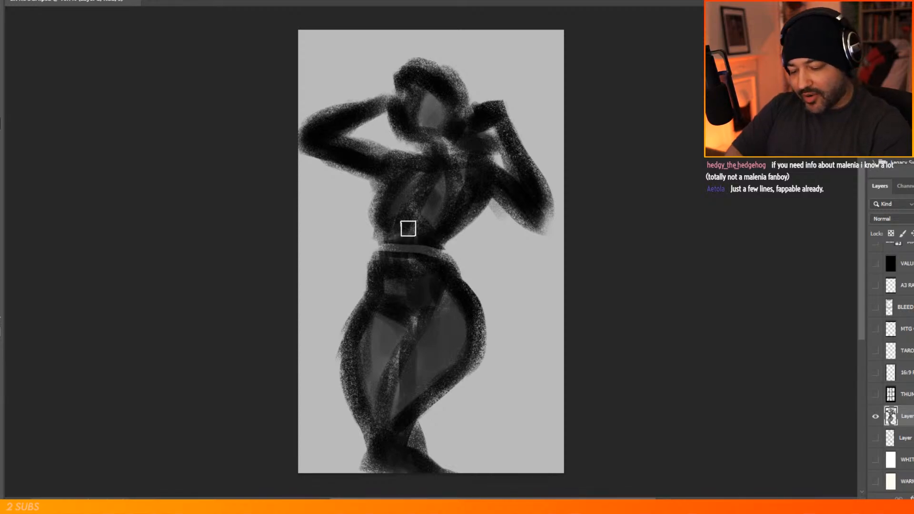
mouse_move(380, 264)
mouse_down()
mouse_move(377, 274)
mouse_move(383, 218)
mouse_up()
drag(448, 269, 450, 297)
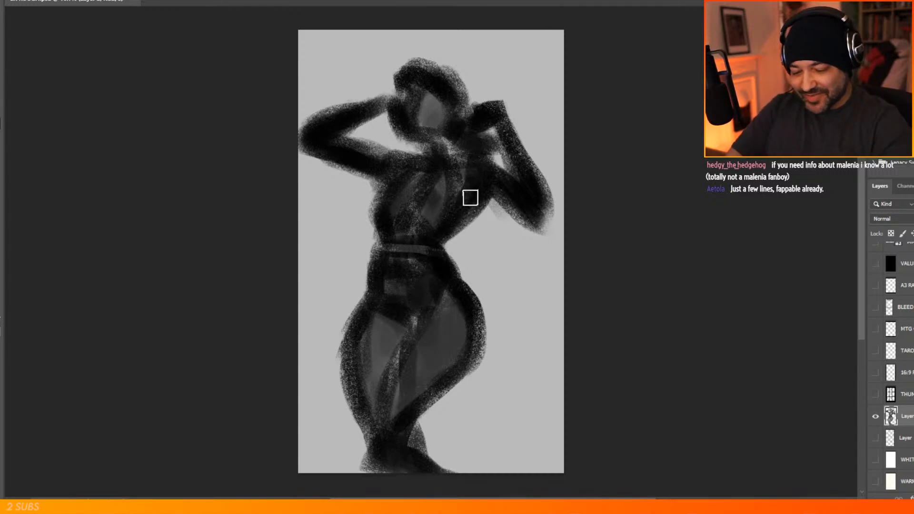
Step: Trim the torso edge below the right-hand armpit with the eraser, and return to the brush
key(e)
mouse_move(463, 235)
mouse_down()
mouse_move(478, 199)
mouse_move(442, 253)
mouse_move(432, 243)
mouse_move(486, 183)
mouse_up()
key(b)
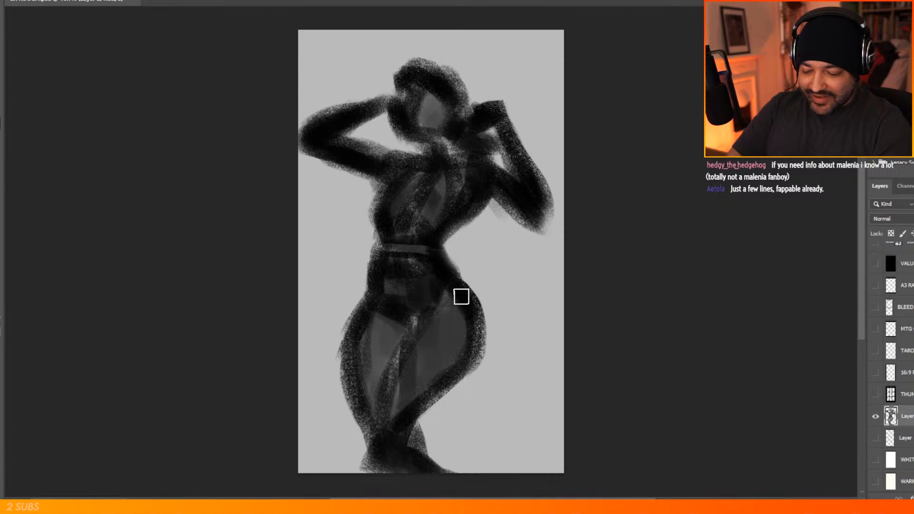
Step: Darken the inner leg line and widen the outer contours of both thighs down to the ankles
mouse_move(374, 425)
mouse_down()
mouse_move(371, 463)
mouse_move(388, 365)
mouse_move(414, 311)
mouse_up()
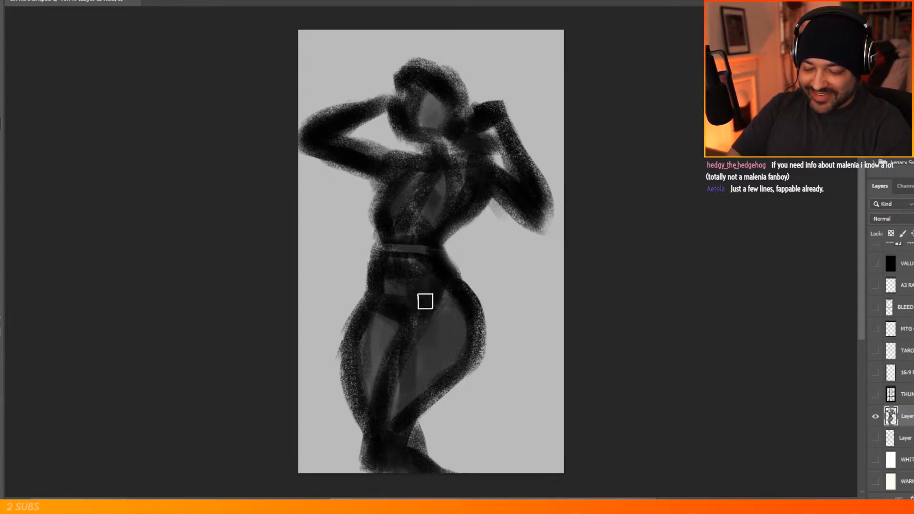
mouse_move(372, 279)
mouse_down()
mouse_move(377, 272)
mouse_move(344, 402)
mouse_up()
mouse_move(466, 294)
mouse_down()
mouse_move(484, 357)
mouse_move(473, 315)
mouse_move(467, 363)
mouse_move(486, 330)
mouse_move(477, 348)
mouse_move(403, 430)
mouse_move(402, 449)
mouse_up()
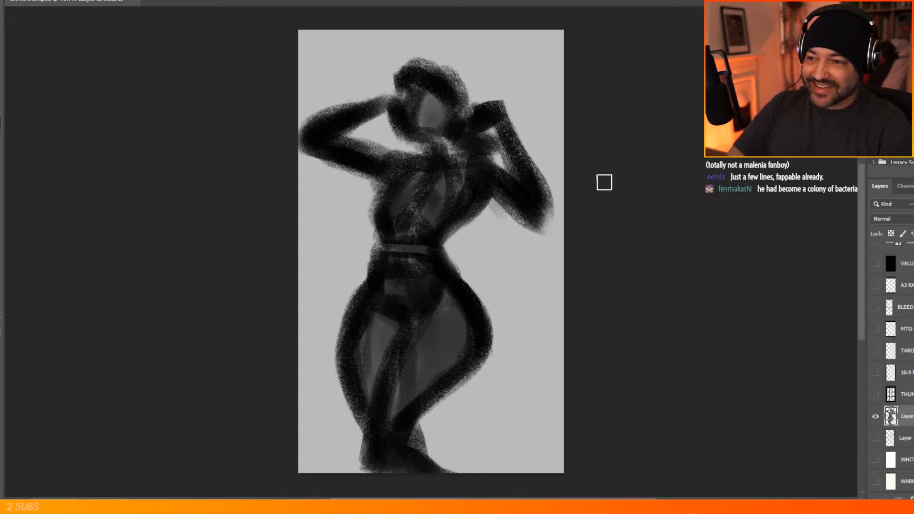
Step: Add rounded chest forms and bulk up the shoulder, upper arm and forearm on the figure's left-hand side
mouse_move(390, 187)
mouse_down()
mouse_move(377, 213)
mouse_move(388, 186)
mouse_move(375, 198)
mouse_move(408, 177)
mouse_move(448, 178)
mouse_move(446, 183)
mouse_up()
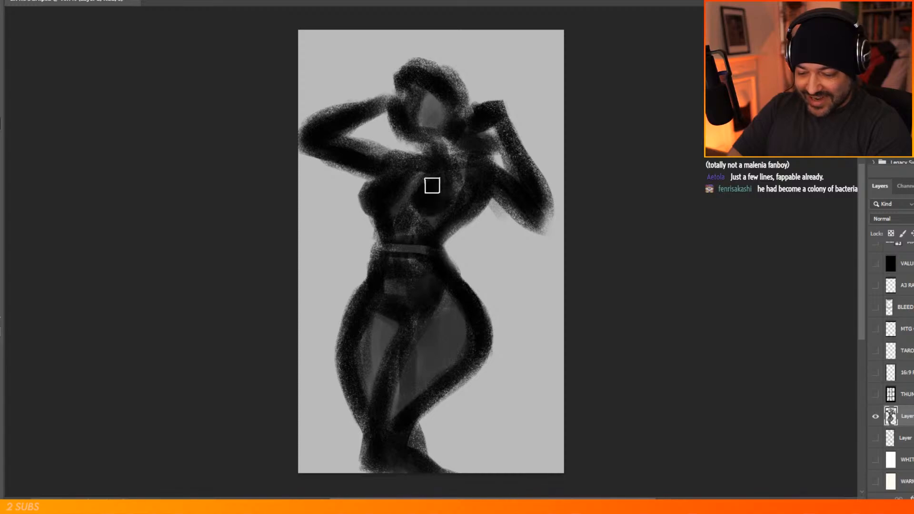
mouse_move(367, 200)
mouse_down()
mouse_move(452, 194)
mouse_move(453, 179)
mouse_move(436, 186)
mouse_move(438, 197)
mouse_move(449, 162)
mouse_up()
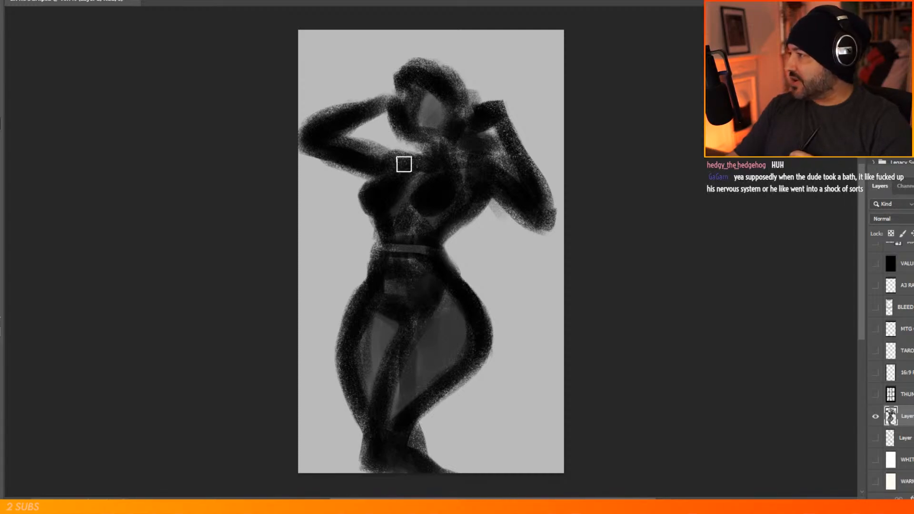
mouse_move(377, 142)
mouse_down()
mouse_move(382, 162)
mouse_move(379, 136)
mouse_move(400, 153)
mouse_move(381, 144)
mouse_move(359, 177)
mouse_move(370, 174)
mouse_up()
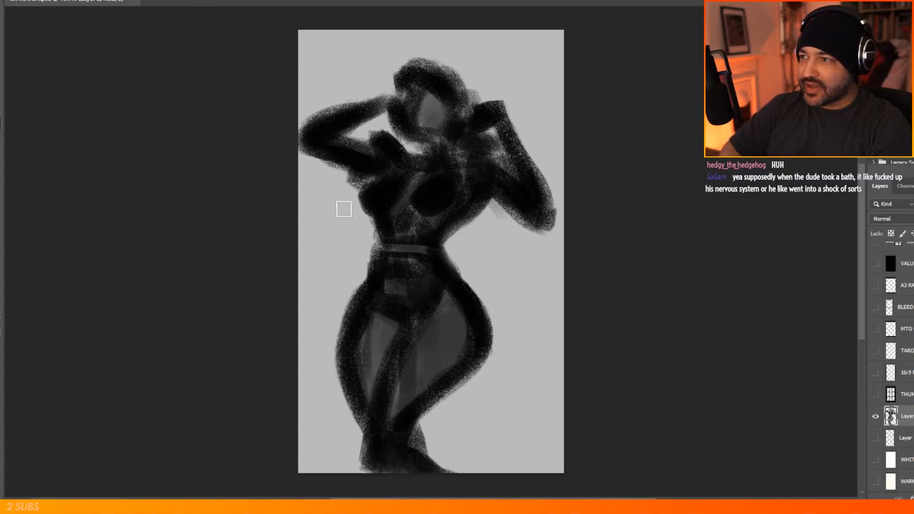
mouse_move(296, 146)
mouse_down()
mouse_move(335, 155)
mouse_move(335, 163)
mouse_move(315, 157)
mouse_move(350, 169)
mouse_move(340, 146)
mouse_move(359, 178)
mouse_move(353, 185)
mouse_move(383, 150)
mouse_up()
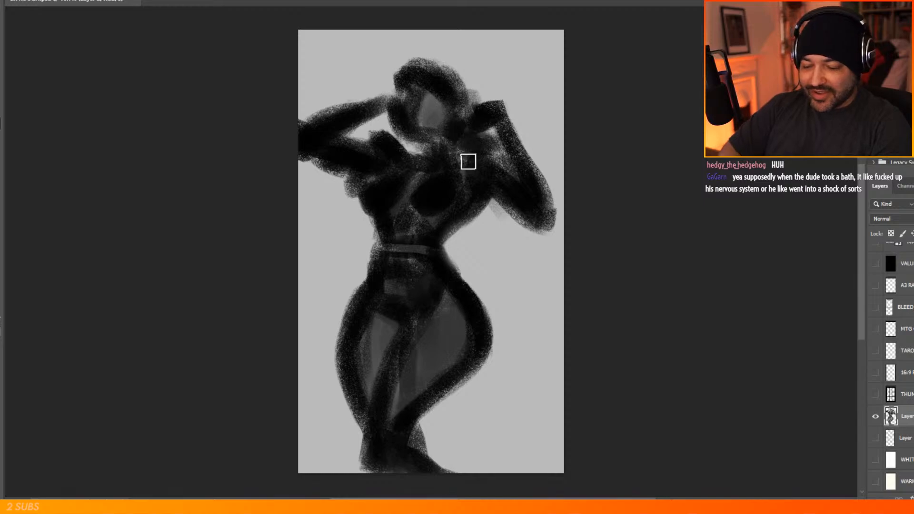
mouse_move(343, 124)
mouse_down()
mouse_move(312, 113)
mouse_move(331, 119)
mouse_move(320, 109)
mouse_move(337, 102)
mouse_move(345, 116)
mouse_move(338, 106)
mouse_move(370, 106)
mouse_move(381, 101)
mouse_move(377, 96)
mouse_up()
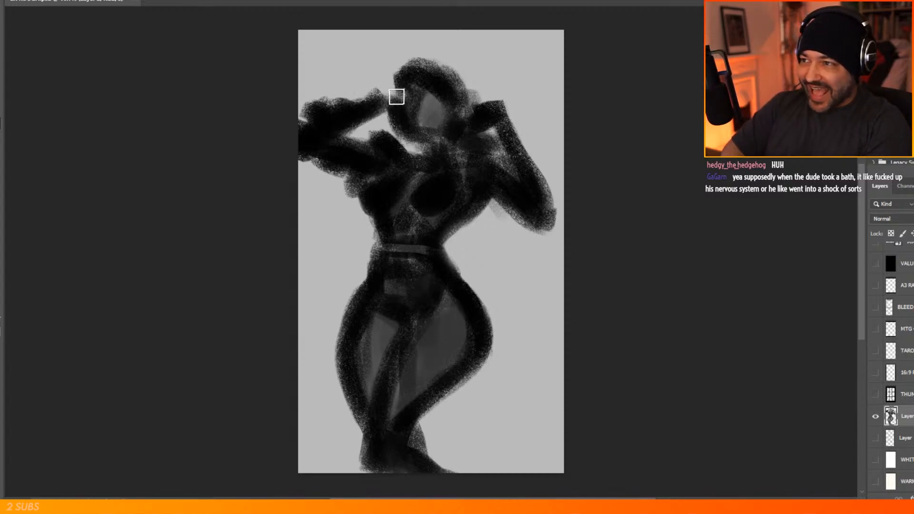
Step: Soften the torso edge below the right-hand armpit and fill in the head and neck with dark tone
mouse_move(379, 102)
mouse_down()
mouse_move(390, 107)
mouse_move(397, 135)
mouse_up()
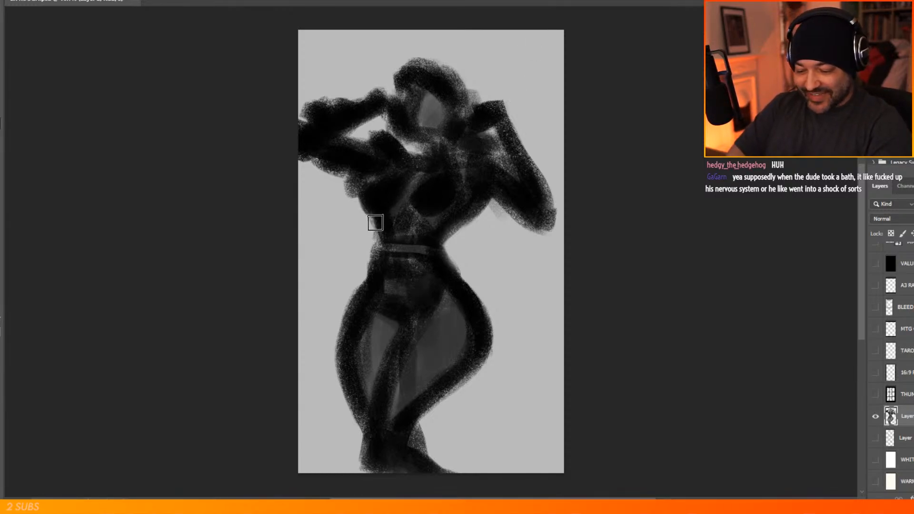
mouse_move(454, 233)
mouse_down()
mouse_move(482, 201)
mouse_move(444, 212)
mouse_move(471, 178)
mouse_move(451, 226)
mouse_move(486, 196)
mouse_up()
key(e)
key(b)
mouse_move(470, 234)
mouse_down()
mouse_move(462, 246)
mouse_move(485, 201)
mouse_up()
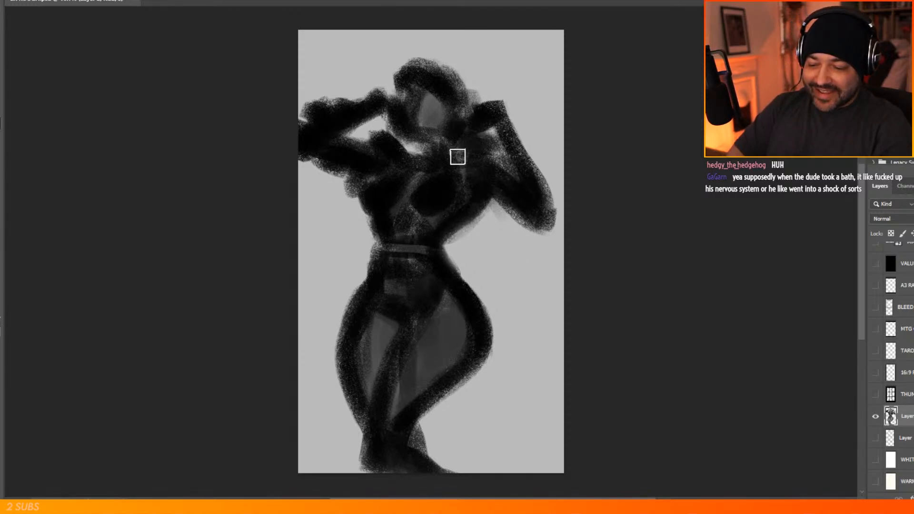
mouse_move(414, 100)
mouse_down()
mouse_move(446, 142)
mouse_move(425, 138)
mouse_move(428, 162)
mouse_move(439, 134)
mouse_move(433, 175)
mouse_up()
mouse_move(414, 89)
mouse_down()
mouse_move(458, 67)
mouse_move(431, 65)
mouse_move(463, 83)
mouse_move(467, 105)
mouse_move(470, 83)
mouse_move(473, 124)
mouse_up()
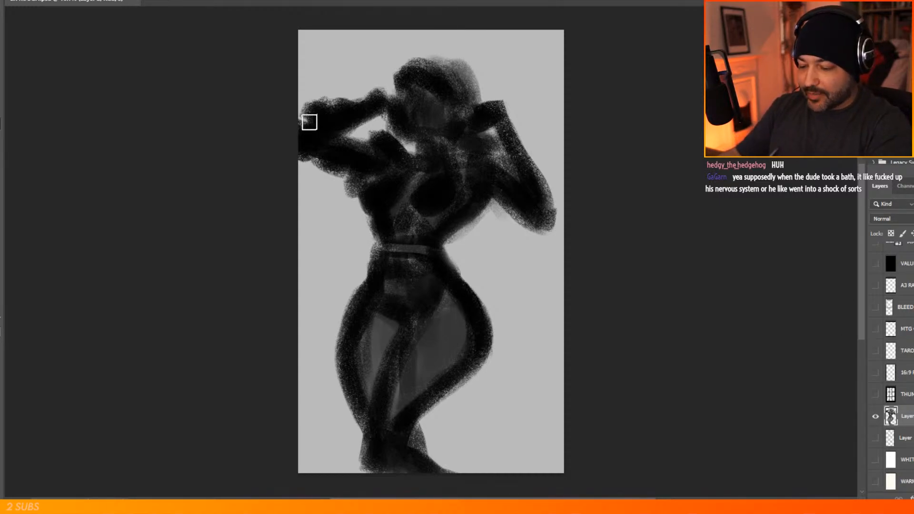
Step: Thicken the right-hand forearm and elbow, and reshape the contour of the left-hand hip and outer thigh
mouse_move(547, 199)
mouse_down()
mouse_move(535, 220)
mouse_move(553, 224)
mouse_move(526, 184)
mouse_move(550, 184)
mouse_move(507, 130)
mouse_move(522, 109)
mouse_up()
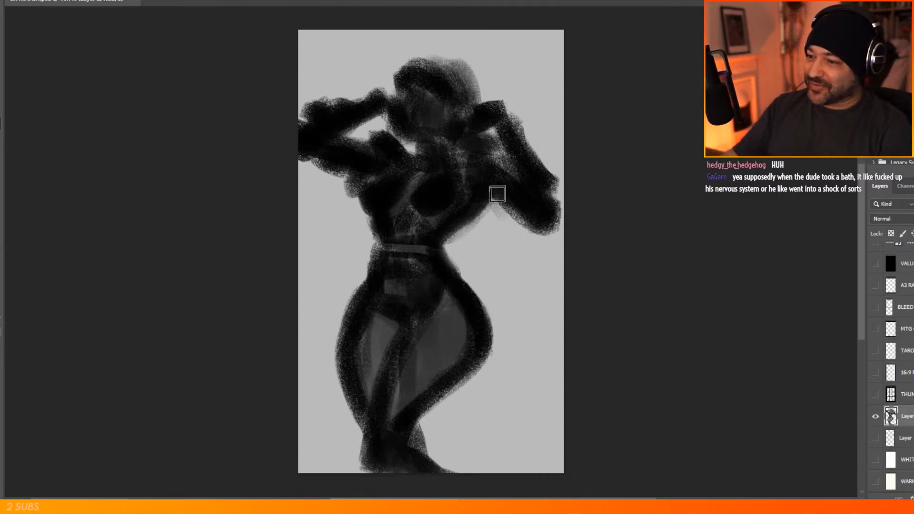
mouse_move(357, 241)
mouse_down()
mouse_move(365, 249)
mouse_move(353, 284)
mouse_move(323, 322)
mouse_up()
drag(381, 281, 382, 287)
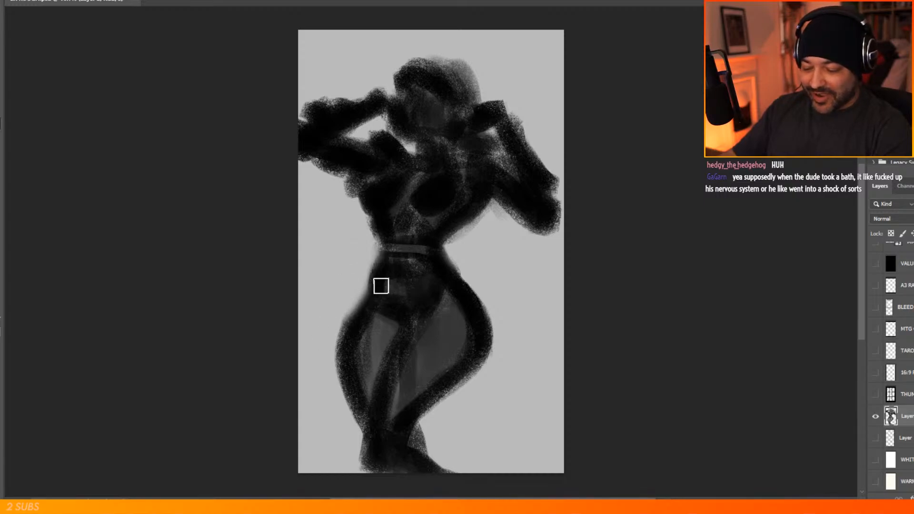
mouse_move(355, 321)
mouse_down()
mouse_move(355, 313)
mouse_move(345, 372)
mouse_move(340, 350)
mouse_up()
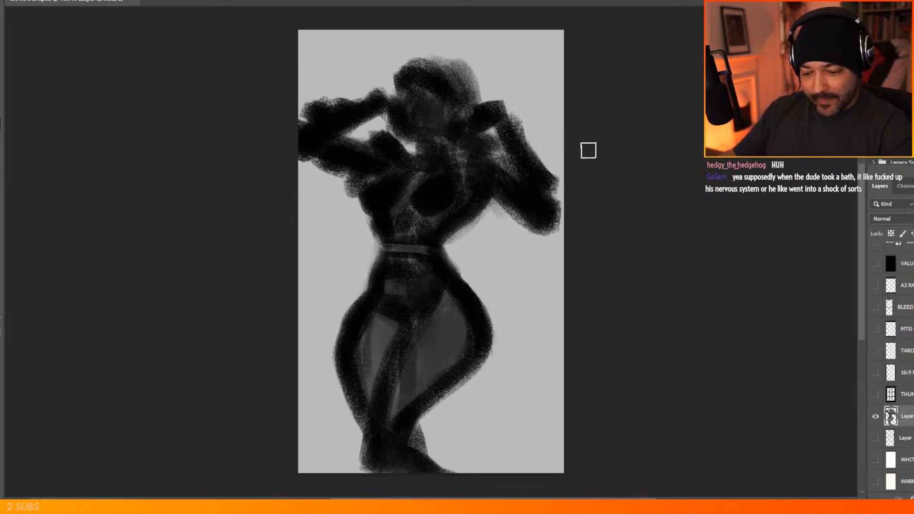
Step: Hide the first figure sketch and brush slanted side, shoulder-height and ground guide lines for a second pose on a new layer
click(877, 417)
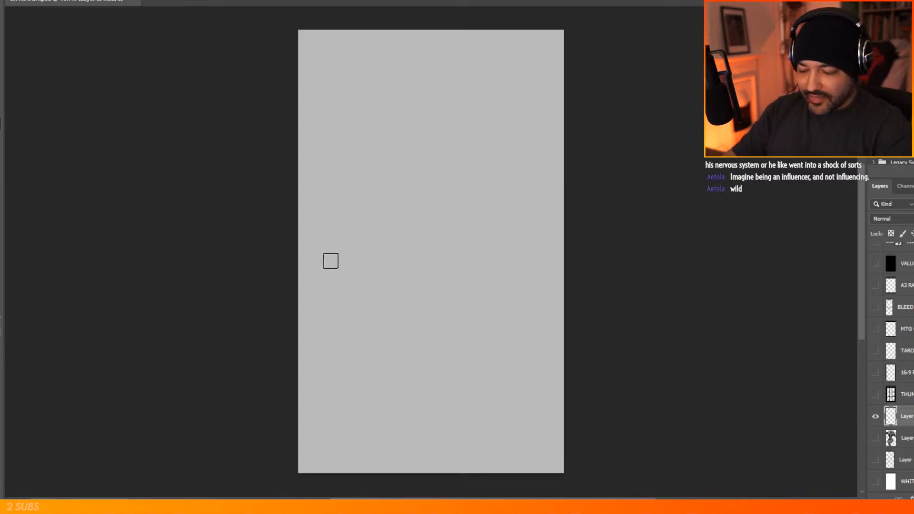
drag(303, 265, 348, 177)
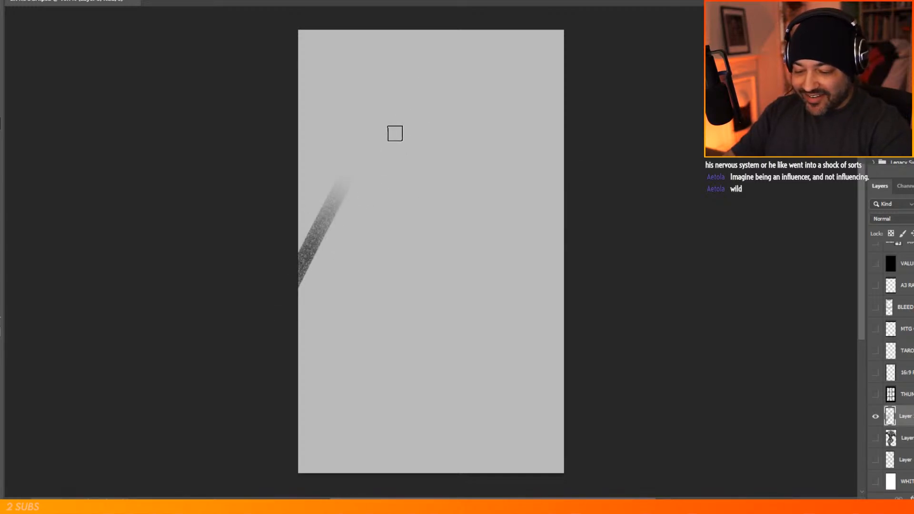
drag(458, 124, 374, 133)
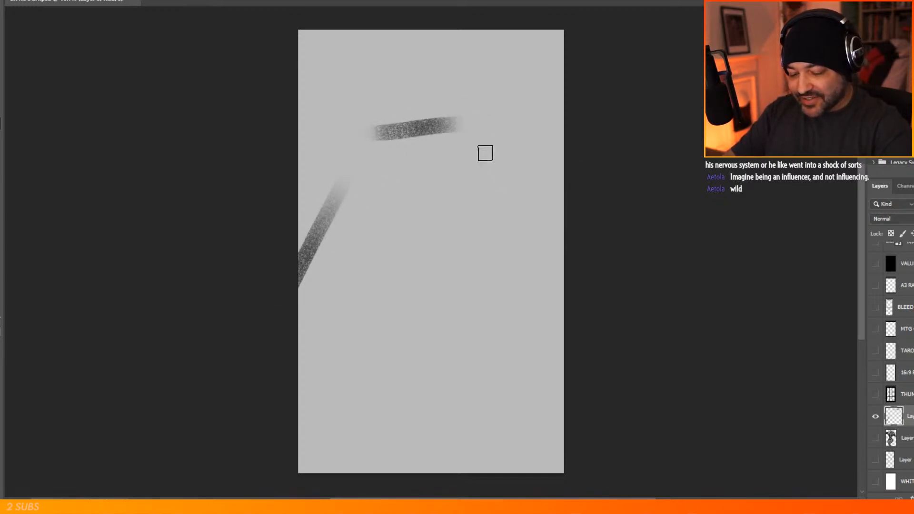
drag(462, 124, 554, 266)
drag(507, 176, 565, 283)
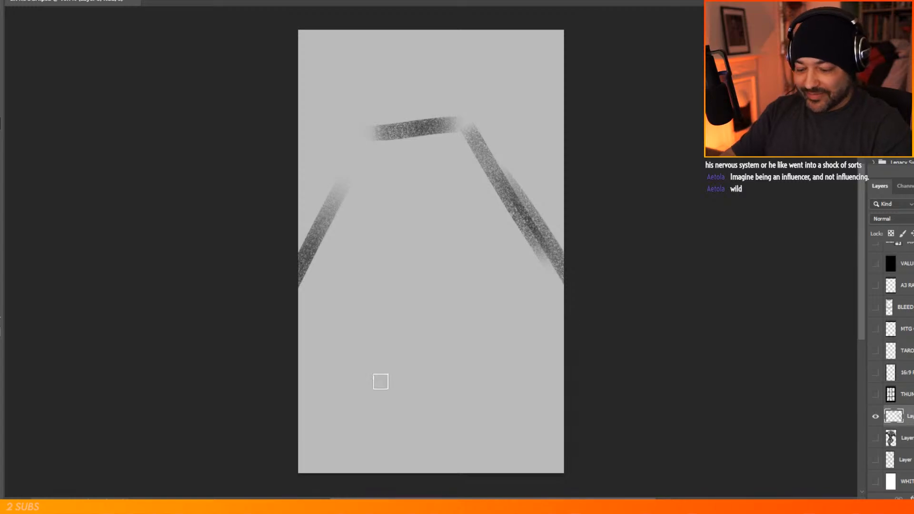
drag(280, 451, 524, 403)
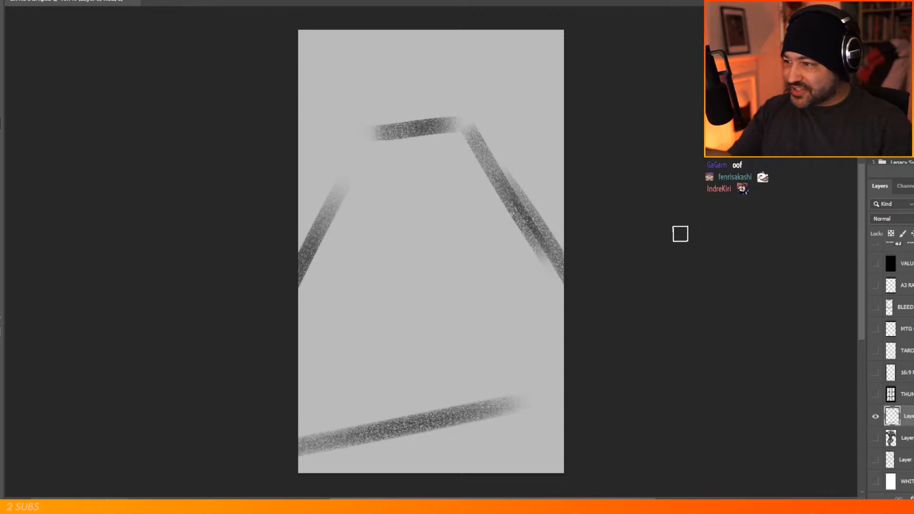
drag(579, 385, 581, 384)
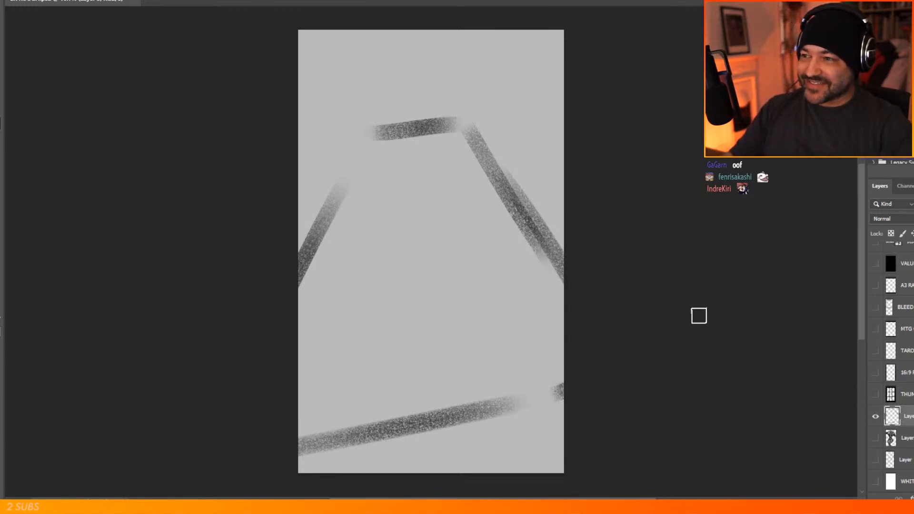
Step: Block in the second figure's head, shoulder line, rib cage and tilted pelvis, with a first sweep of the right-hand hip
mouse_move(403, 117)
mouse_down()
mouse_move(402, 143)
mouse_move(405, 90)
mouse_move(419, 82)
mouse_move(412, 88)
mouse_move(451, 83)
mouse_move(461, 94)
mouse_move(454, 88)
mouse_move(457, 117)
mouse_move(430, 61)
mouse_move(442, 78)
mouse_move(422, 68)
mouse_move(398, 94)
mouse_move(457, 92)
mouse_move(415, 78)
mouse_move(410, 104)
mouse_move(435, 86)
mouse_move(448, 99)
mouse_move(417, 86)
mouse_move(435, 96)
mouse_move(403, 111)
mouse_up()
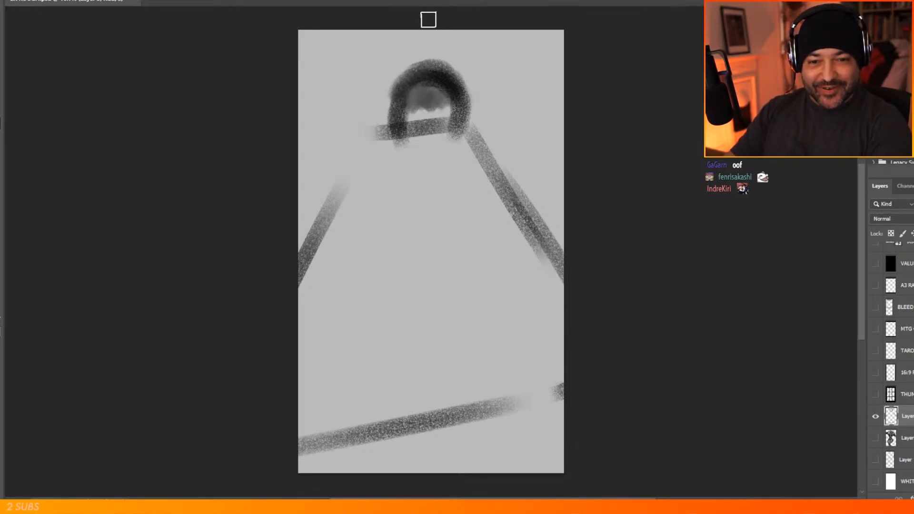
mouse_move(401, 104)
mouse_down()
mouse_move(392, 123)
mouse_move(396, 109)
mouse_move(413, 146)
mouse_move(417, 135)
mouse_move(459, 129)
mouse_move(400, 143)
mouse_move(446, 139)
mouse_move(409, 121)
mouse_move(423, 109)
mouse_move(419, 132)
mouse_move(442, 111)
mouse_move(452, 126)
mouse_move(442, 164)
mouse_move(385, 173)
mouse_move(464, 160)
mouse_move(426, 192)
mouse_move(417, 164)
mouse_move(392, 233)
mouse_move(379, 222)
mouse_move(388, 213)
mouse_move(415, 252)
mouse_move(403, 265)
mouse_move(402, 240)
mouse_move(428, 232)
mouse_move(460, 243)
mouse_move(465, 232)
mouse_move(460, 240)
mouse_move(441, 219)
mouse_move(468, 248)
mouse_move(487, 235)
mouse_move(448, 174)
mouse_move(413, 203)
mouse_move(420, 190)
mouse_move(447, 196)
mouse_move(430, 180)
mouse_move(403, 184)
mouse_move(402, 259)
mouse_move(439, 265)
mouse_move(400, 249)
mouse_move(435, 286)
mouse_move(439, 270)
mouse_move(410, 312)
mouse_move(484, 276)
mouse_move(407, 325)
mouse_move(457, 288)
mouse_move(521, 318)
mouse_move(426, 341)
mouse_move(440, 365)
mouse_move(476, 377)
mouse_up()
mouse_move(498, 381)
mouse_down()
mouse_move(526, 328)
mouse_move(505, 333)
mouse_up()
mouse_move(423, 313)
mouse_down()
mouse_move(434, 270)
mouse_move(438, 299)
mouse_move(475, 361)
mouse_move(429, 329)
mouse_move(455, 345)
mouse_move(488, 328)
mouse_move(501, 335)
mouse_move(471, 303)
mouse_move(440, 295)
mouse_move(436, 261)
mouse_move(536, 307)
mouse_move(490, 339)
mouse_move(472, 471)
mouse_move(560, 415)
mouse_move(515, 458)
mouse_move(553, 339)
mouse_move(561, 377)
mouse_up()
drag(553, 339, 521, 293)
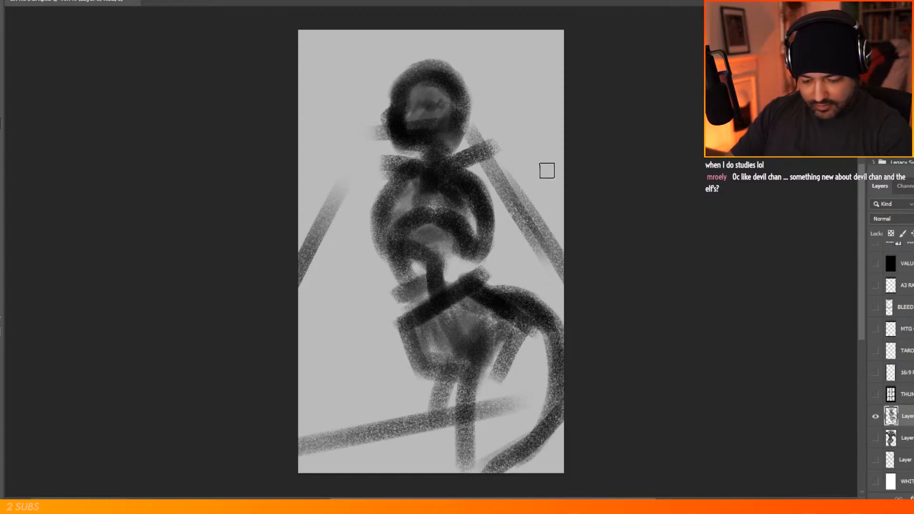
Step: Reshape the right-hand thigh and add the left-hand thigh running off the canvas's lower edge
mouse_move(491, 353)
mouse_down()
mouse_move(484, 392)
mouse_move(503, 380)
mouse_move(511, 433)
mouse_move(520, 431)
mouse_move(538, 356)
mouse_move(525, 441)
mouse_move(546, 358)
mouse_move(533, 294)
mouse_move(562, 318)
mouse_move(564, 385)
mouse_move(547, 435)
mouse_up()
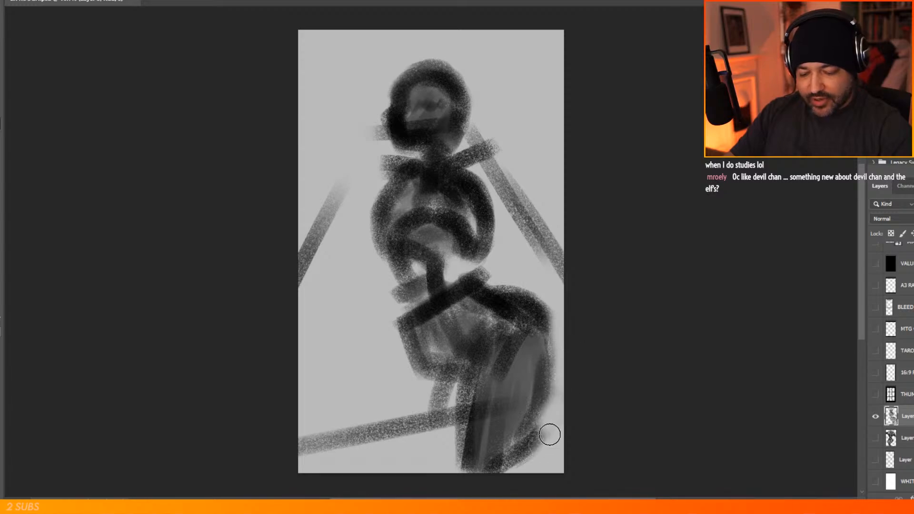
mouse_move(545, 369)
mouse_down()
mouse_move(548, 325)
mouse_move(554, 381)
mouse_move(523, 437)
mouse_move(495, 355)
mouse_move(450, 471)
mouse_up()
mouse_move(400, 371)
mouse_down()
mouse_move(372, 402)
mouse_move(406, 369)
mouse_move(366, 403)
mouse_move(380, 393)
mouse_move(345, 474)
mouse_move(380, 387)
mouse_move(387, 446)
mouse_move(404, 450)
mouse_move(376, 467)
mouse_move(395, 395)
mouse_move(369, 445)
mouse_move(418, 375)
mouse_move(416, 434)
mouse_move(455, 386)
mouse_move(466, 405)
mouse_move(409, 382)
mouse_move(453, 416)
mouse_move(452, 429)
mouse_move(329, 476)
mouse_up()
drag(514, 467, 527, 448)
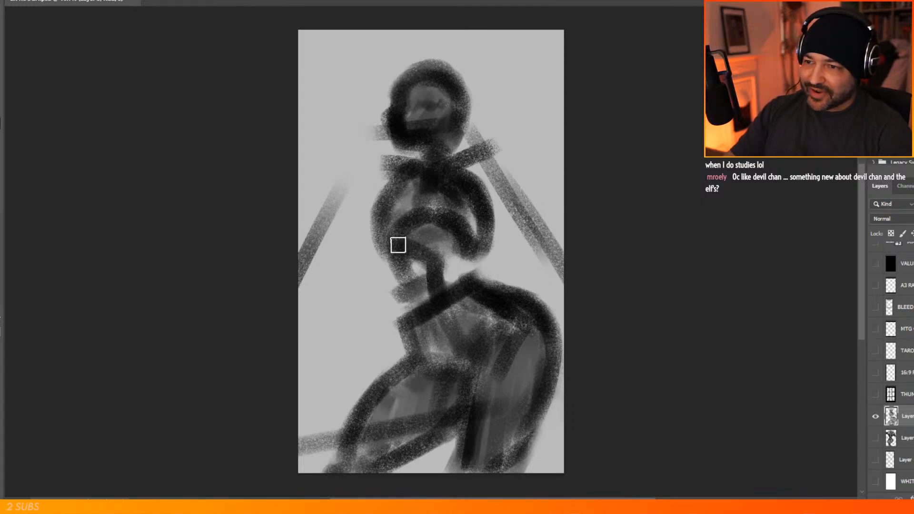
Step: Add both shoulder caps, the outstretched left-hand upper arm and the bent right-hand arm raised to the head
mouse_move(479, 153)
mouse_down()
mouse_move(502, 157)
mouse_move(486, 159)
mouse_move(485, 175)
mouse_up()
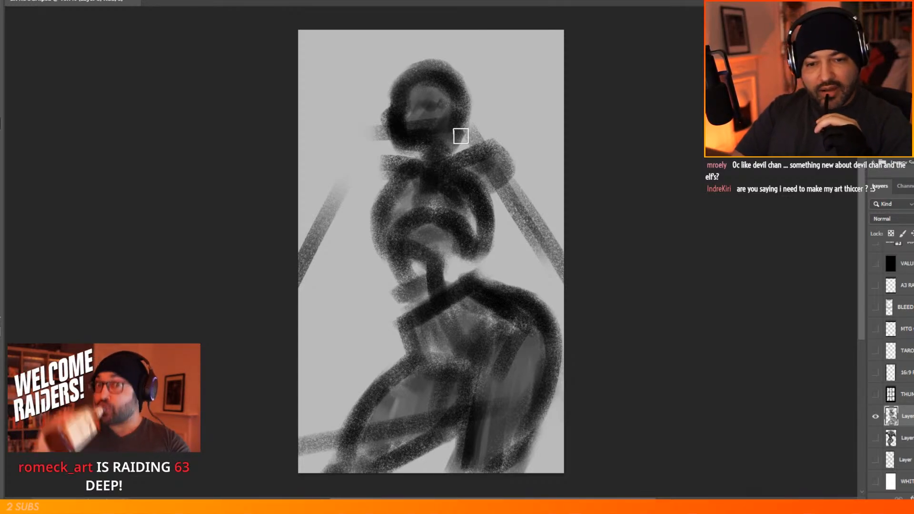
mouse_move(375, 169)
mouse_down()
mouse_move(380, 192)
mouse_move(384, 174)
mouse_up()
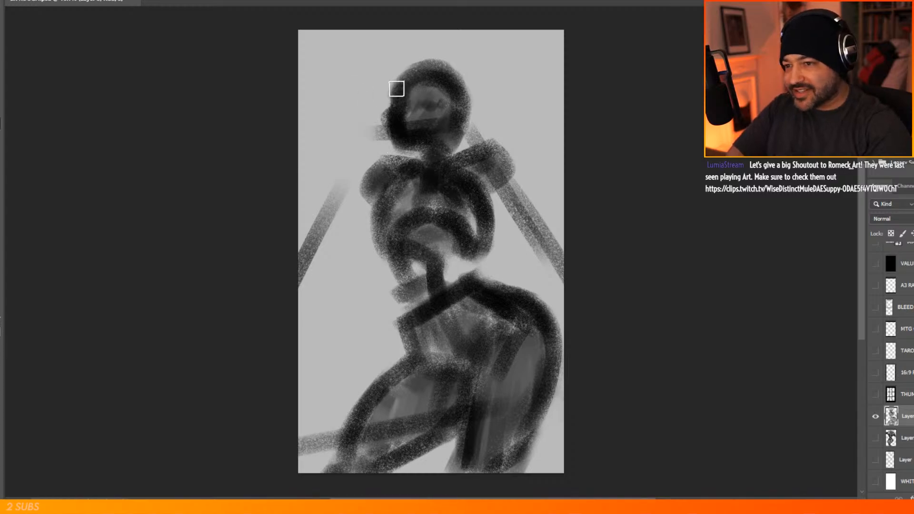
mouse_move(367, 148)
mouse_down()
mouse_move(334, 160)
mouse_move(373, 176)
mouse_move(284, 150)
mouse_move(357, 173)
mouse_move(357, 184)
mouse_move(294, 157)
mouse_move(384, 180)
mouse_move(330, 154)
mouse_move(380, 173)
mouse_move(332, 168)
mouse_up()
mouse_move(482, 169)
mouse_down()
mouse_move(506, 198)
mouse_move(542, 206)
mouse_move(519, 185)
mouse_move(492, 184)
mouse_move(547, 219)
mouse_move(543, 206)
mouse_up()
mouse_move(507, 124)
mouse_down()
mouse_move(552, 210)
mouse_move(473, 113)
mouse_move(495, 120)
mouse_move(452, 125)
mouse_move(504, 122)
mouse_move(476, 131)
mouse_up()
mouse_move(523, 171)
mouse_down()
mouse_move(548, 211)
mouse_move(533, 216)
mouse_move(480, 135)
mouse_up()
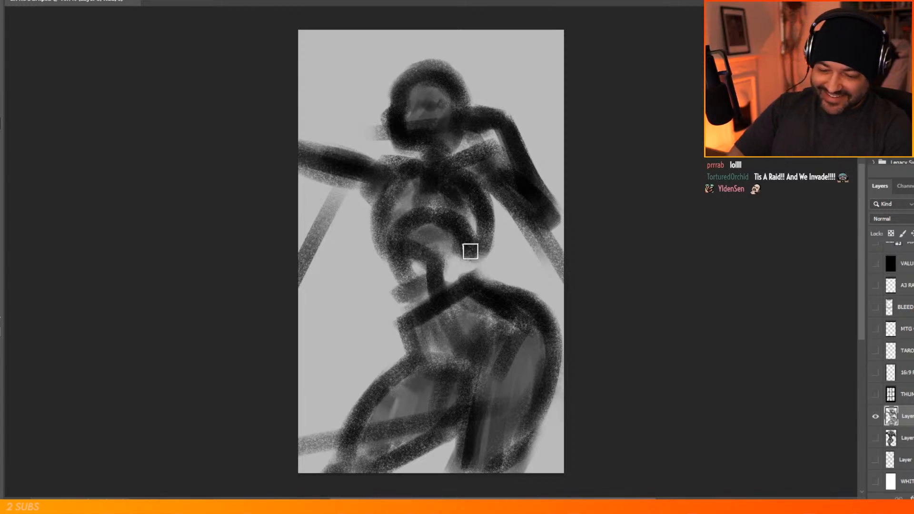
Step: Add hair and a hand beside the head, and build up the chest and waist contours
mouse_move(494, 73)
mouse_down()
mouse_move(486, 105)
mouse_move(489, 93)
mouse_move(533, 112)
mouse_move(427, 69)
mouse_move(397, 72)
mouse_move(388, 92)
mouse_move(408, 68)
mouse_move(478, 100)
mouse_move(461, 87)
mouse_move(388, 138)
mouse_up()
mouse_move(469, 256)
mouse_down()
mouse_move(443, 294)
mouse_move(395, 271)
mouse_move(402, 255)
mouse_move(388, 253)
mouse_move(407, 287)
mouse_move(412, 331)
mouse_up()
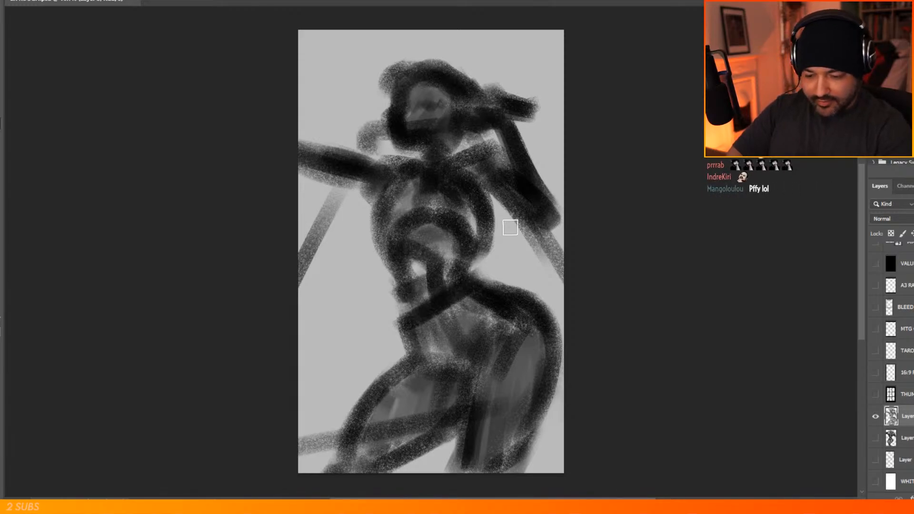
mouse_move(501, 200)
mouse_down()
mouse_move(485, 216)
mouse_move(476, 264)
mouse_up()
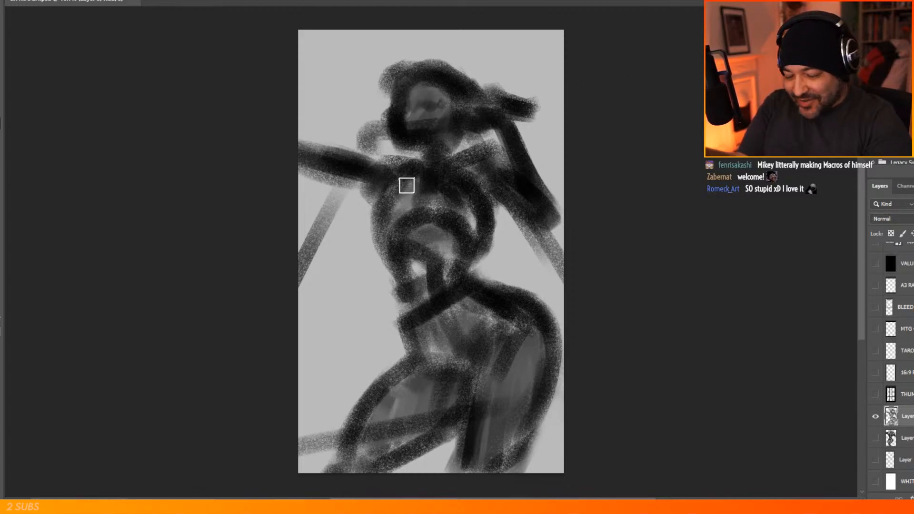
mouse_move(385, 187)
mouse_down()
mouse_move(358, 208)
mouse_move(360, 222)
mouse_move(368, 208)
mouse_move(374, 227)
mouse_move(399, 199)
mouse_move(386, 235)
mouse_move(401, 202)
mouse_move(462, 180)
mouse_move(436, 188)
mouse_move(430, 202)
mouse_move(441, 218)
mouse_move(463, 203)
mouse_move(443, 216)
mouse_move(365, 217)
mouse_move(381, 224)
mouse_move(403, 187)
mouse_move(435, 177)
mouse_move(412, 313)
mouse_move(484, 242)
mouse_move(488, 256)
mouse_move(501, 204)
mouse_move(479, 268)
mouse_move(495, 198)
mouse_move(467, 277)
mouse_up()
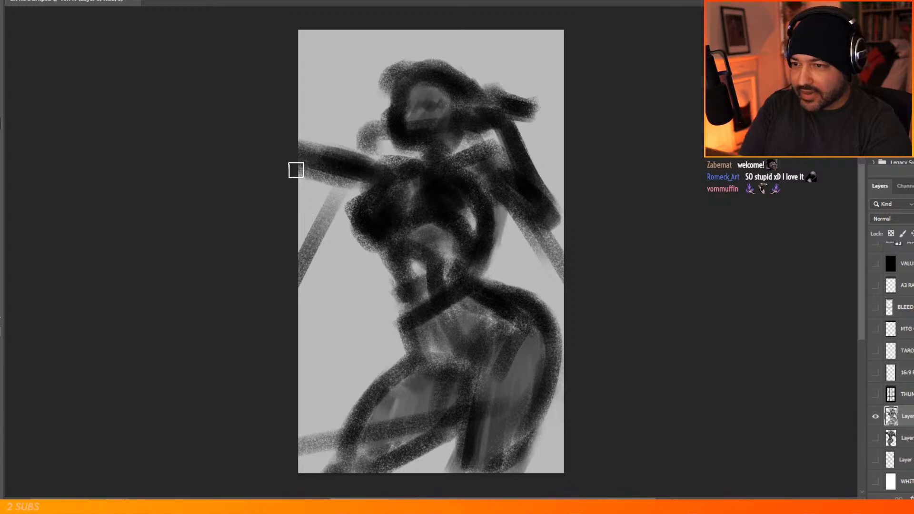
Step: Bend the left-hand arm back to the head with a forearm, and widen the right-hand forearm
mouse_move(319, 159)
mouse_down()
mouse_move(349, 109)
mouse_move(295, 144)
mouse_move(306, 124)
mouse_move(373, 96)
mouse_move(344, 108)
mouse_move(380, 100)
mouse_move(369, 133)
mouse_move(392, 129)
mouse_up()
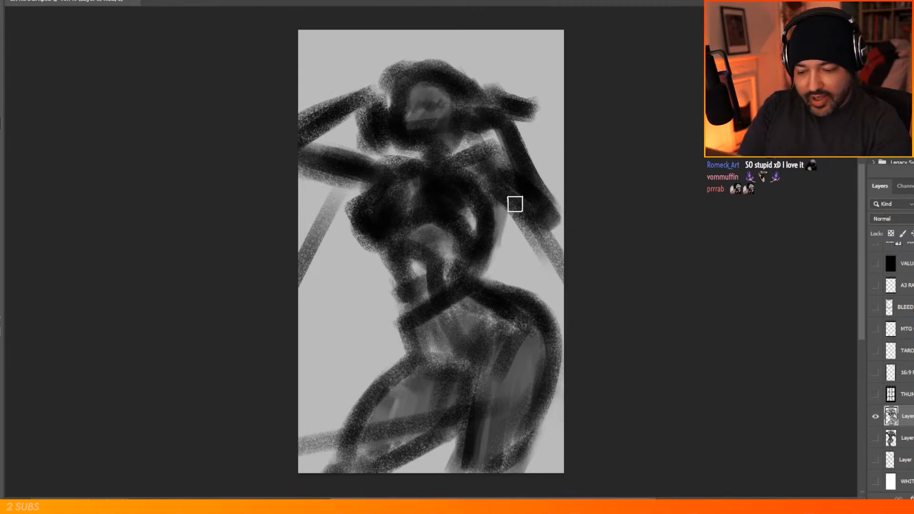
drag(513, 139, 567, 220)
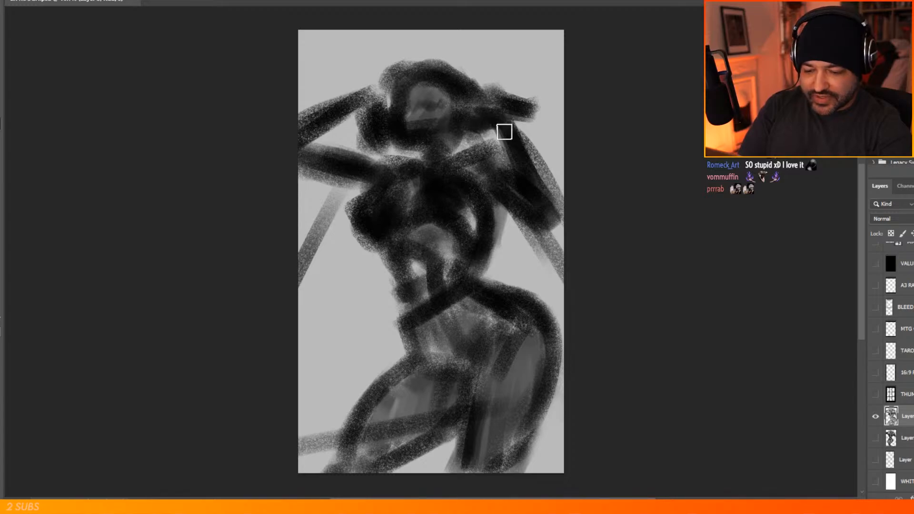
mouse_move(300, 116)
mouse_down()
mouse_move(292, 124)
mouse_move(380, 89)
mouse_move(368, 91)
mouse_up()
mouse_move(331, 153)
mouse_down()
mouse_move(309, 138)
mouse_move(344, 159)
mouse_move(381, 163)
mouse_move(347, 167)
mouse_move(376, 206)
mouse_up()
Step: Refine the torso edge below the right-hand arm, and darken and round out both thighs
mouse_move(502, 194)
mouse_down()
mouse_move(482, 270)
mouse_move(515, 236)
mouse_move(486, 277)
mouse_up()
key(e)
key(b)
mouse_move(506, 222)
mouse_down()
mouse_move(484, 257)
mouse_move(480, 292)
mouse_move(511, 303)
mouse_move(561, 384)
mouse_move(521, 476)
mouse_move(549, 397)
mouse_move(515, 470)
mouse_move(481, 439)
mouse_move(460, 468)
mouse_move(496, 351)
mouse_move(523, 334)
mouse_move(493, 342)
mouse_move(547, 361)
mouse_up()
mouse_move(478, 431)
mouse_down()
mouse_move(562, 343)
mouse_move(546, 307)
mouse_move(484, 403)
mouse_move(540, 379)
mouse_move(552, 397)
mouse_move(475, 395)
mouse_move(489, 454)
mouse_move(537, 455)
mouse_move(556, 371)
mouse_move(553, 417)
mouse_move(492, 421)
mouse_up()
mouse_move(512, 450)
mouse_down()
mouse_move(545, 336)
mouse_move(476, 370)
mouse_move(394, 368)
mouse_move(345, 437)
mouse_move(394, 461)
mouse_move(430, 437)
mouse_move(464, 386)
mouse_move(416, 353)
mouse_move(406, 358)
mouse_move(342, 436)
mouse_move(362, 463)
mouse_up()
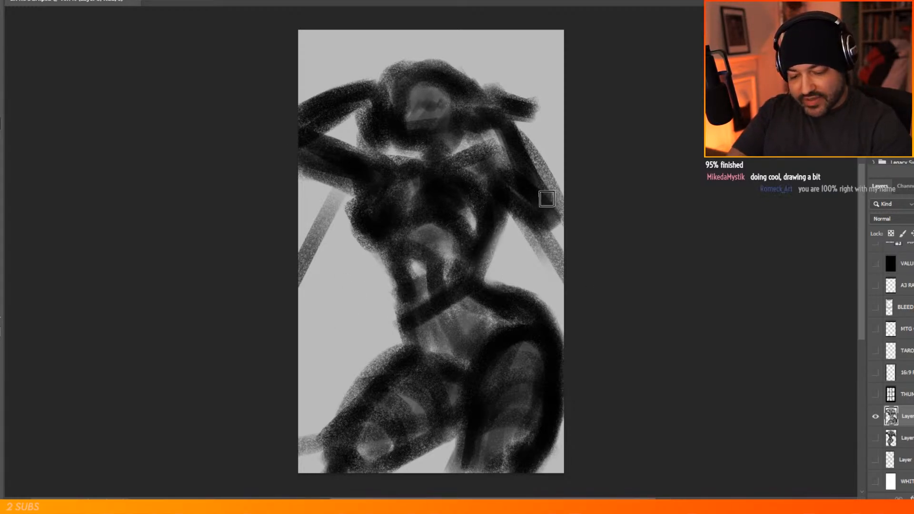
Step: Strengthen the right-hand waist and arm contours, and build up a peak of hair on the crown of the head
mouse_move(492, 259)
mouse_down()
mouse_move(510, 216)
mouse_move(473, 302)
mouse_up()
mouse_move(512, 204)
mouse_down()
mouse_move(539, 219)
mouse_move(556, 190)
mouse_move(551, 228)
mouse_up()
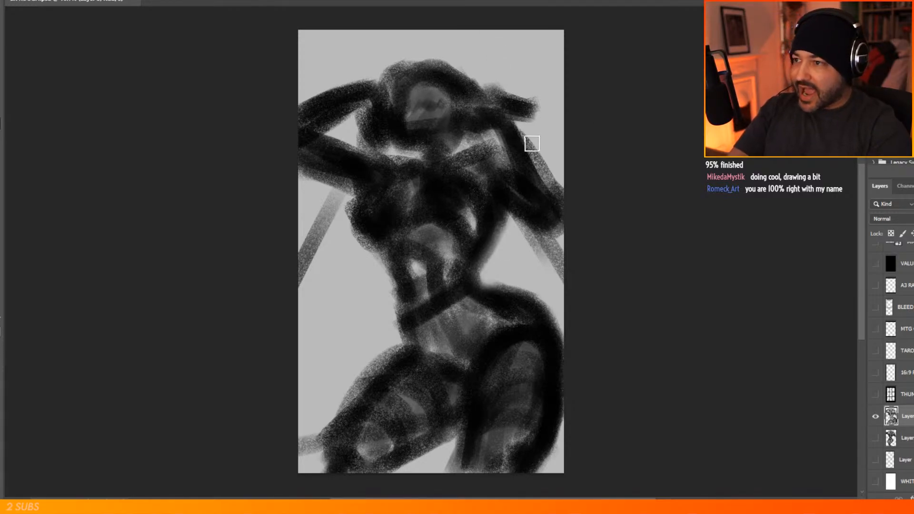
mouse_move(504, 122)
mouse_down()
mouse_move(568, 208)
mouse_move(557, 202)
mouse_move(563, 230)
mouse_up()
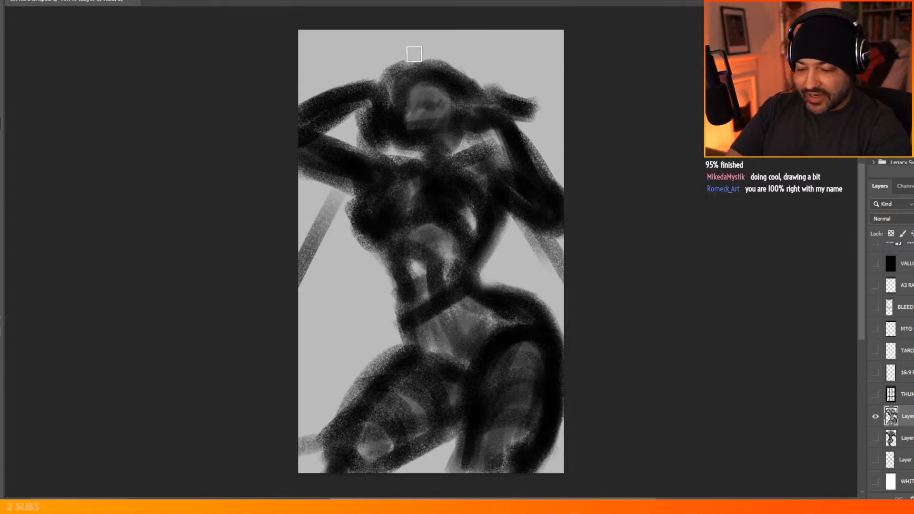
mouse_move(392, 82)
mouse_down()
mouse_move(440, 83)
mouse_move(424, 72)
mouse_move(388, 87)
mouse_move(417, 61)
mouse_move(451, 77)
mouse_move(468, 103)
mouse_move(410, 143)
mouse_move(457, 141)
mouse_up()
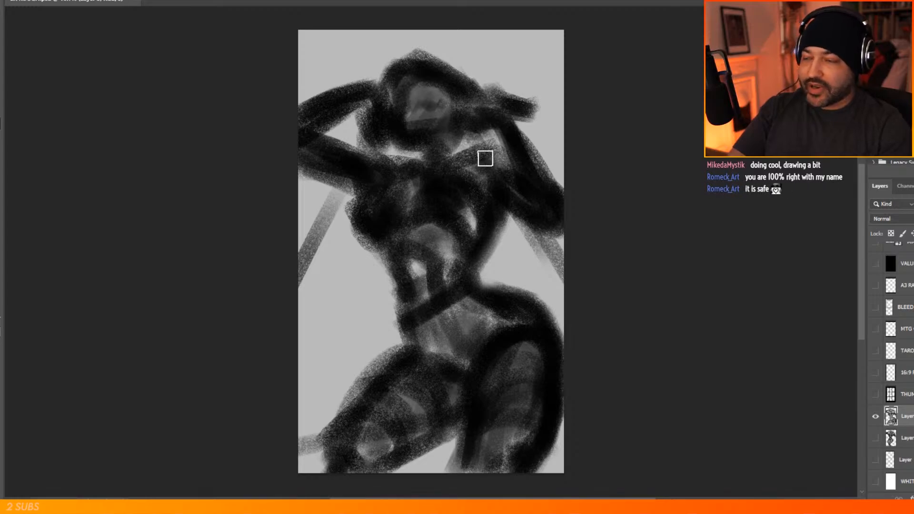
key(l)
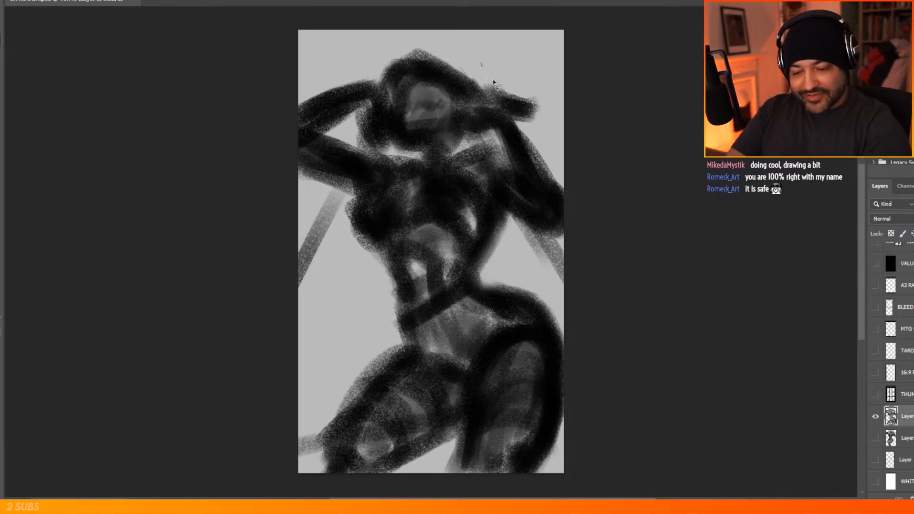
mouse_move(485, 112)
mouse_down()
mouse_move(463, 112)
mouse_move(461, 142)
mouse_up()
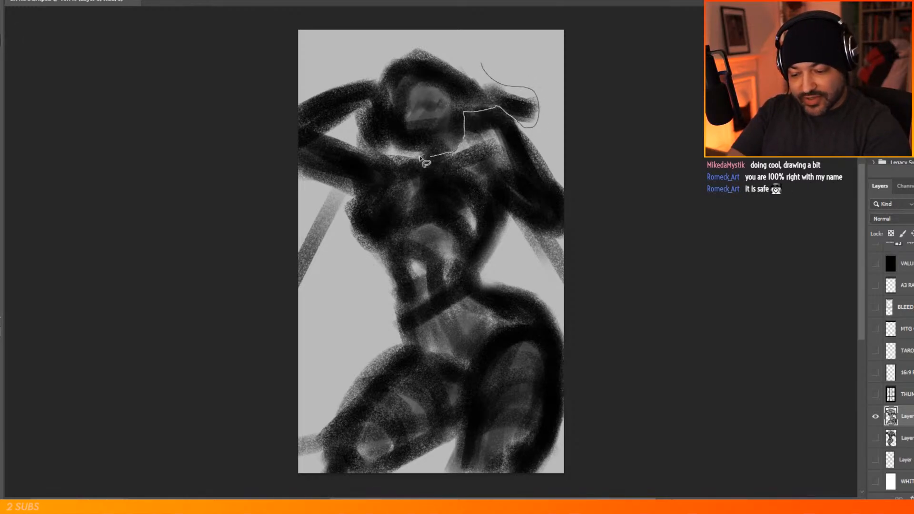
drag(390, 150, 390, 147)
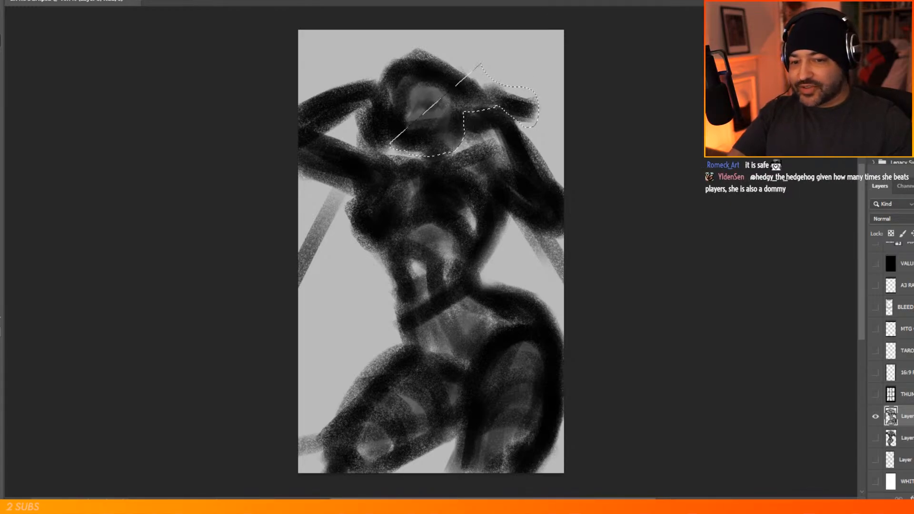
key(ctrl+d)
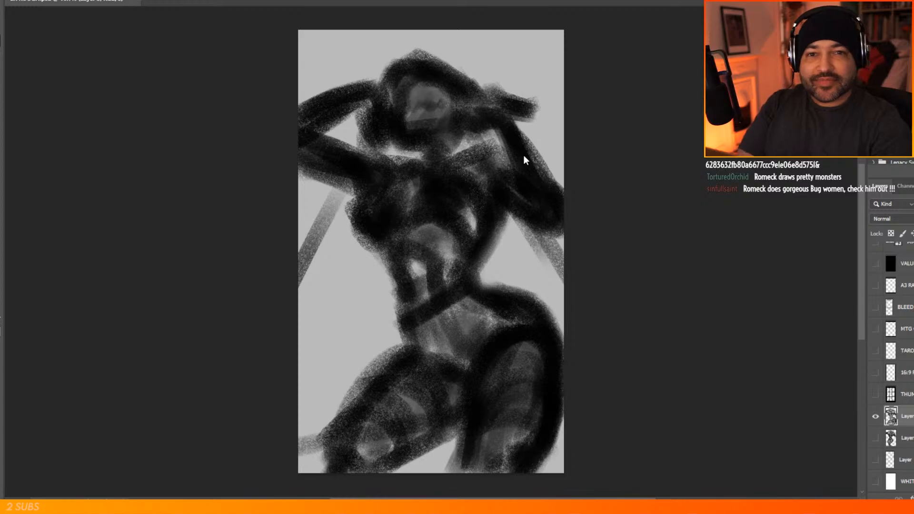
drag(481, 64, 390, 145)
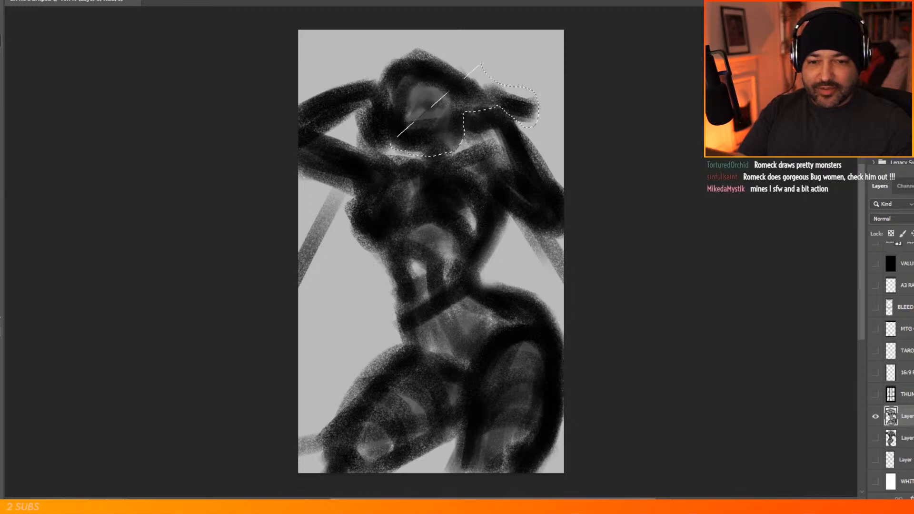
key(Escape)
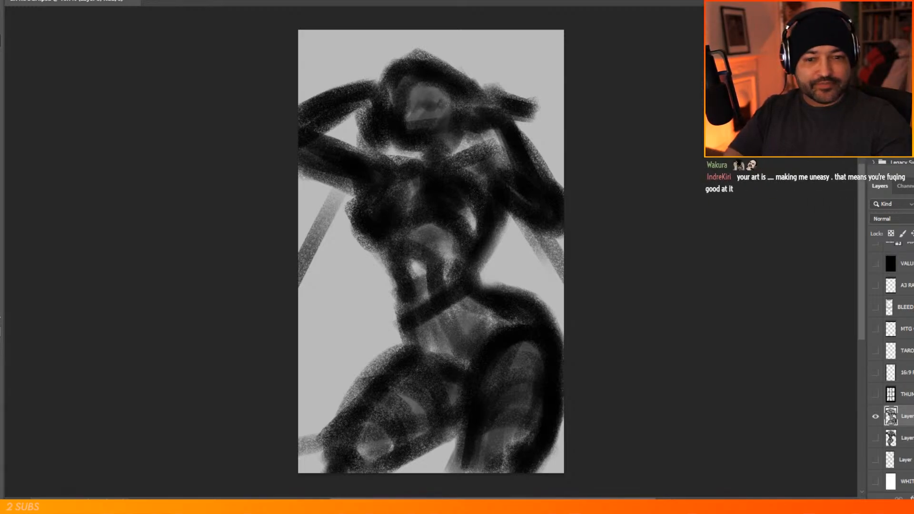
drag(481, 65, 390, 146)
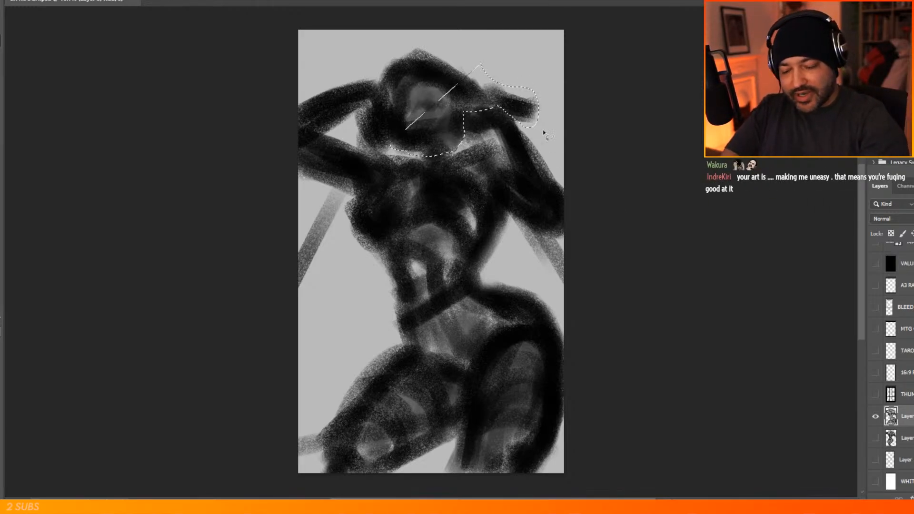
key(ctrl+d)
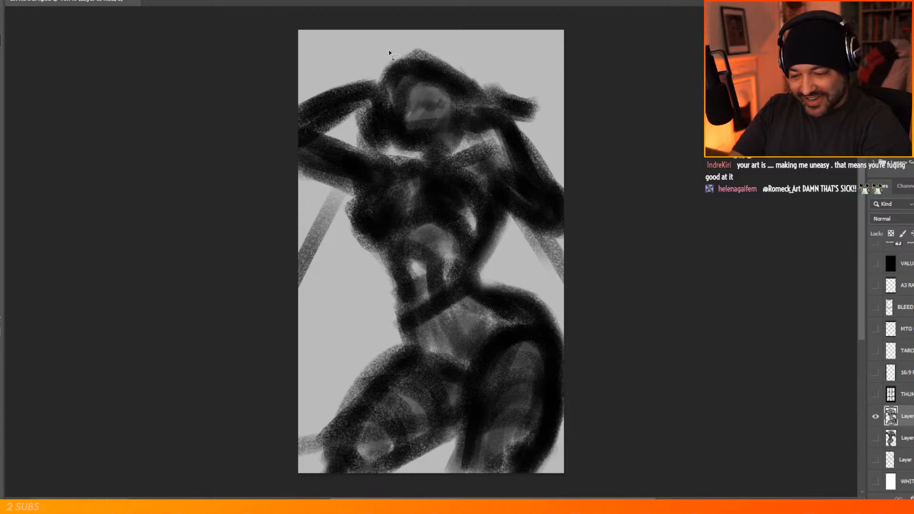
Step: Lasso the head, hair and right-hand hand, leaving out the shoulder area, and shift them slightly upward
mouse_move(375, 74)
mouse_down()
mouse_move(387, 112)
mouse_move(380, 143)
mouse_up()
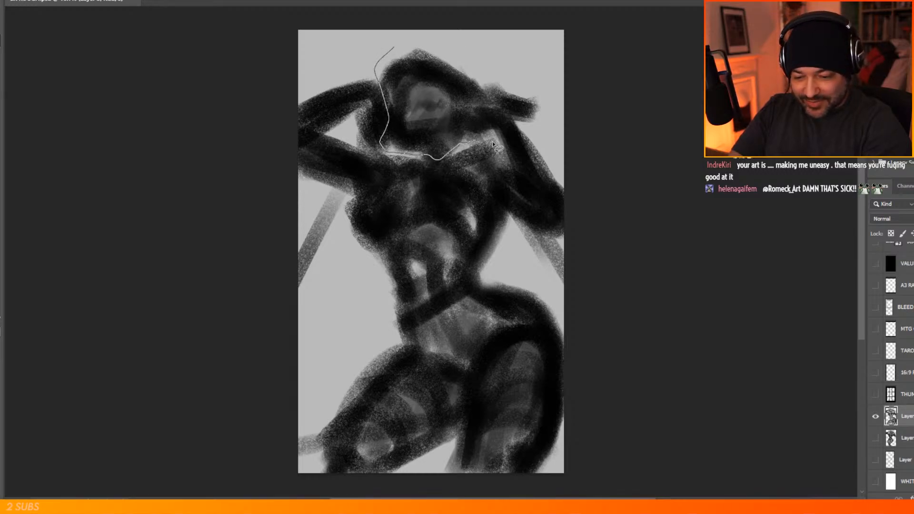
drag(545, 111, 467, 46)
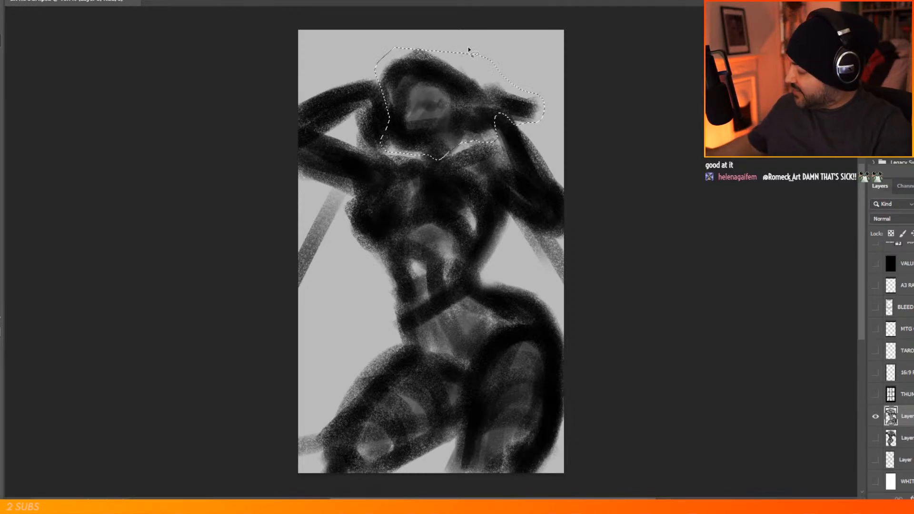
mouse_move(508, 130)
mouse_down()
mouse_move(488, 110)
mouse_move(456, 111)
mouse_move(443, 133)
mouse_move(493, 147)
mouse_up()
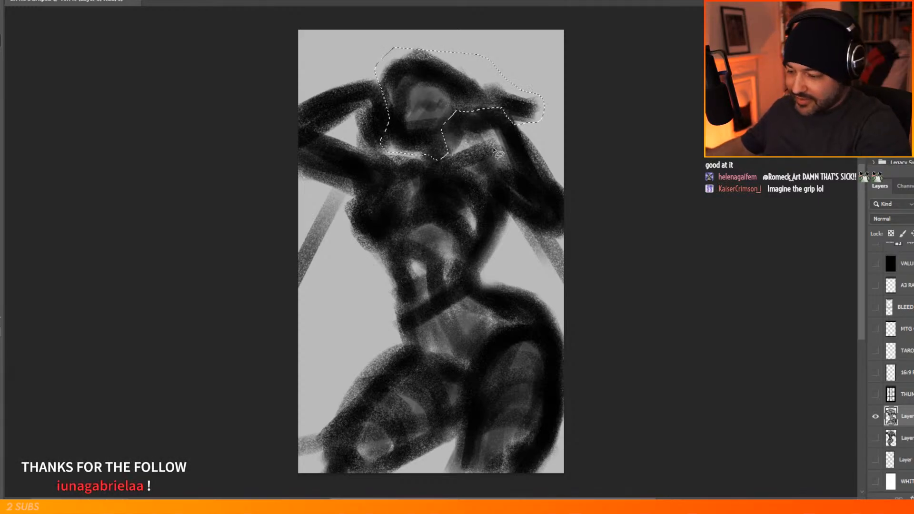
drag(519, 106, 517, 101)
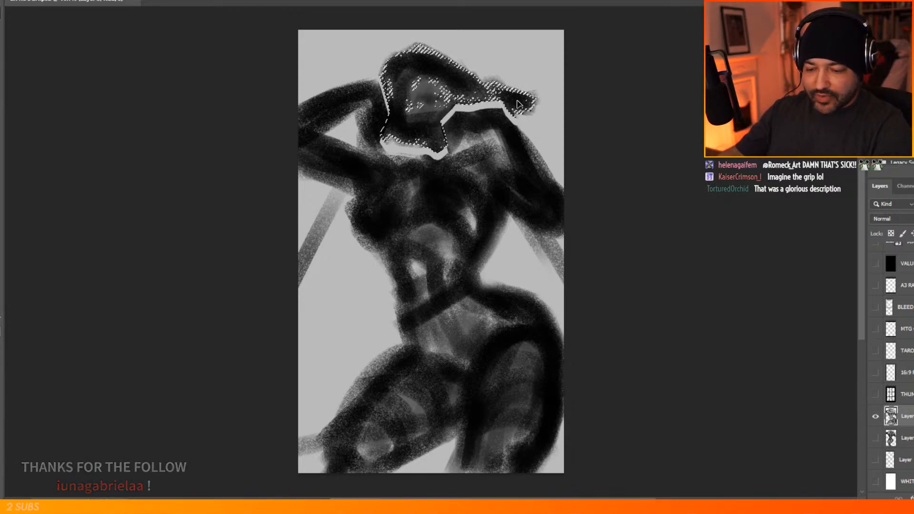
key(ctrl+d)
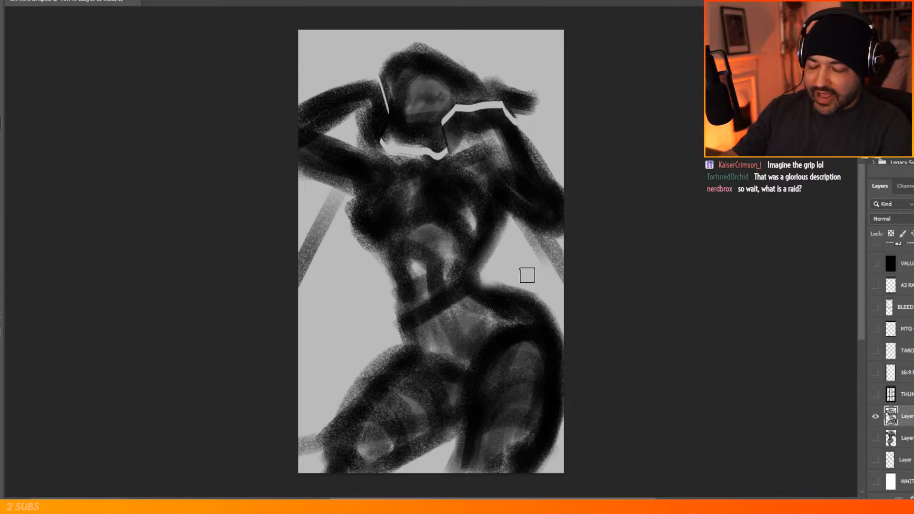
Step: Scale the whole figure down slightly from above, leaving empty space over the head and keeping the legs at the lower canvas edge
click(21, 0)
mouse_move(108, 209)
click(162, 224)
drag(431, 32, 433, 76)
key(Return)
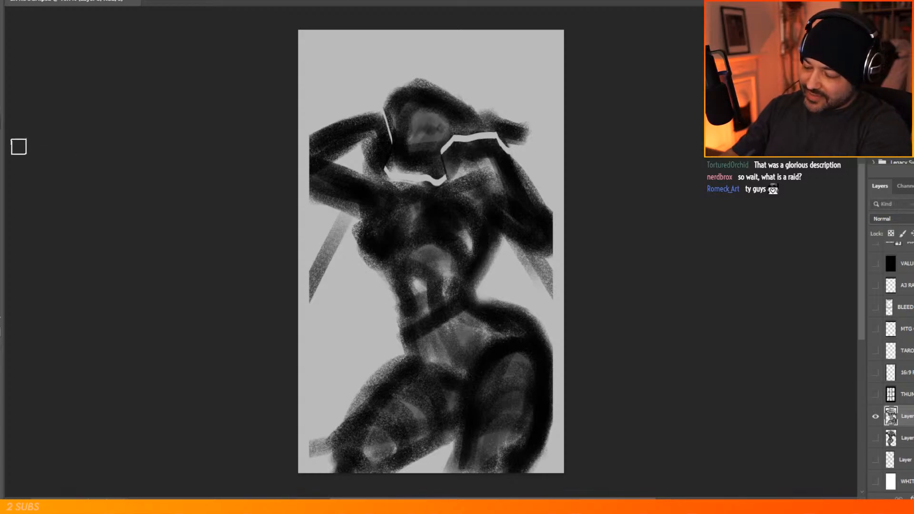
Step: Paint over the white gaps at the neck and right-hand shoulder, and extend the cut-off hip, elbows and side strokes toward the canvas edges
mouse_move(536, 345)
mouse_down()
mouse_move(533, 328)
mouse_move(548, 416)
mouse_move(533, 328)
mouse_up()
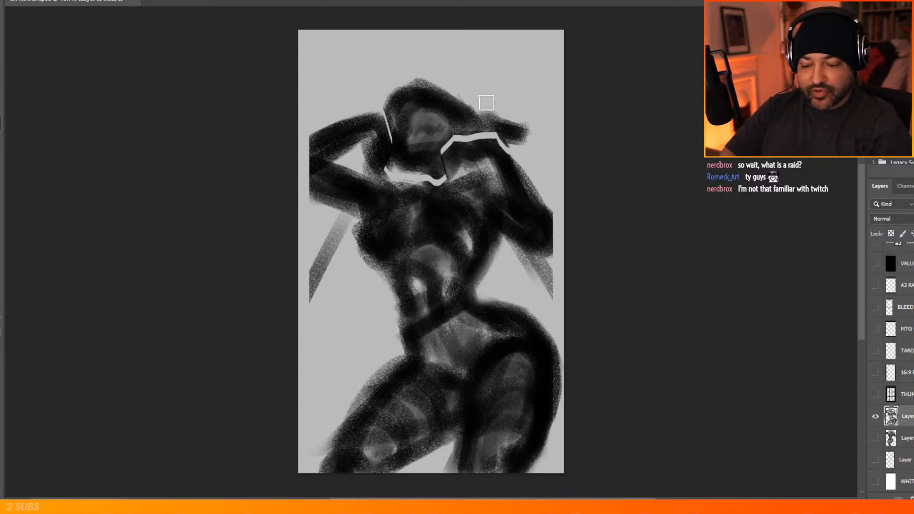
mouse_move(428, 171)
mouse_down()
mouse_move(442, 192)
mouse_move(428, 179)
mouse_up()
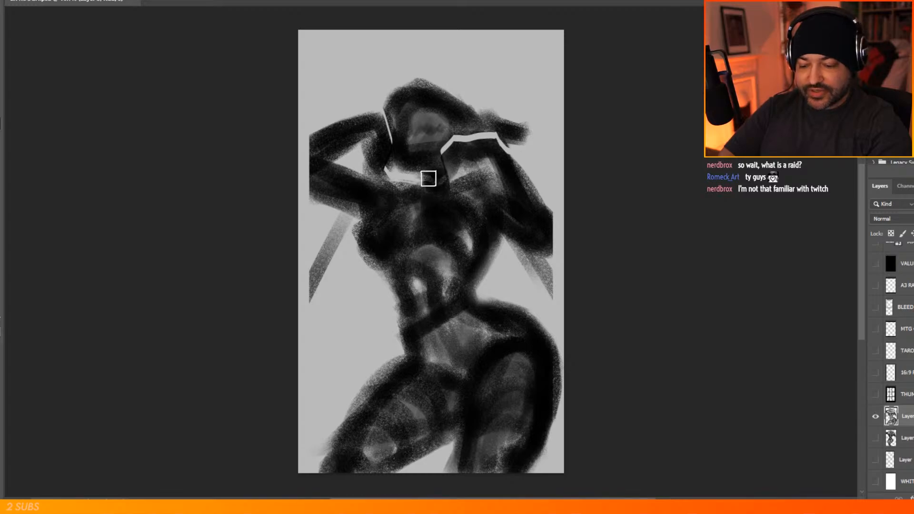
mouse_move(446, 144)
mouse_down()
mouse_move(489, 140)
mouse_move(474, 131)
mouse_up()
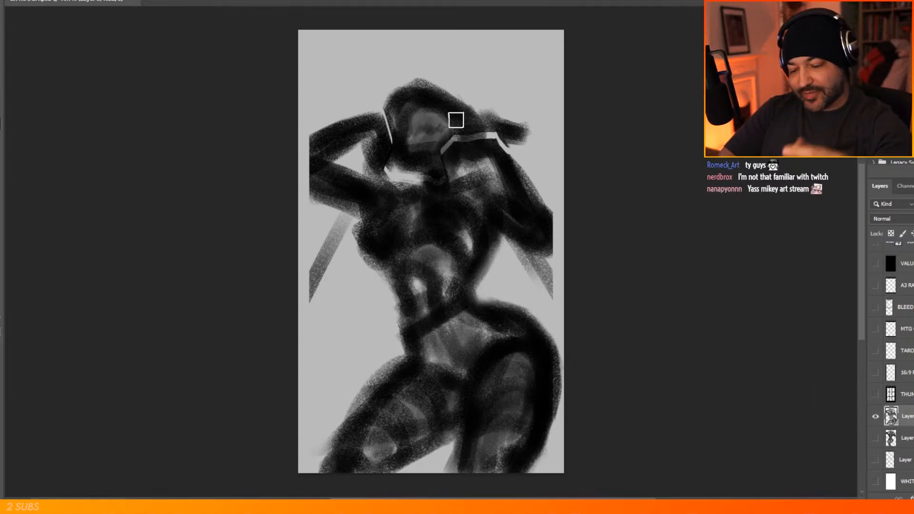
mouse_move(328, 138)
mouse_down()
mouse_move(303, 149)
mouse_move(312, 159)
mouse_move(300, 172)
mouse_move(318, 191)
mouse_up()
mouse_move(544, 212)
mouse_down()
mouse_move(558, 244)
mouse_move(508, 217)
mouse_move(559, 239)
mouse_move(558, 217)
mouse_move(479, 241)
mouse_move(461, 293)
mouse_move(512, 142)
mouse_move(502, 244)
mouse_move(491, 269)
mouse_move(503, 199)
mouse_move(467, 275)
mouse_move(478, 210)
mouse_up()
mouse_move(361, 216)
mouse_down()
mouse_move(309, 285)
mouse_move(292, 359)
mouse_move(325, 286)
mouse_move(328, 333)
mouse_up()
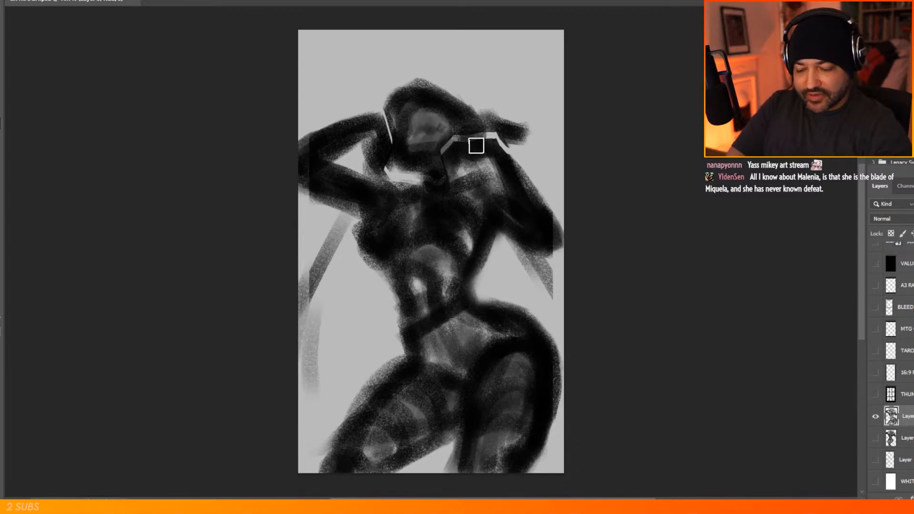
Step: Paint wavy hair locks rising from the head, and shade the gaps beside the neck and inside the bent left-hand arm
mouse_move(479, 106)
mouse_down()
mouse_move(456, 89)
mouse_move(472, 97)
mouse_move(488, 135)
mouse_move(481, 100)
mouse_move(497, 87)
mouse_move(480, 109)
mouse_move(495, 74)
mouse_move(485, 57)
mouse_move(522, 32)
mouse_move(512, 43)
mouse_move(545, 31)
mouse_move(502, 57)
mouse_move(479, 150)
mouse_up()
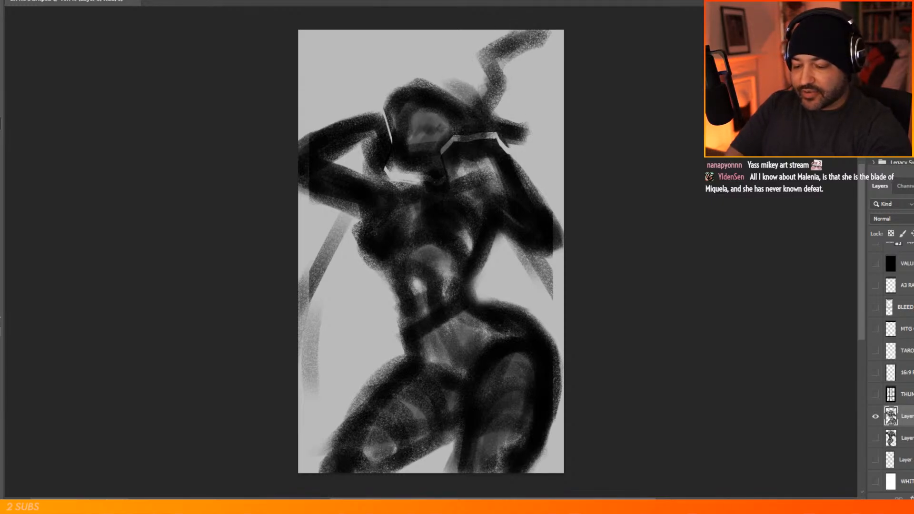
drag(357, 151, 359, 147)
drag(392, 183, 414, 176)
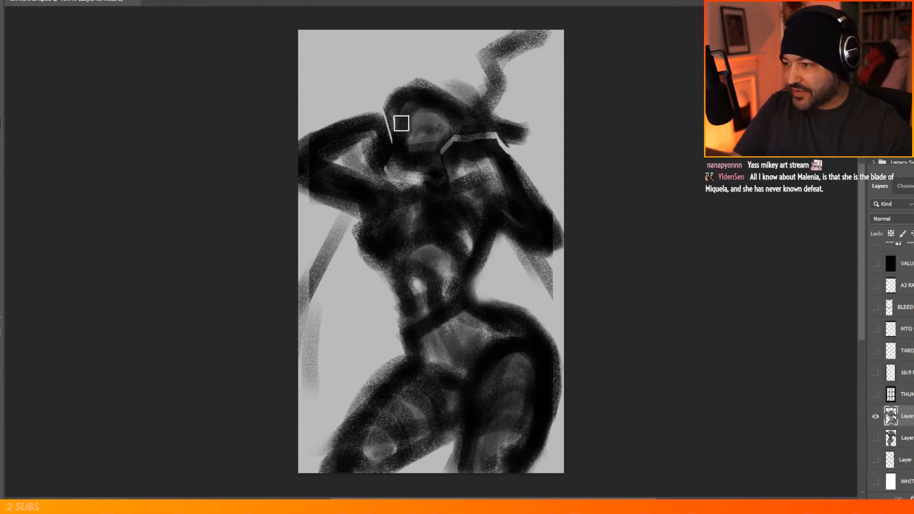
mouse_move(453, 86)
mouse_down()
mouse_move(391, 78)
mouse_move(395, 95)
mouse_move(366, 94)
mouse_move(407, 67)
mouse_move(444, 88)
mouse_move(375, 115)
mouse_move(349, 101)
mouse_move(364, 82)
mouse_move(376, 95)
mouse_move(430, 64)
mouse_move(464, 91)
mouse_move(443, 69)
mouse_move(410, 55)
mouse_move(386, 19)
mouse_move(383, 33)
mouse_move(430, 29)
mouse_move(424, 66)
mouse_move(401, 27)
mouse_move(396, 48)
mouse_move(412, 28)
mouse_move(422, 66)
mouse_move(438, 62)
mouse_move(462, 95)
mouse_move(437, 54)
mouse_move(451, 22)
mouse_move(489, 42)
mouse_move(512, 29)
mouse_move(551, 27)
mouse_move(502, 82)
mouse_move(489, 124)
mouse_move(501, 110)
mouse_move(502, 57)
mouse_up()
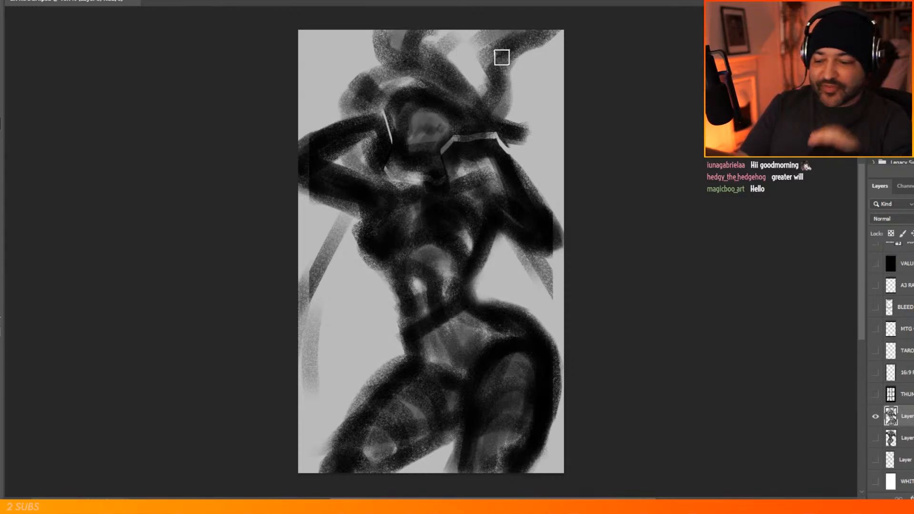
Step: Spread thick flowing hair locks out to both upper corners of the canvas, and darken the hair around the head and right-hand hand
mouse_move(566, 51)
mouse_down()
mouse_move(535, 56)
mouse_move(566, 42)
mouse_move(547, 59)
mouse_move(564, 53)
mouse_move(507, 74)
mouse_move(491, 125)
mouse_up()
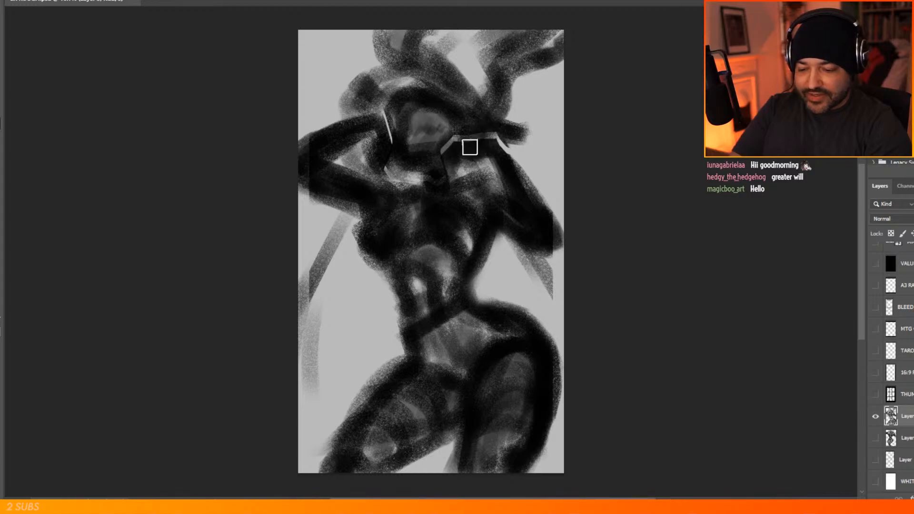
mouse_move(344, 46)
mouse_down()
mouse_move(327, 27)
mouse_move(361, 73)
mouse_move(346, 59)
mouse_move(355, 86)
mouse_move(356, 60)
mouse_move(329, 12)
mouse_move(399, 61)
mouse_up()
mouse_move(302, 62)
mouse_down()
mouse_move(350, 72)
mouse_move(356, 109)
mouse_move(352, 87)
mouse_move(314, 74)
mouse_move(298, 54)
mouse_move(292, 42)
mouse_move(300, 56)
mouse_move(301, 32)
mouse_move(306, 64)
mouse_move(302, 54)
mouse_move(330, 70)
mouse_move(321, 55)
mouse_move(310, 70)
mouse_move(380, 129)
mouse_up()
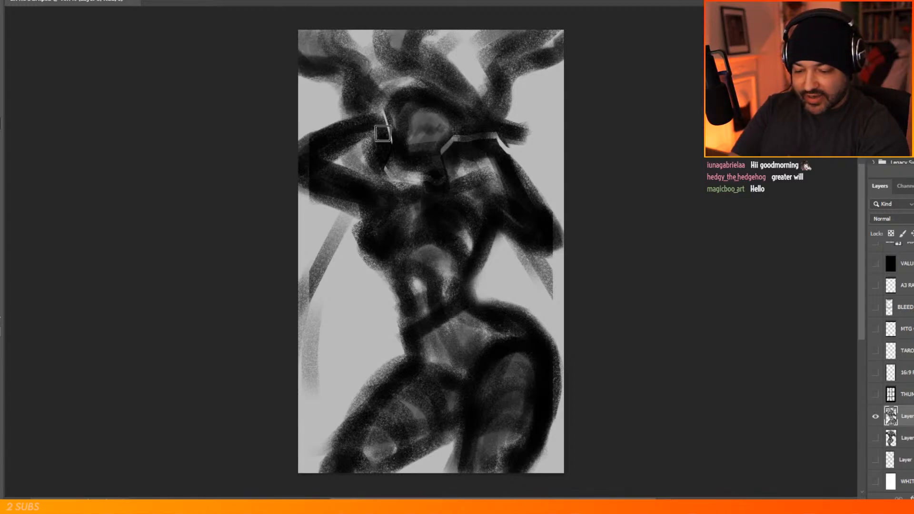
mouse_move(508, 127)
mouse_down()
mouse_move(455, 178)
mouse_move(517, 119)
mouse_up()
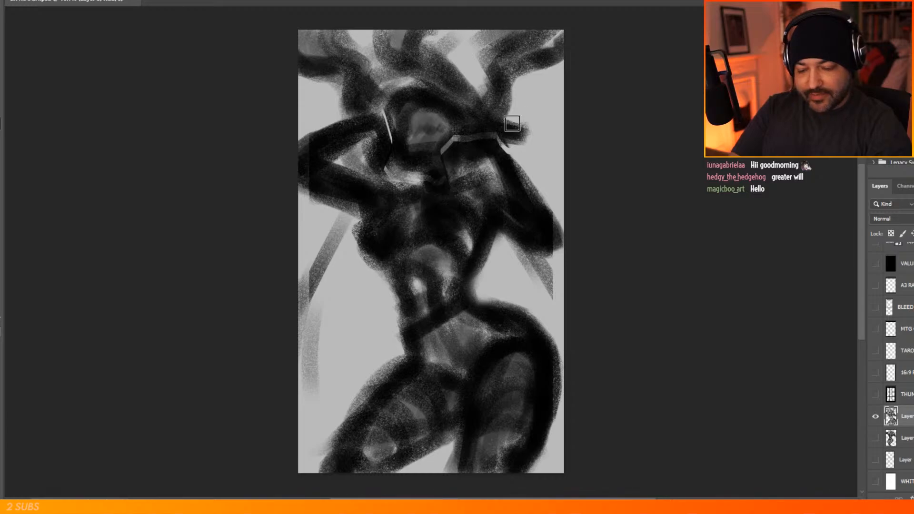
mouse_move(482, 89)
mouse_down()
mouse_move(479, 31)
mouse_move(448, 70)
mouse_move(461, 33)
mouse_move(458, 73)
mouse_move(464, 40)
mouse_move(464, 80)
mouse_move(480, 108)
mouse_move(484, 54)
mouse_move(479, 81)
mouse_move(516, 35)
mouse_move(464, 116)
mouse_move(433, 84)
mouse_move(381, 85)
mouse_move(378, 40)
mouse_move(385, 67)
mouse_move(346, 38)
mouse_move(338, 60)
mouse_move(394, 135)
mouse_move(390, 161)
mouse_up()
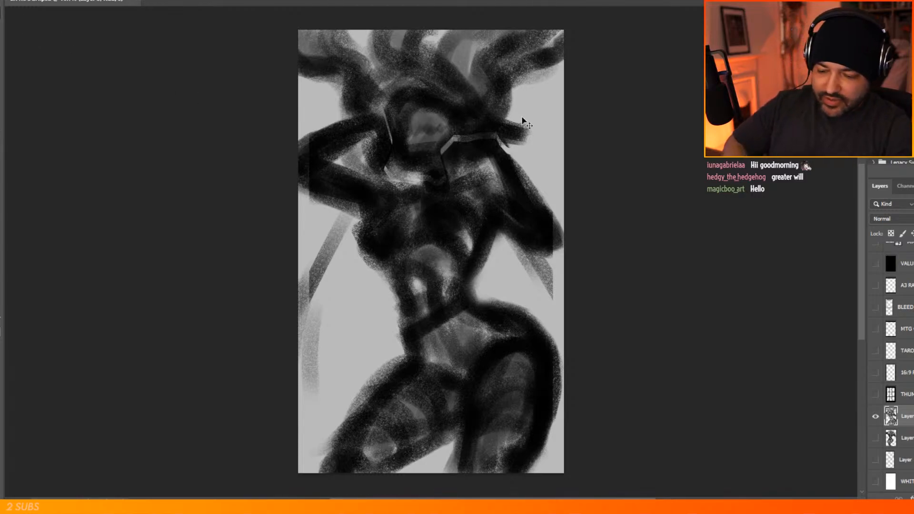
Step: Shift the painting down on the canvas and extend the hair locks through the empty strip above it
mouse_move(538, 119)
mouse_down()
mouse_move(539, 161)
mouse_move(538, 143)
mouse_up()
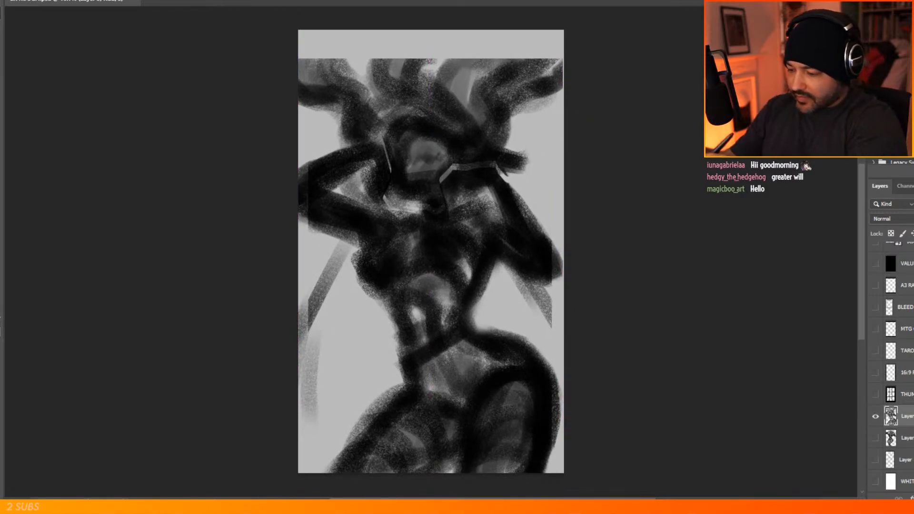
mouse_move(338, 59)
mouse_down()
mouse_move(332, 29)
mouse_move(330, 74)
mouse_move(328, 26)
mouse_move(311, 60)
mouse_move(299, 52)
mouse_move(300, 36)
mouse_move(317, 35)
mouse_move(332, 81)
mouse_move(355, 75)
mouse_move(362, 30)
mouse_move(357, 76)
mouse_move(382, 35)
mouse_move(379, 65)
mouse_move(398, 25)
mouse_move(383, 56)
mouse_move(390, 60)
mouse_move(411, 44)
mouse_move(400, 41)
mouse_move(421, 46)
mouse_move(429, 29)
mouse_move(423, 55)
mouse_move(449, 42)
mouse_move(440, 77)
mouse_move(473, 41)
mouse_move(487, 62)
mouse_move(506, 36)
mouse_move(523, 60)
mouse_move(547, 43)
mouse_move(552, 56)
mouse_move(561, 33)
mouse_move(557, 58)
mouse_move(547, 14)
mouse_move(562, 41)
mouse_move(560, 25)
mouse_move(505, 82)
mouse_move(546, 30)
mouse_move(486, 90)
mouse_up()
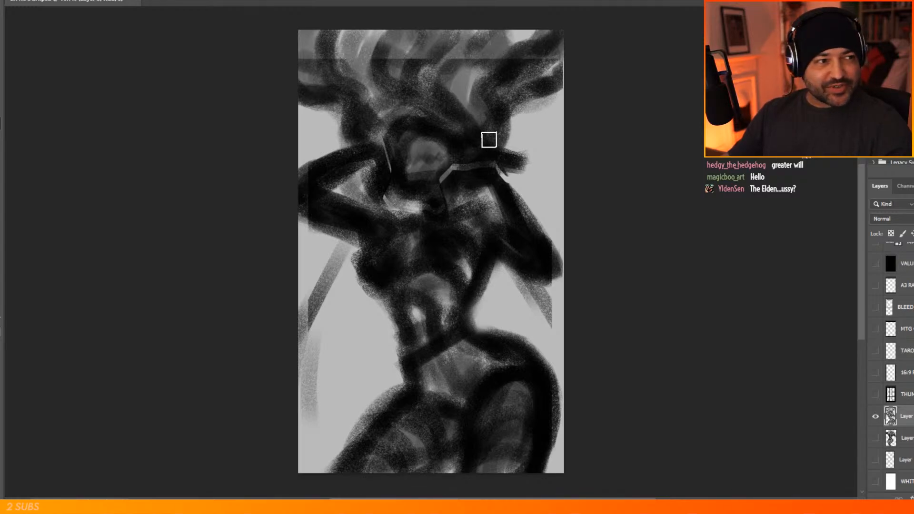
mouse_move(504, 55)
mouse_down()
mouse_move(525, 33)
mouse_move(478, 65)
mouse_move(474, 93)
mouse_move(485, 104)
mouse_move(540, 70)
mouse_move(566, 37)
mouse_up()
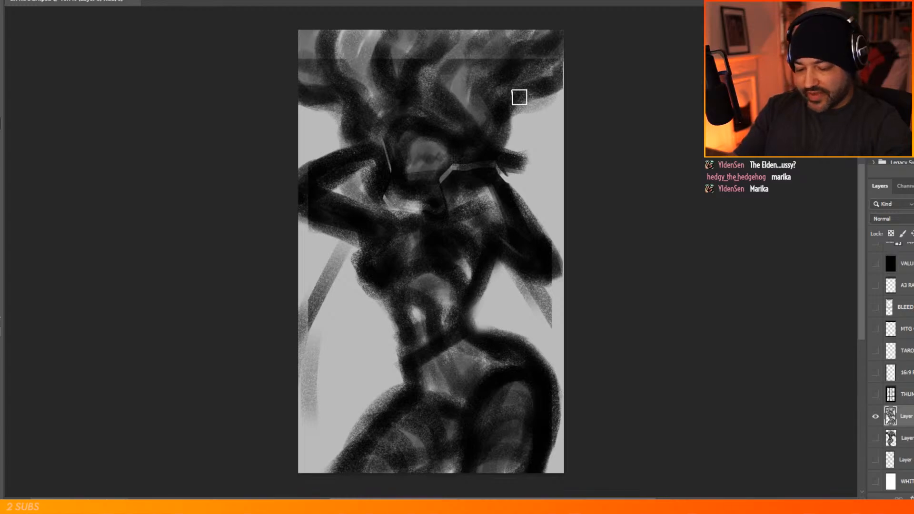
Step: Touch up the neck gap and right-hand arm, and brush soft grey background strokes beside that arm and the waist
mouse_move(403, 210)
mouse_down()
mouse_move(394, 204)
mouse_move(408, 208)
mouse_up()
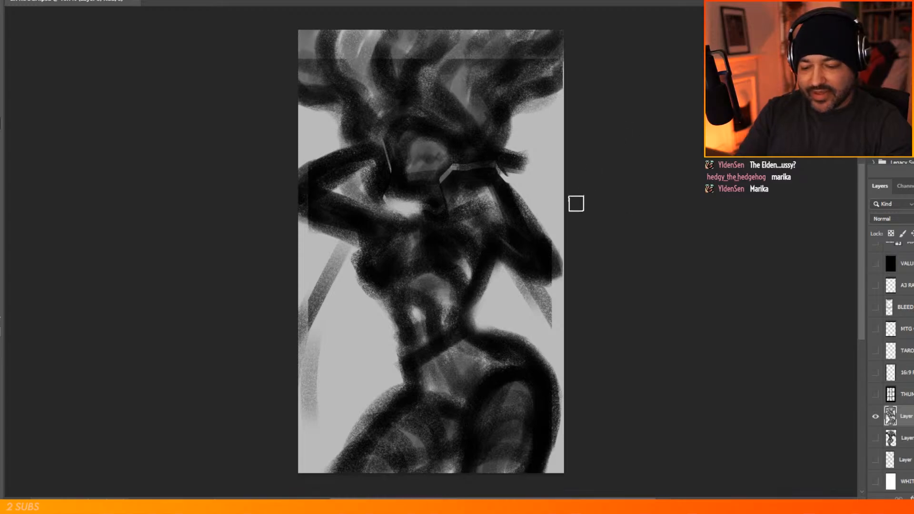
mouse_move(556, 270)
mouse_down()
mouse_move(580, 245)
mouse_move(556, 279)
mouse_up()
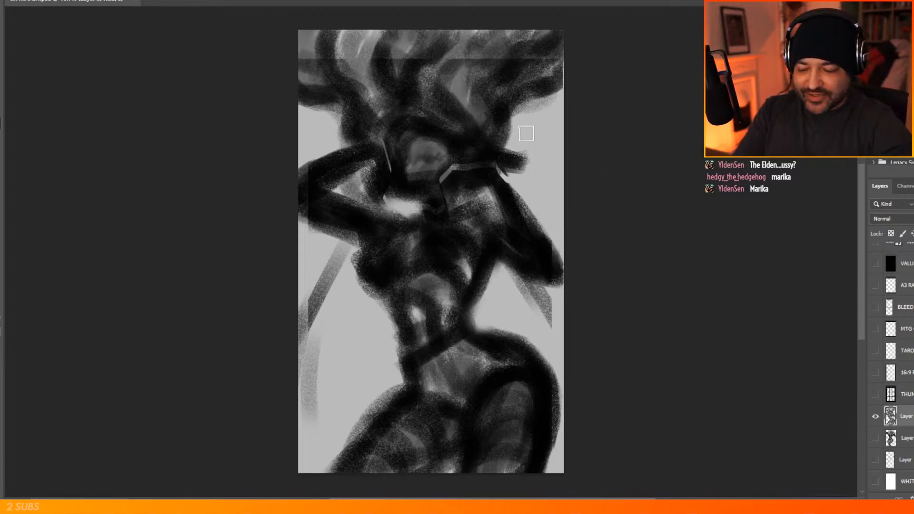
drag(541, 211, 546, 214)
mouse_move(515, 176)
mouse_down()
mouse_move(508, 175)
mouse_move(523, 125)
mouse_up()
mouse_move(493, 321)
mouse_down()
mouse_move(529, 297)
mouse_move(496, 319)
mouse_move(562, 324)
mouse_up()
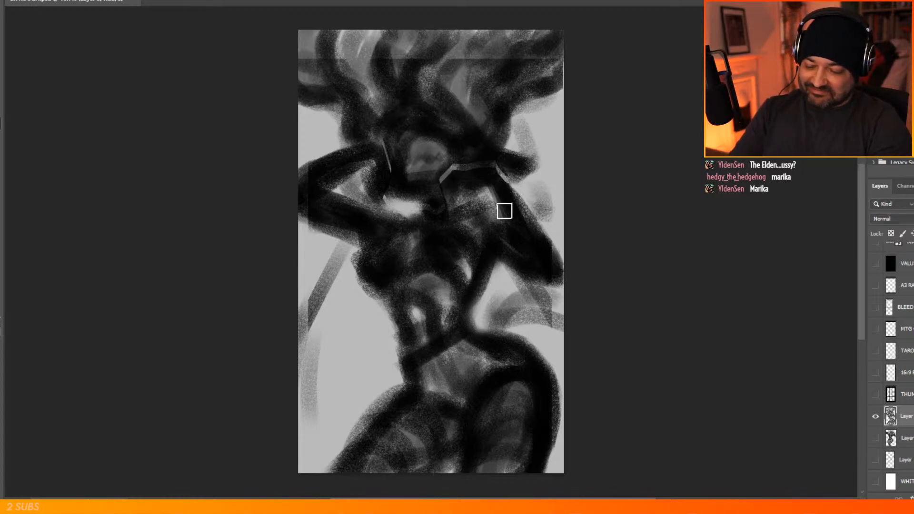
drag(482, 271, 457, 318)
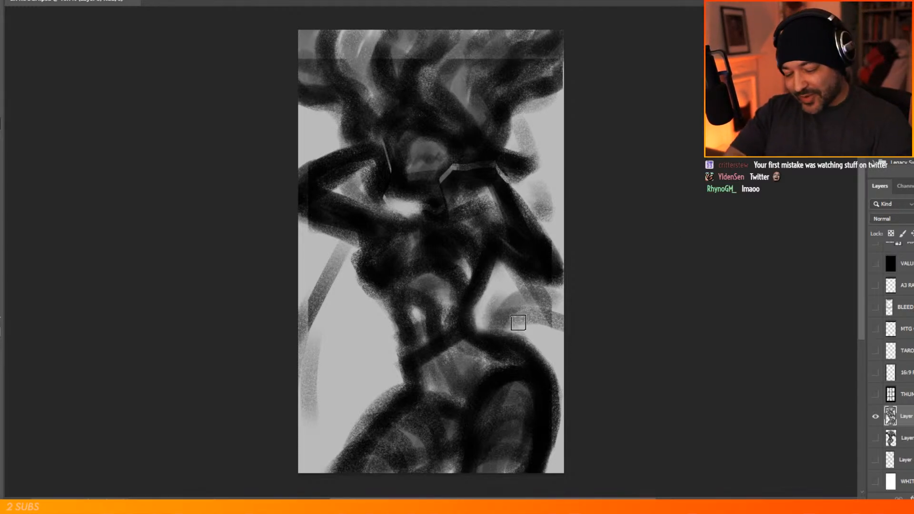
mouse_move(551, 204)
mouse_down()
mouse_move(565, 141)
mouse_move(562, 171)
mouse_move(537, 196)
mouse_move(518, 196)
mouse_move(561, 182)
mouse_move(563, 232)
mouse_up()
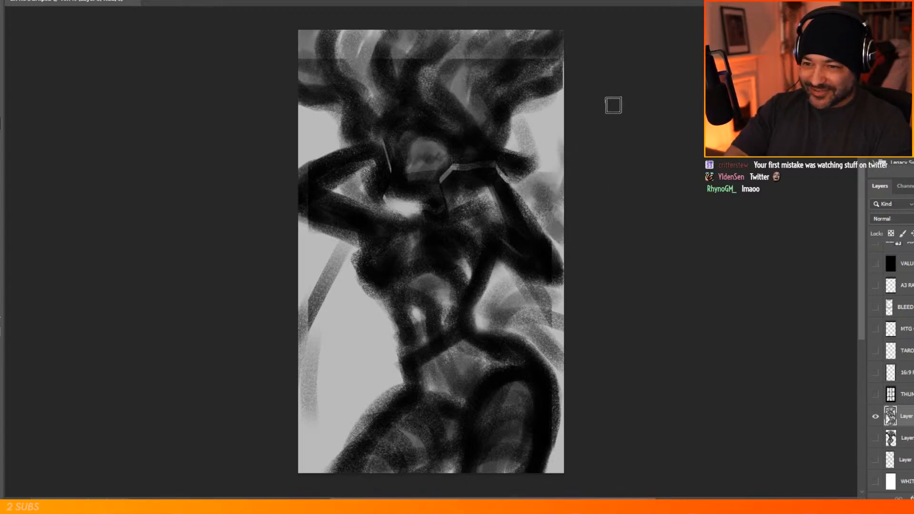
Step: Fill the background around the torso, arms and legs with swirling grey strokes, and reinforce the upper left-hand hair locks
mouse_move(351, 305)
mouse_down()
mouse_move(380, 321)
mouse_move(340, 332)
mouse_move(356, 322)
mouse_move(348, 319)
mouse_move(368, 356)
mouse_move(389, 342)
mouse_move(383, 392)
mouse_move(351, 386)
mouse_move(306, 340)
mouse_move(354, 324)
mouse_move(302, 350)
mouse_move(348, 390)
mouse_move(304, 390)
mouse_move(327, 385)
mouse_move(373, 405)
mouse_move(328, 461)
mouse_move(339, 431)
mouse_move(321, 442)
mouse_move(337, 459)
mouse_up()
mouse_move(550, 454)
mouse_down()
mouse_move(566, 438)
mouse_move(557, 333)
mouse_up()
mouse_move(296, 128)
mouse_down()
mouse_move(311, 166)
mouse_move(296, 116)
mouse_move(328, 171)
mouse_up()
mouse_move(369, 277)
mouse_down()
mouse_move(368, 329)
mouse_move(311, 347)
mouse_move(378, 344)
mouse_move(373, 312)
mouse_move(412, 312)
mouse_up()
mouse_move(528, 311)
mouse_down()
mouse_move(543, 327)
mouse_move(542, 303)
mouse_move(555, 332)
mouse_move(538, 321)
mouse_move(563, 317)
mouse_move(567, 302)
mouse_move(554, 310)
mouse_move(553, 342)
mouse_up()
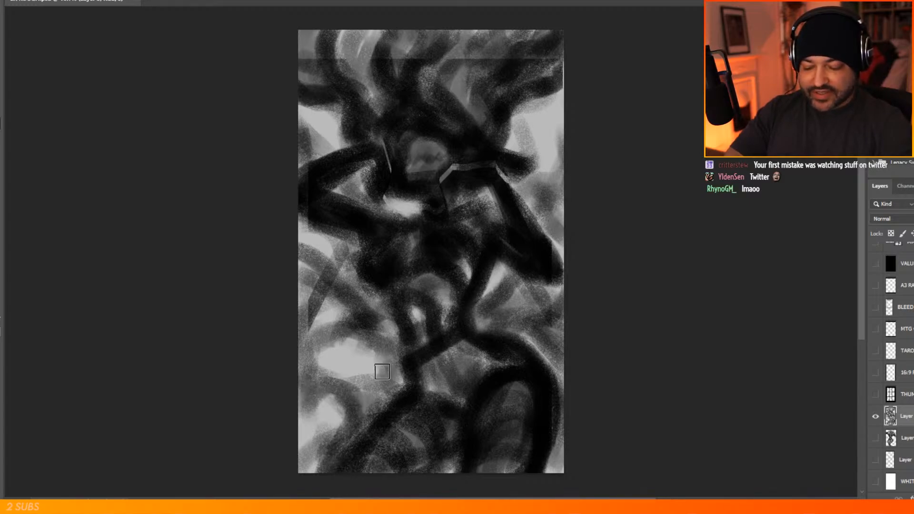
drag(328, 37, 335, 82)
drag(349, 41, 355, 93)
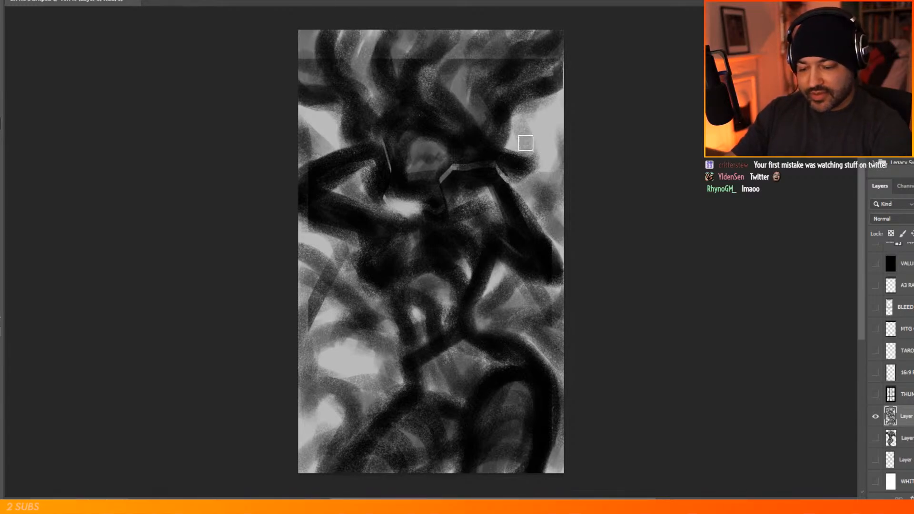
Step: Brush bright grey background patches beside the right-hand hand, the upper corners and the left-hand hair, and add a dark curl at that hand's tip
drag(513, 116, 514, 150)
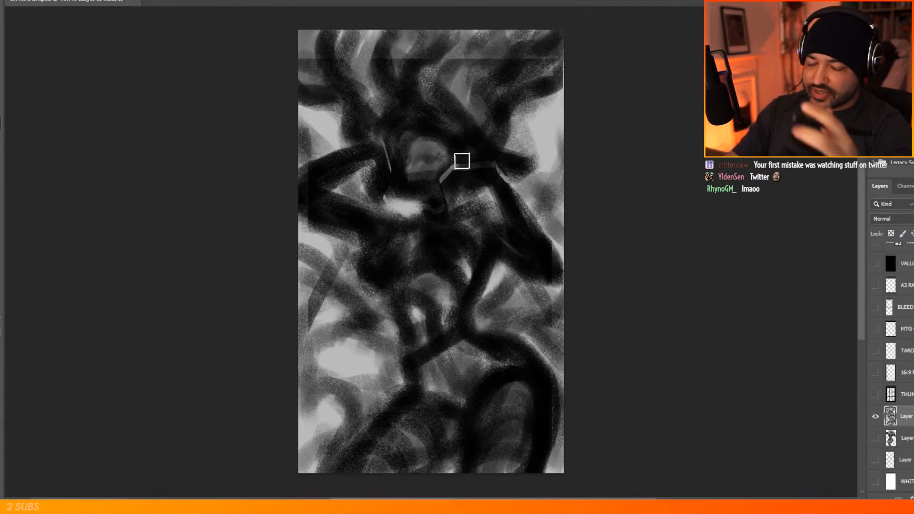
mouse_move(527, 36)
mouse_down()
mouse_move(512, 38)
mouse_move(545, 35)
mouse_move(490, 76)
mouse_move(478, 59)
mouse_move(537, 94)
mouse_move(567, 88)
mouse_move(528, 90)
mouse_up()
key(e)
mouse_move(304, 112)
mouse_down()
mouse_move(331, 114)
mouse_move(348, 144)
mouse_up()
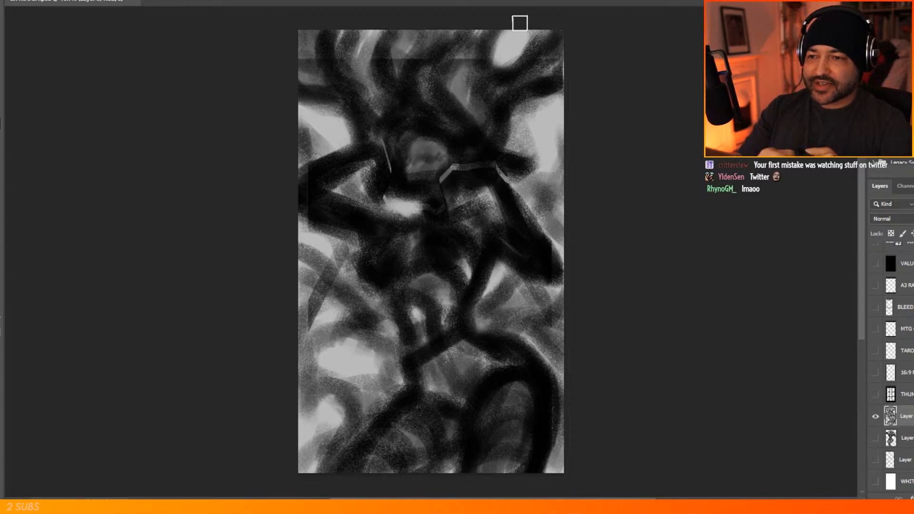
mouse_move(522, 137)
mouse_down()
mouse_move(514, 162)
mouse_move(526, 143)
mouse_move(535, 164)
mouse_move(533, 204)
mouse_up()
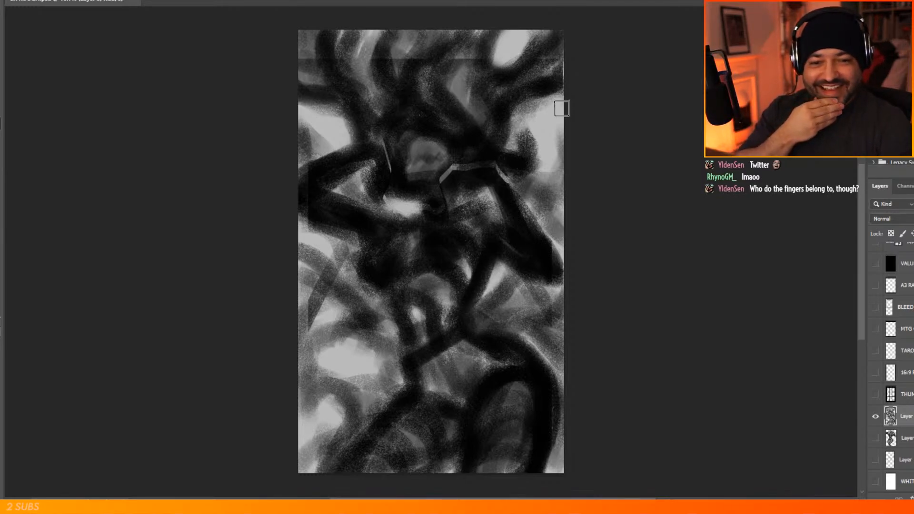
Step: Darken the light gap at the neck, the edges of both arms, and the waist and hip contours with black strokes
mouse_move(387, 214)
mouse_down()
mouse_move(406, 222)
mouse_move(419, 169)
mouse_move(408, 217)
mouse_move(389, 206)
mouse_up()
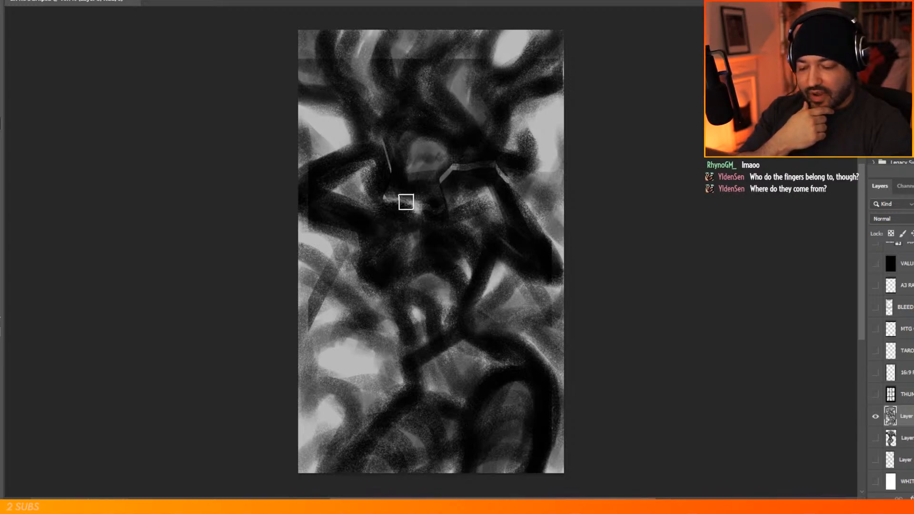
mouse_move(359, 203)
mouse_down()
mouse_move(342, 248)
mouse_move(360, 213)
mouse_move(355, 202)
mouse_move(342, 208)
mouse_move(344, 249)
mouse_move(314, 221)
mouse_up()
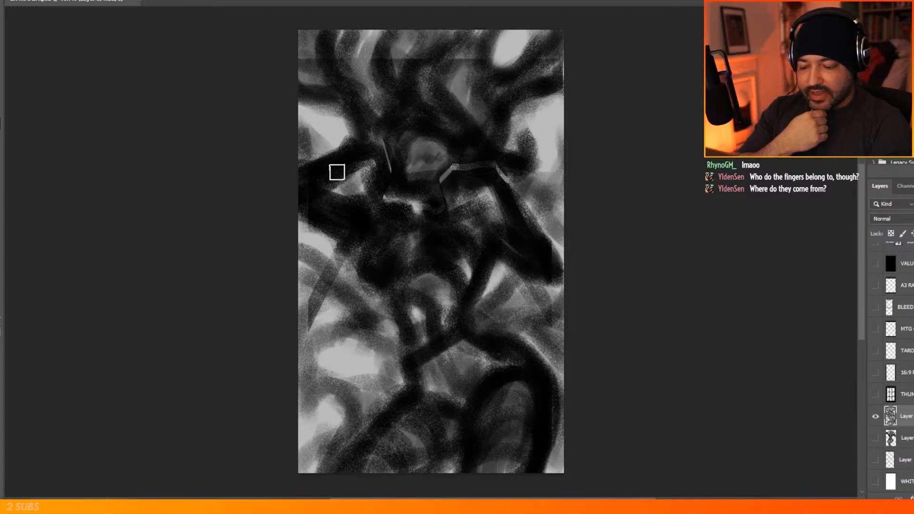
mouse_move(514, 191)
mouse_down()
mouse_move(552, 243)
mouse_move(545, 255)
mouse_move(548, 239)
mouse_move(518, 189)
mouse_up()
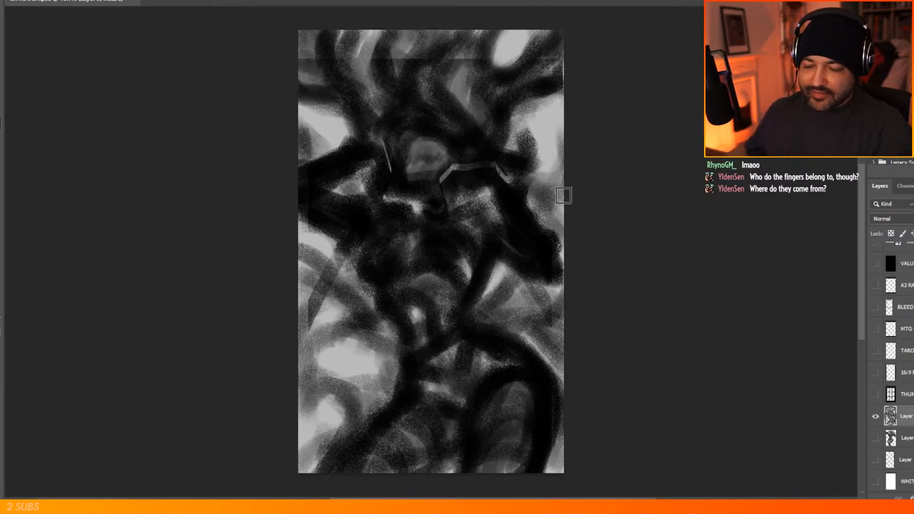
Step: Paint a pale grey arched band over the head and lighten the face beneath it with soft highlights
right_click(499, 192)
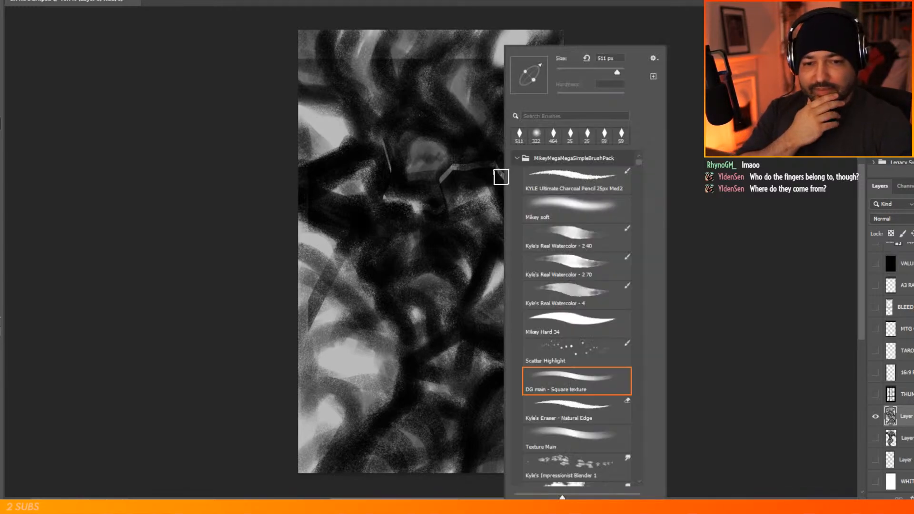
key(Escape)
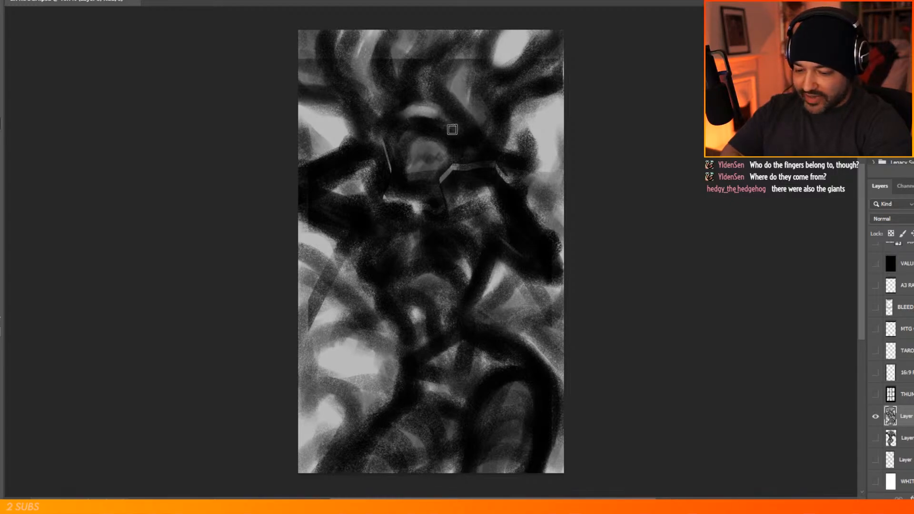
drag(435, 119, 462, 140)
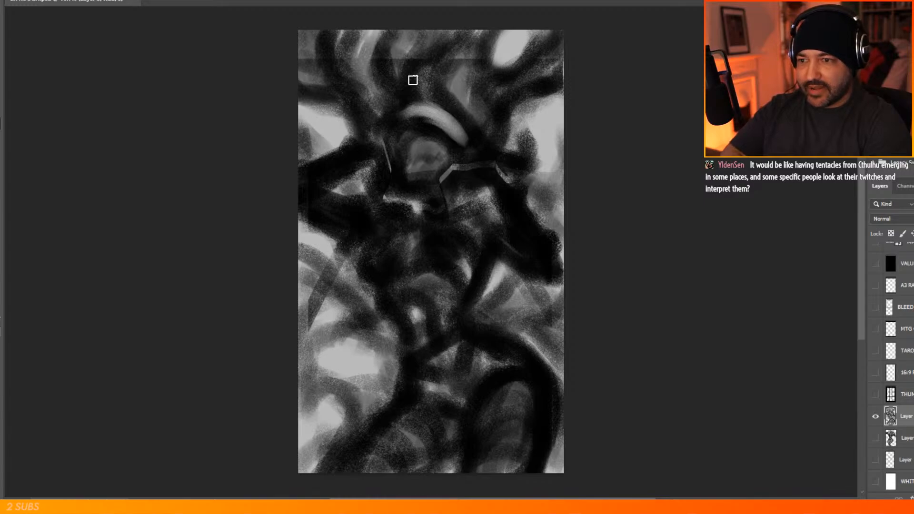
mouse_move(408, 110)
mouse_down()
mouse_move(386, 127)
mouse_move(416, 105)
mouse_up()
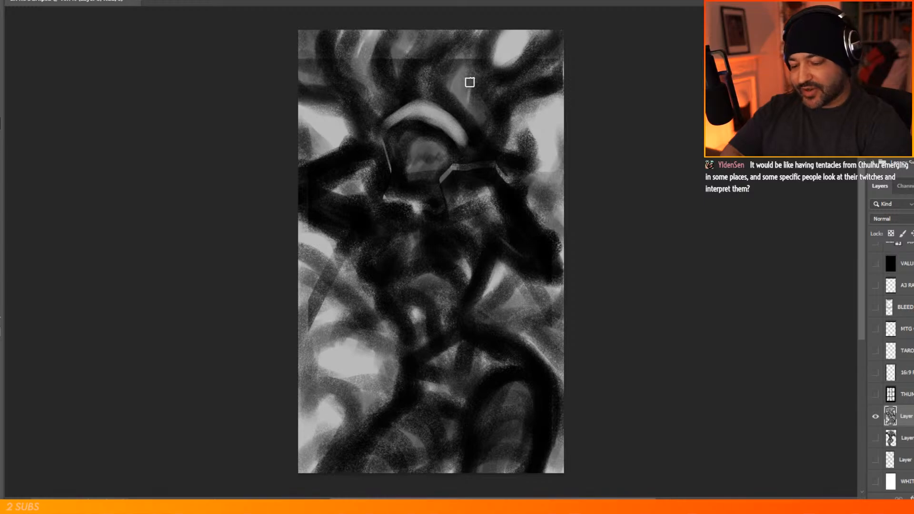
mouse_move(410, 143)
mouse_down()
mouse_move(415, 148)
mouse_move(442, 156)
mouse_move(419, 140)
mouse_move(410, 150)
mouse_move(439, 154)
mouse_move(411, 161)
mouse_move(417, 169)
mouse_move(442, 159)
mouse_move(418, 171)
mouse_move(417, 160)
mouse_move(407, 173)
mouse_move(415, 184)
mouse_move(436, 173)
mouse_move(420, 125)
mouse_move(411, 147)
mouse_move(430, 140)
mouse_move(447, 155)
mouse_move(420, 136)
mouse_move(408, 145)
mouse_move(414, 138)
mouse_move(434, 144)
mouse_move(409, 145)
mouse_move(402, 157)
mouse_move(410, 187)
mouse_move(460, 137)
mouse_move(413, 188)
mouse_move(436, 184)
mouse_move(449, 158)
mouse_up()
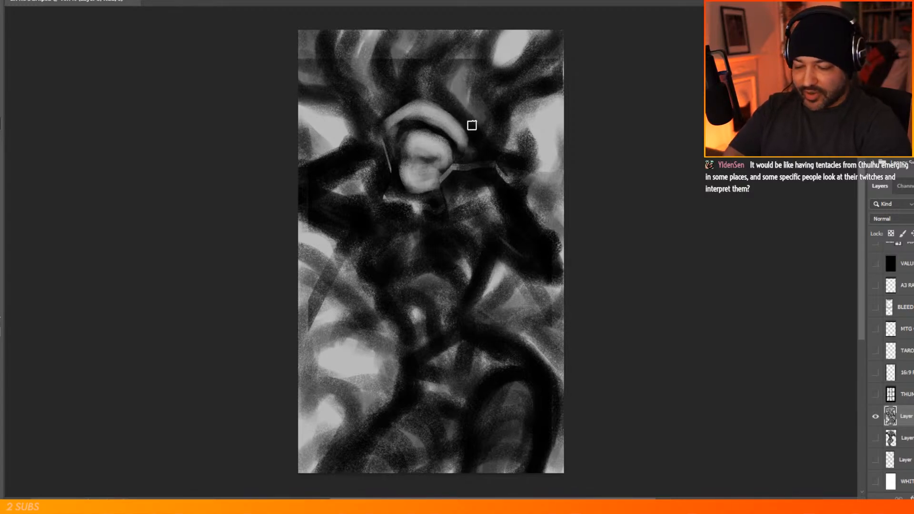
Step: Paint light forms for the hair beside the head band and the right-hand hand, and streak grey strands through the upper hair
mouse_move(457, 116)
mouse_down()
mouse_move(471, 131)
mouse_move(469, 154)
mouse_move(470, 111)
mouse_move(478, 144)
mouse_move(488, 143)
mouse_move(475, 156)
mouse_move(512, 111)
mouse_move(472, 155)
mouse_move(490, 141)
mouse_move(518, 158)
mouse_move(474, 157)
mouse_up()
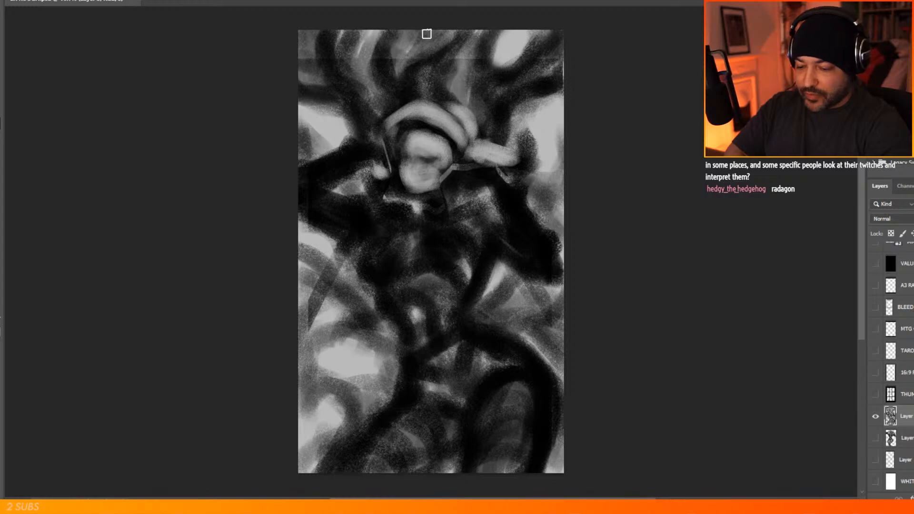
mouse_move(424, 51)
mouse_down()
mouse_move(404, 80)
mouse_move(408, 94)
mouse_move(451, 60)
mouse_move(442, 93)
mouse_up()
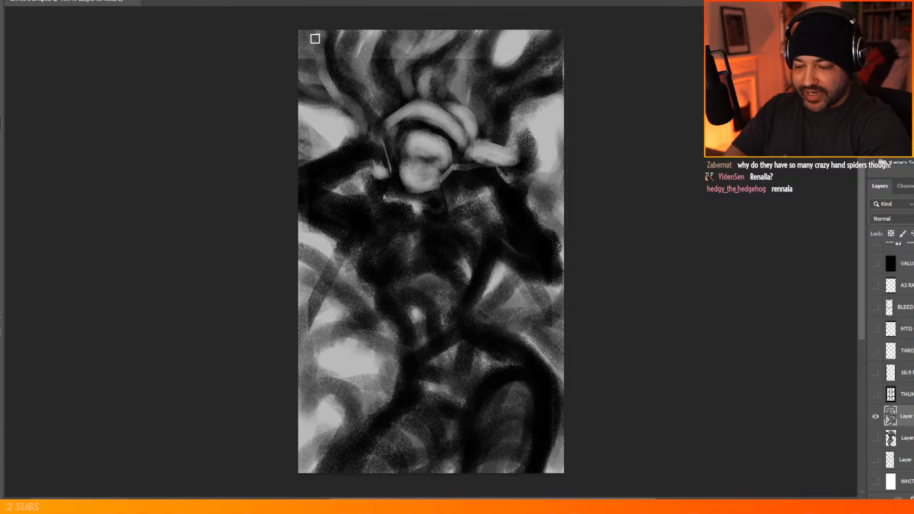
mouse_move(318, 36)
mouse_down()
mouse_move(310, 56)
mouse_move(341, 91)
mouse_move(315, 67)
mouse_move(333, 91)
mouse_up()
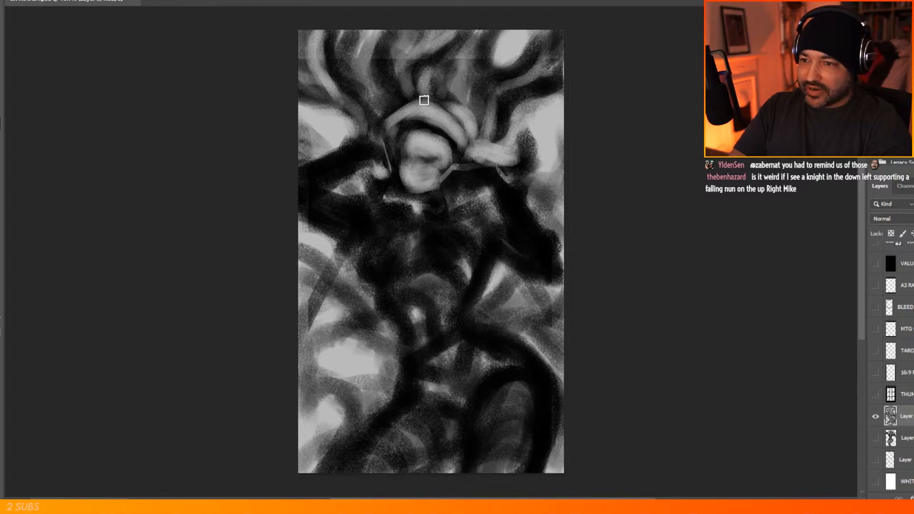
Step: Model both raised arms and the shoulders with light grey strokes inside their dark outlines
mouse_move(351, 156)
mouse_down()
mouse_move(301, 177)
mouse_move(326, 182)
mouse_move(315, 185)
mouse_move(361, 158)
mouse_move(364, 134)
mouse_move(353, 150)
mouse_move(373, 157)
mouse_move(388, 142)
mouse_move(378, 156)
mouse_move(381, 187)
mouse_move(373, 151)
mouse_up()
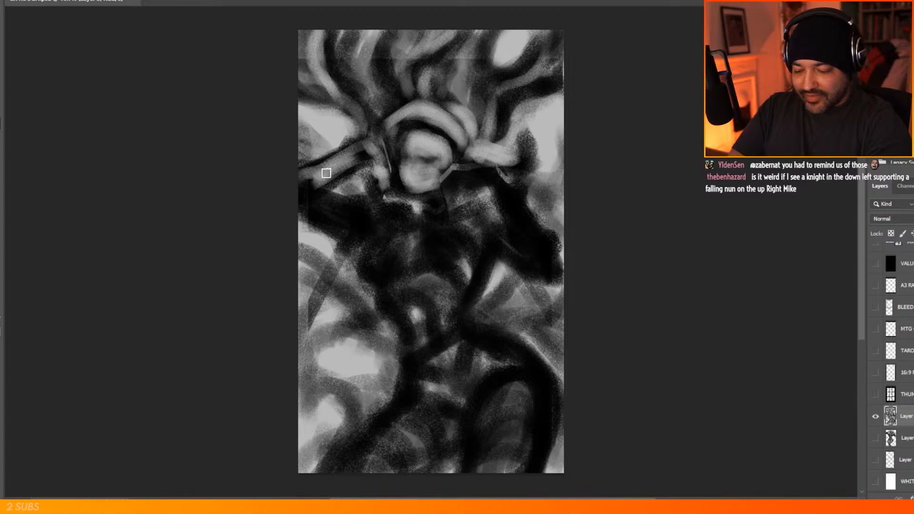
mouse_move(301, 203)
mouse_down()
mouse_move(335, 209)
mouse_move(309, 215)
mouse_move(325, 197)
mouse_move(317, 218)
mouse_move(318, 199)
mouse_move(337, 199)
mouse_move(343, 210)
mouse_move(330, 219)
mouse_move(352, 228)
mouse_move(328, 209)
mouse_move(354, 228)
mouse_move(363, 216)
mouse_move(350, 231)
mouse_move(324, 216)
mouse_up()
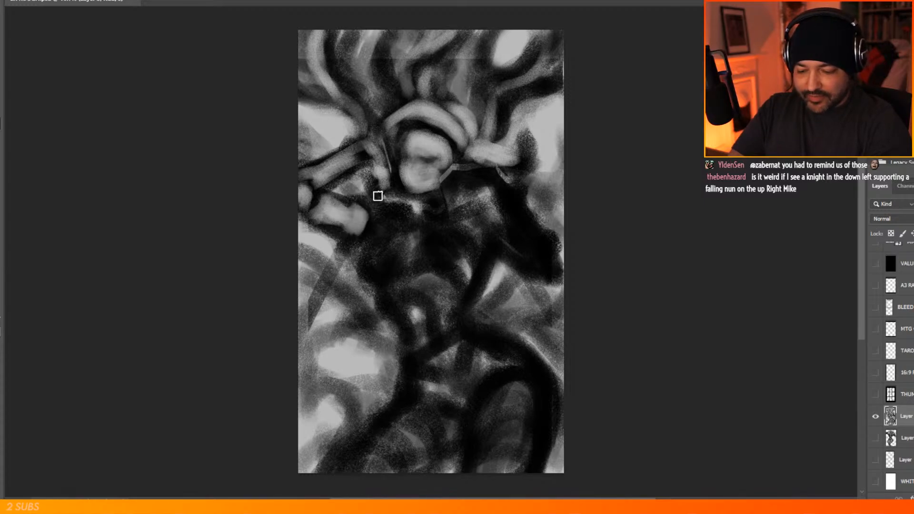
mouse_move(375, 201)
mouse_down()
mouse_move(377, 225)
mouse_move(389, 204)
mouse_move(376, 196)
mouse_move(380, 220)
mouse_move(365, 195)
mouse_move(396, 203)
mouse_move(385, 221)
mouse_move(396, 205)
mouse_move(380, 199)
mouse_move(383, 216)
mouse_move(358, 194)
mouse_move(383, 222)
mouse_move(373, 244)
mouse_move(457, 138)
mouse_move(383, 227)
mouse_move(399, 201)
mouse_up()
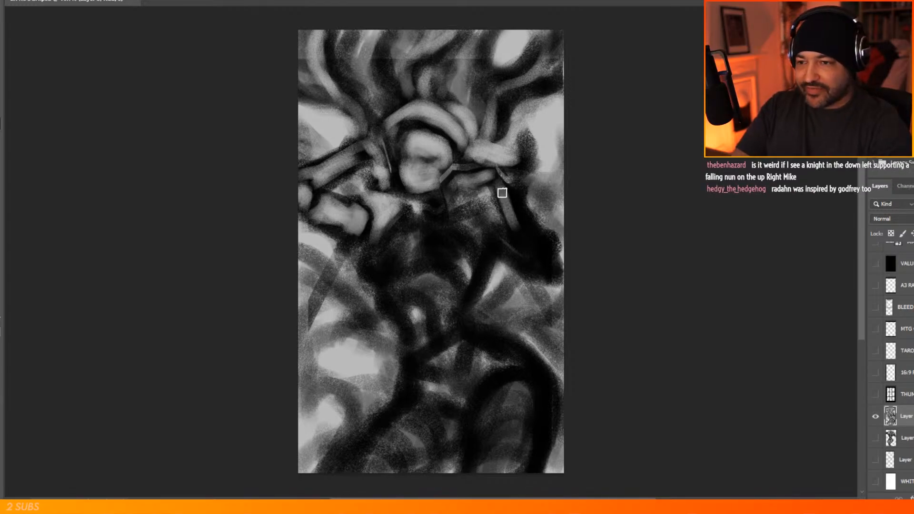
mouse_move(516, 214)
mouse_down()
mouse_move(539, 244)
mouse_move(499, 206)
mouse_move(528, 248)
mouse_move(505, 196)
mouse_move(537, 237)
mouse_move(528, 237)
mouse_move(519, 212)
mouse_move(530, 248)
mouse_move(540, 236)
mouse_move(505, 197)
mouse_move(537, 244)
mouse_up()
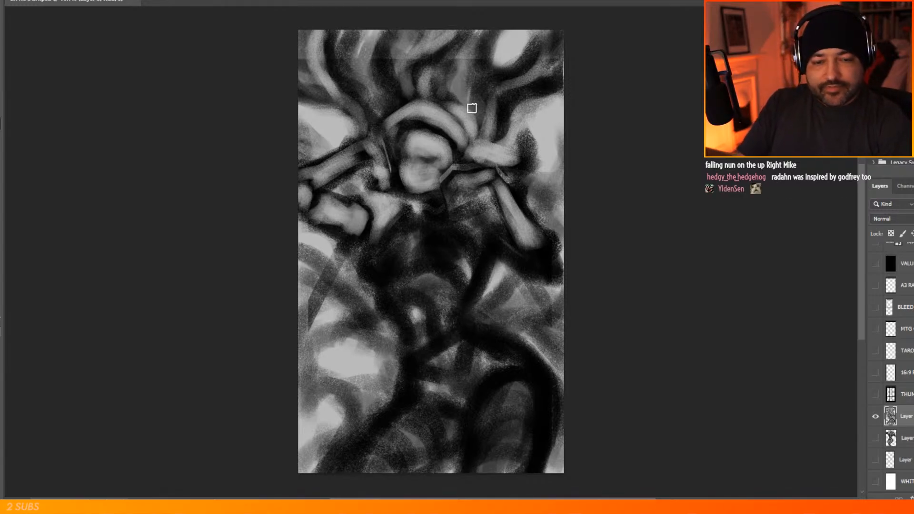
Step: Fill the chest and lower ribcage with rounded light grey forms, and lighten the right-hand forearm and elbow
mouse_move(443, 234)
mouse_down()
mouse_move(442, 253)
mouse_move(437, 240)
mouse_move(448, 250)
mouse_move(430, 263)
mouse_move(458, 259)
mouse_move(456, 232)
mouse_move(460, 258)
mouse_move(468, 258)
mouse_move(429, 265)
mouse_move(439, 251)
mouse_move(466, 254)
mouse_move(429, 241)
mouse_move(461, 246)
mouse_move(430, 240)
mouse_move(441, 221)
mouse_move(468, 240)
mouse_move(465, 262)
mouse_move(442, 218)
mouse_up()
mouse_move(393, 274)
mouse_down()
mouse_move(405, 223)
mouse_move(377, 250)
mouse_move(369, 281)
mouse_move(385, 261)
mouse_move(381, 281)
mouse_move(401, 236)
mouse_move(368, 280)
mouse_move(391, 263)
mouse_move(401, 235)
mouse_move(386, 289)
mouse_move(386, 269)
mouse_move(388, 284)
mouse_move(399, 265)
mouse_up()
mouse_move(445, 215)
mouse_down()
mouse_move(421, 255)
mouse_move(446, 269)
mouse_move(434, 276)
mouse_move(427, 267)
mouse_move(449, 261)
mouse_move(454, 272)
mouse_move(463, 229)
mouse_move(453, 264)
mouse_up()
mouse_move(390, 268)
mouse_down()
mouse_move(369, 271)
mouse_move(407, 222)
mouse_move(400, 265)
mouse_move(436, 219)
mouse_move(430, 229)
mouse_move(422, 220)
mouse_move(455, 203)
mouse_move(424, 220)
mouse_move(445, 215)
mouse_move(461, 245)
mouse_move(431, 234)
mouse_move(444, 271)
mouse_move(434, 231)
mouse_up()
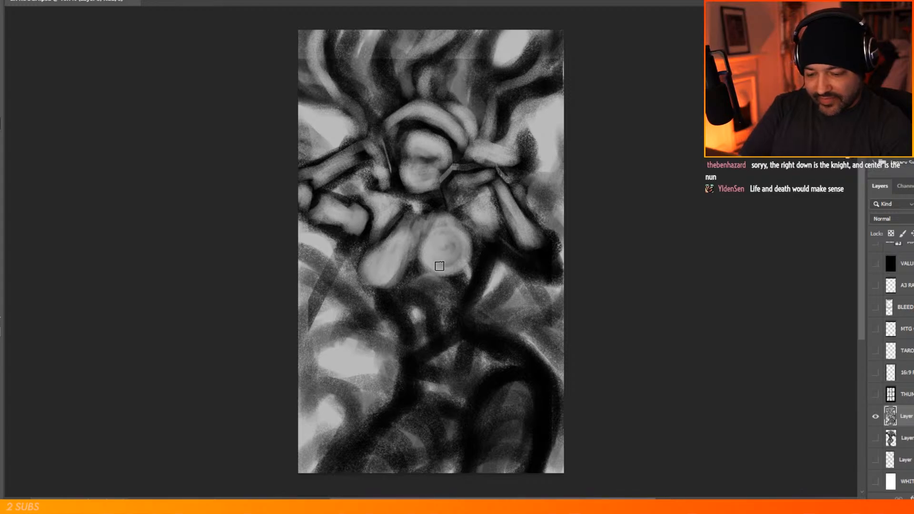
mouse_move(426, 275)
mouse_down()
mouse_move(447, 294)
mouse_move(476, 254)
mouse_move(455, 293)
mouse_move(415, 287)
mouse_move(394, 306)
mouse_move(410, 250)
mouse_move(397, 309)
mouse_move(415, 270)
mouse_move(422, 278)
mouse_move(409, 289)
mouse_move(411, 270)
mouse_move(395, 301)
mouse_up()
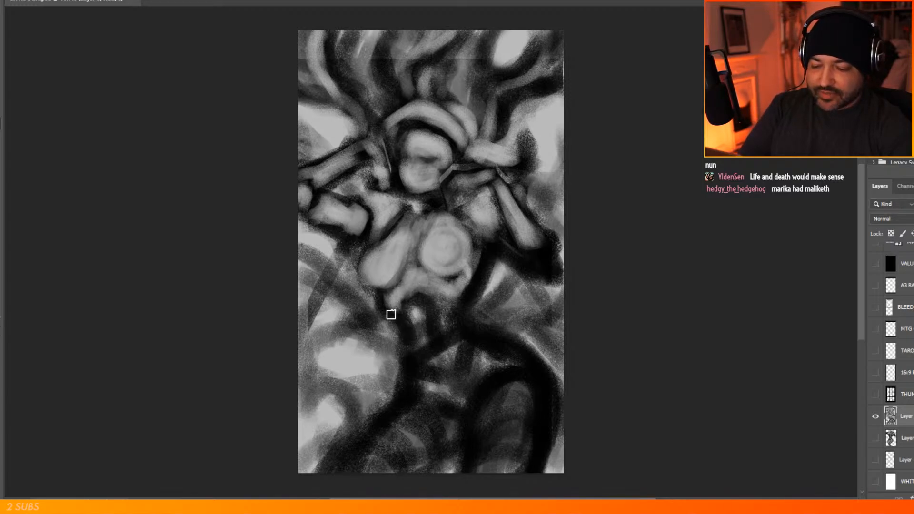
mouse_move(551, 249)
mouse_down()
mouse_move(539, 259)
mouse_move(541, 274)
mouse_move(550, 262)
mouse_move(531, 265)
mouse_move(502, 226)
mouse_up()
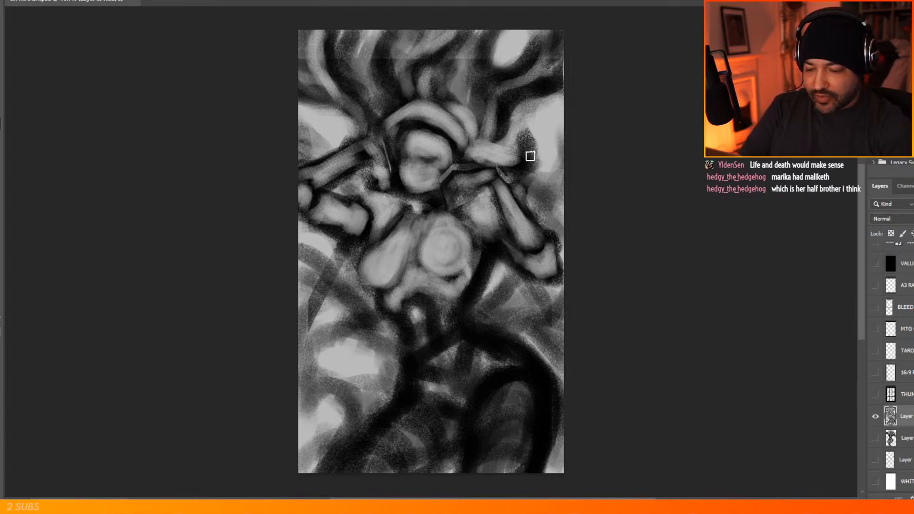
Step: Sample a dark tone and paint dark strands over the bright gaps in the hair, sharpening the edges of the right-hand hand
alt+click(542, 85)
mouse_move(508, 31)
mouse_down()
mouse_move(483, 97)
mouse_move(509, 28)
mouse_move(487, 60)
mouse_move(512, 30)
mouse_move(482, 87)
mouse_move(512, 29)
mouse_move(501, 36)
mouse_move(526, 26)
mouse_move(494, 61)
mouse_up()
mouse_move(478, 110)
mouse_down()
mouse_move(468, 139)
mouse_move(486, 135)
mouse_move(522, 98)
mouse_move(503, 118)
mouse_up()
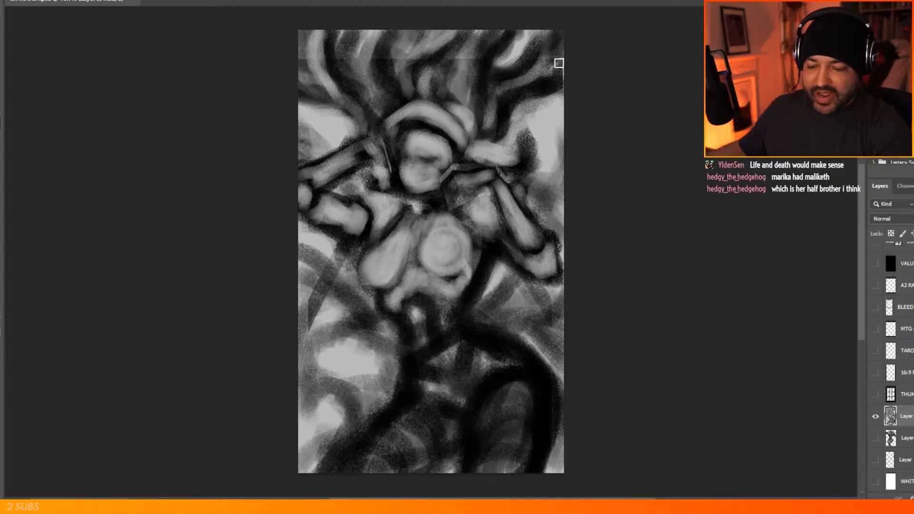
mouse_move(312, 105)
mouse_down()
mouse_move(342, 110)
mouse_move(347, 139)
mouse_up()
mouse_move(296, 125)
mouse_down()
mouse_move(326, 153)
mouse_move(321, 148)
mouse_move(354, 134)
mouse_move(342, 146)
mouse_move(352, 126)
mouse_move(356, 134)
mouse_move(349, 115)
mouse_move(319, 137)
mouse_up()
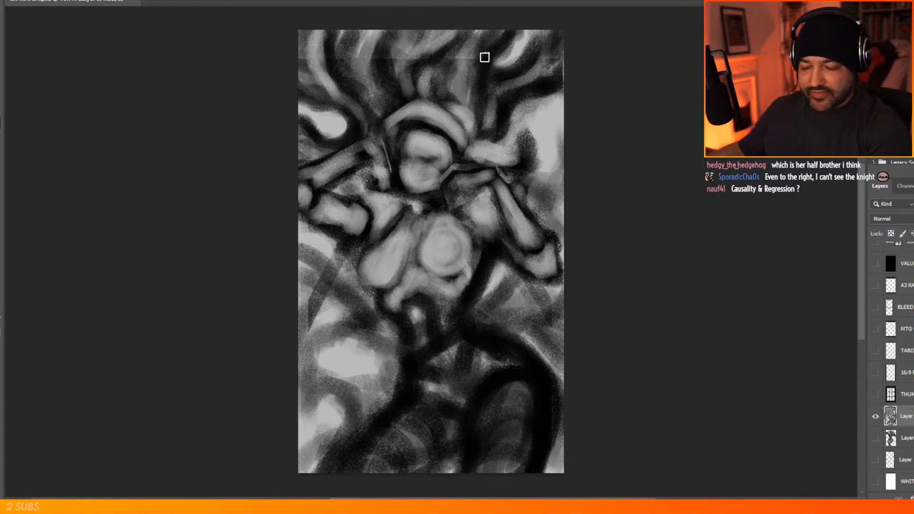
mouse_move(480, 140)
mouse_down()
mouse_move(492, 138)
mouse_move(527, 162)
mouse_up()
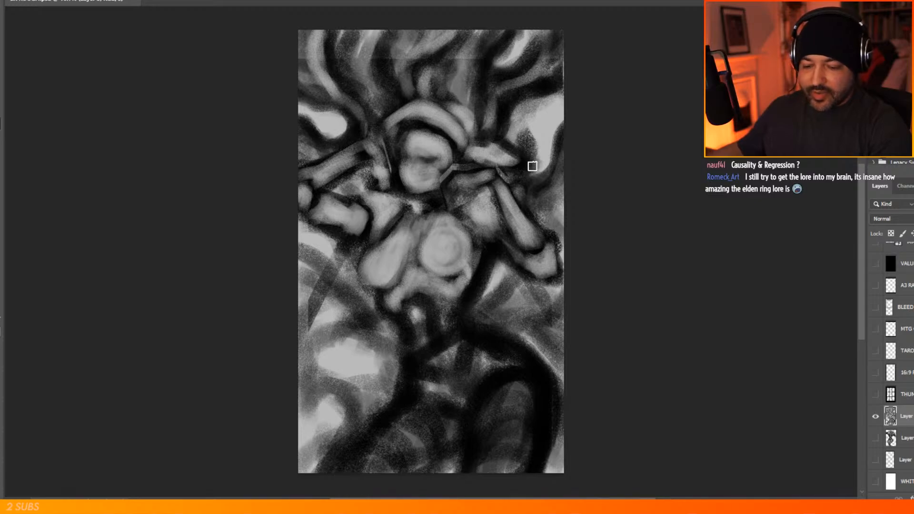
Step: Model the belly, hips and pelvis in light grey, and break up the bright background patch beside the right-hand hand with swirling strands
alt+click(542, 119)
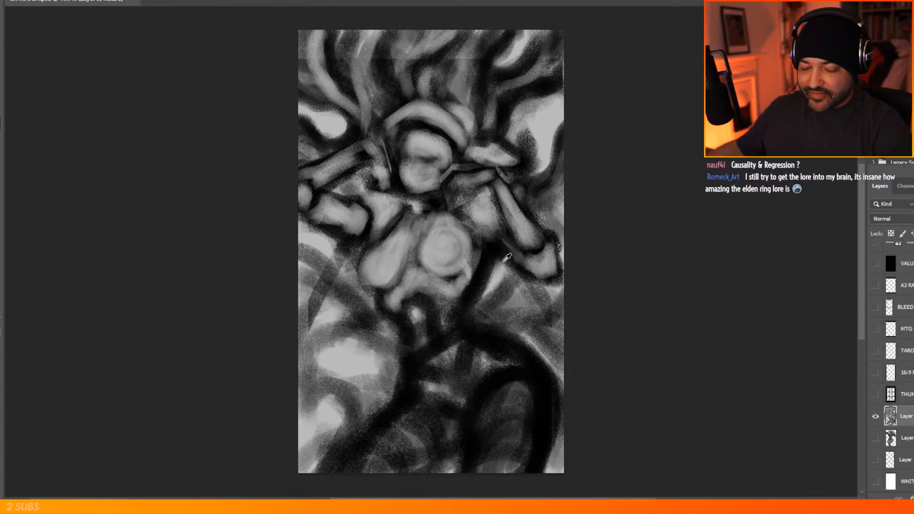
mouse_move(490, 285)
mouse_down()
mouse_move(496, 269)
mouse_move(470, 308)
mouse_move(493, 262)
mouse_move(474, 299)
mouse_move(492, 271)
mouse_up()
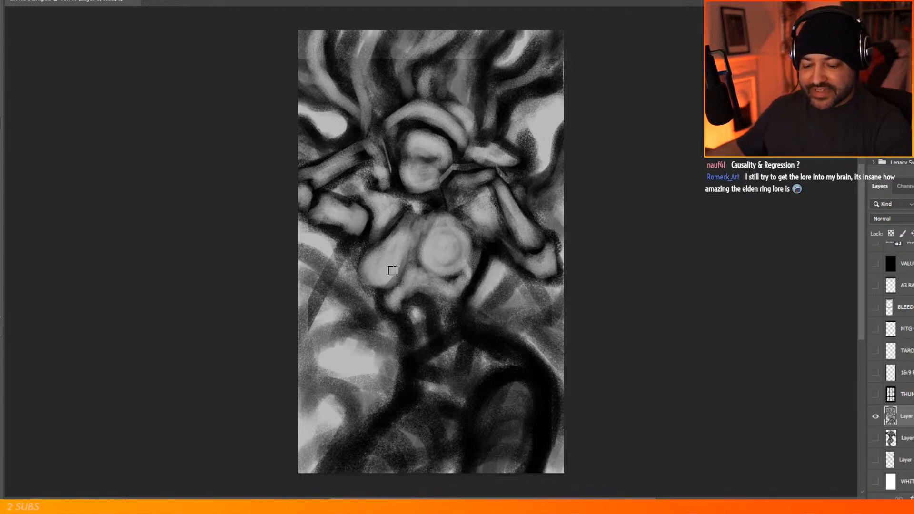
mouse_move(423, 307)
mouse_down()
mouse_move(427, 330)
mouse_move(439, 316)
mouse_move(425, 303)
mouse_move(420, 347)
mouse_move(437, 336)
mouse_move(418, 353)
mouse_move(447, 346)
mouse_move(419, 362)
mouse_move(451, 365)
mouse_move(456, 339)
mouse_move(429, 370)
mouse_move(441, 371)
mouse_move(464, 344)
mouse_move(459, 330)
mouse_move(472, 375)
mouse_move(460, 323)
mouse_move(472, 337)
mouse_move(461, 320)
mouse_move(462, 332)
mouse_move(480, 339)
mouse_move(448, 351)
mouse_move(407, 353)
mouse_up()
mouse_move(460, 344)
mouse_down()
mouse_move(469, 357)
mouse_move(481, 340)
mouse_move(476, 326)
mouse_move(500, 315)
mouse_up()
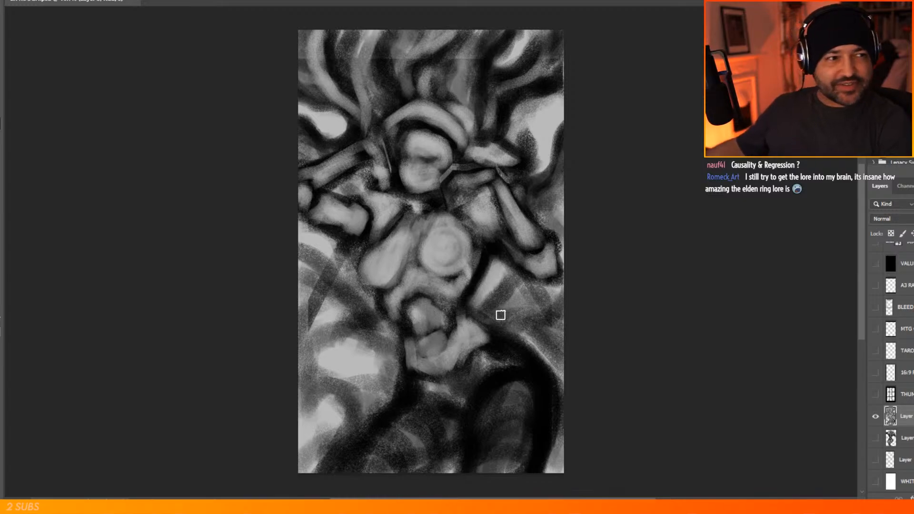
mouse_move(476, 324)
mouse_down()
mouse_move(490, 338)
mouse_move(465, 321)
mouse_move(491, 341)
mouse_up()
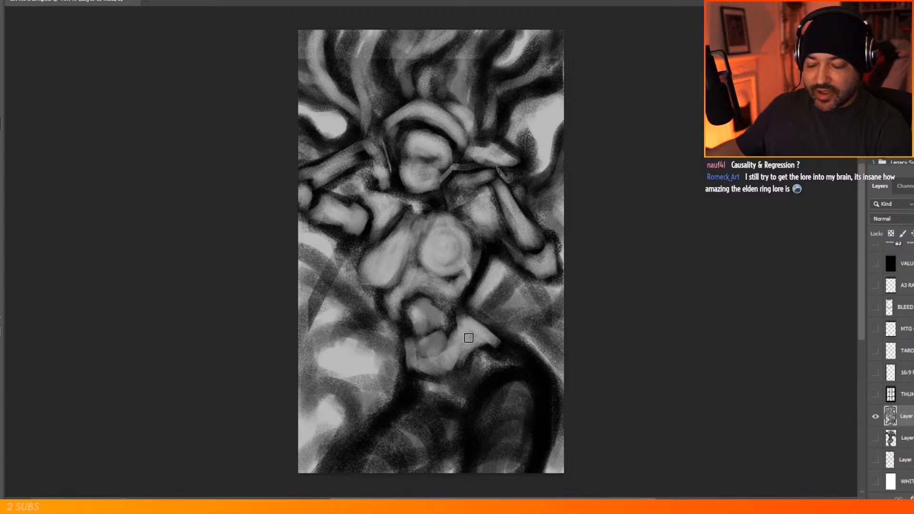
mouse_move(409, 356)
mouse_down()
mouse_move(440, 392)
mouse_move(446, 371)
mouse_move(453, 390)
mouse_move(460, 360)
mouse_move(448, 394)
mouse_move(446, 361)
mouse_up()
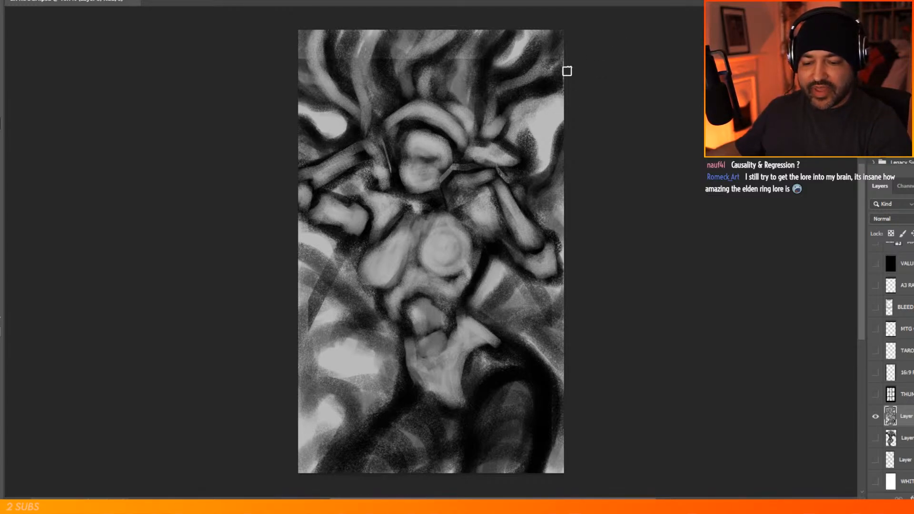
mouse_move(547, 101)
mouse_down()
mouse_move(507, 131)
mouse_move(539, 111)
mouse_move(507, 142)
mouse_move(534, 115)
mouse_move(553, 119)
mouse_move(570, 104)
mouse_move(524, 132)
mouse_move(553, 132)
mouse_move(542, 176)
mouse_move(569, 170)
mouse_up()
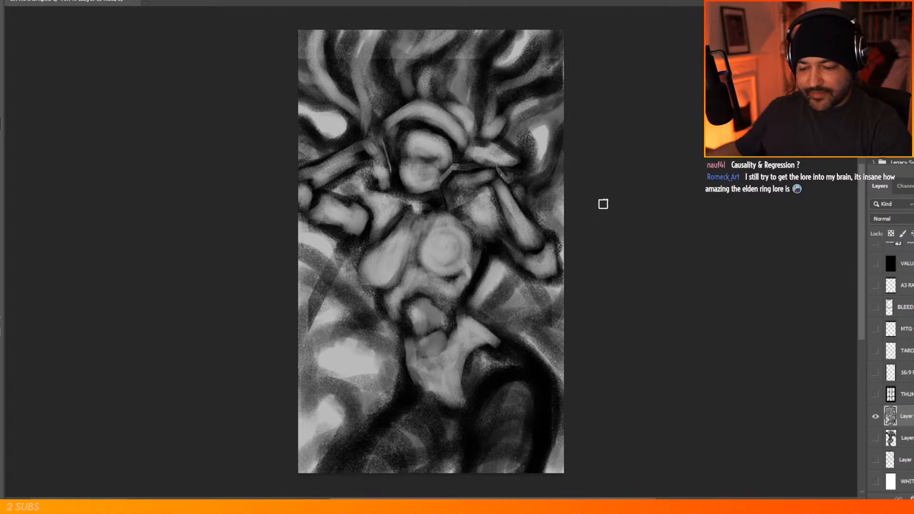
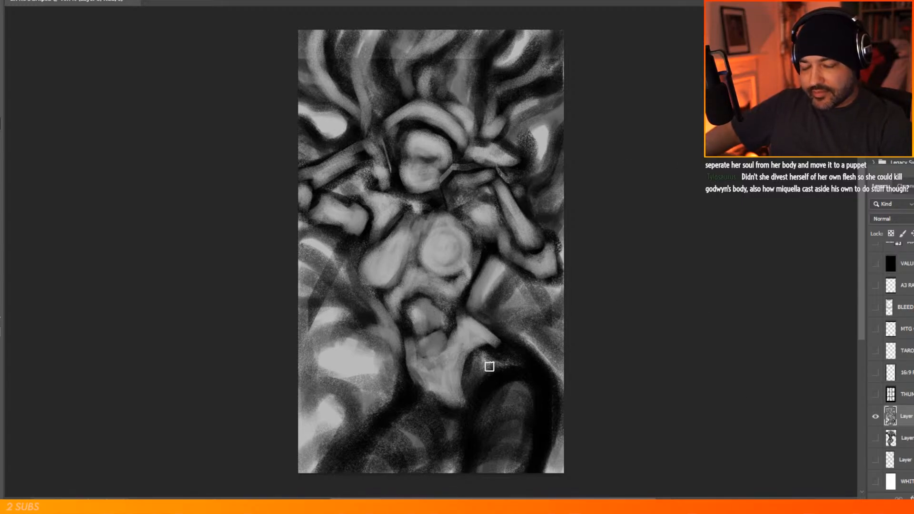
Step: Paint concentric light grey curved bands inside both dark leg shapes at the lower edge of the canvas
mouse_move(476, 426)
mouse_down()
mouse_move(506, 391)
mouse_move(540, 431)
mouse_move(477, 418)
mouse_move(516, 392)
mouse_move(542, 444)
mouse_move(470, 439)
mouse_move(538, 430)
mouse_move(475, 440)
mouse_move(533, 475)
mouse_move(471, 457)
mouse_move(494, 435)
mouse_move(528, 472)
mouse_move(469, 470)
mouse_move(518, 471)
mouse_move(485, 465)
mouse_move(472, 478)
mouse_move(469, 446)
mouse_move(463, 484)
mouse_move(481, 399)
mouse_move(517, 381)
mouse_move(546, 398)
mouse_move(499, 392)
mouse_move(460, 473)
mouse_up()
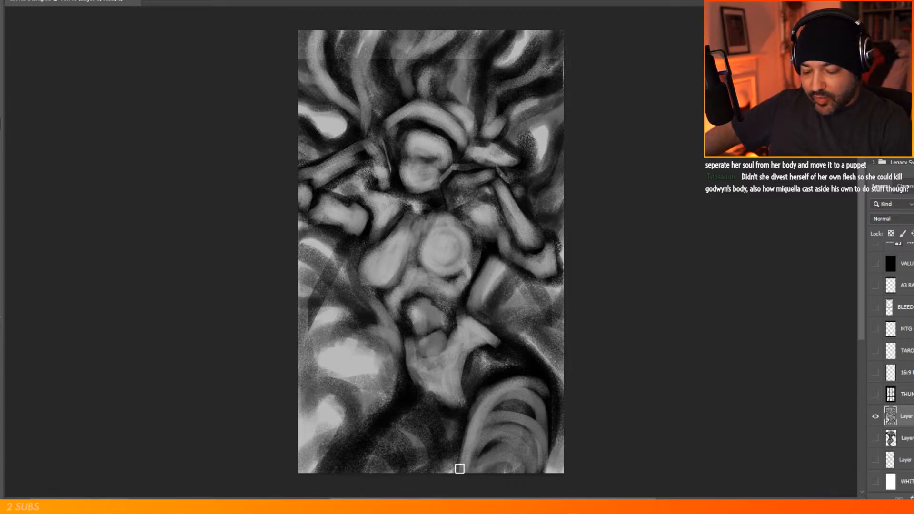
drag(405, 404, 441, 452)
mouse_move(432, 408)
mouse_down()
mouse_move(384, 414)
mouse_move(424, 424)
mouse_move(430, 466)
mouse_move(416, 411)
mouse_move(394, 410)
mouse_up()
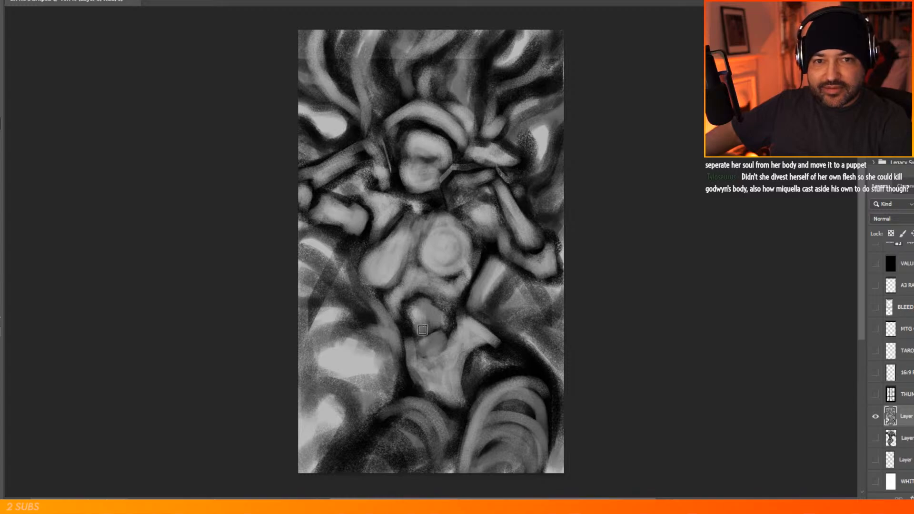
mouse_move(355, 438)
mouse_down()
mouse_move(405, 420)
mouse_move(434, 462)
mouse_move(429, 446)
mouse_move(365, 436)
mouse_move(419, 481)
mouse_move(379, 439)
mouse_move(402, 483)
mouse_move(384, 448)
mouse_move(389, 474)
mouse_move(355, 459)
mouse_move(366, 472)
mouse_move(343, 469)
mouse_move(377, 423)
mouse_up()
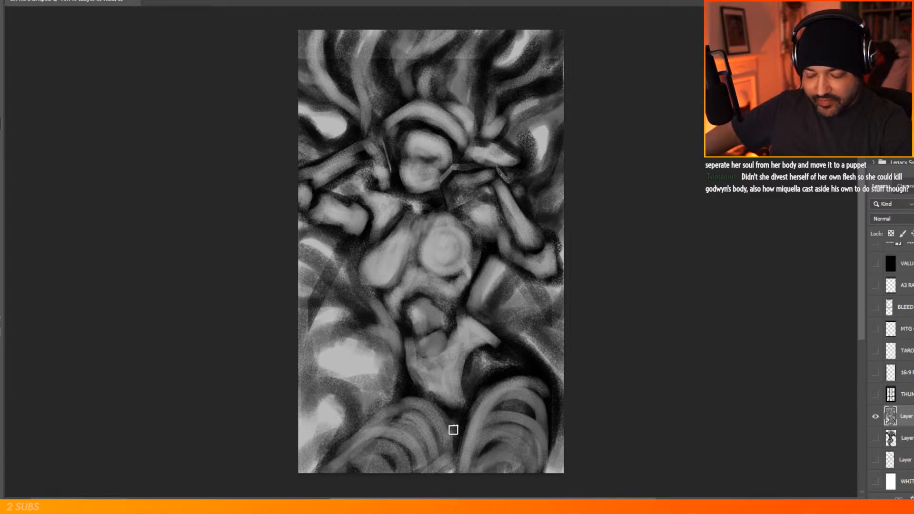
Step: Paint light grey contours along the outer thighs of both legs, joining them to the hips
mouse_move(506, 377)
mouse_down()
mouse_move(481, 362)
mouse_move(495, 354)
mouse_move(475, 377)
mouse_move(522, 361)
mouse_move(506, 349)
mouse_move(487, 355)
mouse_move(477, 373)
mouse_move(511, 349)
mouse_move(536, 371)
mouse_move(511, 353)
mouse_move(550, 405)
mouse_up()
drag(407, 390, 427, 399)
mouse_move(539, 373)
mouse_down()
mouse_move(545, 439)
mouse_move(549, 395)
mouse_move(542, 408)
mouse_move(522, 356)
mouse_move(551, 393)
mouse_move(543, 374)
mouse_move(550, 384)
mouse_move(544, 449)
mouse_up()
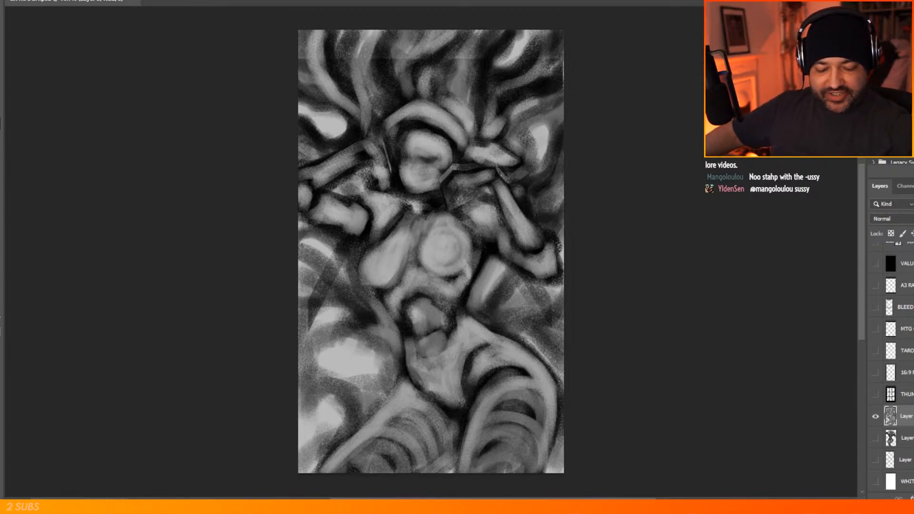
Step: Add a new layer above the painting, fill it with mid grey, and reduce its opacity to form a translucent veil
key(ctrl+shift+alt+n)
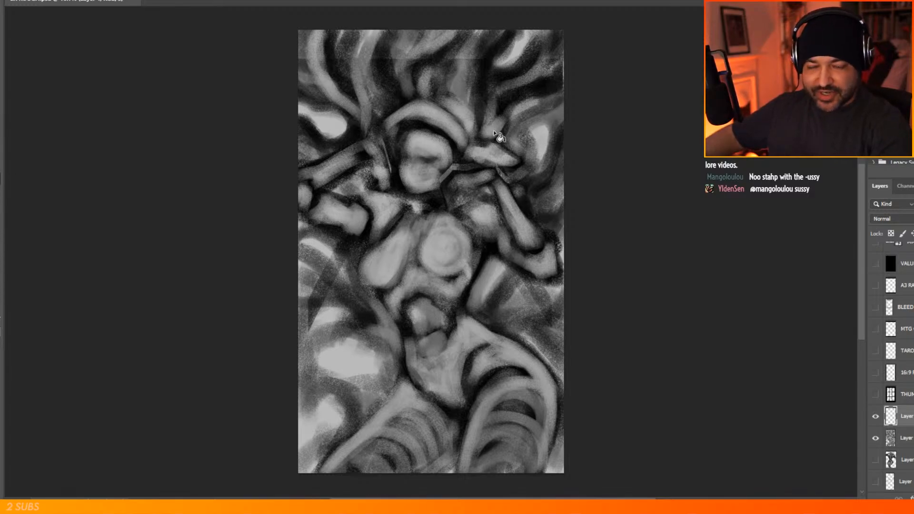
click(449, 244)
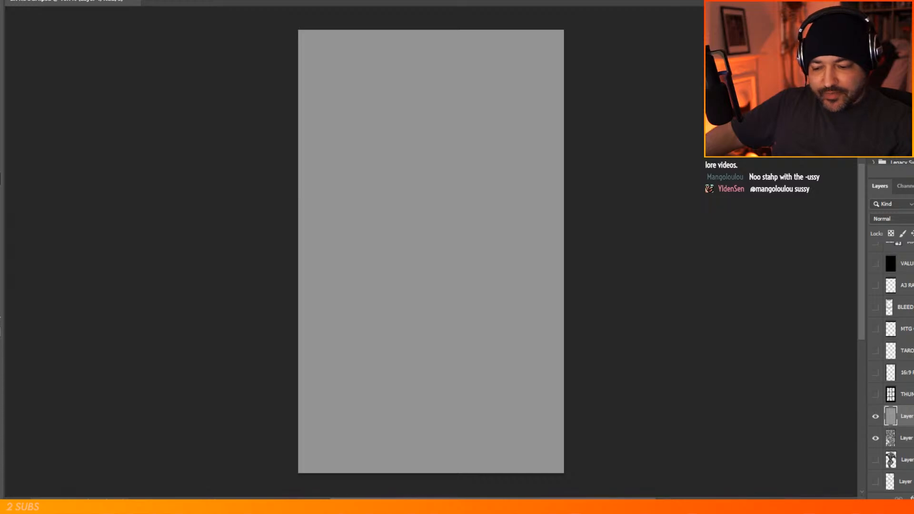
key(7)
key(8)
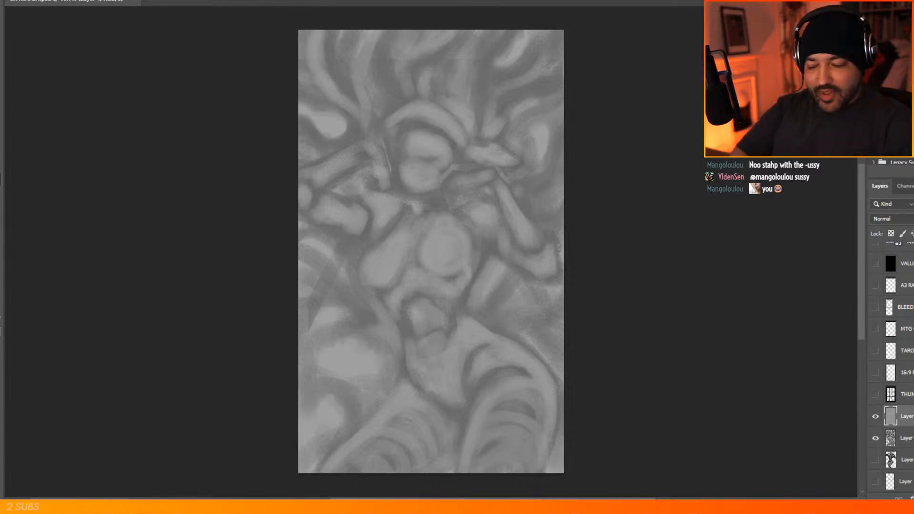
Step: Set the foreground colour to black (000000)
click(1, 327)
drag(627, 143, 581, 219)
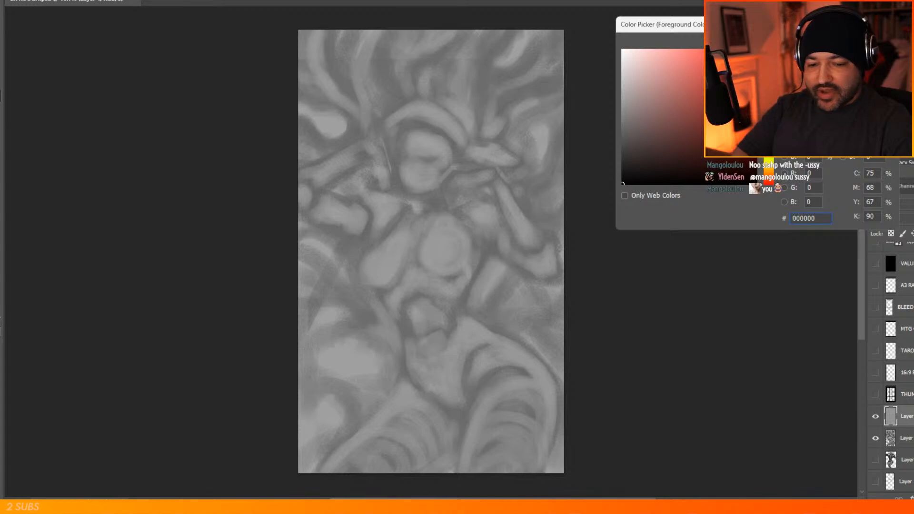
key(Return)
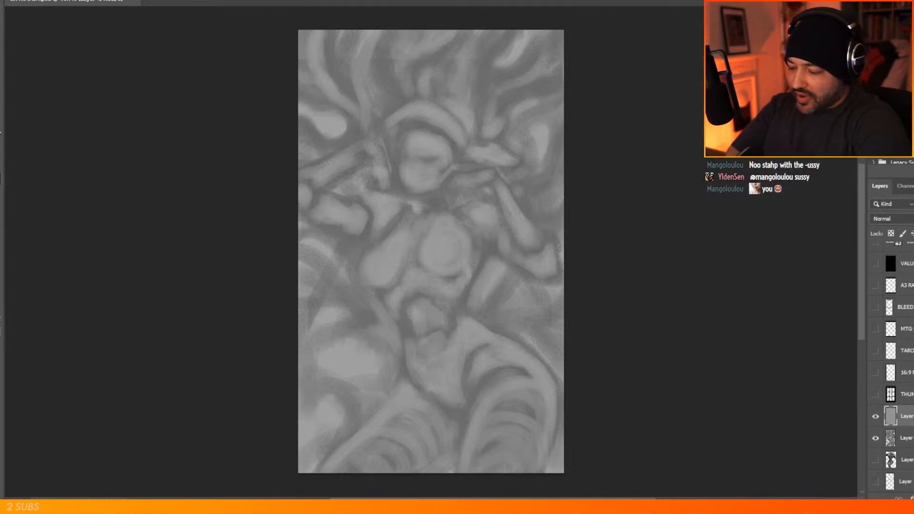
Step: Ready the DG main - Square texture brush for thin lines and add an empty layer above the grey veil
right_click(490, 149)
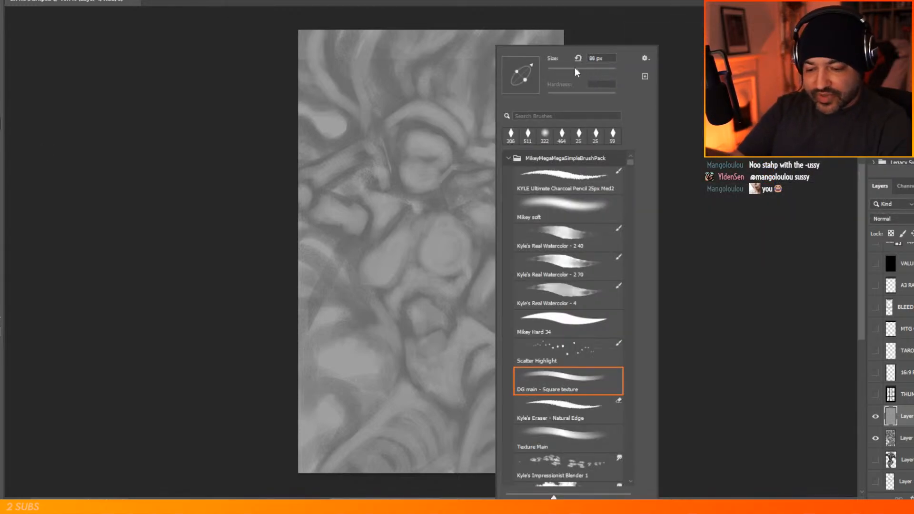
click(679, 68)
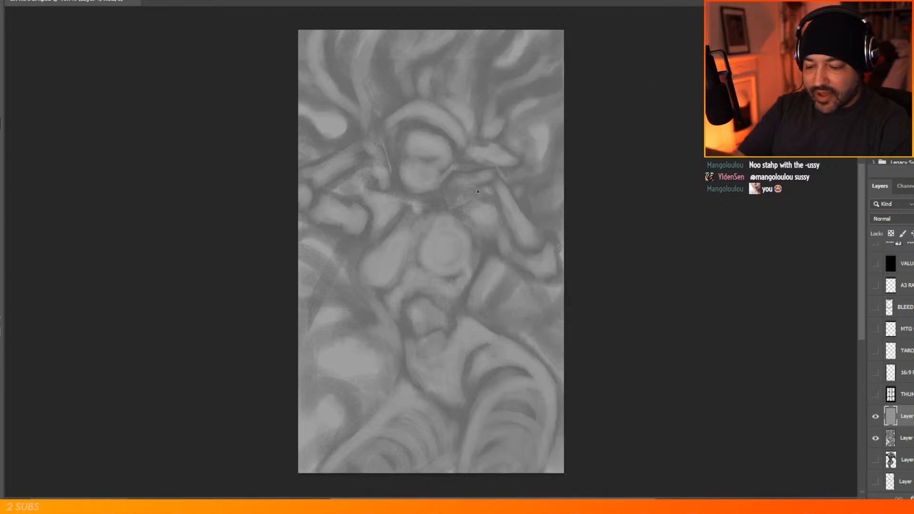
right_click(481, 143)
click(668, 69)
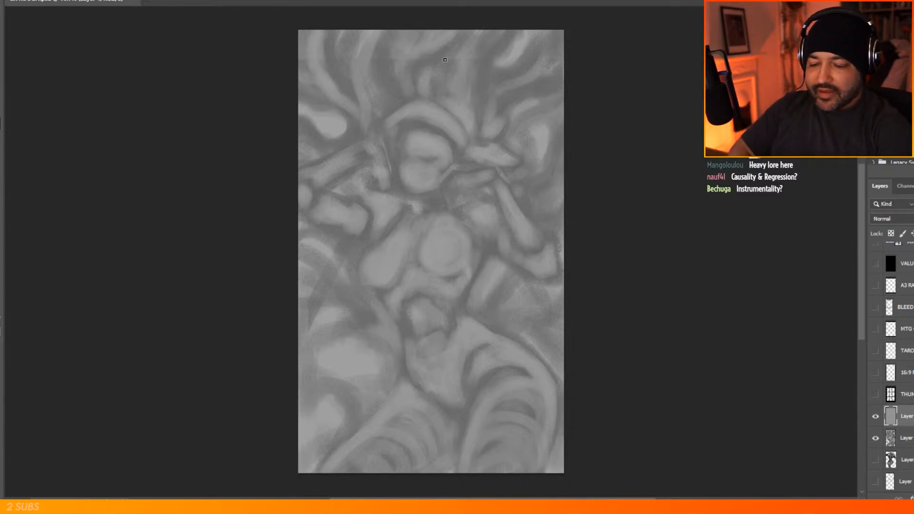
key(ctrl+shift+alt+n)
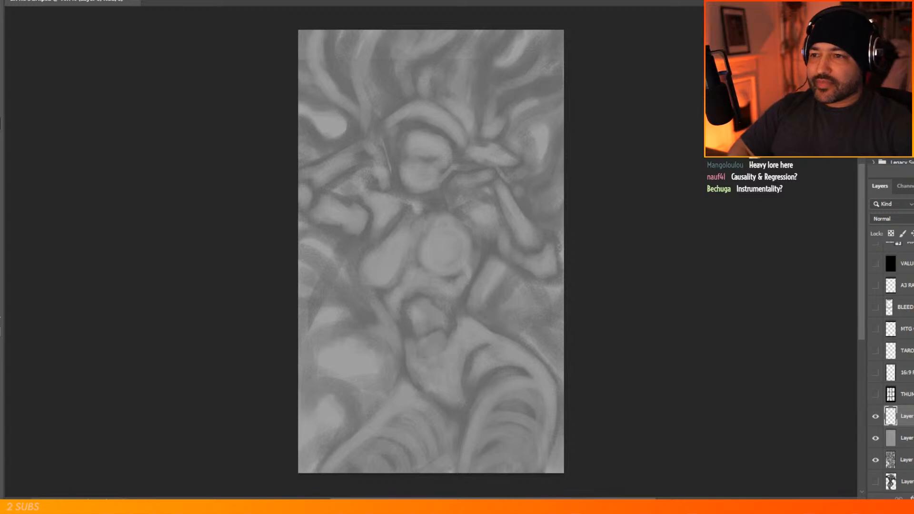
Step: Sketch the head in black with a round cranium arc, a horizontal eye line and the far side of the face
mouse_move(402, 125)
mouse_down()
mouse_move(400, 148)
mouse_move(400, 129)
mouse_move(422, 110)
mouse_move(404, 129)
mouse_move(443, 106)
mouse_move(431, 108)
mouse_move(459, 118)
mouse_move(439, 109)
mouse_move(461, 137)
mouse_move(456, 120)
mouse_move(462, 145)
mouse_move(464, 134)
mouse_move(455, 161)
mouse_move(459, 127)
mouse_up()
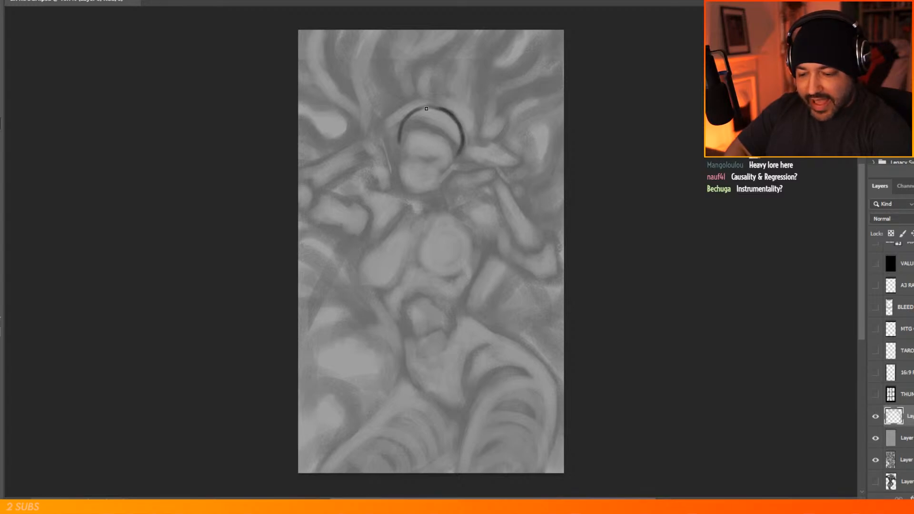
drag(401, 136, 400, 146)
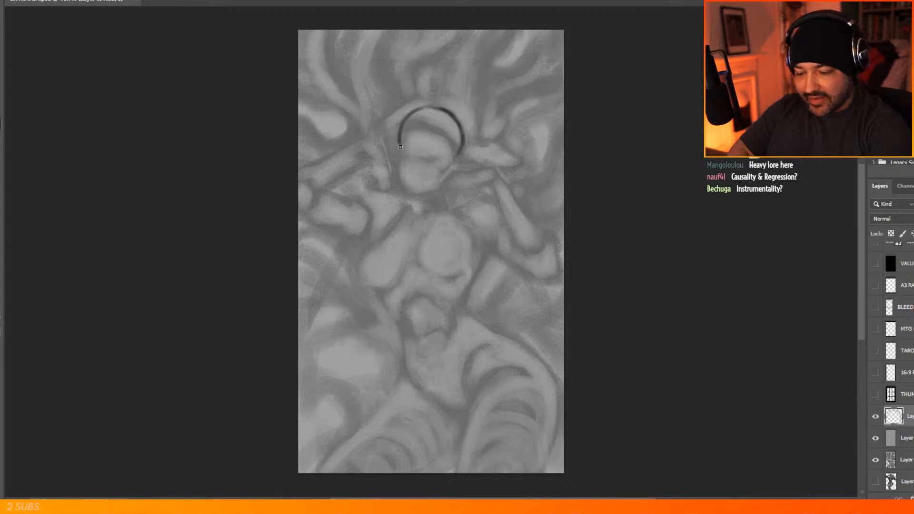
drag(406, 142, 463, 143)
mouse_move(397, 135)
mouse_down()
mouse_move(395, 145)
mouse_move(399, 127)
mouse_move(394, 147)
mouse_up()
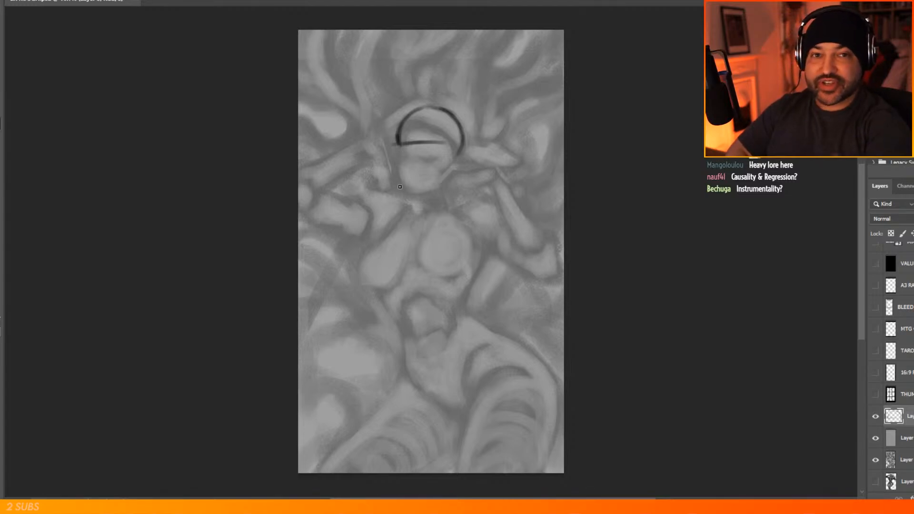
drag(399, 144, 399, 185)
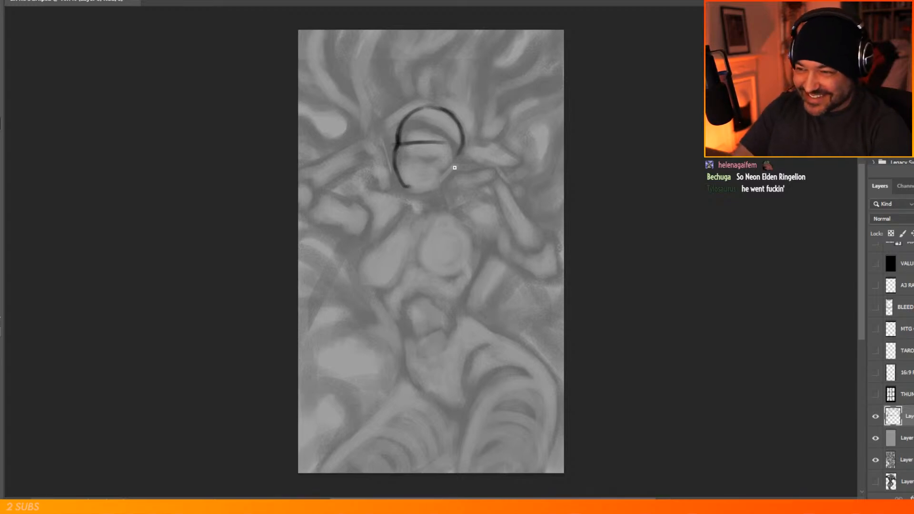
mouse_move(409, 187)
mouse_down()
mouse_move(444, 177)
mouse_move(412, 188)
mouse_move(433, 183)
mouse_up()
key(e)
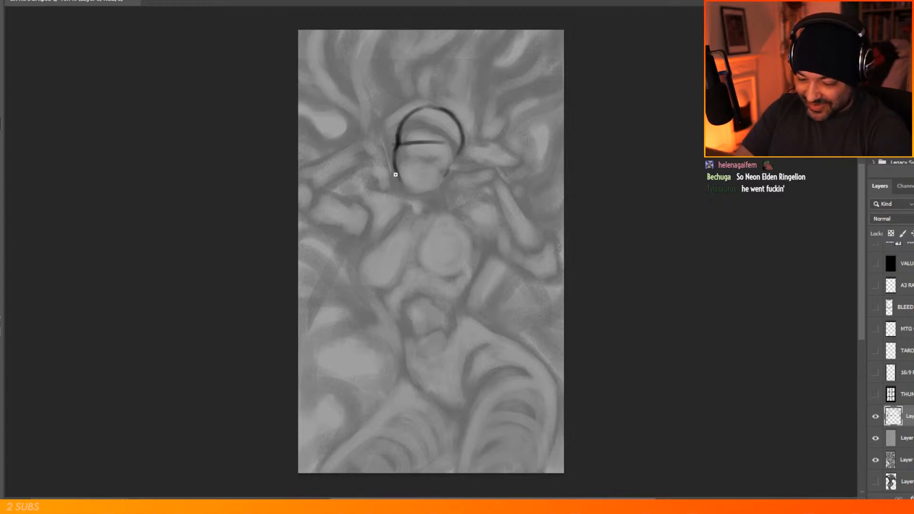
Step: Draw the far brow curving into the nose and the near eyebrow, erasing the horizontal guide line between them
mouse_move(406, 179)
mouse_down()
mouse_move(399, 152)
mouse_move(410, 139)
mouse_move(398, 159)
mouse_move(408, 134)
mouse_up()
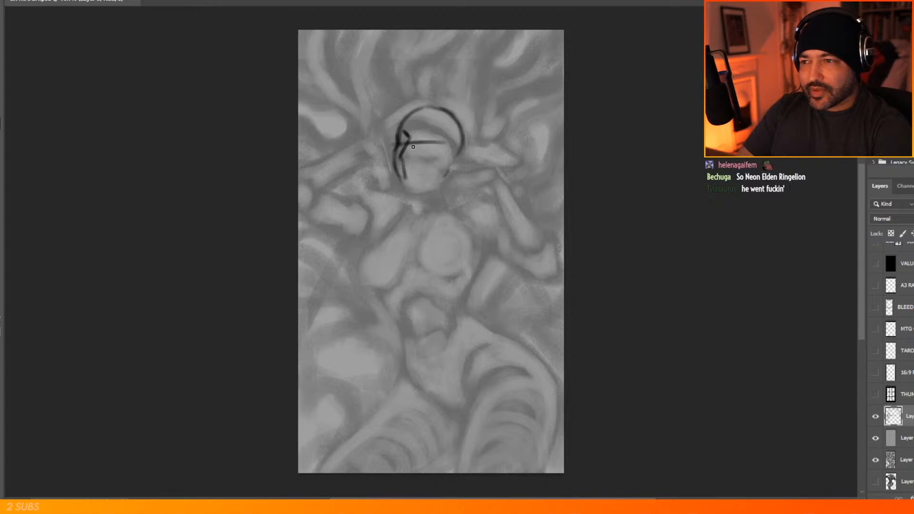
mouse_move(405, 132)
mouse_down()
mouse_move(395, 138)
mouse_move(409, 137)
mouse_up()
key(e)
key(b)
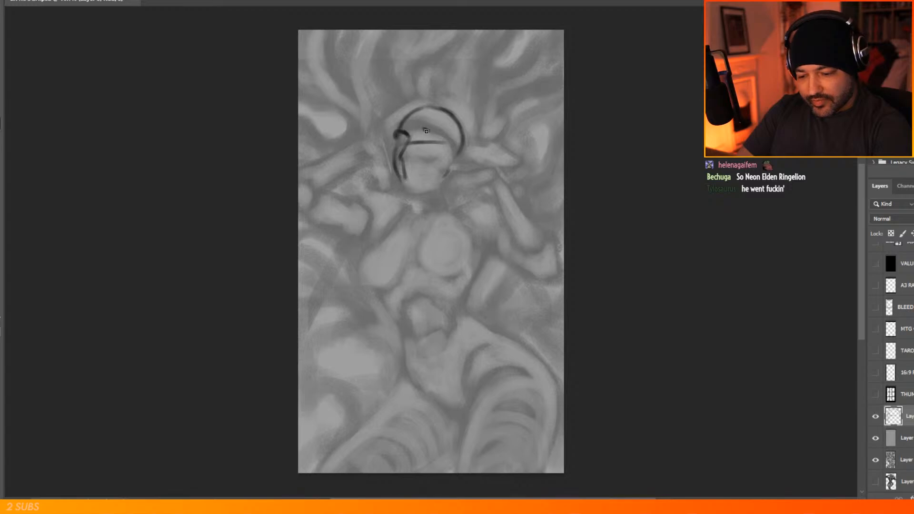
mouse_move(428, 131)
mouse_down()
mouse_move(448, 128)
mouse_move(424, 147)
mouse_up()
key(e)
key(b)
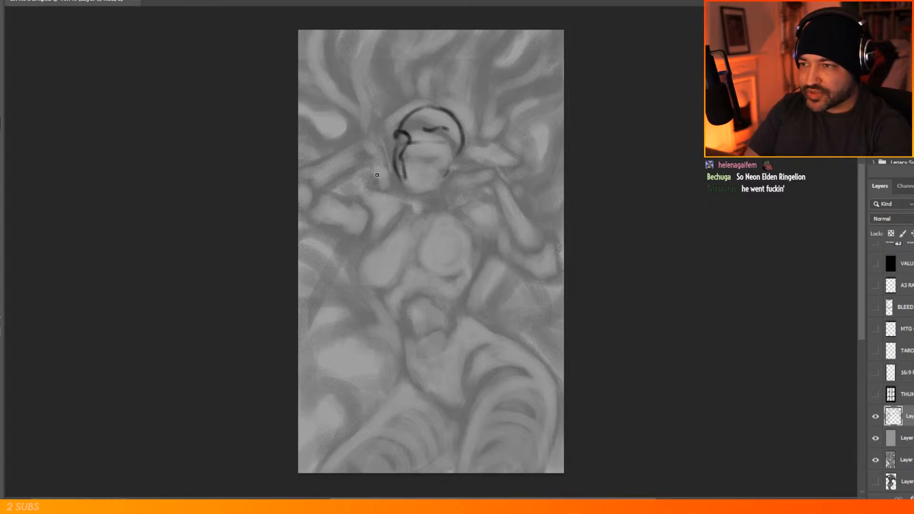
Step: Rework the nose contour below the brow, using a smaller Mikey soft eraser to clean up the surplus lines
mouse_move(405, 149)
mouse_down()
mouse_move(418, 117)
mouse_move(415, 158)
mouse_up()
key(e)
key(b)
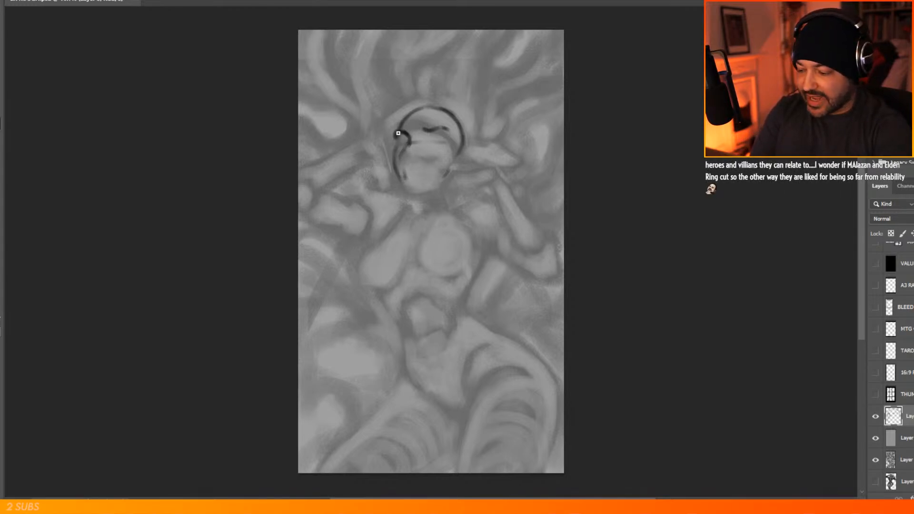
right_click(468, 104)
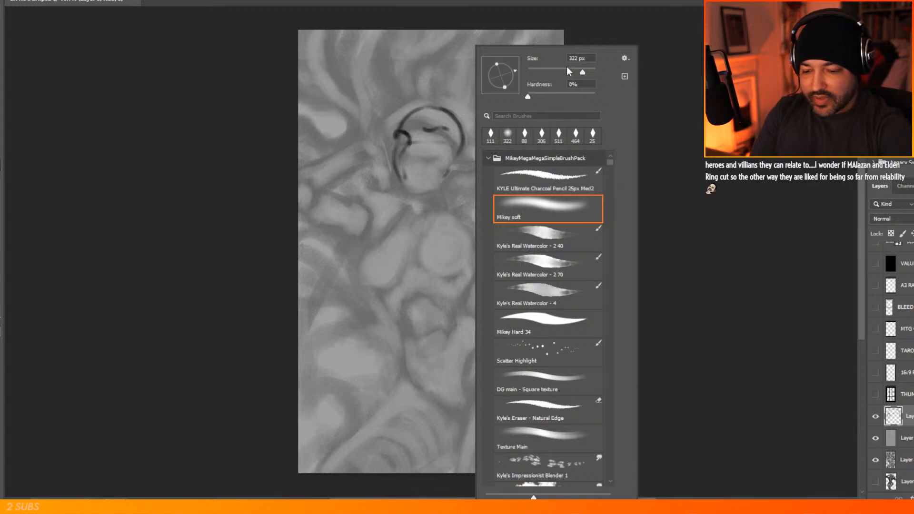
click(562, 69)
click(581, 38)
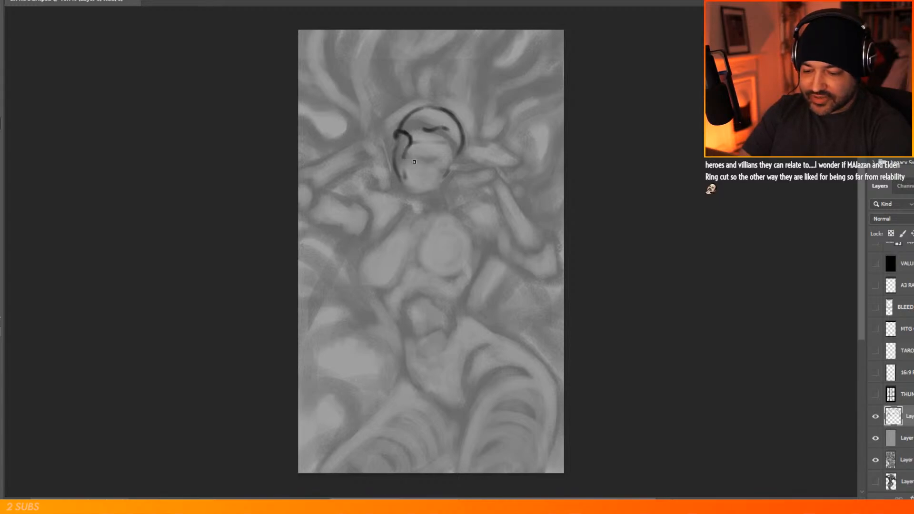
drag(414, 162, 406, 152)
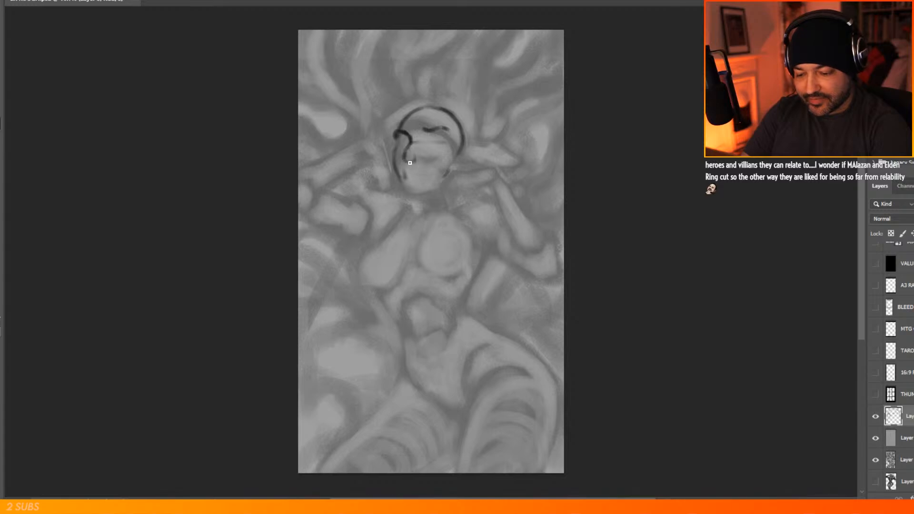
drag(416, 163, 412, 151)
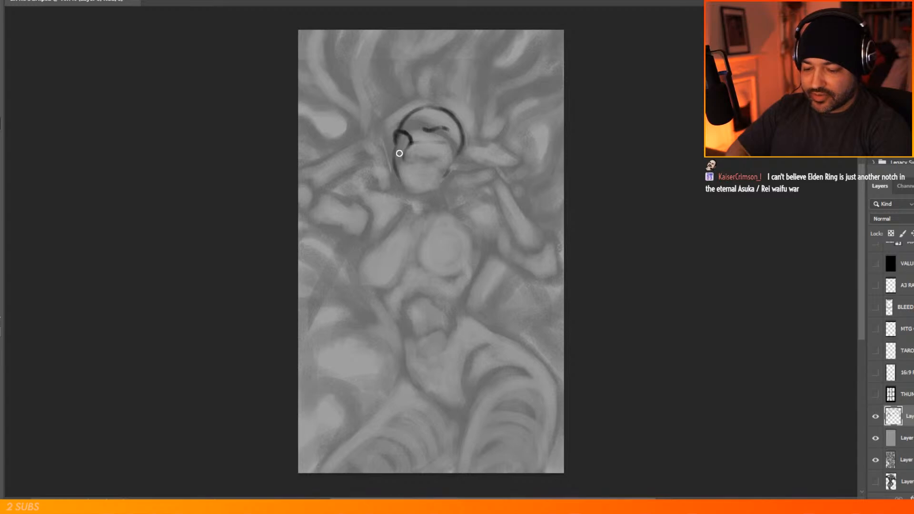
Step: Redraw the cheek and jaw outline around the chin, and draw the near eye with its eyebrow above
drag(394, 153, 405, 180)
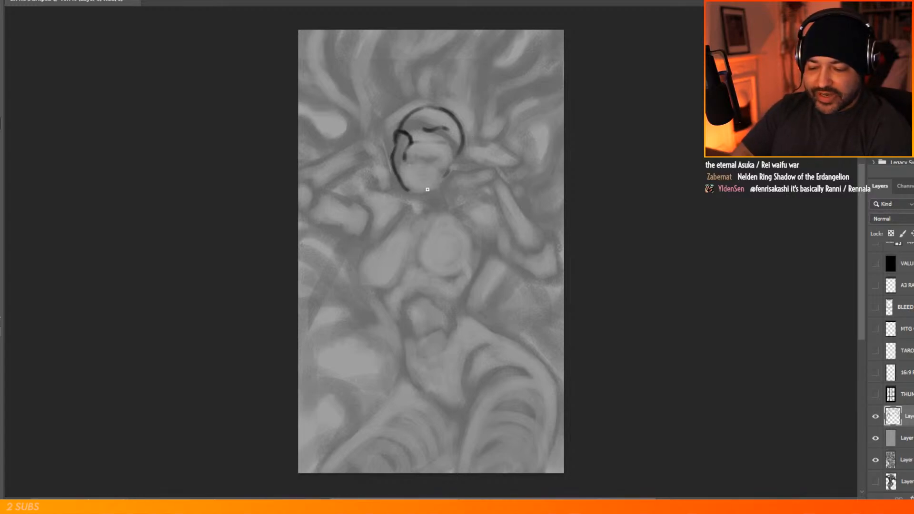
drag(406, 189, 451, 186)
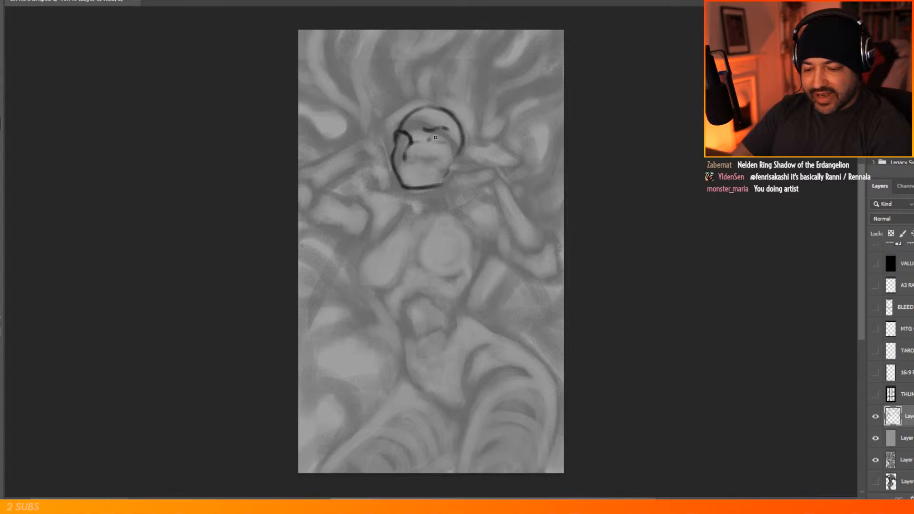
drag(426, 139, 436, 137)
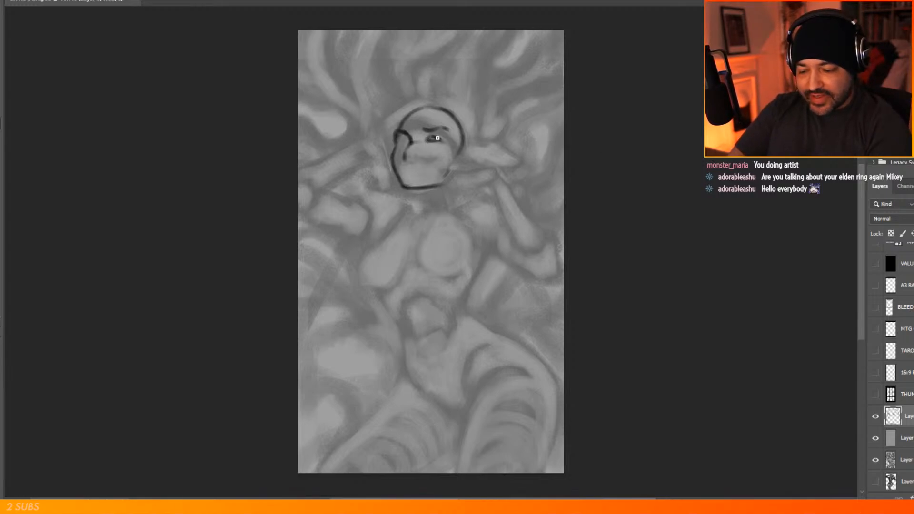
mouse_move(438, 129)
mouse_down()
mouse_move(430, 131)
mouse_move(438, 132)
mouse_up()
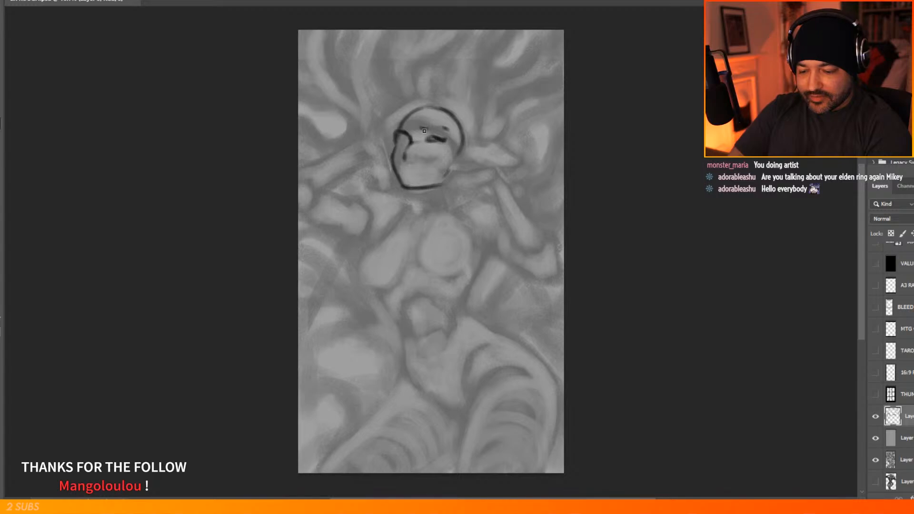
mouse_move(434, 127)
mouse_down()
mouse_move(424, 130)
mouse_move(445, 127)
mouse_up()
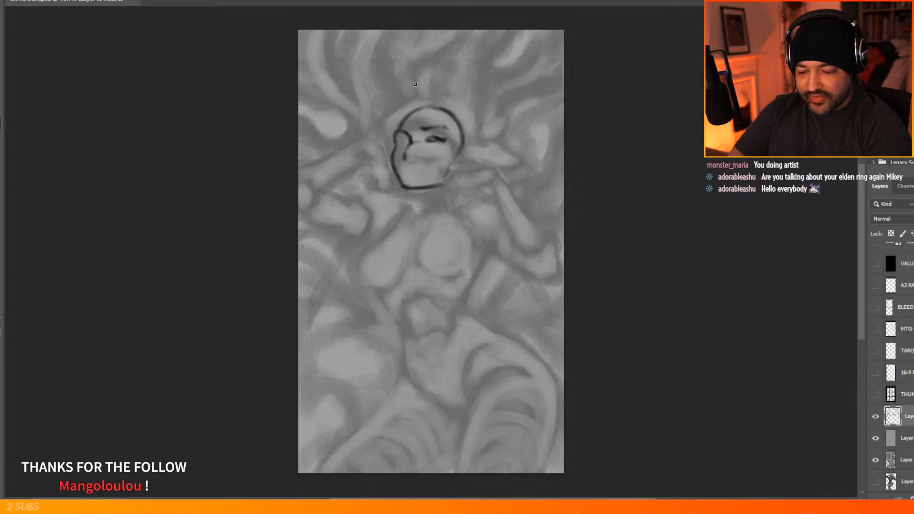
Step: Redraw the cranium as a slightly taller curve, erasing the old arc around the top and back of the head
drag(404, 122, 422, 107)
key(b)
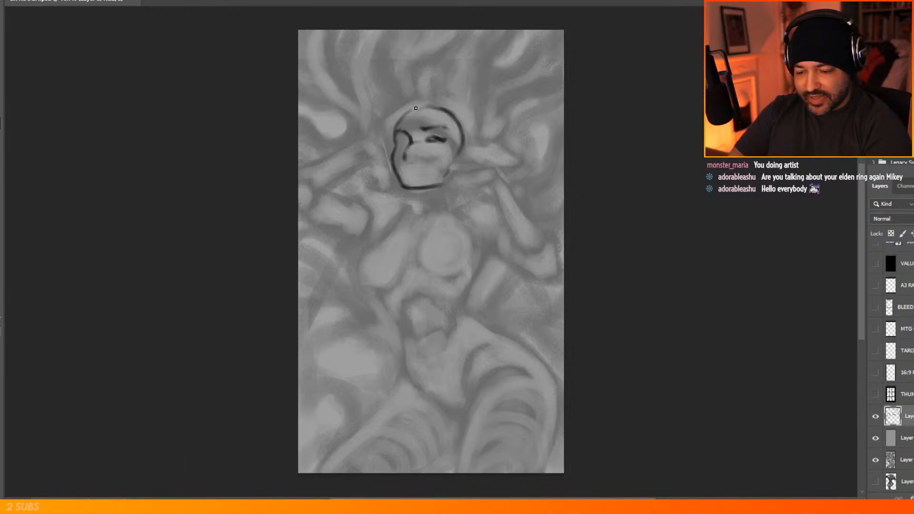
key(ctrl+z)
mouse_move(396, 131)
mouse_down()
mouse_move(428, 103)
mouse_move(402, 114)
mouse_move(432, 103)
mouse_move(418, 71)
mouse_move(416, 115)
mouse_move(460, 131)
mouse_up()
key(b)
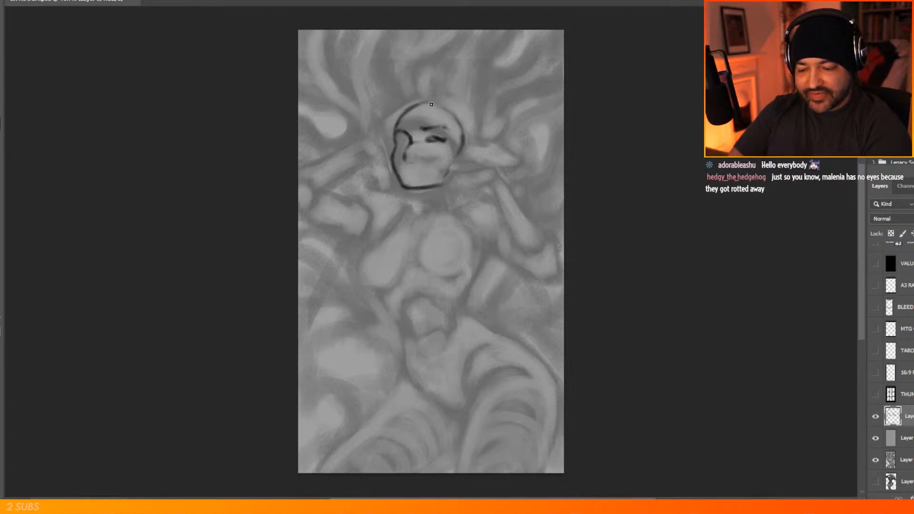
mouse_move(433, 102)
mouse_down()
mouse_move(460, 116)
mouse_move(457, 150)
mouse_up()
key(e)
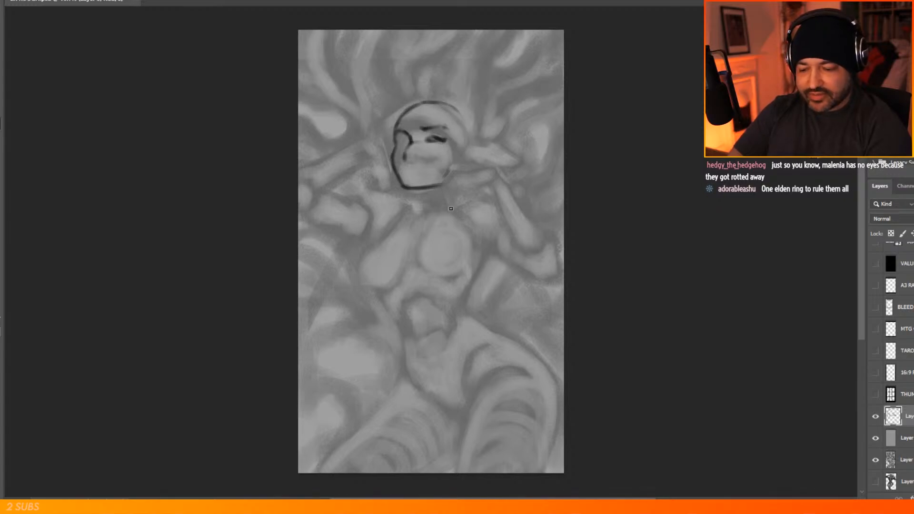
key(b)
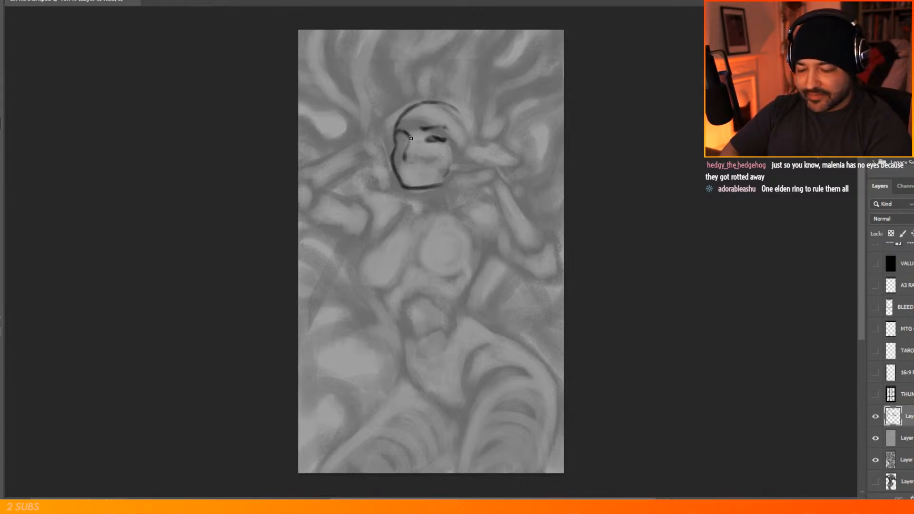
Step: Draw the far eye and the nose, and outline the ear behind the corner of the jaw
mouse_move(407, 134)
mouse_down()
mouse_move(400, 104)
mouse_move(399, 147)
mouse_up()
key(ctrl+z)
key(ctrl+z)
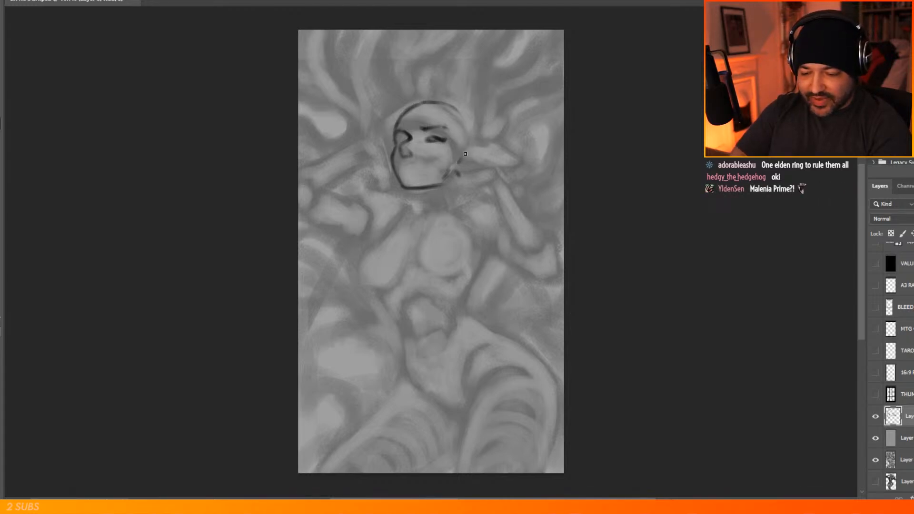
mouse_move(463, 160)
mouse_down()
mouse_move(473, 153)
mouse_move(475, 165)
mouse_up()
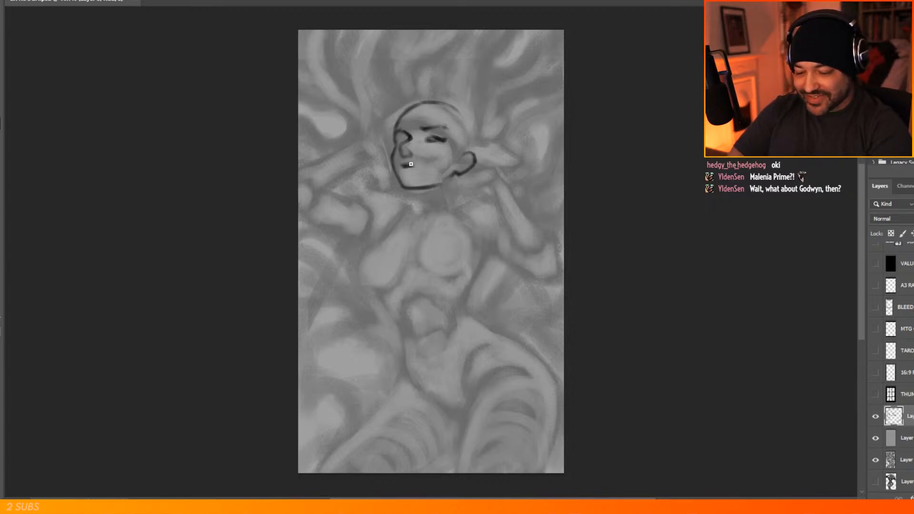
Step: Draw the lips, and outline both sides of the neck with a sloping collar line running toward the shoulder behind it
drag(413, 165, 425, 168)
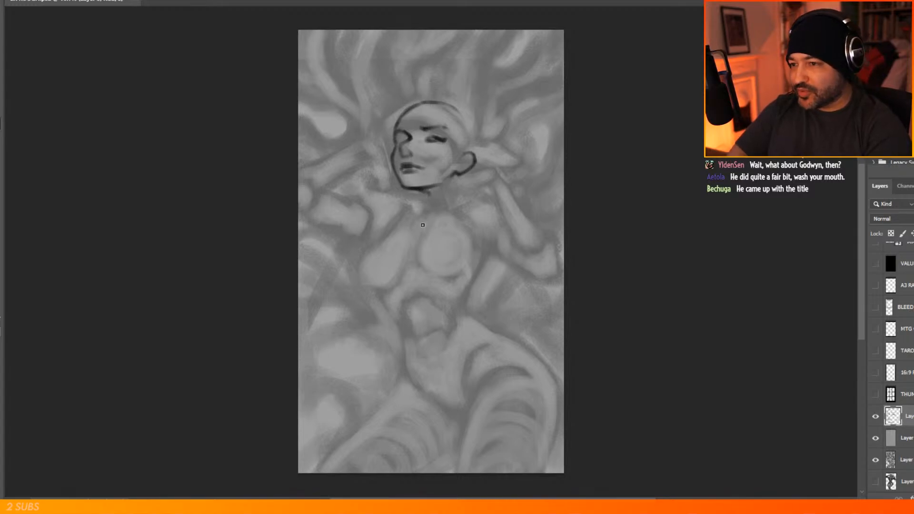
drag(426, 194, 428, 217)
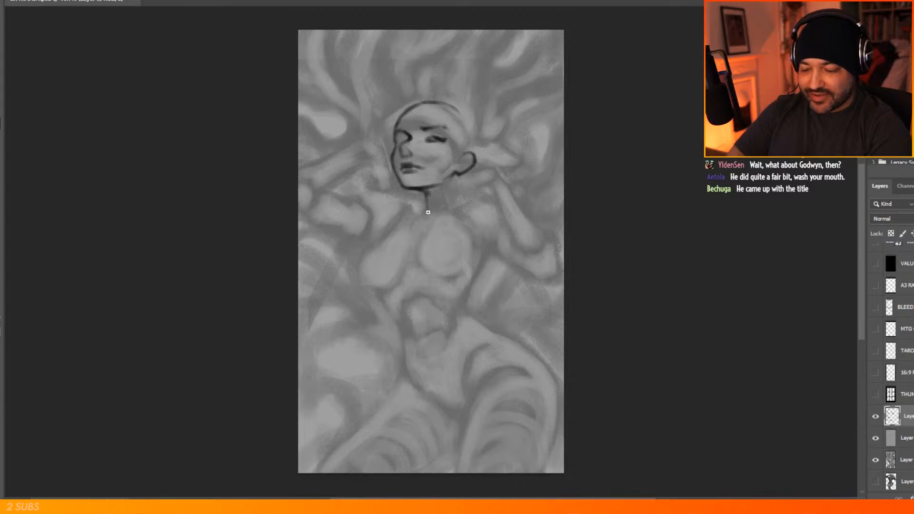
drag(434, 216, 448, 207)
drag(455, 176, 459, 212)
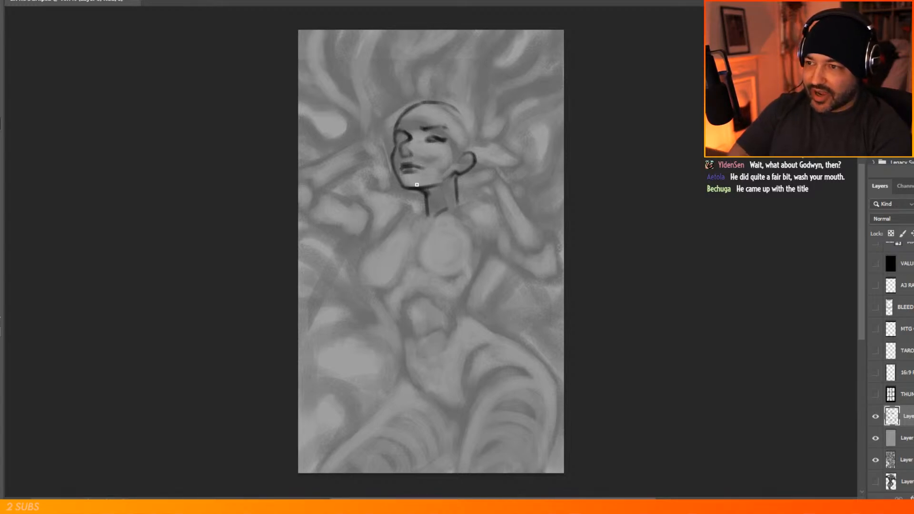
mouse_move(424, 193)
mouse_down()
mouse_move(424, 213)
mouse_move(411, 187)
mouse_move(436, 203)
mouse_move(430, 214)
mouse_move(420, 188)
mouse_up()
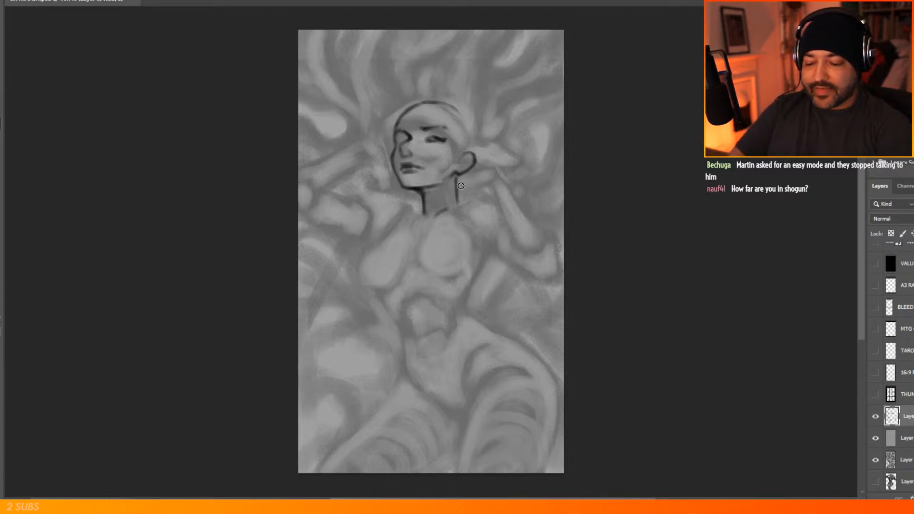
mouse_move(457, 175)
mouse_down()
mouse_move(458, 207)
mouse_move(491, 188)
mouse_up()
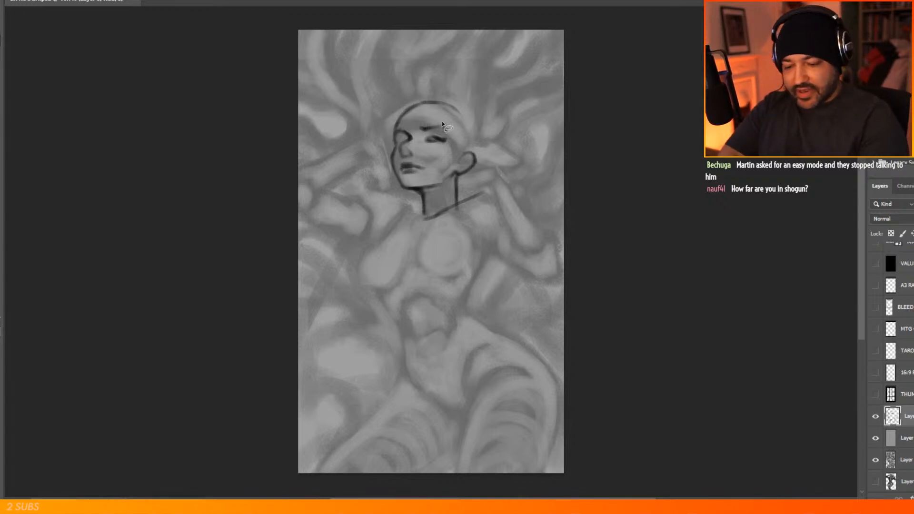
Step: Lasso the eyes, nose and mouth, scale them down slightly within the face outline, and clear the selection
mouse_move(400, 175)
mouse_down()
mouse_move(397, 127)
mouse_move(420, 114)
mouse_up()
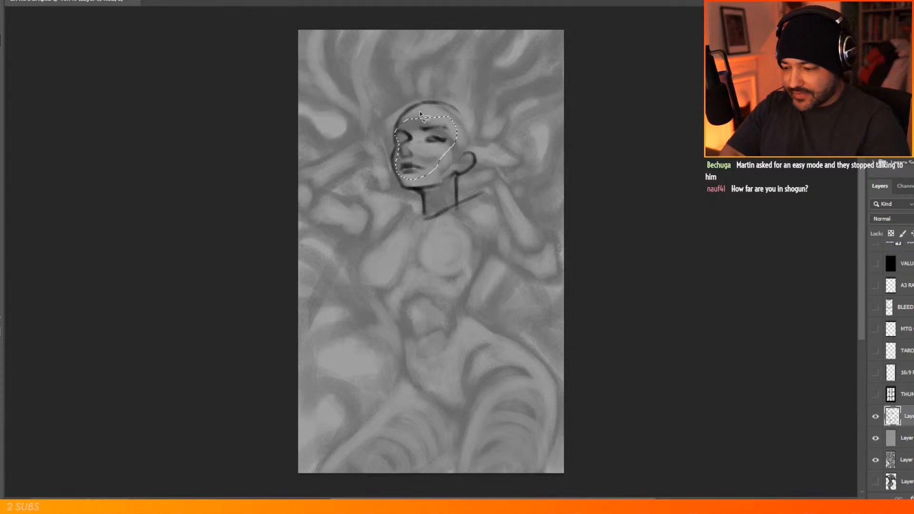
click(21, 1)
mouse_move(123, 210)
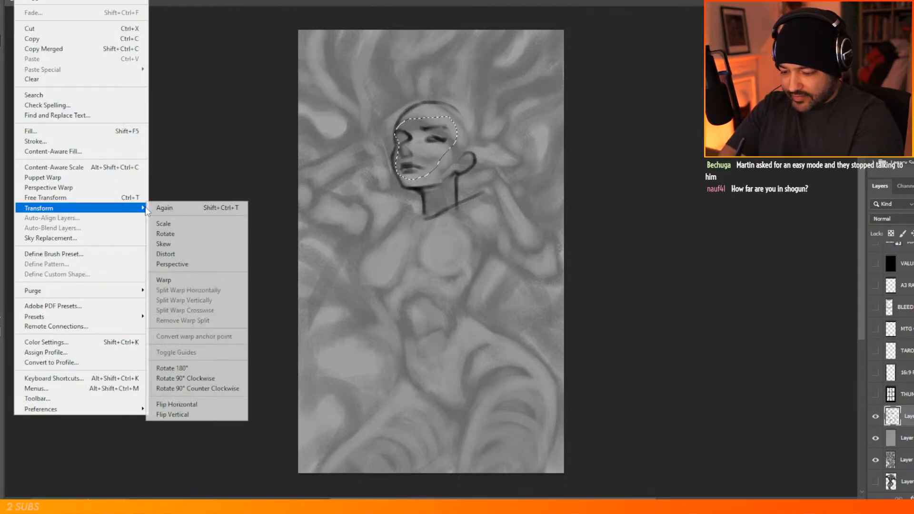
click(168, 220)
drag(457, 178, 451, 173)
drag(447, 125, 449, 125)
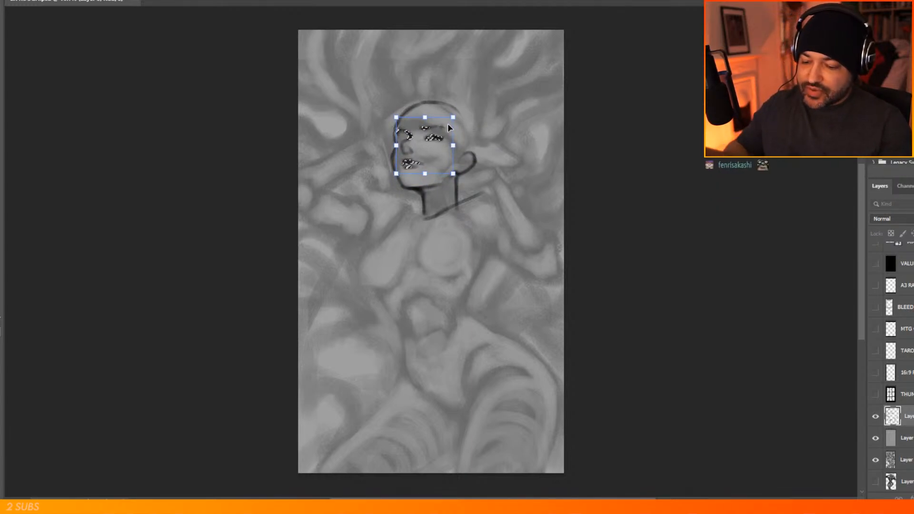
key(Return)
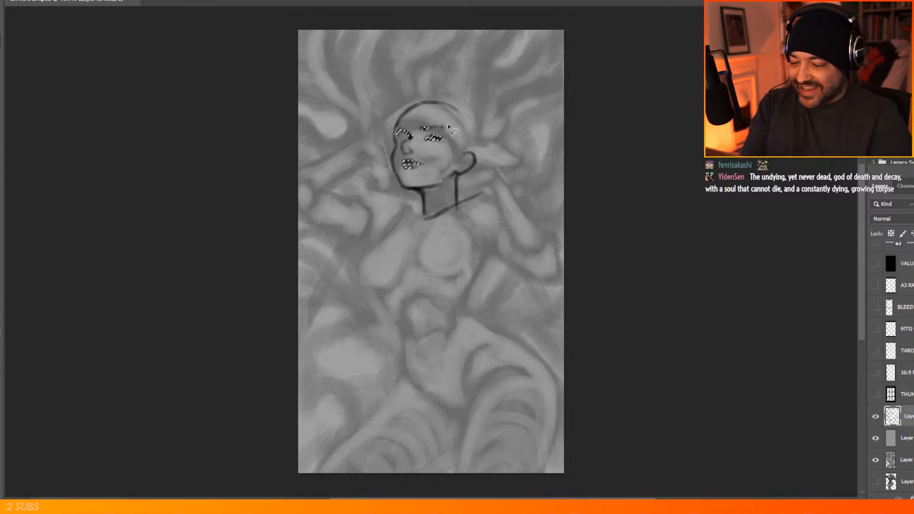
key(ctrl+d)
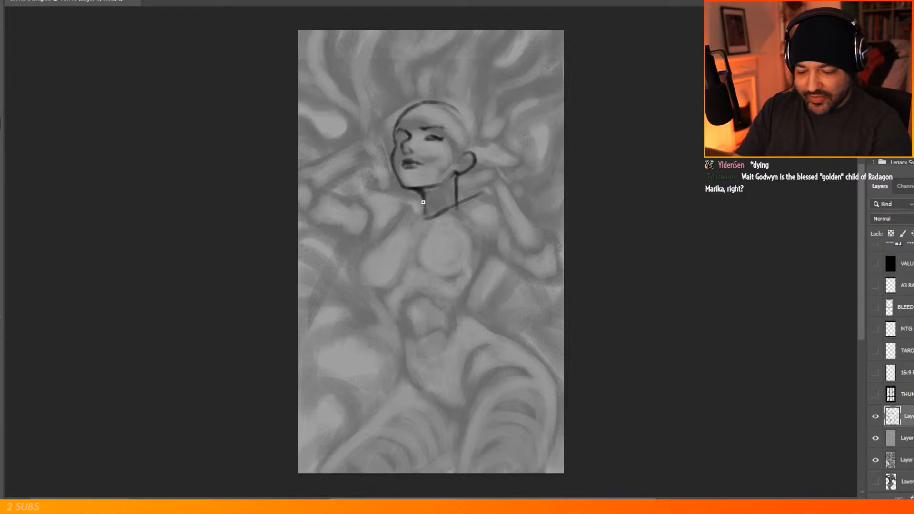
Step: Extend the front neck line down to the collarbone, and outline the rounded shoulder beside the chin, refining its edges with the eraser
drag(424, 218, 422, 224)
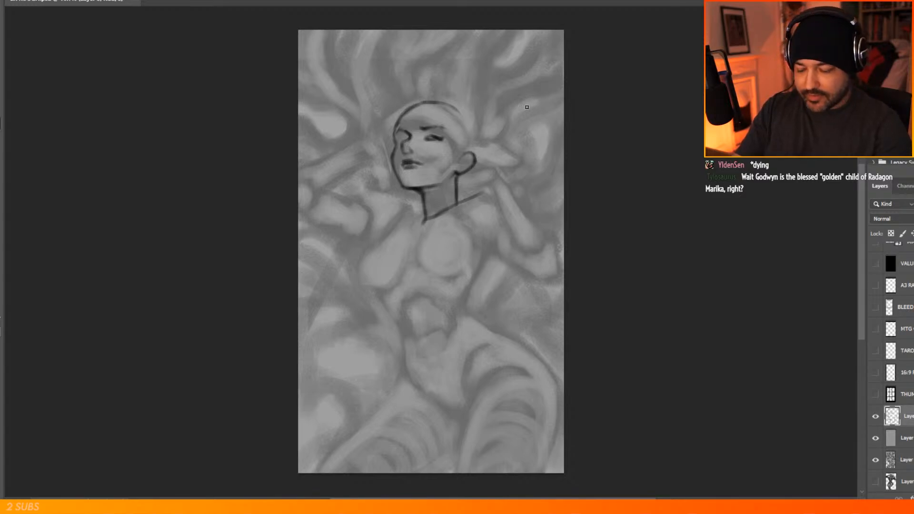
drag(401, 203, 409, 206)
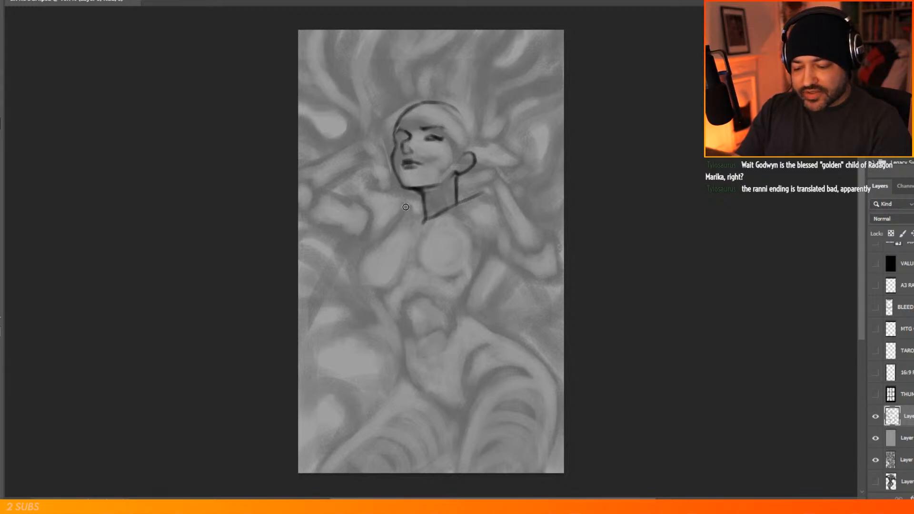
drag(368, 189, 369, 243)
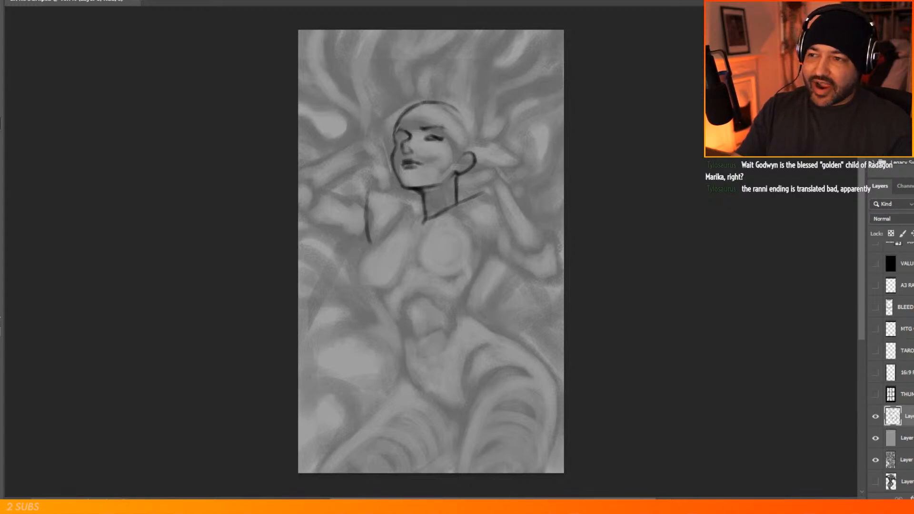
mouse_move(366, 210)
mouse_down()
mouse_move(392, 185)
mouse_move(408, 198)
mouse_move(399, 192)
mouse_move(372, 245)
mouse_up()
mouse_move(367, 209)
mouse_down()
mouse_move(370, 238)
mouse_move(382, 192)
mouse_move(372, 218)
mouse_move(399, 195)
mouse_up()
key(e)
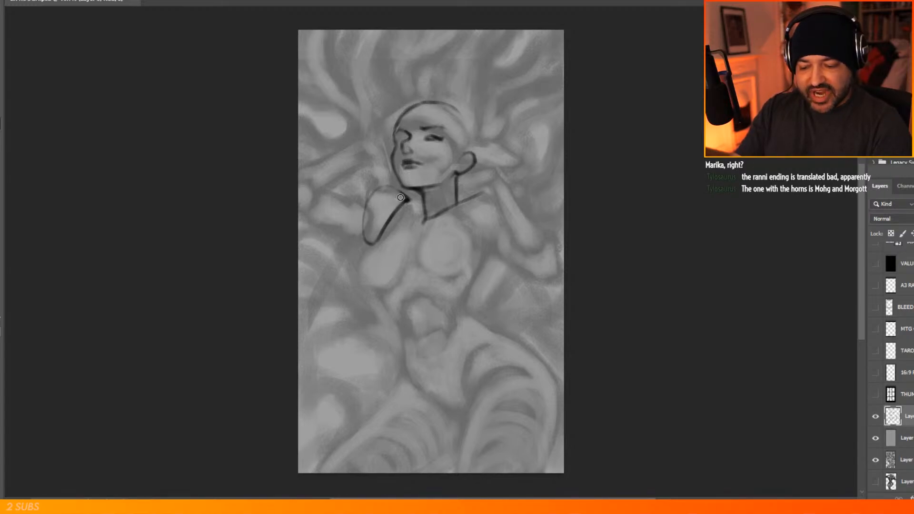
drag(375, 244, 365, 240)
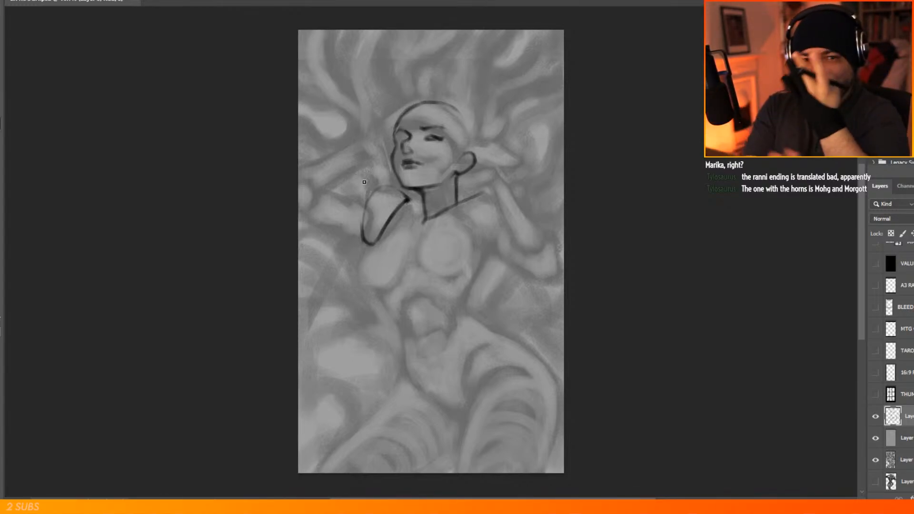
mouse_move(360, 235)
mouse_down()
mouse_move(379, 184)
mouse_move(373, 192)
mouse_move(384, 187)
mouse_move(399, 201)
mouse_move(376, 248)
mouse_up()
key(e)
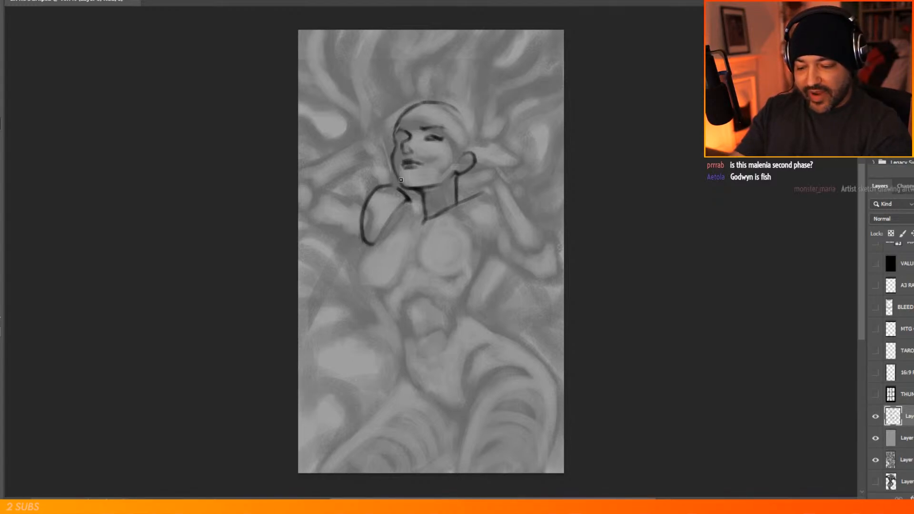
mouse_move(391, 221)
mouse_down()
mouse_move(381, 234)
mouse_move(417, 205)
mouse_up()
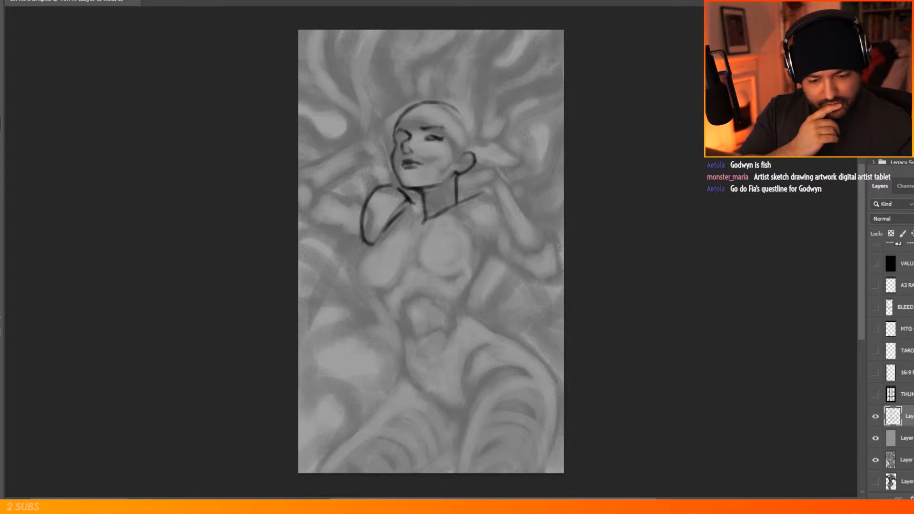
Step: Lower the opacity of the line-work layer, and open a second window of ER ROUGH.psd
drag(913, 219, 861, 221)
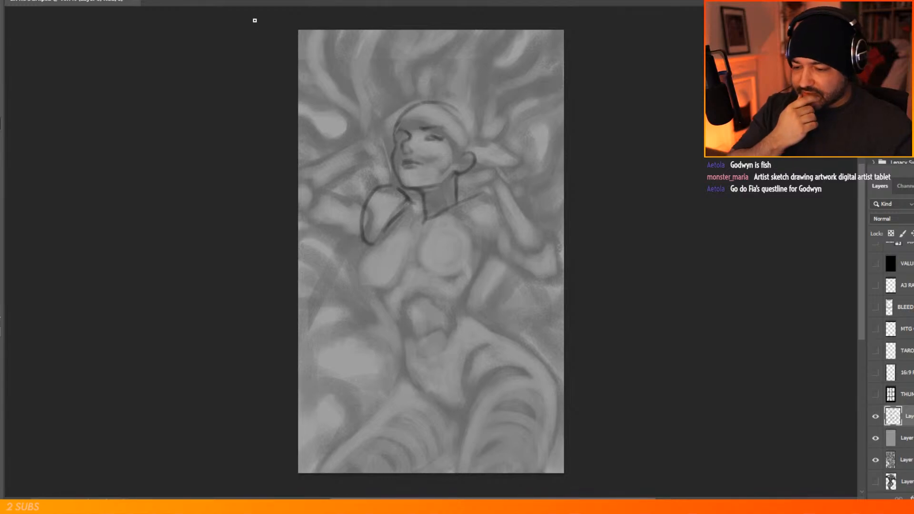
click(213, 0)
mouse_move(229, 0)
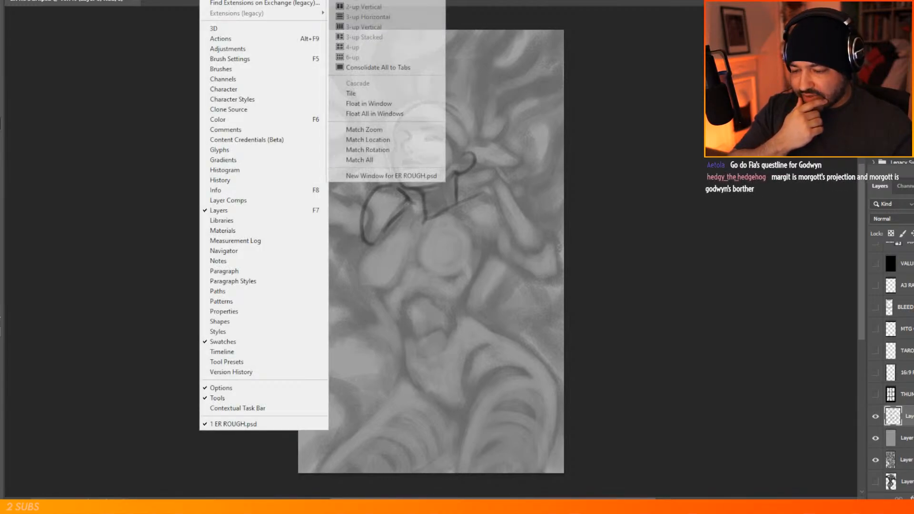
click(395, 176)
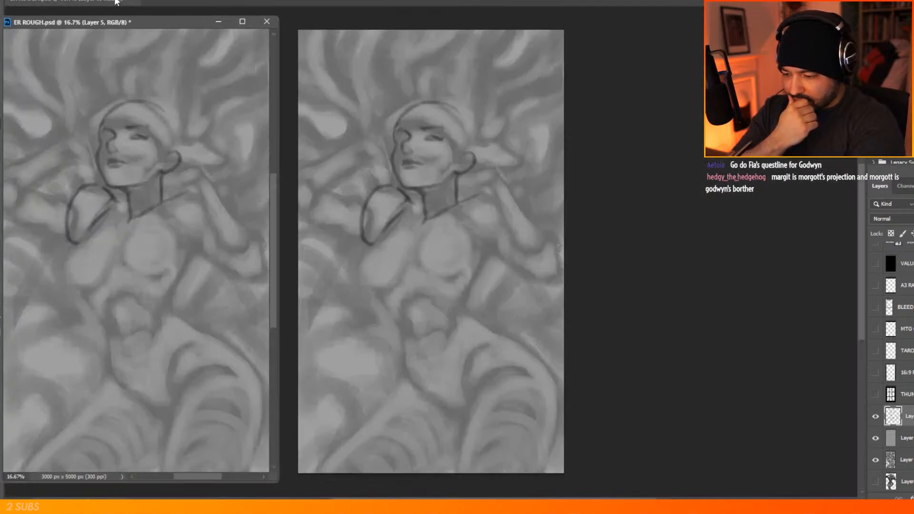
Step: Float the original document window, and enlarge the new window to show the whole illustration as an overview
drag(116, 2, 505, 28)
drag(152, 17, 152, 0)
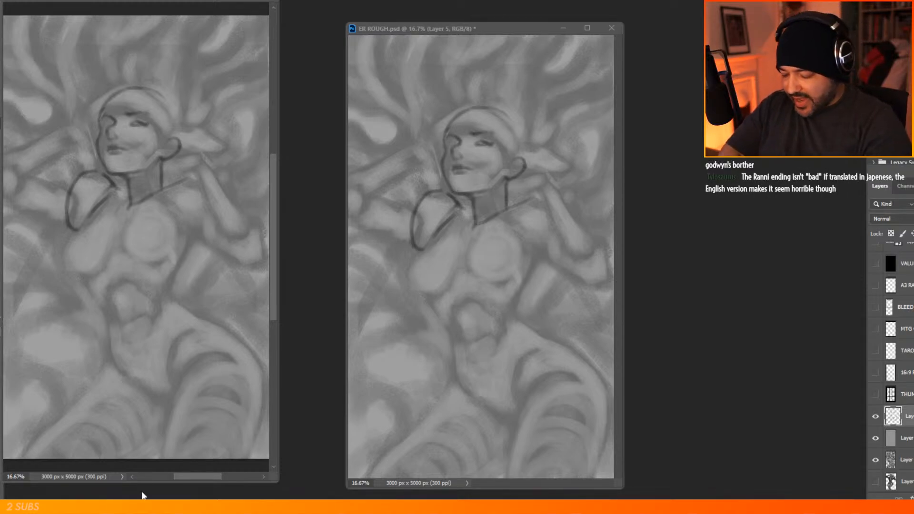
drag(144, 483, 146, 498)
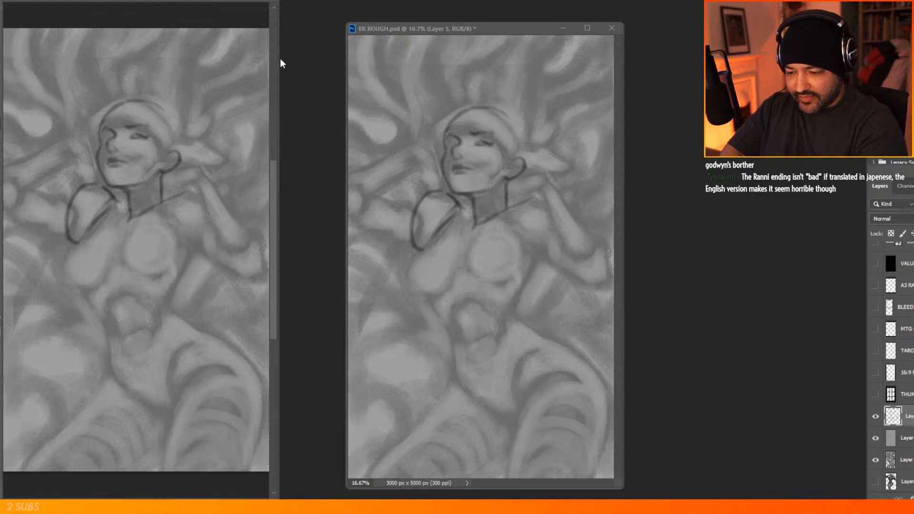
drag(293, 58, 301, 57)
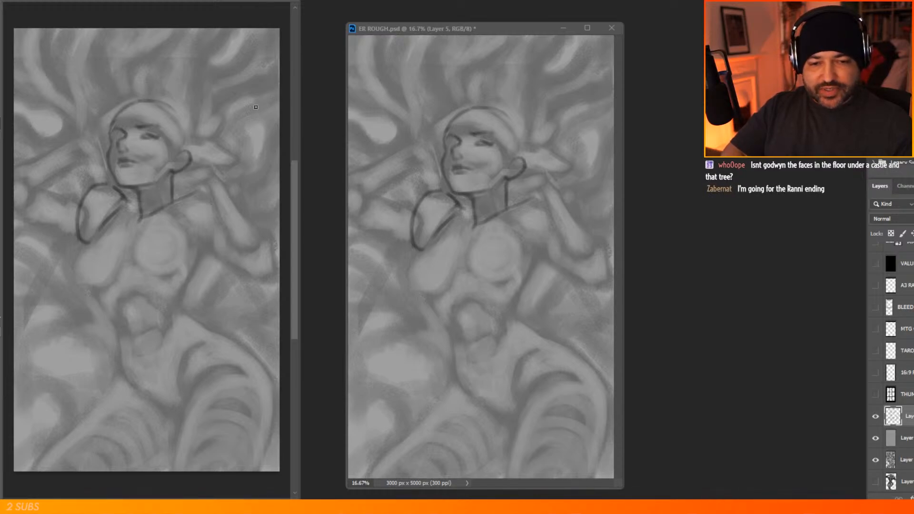
scroll(158, 184, up, 1)
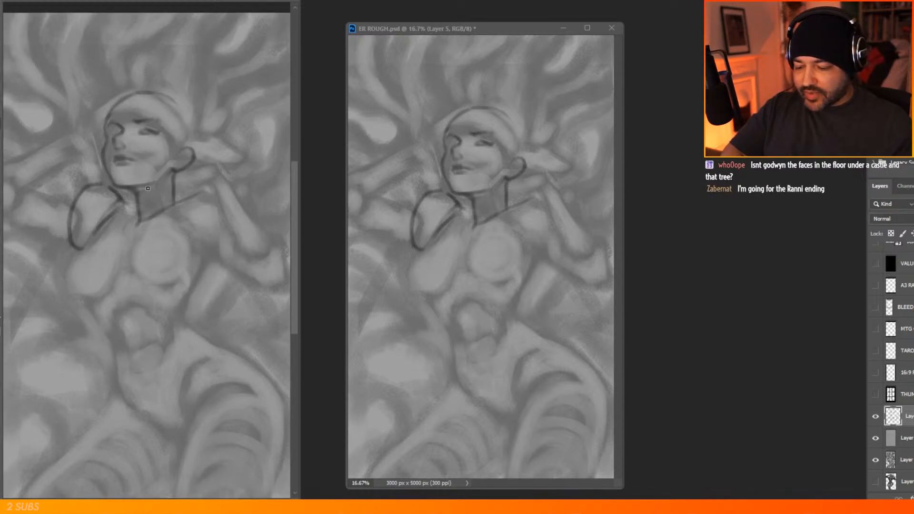
drag(294, 189, 293, 193)
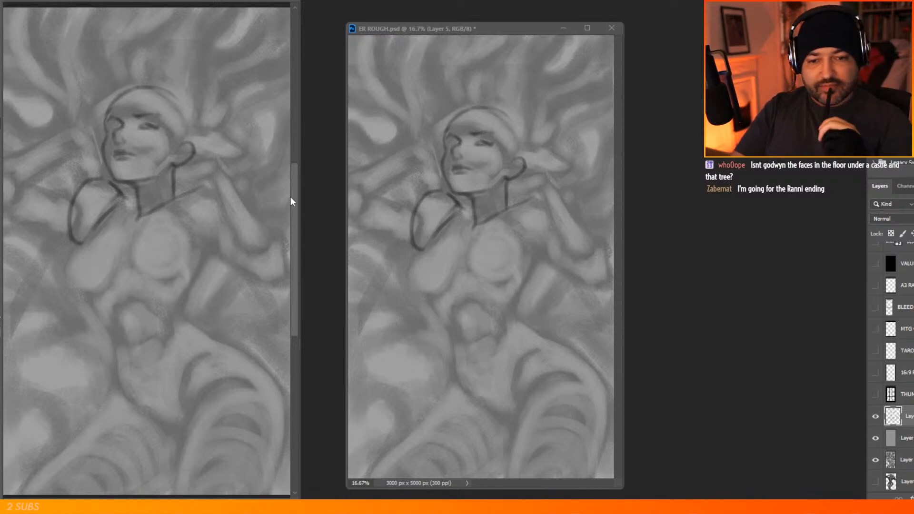
Step: Place the original document window directly beside the overview, and extend it across the remaining workspace
drag(495, 27, 467, 0)
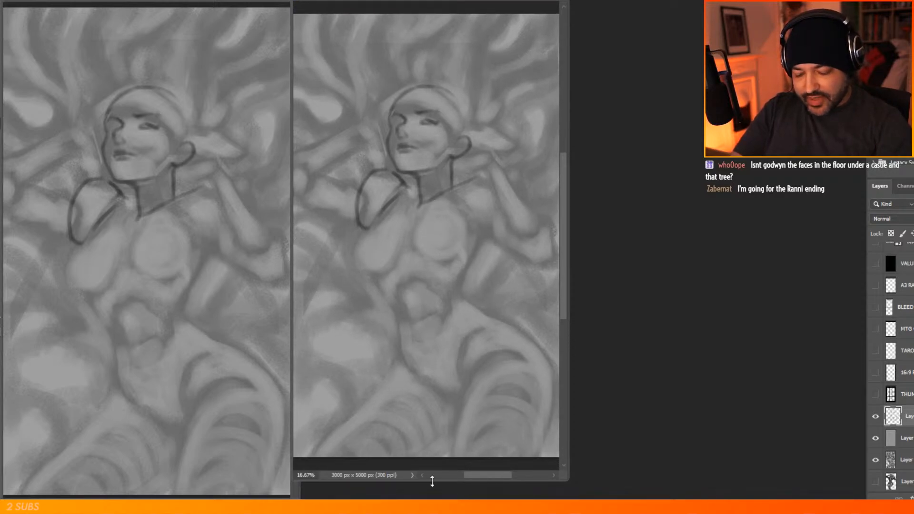
drag(432, 480, 435, 491)
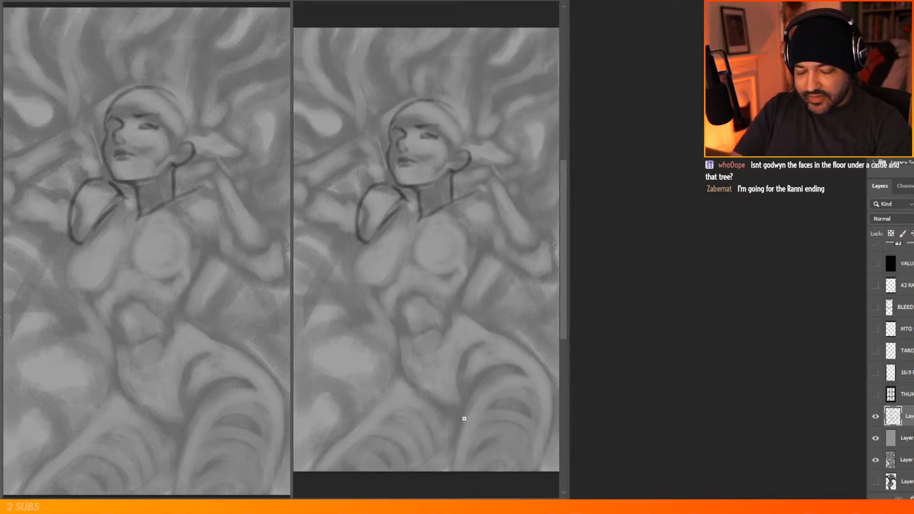
drag(567, 281, 871, 177)
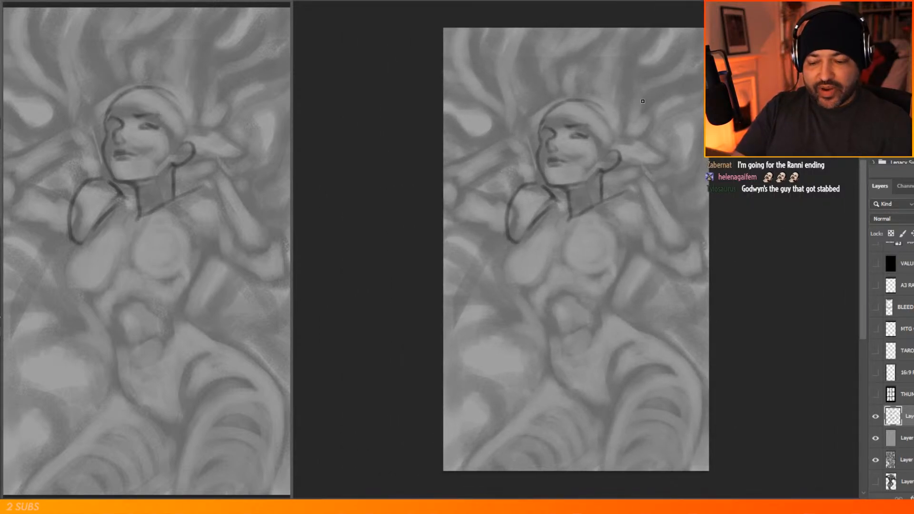
Step: Reduce the DG main - Square texture brush to 47 px for detailed work on the head
scroll(608, 127, up, 1)
scroll(603, 119, up, 1)
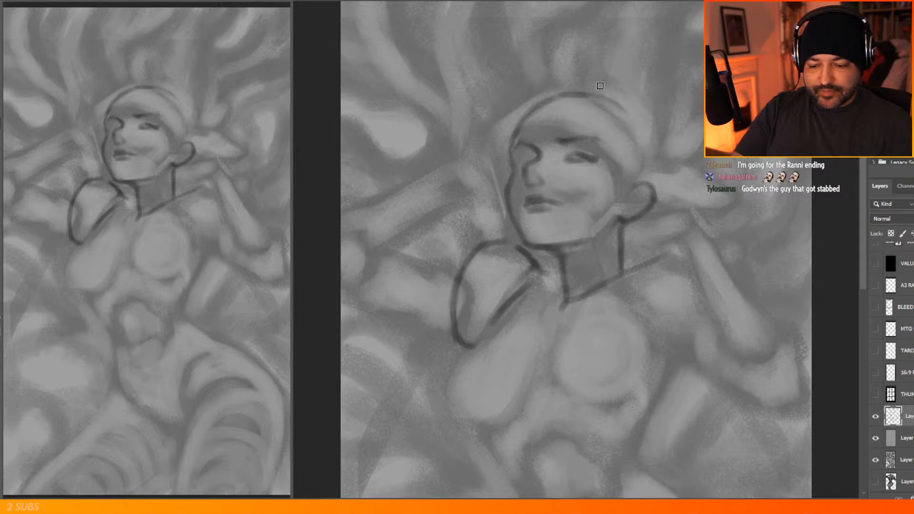
scroll(618, 98, up, 1)
right_click(619, 97)
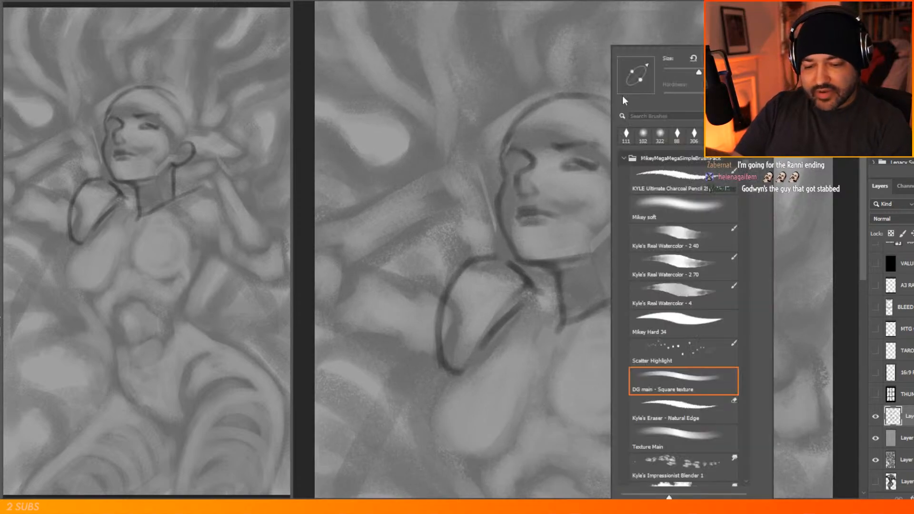
click(680, 71)
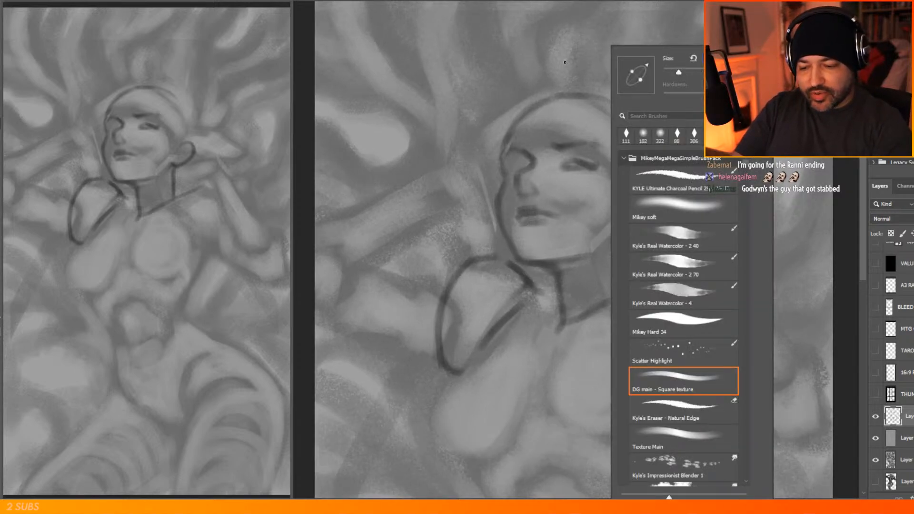
click(564, 62)
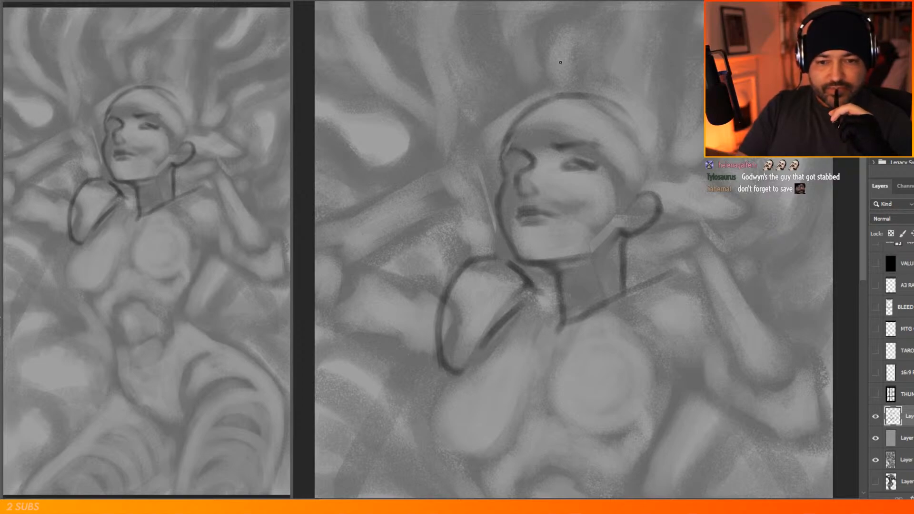
Step: Save the ER ROUGH.psd document
click(5, 0)
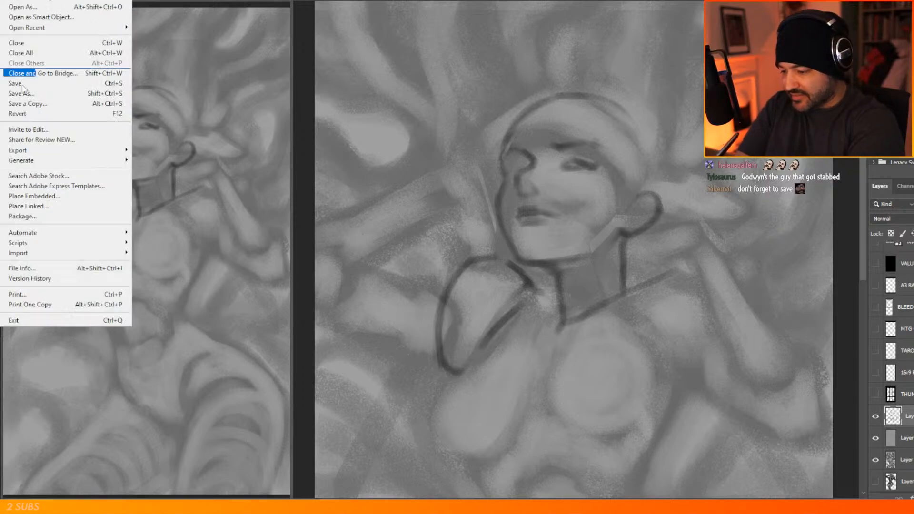
click(27, 84)
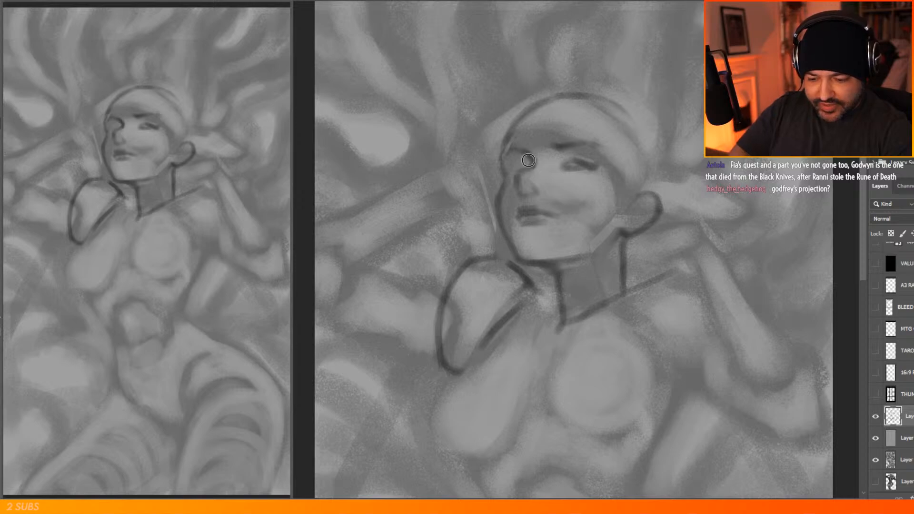
Step: Reduce the Mikey soft brush to 48 px and touch up the tone between the brows
right_click(590, 108)
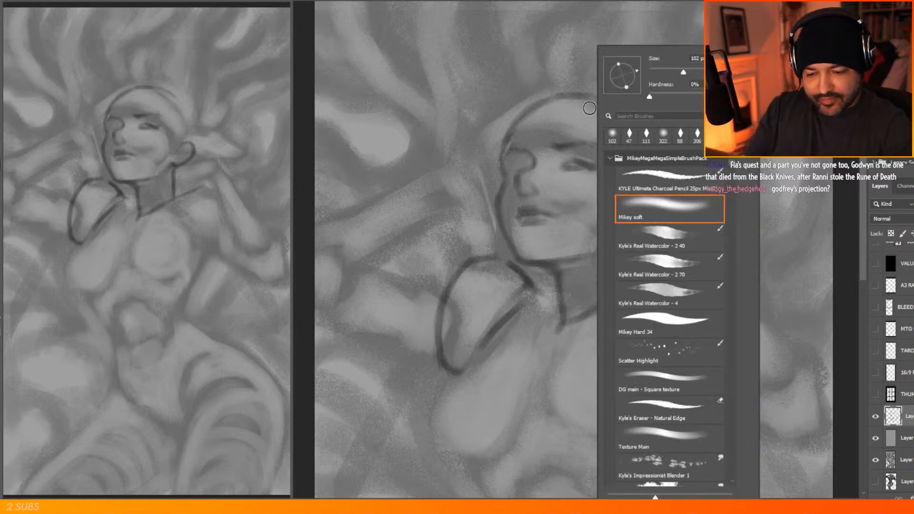
click(667, 74)
click(544, 148)
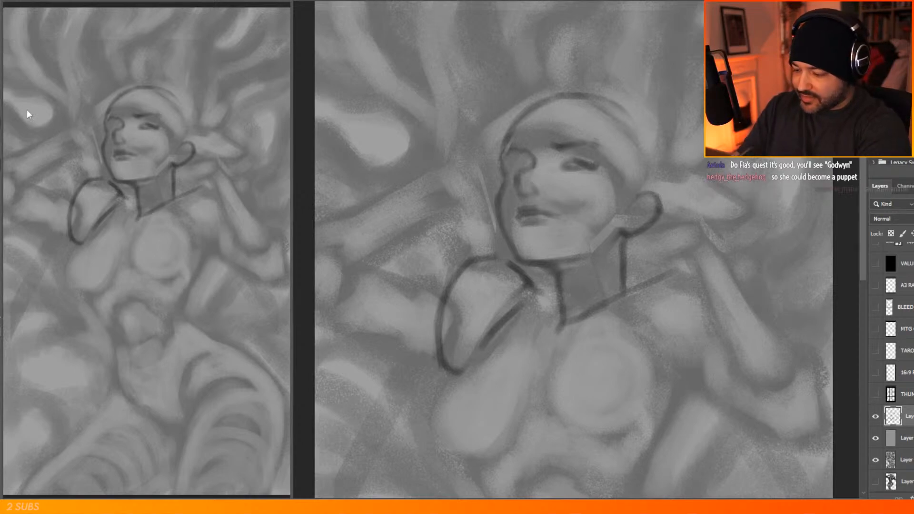
Step: Sketch a horizontal guideline below the eyes and a vertical centre guideline down the forehead with the DG main - Square texture brush
right_click(639, 87)
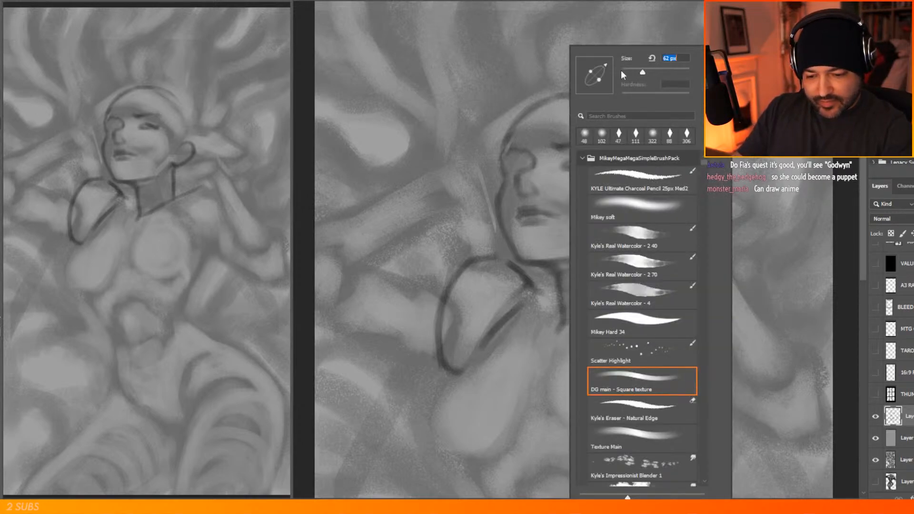
key(Escape)
scroll(564, 164, up, 3)
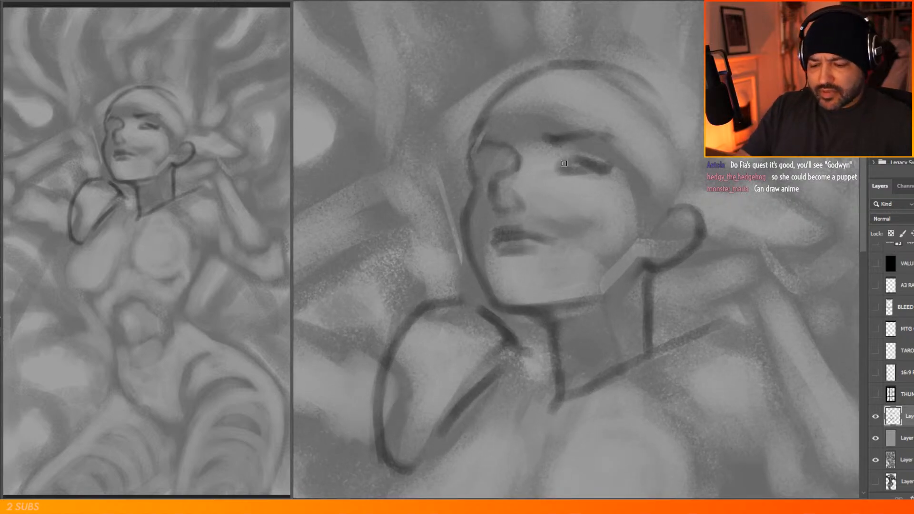
drag(451, 189, 593, 176)
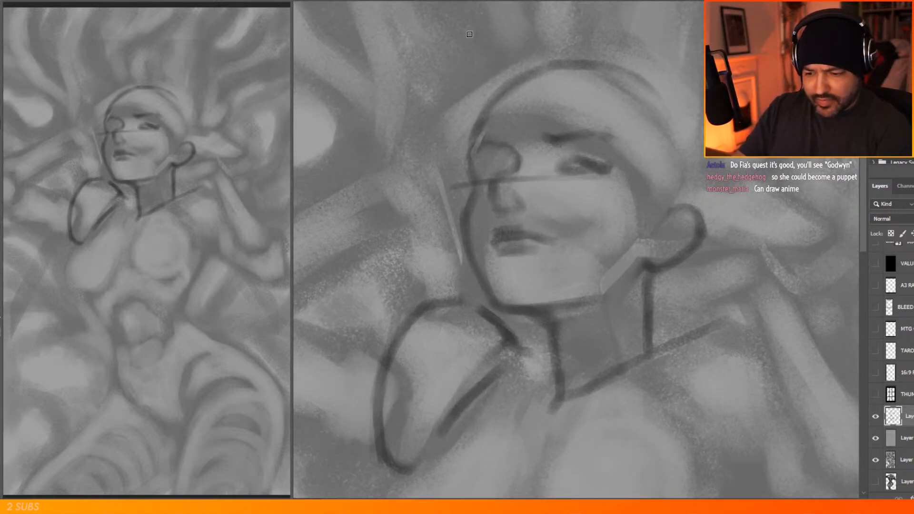
mouse_move(460, 188)
mouse_down()
mouse_move(538, 174)
mouse_move(492, 182)
mouse_move(559, 174)
mouse_move(469, 187)
mouse_move(622, 175)
mouse_move(452, 186)
mouse_move(636, 171)
mouse_up()
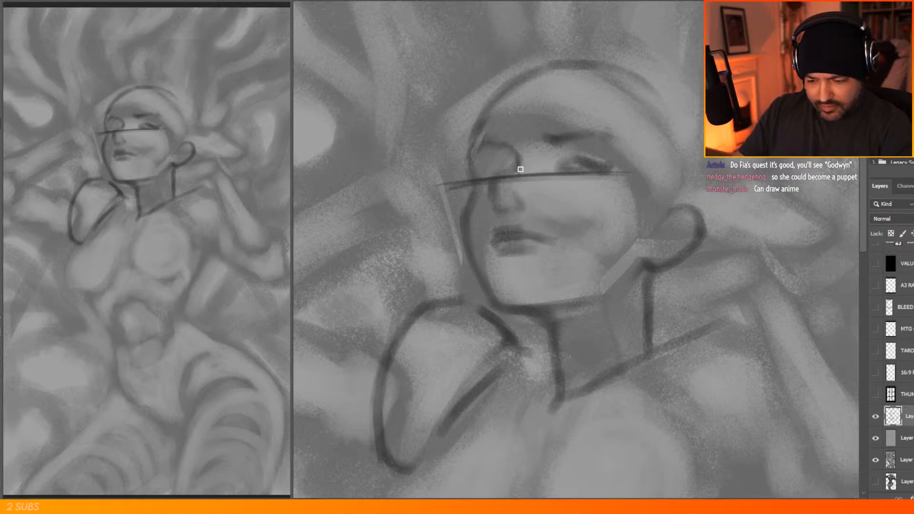
drag(532, 88, 519, 167)
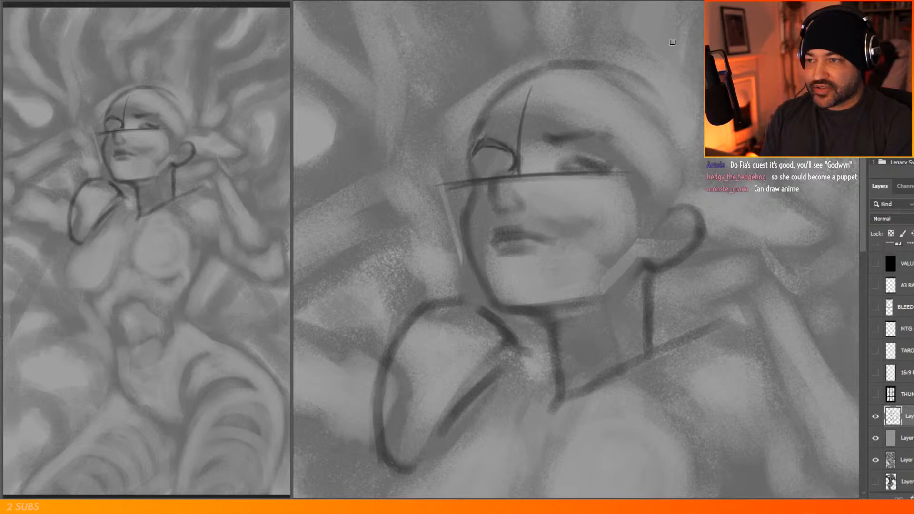
Step: Define the near eyebrow and eye with dark lines, and erase the construction guidelines crossing the face
drag(546, 135, 556, 145)
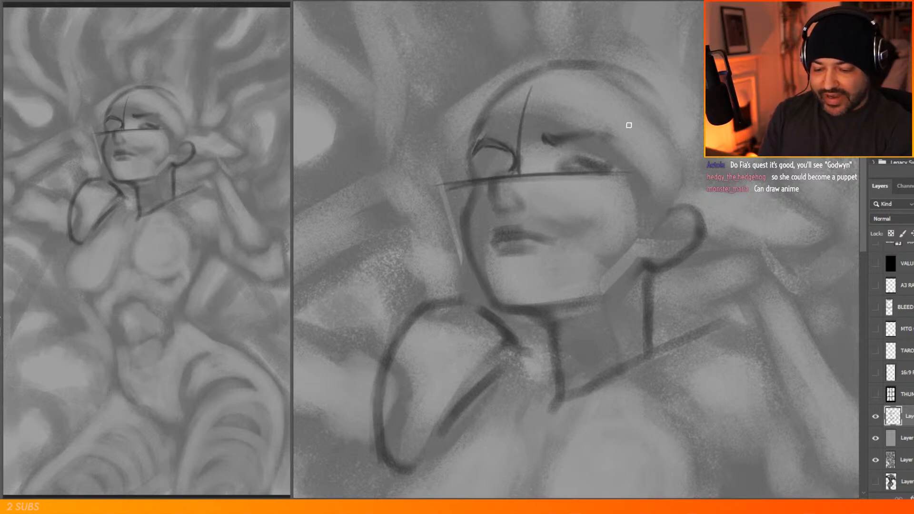
mouse_move(541, 139)
mouse_down()
mouse_move(601, 131)
mouse_move(543, 139)
mouse_move(602, 134)
mouse_move(620, 143)
mouse_up()
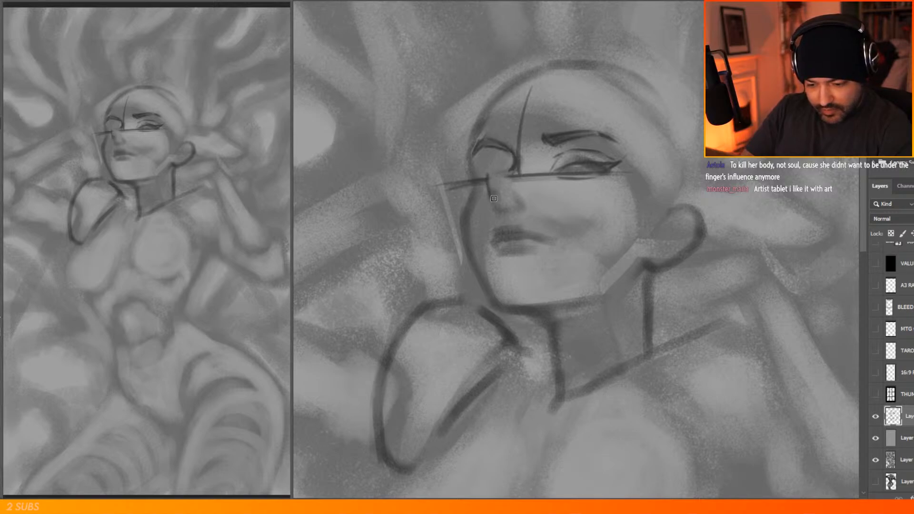
mouse_move(500, 171)
mouse_down()
mouse_move(516, 150)
mouse_move(511, 175)
mouse_up()
drag(522, 153, 520, 171)
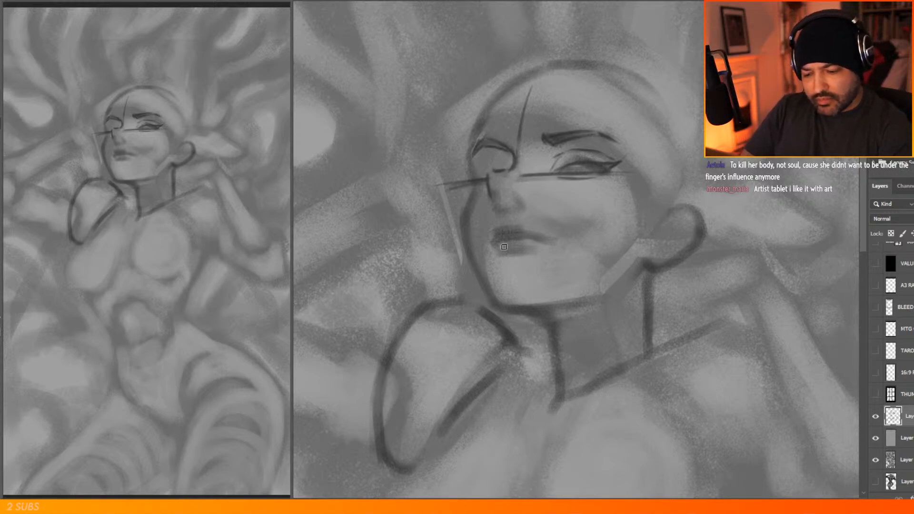
mouse_move(525, 123)
mouse_down()
mouse_move(522, 143)
mouse_move(530, 90)
mouse_move(521, 132)
mouse_up()
mouse_move(632, 172)
mouse_down()
mouse_move(614, 179)
mouse_move(625, 167)
mouse_up()
mouse_move(523, 173)
mouse_down()
mouse_move(540, 172)
mouse_move(518, 177)
mouse_up()
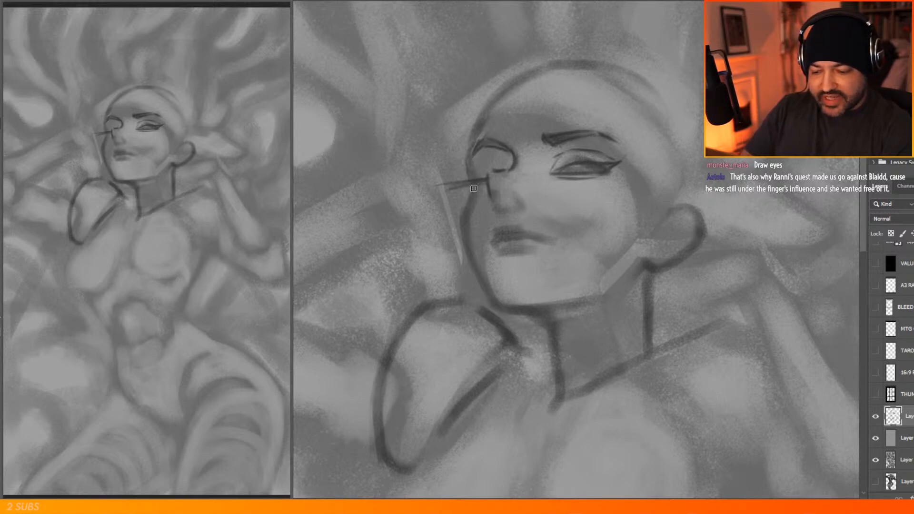
Step: Refine the forehead contour beside the far brow with a thin dark line that continues over the crown
drag(466, 160, 474, 129)
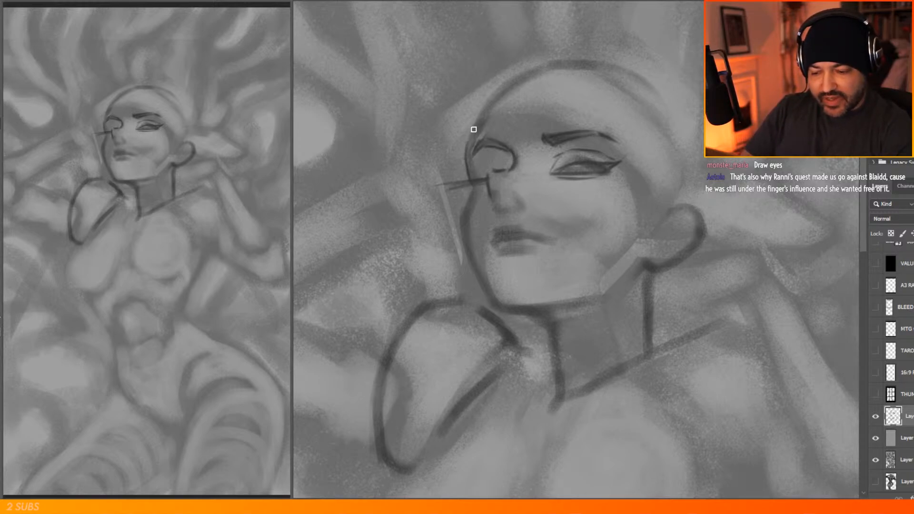
key(ctrl+z)
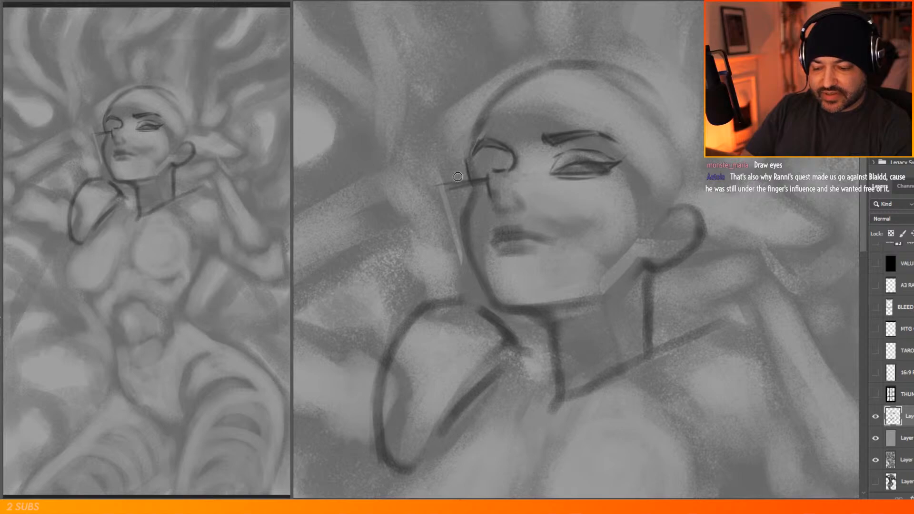
drag(467, 155, 474, 131)
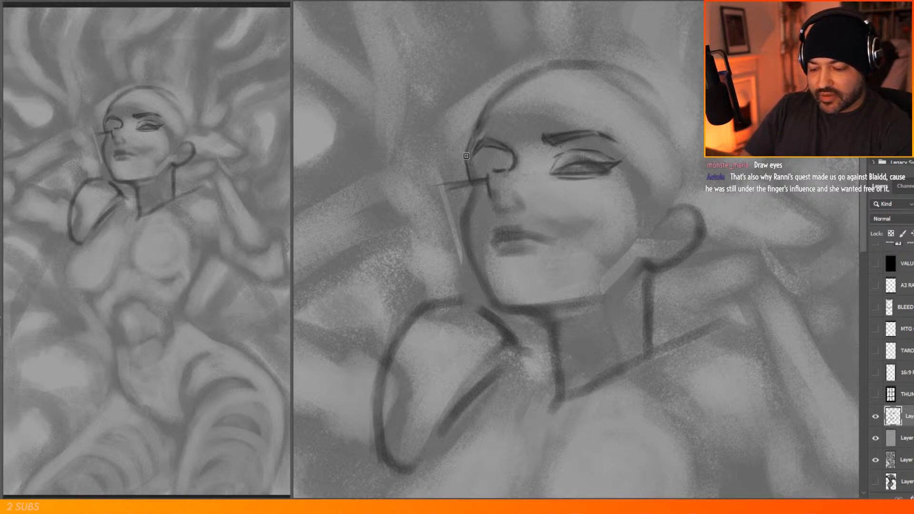
mouse_move(469, 131)
mouse_down()
mouse_move(459, 163)
mouse_move(465, 185)
mouse_up()
mouse_move(466, 150)
mouse_down()
mouse_move(471, 177)
mouse_move(472, 134)
mouse_up()
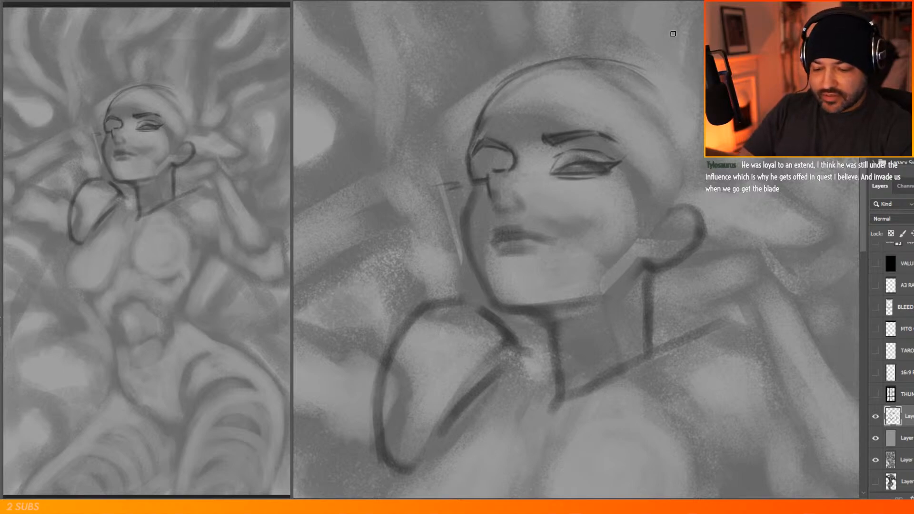
Step: Lasso the near eye and scale it down slightly
mouse_move(566, 147)
mouse_down()
mouse_move(556, 190)
mouse_move(620, 151)
mouse_move(568, 147)
mouse_up()
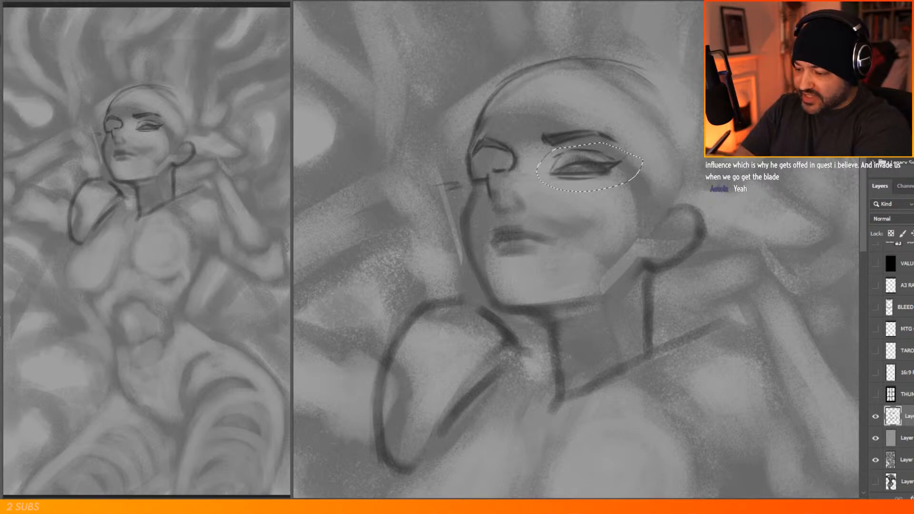
click(22, 1)
mouse_move(132, 208)
click(157, 224)
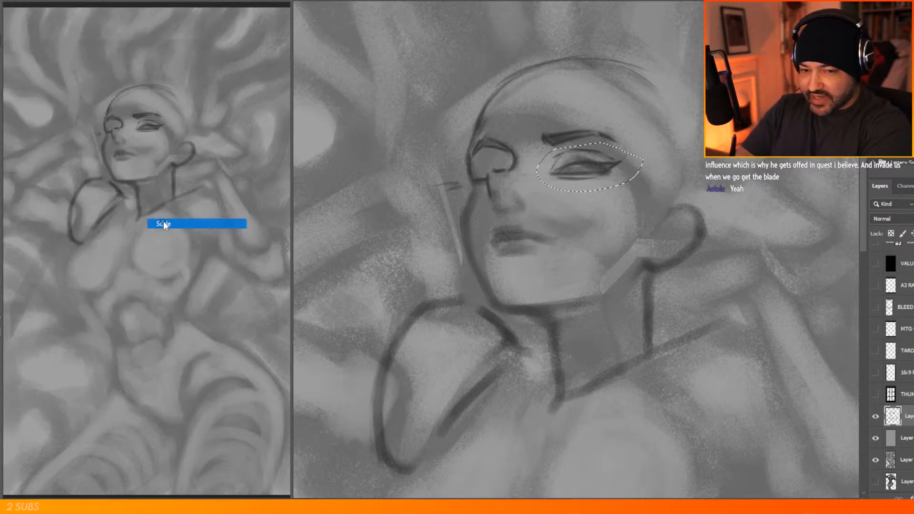
drag(536, 142, 537, 141)
drag(640, 161, 630, 156)
key(Return)
Step: Lasso the near eyebrow and move it slightly higher above the eye
mouse_move(620, 119)
mouse_down()
mouse_move(627, 144)
mouse_move(608, 149)
mouse_up()
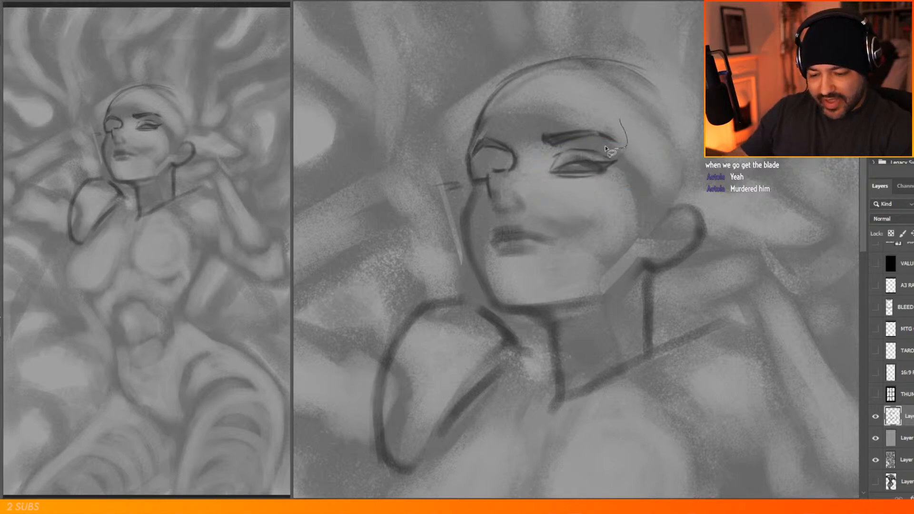
drag(533, 144, 533, 128)
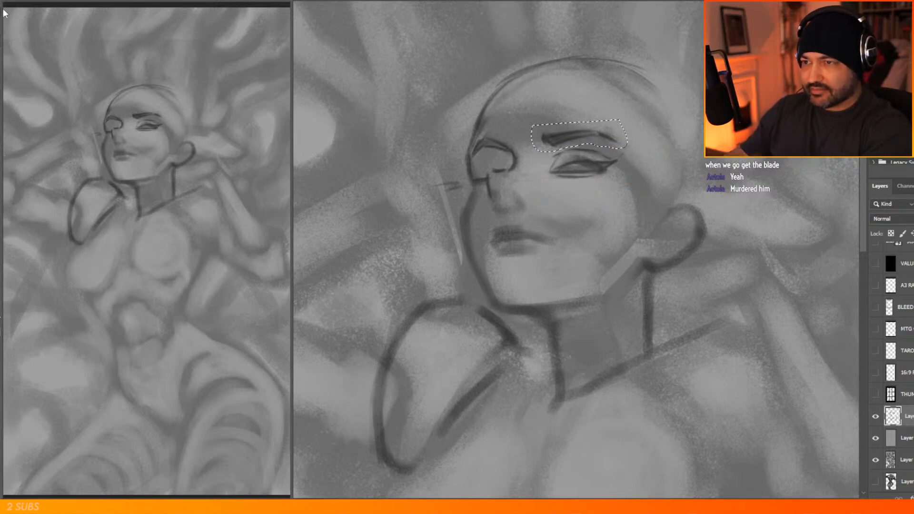
mouse_move(619, 131)
mouse_down()
mouse_move(617, 111)
mouse_move(616, 119)
mouse_up()
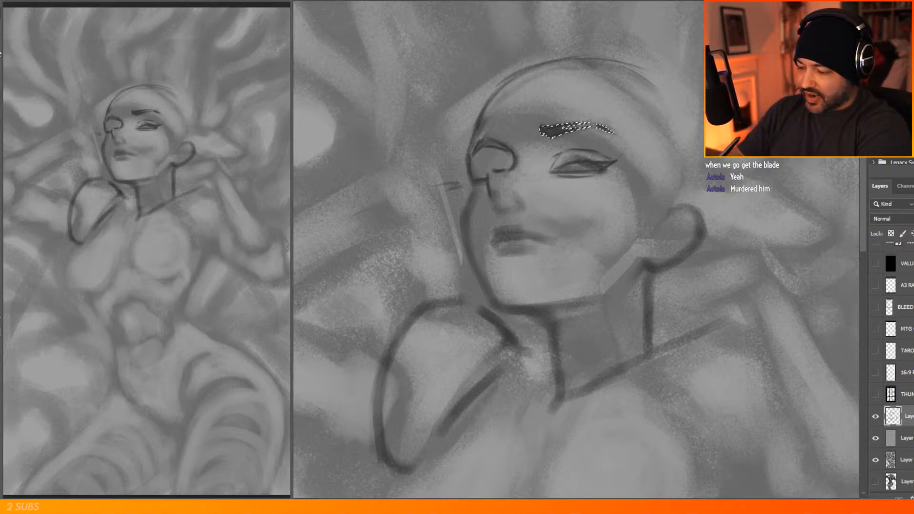
Step: Lasso the far eyebrow, nudge it slightly upward, and clear the selection
mouse_move(507, 135)
mouse_down()
mouse_move(513, 150)
mouse_move(470, 160)
mouse_up()
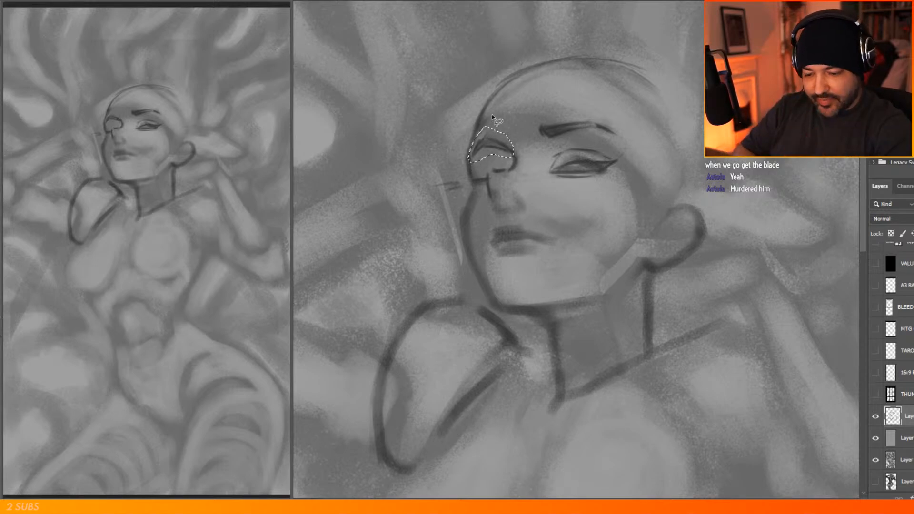
mouse_move(498, 143)
mouse_down()
mouse_move(500, 134)
mouse_move(482, 139)
mouse_move(500, 138)
mouse_up()
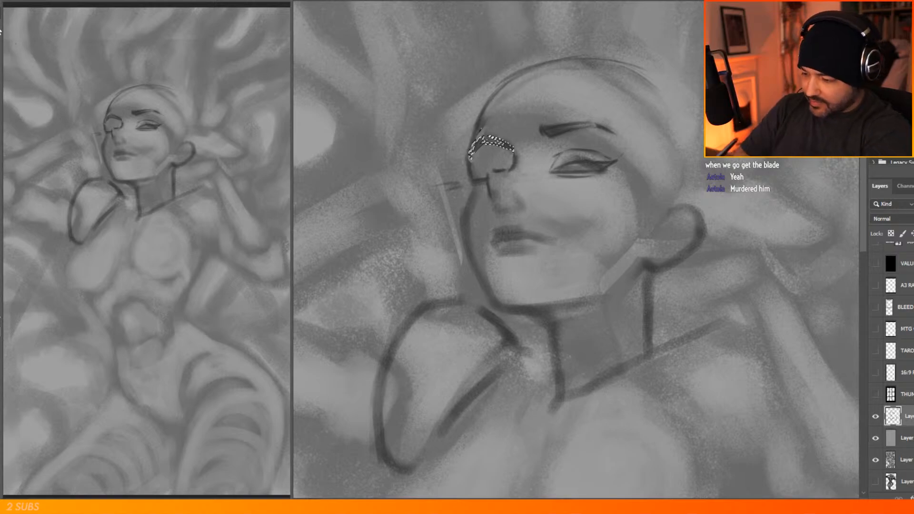
key(ctrl+d)
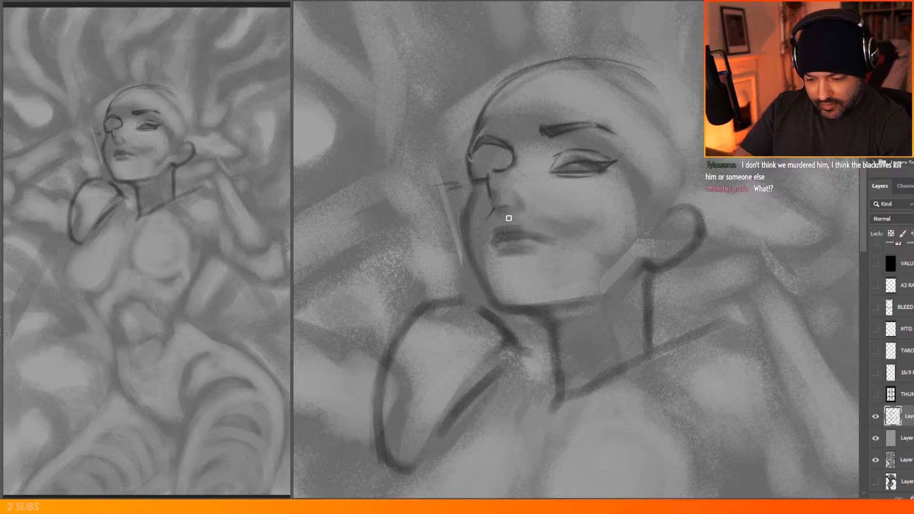
Step: Draw the underside of the nose and the upper lip line with dark strokes
drag(506, 218, 490, 220)
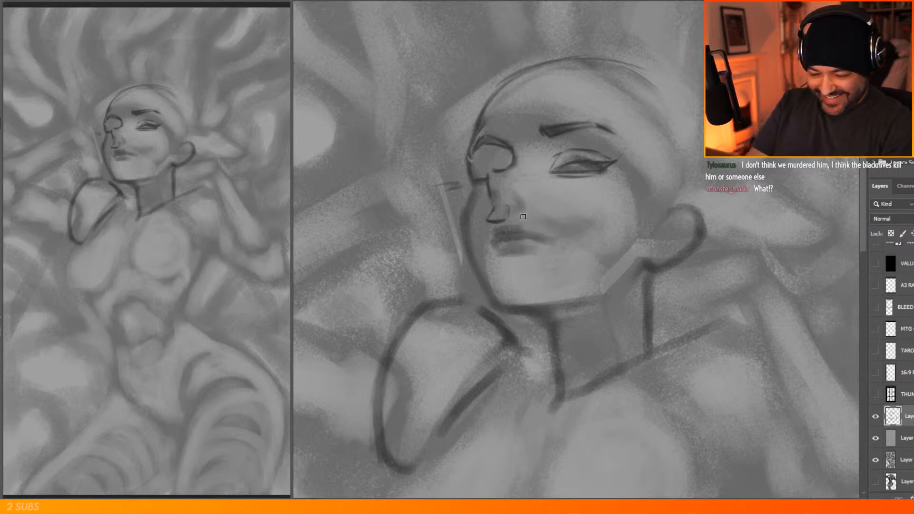
drag(522, 222, 541, 233)
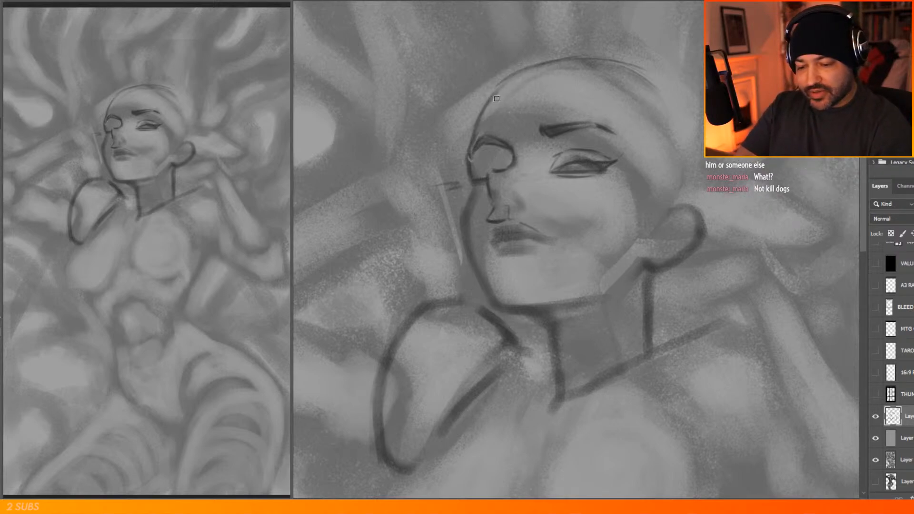
Step: Redraw the crown contour, and add light structure lines beside the nose and across the near cheek
mouse_move(518, 71)
mouse_down()
mouse_move(552, 57)
mouse_move(611, 58)
mouse_up()
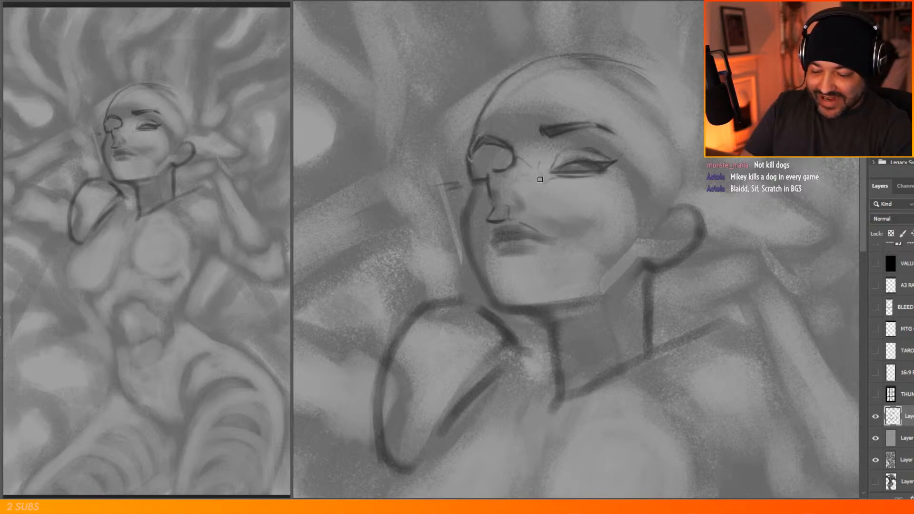
drag(524, 160, 545, 183)
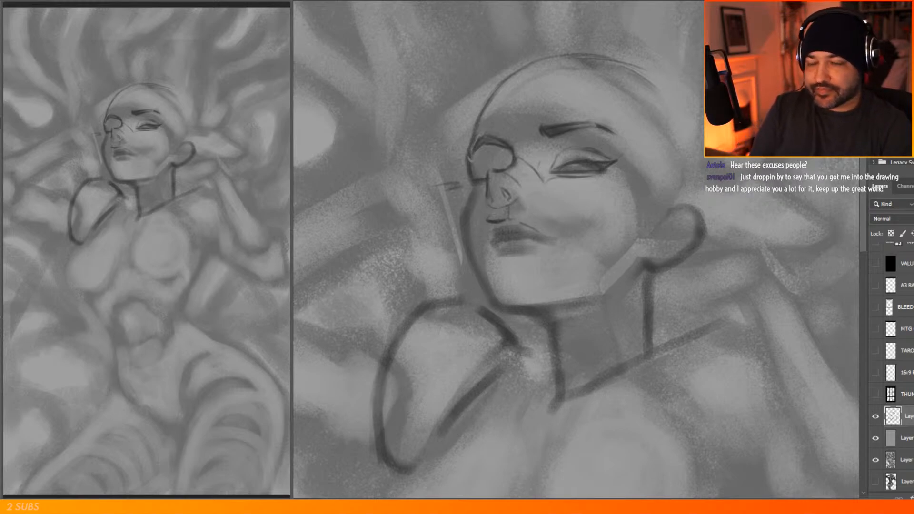
drag(637, 183, 585, 218)
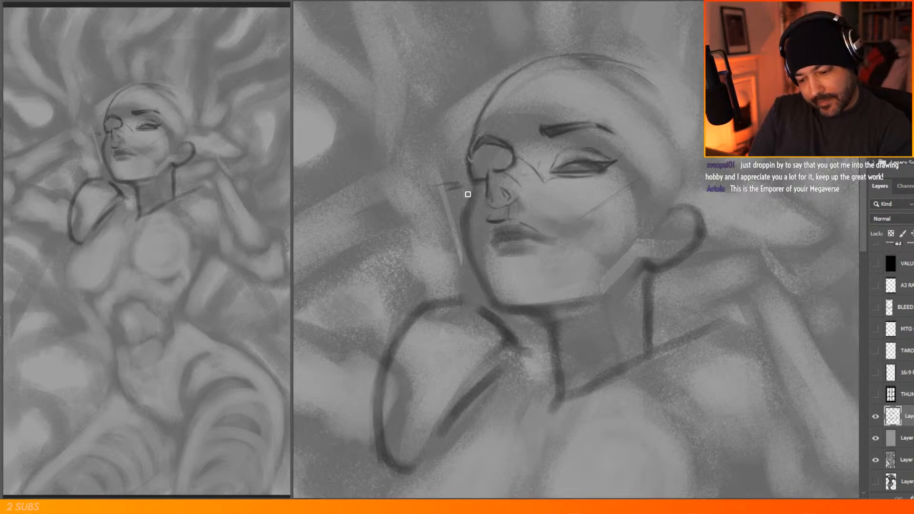
Step: Define the mouth with dark lines out to its corner, and shade the upper lip
mouse_move(467, 190)
mouse_down()
mouse_move(457, 213)
mouse_move(473, 191)
mouse_move(459, 211)
mouse_move(470, 176)
mouse_move(455, 218)
mouse_up()
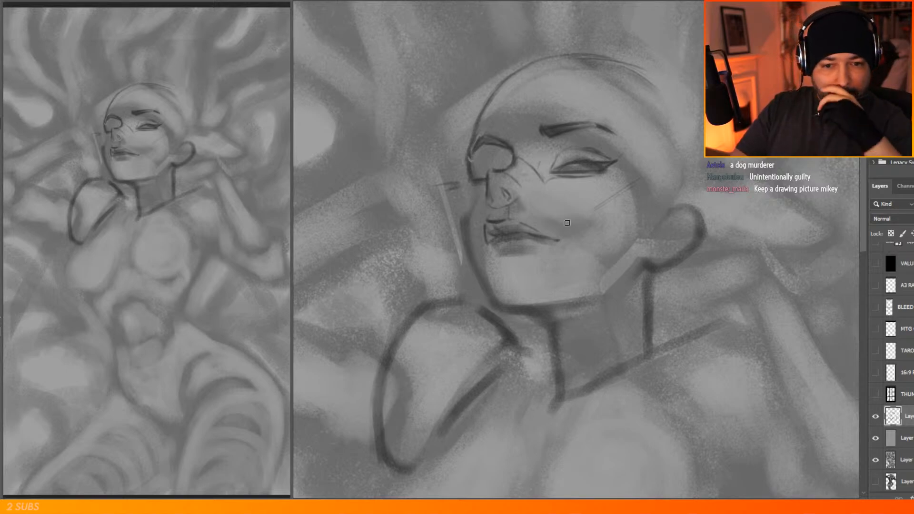
drag(497, 234, 518, 222)
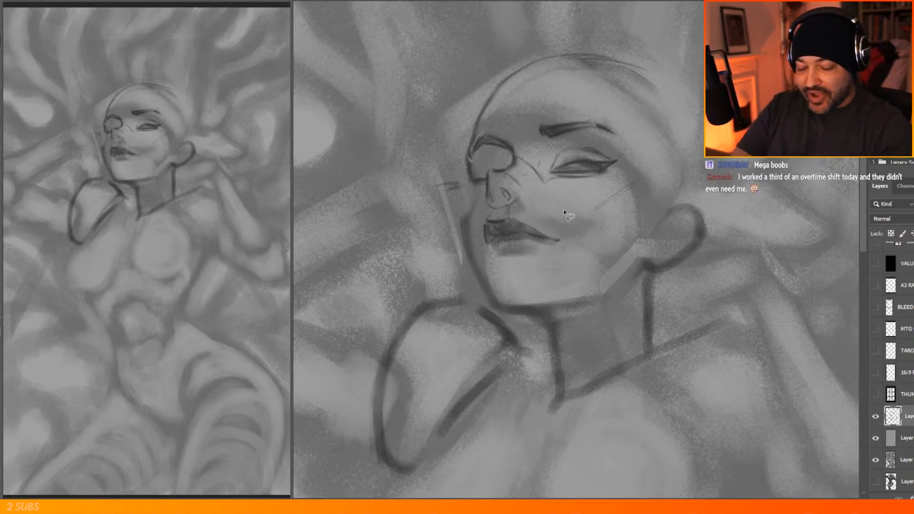
Step: Lasso the lips, shift them slightly toward the far side of the face, and clear the selection
mouse_move(506, 214)
mouse_down()
mouse_move(481, 250)
mouse_move(560, 216)
mouse_move(562, 243)
mouse_move(564, 234)
mouse_up()
key(v)
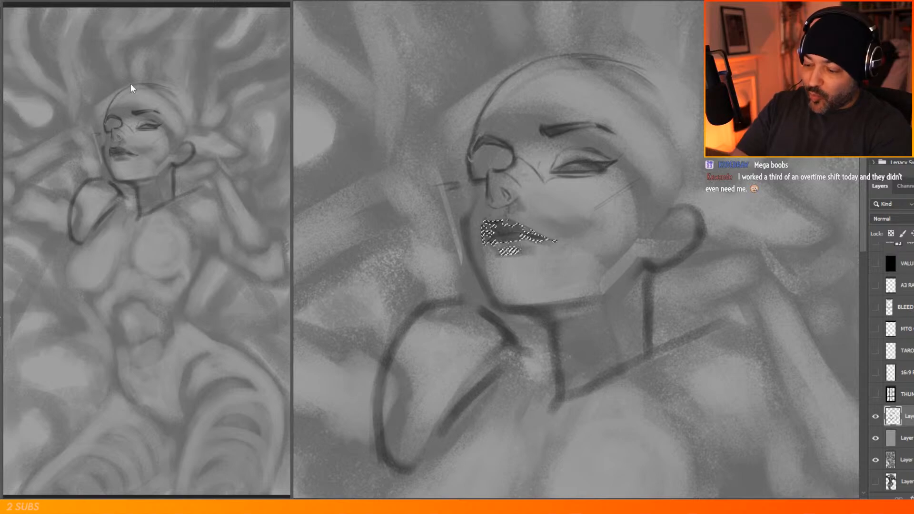
key(ctrl+d)
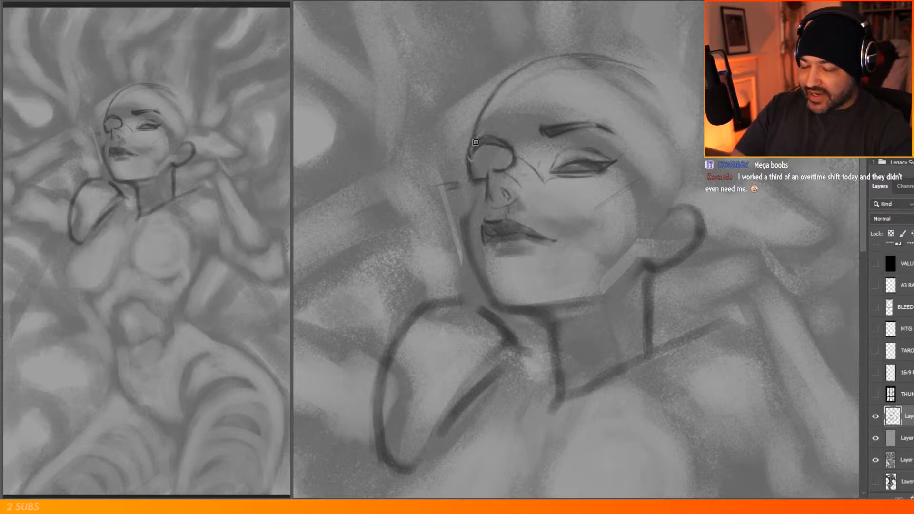
Step: Redraw the nose's outer edge, and shift the far brow and nose lines slightly toward the far side of the face
drag(486, 200, 483, 183)
key(b)
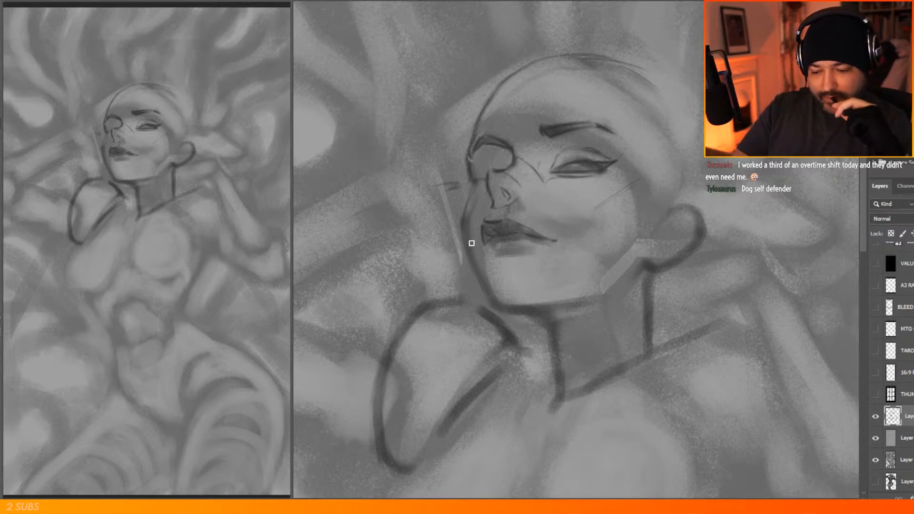
key(l)
mouse_move(534, 204)
mouse_down()
mouse_move(486, 205)
mouse_move(470, 166)
mouse_move(476, 133)
mouse_move(528, 184)
mouse_up()
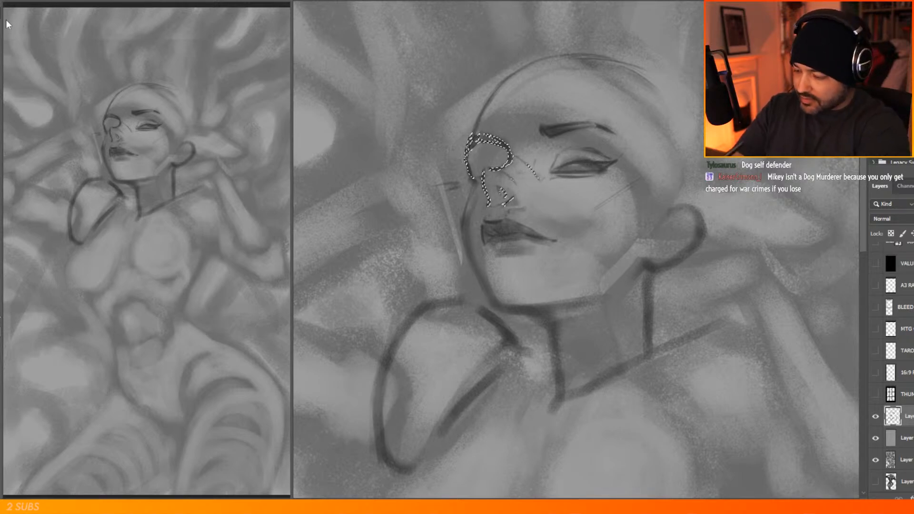
key(ctrl+d)
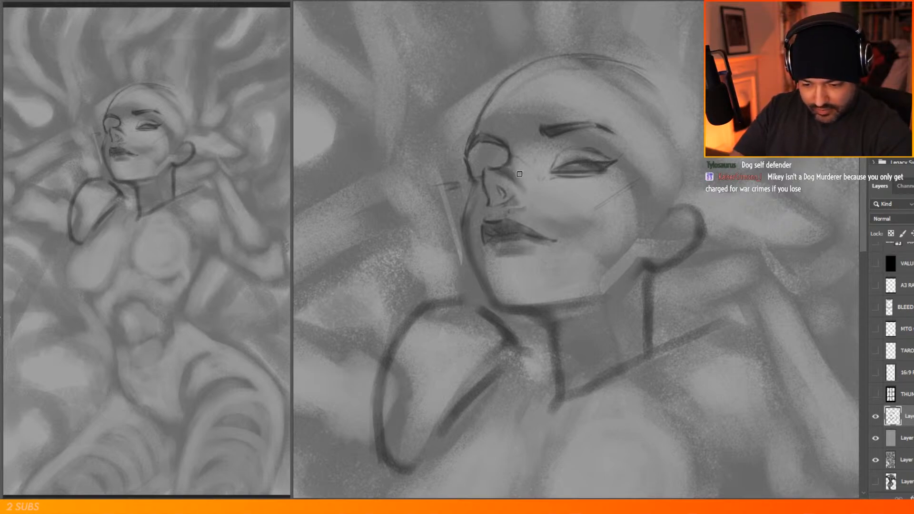
Step: Clean up the nostril line, erase stray marks along the far face contour, and rework the far brow and eye socket
key(e)
drag(514, 202, 519, 208)
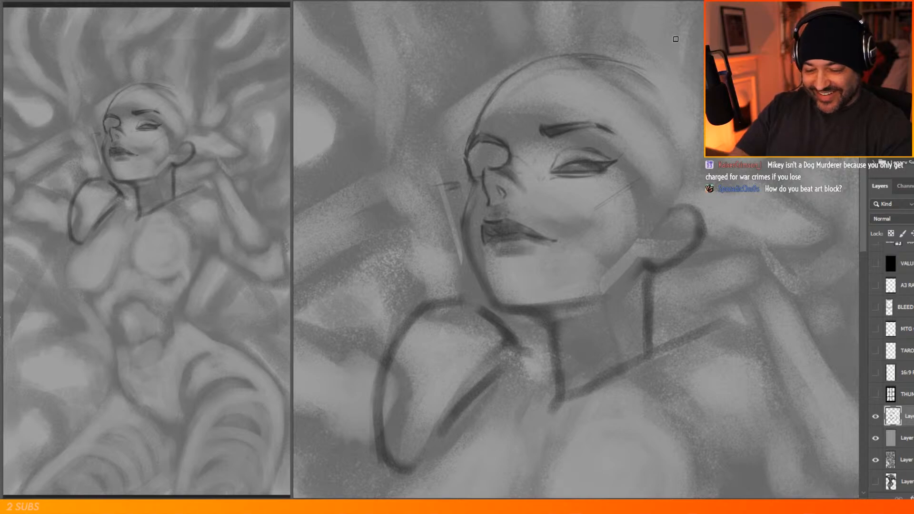
mouse_move(468, 155)
mouse_down()
mouse_move(469, 177)
mouse_move(443, 181)
mouse_up()
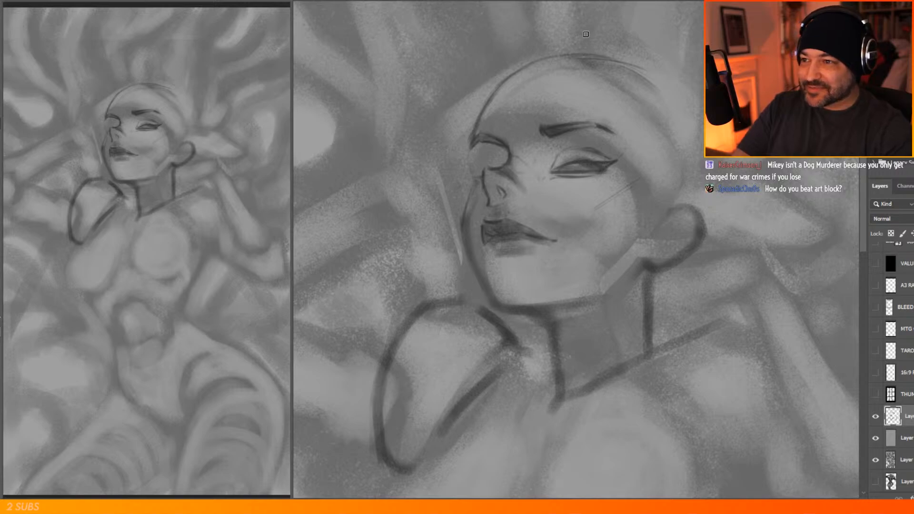
mouse_move(475, 151)
mouse_down()
mouse_move(482, 111)
mouse_move(496, 142)
mouse_move(497, 115)
mouse_move(483, 84)
mouse_move(510, 154)
mouse_move(479, 132)
mouse_move(471, 113)
mouse_move(494, 139)
mouse_move(477, 139)
mouse_move(489, 139)
mouse_move(478, 178)
mouse_move(479, 138)
mouse_up()
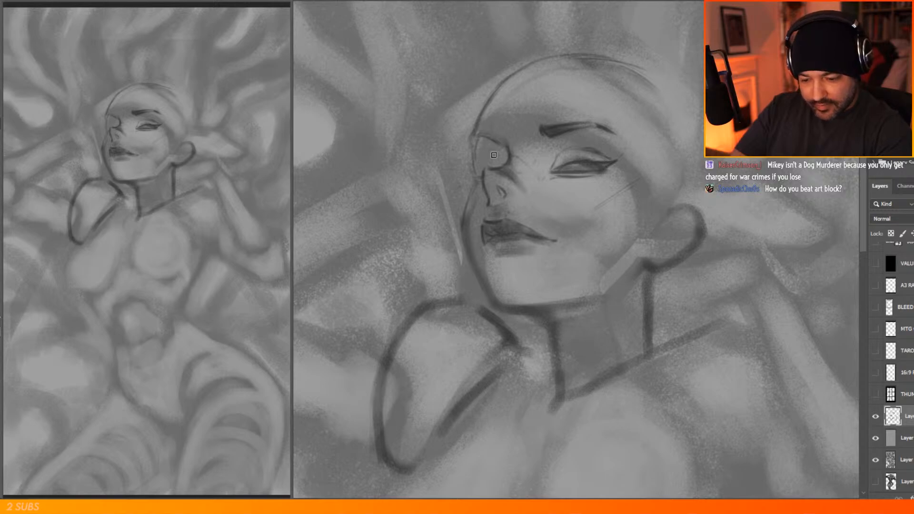
mouse_move(484, 143)
mouse_down()
mouse_move(506, 155)
mouse_move(473, 124)
mouse_up()
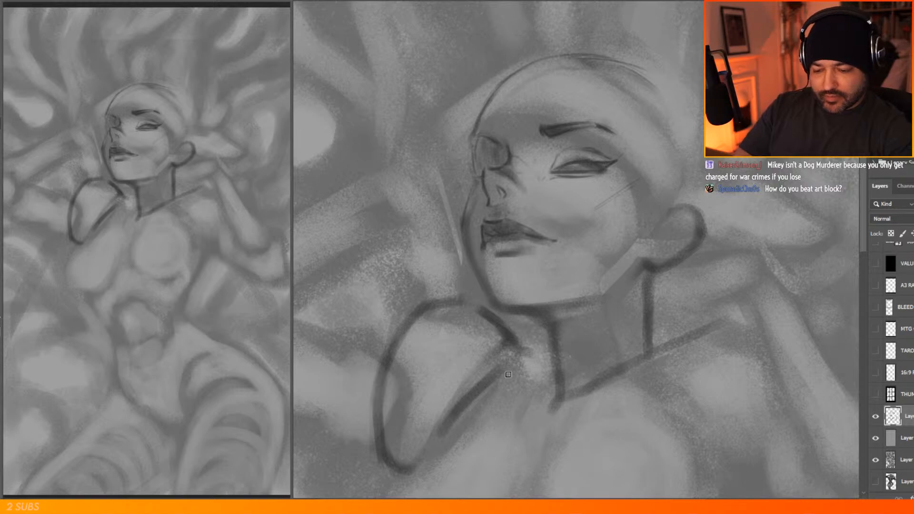
Step: Lasso the lips and scale them down slightly
click(1, 42)
drag(559, 265, 516, 212)
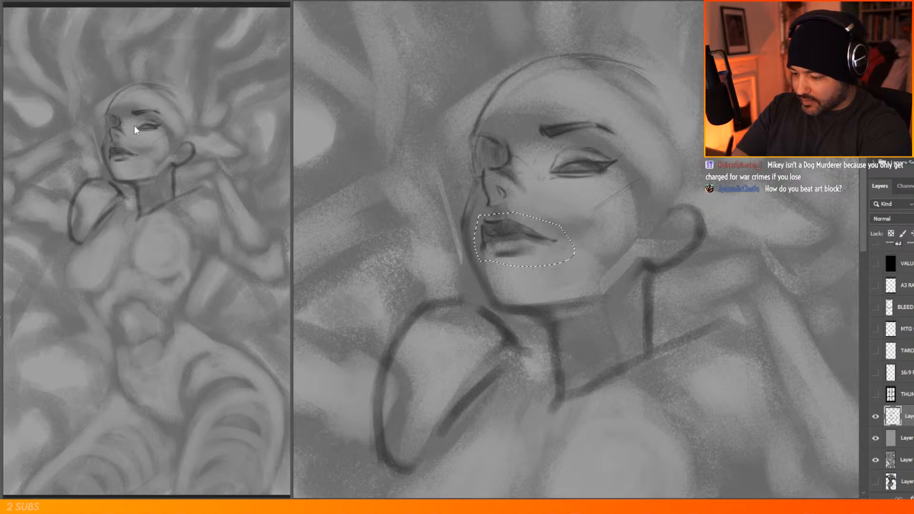
click(26, 1)
mouse_move(132, 210)
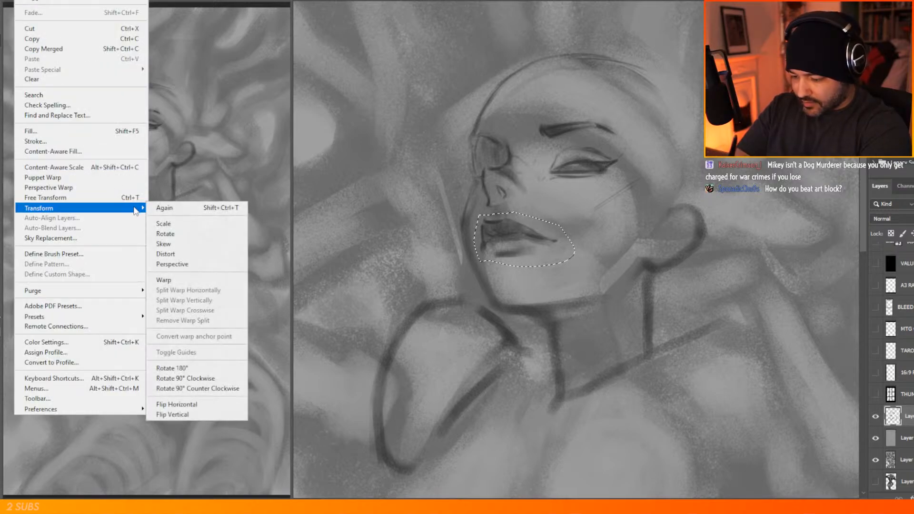
click(164, 223)
drag(574, 265, 570, 256)
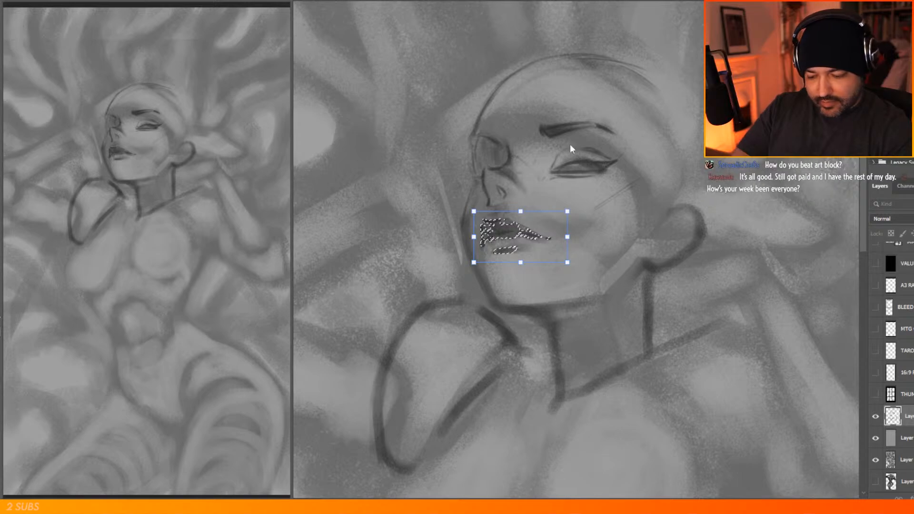
Step: Skew the lips slightly so the near mouth corner sits lower, apply the transform, and clear the selection
click(26, 1)
mouse_move(115, 210)
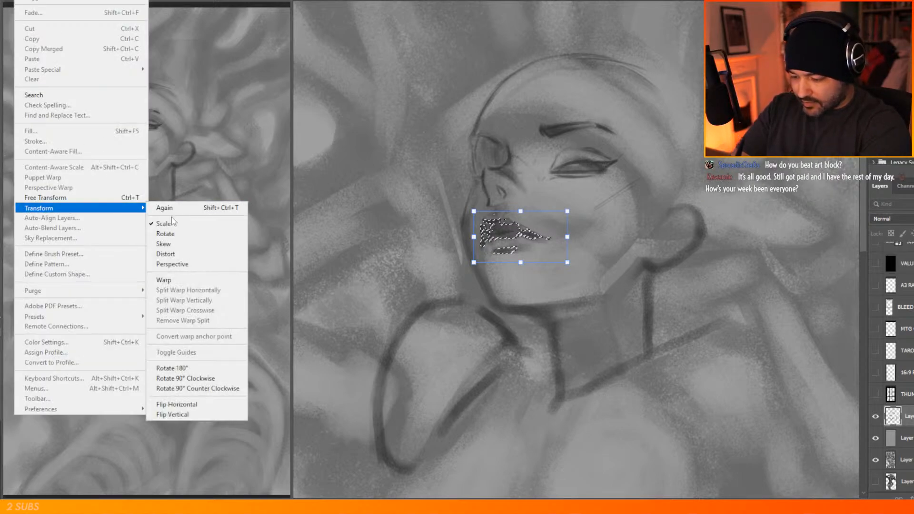
click(220, 241)
drag(568, 237, 561, 246)
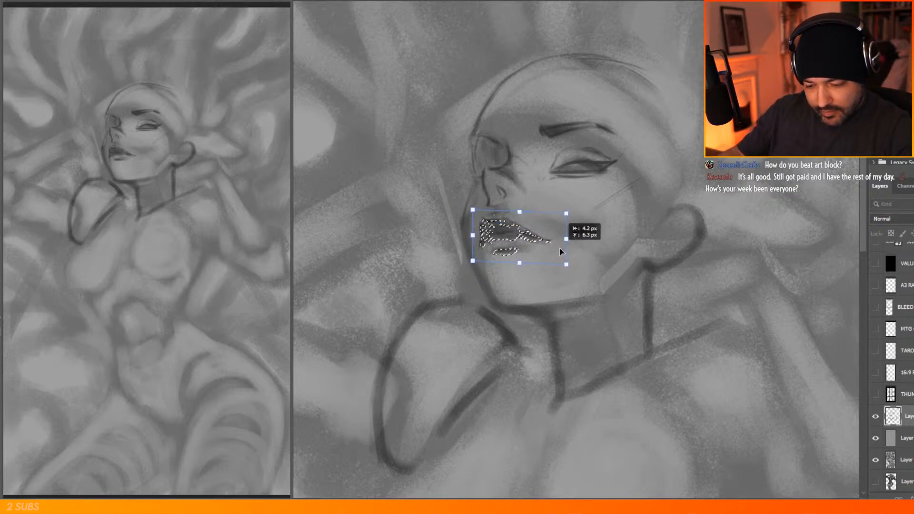
key(Return)
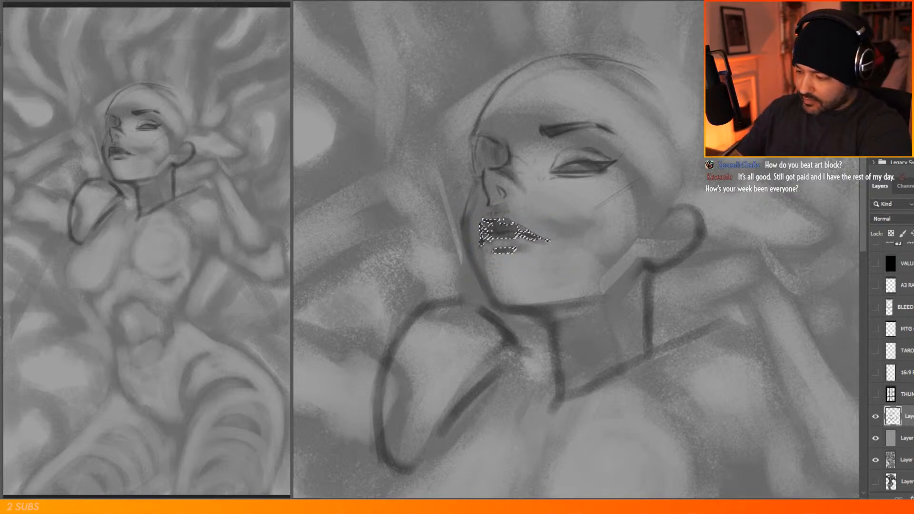
key(ctrl+d)
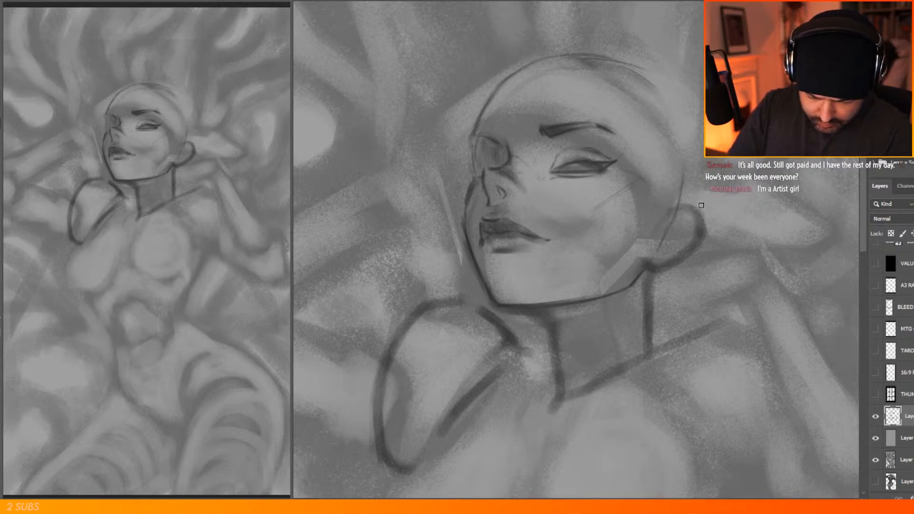
Step: Redraw the ear as a larger shape with a dark outer contour running down to the jaw
mouse_move(703, 200)
mouse_down()
mouse_move(683, 203)
mouse_move(665, 258)
mouse_move(660, 250)
mouse_move(667, 263)
mouse_move(704, 248)
mouse_move(689, 195)
mouse_move(712, 201)
mouse_move(716, 243)
mouse_move(669, 270)
mouse_move(720, 241)
mouse_move(696, 214)
mouse_move(700, 237)
mouse_move(690, 203)
mouse_move(667, 254)
mouse_move(682, 261)
mouse_move(704, 199)
mouse_move(671, 246)
mouse_move(689, 217)
mouse_up()
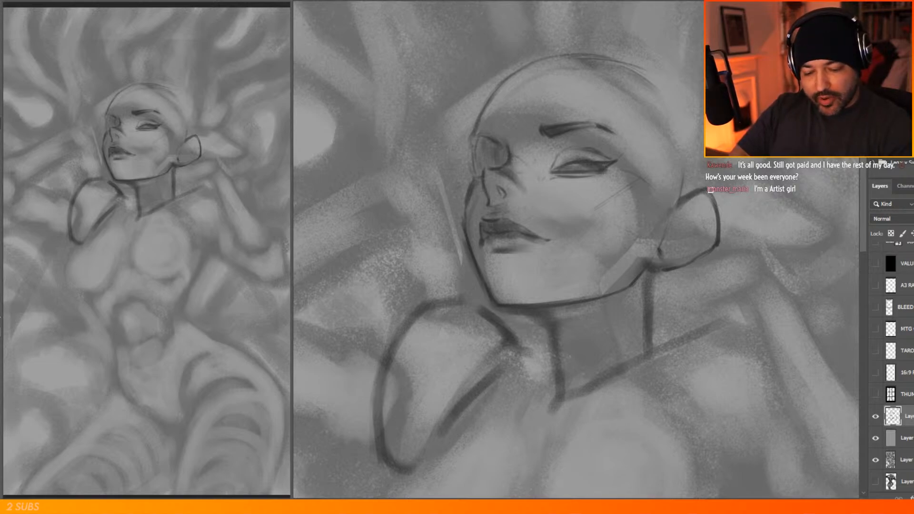
mouse_move(710, 192)
mouse_down()
mouse_move(724, 226)
mouse_move(720, 218)
mouse_move(711, 247)
mouse_move(727, 230)
mouse_move(719, 247)
mouse_move(735, 210)
mouse_move(720, 218)
mouse_move(707, 255)
mouse_up()
mouse_move(717, 229)
mouse_down()
mouse_move(708, 263)
mouse_move(708, 255)
mouse_move(657, 270)
mouse_up()
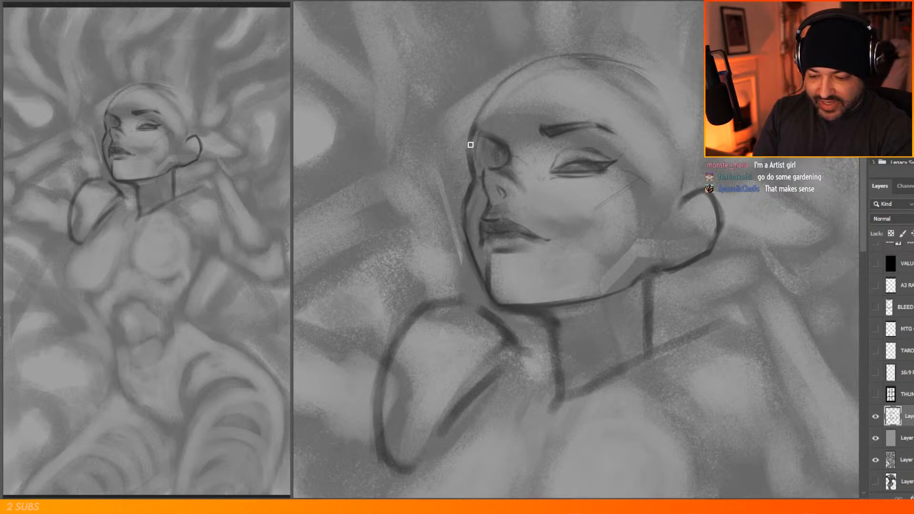
Step: Redraw the far forehead contour with a darker line from the eye socket up toward the crown
drag(480, 109, 495, 96)
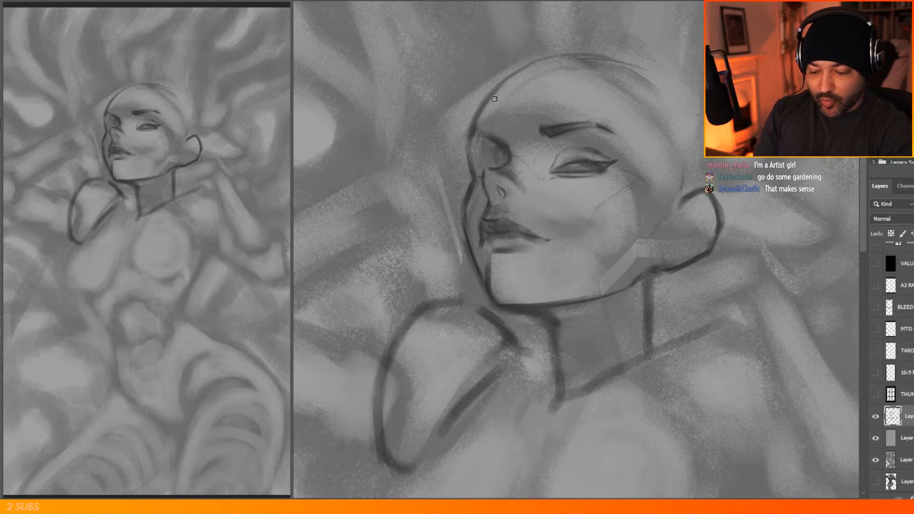
mouse_move(465, 144)
mouse_down()
mouse_move(469, 176)
mouse_move(470, 117)
mouse_move(493, 91)
mouse_up()
drag(475, 178, 477, 120)
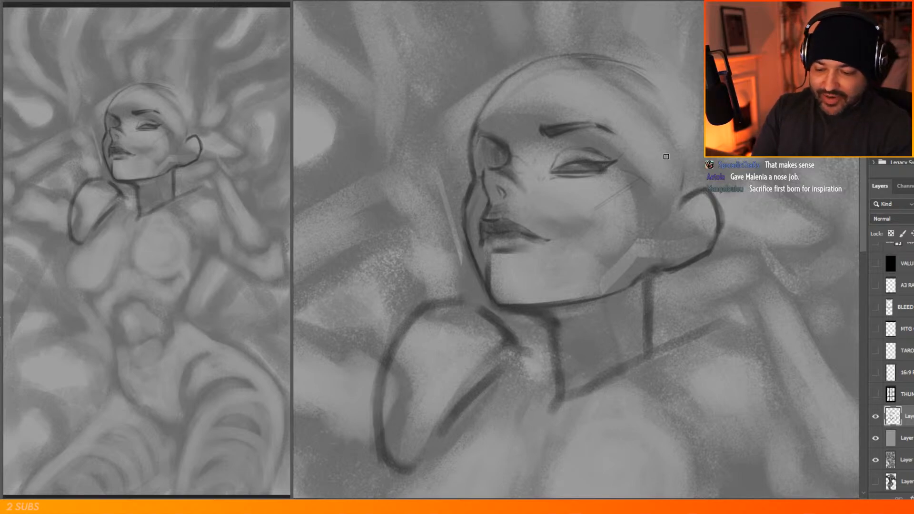
Step: Reduce the brush size, then lighten and refine the lines of the far brow and eye socket
right_click(589, 193)
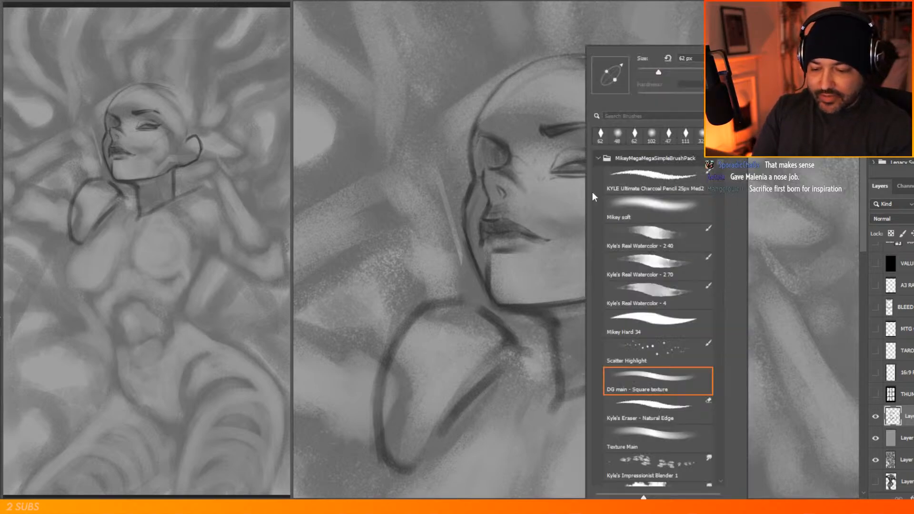
click(646, 71)
click(488, 169)
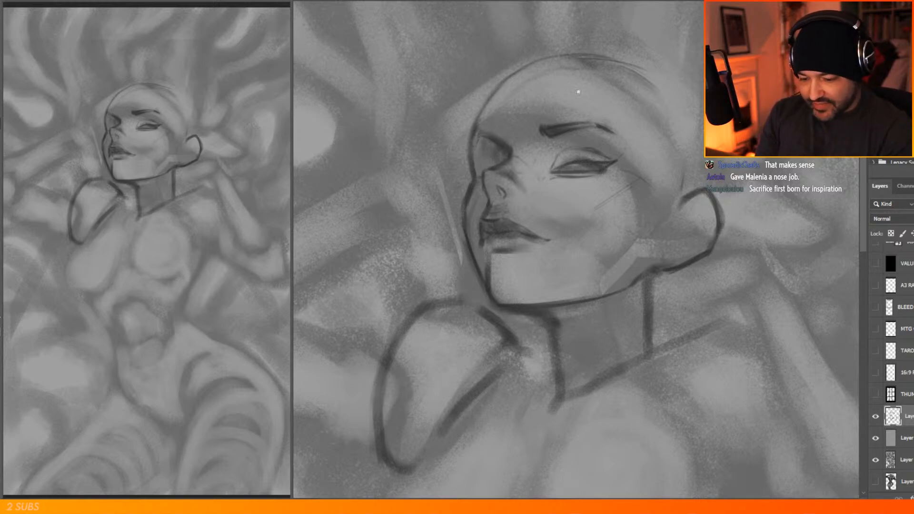
drag(505, 148, 497, 134)
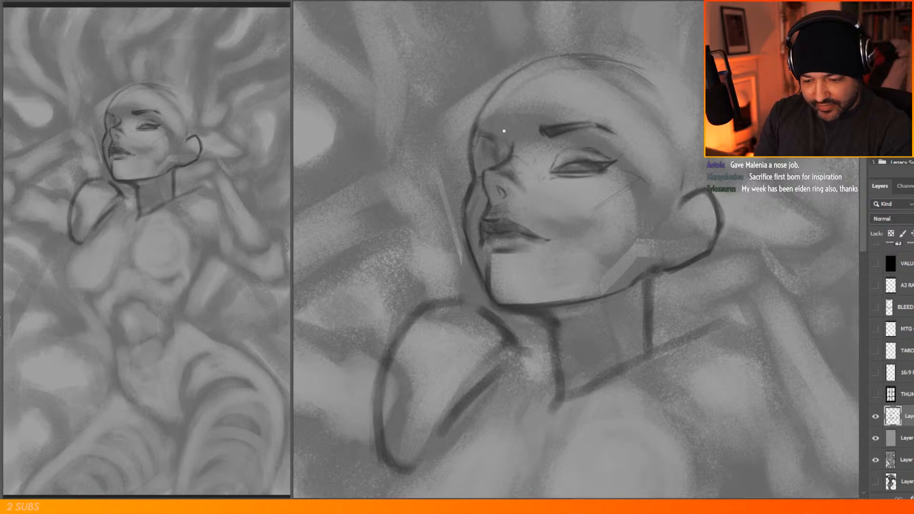
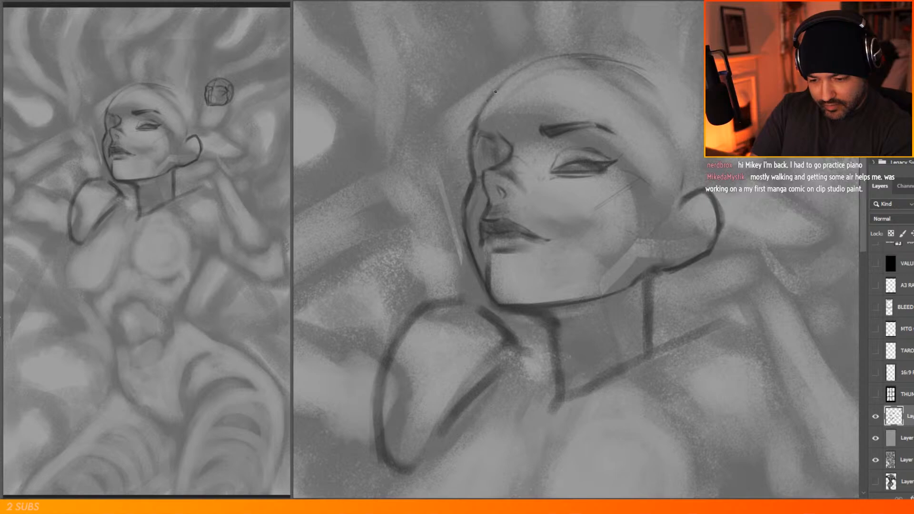
Step: Soften the loose lines at the back of the crown, and refine the far cheek contour down to the chin
mouse_move(615, 58)
mouse_down()
mouse_move(641, 73)
mouse_move(624, 65)
mouse_up()
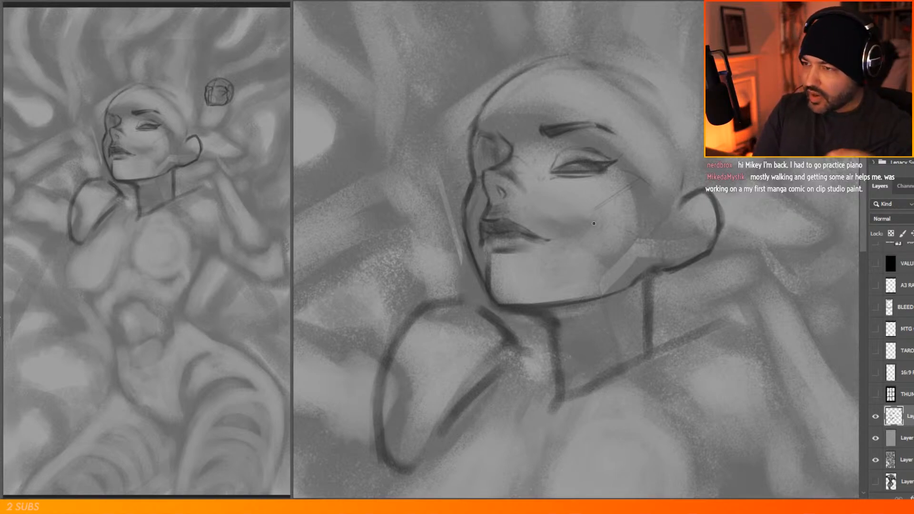
drag(472, 253, 483, 284)
drag(466, 228, 490, 302)
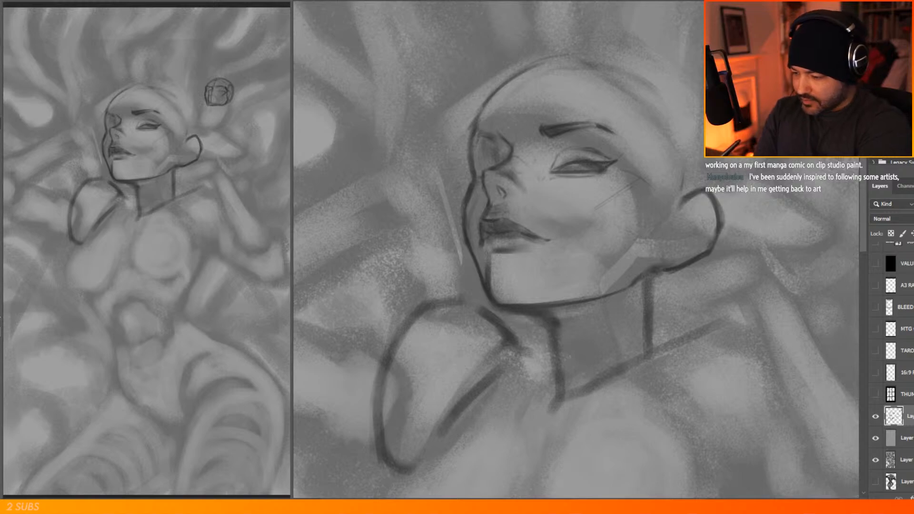
Step: Lasso the near eye, shift it slightly upward, and clear the selection
mouse_move(550, 156)
mouse_down()
mouse_move(549, 187)
mouse_move(608, 186)
mouse_up()
drag(614, 141, 618, 163)
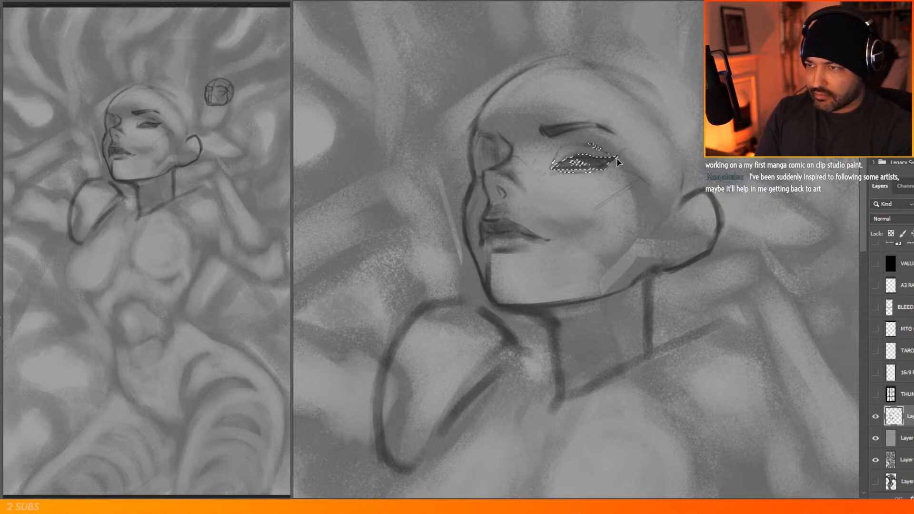
key(ctrl+d)
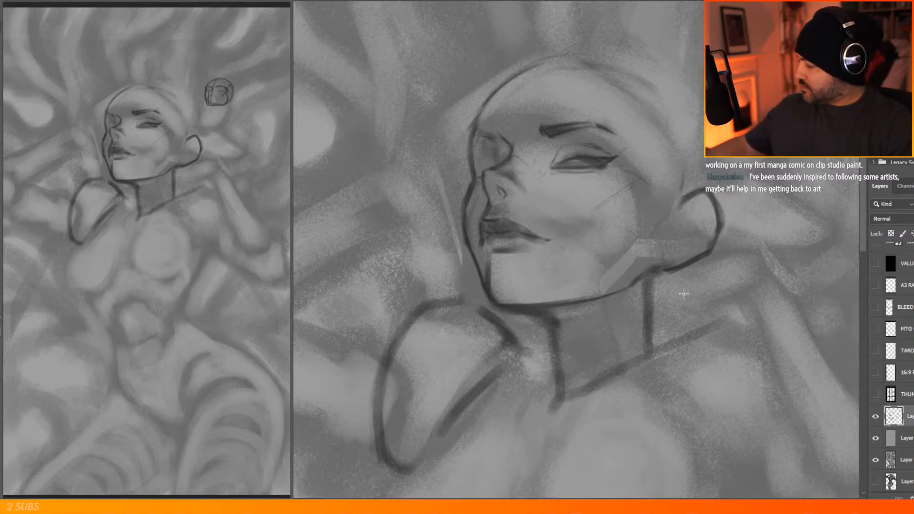
Step: Mirror the canvas, nudge the lassoed near eye and brow slightly toward the nose, clear the selection, and restore the view's orientation
key(ctrl+shift+h)
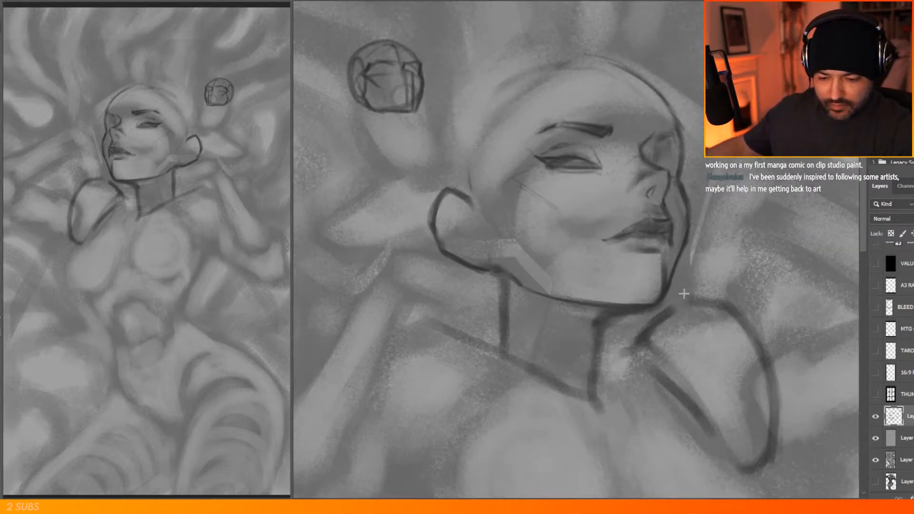
key(l)
mouse_move(621, 116)
mouse_down()
mouse_move(617, 156)
mouse_move(564, 184)
mouse_move(533, 104)
mouse_move(619, 116)
mouse_up()
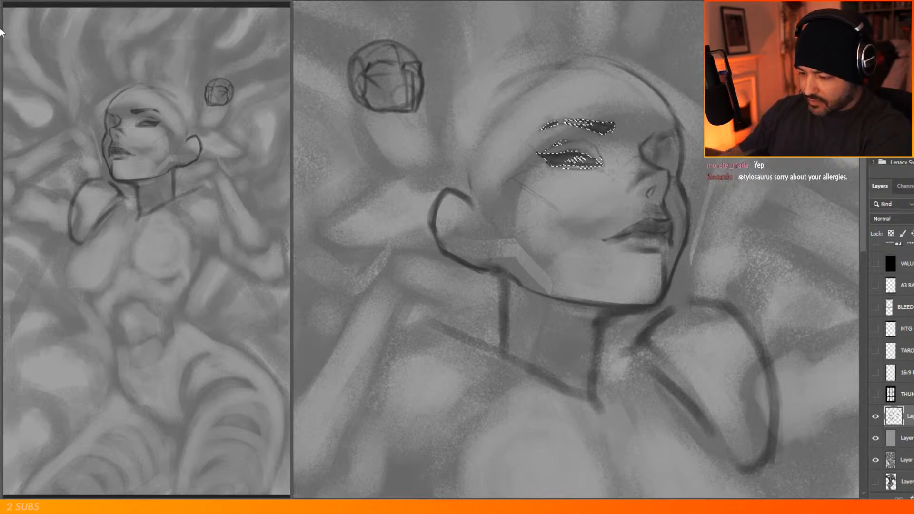
key(ctrl+d)
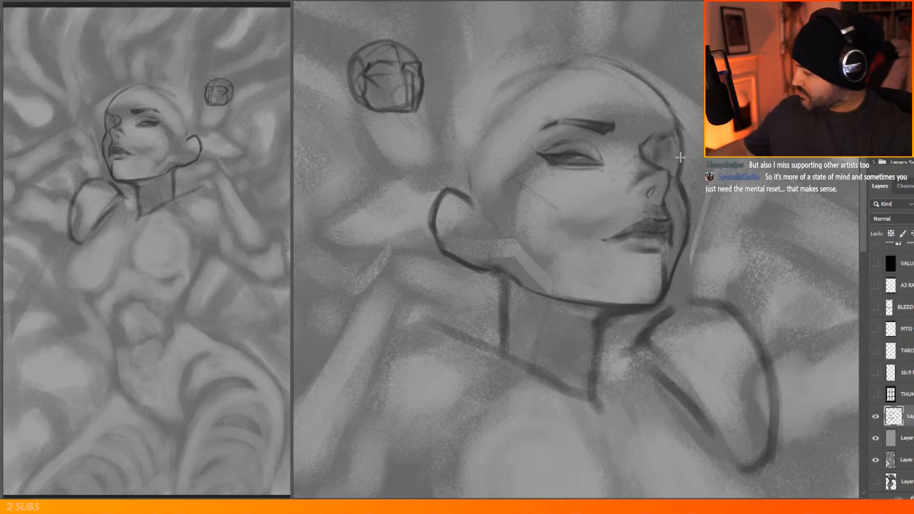
key(ctrl+shift+h)
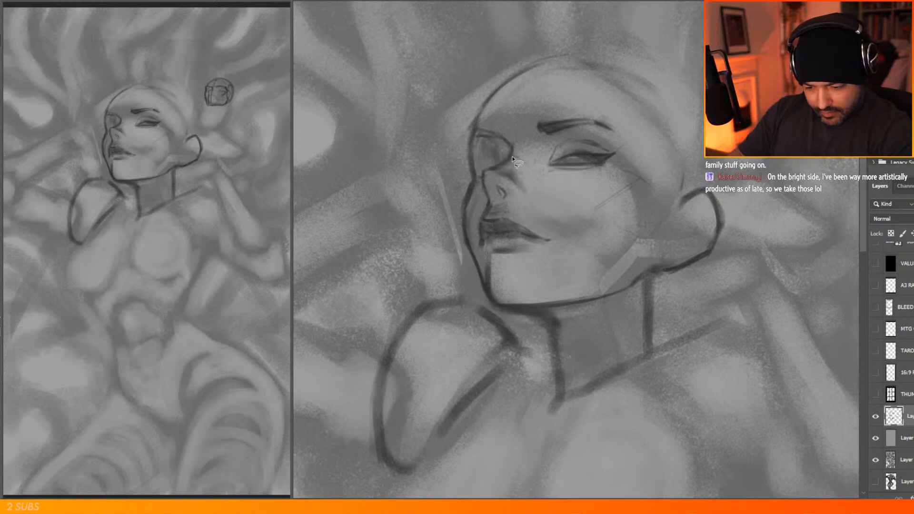
Step: Lasso the nose, adjust its placement slightly toward the far side of the face, and clear the selection
mouse_move(490, 166)
mouse_down()
mouse_move(482, 188)
mouse_move(488, 210)
mouse_move(532, 198)
mouse_up()
drag(520, 157, 519, 157)
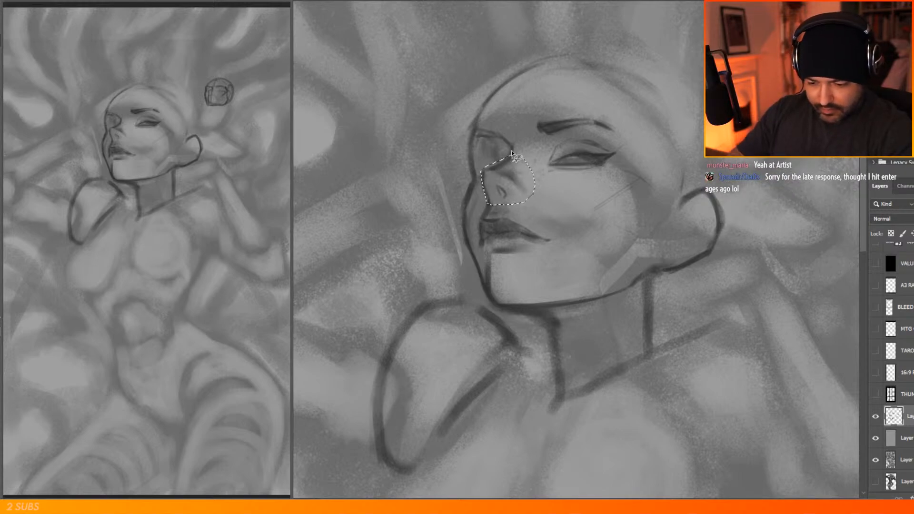
drag(528, 189, 526, 163)
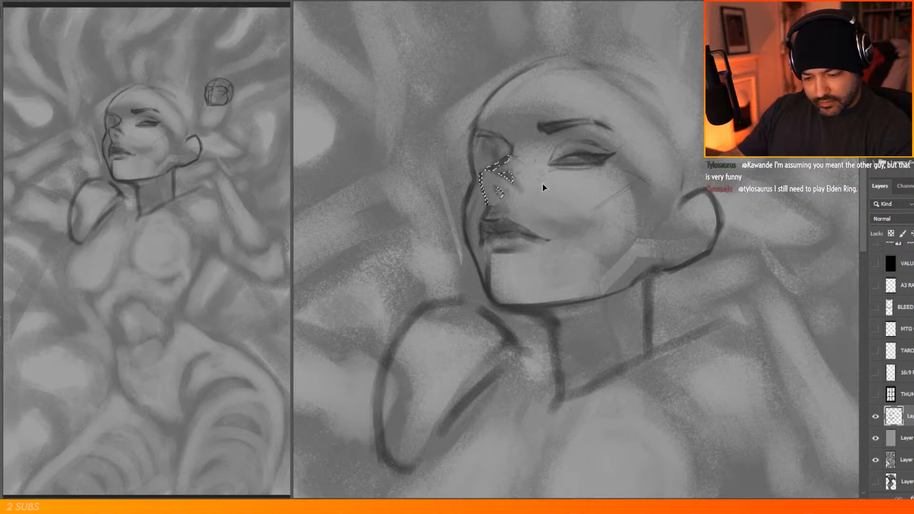
drag(545, 190, 539, 190)
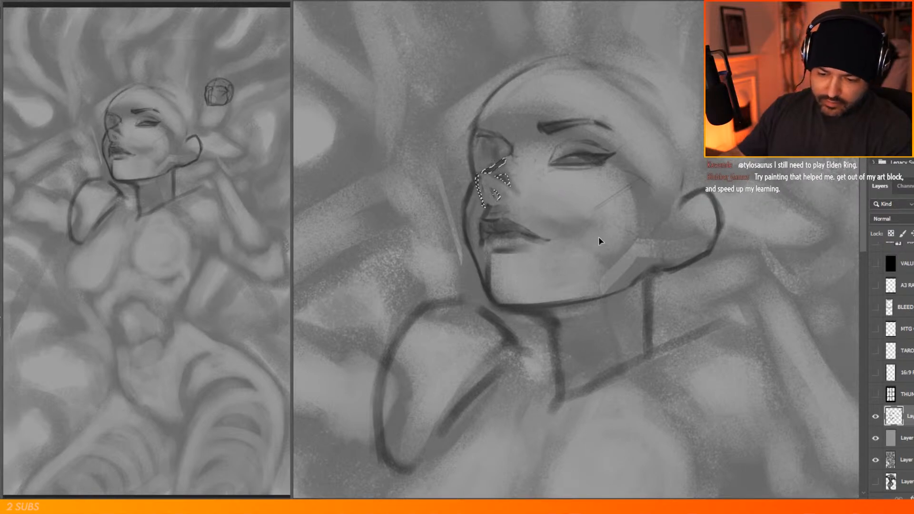
drag(541, 173, 538, 174)
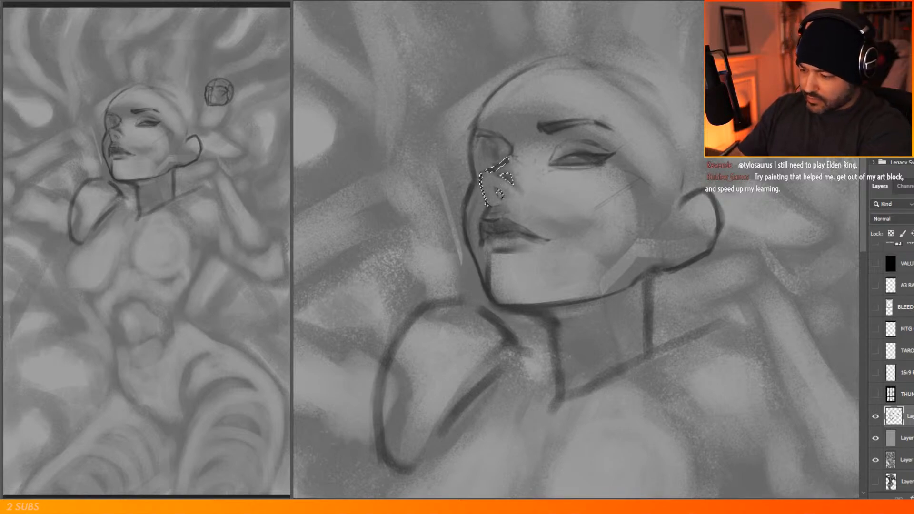
key(ctrl+d)
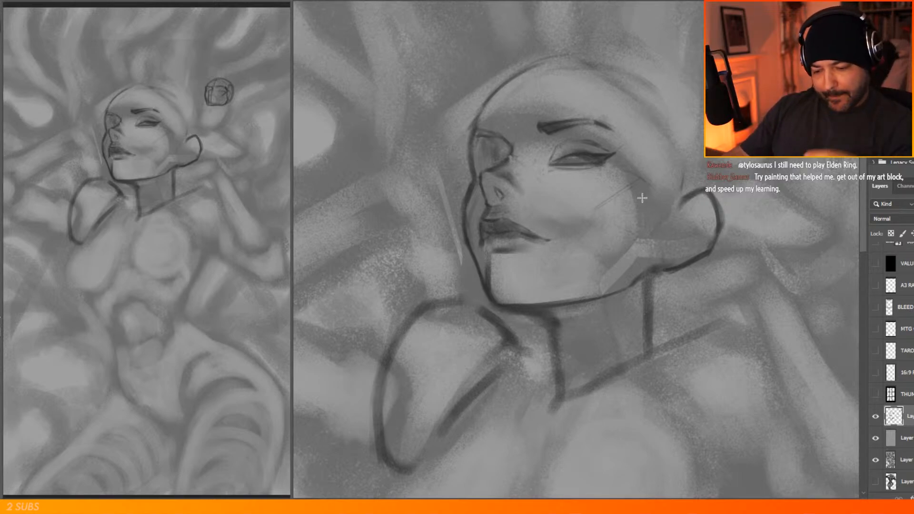
Step: Lasso the far eye socket and nose, nudge them slightly toward the far side of the face, and clear the selection
key(b)
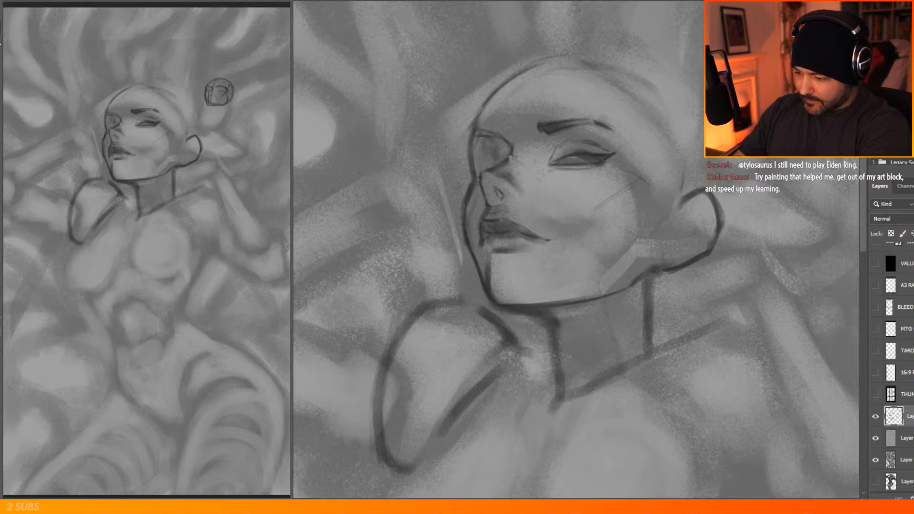
key(l)
drag(537, 192, 484, 203)
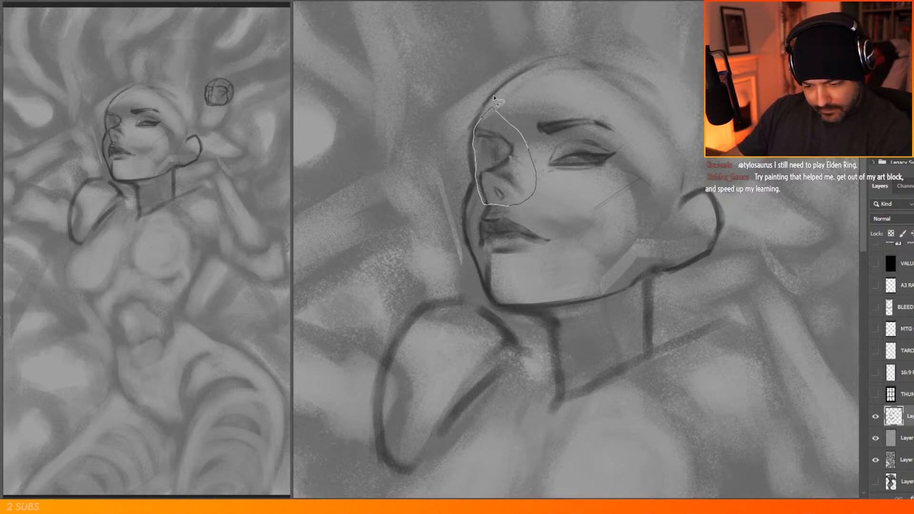
drag(495, 98, 496, 101)
drag(529, 172, 525, 170)
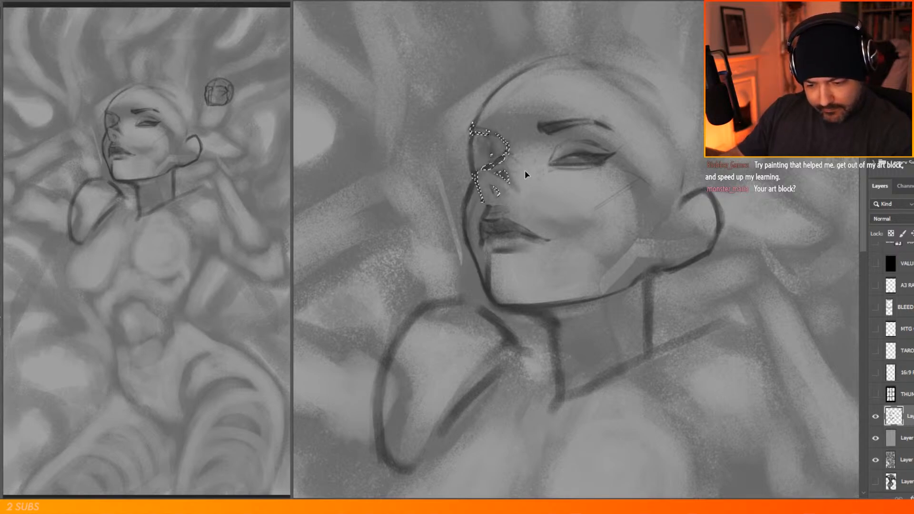
key(ctrl+d)
key(b)
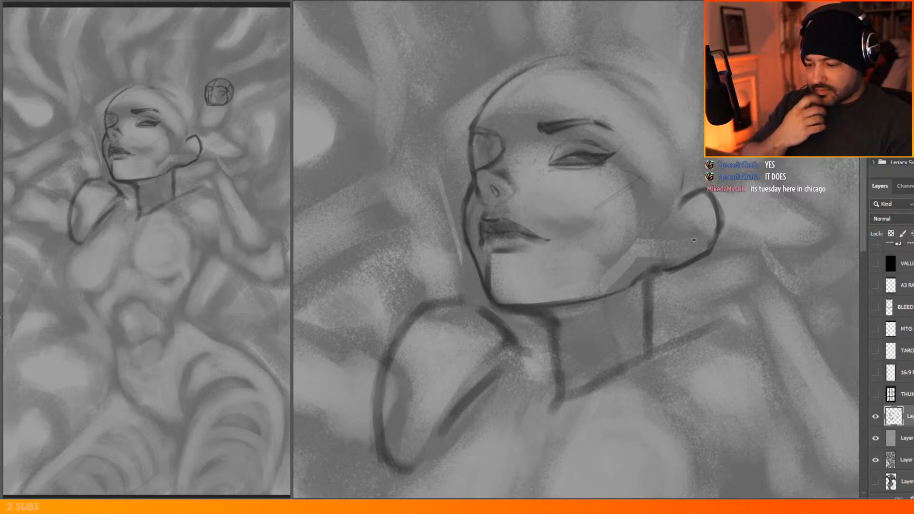
Step: Check the face in a mirrored view, restore the orientation, nudge the selected nose slightly, and clear the selection
key(ctrl+shift+h)
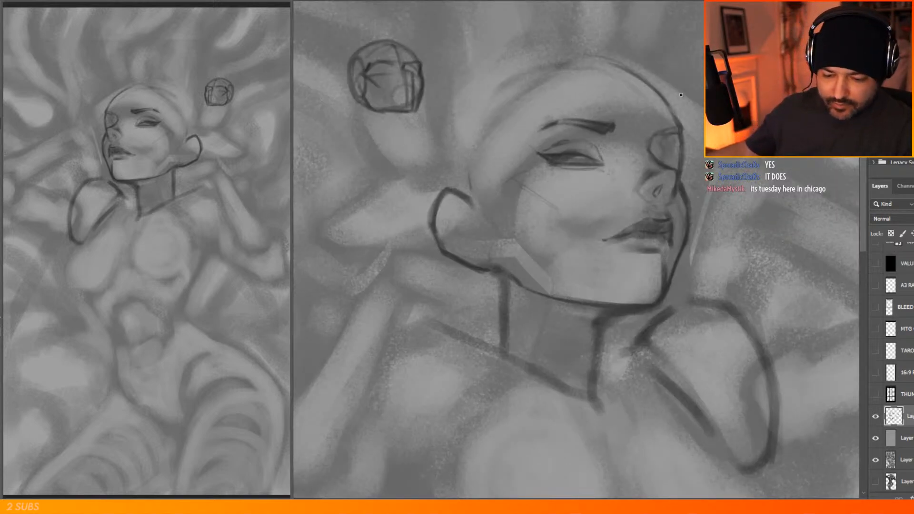
key(ctrl+shift+h)
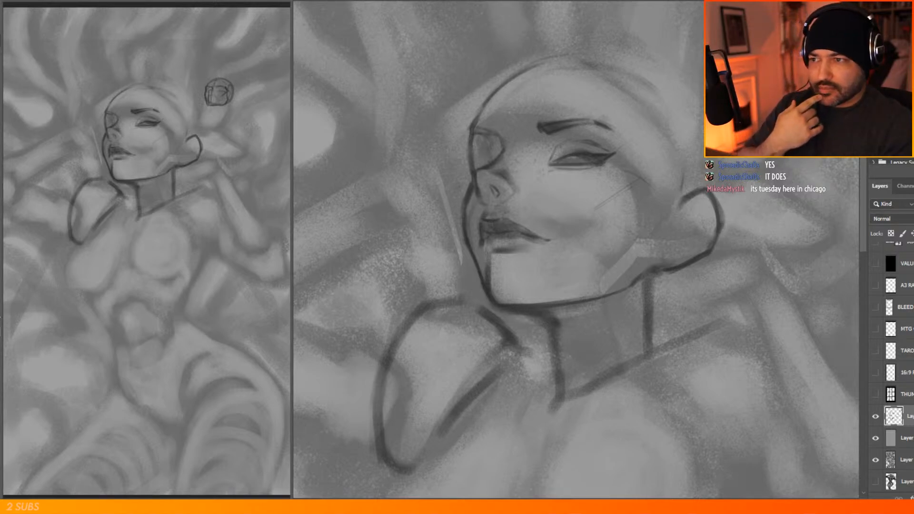
mouse_move(498, 137)
mouse_down()
mouse_move(473, 192)
mouse_move(529, 204)
mouse_move(513, 132)
mouse_move(526, 165)
mouse_up()
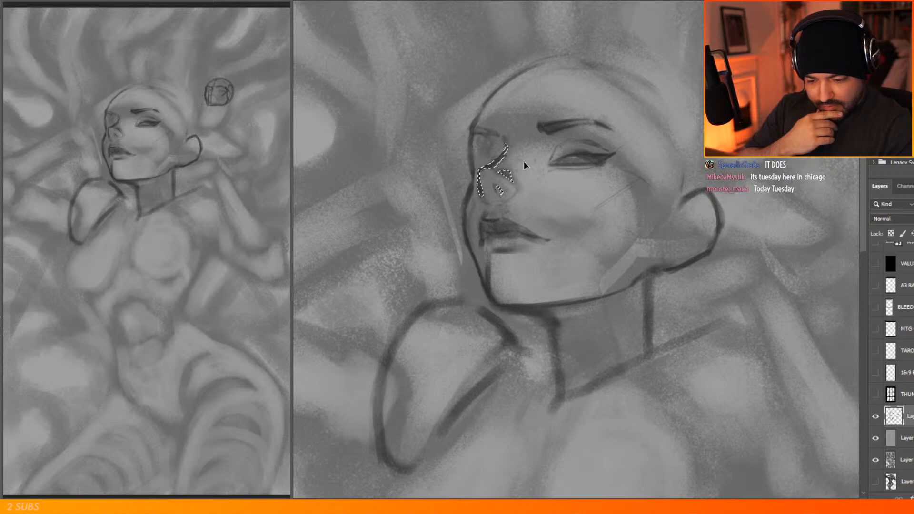
key(ctrl+d)
key(b)
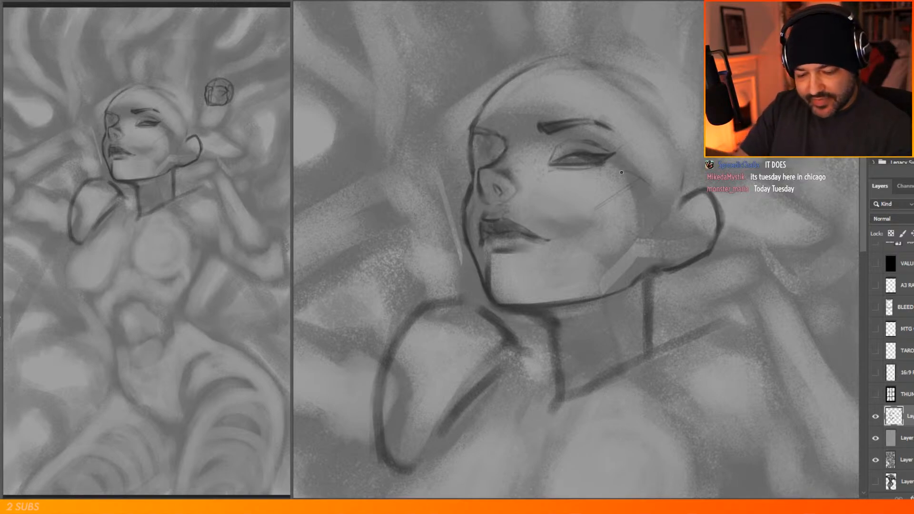
Step: Shade the hollow beneath the near cheekbone, the area under the chin and the inner ear with the DG main - Square texture brush
right_click(680, 110)
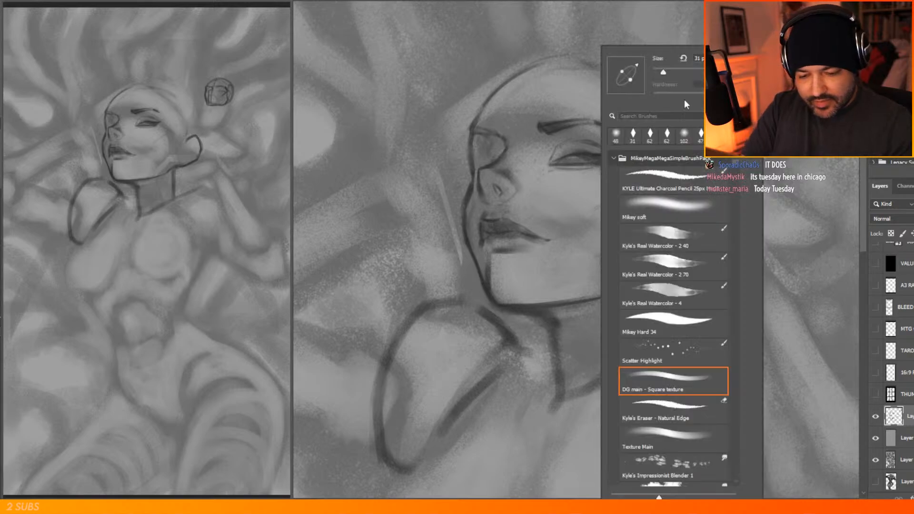
click(552, 185)
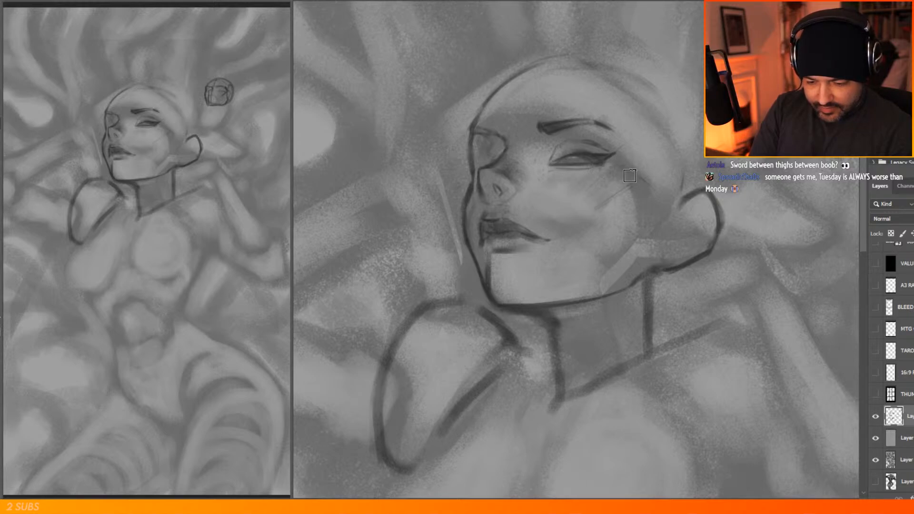
mouse_move(629, 180)
mouse_down()
mouse_move(607, 221)
mouse_move(651, 185)
mouse_move(621, 213)
mouse_move(650, 175)
mouse_move(626, 172)
mouse_move(639, 151)
mouse_up()
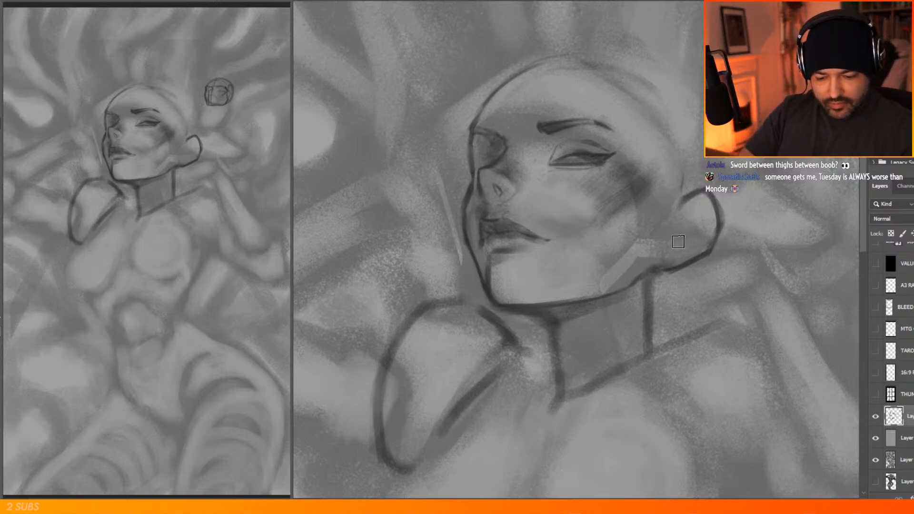
mouse_move(693, 239)
mouse_down()
mouse_move(696, 211)
mouse_move(690, 245)
mouse_move(702, 217)
mouse_move(688, 216)
mouse_move(697, 241)
mouse_up()
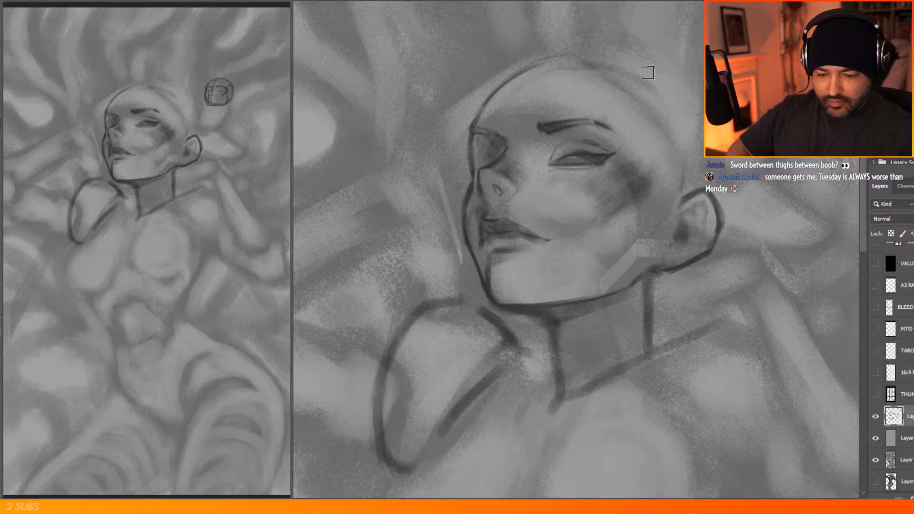
Step: Lasso the whole head, from crown to jaw and including the ear, and shift it slightly upward
scroll(657, 73, down, 6)
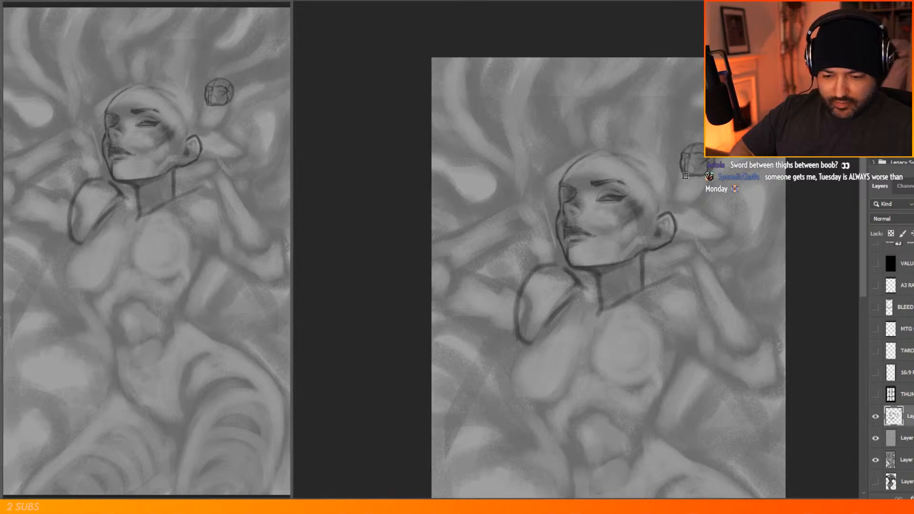
scroll(731, 184, up, 4)
scroll(730, 183, up, 1)
mouse_move(665, 125)
mouse_down()
mouse_move(642, 152)
mouse_move(674, 106)
mouse_move(659, 155)
mouse_move(693, 111)
mouse_move(653, 176)
mouse_move(692, 131)
mouse_move(682, 172)
mouse_move(635, 184)
mouse_up()
key(b)
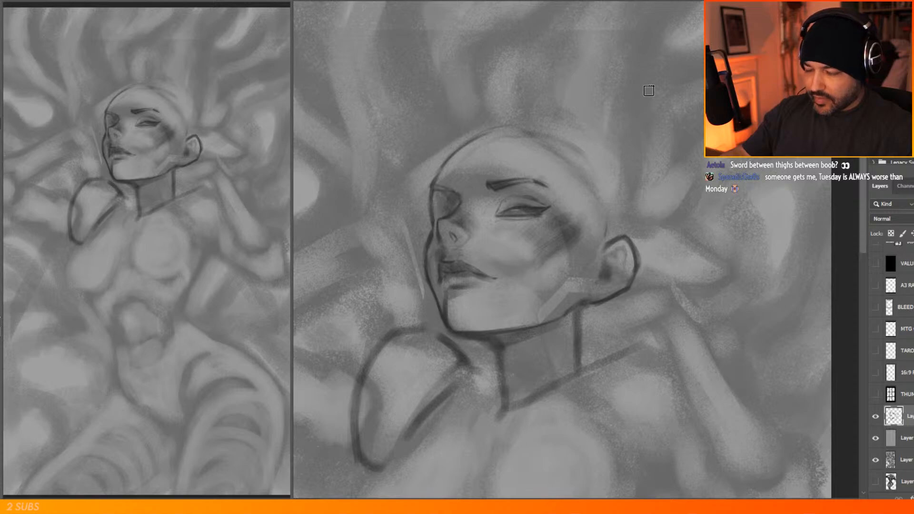
right_click(574, 253)
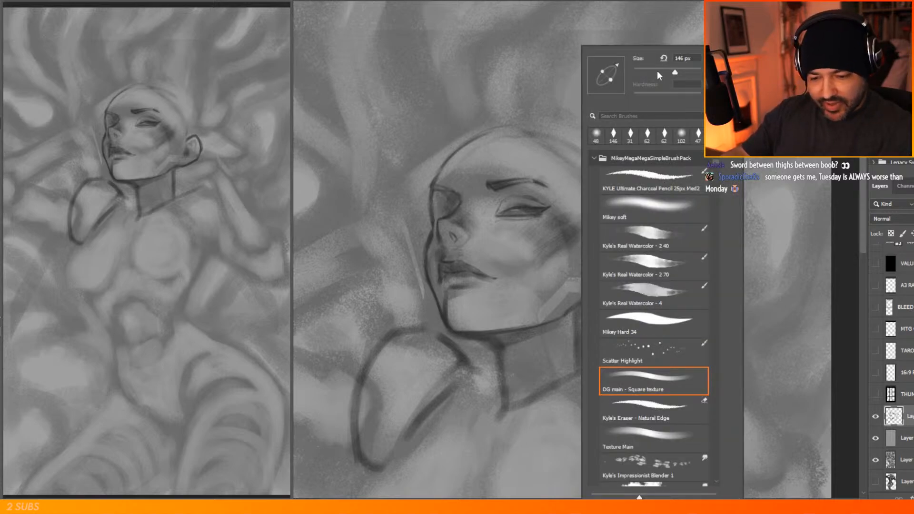
click(681, 23)
mouse_move(610, 128)
mouse_down()
mouse_move(662, 272)
mouse_move(595, 316)
mouse_up()
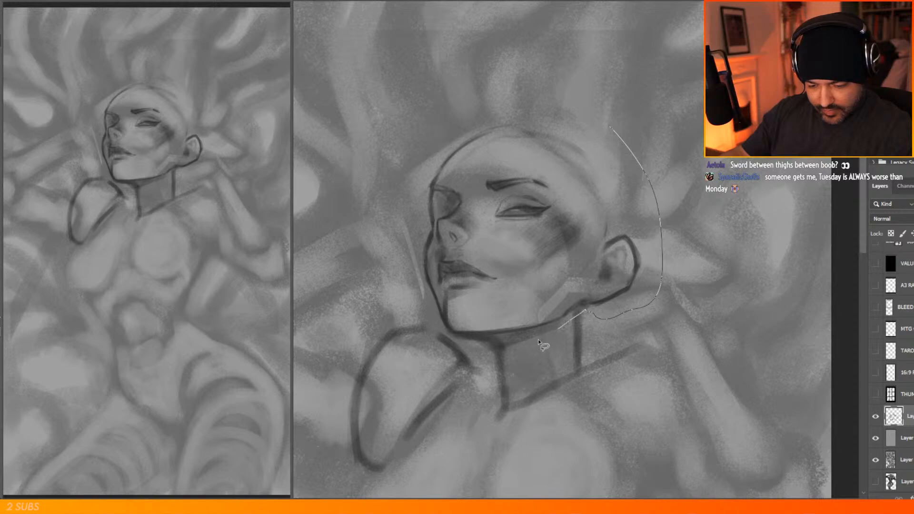
drag(409, 274, 493, 93)
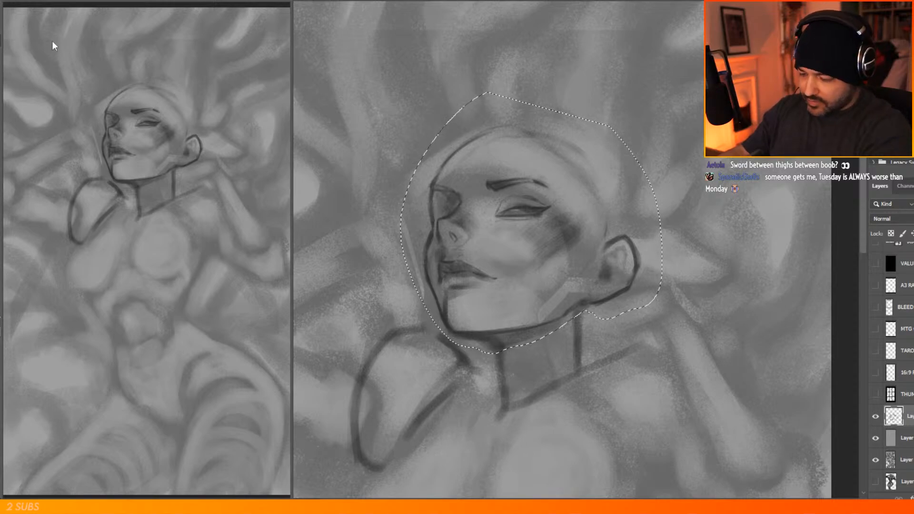
drag(588, 210, 588, 200)
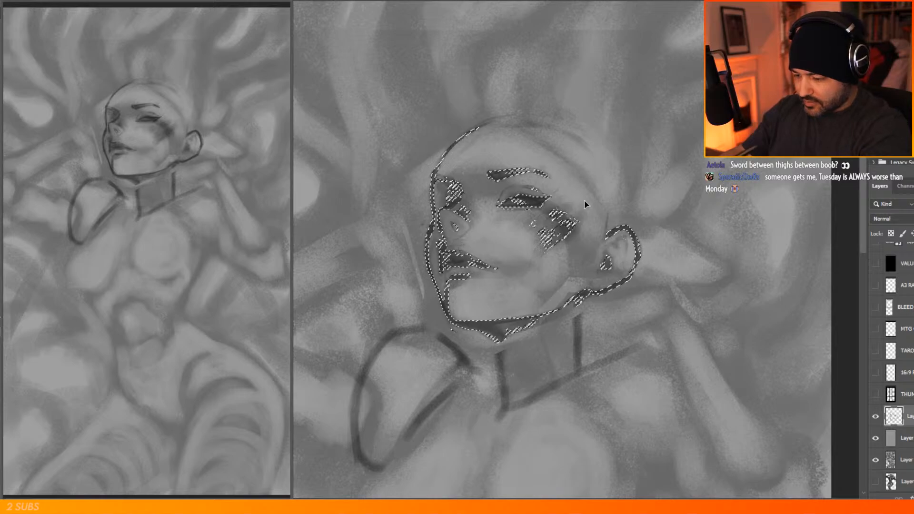
Step: Scale the selected head down slightly from its upper edge with a transform, apply it, and clear the selection
key(alt+e)
mouse_move(122, 209)
click(170, 221)
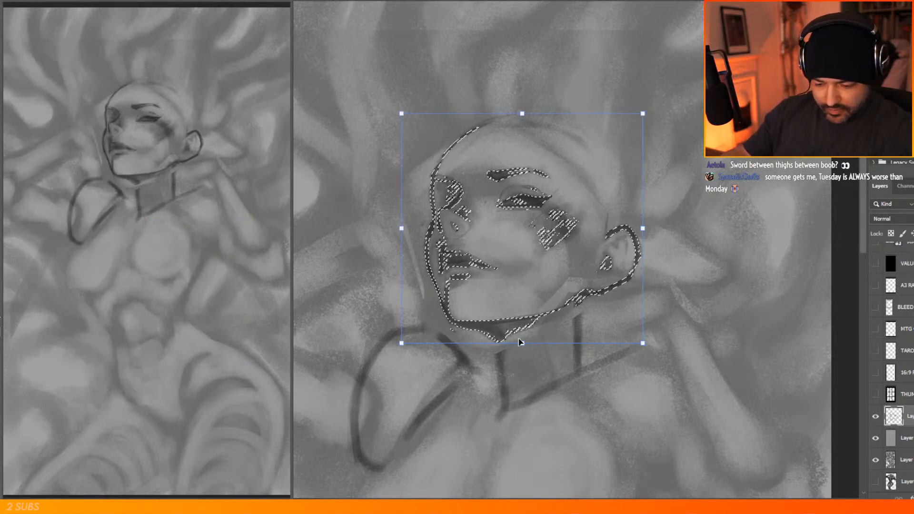
drag(522, 114, 522, 124)
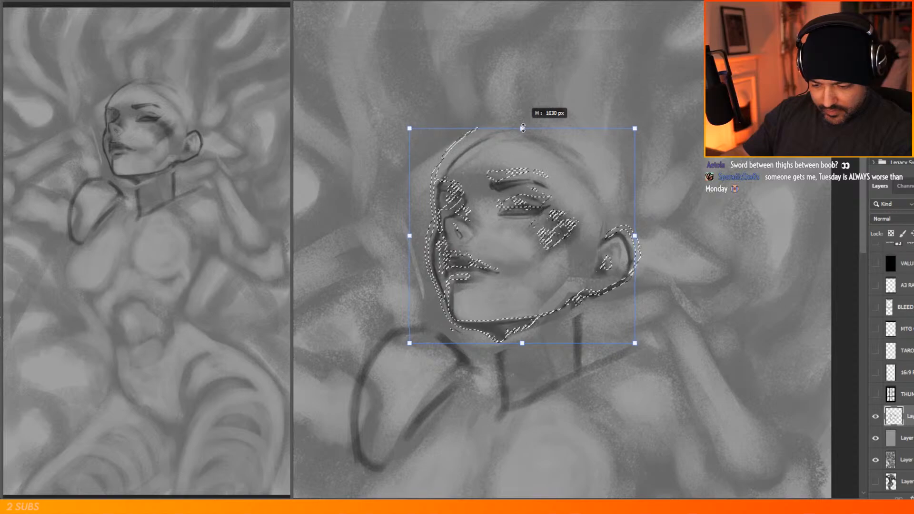
key(Return)
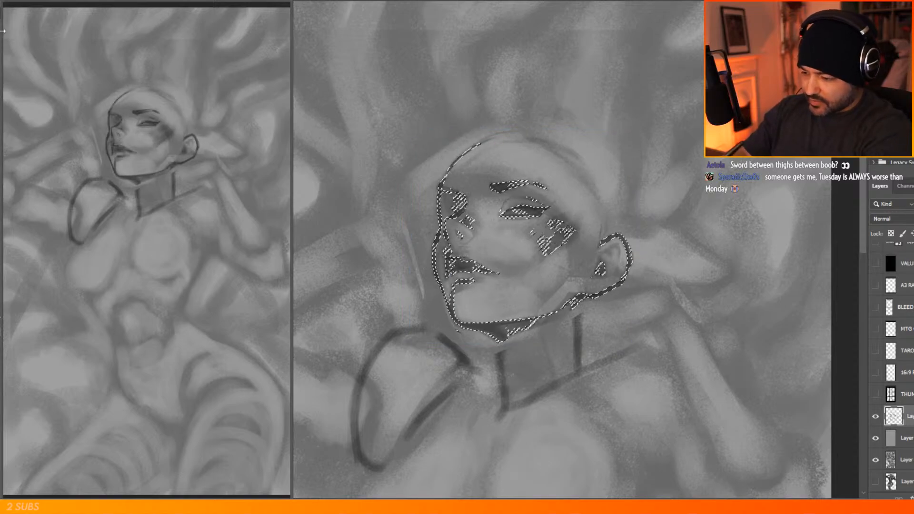
key(ctrl+d)
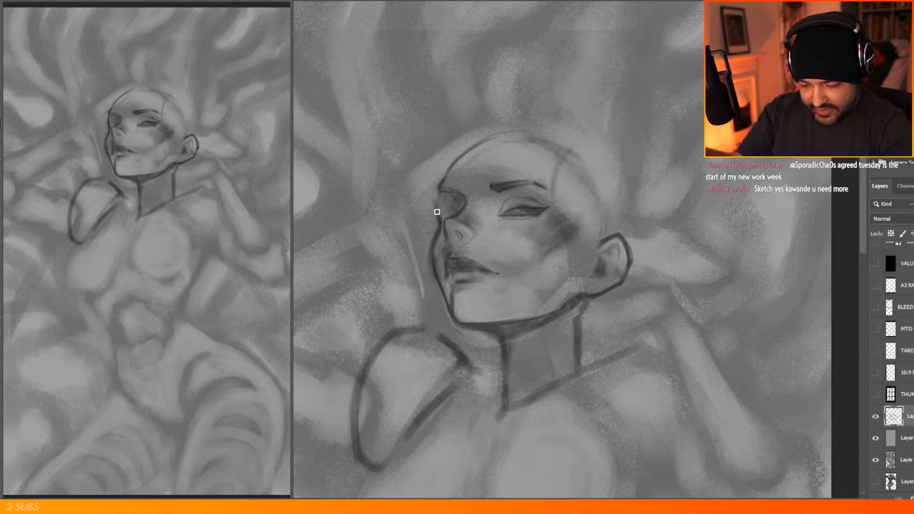
Step: Soften the far brow and forehead contour, and on a new layer sketch a hairline across the brow down to the ear
drag(435, 203, 449, 169)
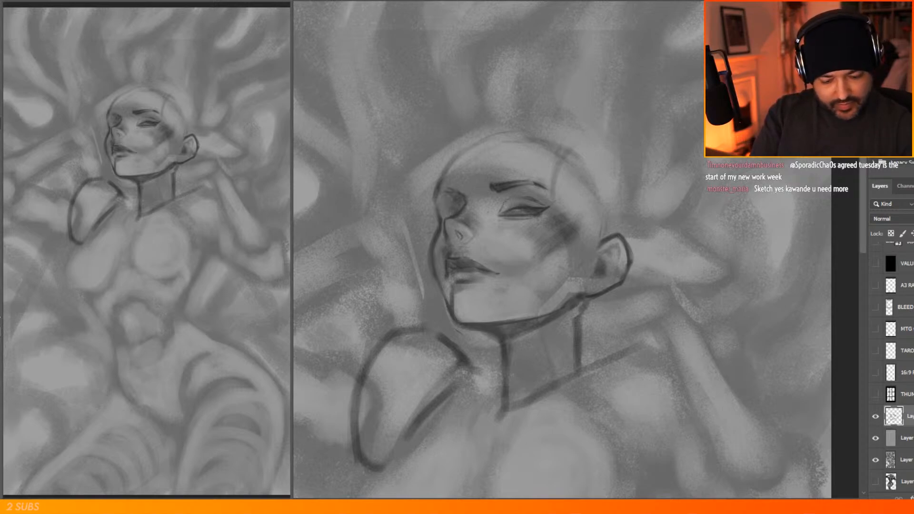
key(ctrl+shift+alt+n)
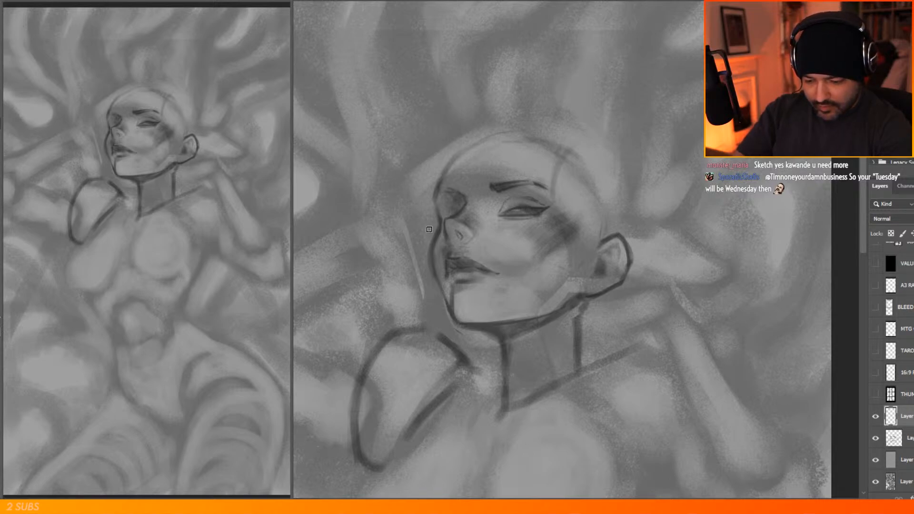
drag(413, 246, 406, 226)
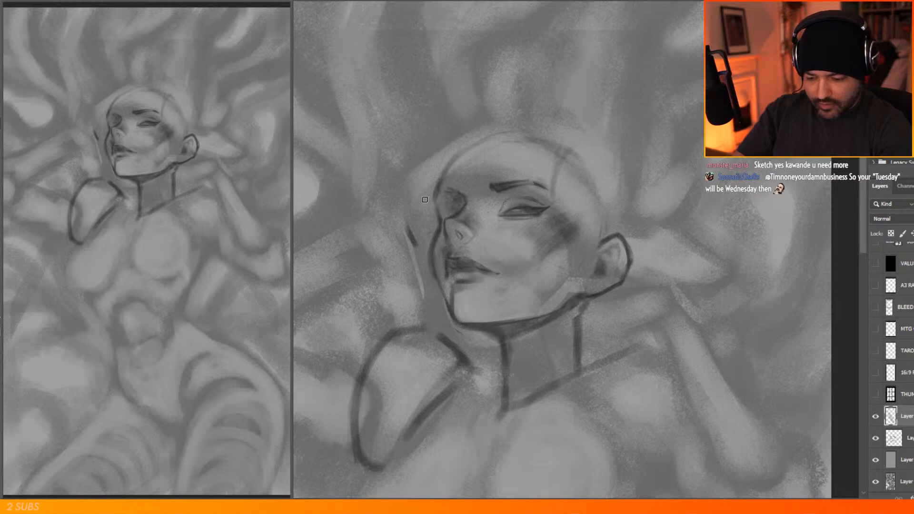
mouse_move(423, 180)
mouse_down()
mouse_move(504, 175)
mouse_move(463, 192)
mouse_move(544, 163)
mouse_move(483, 183)
mouse_move(522, 174)
mouse_move(546, 187)
mouse_up()
mouse_move(504, 178)
mouse_down()
mouse_move(557, 189)
mouse_move(518, 173)
mouse_move(553, 181)
mouse_up()
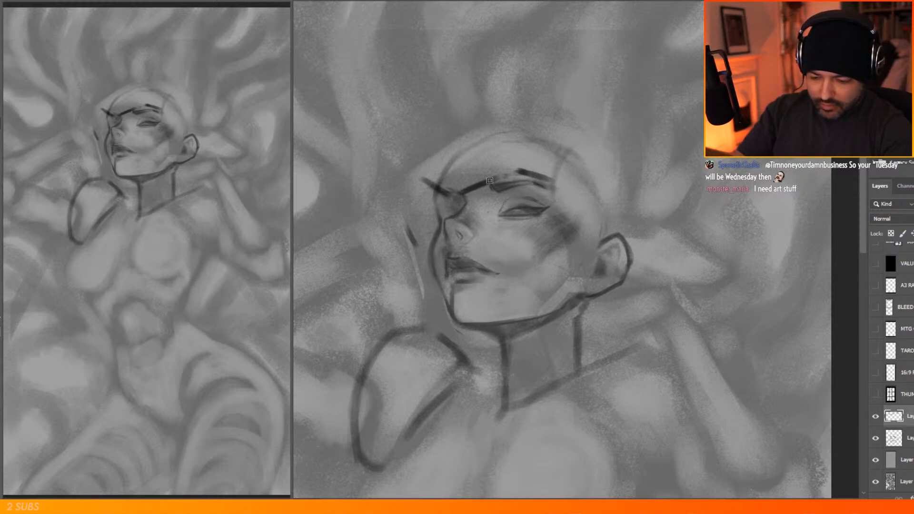
mouse_move(574, 202)
mouse_down()
mouse_move(597, 244)
mouse_move(567, 200)
mouse_move(613, 249)
mouse_up()
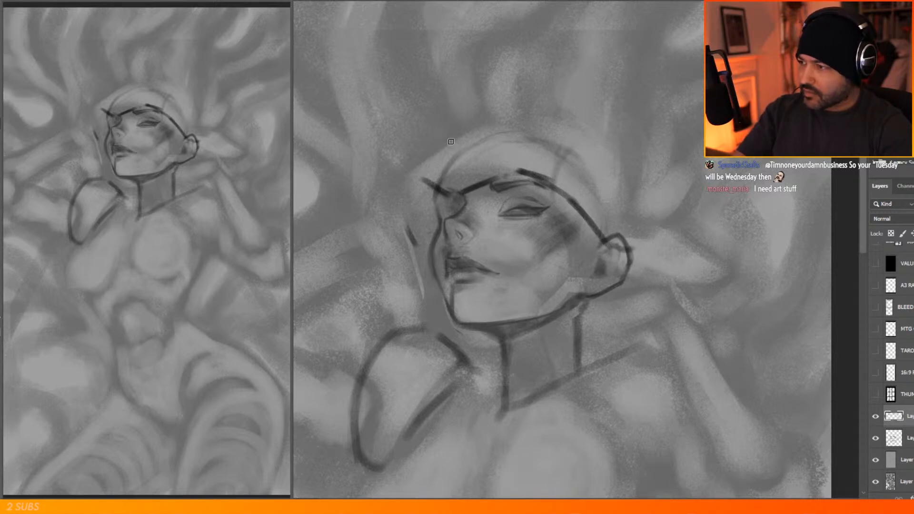
Step: Sketch a parting stroke rising from the brow, and outline the hair volume with broken strokes over the crown and beside the far cheek
mouse_move(448, 190)
mouse_down()
mouse_move(464, 192)
mouse_move(440, 188)
mouse_move(477, 111)
mouse_up()
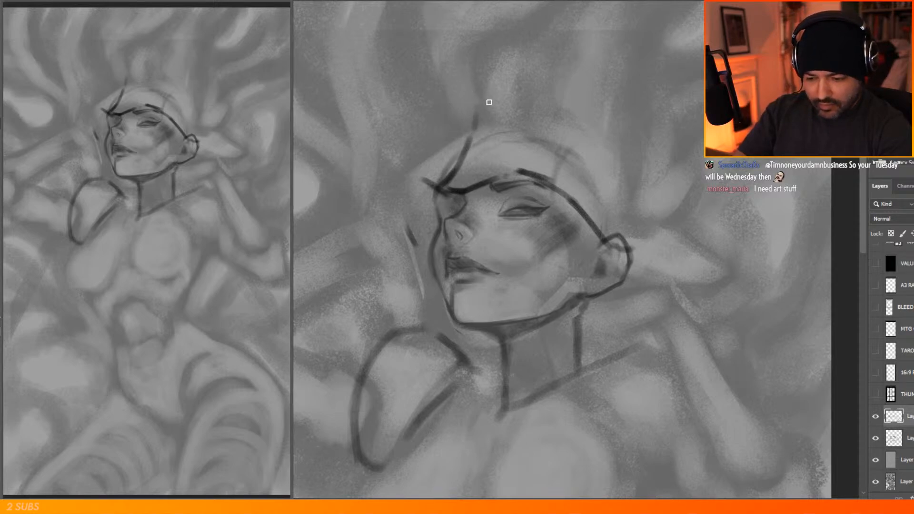
drag(472, 137, 486, 108)
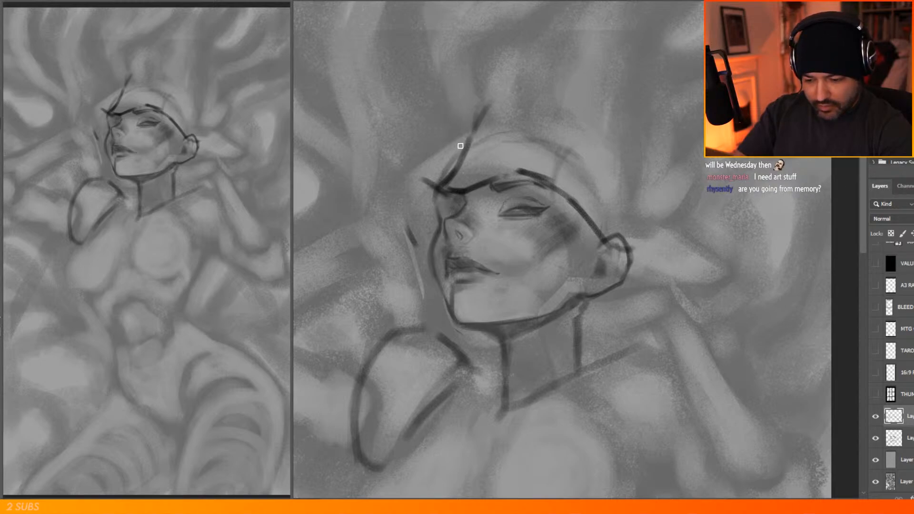
mouse_move(473, 131)
mouse_down()
mouse_move(513, 119)
mouse_move(559, 125)
mouse_move(669, 240)
mouse_up()
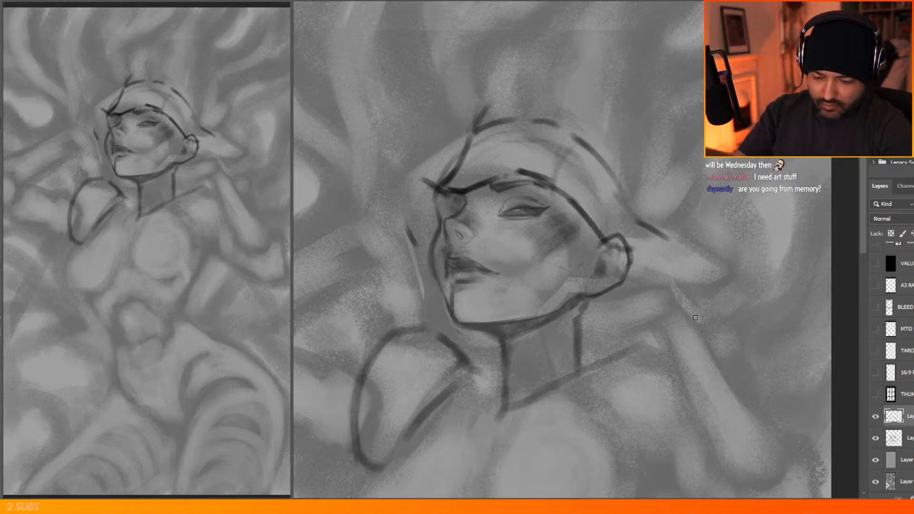
mouse_move(467, 126)
mouse_down()
mouse_move(439, 147)
mouse_move(433, 135)
mouse_move(422, 161)
mouse_up()
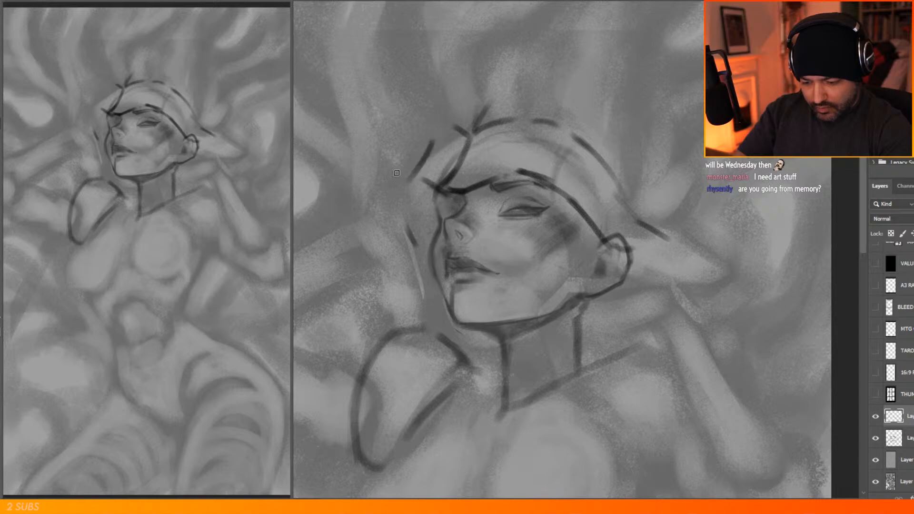
drag(469, 136, 445, 129)
drag(404, 189, 418, 173)
drag(400, 221, 416, 248)
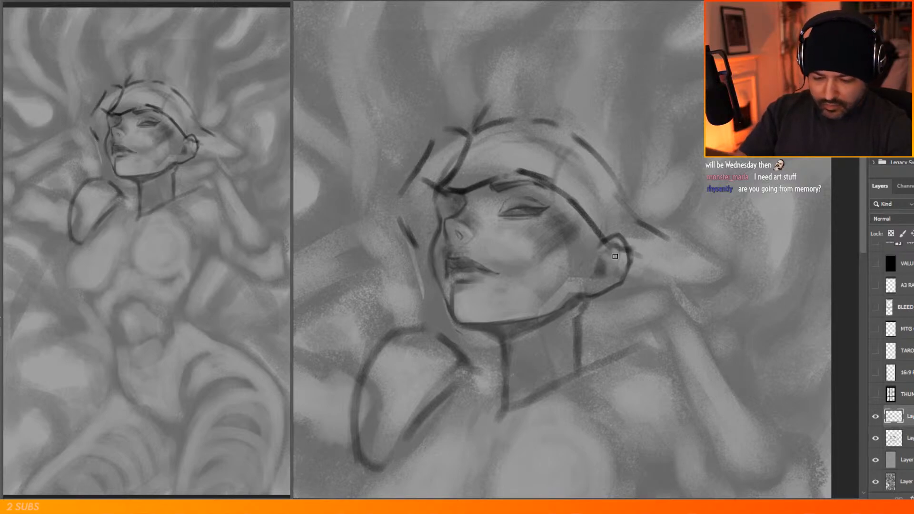
Step: Sketch side locks falling from the temple in front of the ear, past the jaw and onto the neck
drag(594, 224, 620, 268)
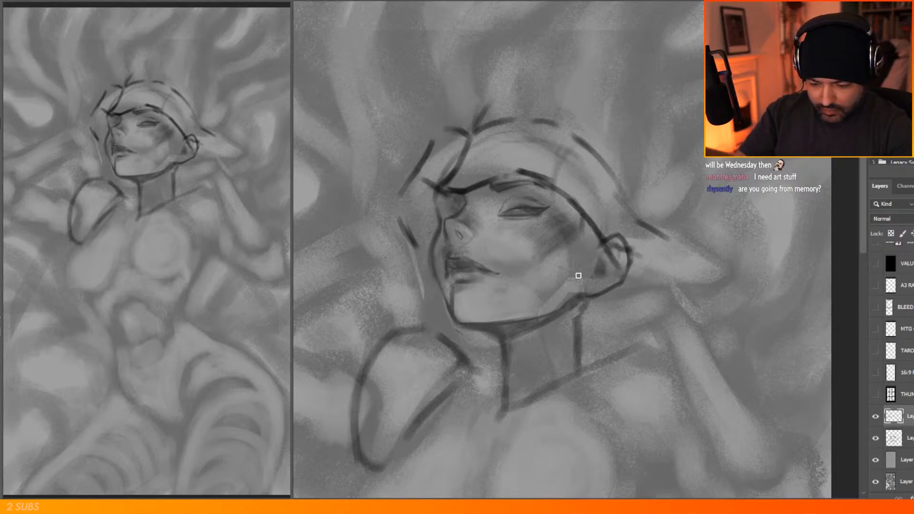
drag(578, 211, 582, 243)
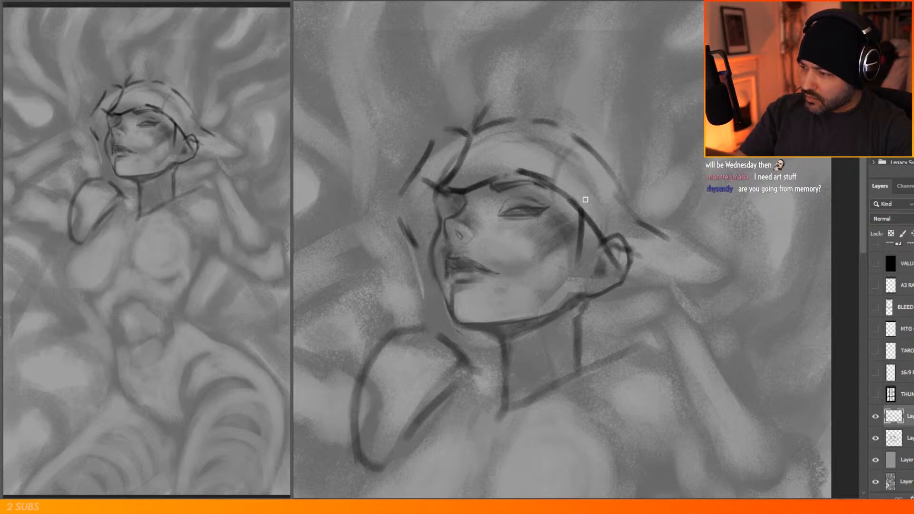
mouse_move(580, 212)
mouse_down()
mouse_move(582, 236)
mouse_move(562, 267)
mouse_up()
mouse_move(583, 231)
mouse_down()
mouse_move(563, 271)
mouse_move(552, 342)
mouse_up()
drag(555, 292, 555, 360)
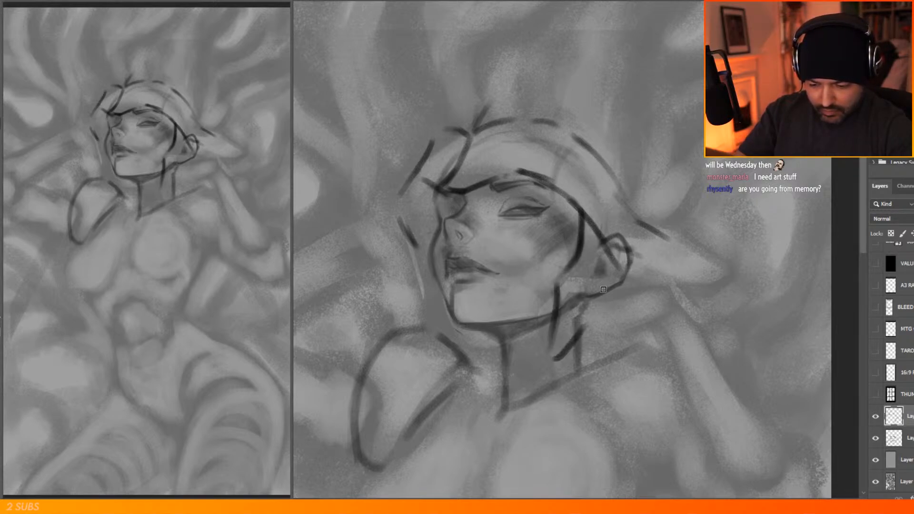
Step: Sketch a lock behind the ear down to the neck, and extend the outline beside the far cheek to a corner at the shoulder
drag(591, 321, 606, 244)
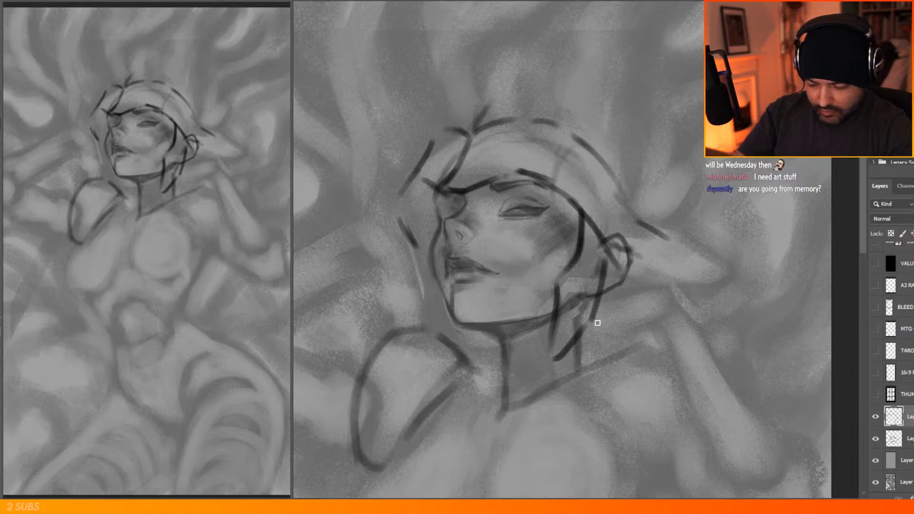
mouse_move(424, 316)
mouse_down()
mouse_move(422, 292)
mouse_move(432, 342)
mouse_up()
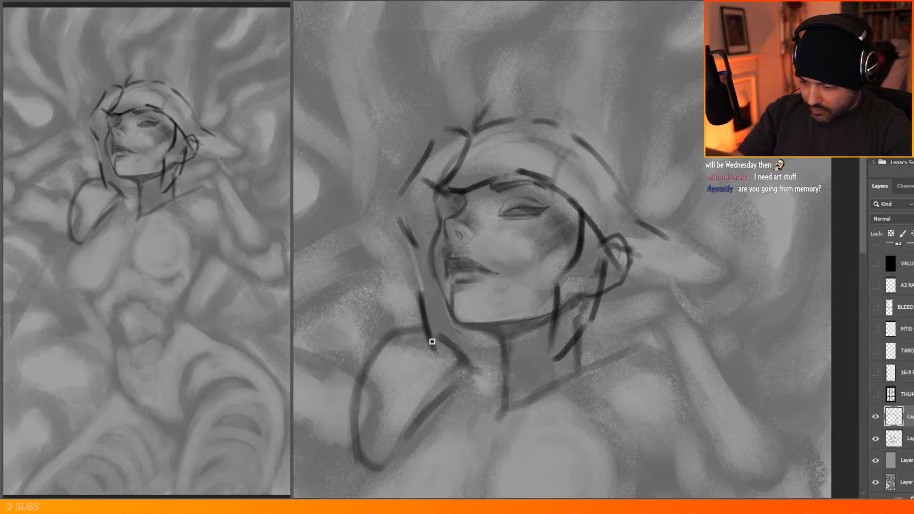
drag(422, 288, 430, 274)
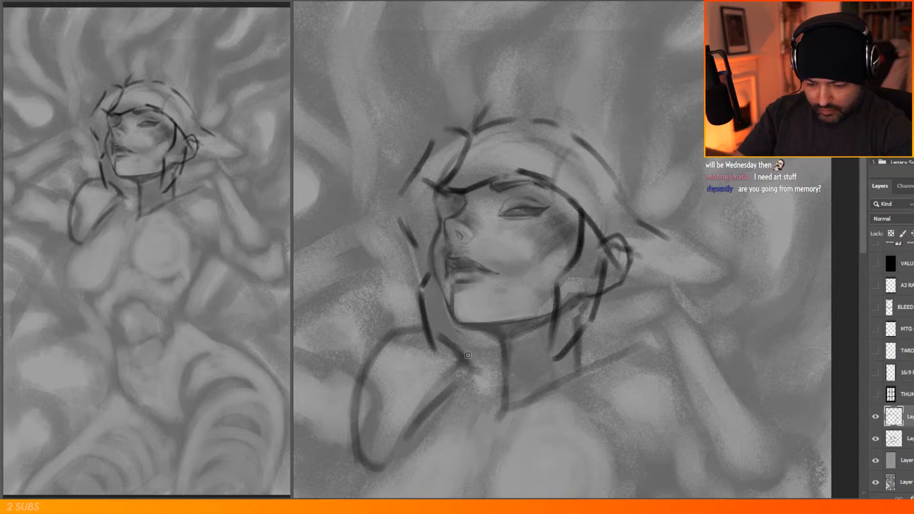
drag(441, 357, 453, 348)
key(e)
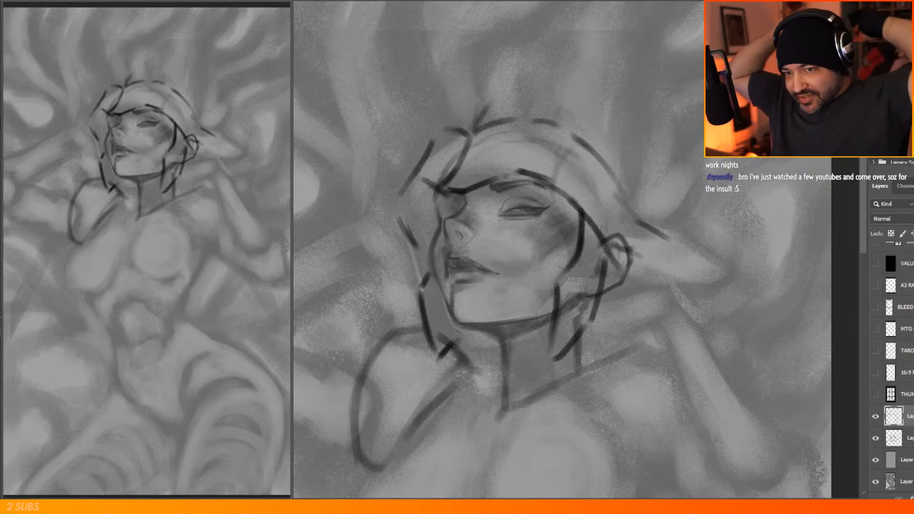
Step: Look over the reference board of skeletons, fungi, figure poses and red-haired characters, and return to the canvas
drag(913, 2, 479, 2)
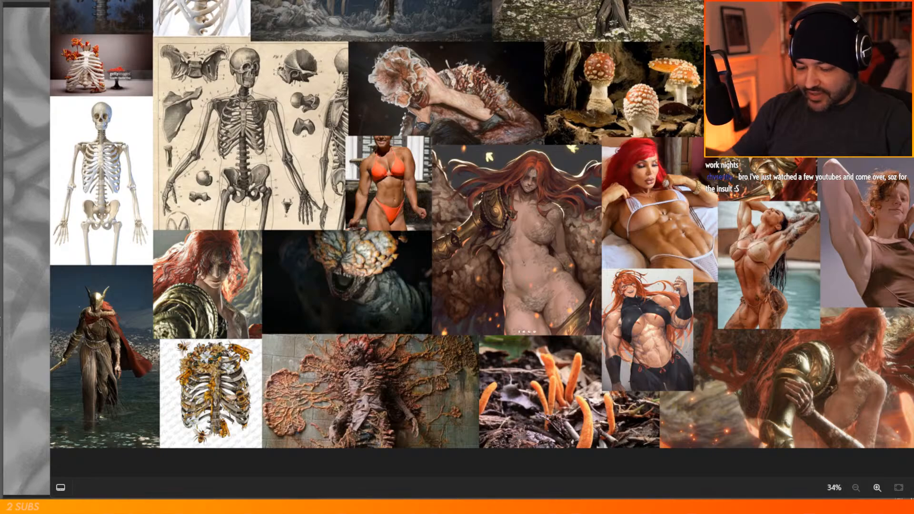
drag(479, 2, 714, 0)
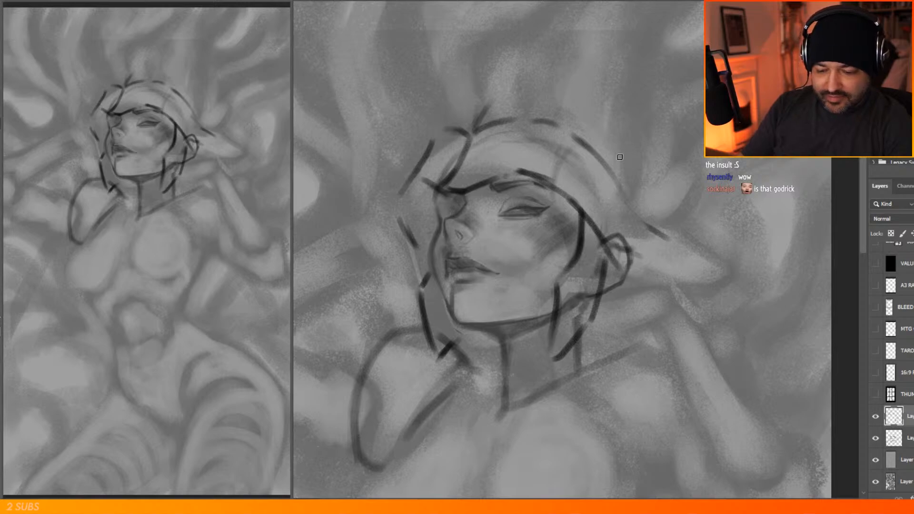
Step: Extend the outline beside the far brow, and shift the hair sketch slightly outward past the far cheek
drag(414, 183, 402, 211)
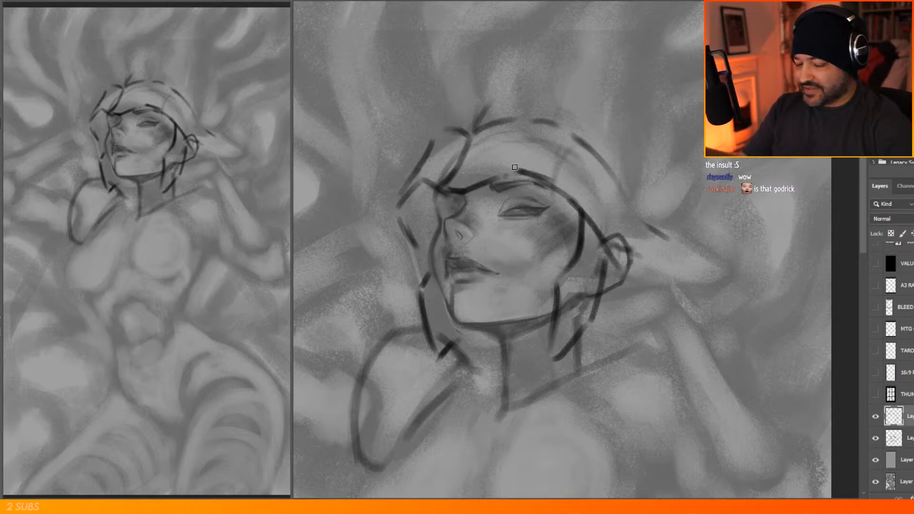
mouse_move(675, 147)
mouse_down()
mouse_move(676, 161)
mouse_move(662, 156)
mouse_move(660, 171)
mouse_up()
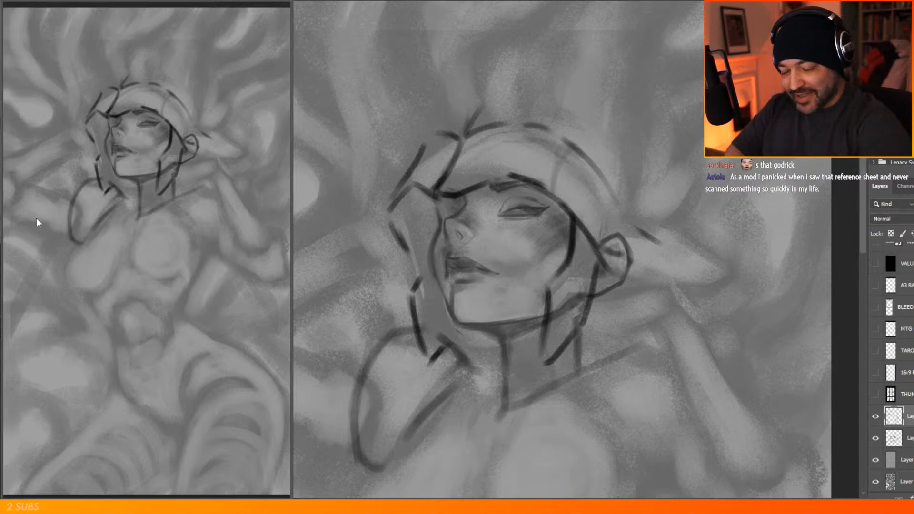
Step: Try a tall domed hair outline, with two strokes rising above the parting and an arc sweeping down behind the ear
drag(435, 128, 504, 61)
drag(460, 86, 506, 57)
key(b)
mouse_move(441, 122)
mouse_down()
mouse_move(471, 87)
mouse_move(483, 90)
mouse_up()
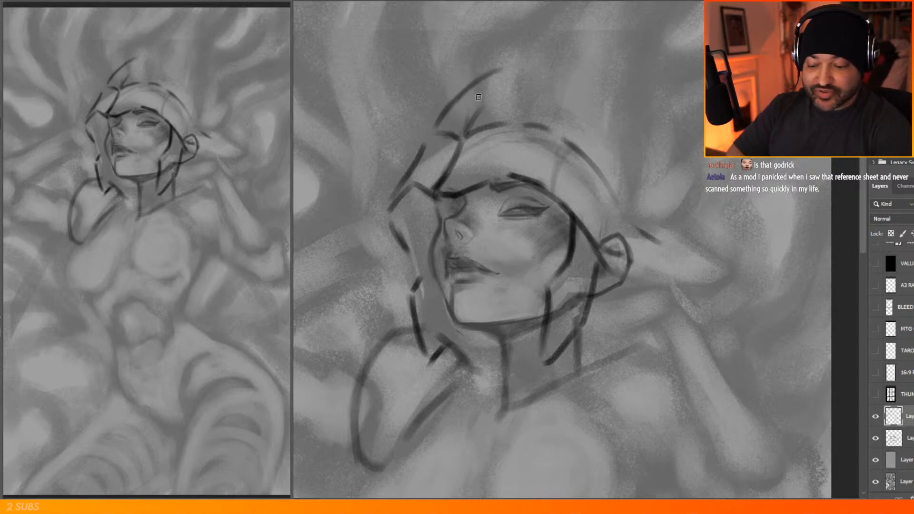
drag(469, 126, 524, 70)
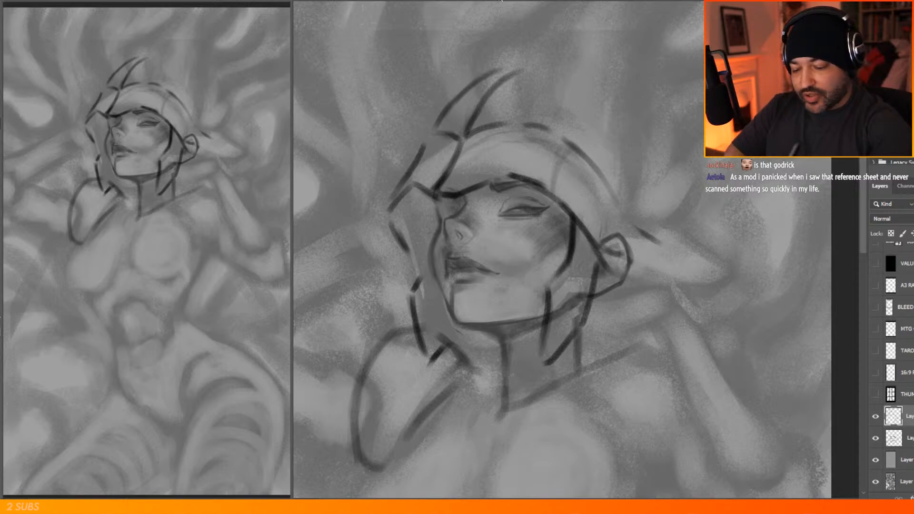
mouse_move(518, 67)
mouse_down()
mouse_move(548, 61)
mouse_move(600, 78)
mouse_move(665, 143)
mouse_move(676, 185)
mouse_up()
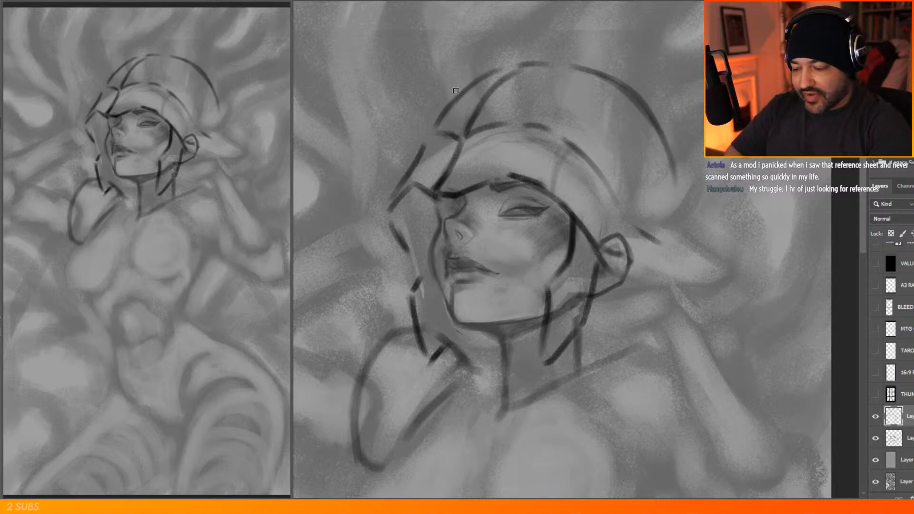
Step: Erase the tall dome arc and the upper ends of the two strokes above the parting
key(e)
mouse_move(482, 72)
mouse_down()
mouse_move(431, 125)
mouse_move(447, 102)
mouse_up()
drag(517, 64, 475, 81)
drag(548, 64, 486, 85)
mouse_move(436, 105)
mouse_down()
mouse_move(606, 74)
mouse_move(570, 69)
mouse_move(649, 112)
mouse_move(675, 171)
mouse_up()
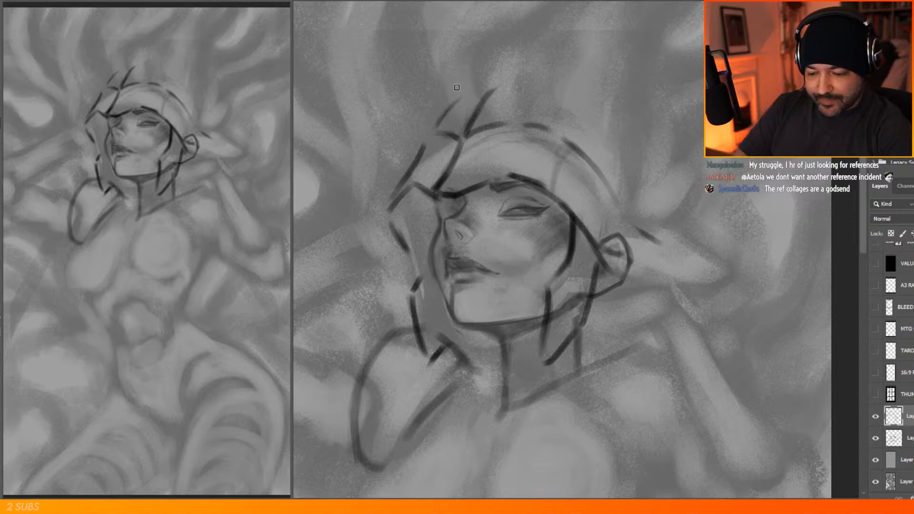
Step: Redraw the parting as a firm stroke from the brow to above the crown, and curve the far-side stroke up to its tip
mouse_move(460, 149)
mouse_down()
mouse_move(443, 194)
mouse_move(460, 189)
mouse_move(441, 189)
mouse_move(439, 198)
mouse_move(466, 193)
mouse_up()
mouse_move(464, 134)
mouse_down()
mouse_move(451, 165)
mouse_move(501, 85)
mouse_up()
drag(451, 110, 500, 85)
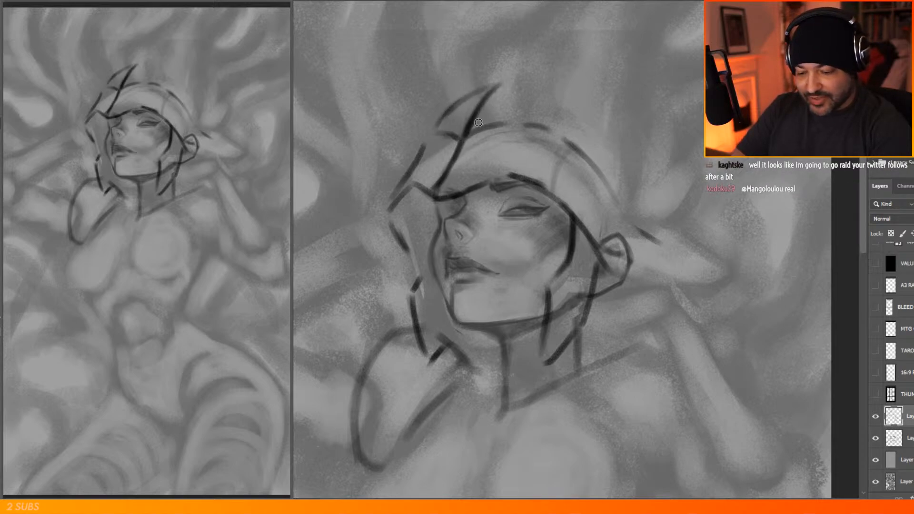
mouse_move(518, 76)
mouse_down()
mouse_move(484, 90)
mouse_move(526, 76)
mouse_up()
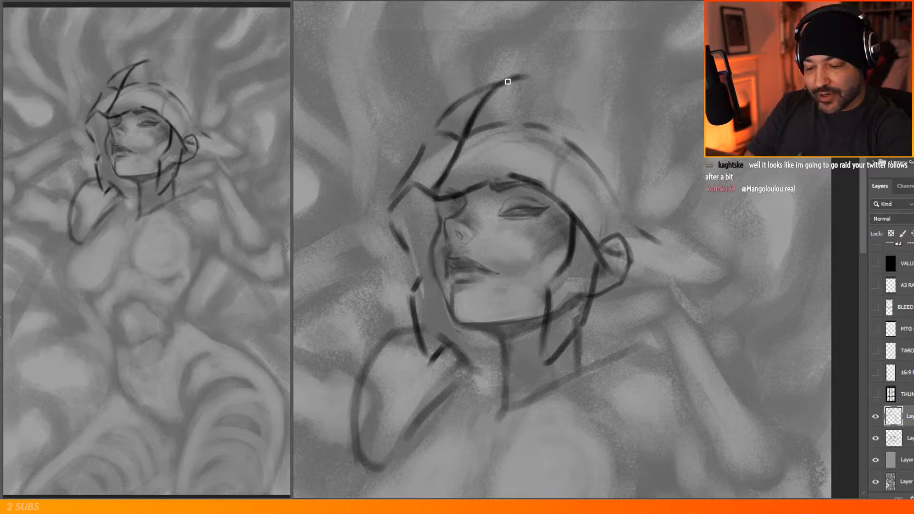
Step: Draw a lower dome arc from the parting's tip over the crown to behind the ear, and close it along the far side
mouse_move(503, 82)
mouse_down()
mouse_move(543, 75)
mouse_move(574, 86)
mouse_move(620, 124)
mouse_move(641, 158)
mouse_up()
mouse_move(583, 84)
mouse_down()
mouse_move(645, 139)
mouse_move(576, 83)
mouse_move(617, 107)
mouse_move(584, 84)
mouse_move(631, 155)
mouse_move(576, 90)
mouse_move(640, 153)
mouse_up()
key(e)
mouse_move(558, 86)
mouse_down()
mouse_move(611, 105)
mouse_move(646, 146)
mouse_move(659, 181)
mouse_up()
drag(643, 145, 664, 222)
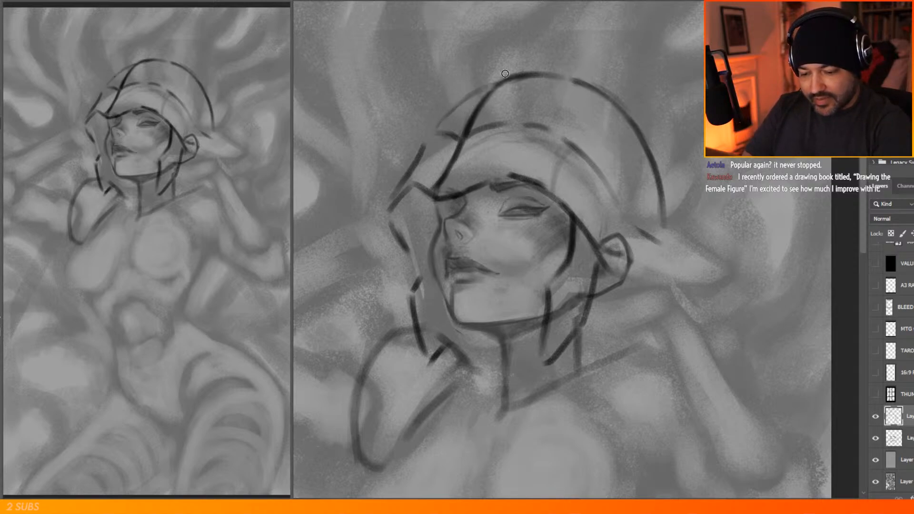
drag(435, 127, 499, 79)
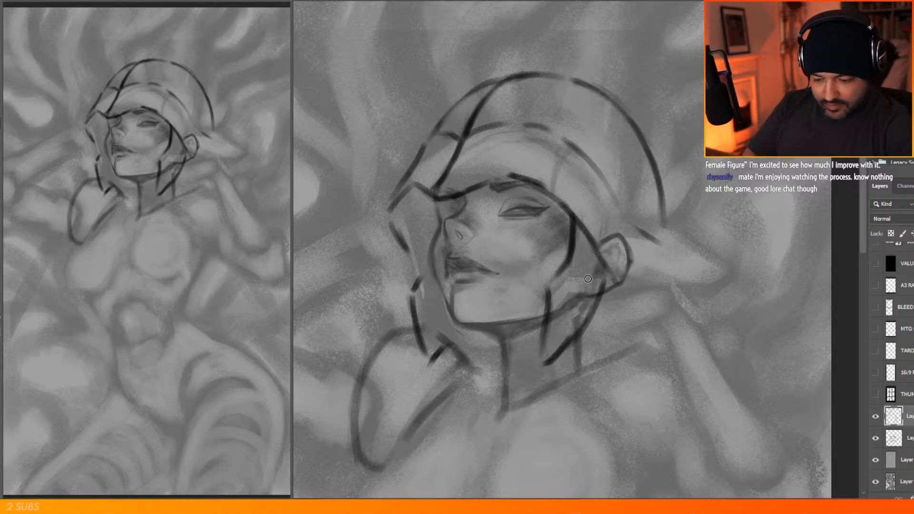
Step: Bring the near side lock to a point on the neck, and reshape the far cheek piece with a wider edge and pointed lower corner
mouse_move(547, 343)
mouse_down()
mouse_move(546, 362)
mouse_move(564, 351)
mouse_move(535, 370)
mouse_move(594, 312)
mouse_up()
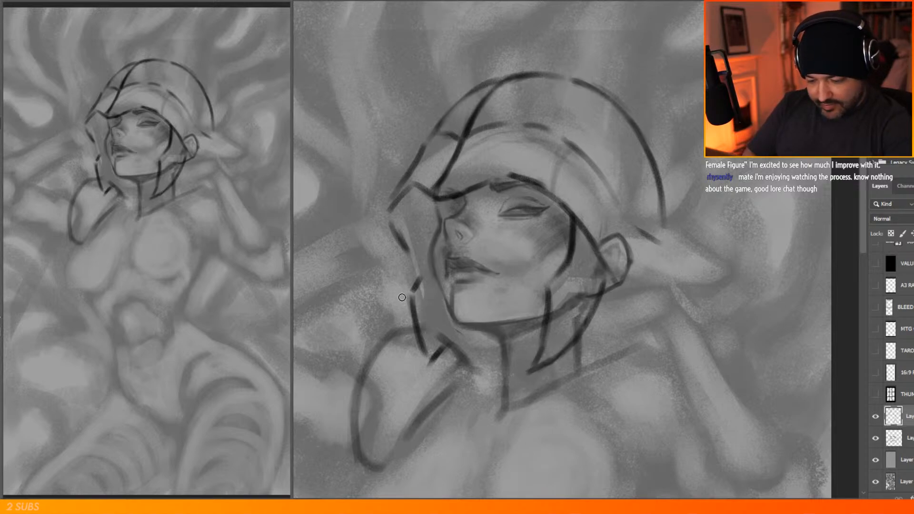
drag(409, 313, 432, 377)
drag(414, 336, 431, 372)
key(e)
drag(422, 310, 426, 347)
drag(419, 303, 426, 343)
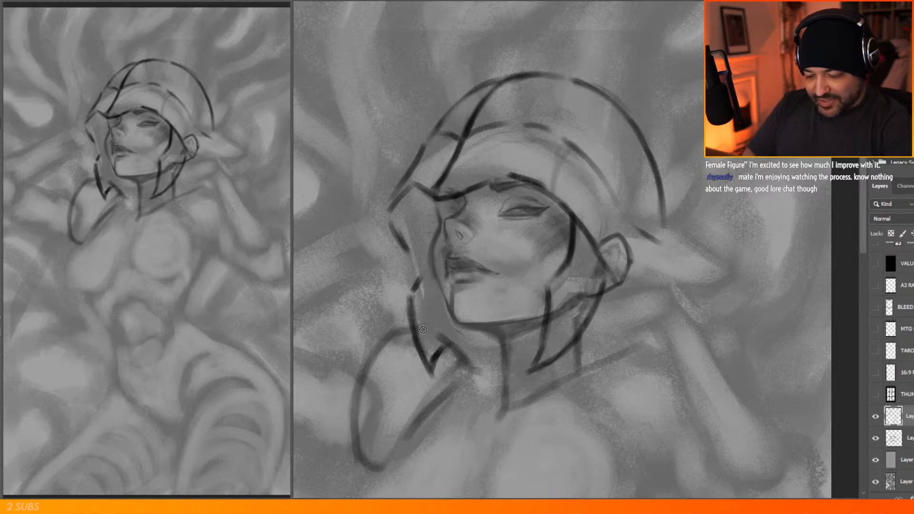
drag(408, 309, 421, 364)
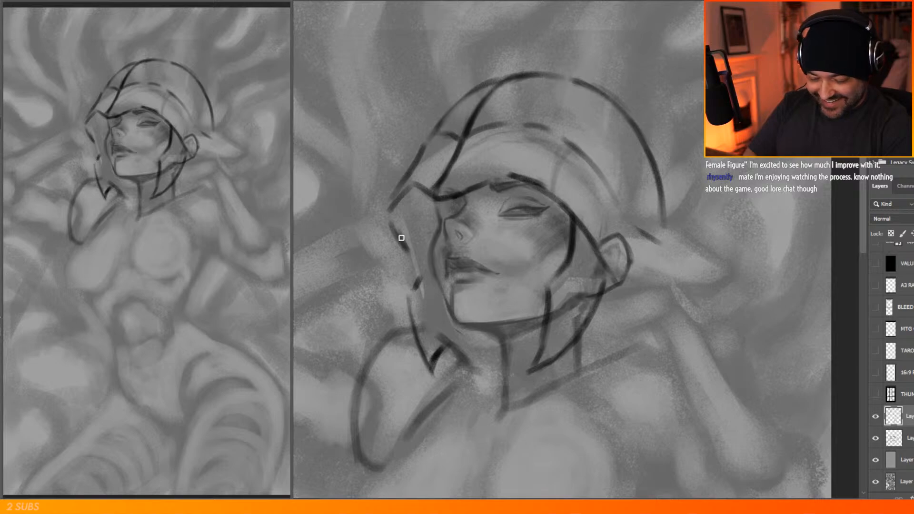
mouse_move(403, 301)
mouse_down()
mouse_move(423, 359)
mouse_move(423, 339)
mouse_move(432, 358)
mouse_move(403, 298)
mouse_move(430, 267)
mouse_up()
key(e)
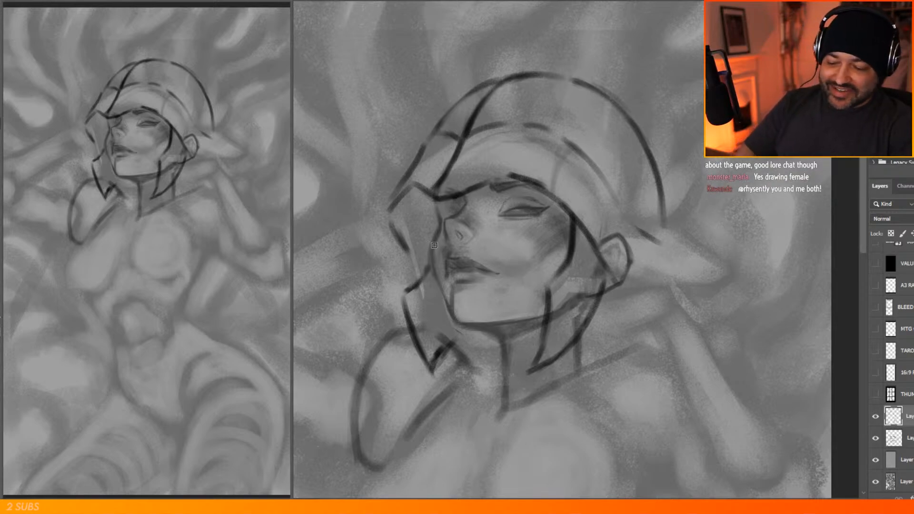
Step: Extend the front edge of the helmet's brim and sketch the contour lines of the raised hand and wrist behind the ear
key(b)
mouse_move(389, 222)
mouse_down()
mouse_move(406, 253)
mouse_move(408, 241)
mouse_move(388, 223)
mouse_move(422, 252)
mouse_up()
key(b)
drag(624, 292, 672, 314)
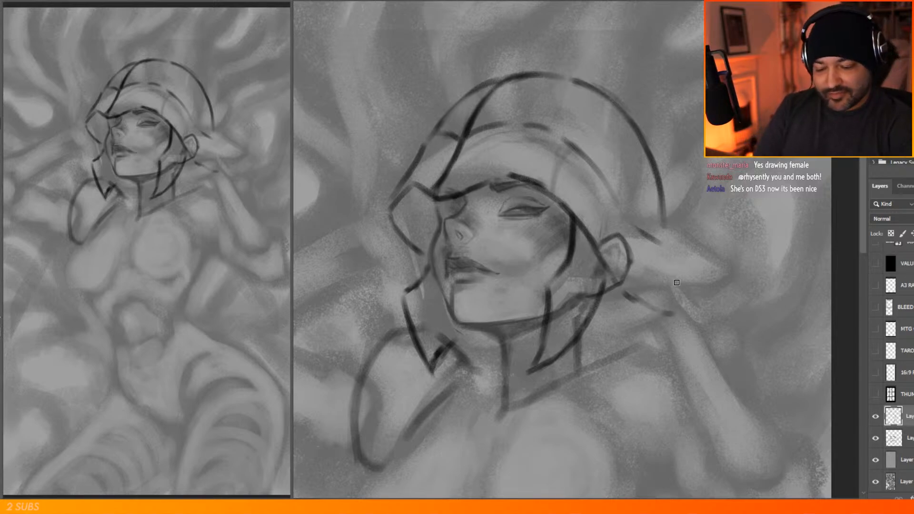
drag(668, 259, 693, 310)
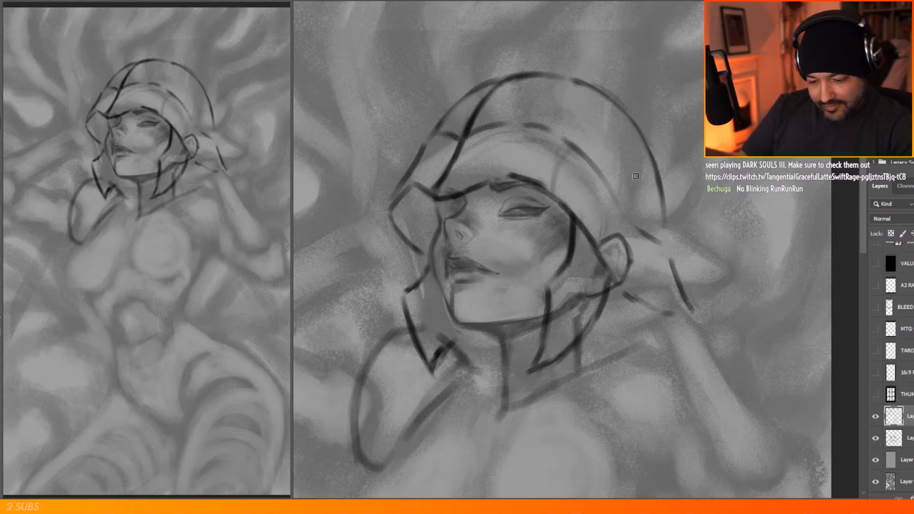
Step: Draw a curved panel line across the helmet's crown and clean up the stroke where it meets the existing ridge
scroll(475, 92, down, 8)
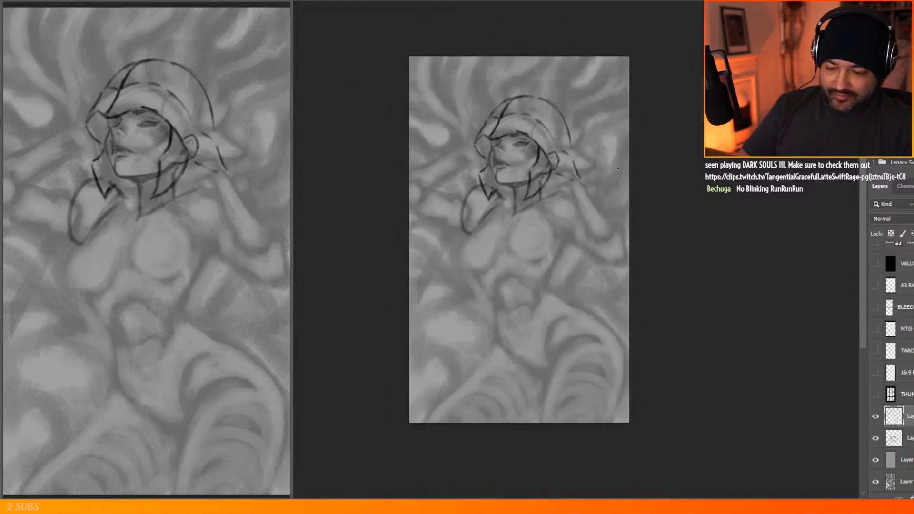
scroll(462, 143, up, 7)
scroll(631, 175, down, 3)
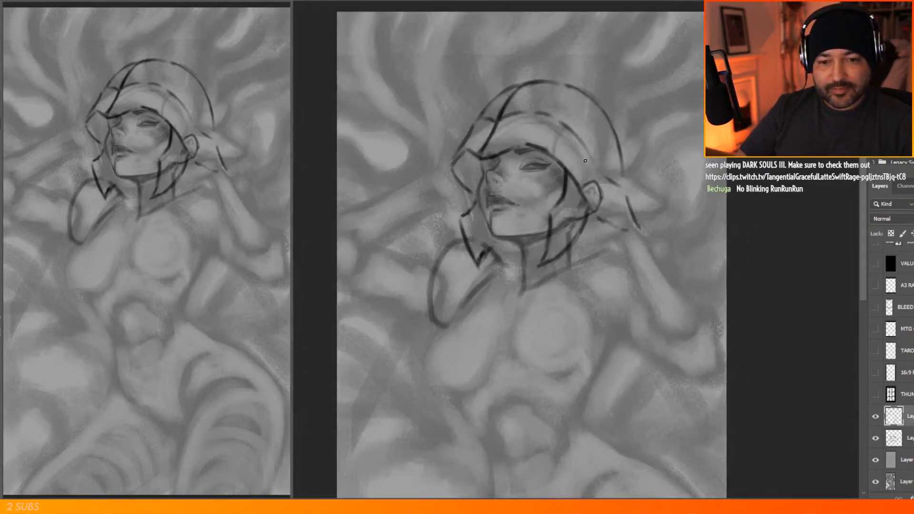
scroll(566, 103, up, 3)
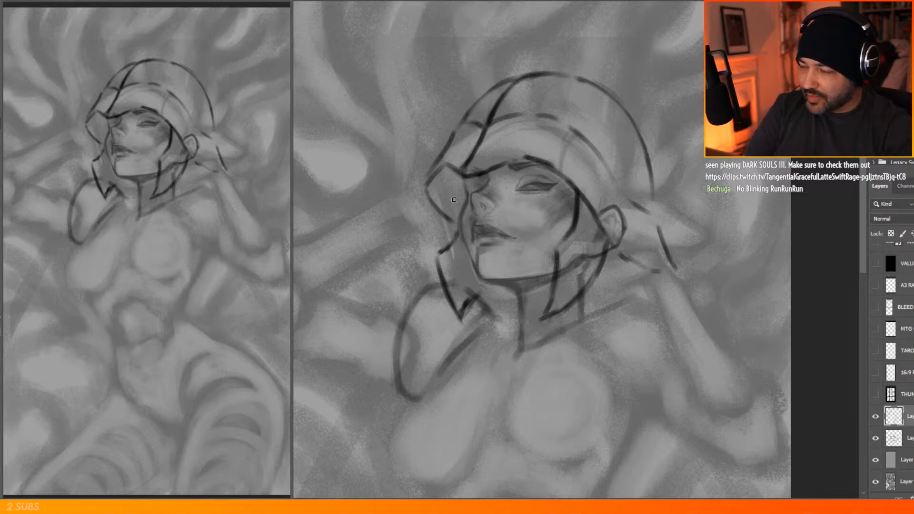
mouse_move(513, 77)
mouse_down()
mouse_move(497, 110)
mouse_move(530, 98)
mouse_up()
mouse_move(512, 105)
mouse_down()
mouse_move(567, 75)
mouse_move(503, 82)
mouse_move(555, 74)
mouse_move(505, 86)
mouse_up()
key(e)
mouse_move(522, 82)
mouse_down()
mouse_move(509, 91)
mouse_move(512, 72)
mouse_up()
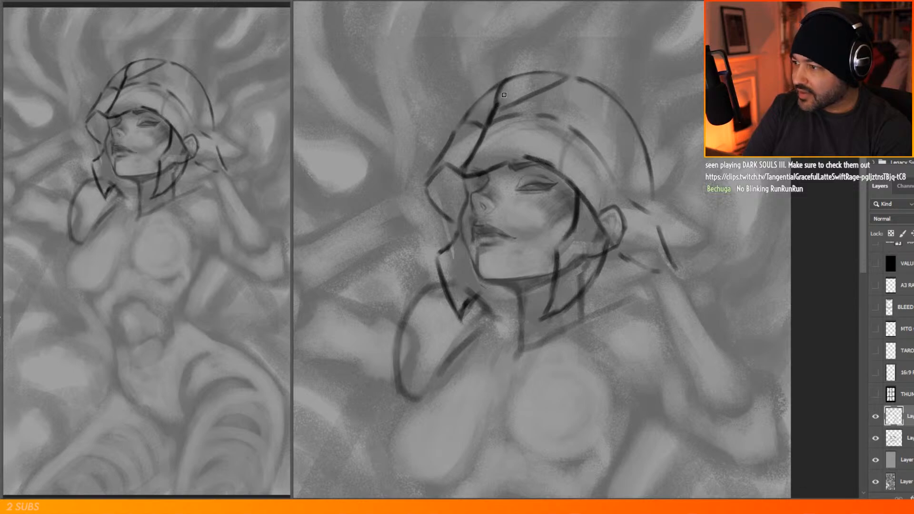
Step: Sketch a braided ornamental band of loops around the helmet above the brow, running back toward the rear edge
mouse_move(495, 108)
mouse_down()
mouse_move(480, 140)
mouse_move(511, 111)
mouse_move(537, 108)
mouse_move(521, 103)
mouse_move(503, 131)
mouse_move(544, 106)
mouse_move(540, 127)
mouse_move(543, 102)
mouse_move(564, 128)
mouse_move(564, 112)
mouse_move(591, 138)
mouse_move(602, 130)
mouse_move(478, 134)
mouse_move(524, 117)
mouse_move(479, 122)
mouse_up()
key(e)
drag(544, 115, 607, 150)
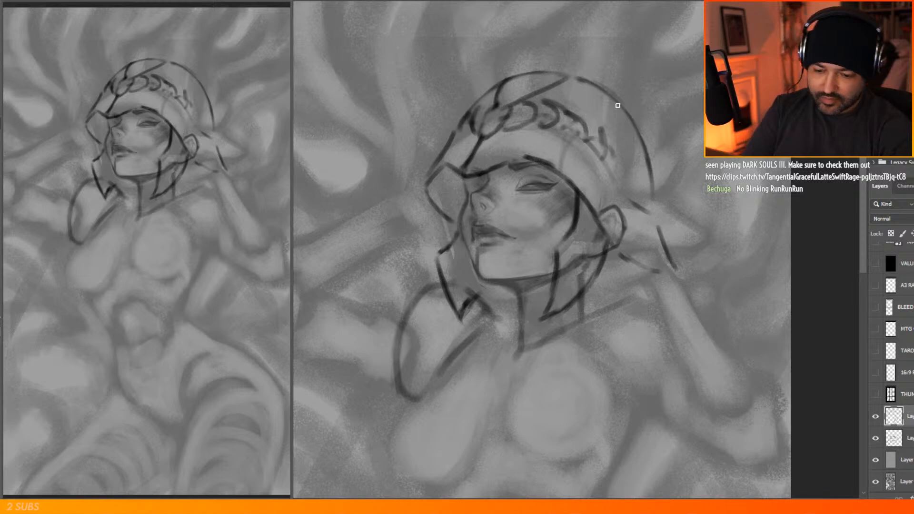
drag(619, 147, 651, 145)
Step: Sketch a feathered wing extending backward from the rear of the helmet, with an outer contour and inner feather lines
scroll(498, 155, down, 10)
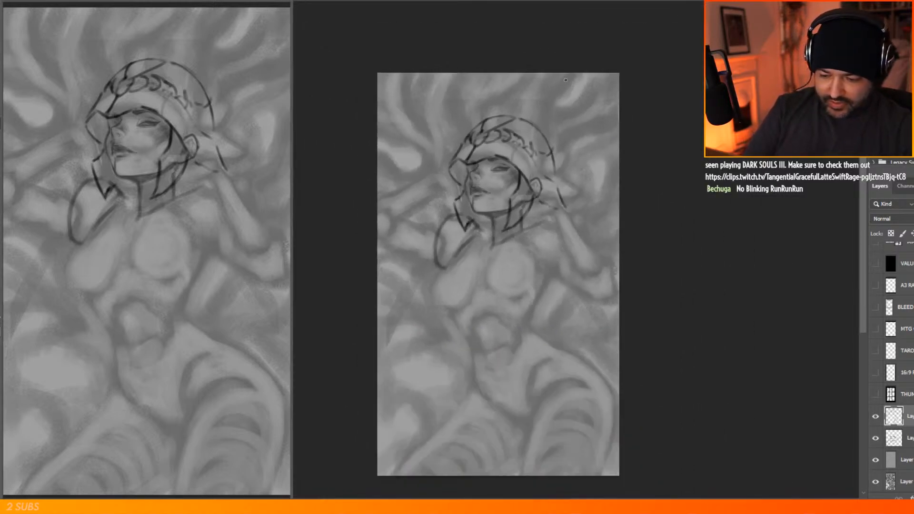
scroll(528, 153, up, 9)
drag(586, 153, 622, 169)
drag(574, 149, 683, 191)
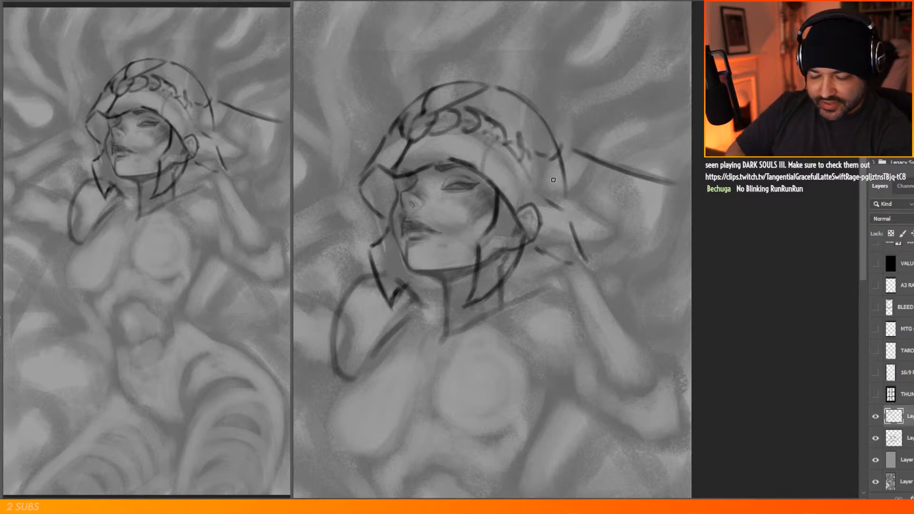
mouse_move(544, 211)
mouse_down()
mouse_move(573, 200)
mouse_move(582, 217)
mouse_move(627, 202)
mouse_move(662, 203)
mouse_move(617, 215)
mouse_move(677, 186)
mouse_up()
mouse_move(586, 165)
mouse_down()
mouse_move(663, 195)
mouse_move(653, 205)
mouse_up()
drag(571, 183, 618, 205)
mouse_move(576, 189)
mouse_down()
mouse_move(596, 210)
mouse_move(587, 231)
mouse_up()
drag(565, 222, 570, 223)
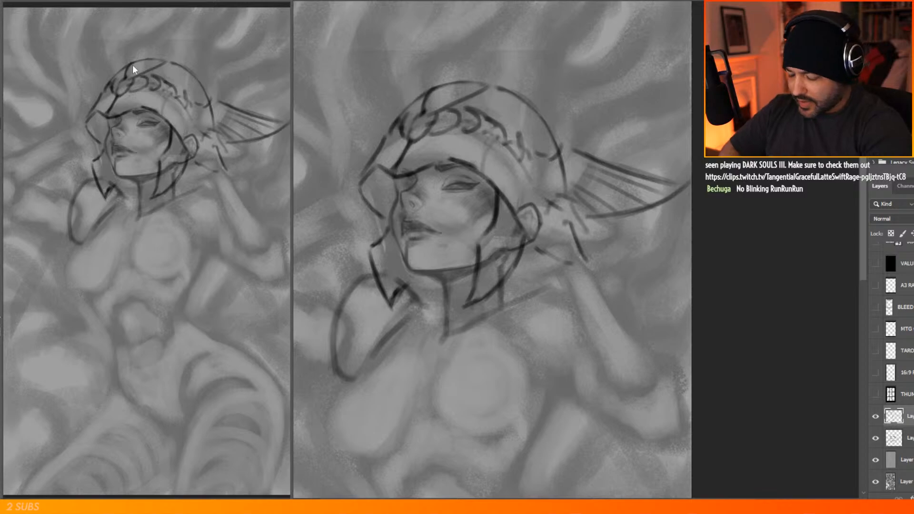
Step: Scale the helmet sketch with the Scale transform and reposition it to fit around the head
click(22, 1)
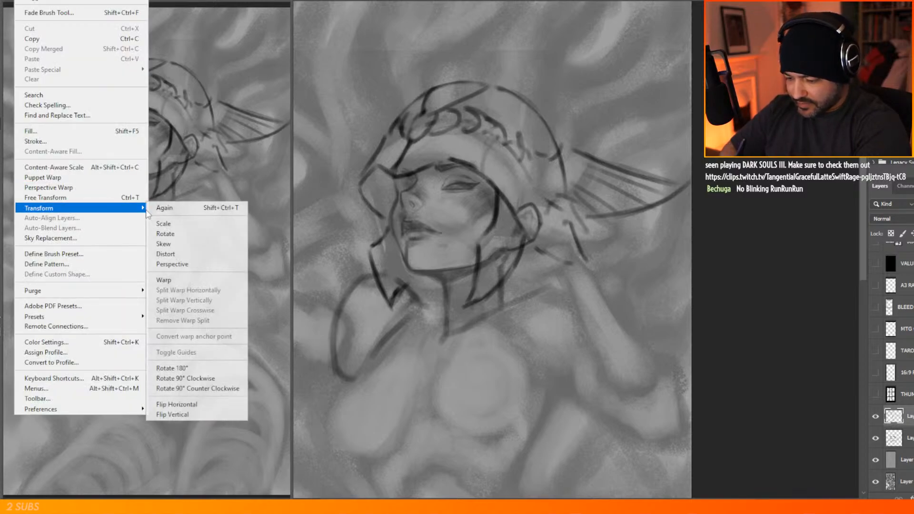
click(162, 220)
drag(526, 72, 527, 60)
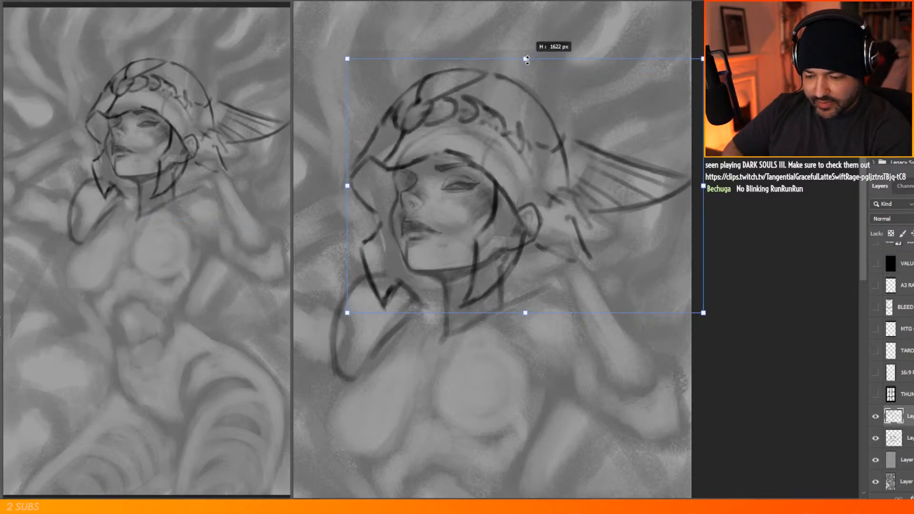
drag(585, 104, 593, 111)
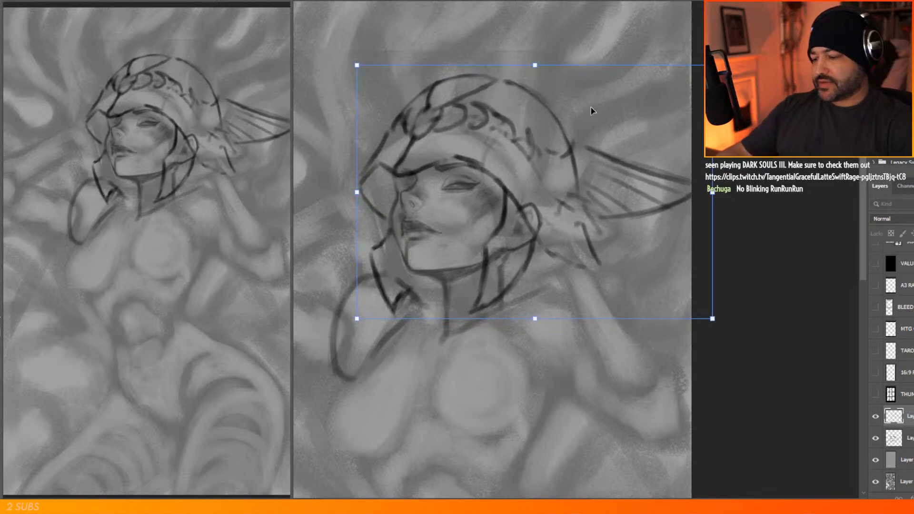
drag(535, 65, 535, 73)
drag(541, 126, 536, 119)
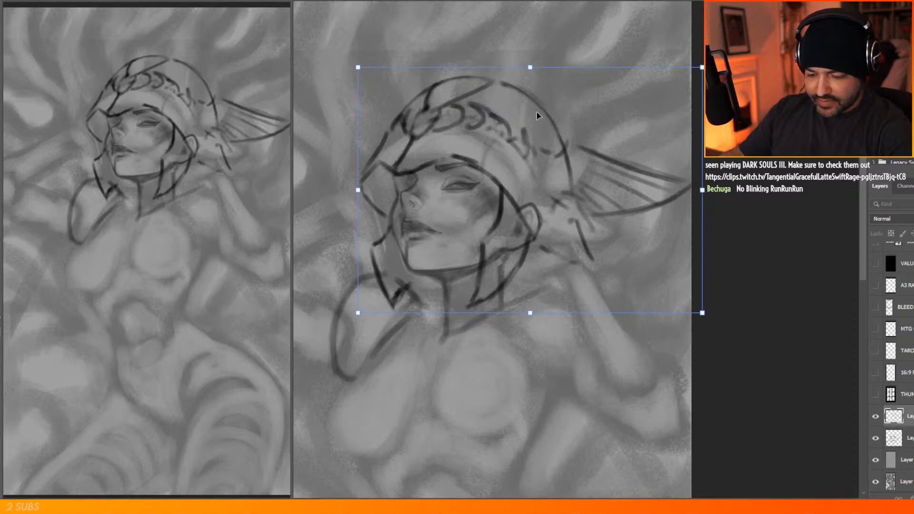
key(Return)
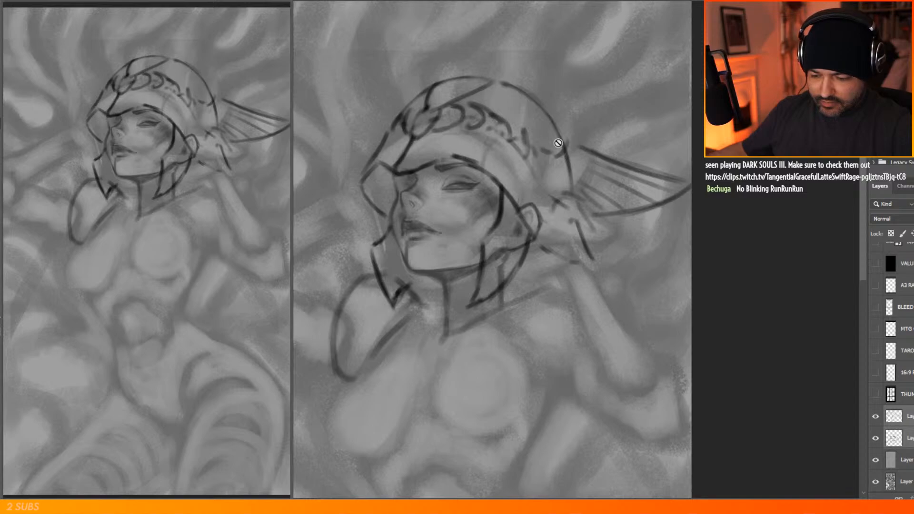
Step: Scale the helmet and face sketch layers down together so the head sits smaller on the body
scroll(547, 151, down, 5)
scroll(527, 153, up, 4)
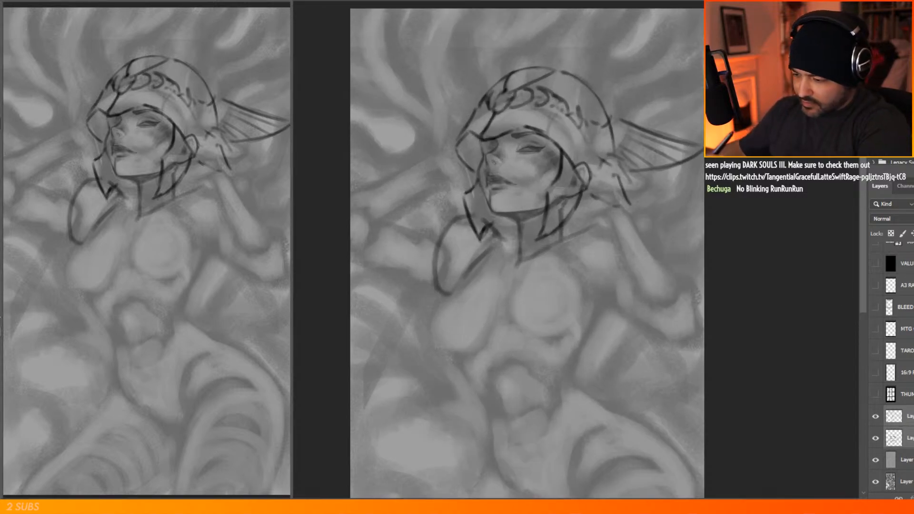
click(22, 1)
mouse_move(127, 209)
click(160, 224)
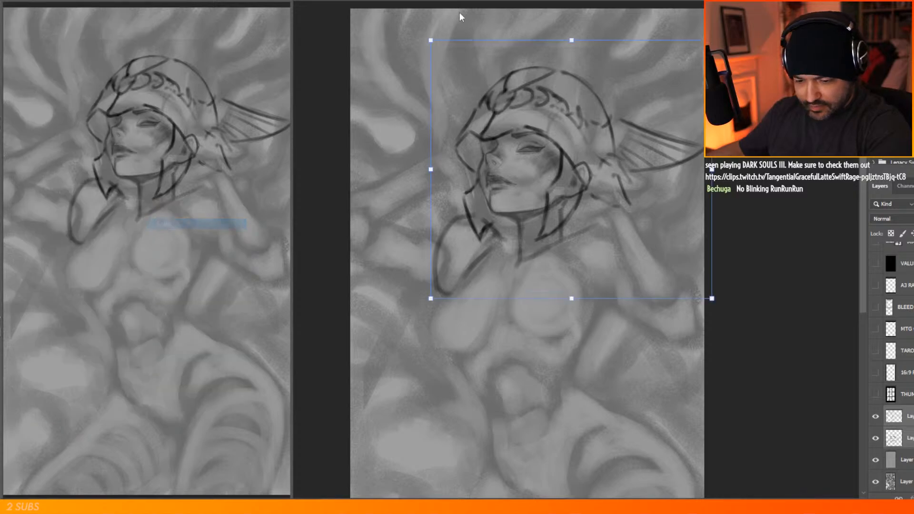
drag(572, 37, 567, 72)
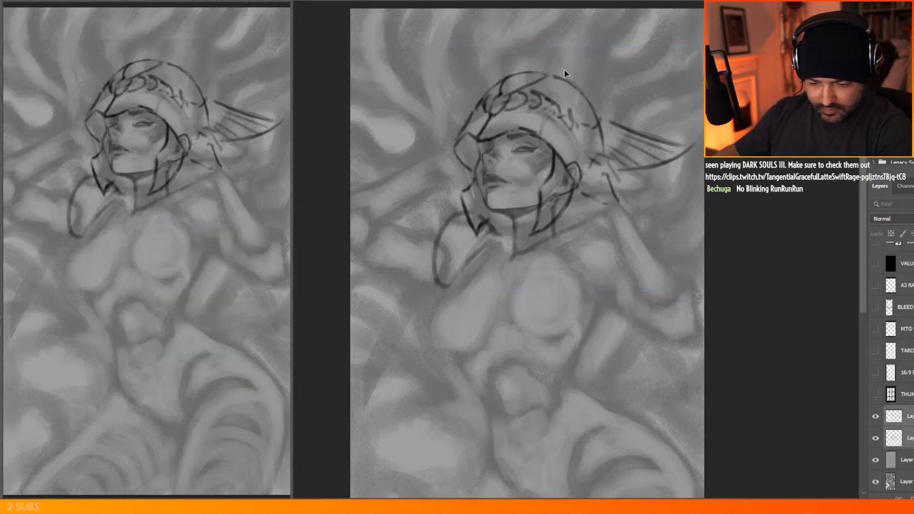
key(Return)
Step: Draw rows of short parallel slats along the helmet's brim, from the front corner around to the ear
scroll(545, 130, up, 1)
scroll(485, 148, up, 3)
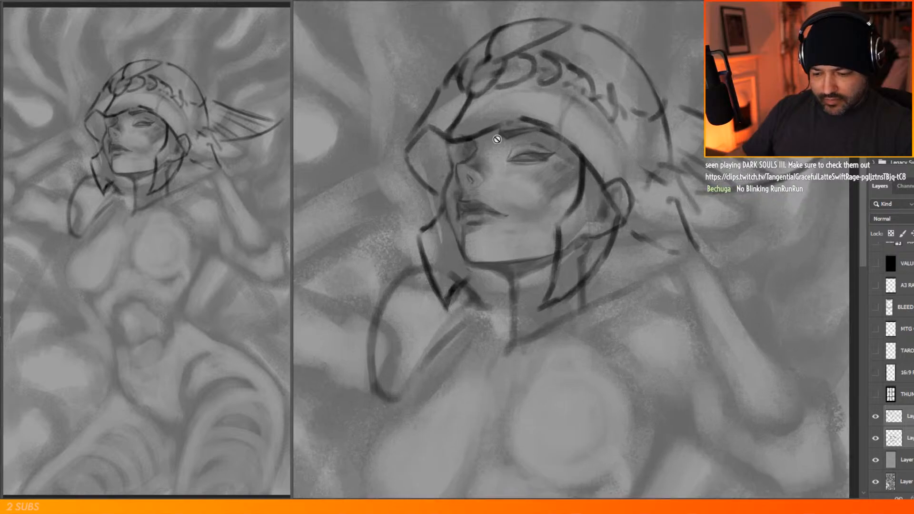
scroll(545, 108, down, 5)
scroll(551, 102, up, 2)
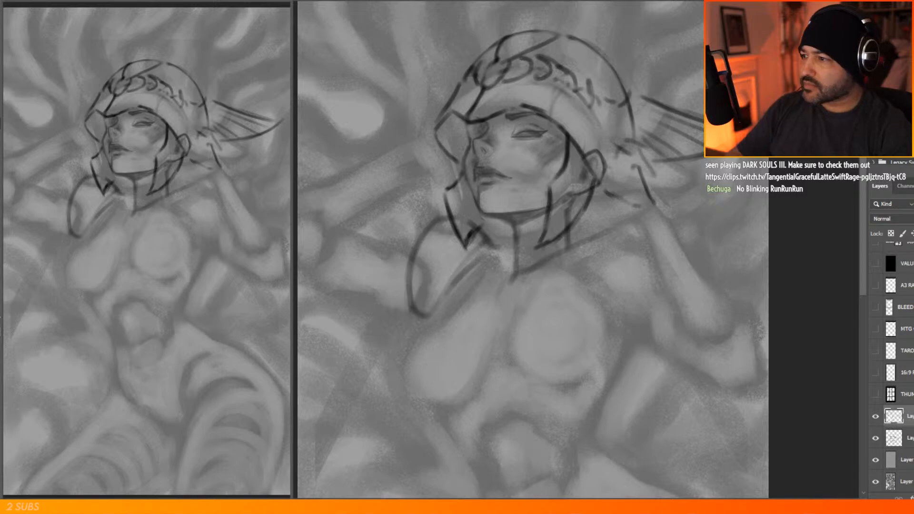
mouse_move(490, 90)
mouse_down()
mouse_move(479, 115)
mouse_move(493, 90)
mouse_move(491, 111)
mouse_move(502, 85)
mouse_move(505, 106)
mouse_move(514, 81)
mouse_move(515, 102)
mouse_move(529, 80)
mouse_move(515, 102)
mouse_move(532, 80)
mouse_move(527, 101)
mouse_move(547, 90)
mouse_move(542, 82)
mouse_move(540, 98)
mouse_move(555, 92)
mouse_move(565, 118)
mouse_move(565, 97)
mouse_move(576, 122)
mouse_move(574, 105)
mouse_move(574, 132)
mouse_move(584, 119)
mouse_move(603, 168)
mouse_up()
mouse_move(474, 87)
mouse_down()
mouse_move(462, 110)
mouse_move(448, 110)
mouse_move(457, 155)
mouse_up()
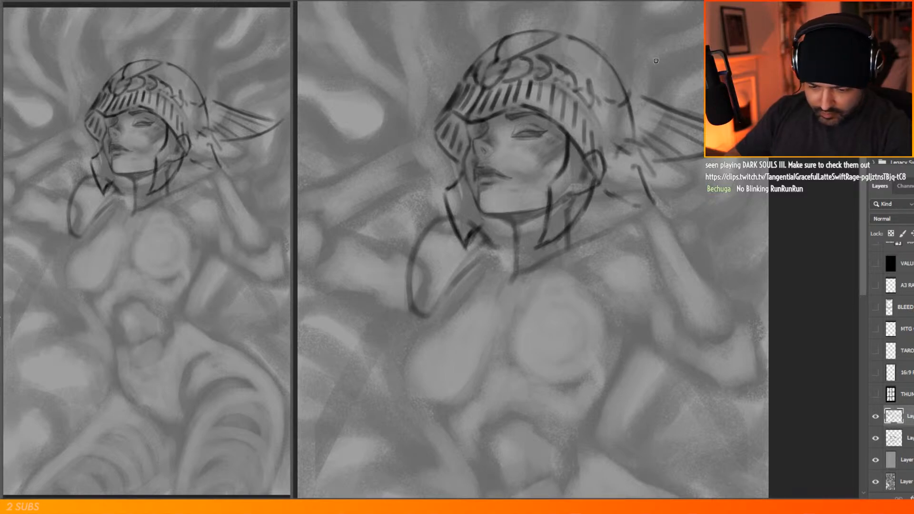
Step: Shade the underside of the helmet's brim and the shadow it casts across the brow and eyes with a broader brush
right_click(508, 119)
drag(449, 120, 467, 134)
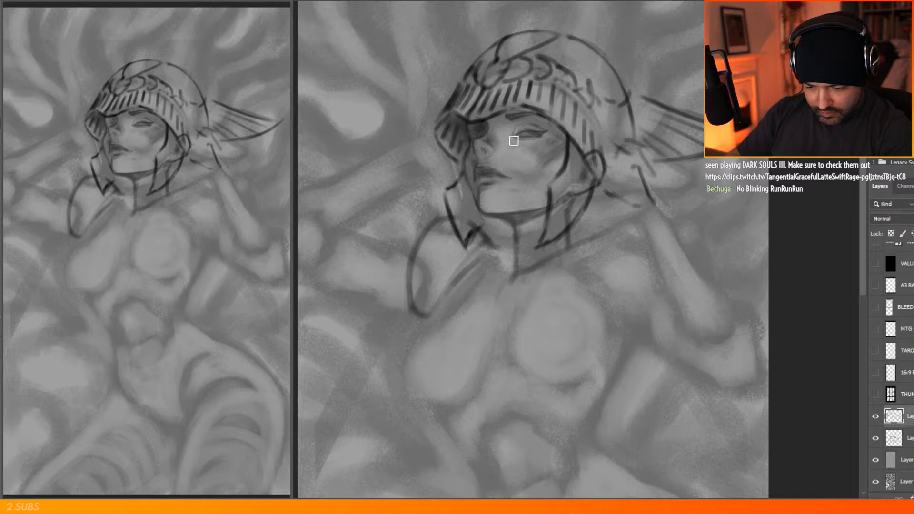
mouse_move(504, 118)
mouse_down()
mouse_move(484, 129)
mouse_move(535, 134)
mouse_move(514, 123)
mouse_move(569, 143)
mouse_move(549, 127)
mouse_up()
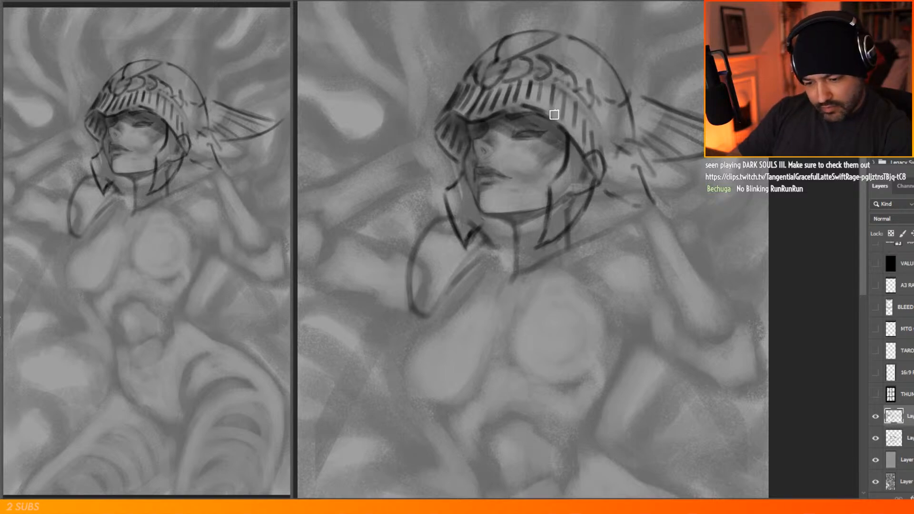
Step: Reduce the size of the Mikey soft brush and paint finer shadow detail around the eyes beneath the brim
right_click(663, 68)
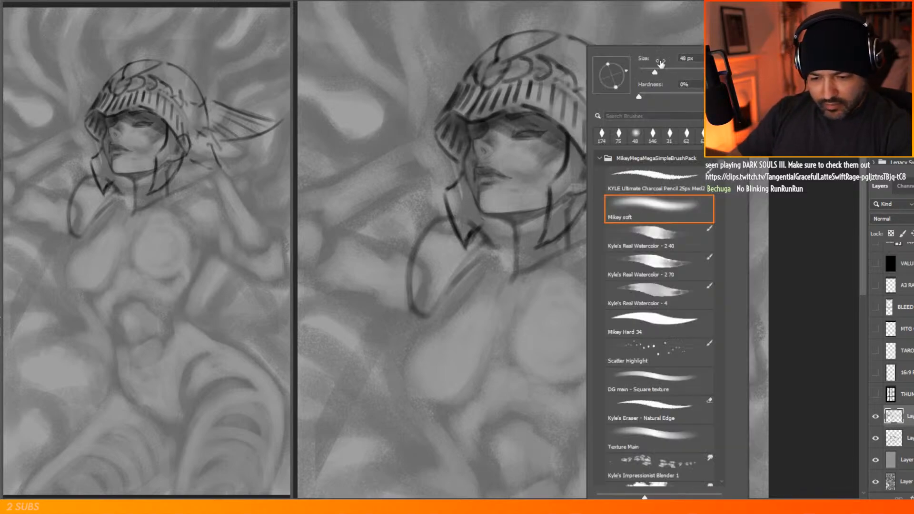
drag(648, 73, 646, 72)
click(508, 130)
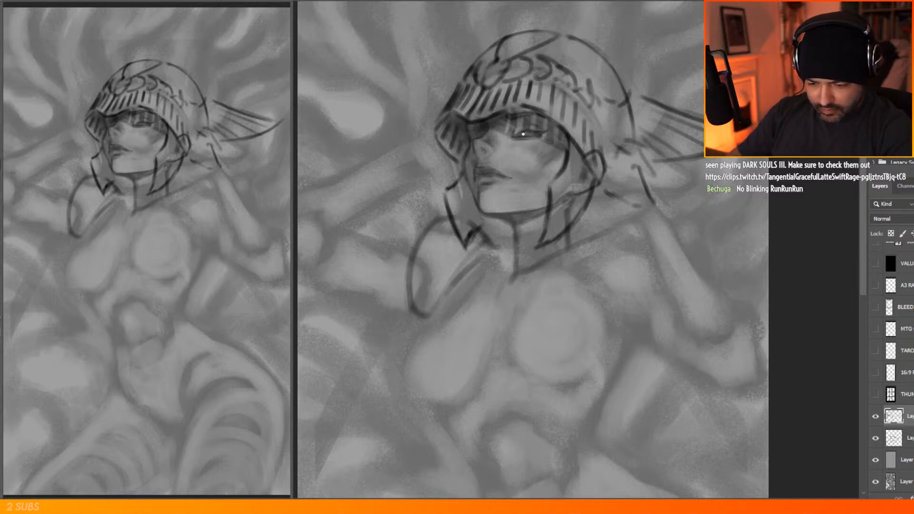
Step: Create a new layer beneath the head sketches and draw a curved centre line down the chest
key(alt+bracketleft)
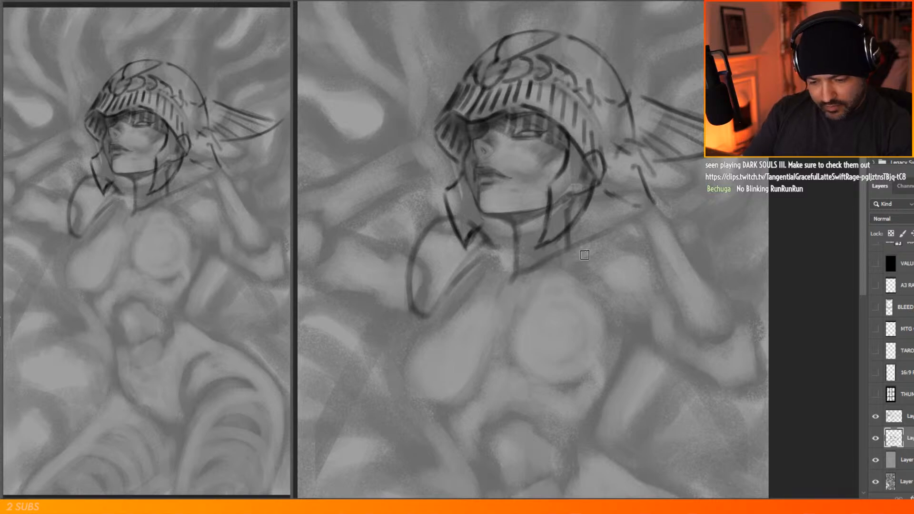
scroll(548, 178, down, 1)
scroll(581, 123, down, 8)
scroll(574, 171, up, 9)
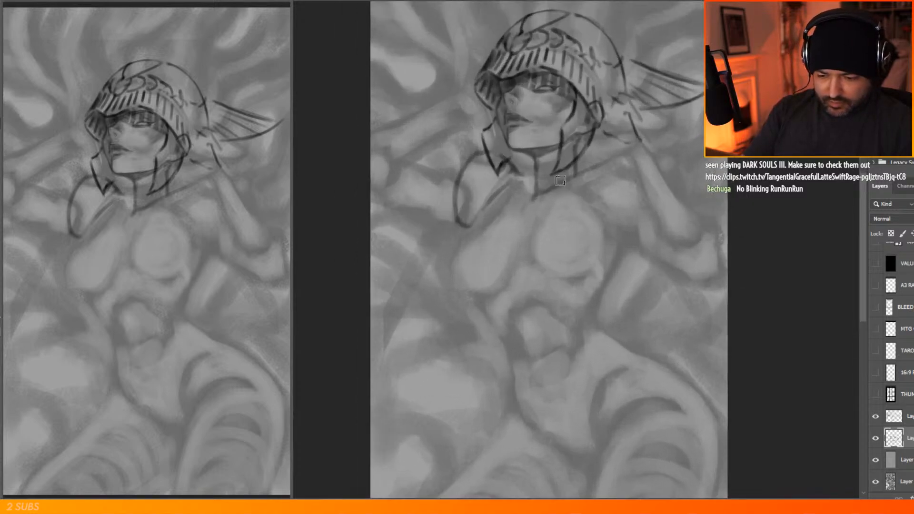
click(906, 460)
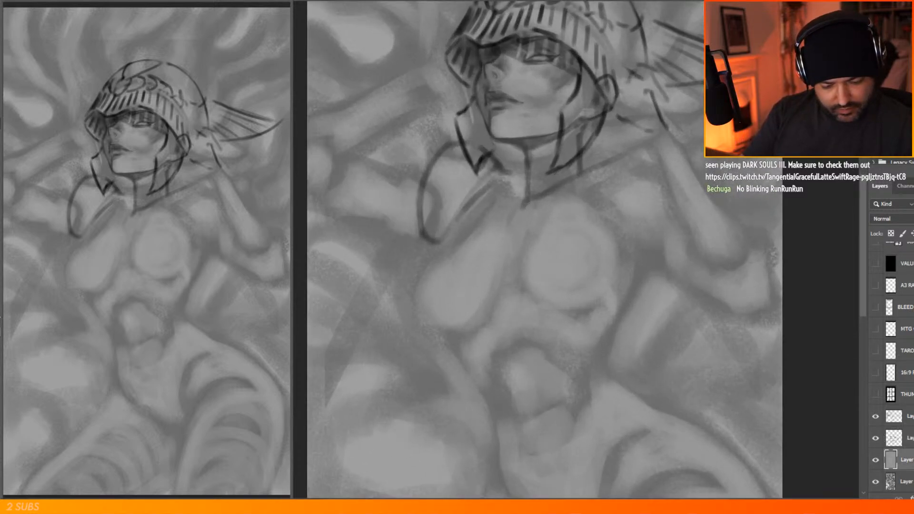
key(ctrl+shift+alt+n)
mouse_move(504, 192)
mouse_down()
mouse_move(526, 200)
mouse_move(582, 191)
mouse_move(517, 219)
mouse_move(503, 248)
mouse_up()
drag(527, 205, 489, 297)
drag(489, 332, 492, 349)
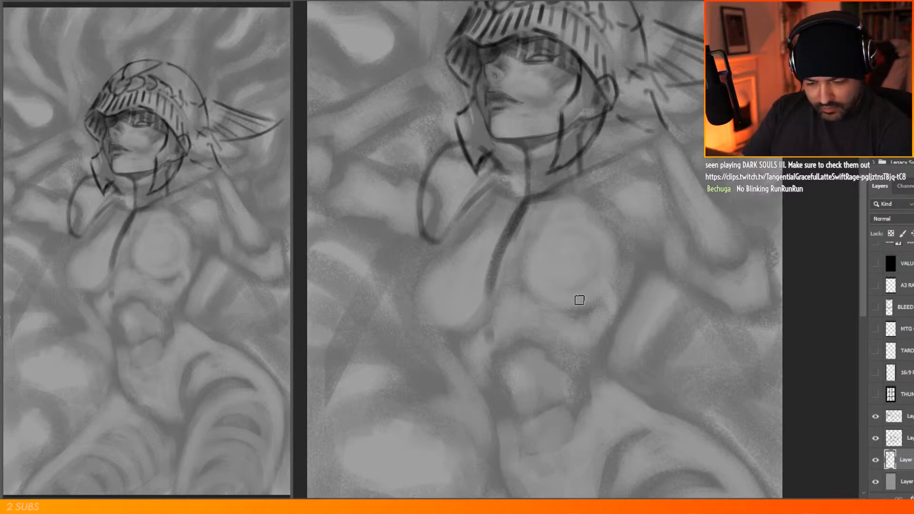
Step: Outline both sides of the breastplate and its arched lower edge over the ribs with thick strokes
mouse_move(594, 196)
mouse_down()
mouse_move(624, 256)
mouse_move(618, 245)
mouse_move(600, 381)
mouse_move(572, 406)
mouse_move(549, 369)
mouse_move(476, 302)
mouse_move(455, 360)
mouse_move(461, 392)
mouse_move(430, 314)
mouse_up()
drag(431, 281, 504, 167)
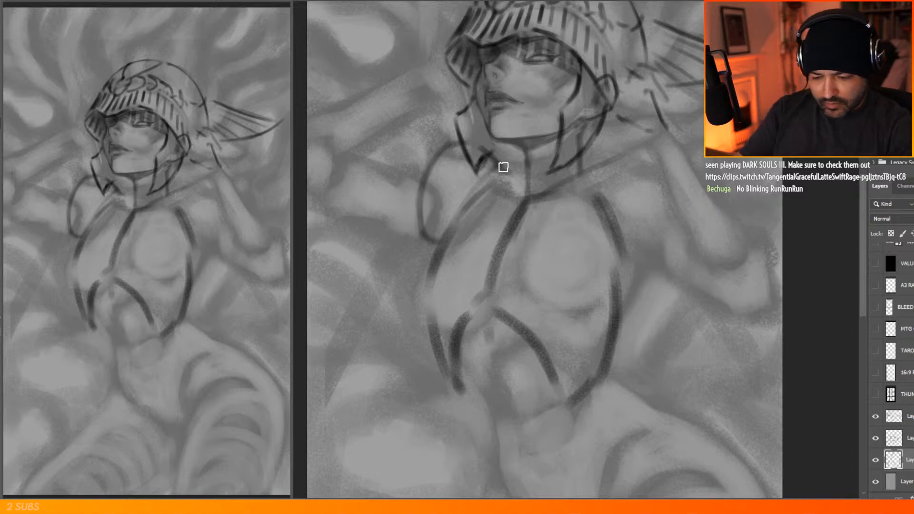
drag(433, 310, 440, 365)
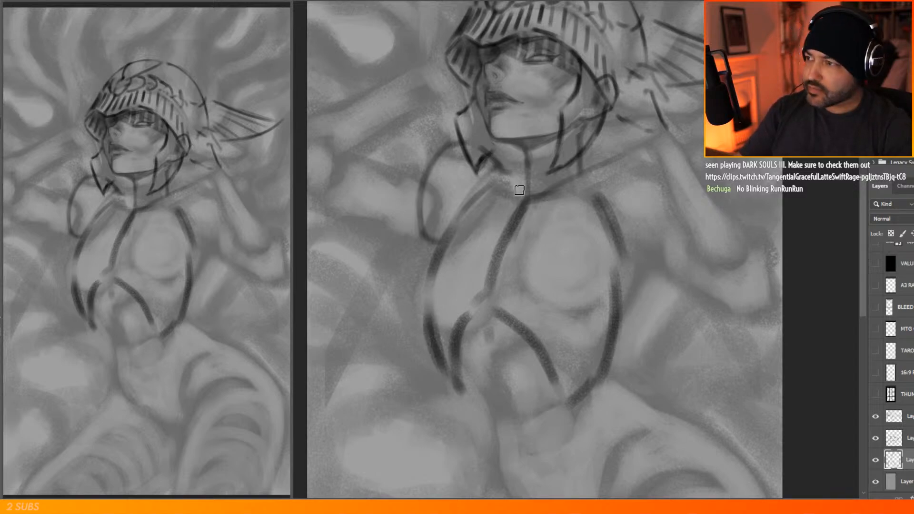
Step: Erase the centre line down the chest and adjust the brush size
mouse_move(513, 214)
mouse_down()
mouse_move(490, 301)
mouse_move(520, 208)
mouse_move(502, 213)
mouse_move(505, 248)
mouse_move(483, 277)
mouse_move(514, 235)
mouse_move(514, 251)
mouse_move(530, 210)
mouse_move(513, 233)
mouse_up()
key(e)
right_click(540, 186)
click(603, 73)
click(470, 214)
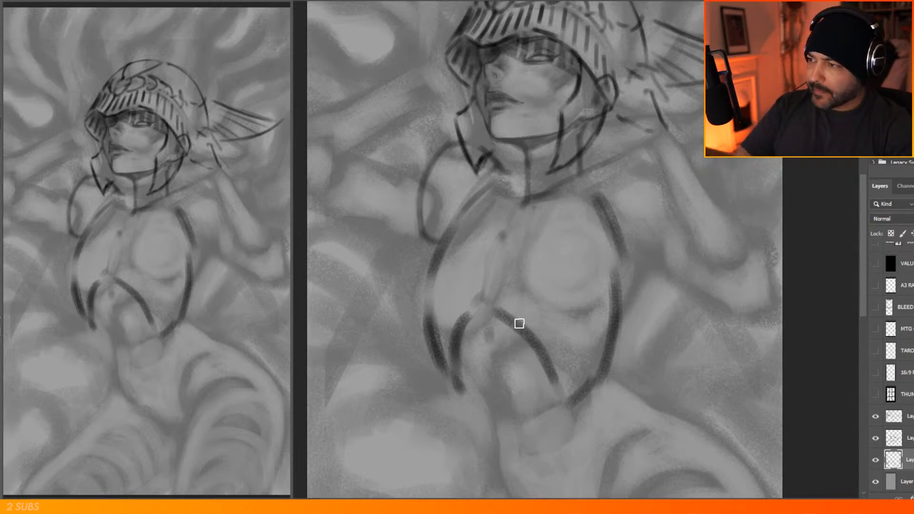
Step: Add a second contour parallel to the breastplate's lower arch and a small mark beside its opposite end
drag(548, 342, 572, 371)
drag(519, 304, 554, 345)
drag(458, 303, 452, 307)
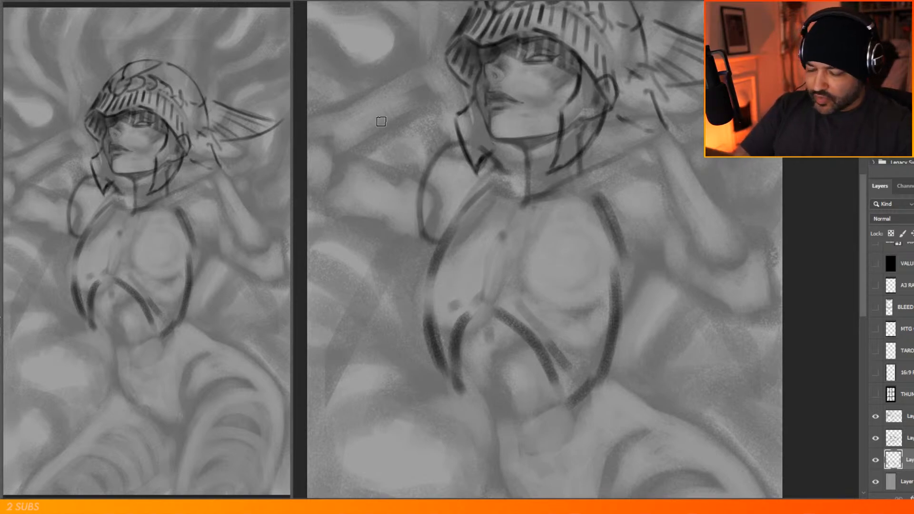
Step: Draw the breastplate's neckline along the base of the neck and extend it out along the shoulder
scroll(574, 250, down, 3)
scroll(566, 247, up, 2)
drag(521, 192, 555, 208)
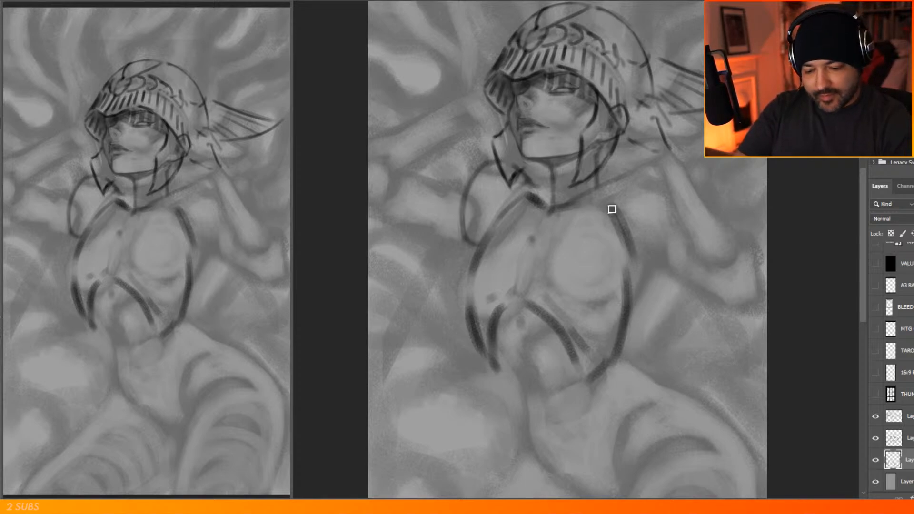
drag(568, 206, 624, 180)
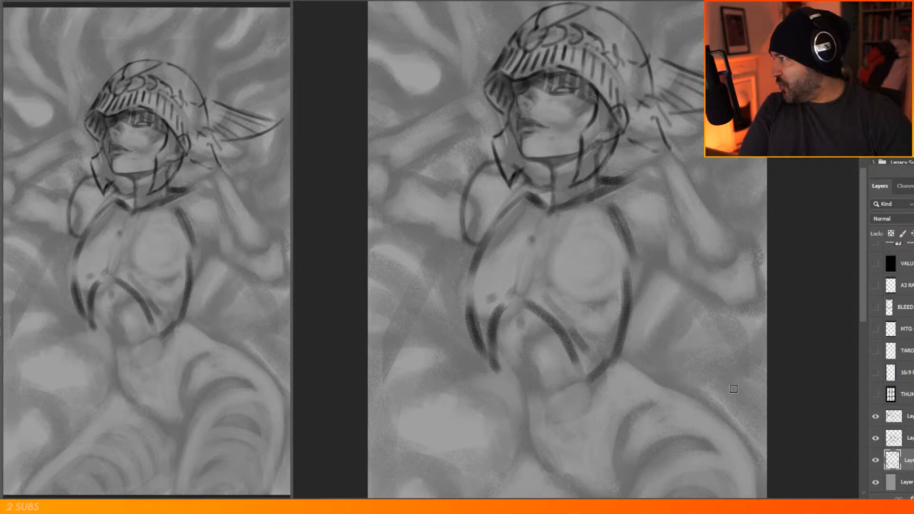
Step: Outline a rounded shoulder guard over the shoulder below the helmet's wing
mouse_move(677, 190)
mouse_down()
mouse_move(631, 185)
mouse_move(609, 208)
mouse_move(662, 249)
mouse_move(703, 218)
mouse_move(641, 175)
mouse_move(683, 189)
mouse_move(658, 177)
mouse_move(700, 206)
mouse_up()
mouse_move(638, 176)
mouse_down()
mouse_move(629, 225)
mouse_move(640, 231)
mouse_move(677, 237)
mouse_move(678, 196)
mouse_move(665, 191)
mouse_move(690, 212)
mouse_up()
key(e)
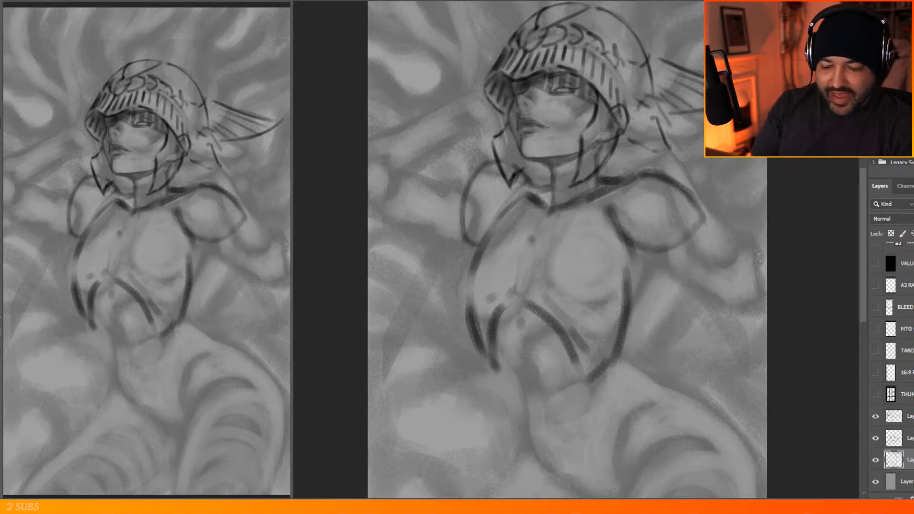
Step: Draw the opposite shoulder's upper edge and a thick curved contour from the upper arm down to the armpit
drag(507, 181, 529, 188)
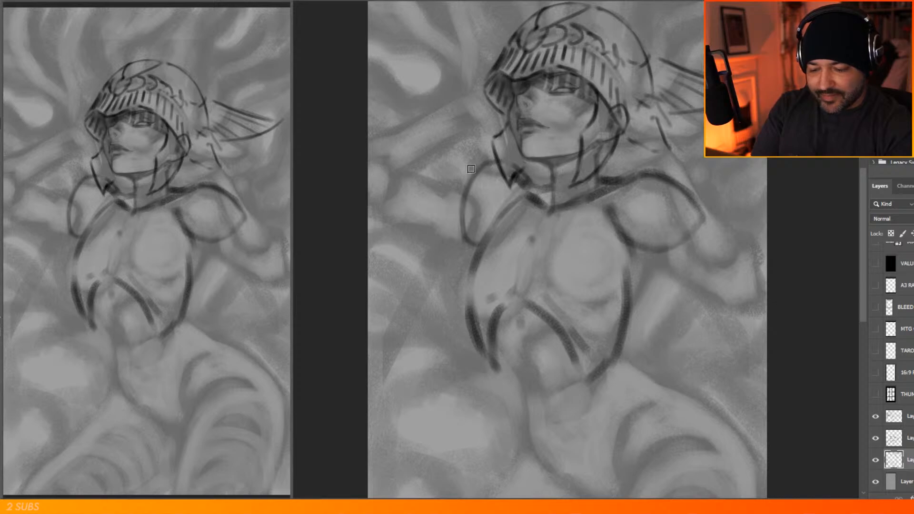
drag(447, 177, 485, 168)
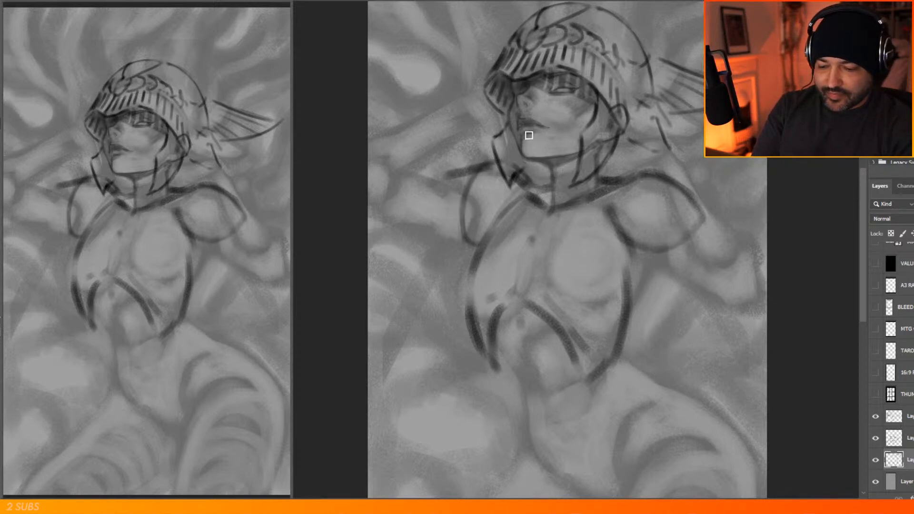
drag(438, 176, 466, 219)
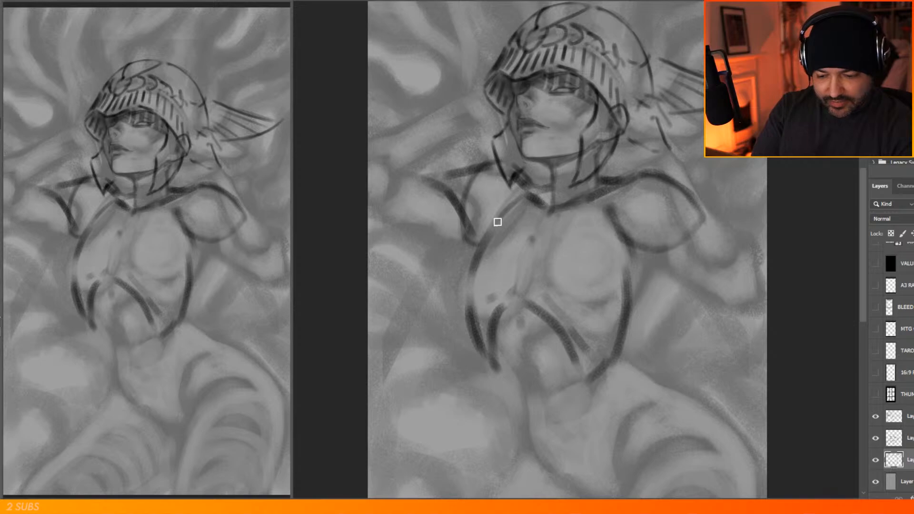
mouse_move(441, 182)
mouse_down()
mouse_move(470, 206)
mouse_move(478, 245)
mouse_up()
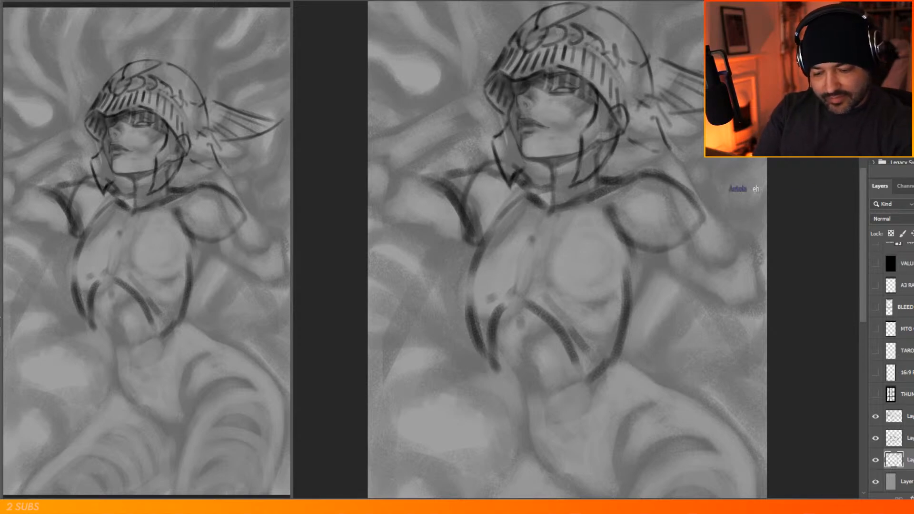
Step: Add an inner curve to the wing-side shoulder guard, a line from armpit to breastplate, and a diagonal line towards the elbow
mouse_move(658, 210)
mouse_down()
mouse_move(652, 247)
mouse_move(685, 204)
mouse_up()
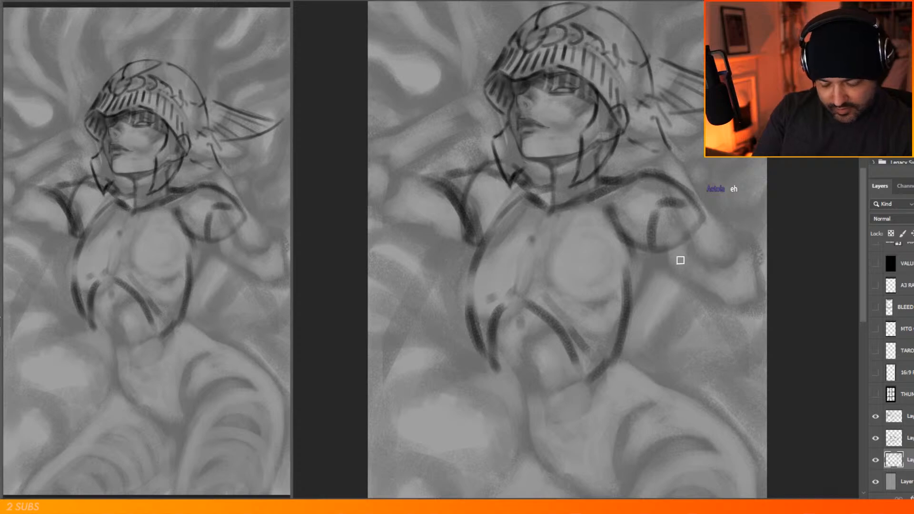
drag(654, 269, 629, 301)
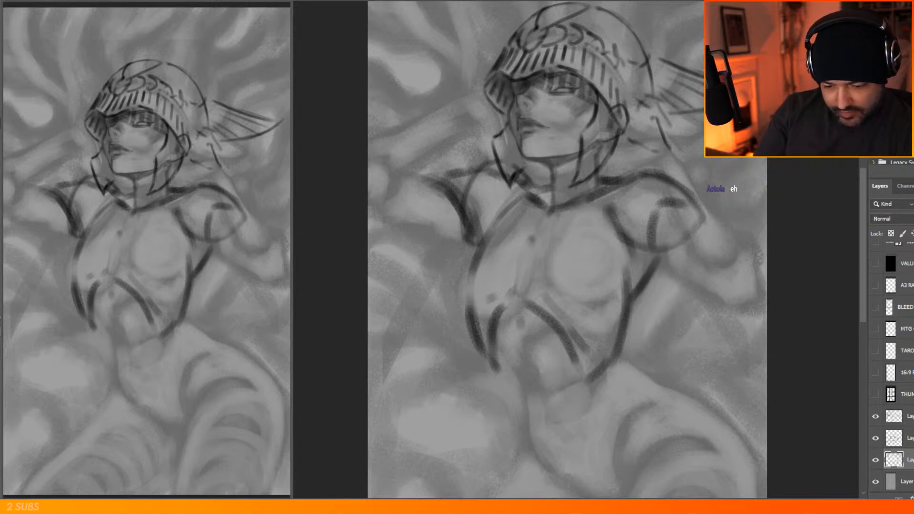
drag(675, 232, 745, 280)
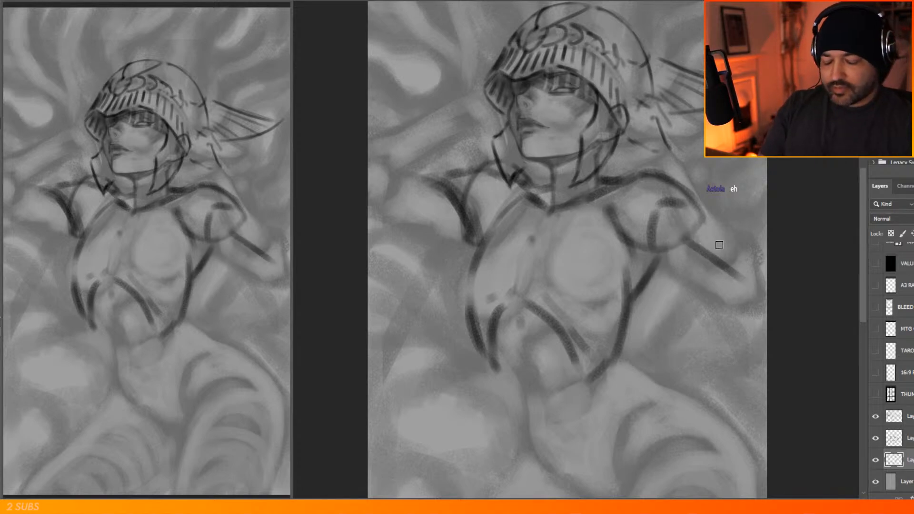
Step: Draw a dark, angular collar plate between the neck and the wing-side shoulder and shade its inside
scroll(607, 181, down, 10)
scroll(605, 116, up, 7)
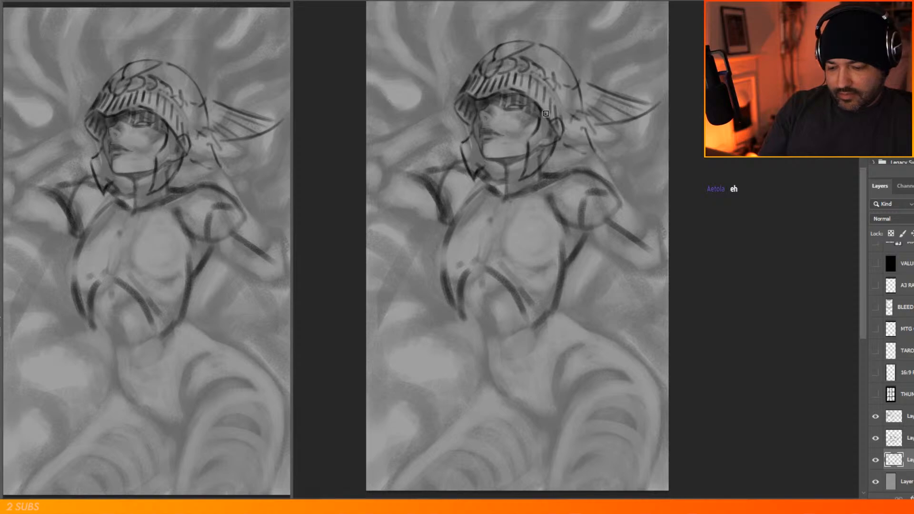
scroll(444, 137, up, 2)
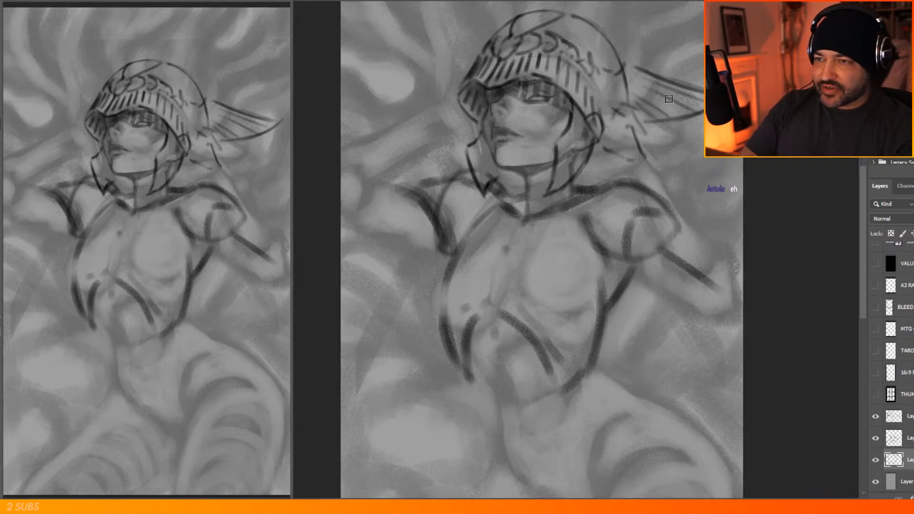
drag(653, 177, 667, 153)
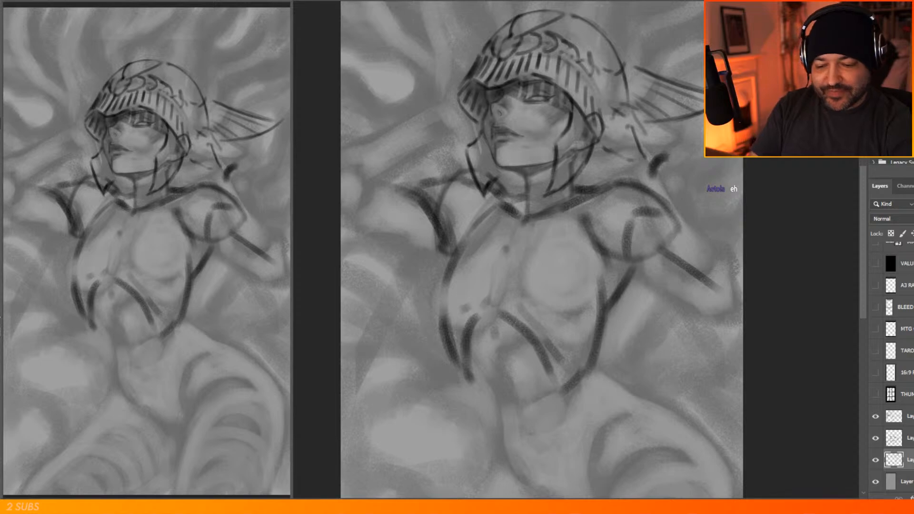
mouse_move(657, 159)
mouse_down()
mouse_move(645, 151)
mouse_move(658, 151)
mouse_move(602, 139)
mouse_move(592, 184)
mouse_move(664, 180)
mouse_up()
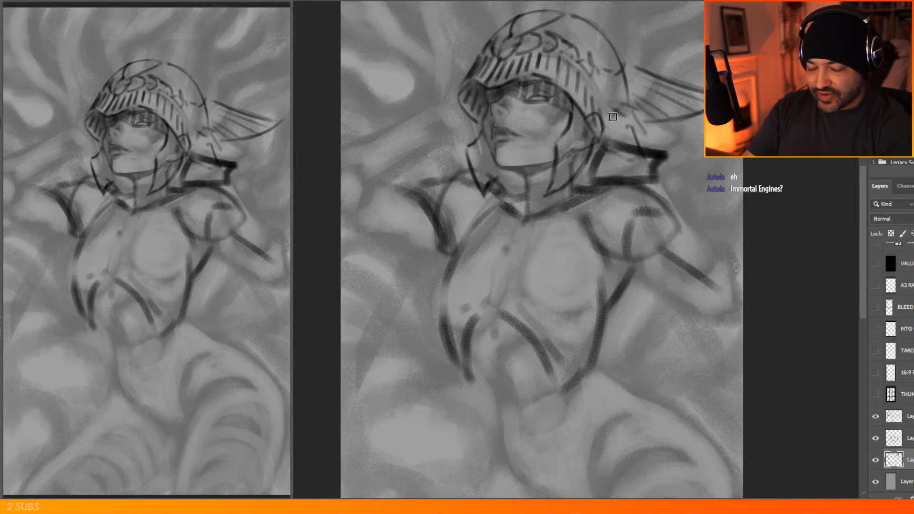
mouse_move(602, 151)
mouse_down()
mouse_move(626, 178)
mouse_move(635, 161)
mouse_move(645, 175)
mouse_move(657, 144)
mouse_move(660, 182)
mouse_move(664, 168)
mouse_move(653, 157)
mouse_move(647, 176)
mouse_move(668, 152)
mouse_up()
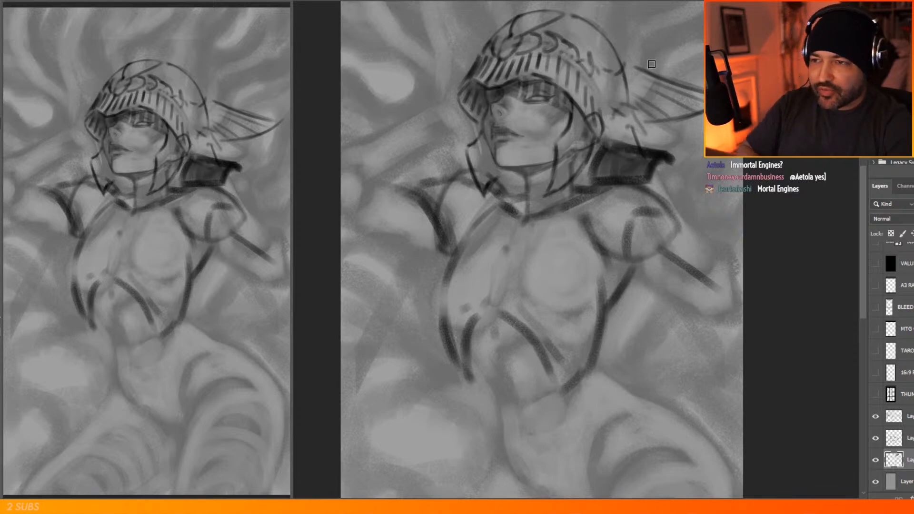
Step: Add heavy diagonal struts from the collar plate across the neck and jaw down to the shoulder guard, and clean up the plate's outer corner
drag(580, 189, 575, 198)
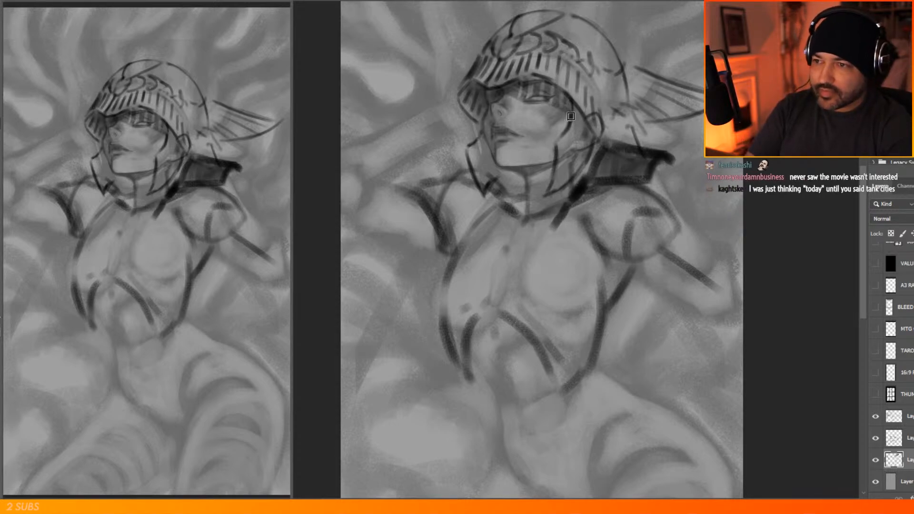
mouse_move(591, 175)
mouse_down()
mouse_move(586, 163)
mouse_move(547, 198)
mouse_move(565, 176)
mouse_up()
mouse_move(591, 146)
mouse_down()
mouse_move(564, 155)
mouse_move(544, 205)
mouse_up()
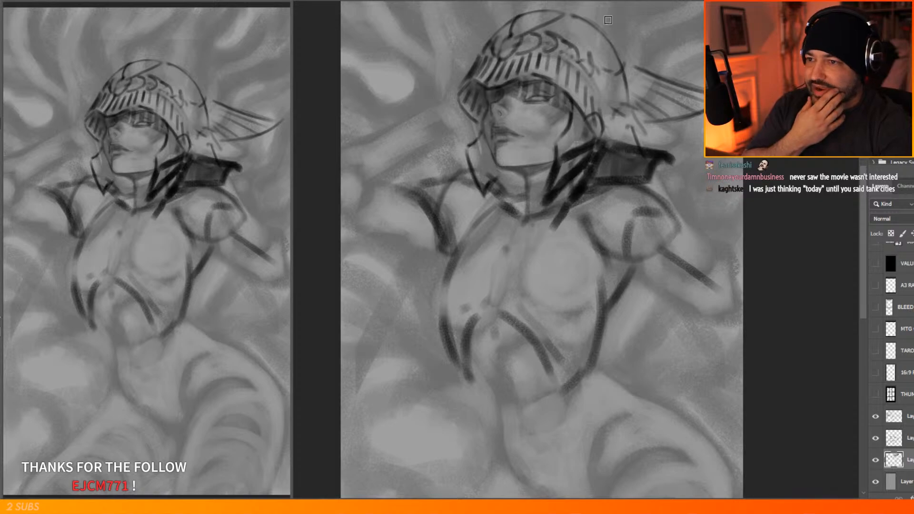
mouse_move(571, 140)
mouse_down()
mouse_move(586, 138)
mouse_move(538, 146)
mouse_move(564, 134)
mouse_move(603, 139)
mouse_up()
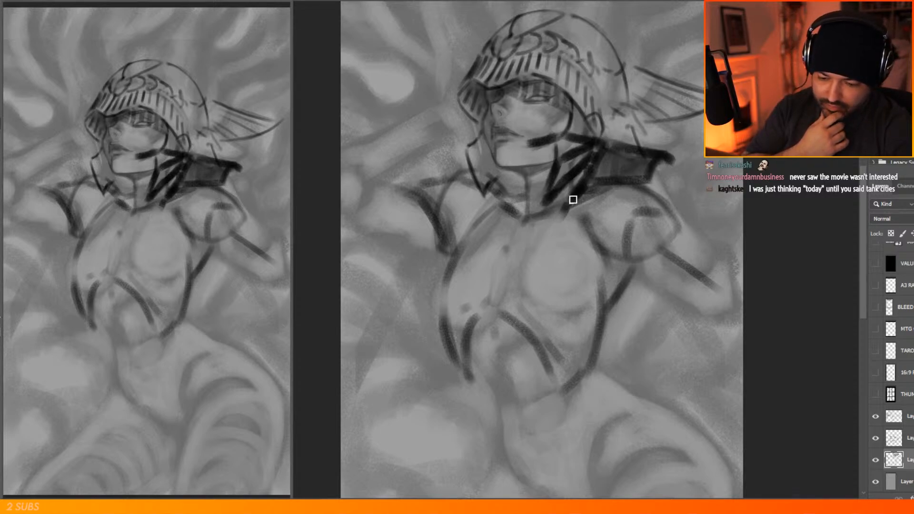
drag(573, 200, 588, 224)
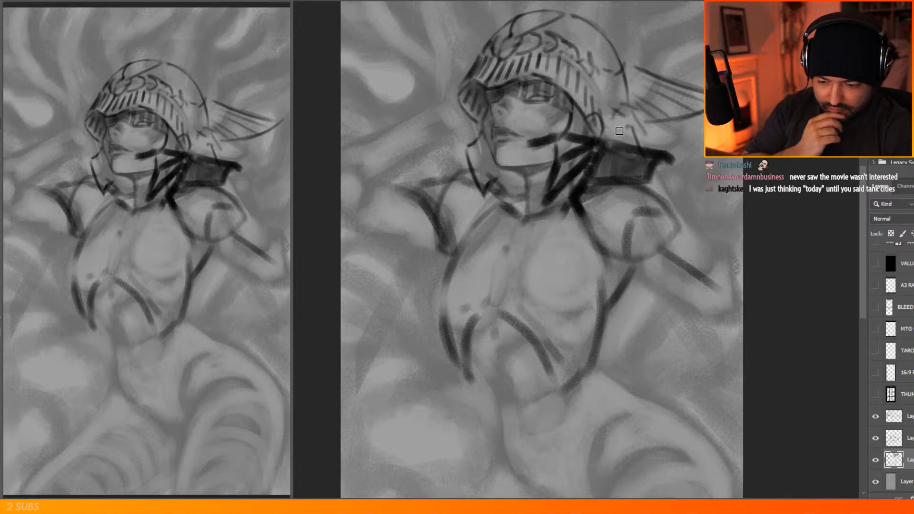
mouse_move(630, 181)
mouse_down()
mouse_move(658, 177)
mouse_move(664, 202)
mouse_move(637, 191)
mouse_up()
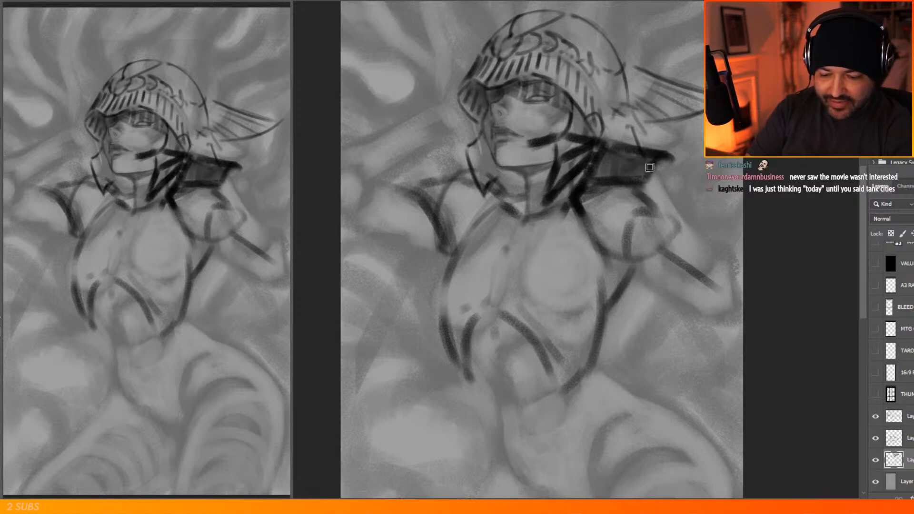
Step: Sketch two roughly parallel edges of the bent arm running from the collar plate's outer corner down towards the elbow
scroll(609, 164, down, 6)
scroll(628, 186, up, 4)
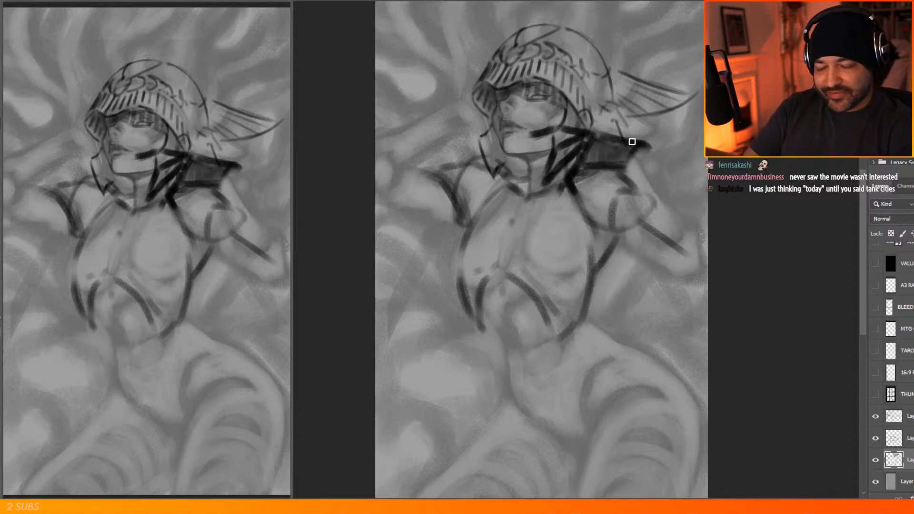
mouse_move(643, 151)
mouse_down()
mouse_move(634, 166)
mouse_move(644, 155)
mouse_move(637, 164)
mouse_move(679, 261)
mouse_up()
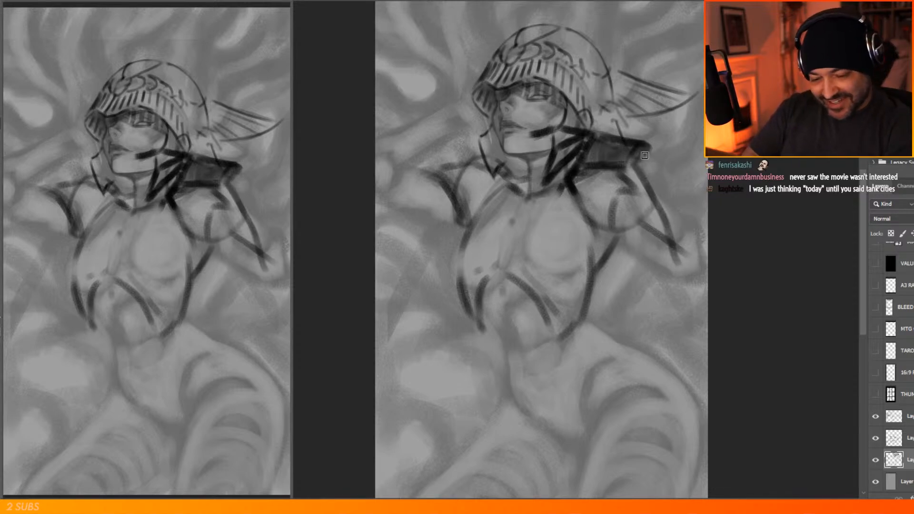
drag(650, 154, 676, 199)
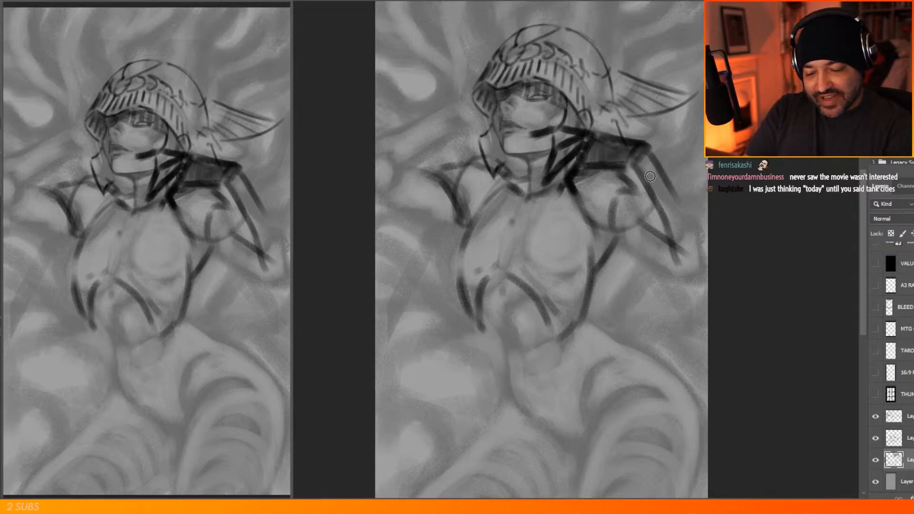
drag(681, 246, 692, 255)
Step: Redraw both arm edges with darker, thicker strokes and join them around the elbow
key(b)
drag(635, 167, 655, 203)
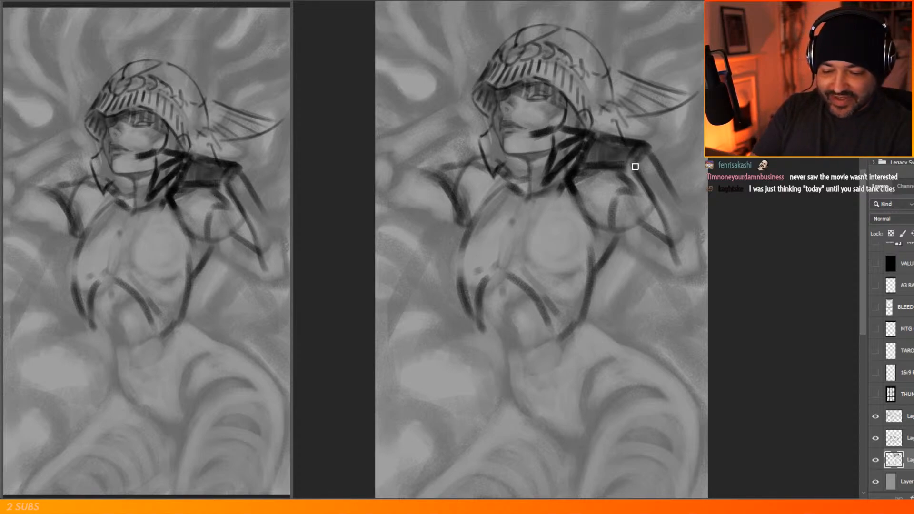
mouse_move(643, 185)
mouse_down()
mouse_move(663, 215)
mouse_move(668, 259)
mouse_move(653, 202)
mouse_move(693, 275)
mouse_up()
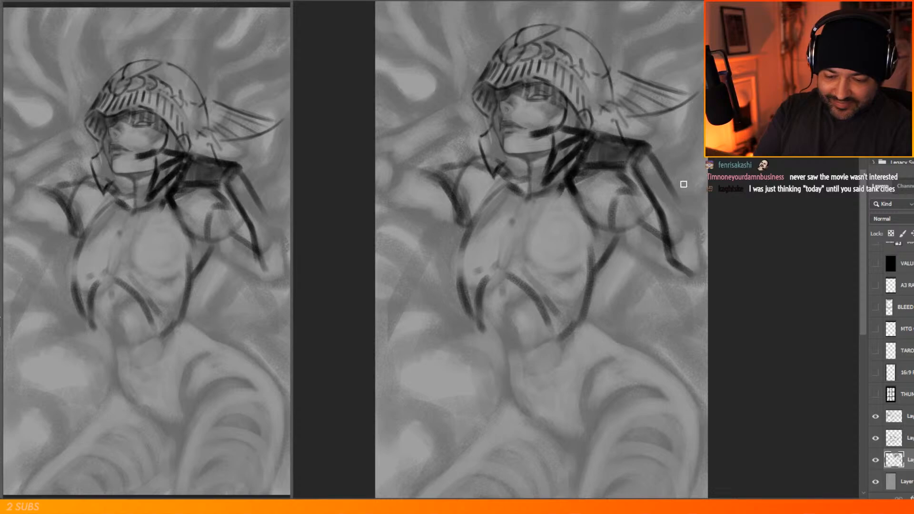
mouse_move(650, 149)
mouse_down()
mouse_move(714, 242)
mouse_move(710, 230)
mouse_move(706, 272)
mouse_move(677, 265)
mouse_move(710, 265)
mouse_up()
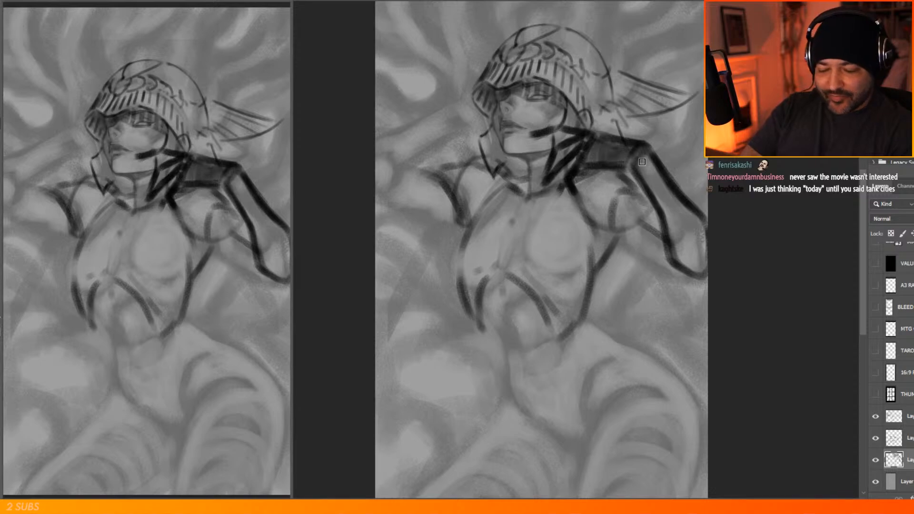
Step: Thicken the shoulder guard's inner curve, draw the upper arm's lower contour from armpit to elbow, and rework the elbow corner
drag(614, 213, 641, 199)
drag(618, 231, 643, 252)
mouse_move(602, 220)
mouse_down()
mouse_move(686, 297)
mouse_move(621, 235)
mouse_move(684, 284)
mouse_move(709, 284)
mouse_up()
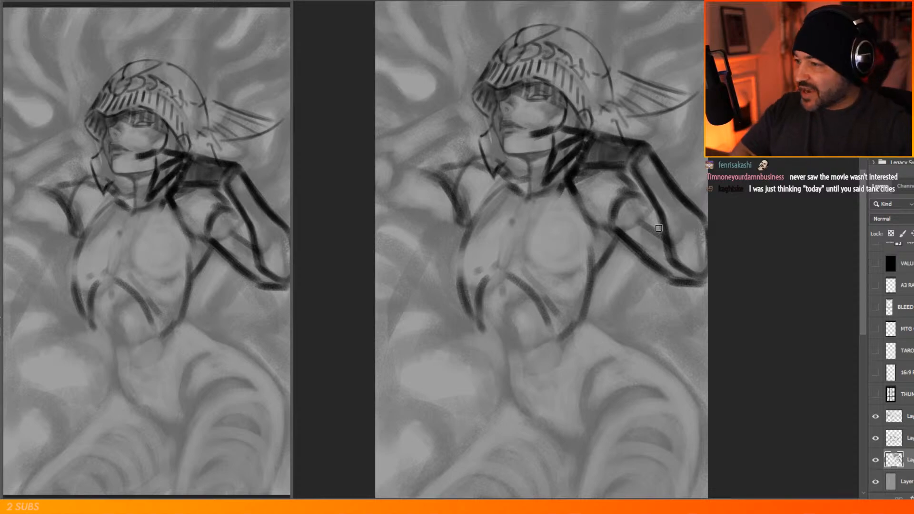
mouse_move(706, 266)
mouse_down()
mouse_move(707, 284)
mouse_move(709, 258)
mouse_move(699, 267)
mouse_move(708, 286)
mouse_up()
key(ctrl+z)
drag(624, 174, 649, 204)
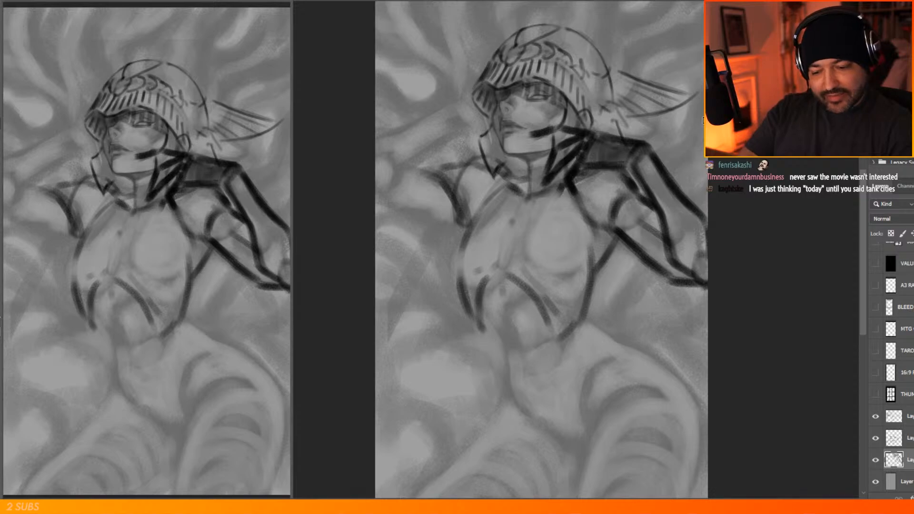
Step: Lasso the dark collar plate with its struts, scale it down slightly, and deselect
mouse_move(646, 139)
mouse_down()
mouse_move(624, 175)
mouse_move(550, 198)
mouse_up()
drag(542, 109, 541, 110)
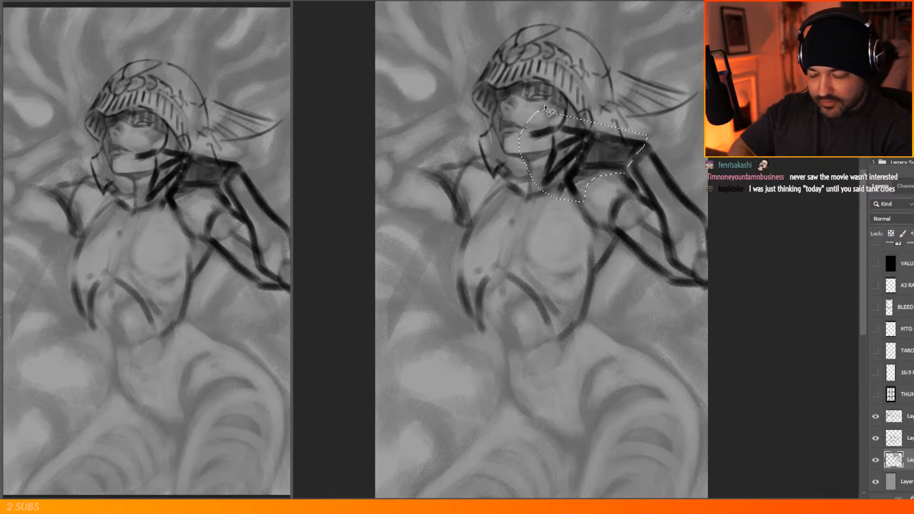
click(21, 0)
mouse_move(127, 206)
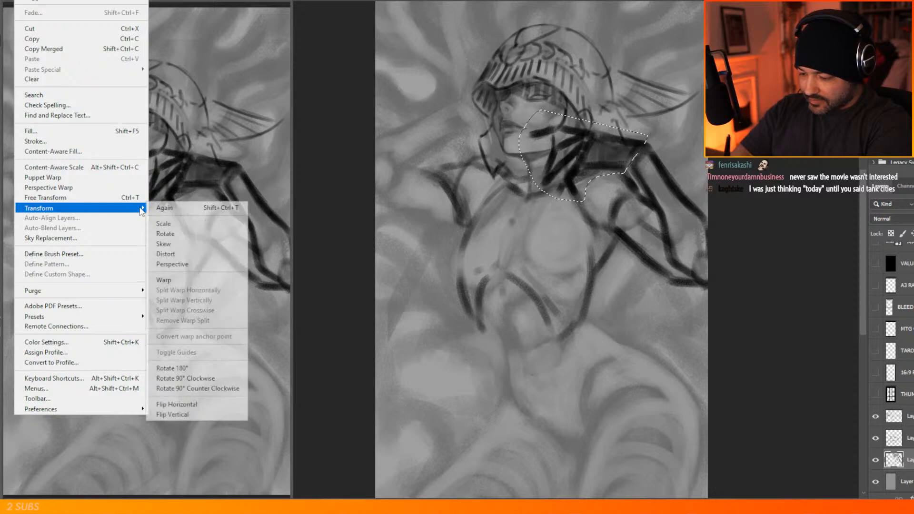
click(169, 224)
drag(518, 107, 528, 115)
drag(642, 180, 646, 173)
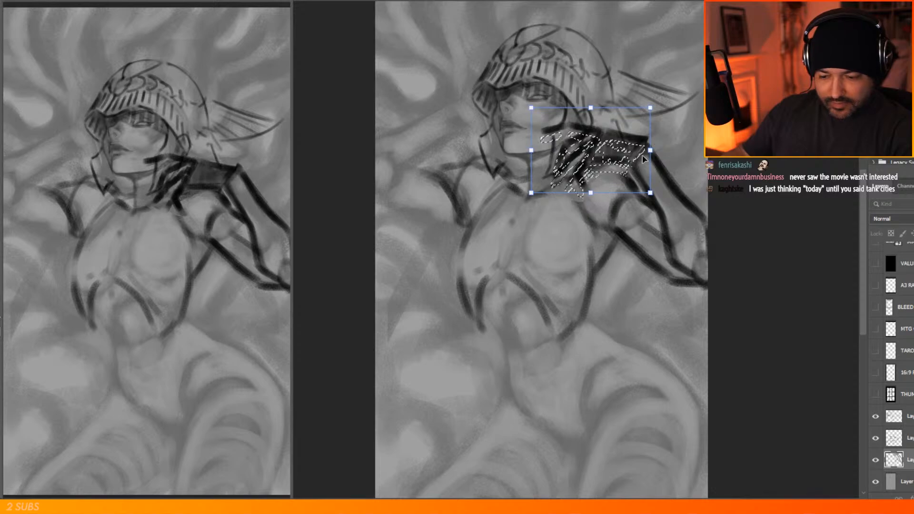
key(Return)
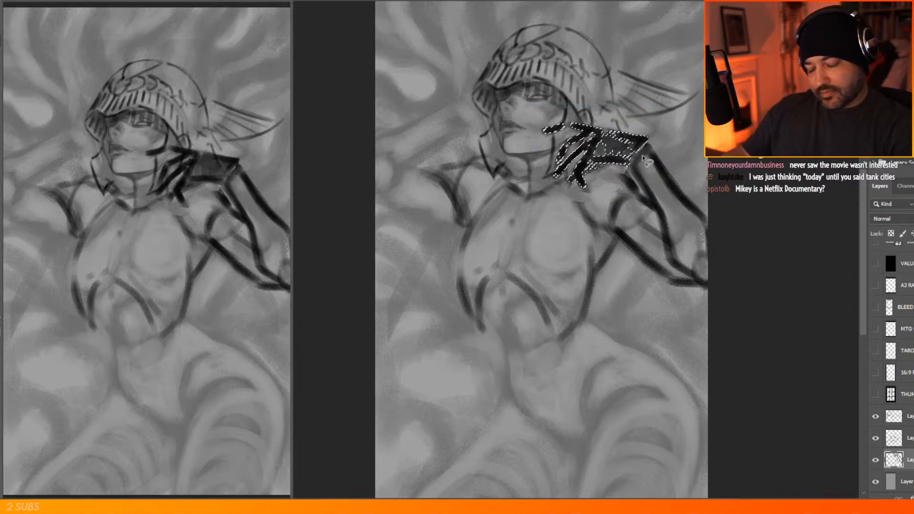
key(ctrl+d)
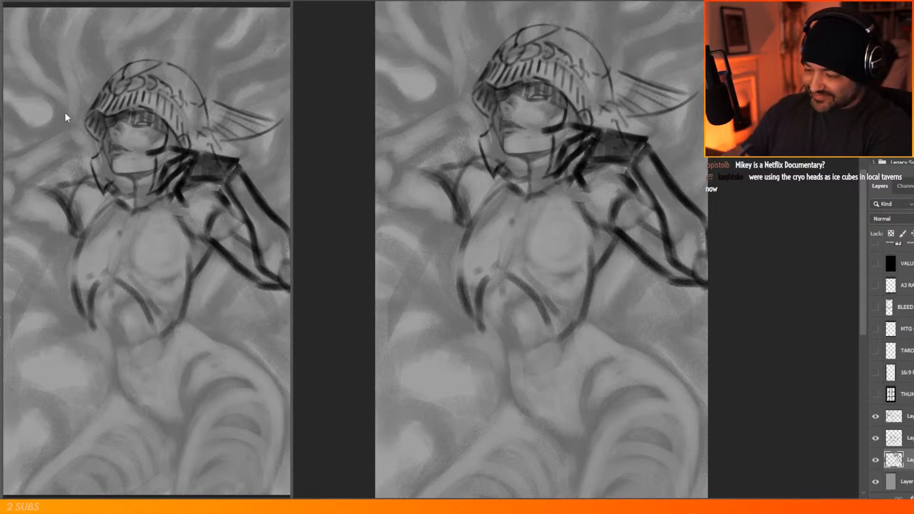
Step: Erase along the arm contours to thin the upper arm's lower line between the armpit and elbow
drag(639, 193, 659, 216)
key(e)
mouse_move(684, 288)
mouse_down()
mouse_move(641, 254)
mouse_move(701, 286)
mouse_up()
key(b)
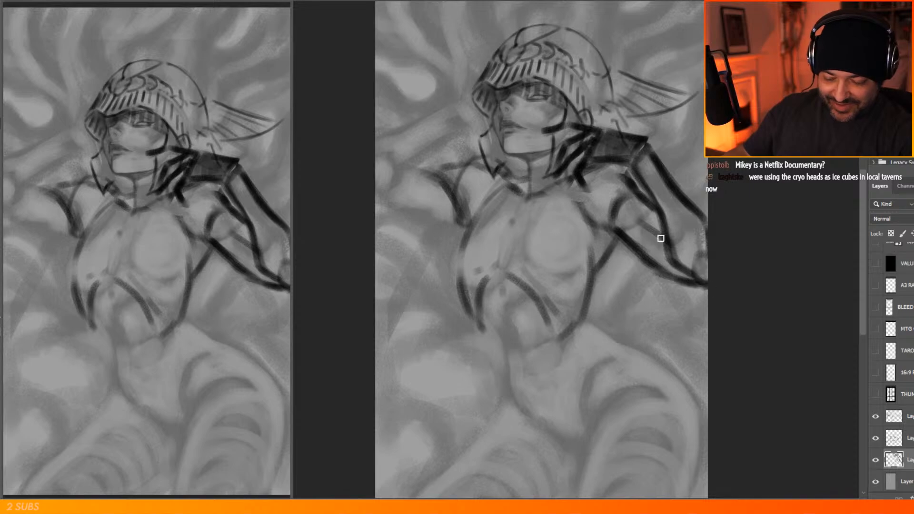
key(e)
drag(639, 265, 693, 288)
drag(626, 231, 654, 258)
key(b)
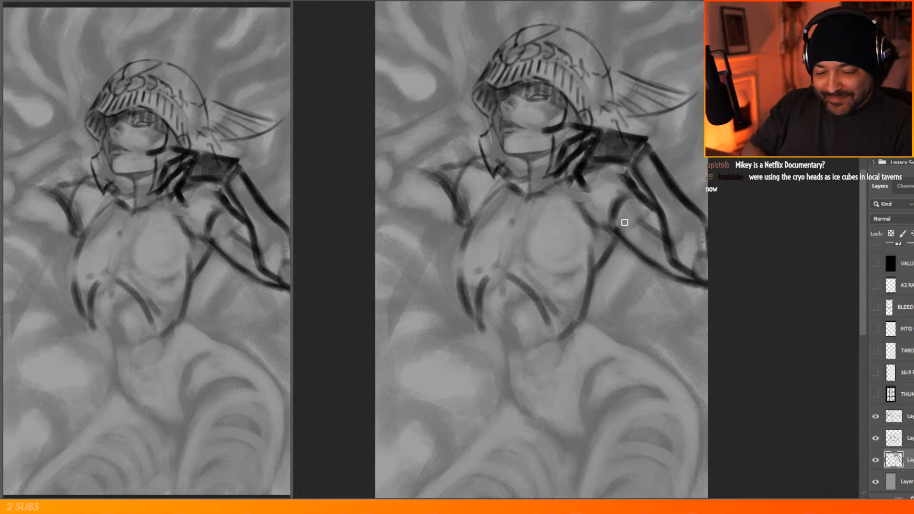
Step: Darken the joint at the armpit and tidy the shoulder guard's inner curve and upper arm edge
mouse_move(608, 222)
mouse_down()
mouse_move(632, 156)
mouse_move(614, 212)
mouse_move(630, 214)
mouse_move(625, 220)
mouse_move(630, 200)
mouse_up()
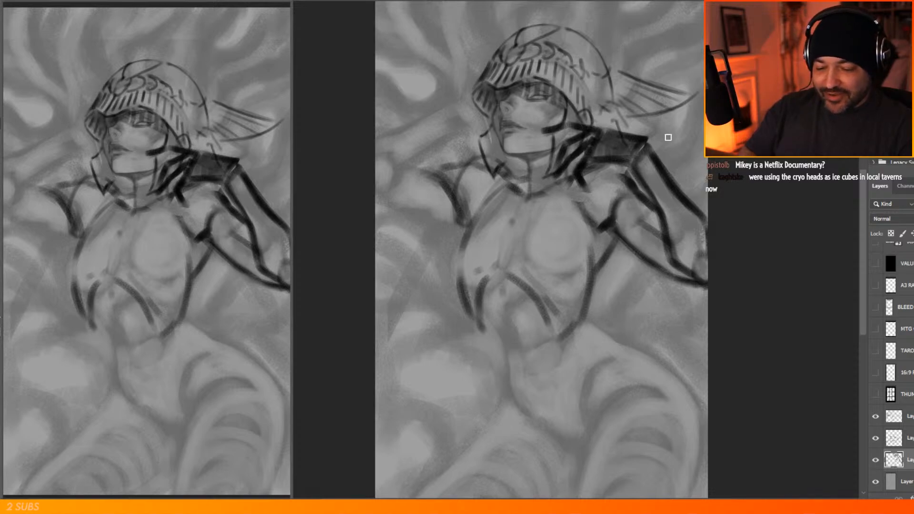
mouse_move(622, 176)
mouse_down()
mouse_move(626, 186)
mouse_move(606, 200)
mouse_move(616, 209)
mouse_move(623, 172)
mouse_move(633, 179)
mouse_up()
key(b)
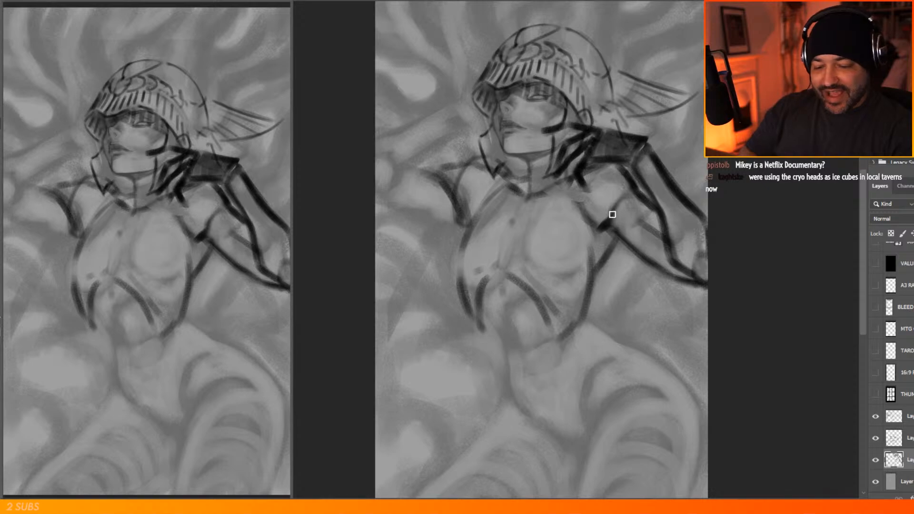
Step: Darken the armpit joint and torso side, then strengthen the opposite shoulder's top line up to the collar
mouse_move(613, 211)
mouse_down()
mouse_move(593, 251)
mouse_move(595, 243)
mouse_up()
key(b)
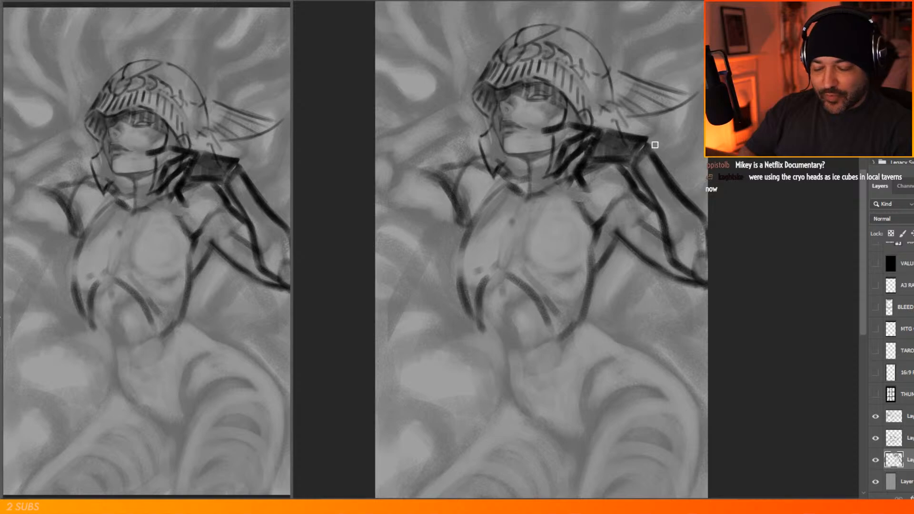
drag(470, 218, 462, 240)
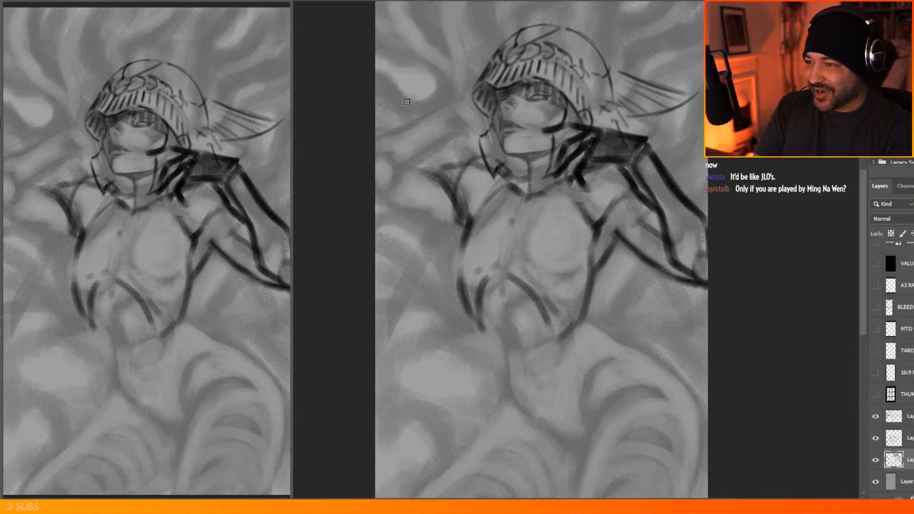
mouse_move(505, 178)
mouse_down()
mouse_move(461, 152)
mouse_move(477, 164)
mouse_move(431, 170)
mouse_up()
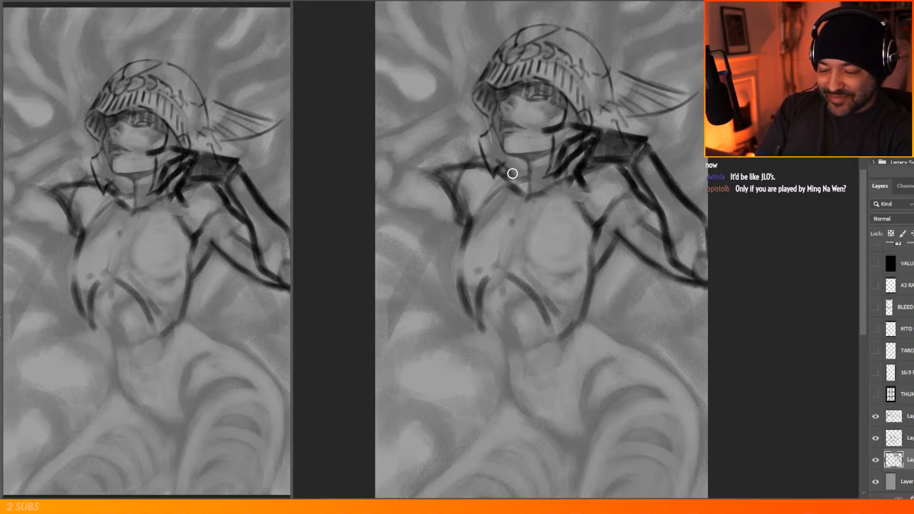
drag(488, 173, 509, 185)
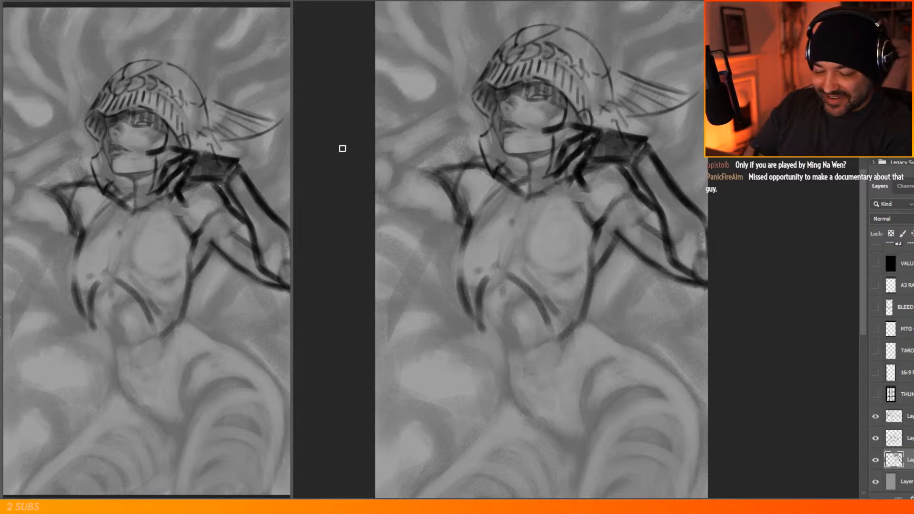
Step: Draw the upper and lower contours of the raised upper arm out to the canvas edge and tidy its armpit
mouse_move(433, 172)
mouse_down()
mouse_move(392, 160)
mouse_move(438, 174)
mouse_move(353, 159)
mouse_up()
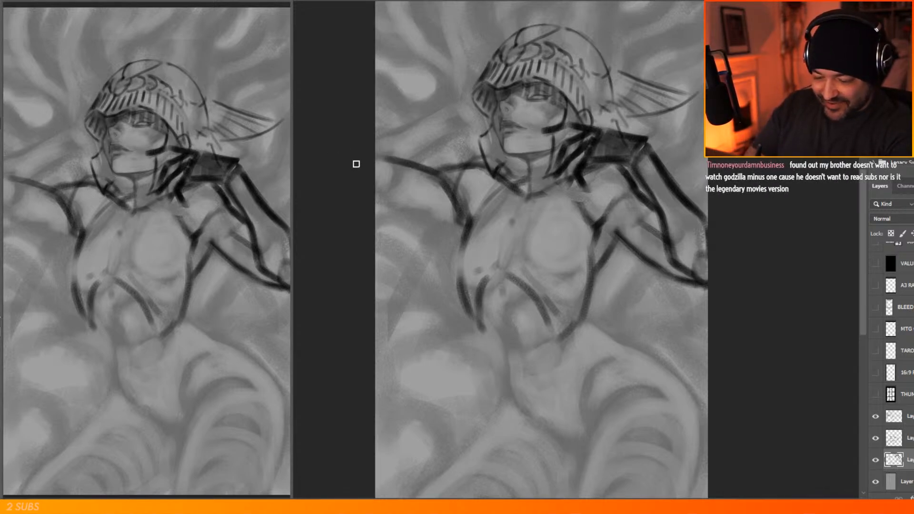
mouse_move(410, 211)
mouse_down()
mouse_move(359, 190)
mouse_move(424, 210)
mouse_move(400, 196)
mouse_up()
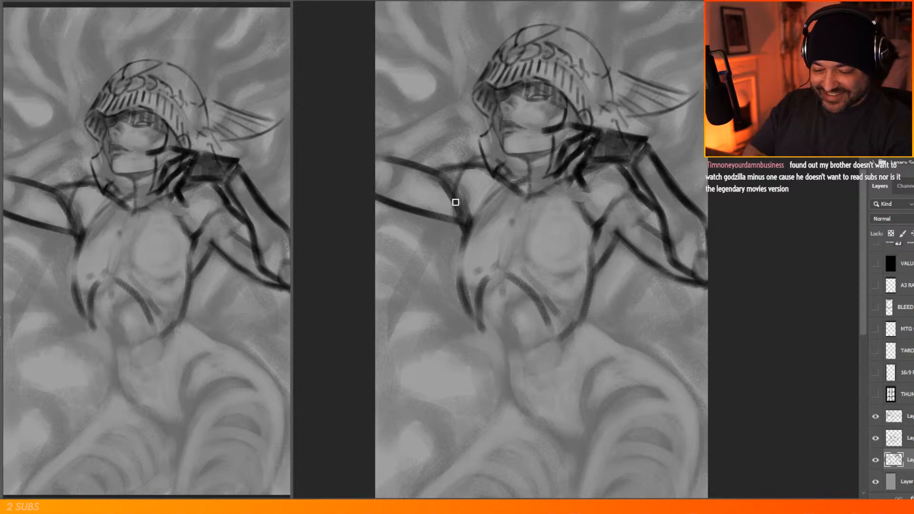
mouse_move(465, 262)
mouse_down()
mouse_move(469, 274)
mouse_move(476, 224)
mouse_up()
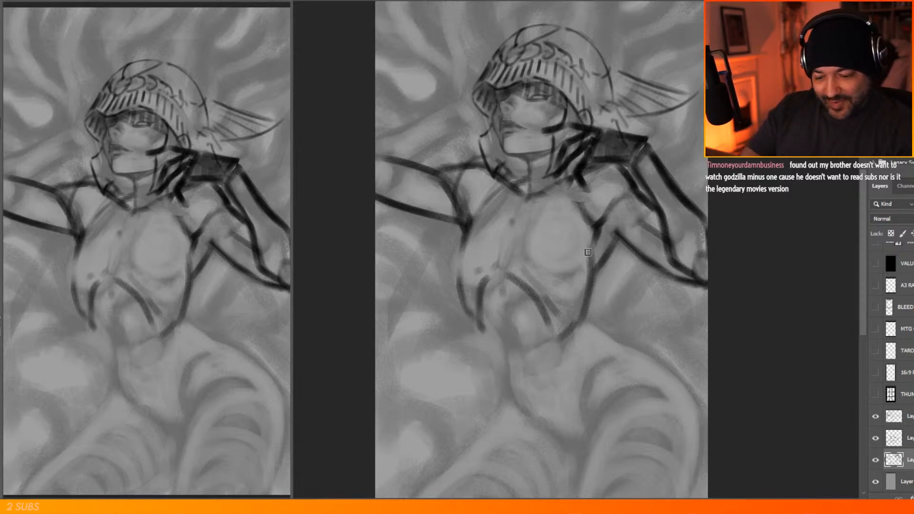
Step: Rework the torso's outer contour from below the armpit to the waist and save the document
key(b)
drag(584, 325, 562, 335)
drag(592, 298, 574, 325)
drag(595, 269, 582, 303)
key(e)
drag(587, 251, 582, 308)
key(b)
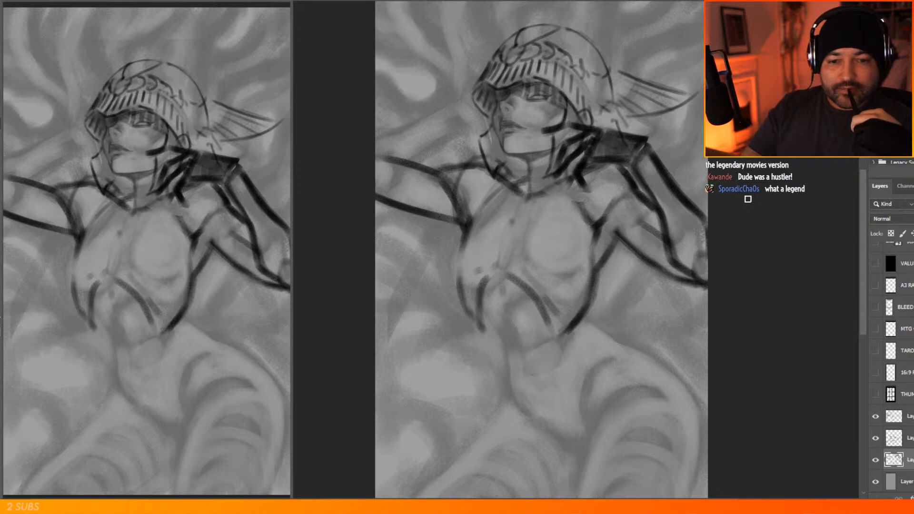
click(7, 1)
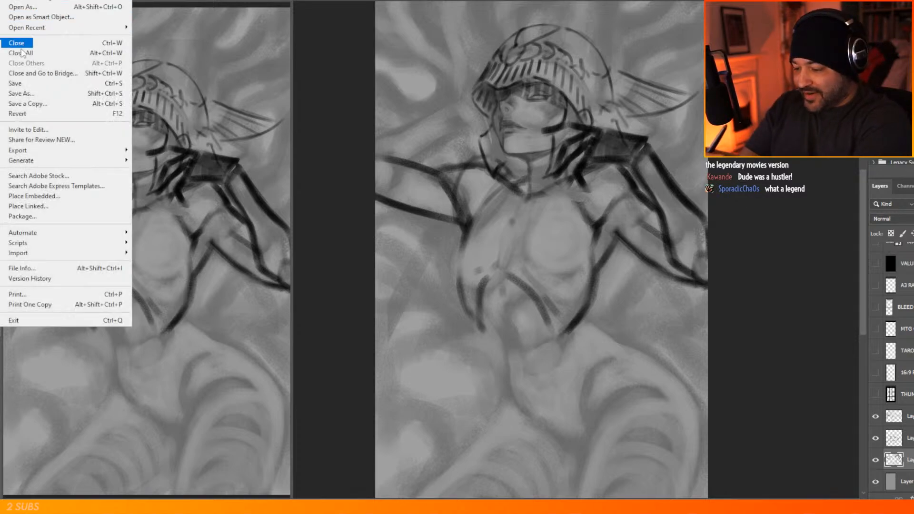
click(34, 85)
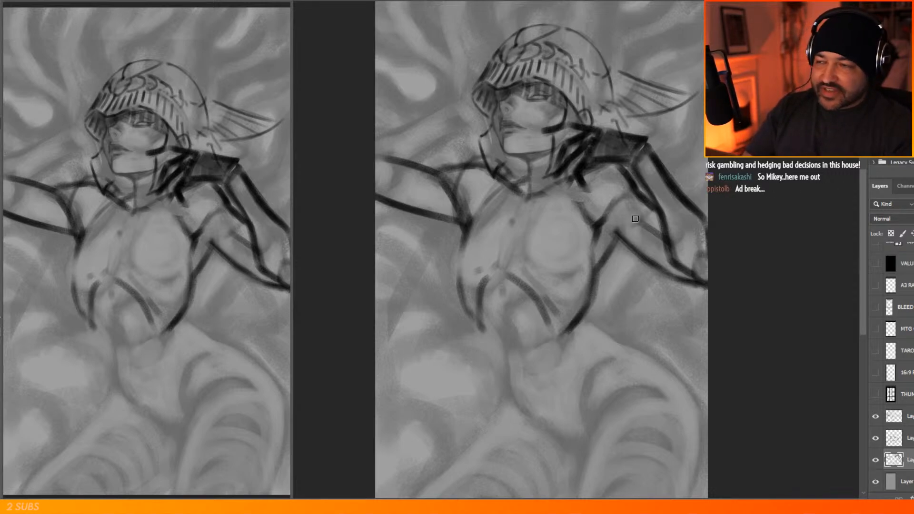
Step: Refine the shoulder guard's inner strap lines down to the elbow and clean up around the armpit
mouse_move(639, 190)
mouse_down()
mouse_move(658, 206)
mouse_move(649, 200)
mouse_up()
mouse_move(627, 171)
mouse_down()
mouse_move(638, 186)
mouse_move(625, 137)
mouse_move(613, 168)
mouse_move(657, 215)
mouse_move(653, 195)
mouse_move(666, 222)
mouse_move(630, 165)
mouse_up()
drag(661, 245, 682, 266)
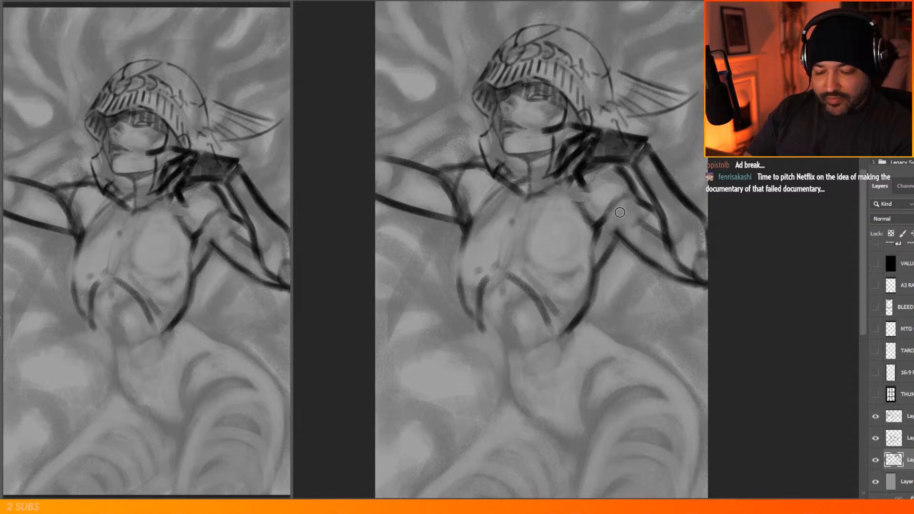
drag(606, 225, 605, 215)
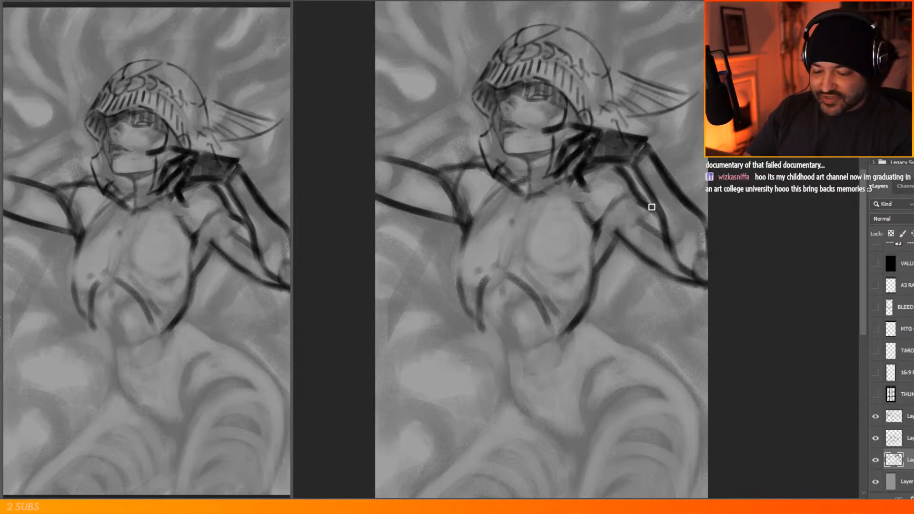
drag(632, 202, 645, 214)
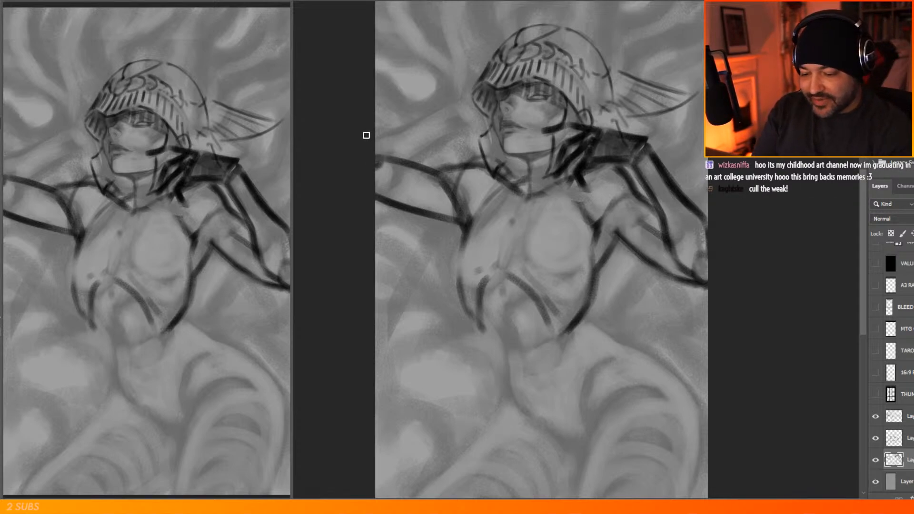
Step: Draw the raised forearm's two contours from the canvas edge toward the helmet and close them at the wrist
drag(381, 157, 434, 114)
drag(368, 127, 446, 93)
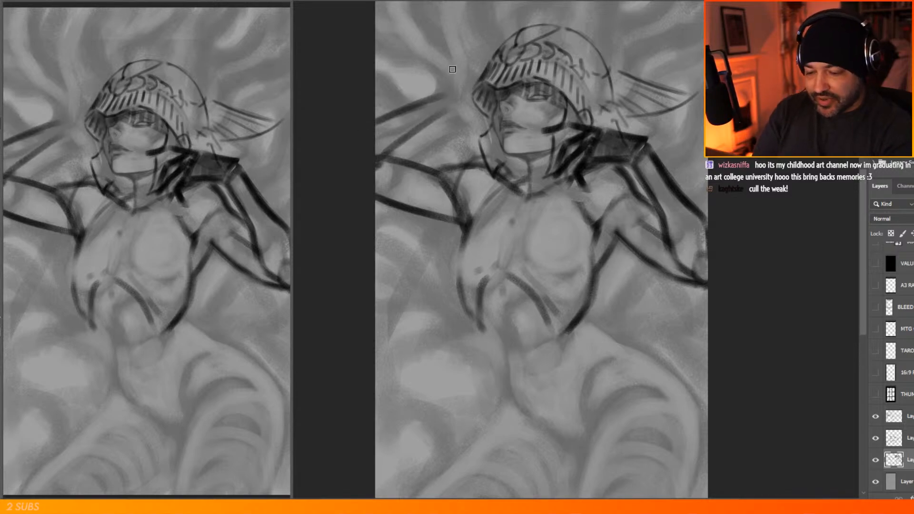
drag(369, 118, 444, 91)
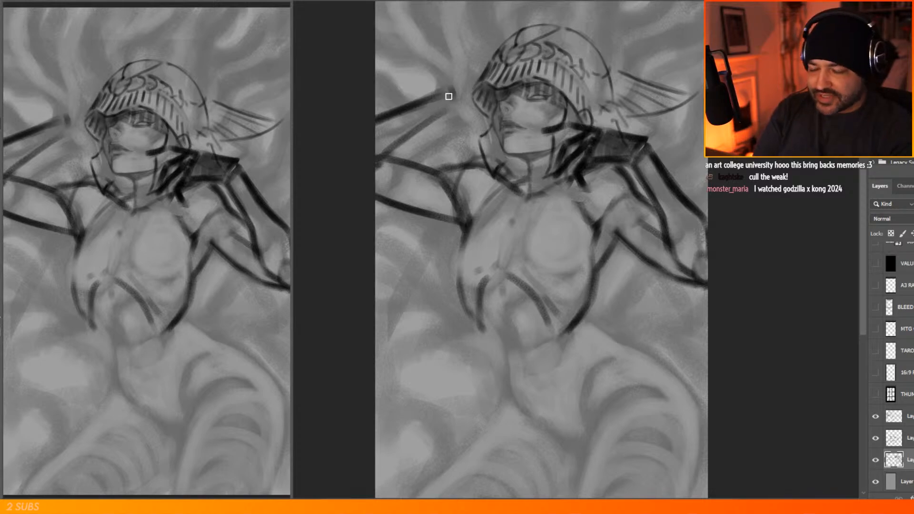
drag(452, 103, 451, 89)
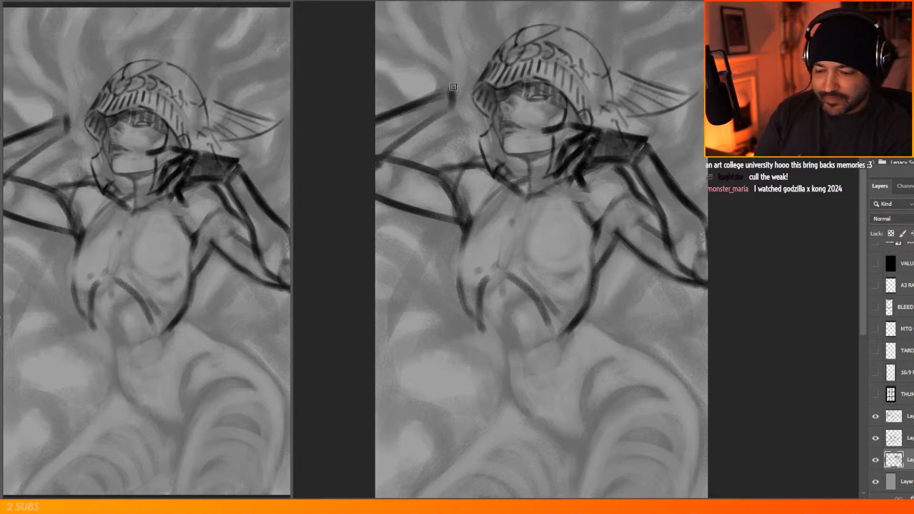
Step: Sketch the raised hand between the wrist and the helmet's cheek, with dark finger strokes
mouse_move(464, 88)
mouse_down()
mouse_move(477, 111)
mouse_move(475, 139)
mouse_up()
drag(491, 125, 465, 90)
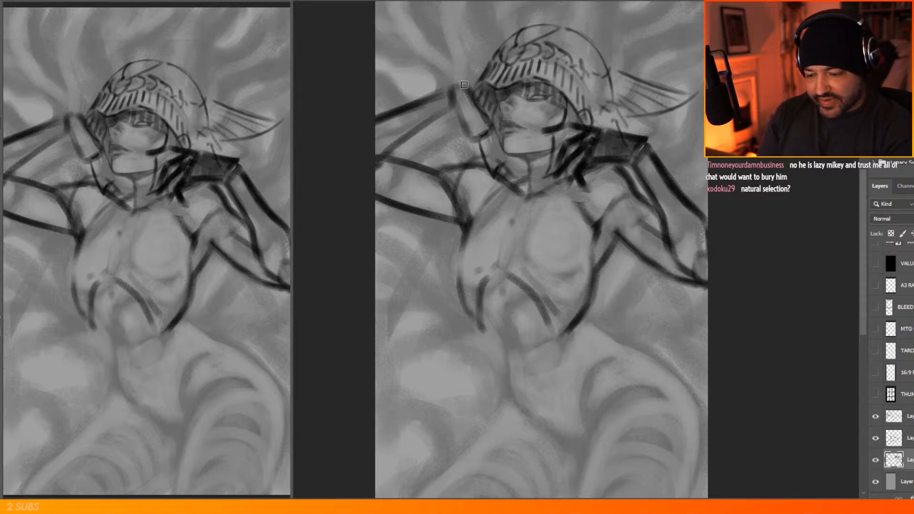
drag(461, 83, 424, 101)
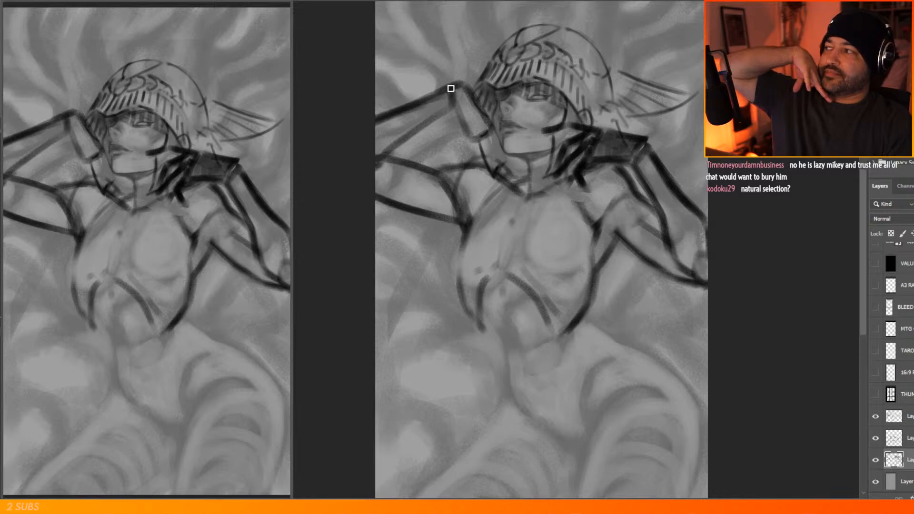
mouse_move(453, 97)
mouse_down()
mouse_move(451, 154)
mouse_move(459, 134)
mouse_move(452, 151)
mouse_move(452, 105)
mouse_up()
mouse_move(460, 145)
mouse_down()
mouse_move(460, 110)
mouse_move(500, 157)
mouse_move(494, 127)
mouse_move(508, 165)
mouse_move(481, 109)
mouse_move(512, 171)
mouse_move(491, 151)
mouse_move(476, 175)
mouse_move(482, 121)
mouse_up()
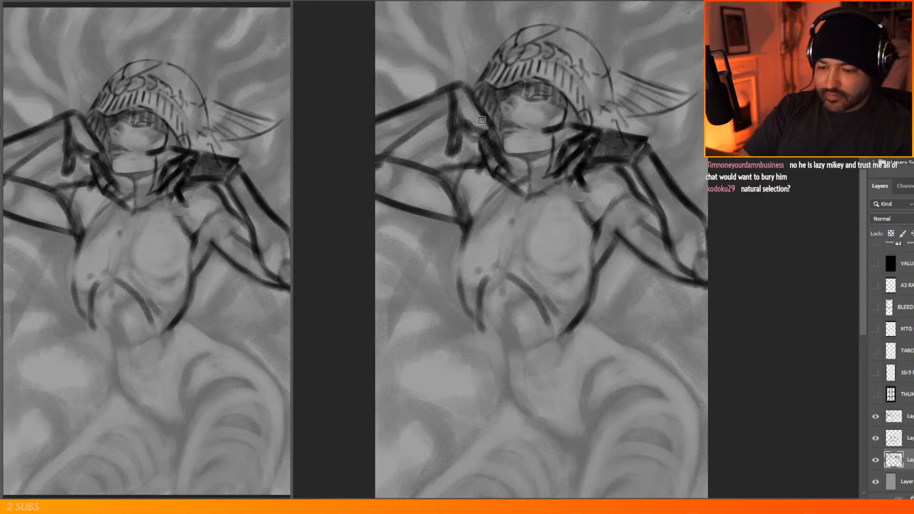
Step: Darken the hand and wrist and rework the raised forearm's contours into heavier, more curved lines
mouse_move(461, 92)
mouse_down()
mouse_move(485, 127)
mouse_move(454, 84)
mouse_move(475, 128)
mouse_move(457, 78)
mouse_move(452, 101)
mouse_move(445, 83)
mouse_move(445, 105)
mouse_move(436, 60)
mouse_move(440, 80)
mouse_move(419, 100)
mouse_move(436, 82)
mouse_move(429, 94)
mouse_move(440, 84)
mouse_move(432, 123)
mouse_up()
key(b)
mouse_move(396, 149)
mouse_down()
mouse_move(422, 128)
mouse_move(367, 171)
mouse_up()
drag(431, 89, 365, 120)
key(e)
drag(423, 86, 379, 109)
key(b)
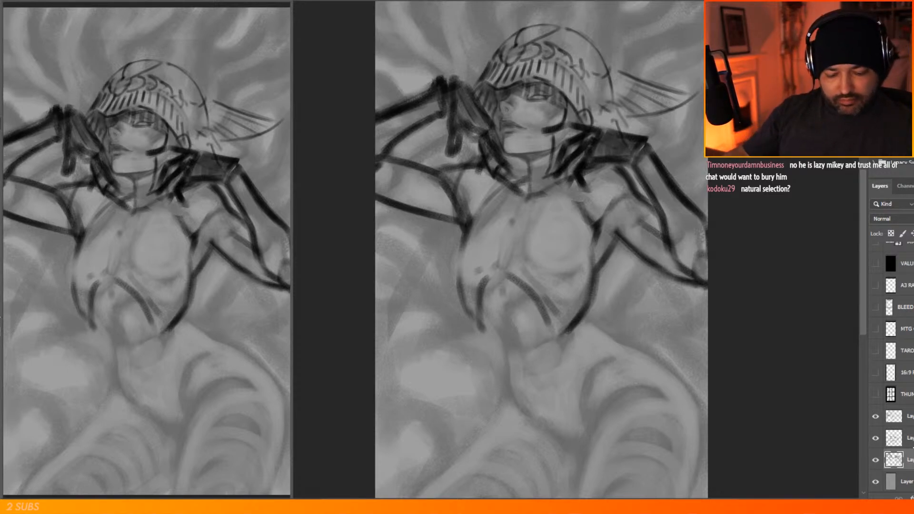
Step: Duplicate the face sketch layer to strengthen the facial lines and toggle the copy's visibility to compare
right_click(903, 438)
key(Return)
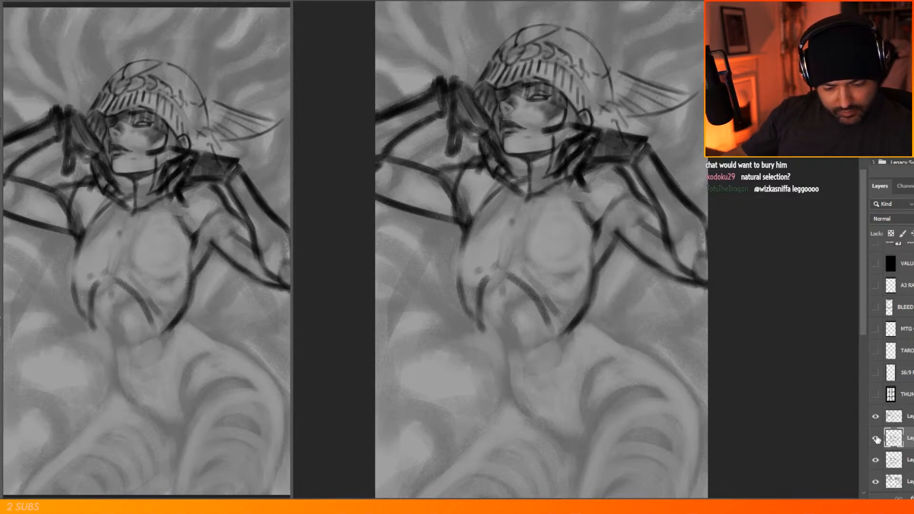
click(876, 439)
click(876, 436)
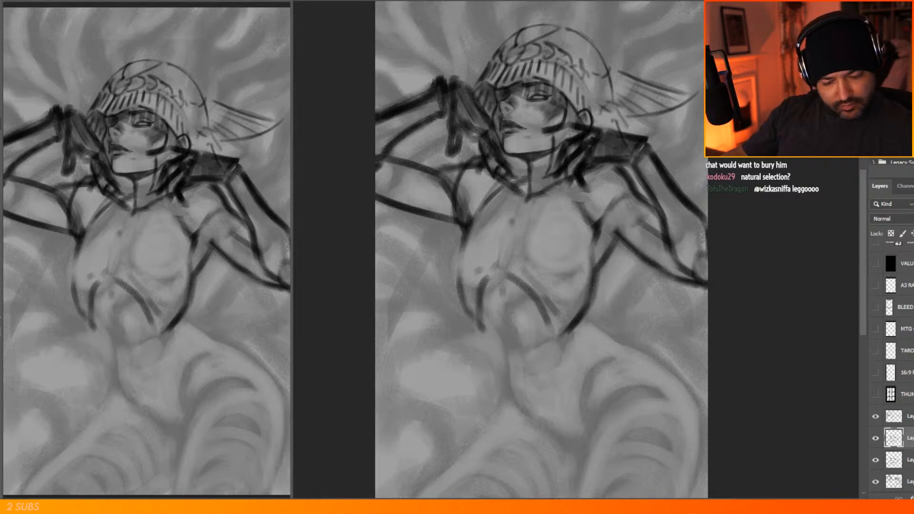
Step: On the body armour layer, lasso the raised upper arm and shoulder lines, shift them upward, and deselect
click(906, 482)
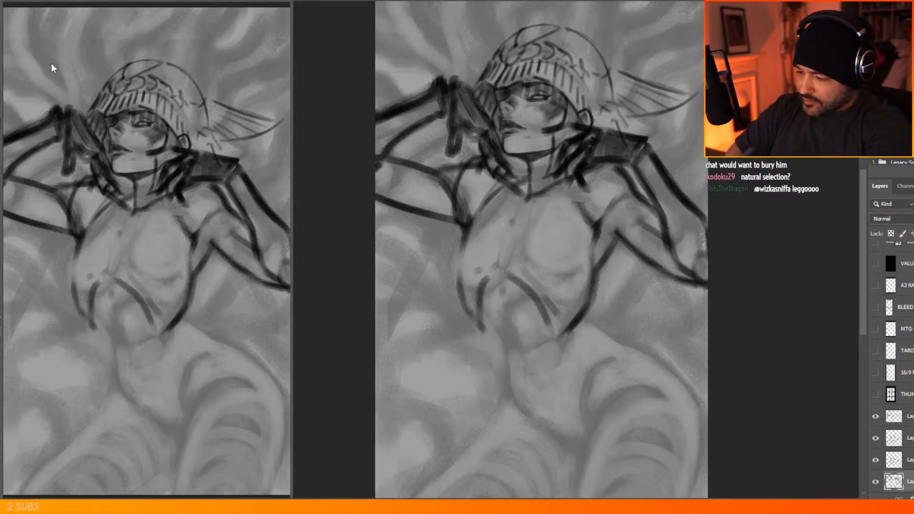
mouse_move(480, 147)
mouse_down()
mouse_move(494, 184)
mouse_move(478, 219)
mouse_move(459, 231)
mouse_move(427, 229)
mouse_move(382, 206)
mouse_move(362, 180)
mouse_move(391, 155)
mouse_move(438, 160)
mouse_up()
drag(465, 134, 466, 146)
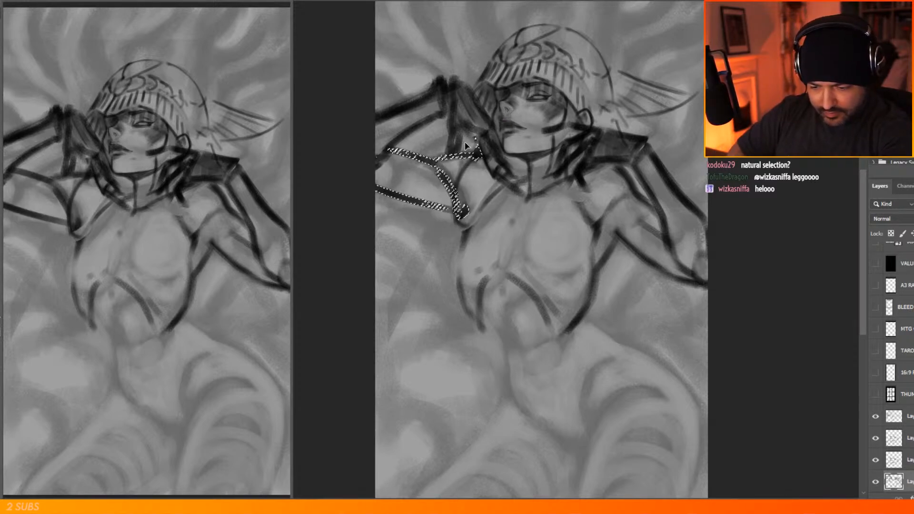
key(ctrl+d)
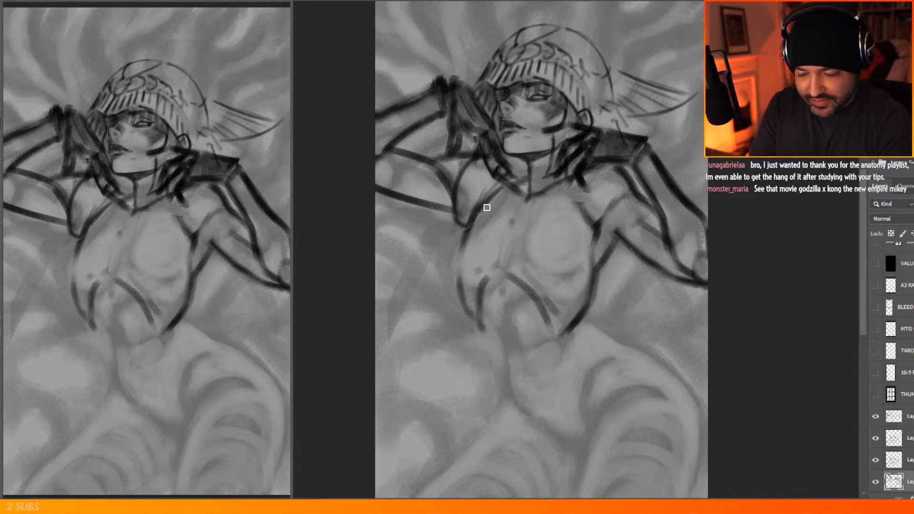
Step: Connect the chest line to the moved armpit and draw the curved contours of both breasts
drag(480, 201, 446, 225)
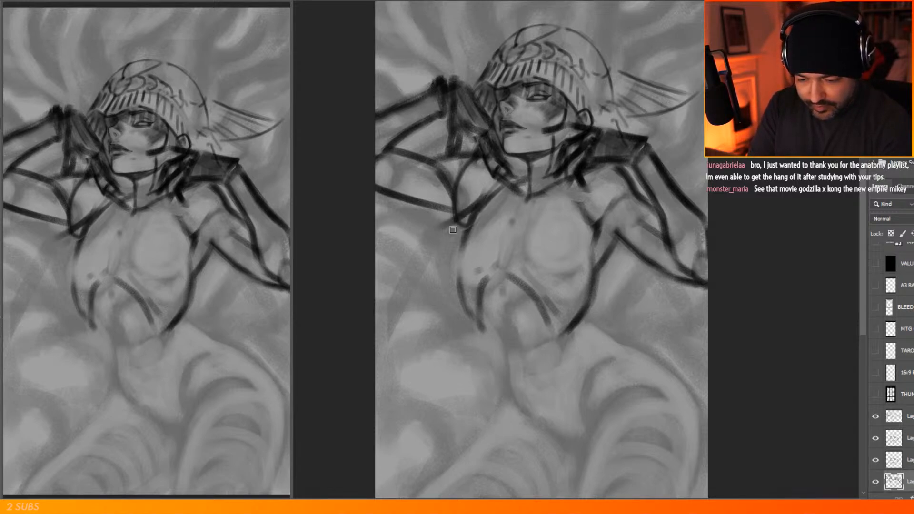
mouse_move(432, 237)
mouse_down()
mouse_move(440, 270)
mouse_move(433, 246)
mouse_move(459, 277)
mouse_move(450, 278)
mouse_move(474, 260)
mouse_up()
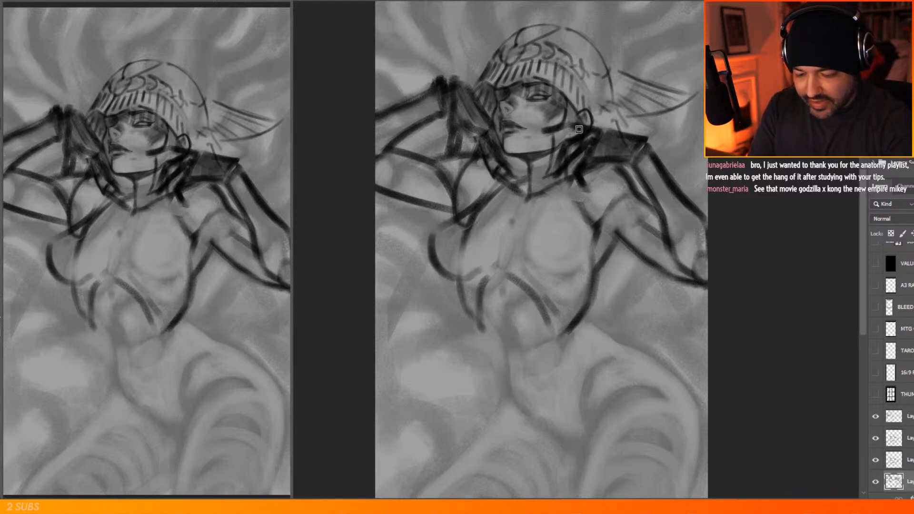
drag(562, 183, 533, 197)
mouse_move(516, 230)
mouse_down()
mouse_move(519, 267)
mouse_move(547, 272)
mouse_move(548, 282)
mouse_up()
mouse_move(517, 247)
mouse_down()
mouse_move(532, 278)
mouse_move(588, 271)
mouse_move(547, 284)
mouse_move(575, 261)
mouse_move(565, 274)
mouse_move(577, 256)
mouse_move(572, 209)
mouse_move(585, 256)
mouse_move(605, 218)
mouse_up()
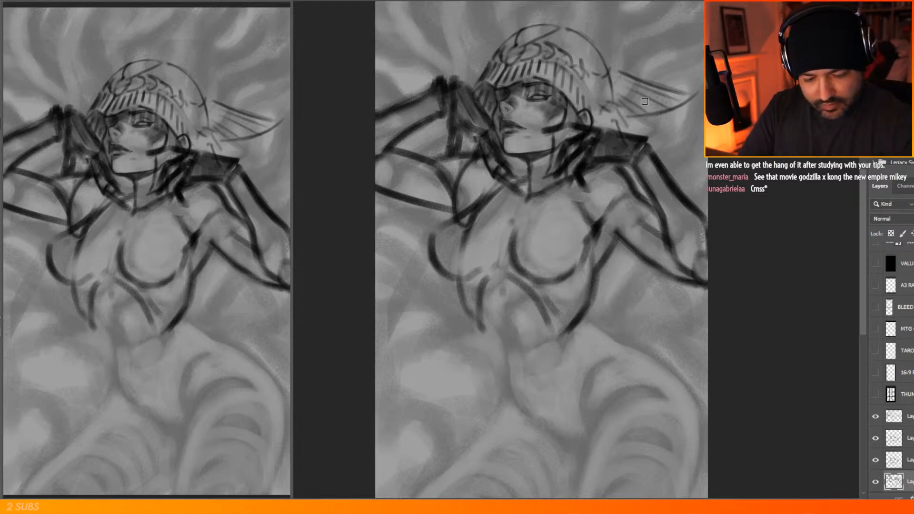
Step: Toggle the helmet layer's visibility, select that layer, and redraw the helmet's front edge and dome with a darker continuous outline
click(877, 418)
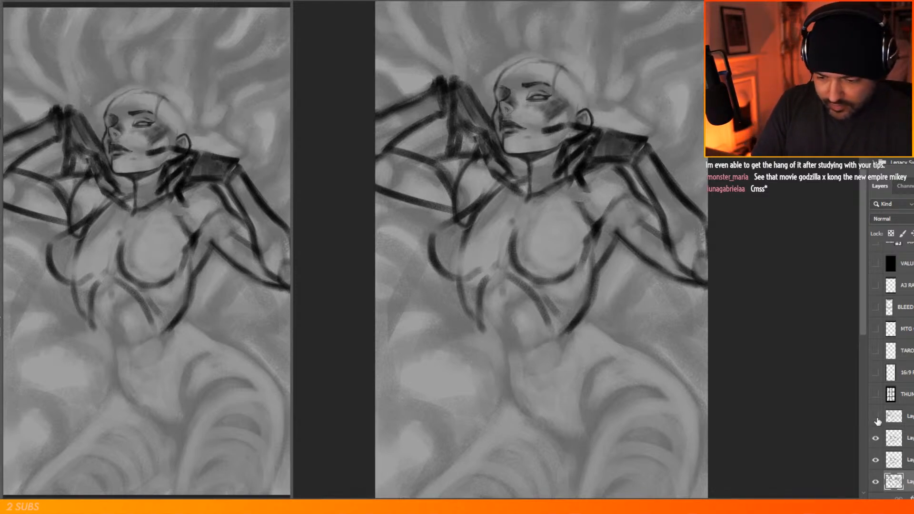
click(876, 417)
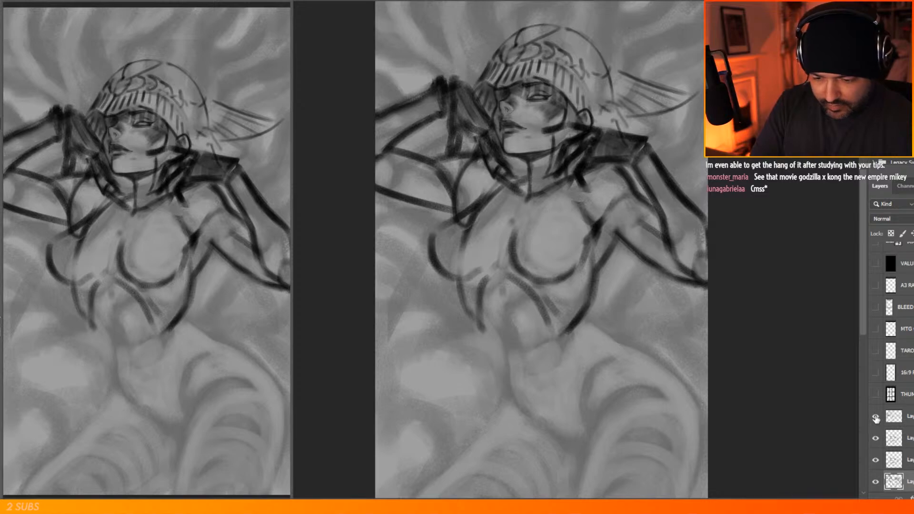
click(895, 416)
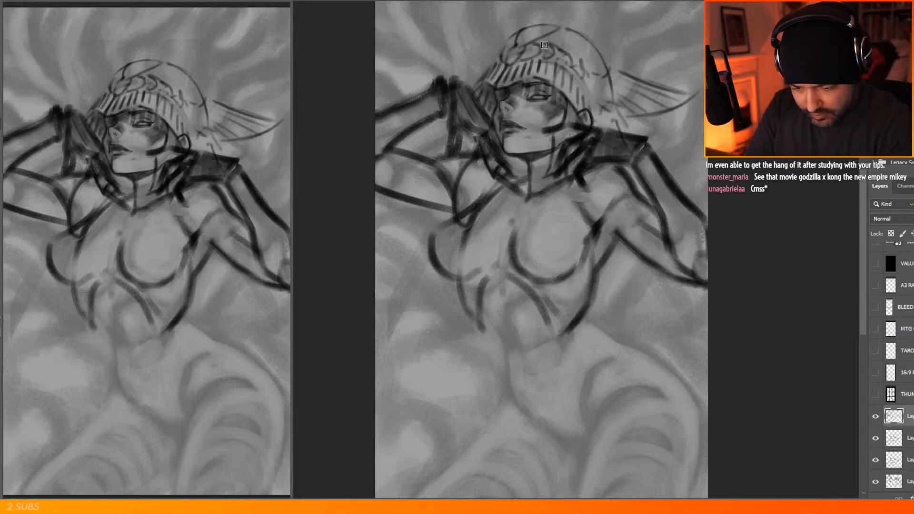
right_click(555, 43)
click(482, 25)
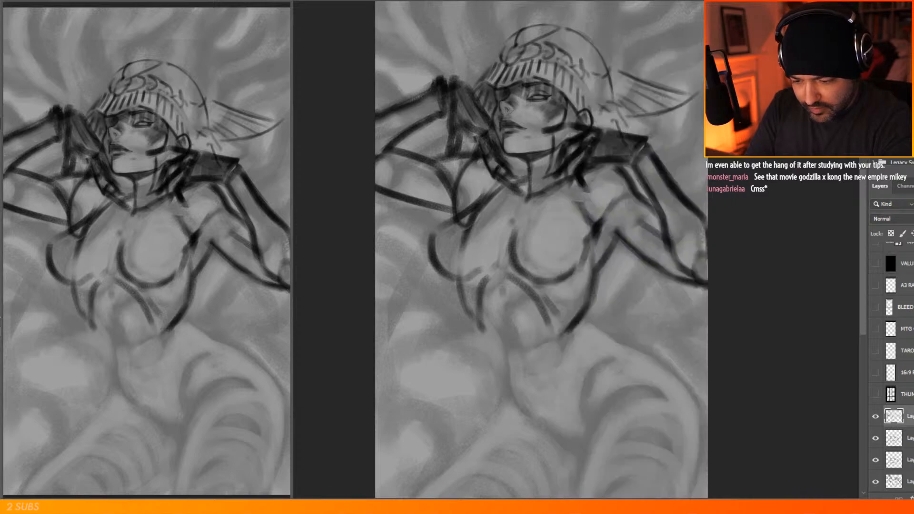
drag(474, 83, 505, 41)
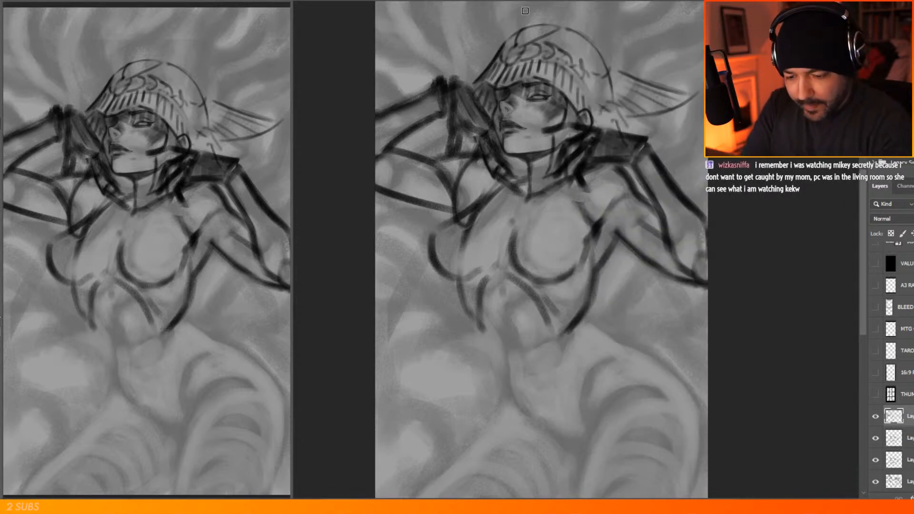
drag(504, 42, 544, 23)
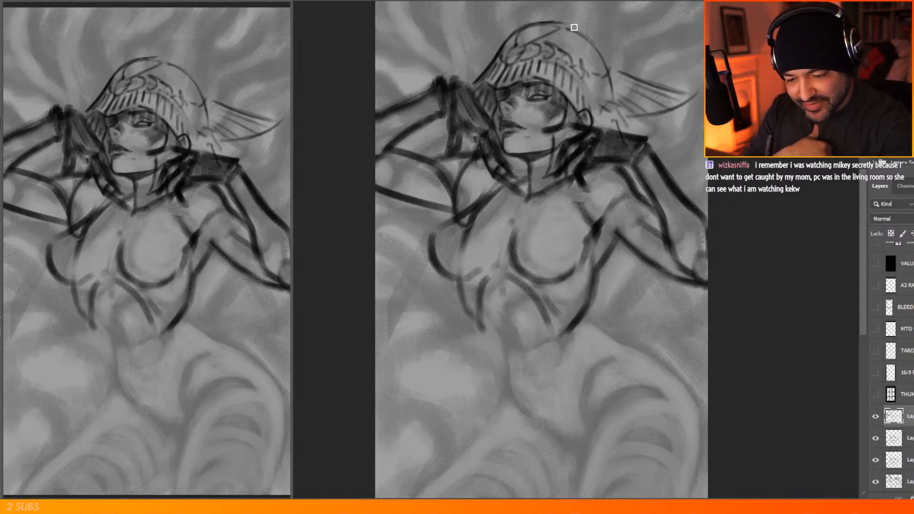
drag(555, 22, 581, 30)
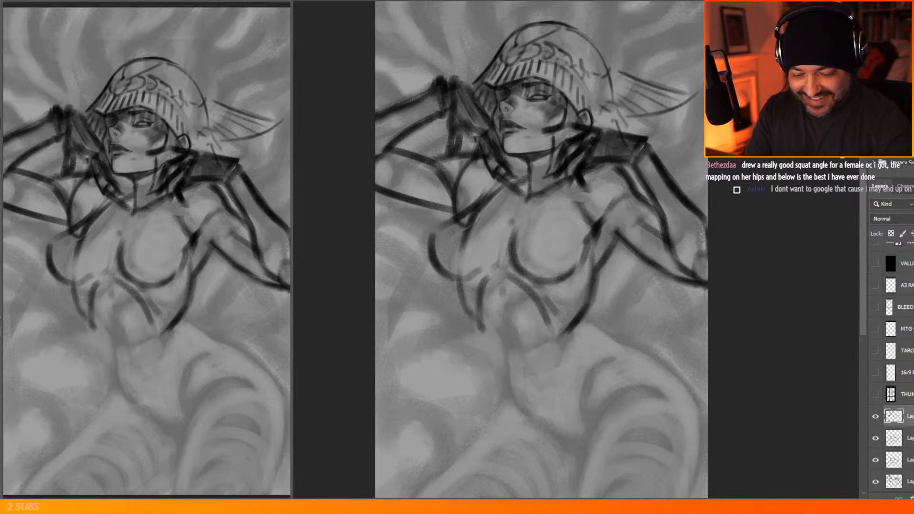
Step: Touch up the shoulder guard's edge and darken the rounded contours of both breasts on the chest armour
drag(638, 140, 631, 161)
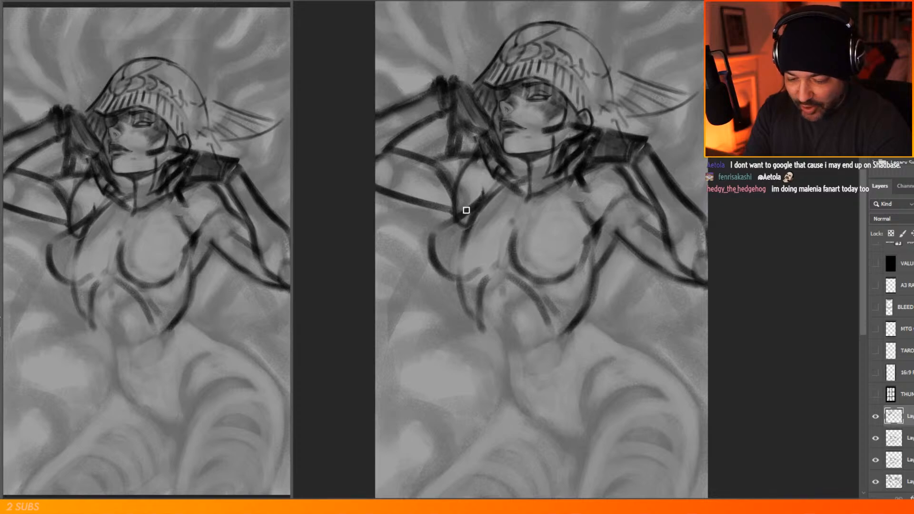
mouse_move(463, 214)
mouse_down()
mouse_move(434, 241)
mouse_move(439, 271)
mouse_move(437, 257)
mouse_move(471, 276)
mouse_move(446, 268)
mouse_move(477, 270)
mouse_move(459, 279)
mouse_move(485, 267)
mouse_up()
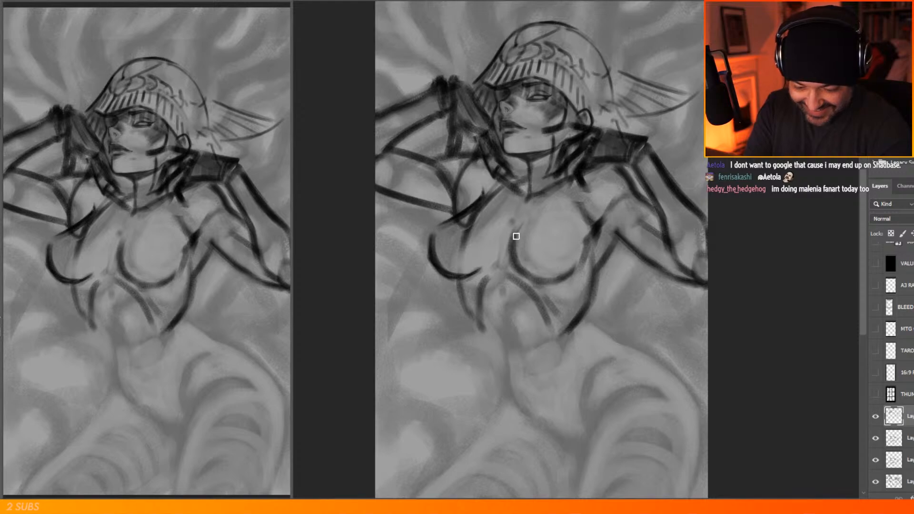
drag(535, 216, 558, 206)
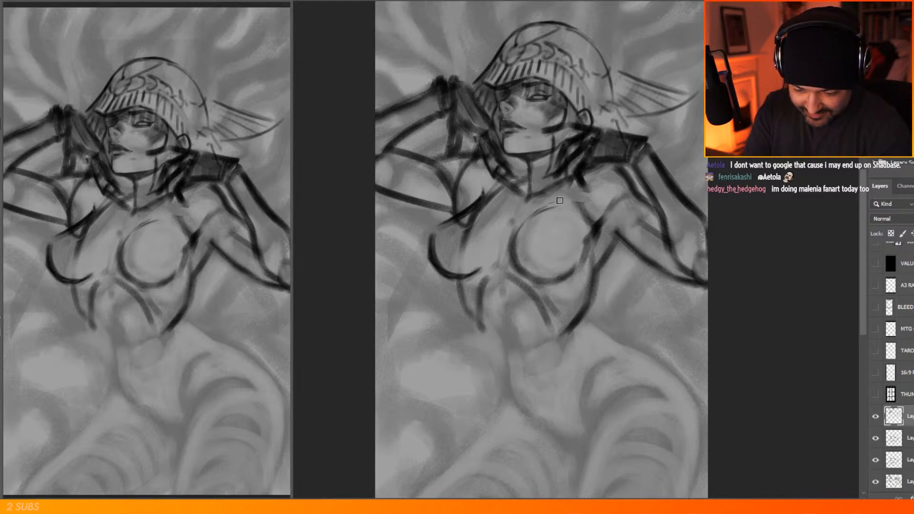
drag(511, 243, 514, 269)
mouse_move(515, 233)
mouse_down()
mouse_move(551, 284)
mouse_move(526, 271)
mouse_move(588, 257)
mouse_up()
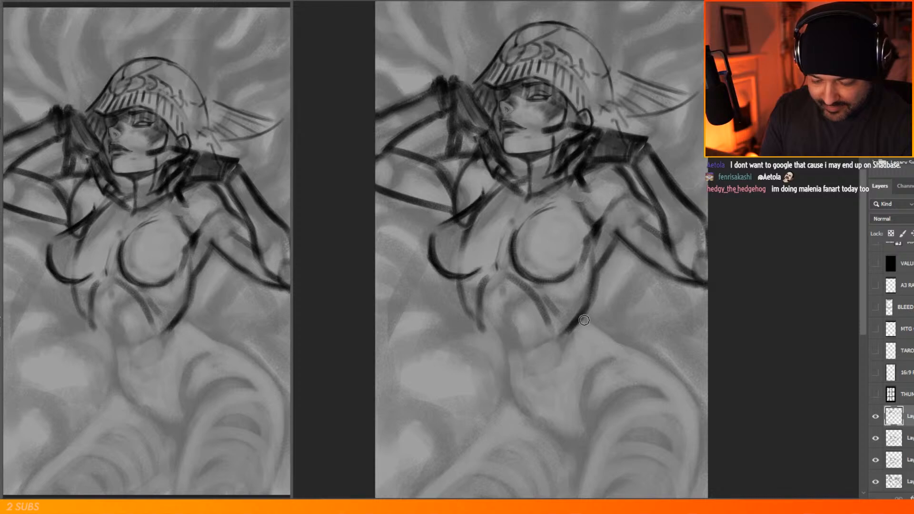
Step: Darken the torso's side line toward the waist, outline the opposite waist edge, and draw a curved centre line down the abdomen
drag(562, 341, 600, 272)
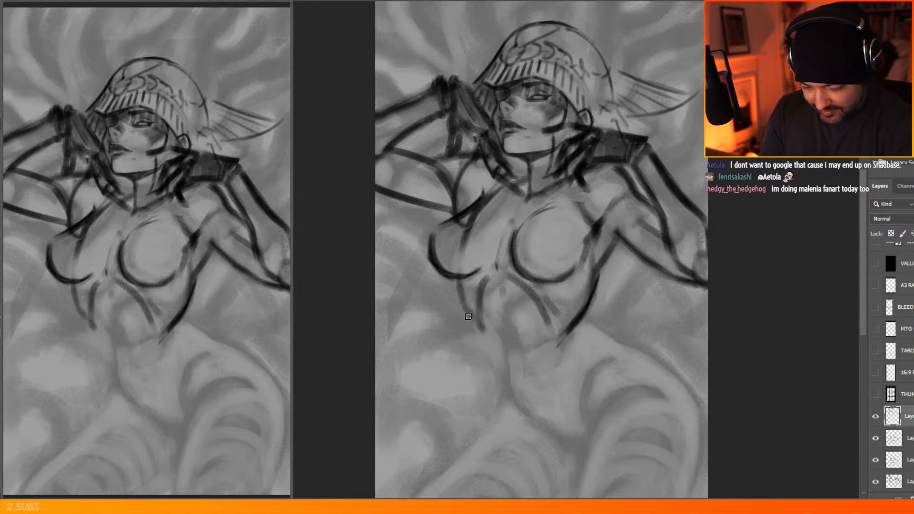
drag(477, 338, 505, 390)
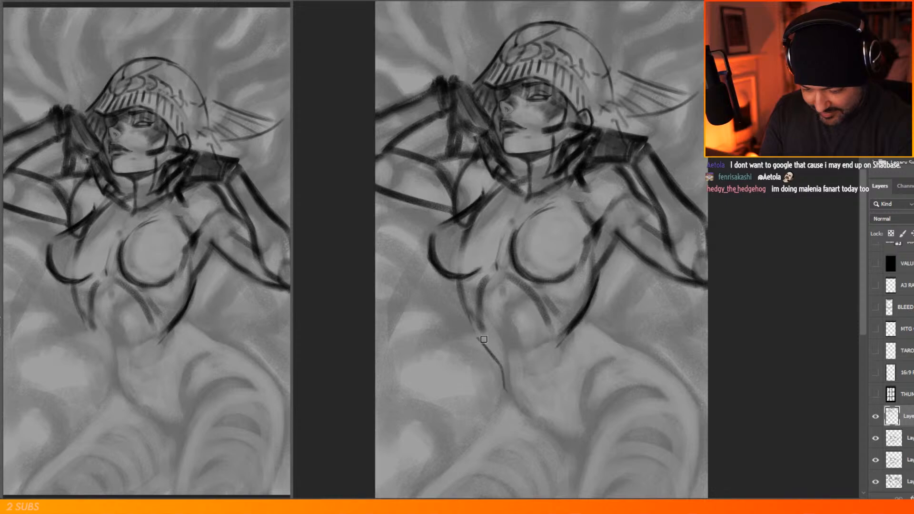
drag(500, 282, 523, 398)
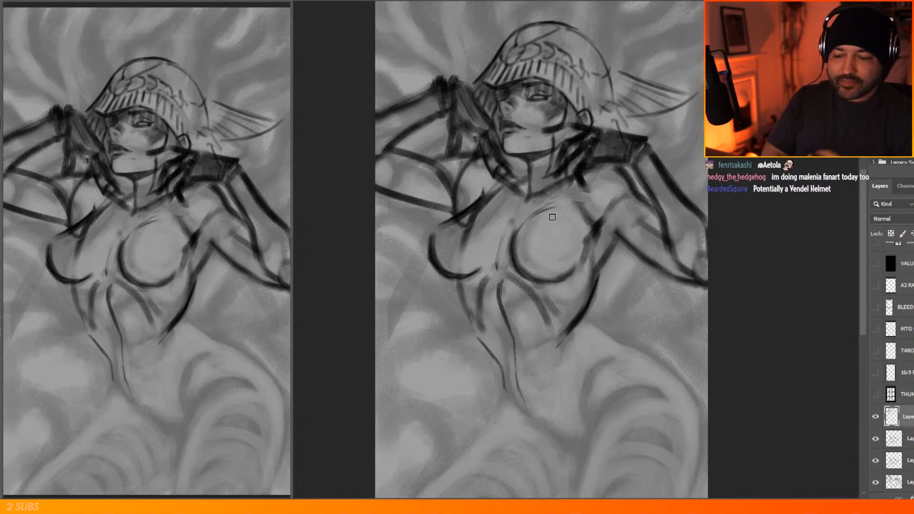
Step: Strengthen the ribcage arch lines on both sides of the abdomen and draw the collar plate's lower edge
scroll(560, 169, down, 2)
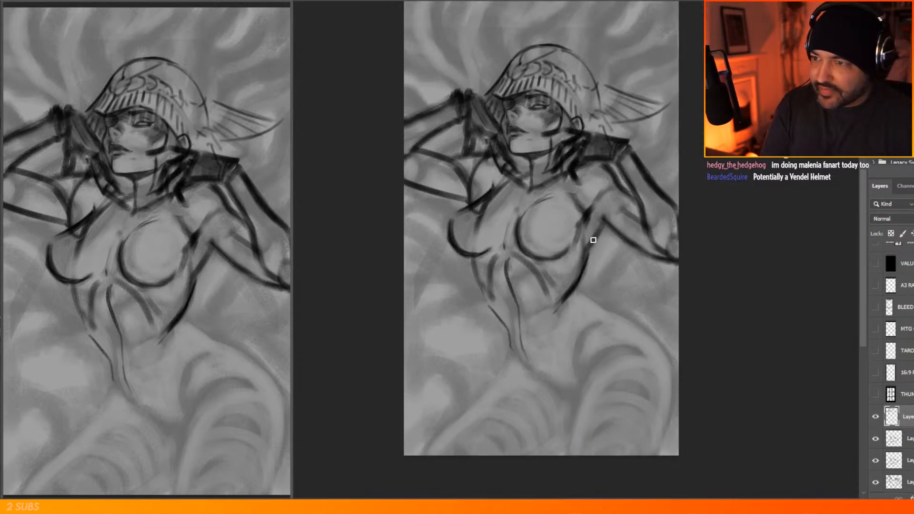
scroll(584, 198, down, 1)
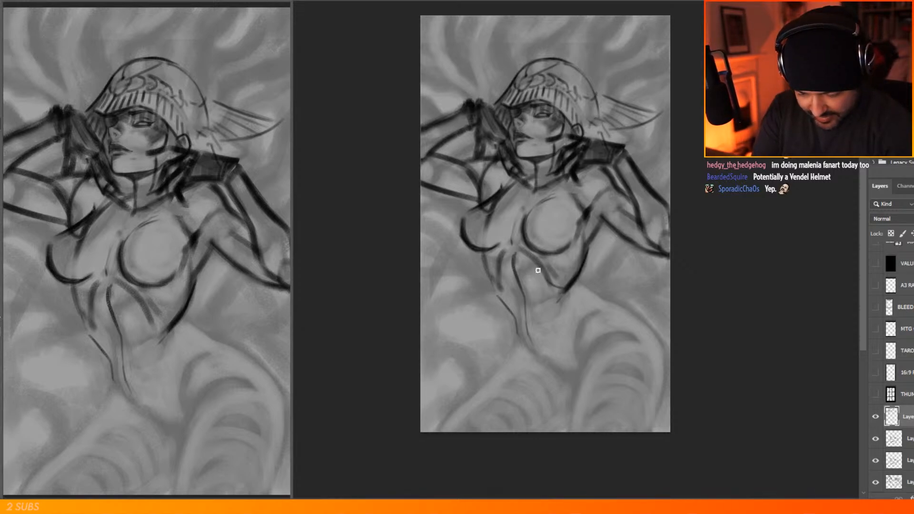
mouse_move(535, 263)
mouse_down()
mouse_move(515, 248)
mouse_move(492, 281)
mouse_move(485, 264)
mouse_move(494, 289)
mouse_up()
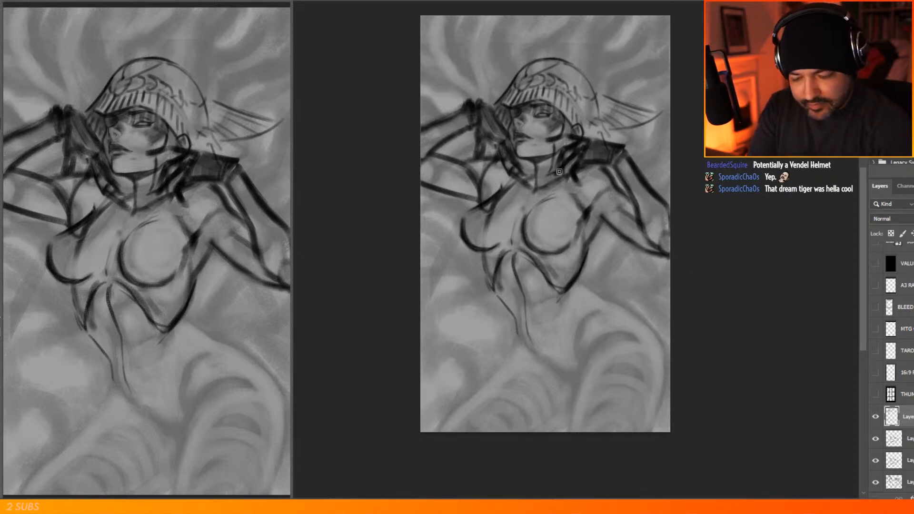
drag(543, 185, 570, 174)
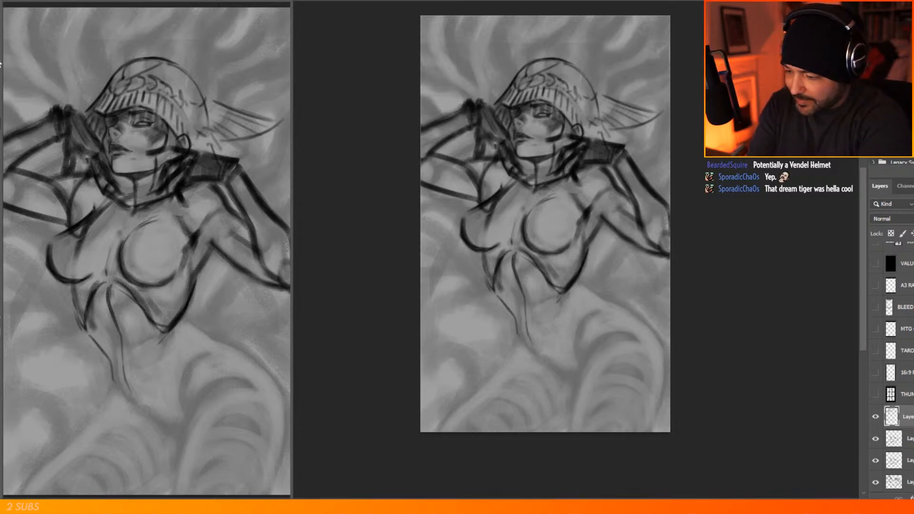
Step: Toggle the sketch layers' visibility one by one to identify the body armour lines, and select the layer holding them
click(875, 417)
click(875, 417)
click(875, 439)
click(876, 439)
click(876, 461)
click(875, 461)
click(877, 482)
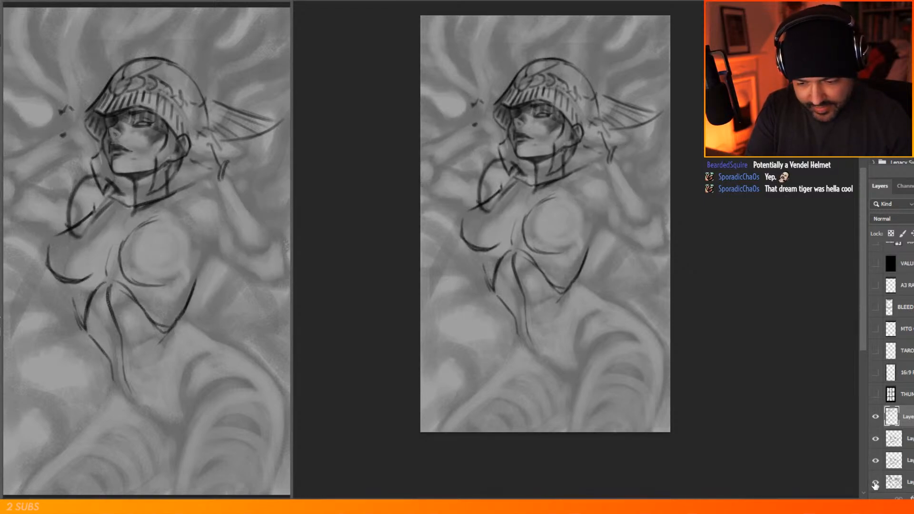
click(876, 482)
click(898, 484)
Step: Lasso the raised upper arm and shoulder lines, shift them slightly down, deselect, and clean up the hand and armpit lines
mouse_move(507, 163)
mouse_down()
mouse_move(508, 185)
mouse_move(492, 199)
mouse_move(431, 206)
mouse_up()
drag(445, 152, 499, 164)
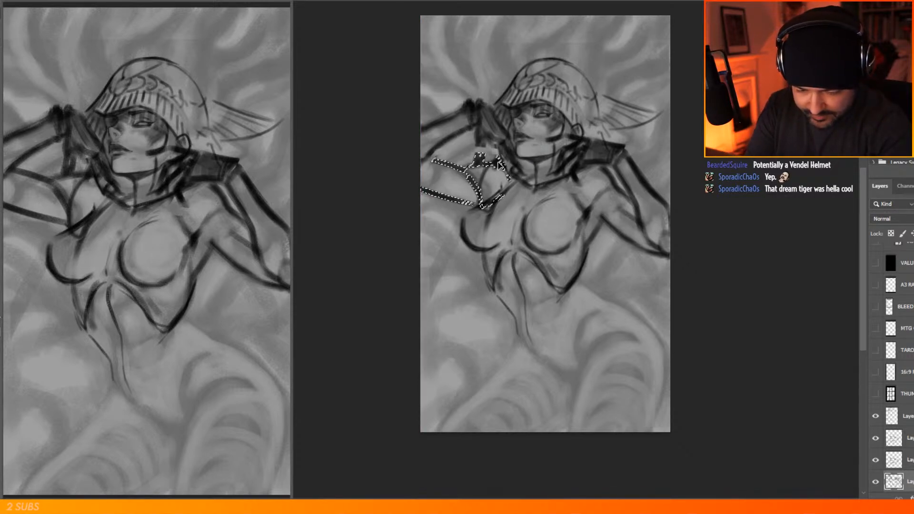
key(ctrl+d)
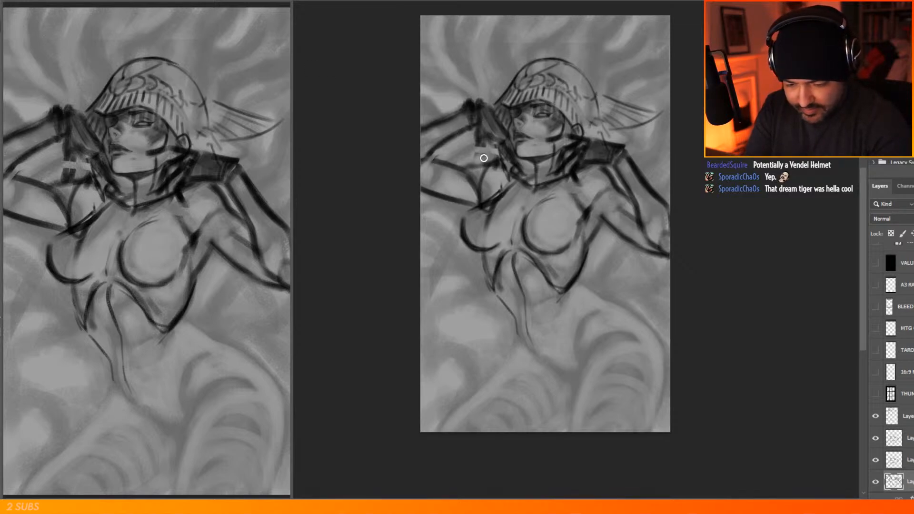
key(b)
mouse_move(478, 145)
mouse_down()
mouse_move(480, 160)
mouse_move(495, 139)
mouse_move(494, 114)
mouse_move(489, 142)
mouse_up()
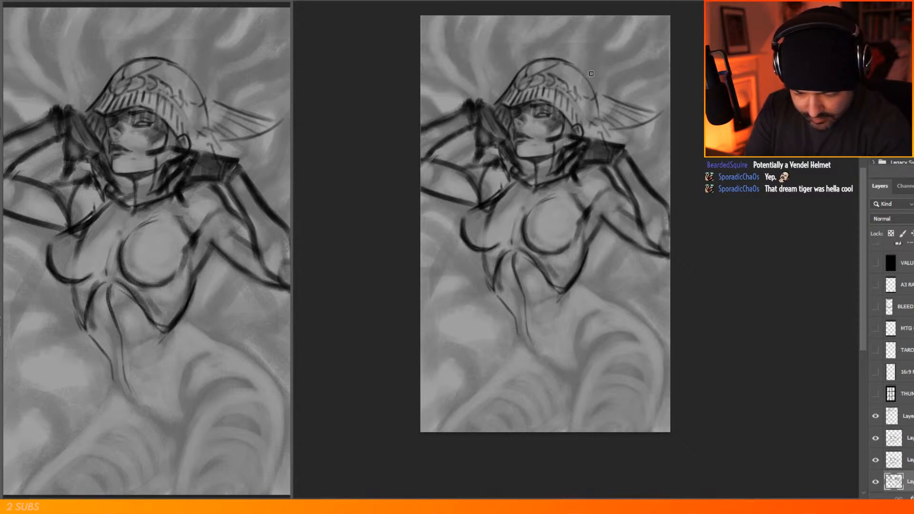
drag(453, 197, 479, 201)
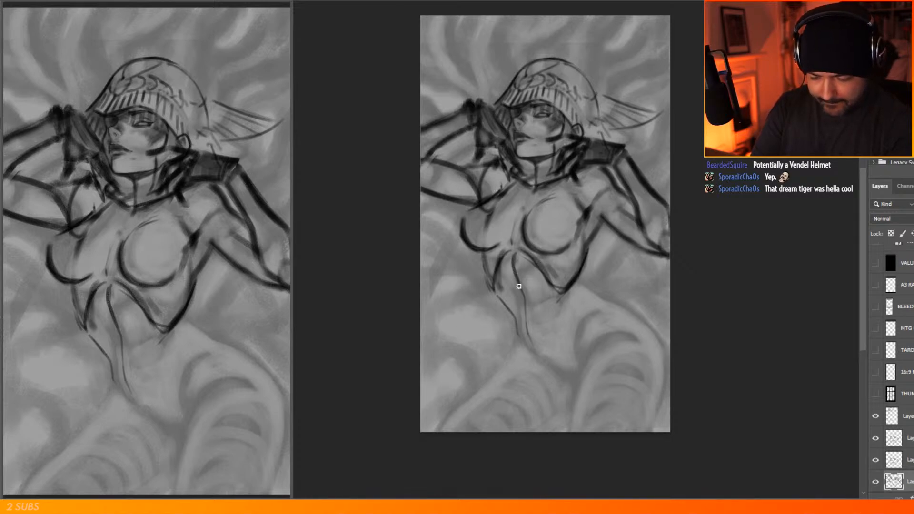
Step: Draw the hip and outer thigh contours, the inner hip lines, and the curved bands across the upper thigh, connecting them to the waist
drag(516, 318, 505, 360)
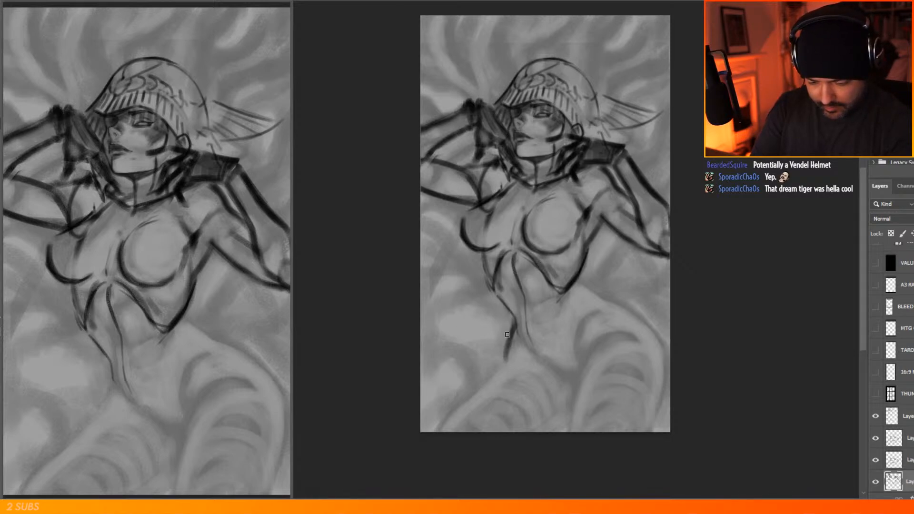
mouse_move(526, 317)
mouse_down()
mouse_move(509, 316)
mouse_move(536, 316)
mouse_move(587, 290)
mouse_move(627, 314)
mouse_up()
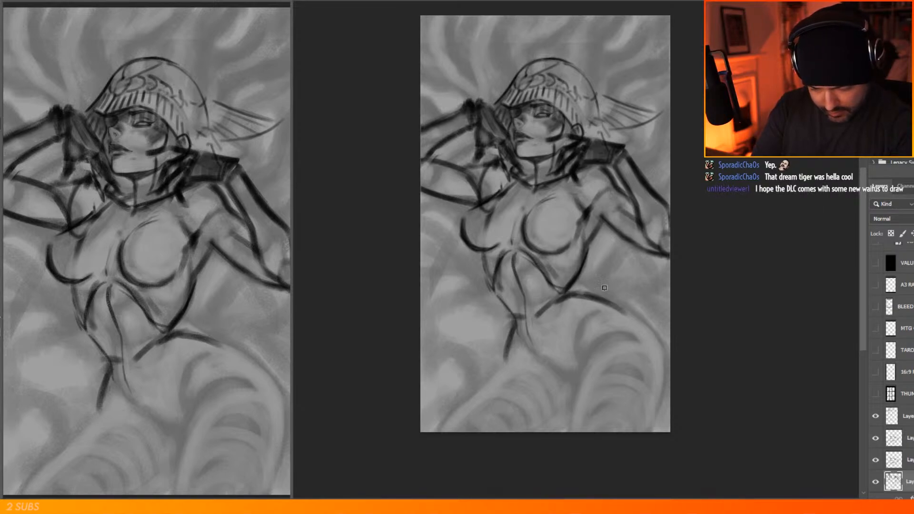
mouse_move(574, 289)
mouse_down()
mouse_move(586, 284)
mouse_move(559, 300)
mouse_move(554, 339)
mouse_move(563, 356)
mouse_up()
mouse_move(565, 291)
mouse_down()
mouse_move(553, 330)
mouse_move(570, 293)
mouse_up()
mouse_move(573, 365)
mouse_down()
mouse_move(602, 305)
mouse_move(646, 329)
mouse_move(622, 330)
mouse_move(648, 336)
mouse_up()
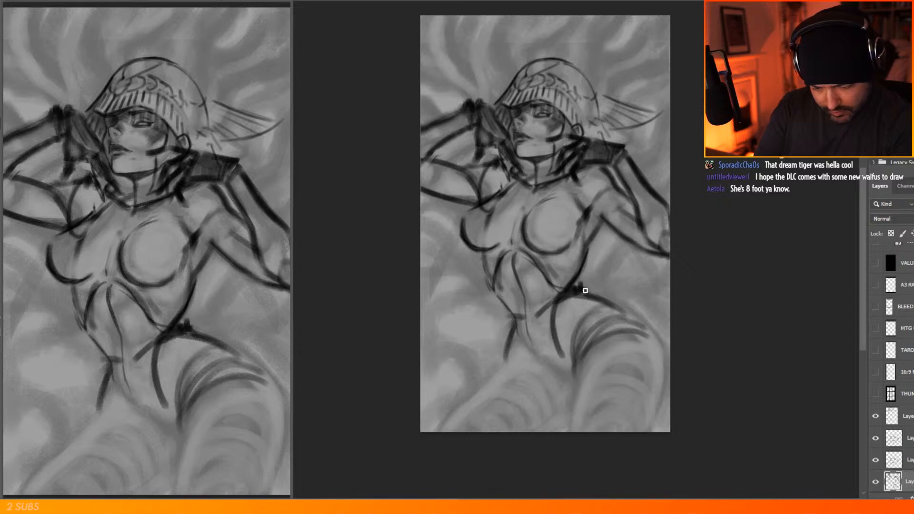
drag(616, 309, 651, 339)
mouse_move(573, 300)
mouse_down()
mouse_move(581, 266)
mouse_move(556, 307)
mouse_move(555, 282)
mouse_move(584, 257)
mouse_move(576, 273)
mouse_move(601, 239)
mouse_move(581, 284)
mouse_move(586, 255)
mouse_up()
key(b)
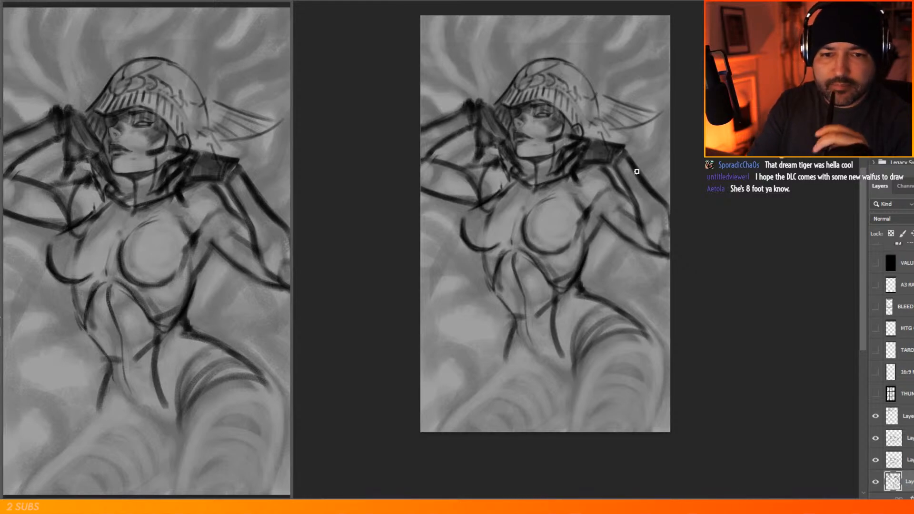
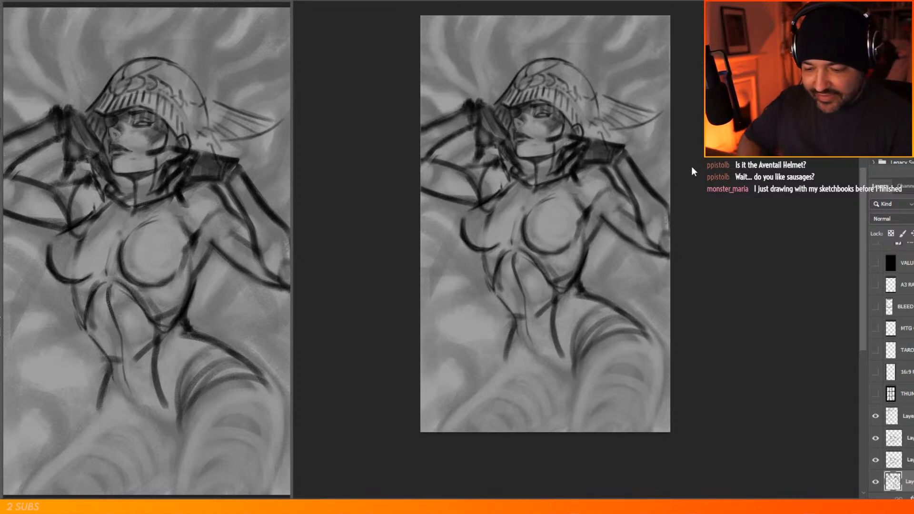
Step: Compare the upper sketch layers by toggling their visibility, and duplicate the four sketch layers together
click(876, 416)
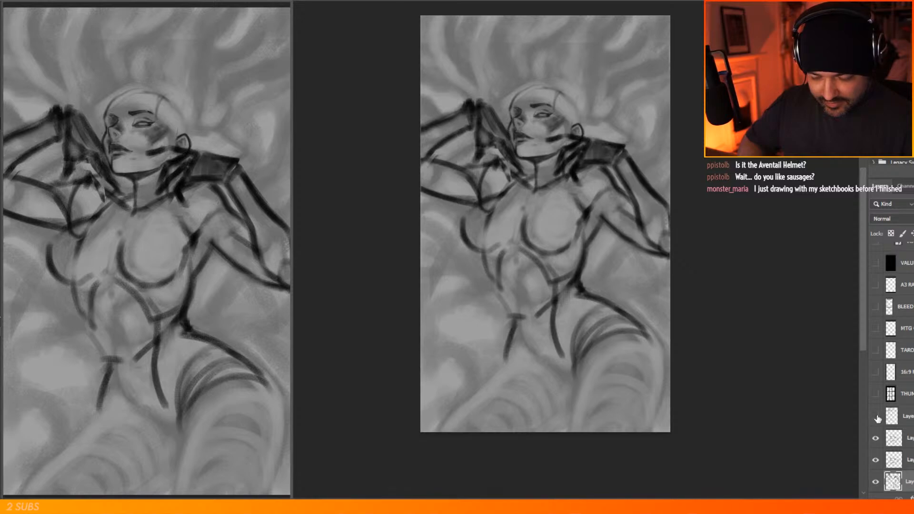
click(877, 417)
click(876, 439)
click(877, 439)
click(907, 416)
scroll(907, 416, down, 2)
shift+click(906, 434)
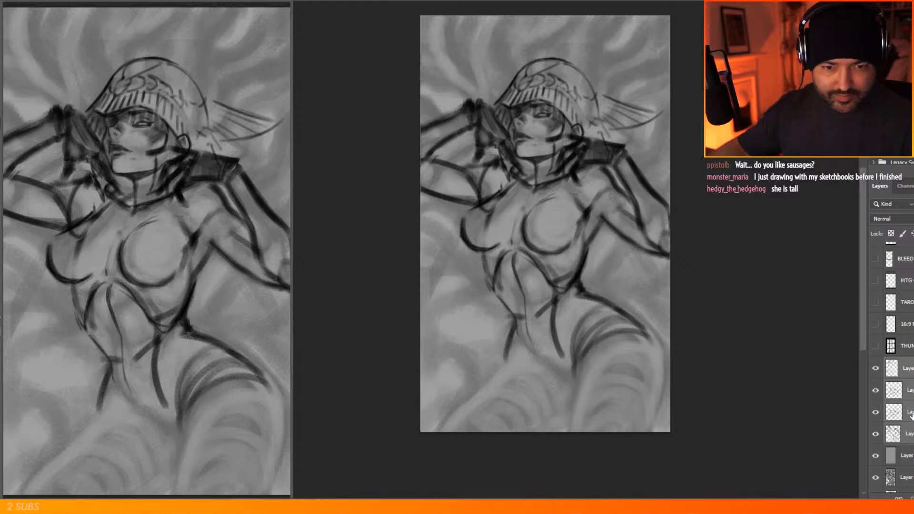
right_click(904, 413)
click(910, 56)
key(Return)
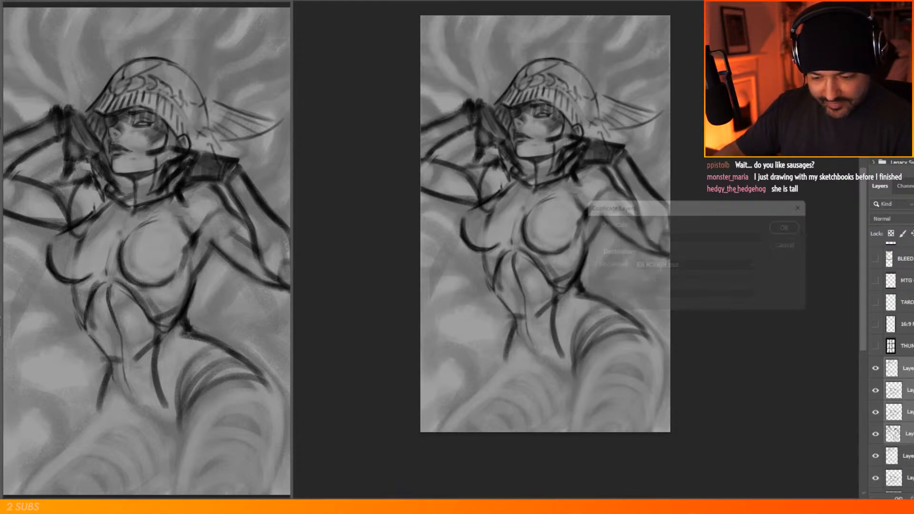
Step: Merge the duplicated sketch layers into one layer and hide the four original sketch layers
right_click(904, 393)
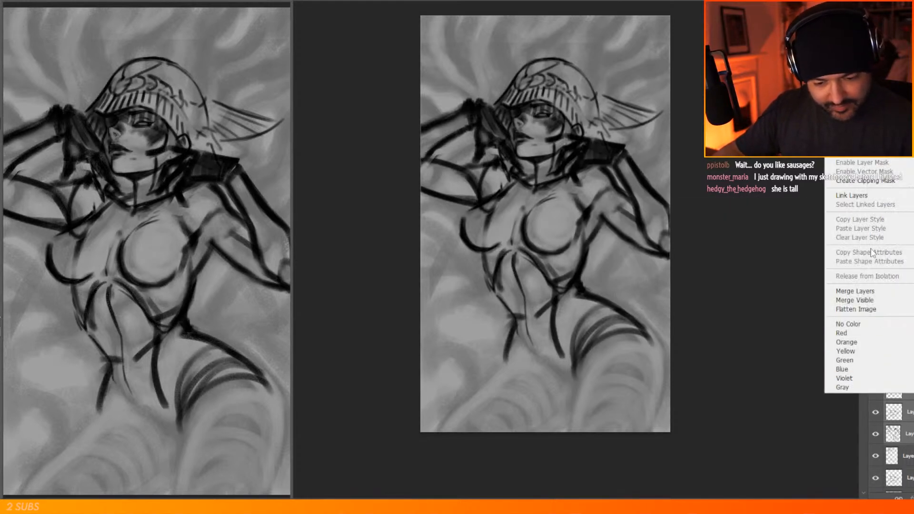
click(857, 292)
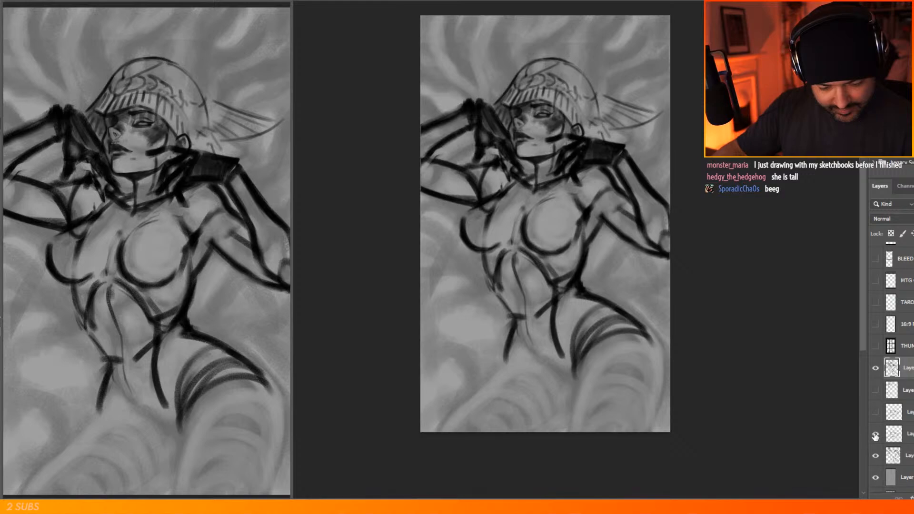
drag(876, 392, 876, 456)
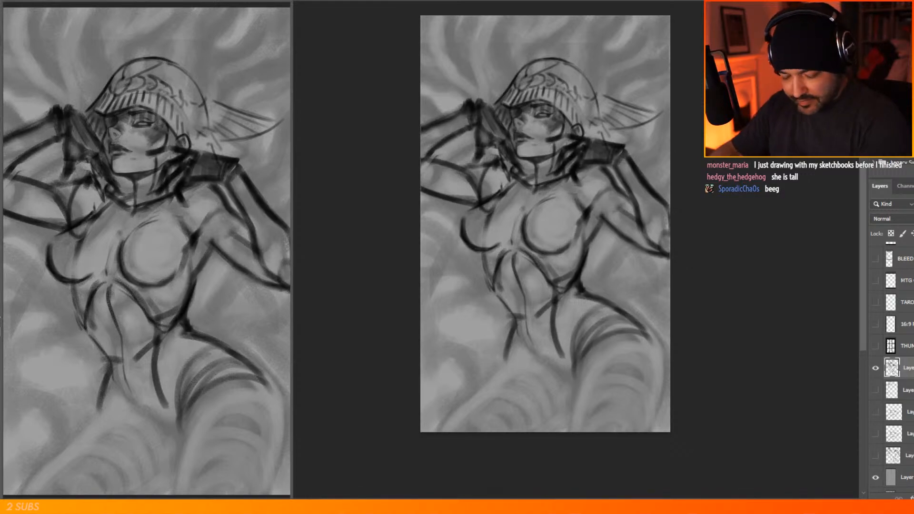
Step: Lasso the hip and thigh lines on the merged layer and move them down to lengthen the torso
mouse_move(601, 290)
mouse_down()
mouse_move(545, 324)
mouse_move(688, 301)
mouse_move(685, 291)
mouse_up()
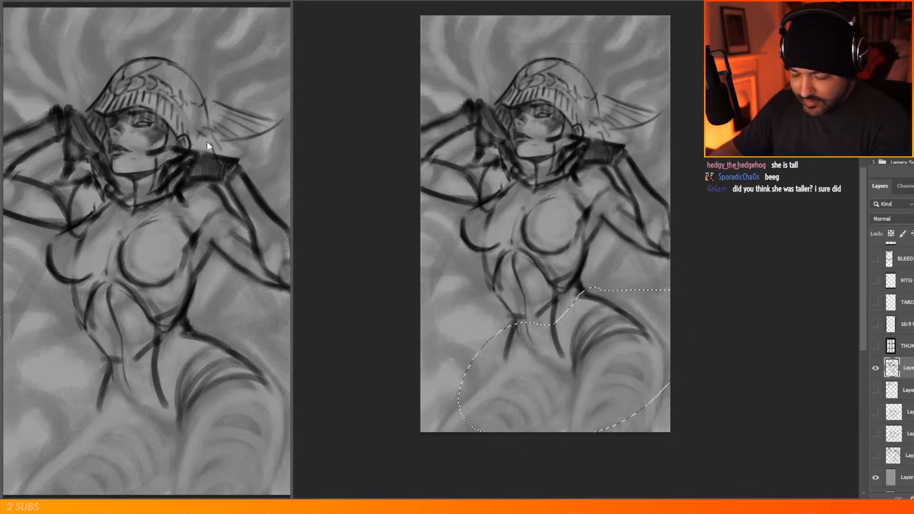
key(v)
mouse_move(629, 293)
mouse_down()
mouse_move(631, 332)
mouse_move(635, 317)
mouse_move(565, 95)
mouse_move(527, 51)
mouse_move(488, 109)
mouse_up()
mouse_move(555, 166)
mouse_down()
mouse_move(608, 118)
mouse_move(595, 115)
mouse_up()
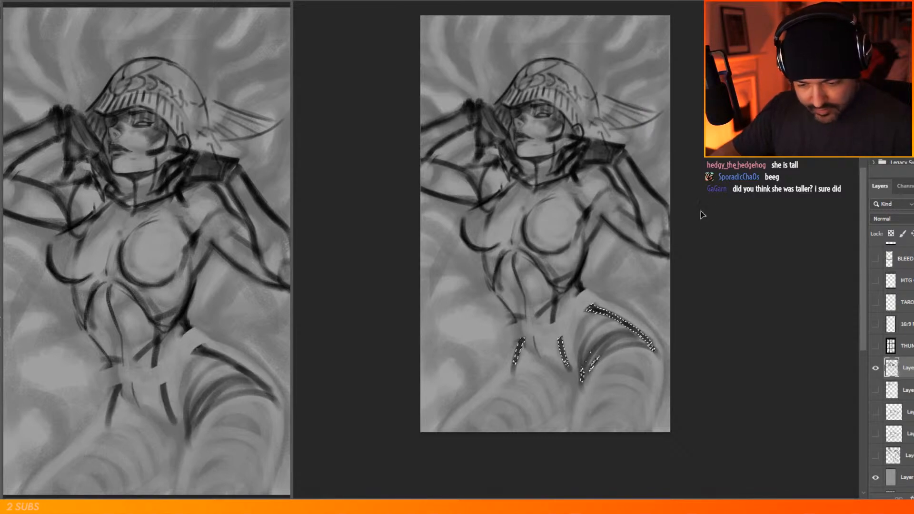
Step: Lasso the head with its winged helmet, scale it down slightly, move it up into place, and deselect
mouse_move(636, 79)
mouse_down()
mouse_move(680, 108)
mouse_move(634, 141)
mouse_move(548, 138)
mouse_move(567, 143)
mouse_move(536, 182)
mouse_move(493, 93)
mouse_move(540, 46)
mouse_move(585, 51)
mouse_up()
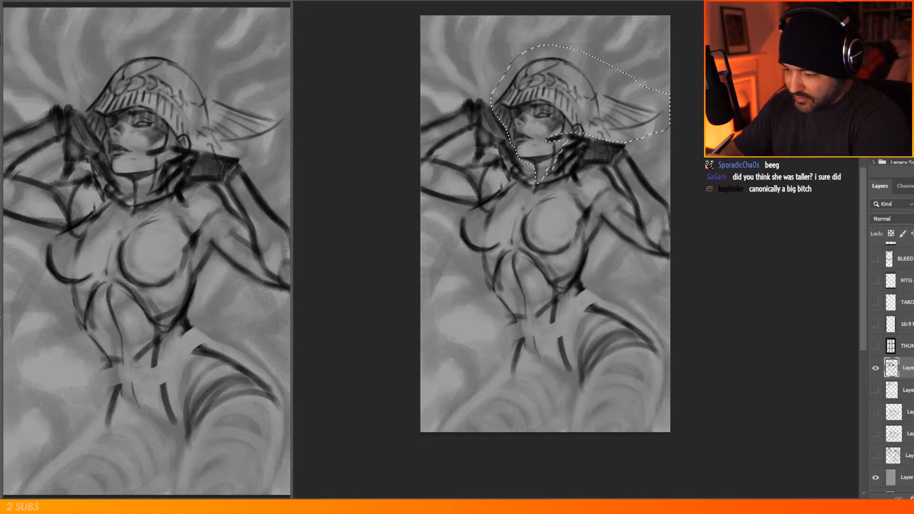
click(22, 1)
mouse_move(119, 208)
click(160, 223)
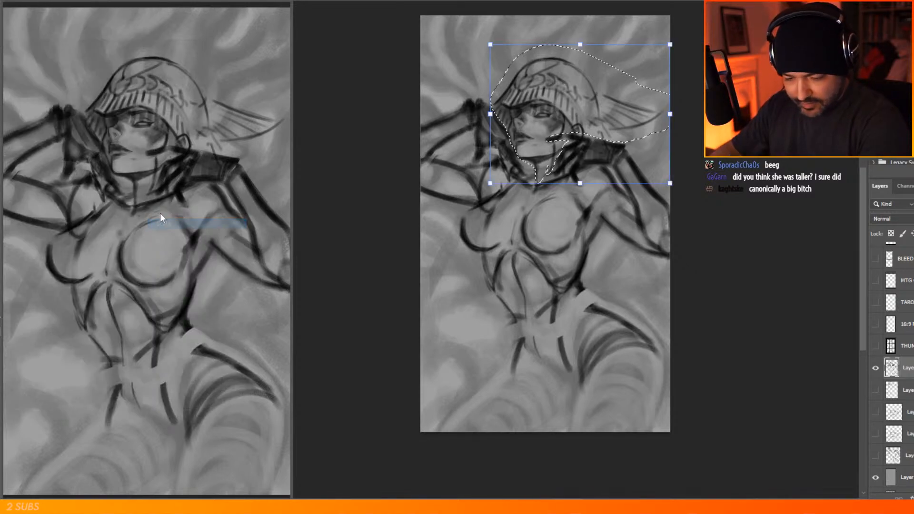
drag(574, 44, 581, 57)
drag(623, 128, 614, 104)
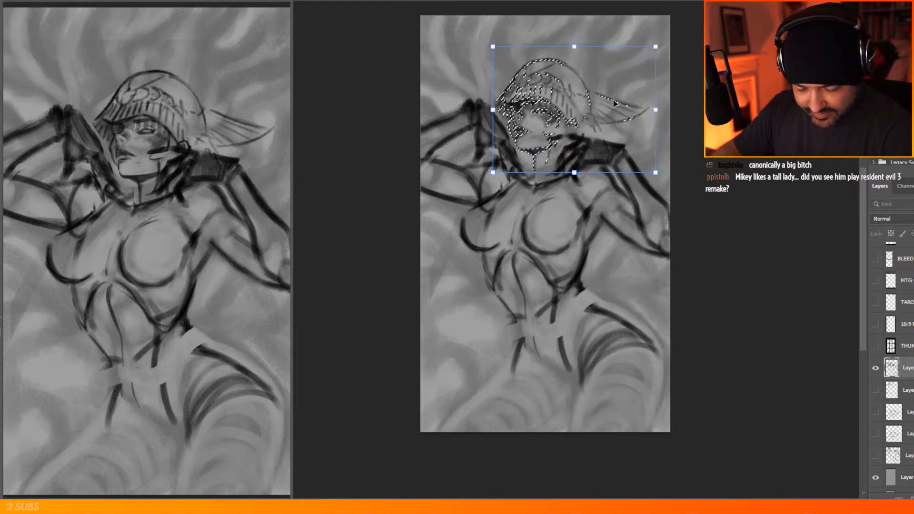
key(Return)
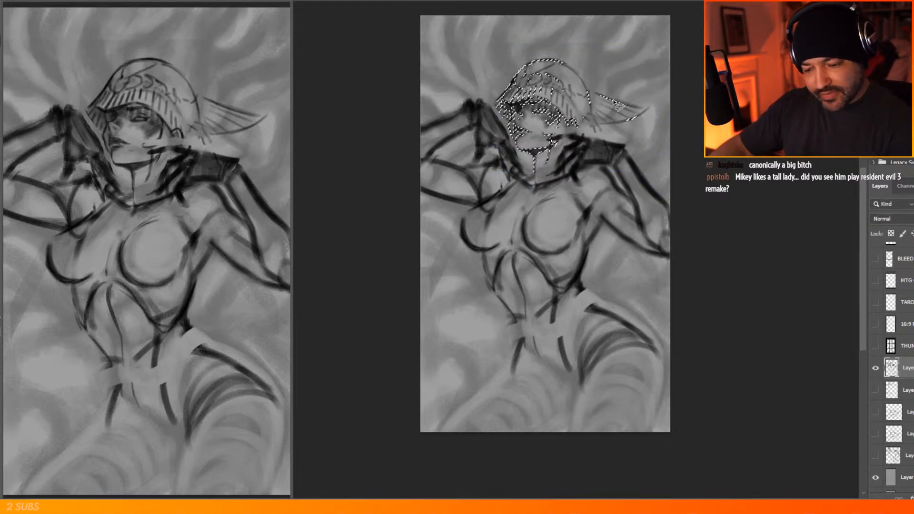
key(ctrl+d)
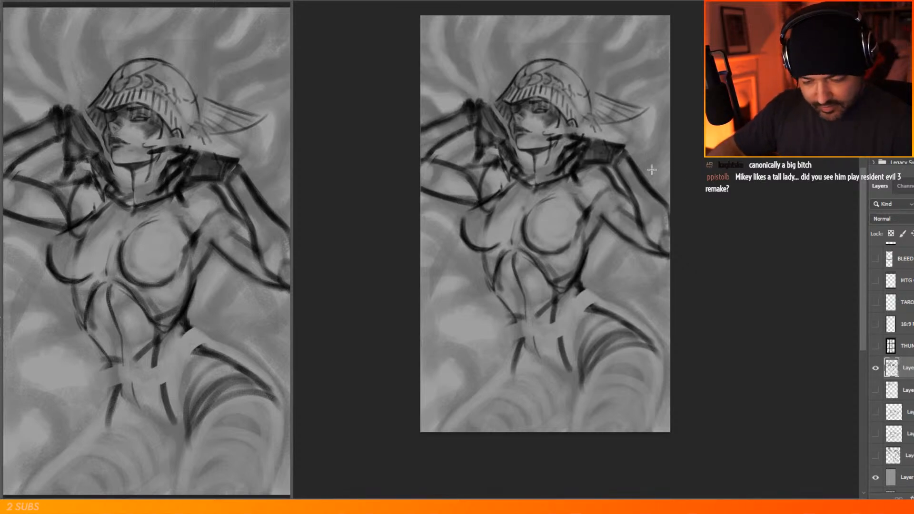
Step: Lasso the raised forearm and hand beside the helmet, move them up slightly, and deselect
mouse_move(493, 98)
mouse_down()
mouse_move(521, 170)
mouse_move(500, 151)
mouse_move(477, 163)
mouse_move(473, 139)
mouse_up()
mouse_move(428, 164)
mouse_down()
mouse_move(405, 139)
mouse_move(489, 93)
mouse_move(476, 94)
mouse_move(485, 100)
mouse_up()
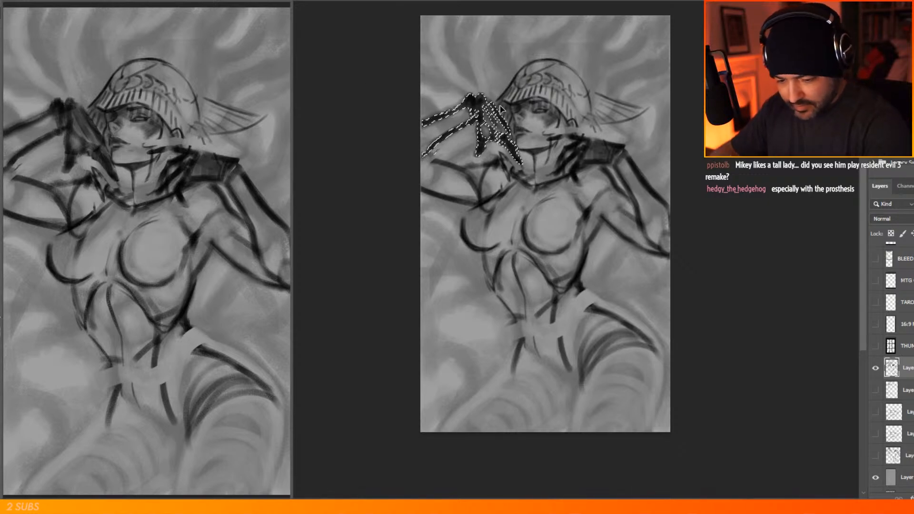
key(ctrl+d)
Step: Lasso only the raised hand beside the face, scale it down slightly, and deselect
mouse_move(479, 91)
mouse_down()
mouse_move(480, 162)
mouse_move(496, 150)
mouse_move(517, 167)
mouse_move(525, 158)
mouse_move(483, 89)
mouse_up()
click(21, 0)
mouse_move(71, 208)
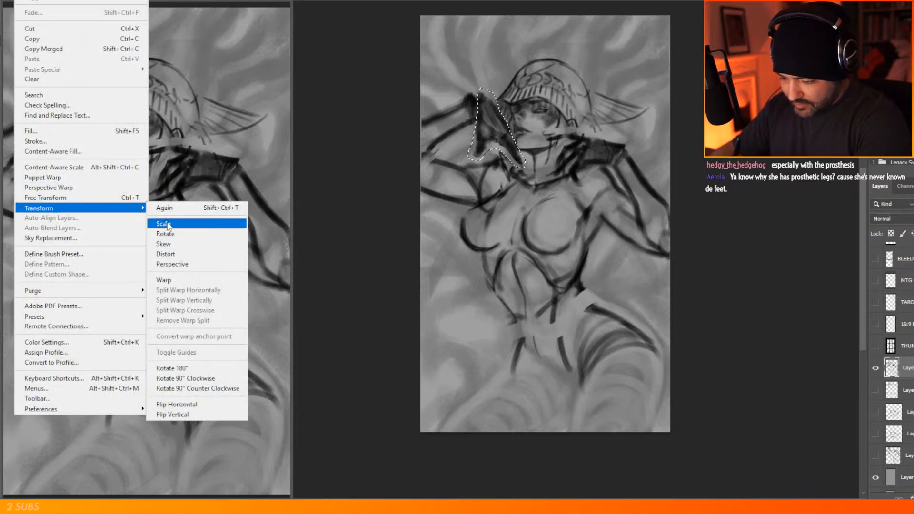
click(165, 223)
mouse_move(525, 168)
mouse_down()
mouse_move(518, 151)
mouse_move(558, 177)
mouse_move(627, 139)
mouse_move(548, 141)
mouse_up()
key(Return)
key(ctrl+d)
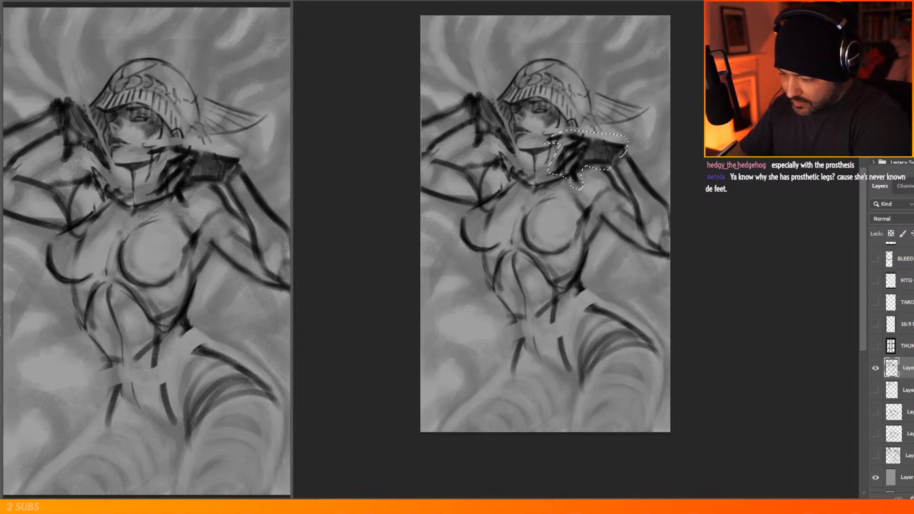
Step: Lasso the dark gloved hand under the helmet wing, move it up toward the face, scale it down, and deselect
drag(614, 151, 613, 142)
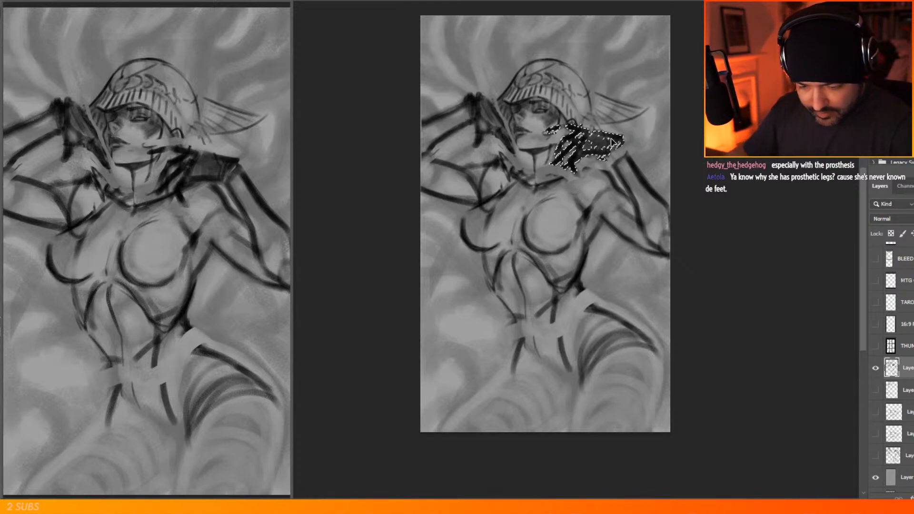
key(alt+e)
mouse_move(123, 211)
click(173, 223)
drag(618, 175, 619, 162)
key(Return)
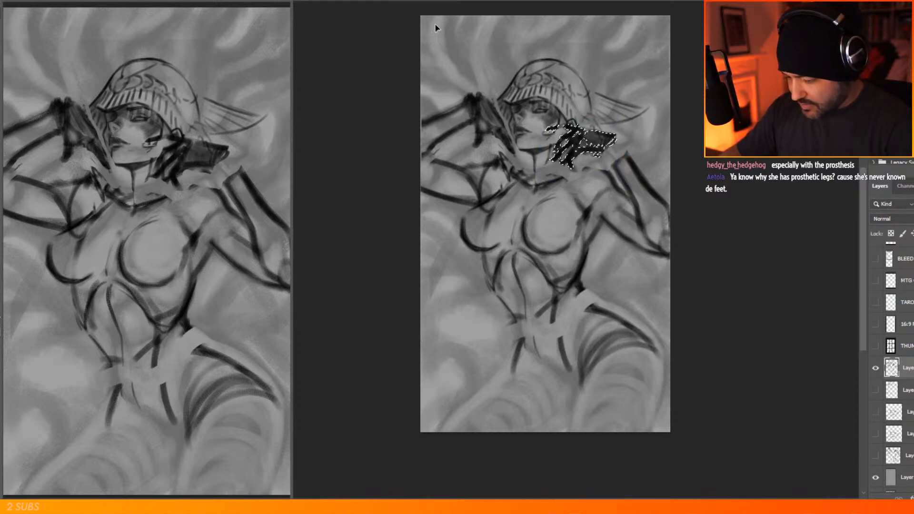
key(ctrl+d)
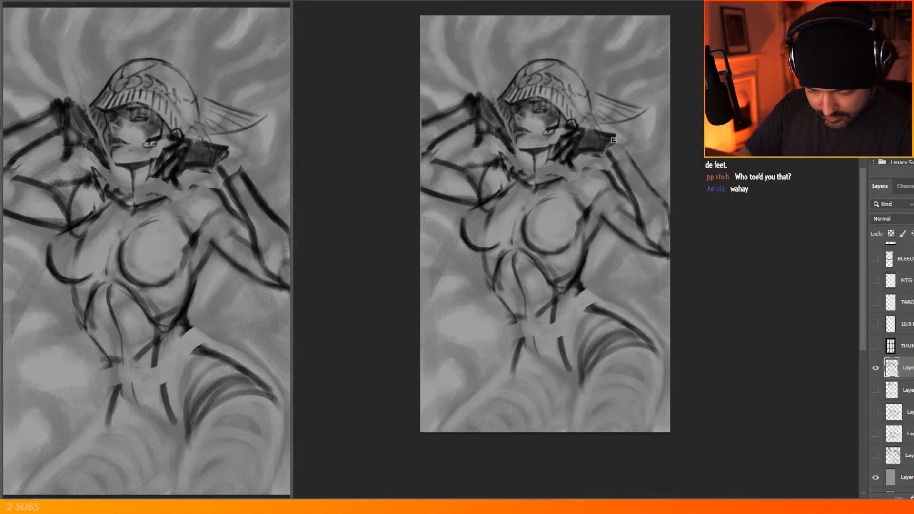
Step: Extend the forearm lines up to the moved glove, then erase and redraw the collar and shoulder lines
drag(616, 147, 661, 196)
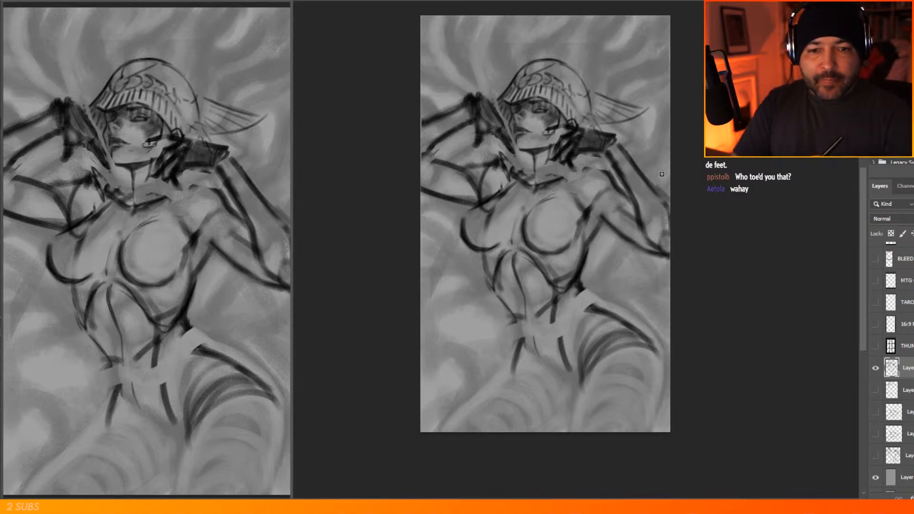
key(e)
drag(565, 178, 539, 193)
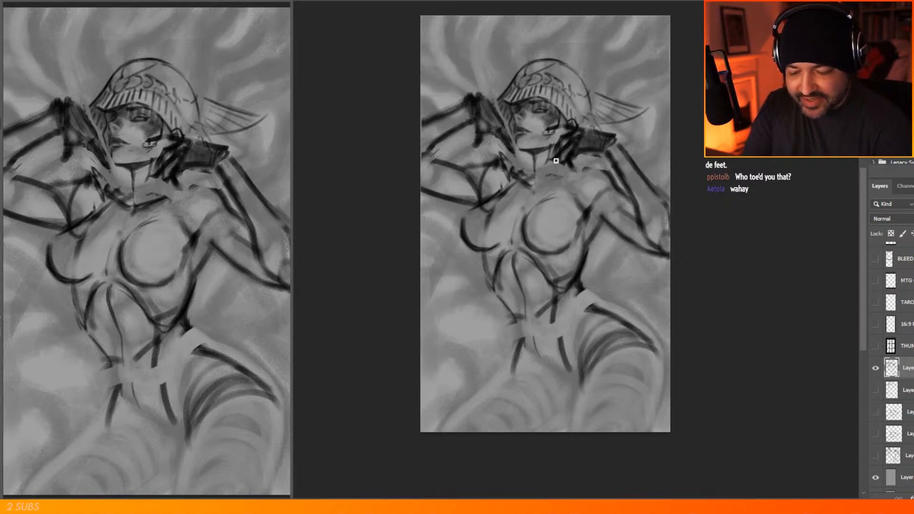
key(e)
drag(509, 163, 499, 166)
key(b)
mouse_move(471, 171)
mouse_down()
mouse_move(532, 172)
mouse_move(522, 180)
mouse_move(538, 184)
mouse_move(576, 167)
mouse_move(608, 173)
mouse_up()
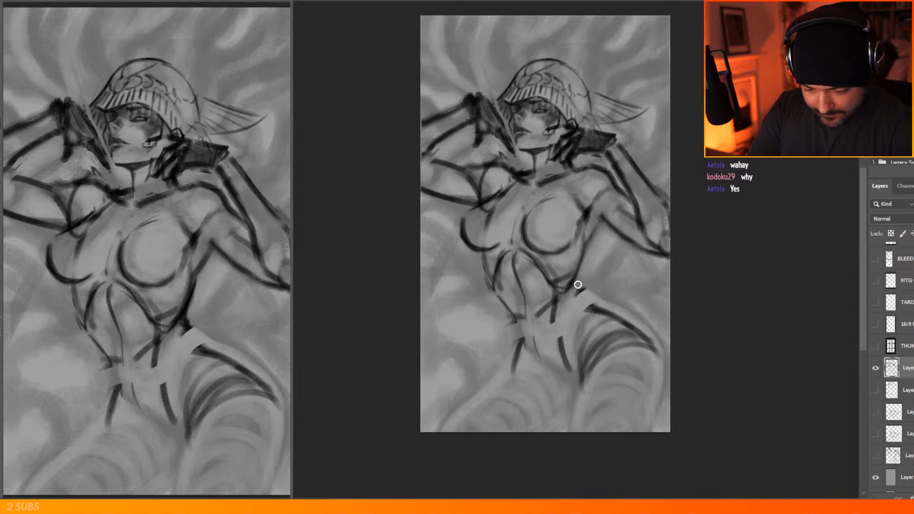
Step: Thin the line at the waist beside the near hip and sketch the near thigh's outline with curved contour lines
drag(572, 292, 570, 294)
drag(574, 287, 583, 303)
mouse_move(558, 417)
mouse_down()
mouse_move(582, 361)
mouse_move(602, 344)
mouse_move(637, 340)
mouse_move(666, 390)
mouse_up()
drag(658, 354, 666, 430)
mouse_move(558, 431)
mouse_down()
mouse_move(583, 398)
mouse_move(623, 432)
mouse_up()
drag(584, 372, 646, 381)
drag(656, 373, 611, 359)
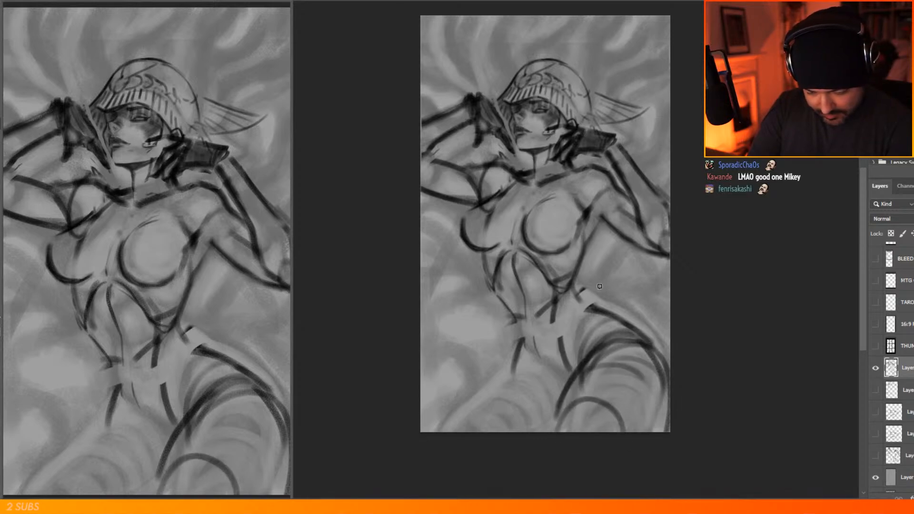
Step: Sketch the far hip and thigh outline below the waist and add curved contour lines across both thighs
drag(515, 361, 557, 383)
mouse_move(517, 325)
mouse_down()
mouse_move(508, 369)
mouse_move(440, 415)
mouse_up()
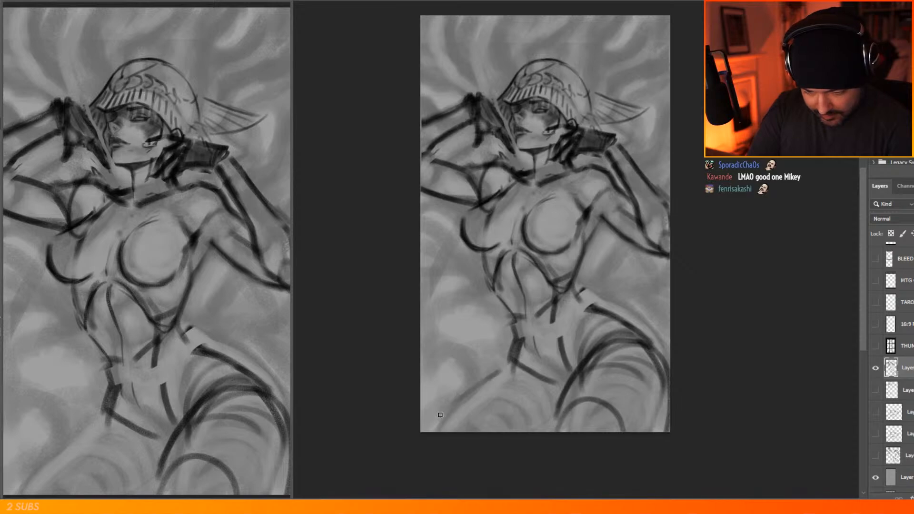
drag(515, 366, 427, 443)
drag(471, 391, 420, 449)
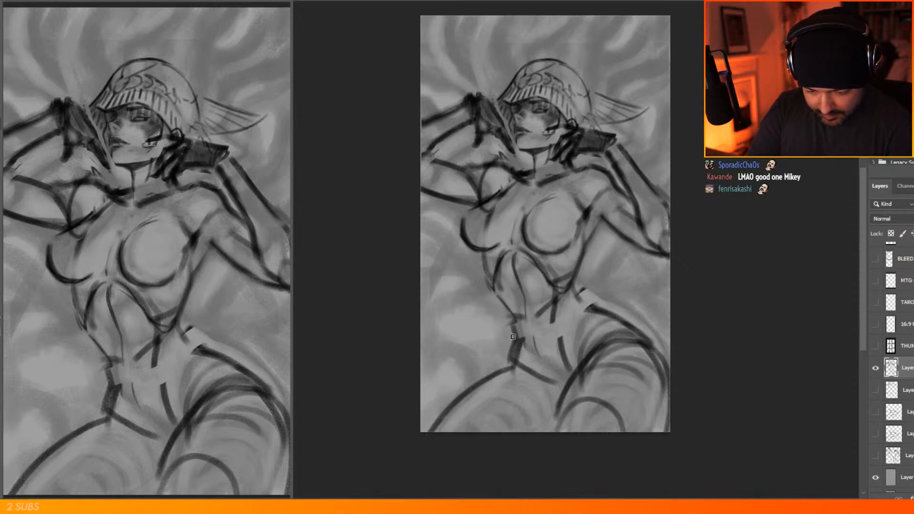
drag(604, 428, 569, 425)
drag(443, 419, 478, 440)
drag(460, 396, 515, 416)
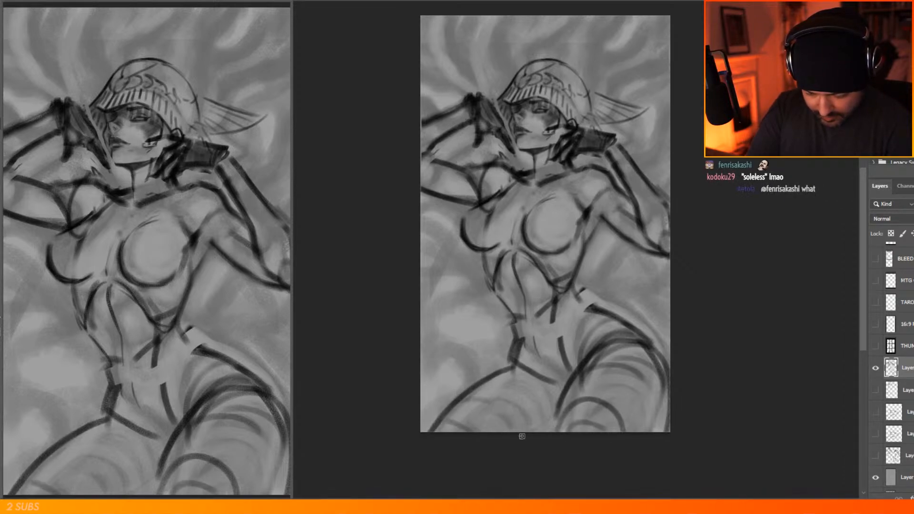
drag(492, 379, 547, 432)
drag(531, 377, 559, 397)
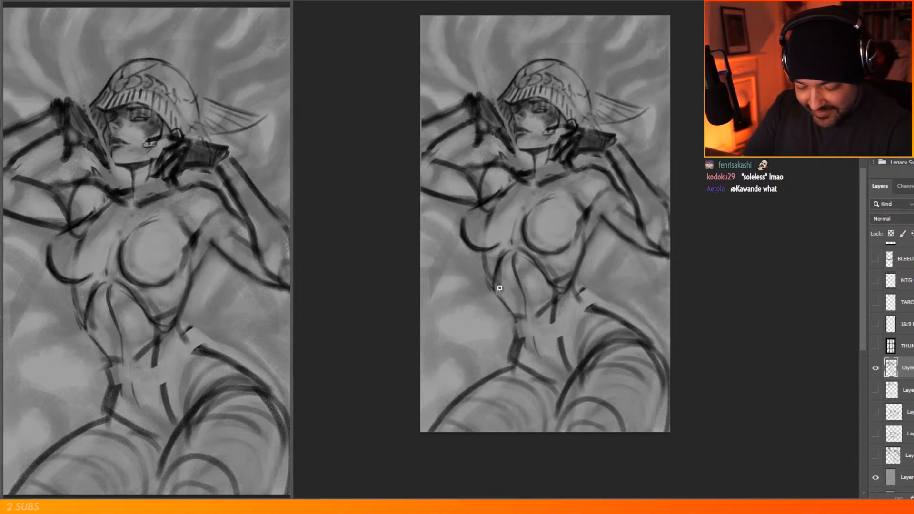
Step: Strengthen the waist and outer hip outlines, and trim the thick line ends where the waist meets the hips
mouse_move(483, 252)
mouse_down()
mouse_move(519, 327)
mouse_move(515, 348)
mouse_up()
mouse_move(577, 291)
mouse_down()
mouse_move(660, 354)
mouse_move(660, 369)
mouse_up()
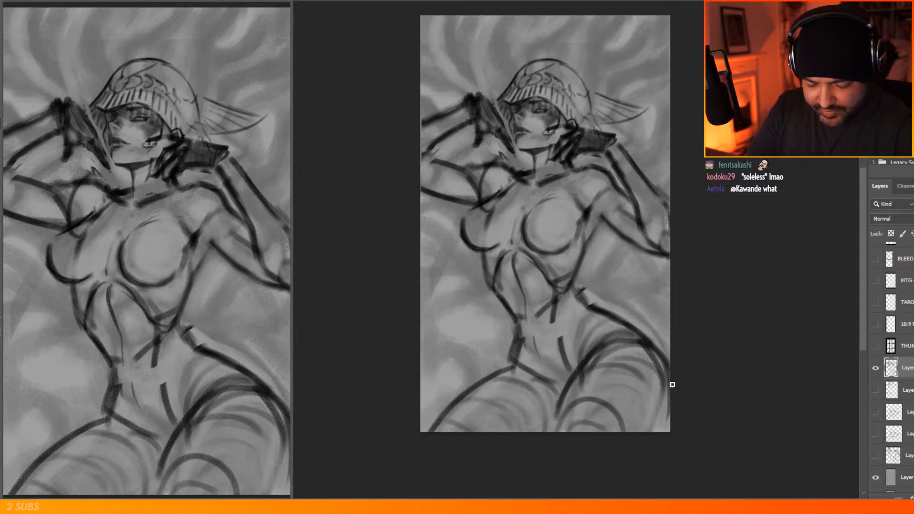
drag(672, 417, 656, 432)
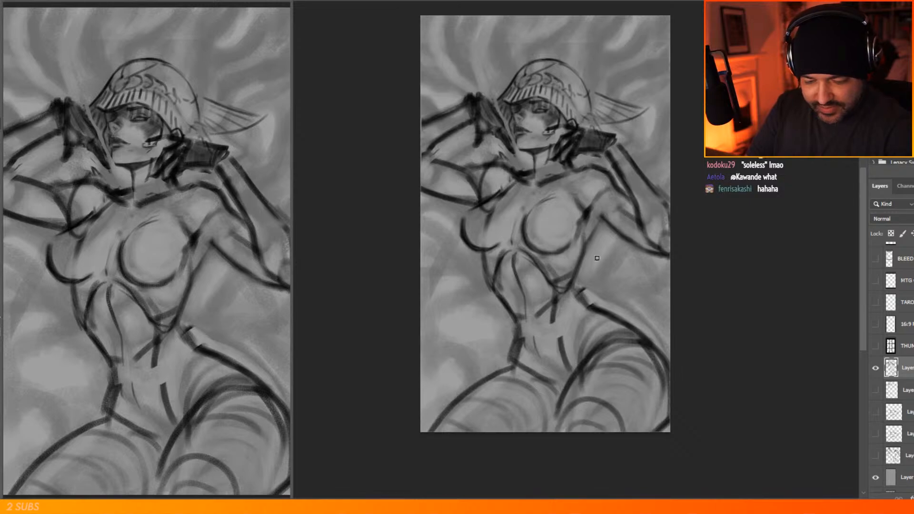
drag(578, 301, 585, 307)
mouse_move(524, 328)
mouse_down()
mouse_move(508, 366)
mouse_move(515, 336)
mouse_up()
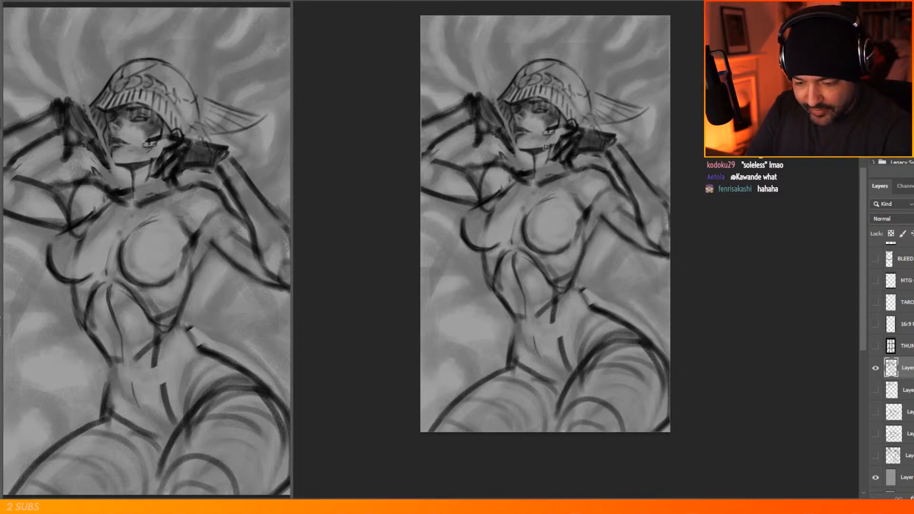
Step: Set the DG main - Square texture brush to 61 px and draw the face's profile down to the chin
scroll(524, 120, up, 3)
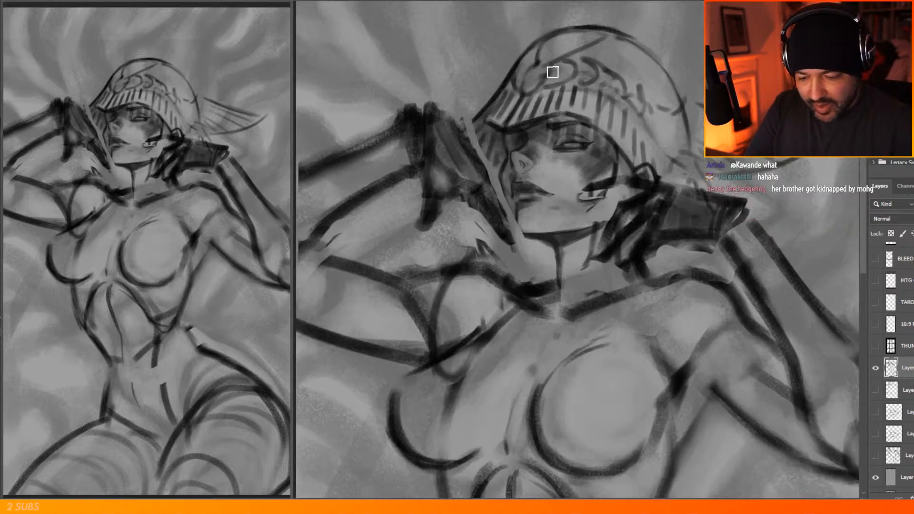
right_click(569, 151)
click(657, 71)
click(511, 171)
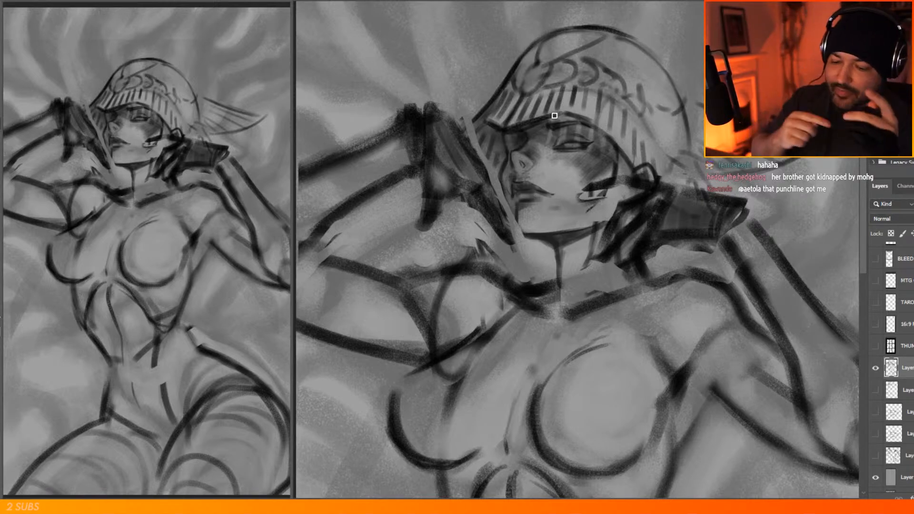
right_click(574, 148)
drag(655, 73, 646, 69)
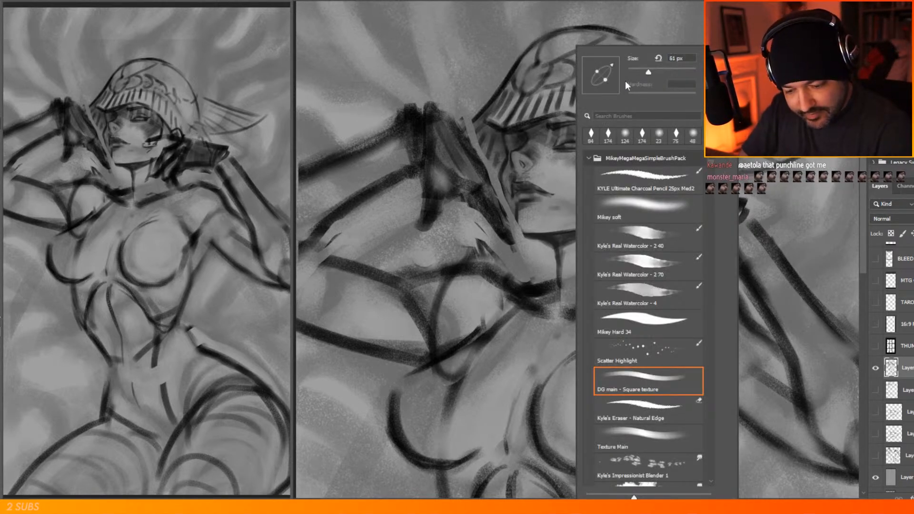
click(535, 175)
drag(501, 179, 520, 228)
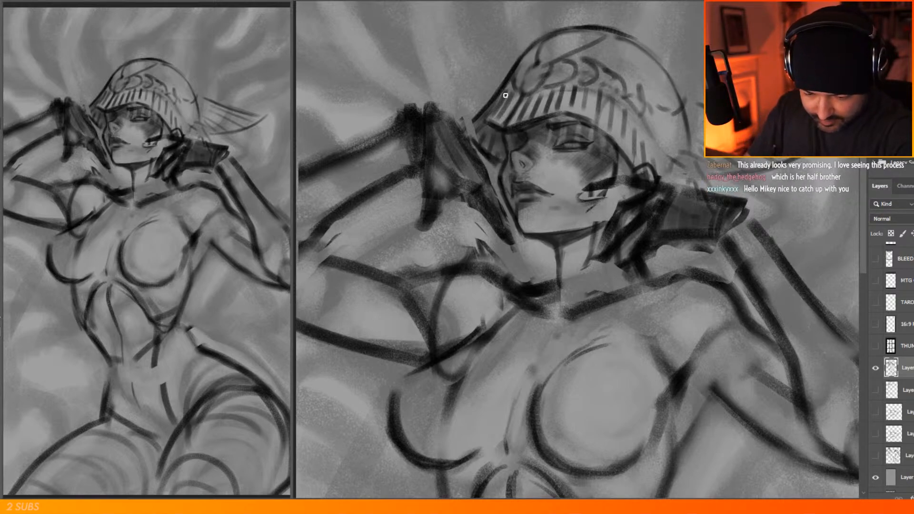
Step: Darken the helmet's rear outline near the wing joint and reinforce the centre line of the neck
drag(662, 121, 684, 101)
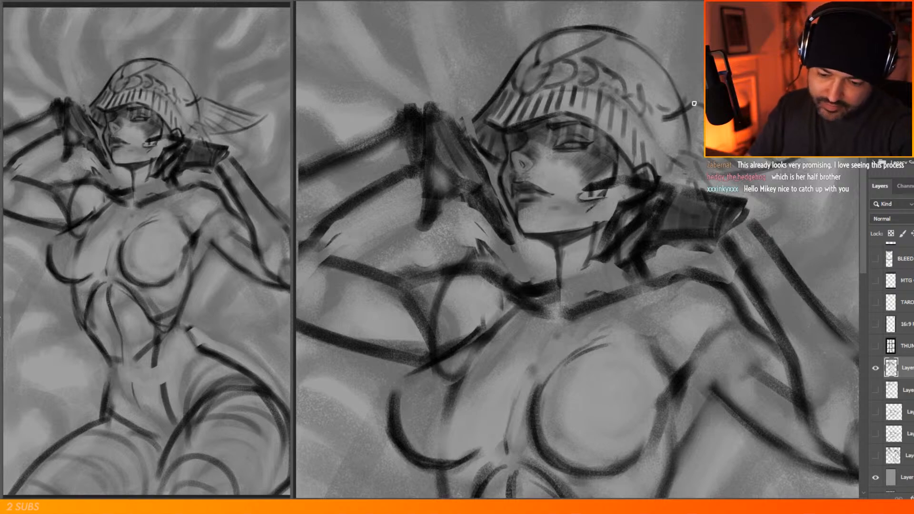
mouse_move(637, 39)
mouse_down()
mouse_move(673, 71)
mouse_move(656, 23)
mouse_move(690, 85)
mouse_move(680, 81)
mouse_move(682, 103)
mouse_up()
mouse_move(666, 64)
mouse_down()
mouse_move(679, 86)
mouse_move(673, 79)
mouse_up()
drag(553, 253, 564, 304)
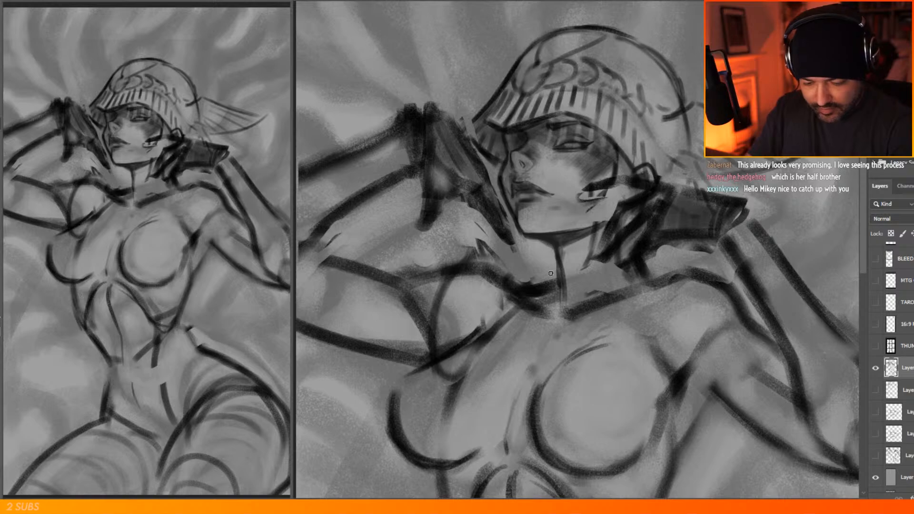
Step: Reduce the Mikey soft brush to 40 px and soften the dark outline along the mouth, chin and jaw
scroll(548, 234, down, 6)
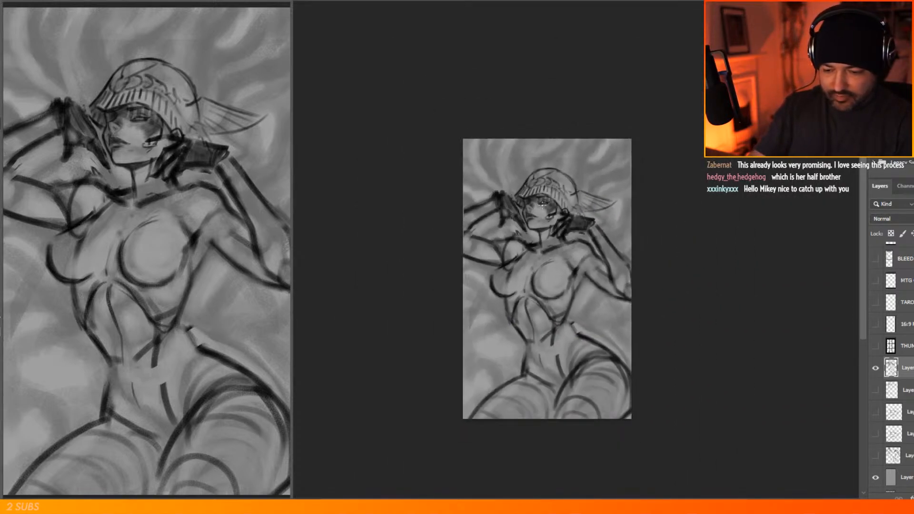
scroll(577, 338, up, 1)
scroll(547, 230, up, 2)
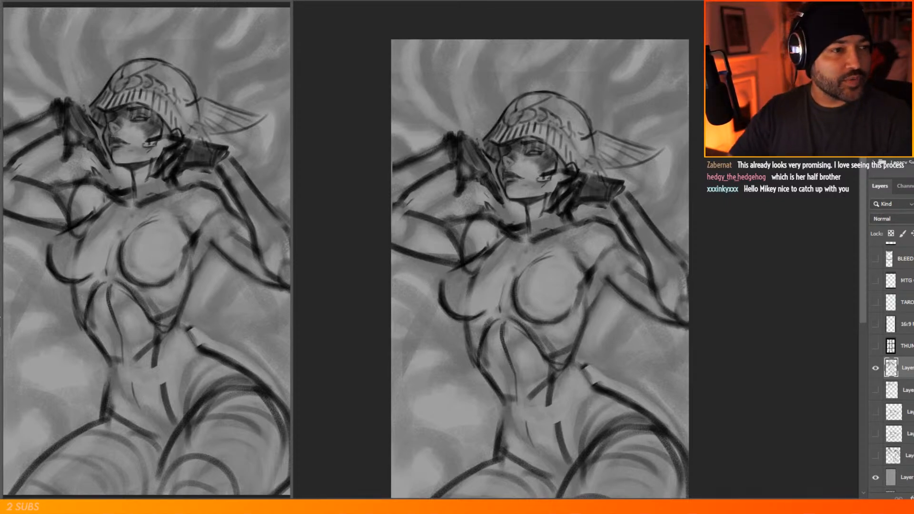
scroll(497, 139, up, 2)
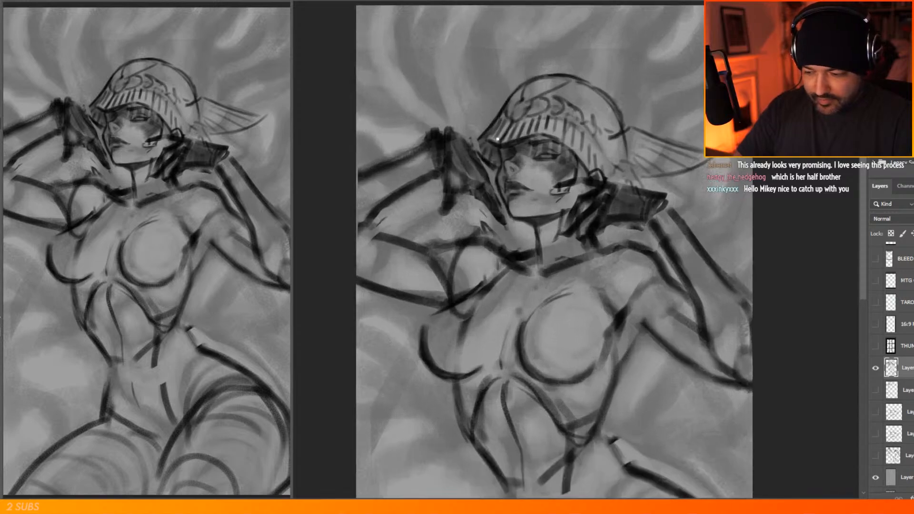
scroll(536, 120, up, 4)
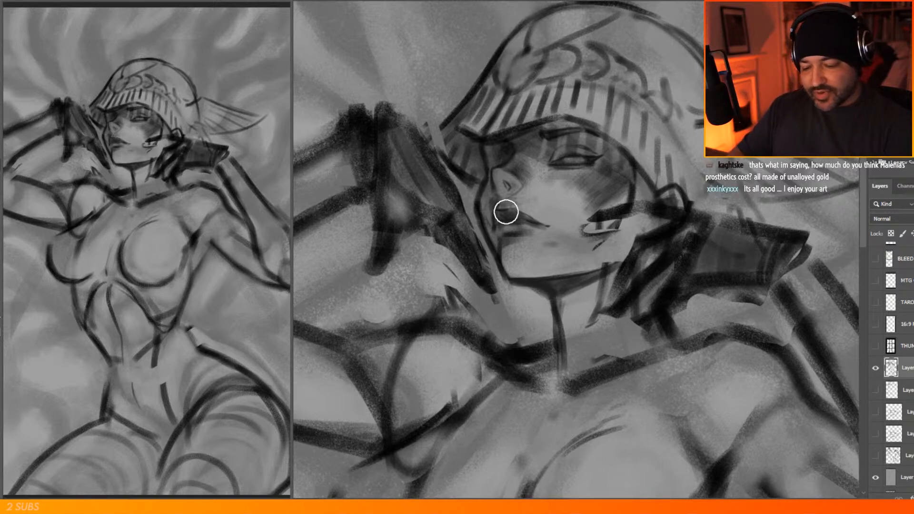
right_click(550, 184)
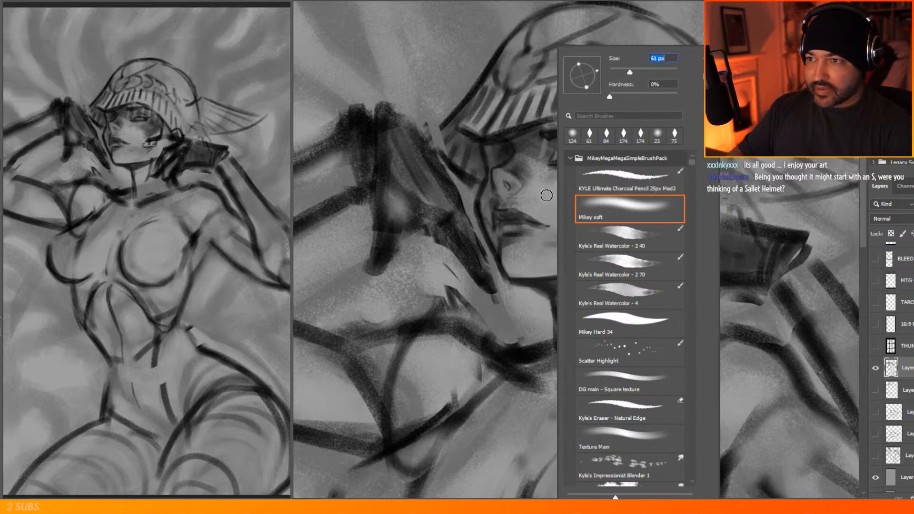
click(525, 228)
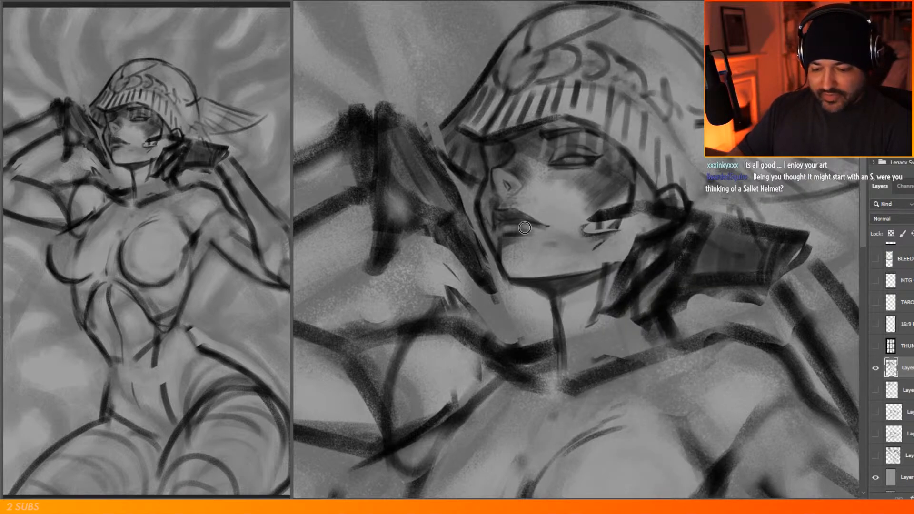
right_click(555, 179)
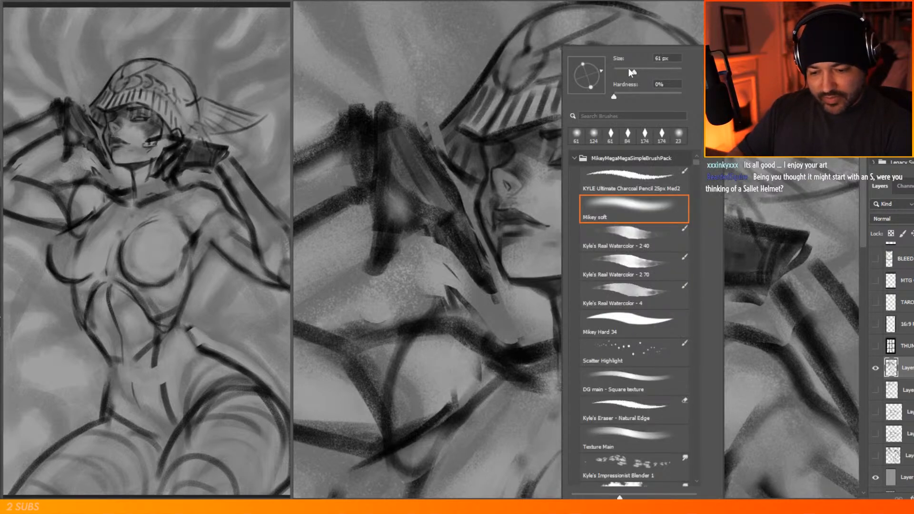
click(531, 218)
mouse_move(485, 221)
mouse_down()
mouse_move(506, 277)
mouse_move(521, 276)
mouse_move(554, 106)
mouse_move(581, 266)
mouse_move(515, 273)
mouse_move(557, 278)
mouse_up()
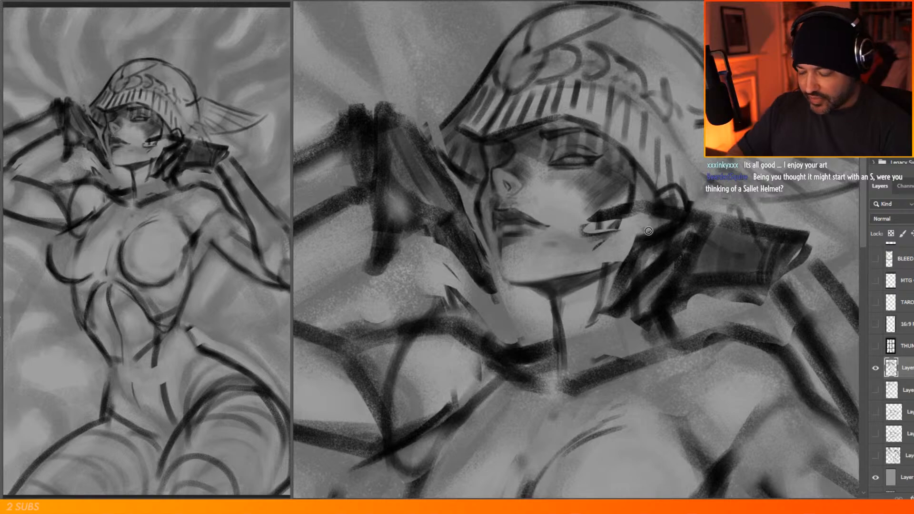
Step: Redraw the chin and jaw outline with the DG main - Square texture brush and refine the lower eyelid
click(4, 133)
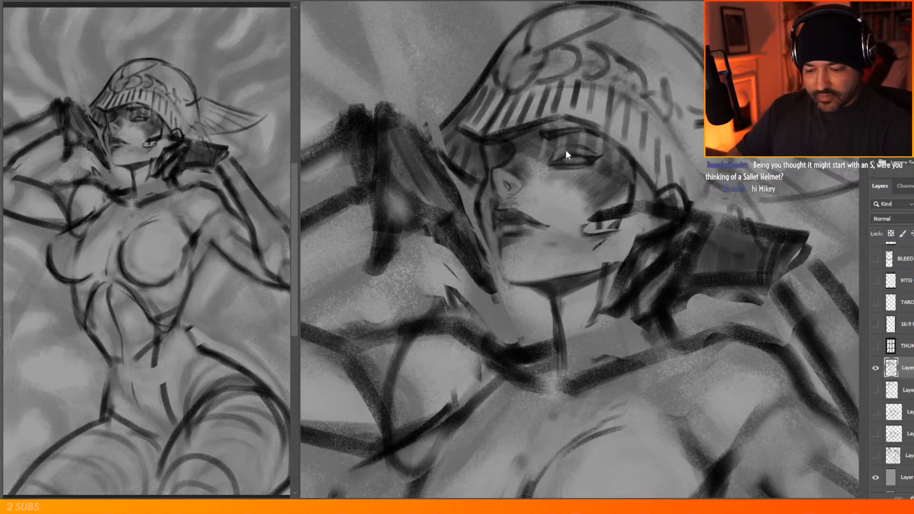
click(617, 155)
right_click(510, 278)
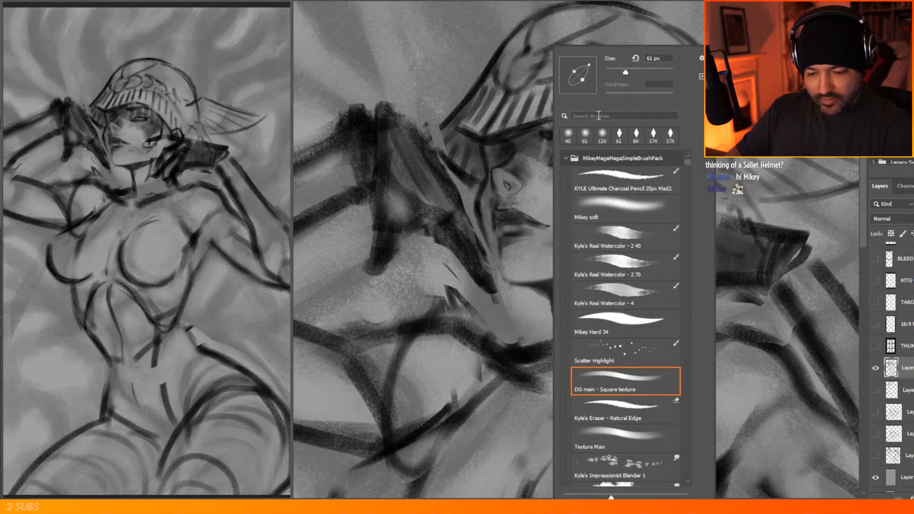
mouse_move(481, 227)
mouse_down()
mouse_move(499, 277)
mouse_move(513, 286)
mouse_up()
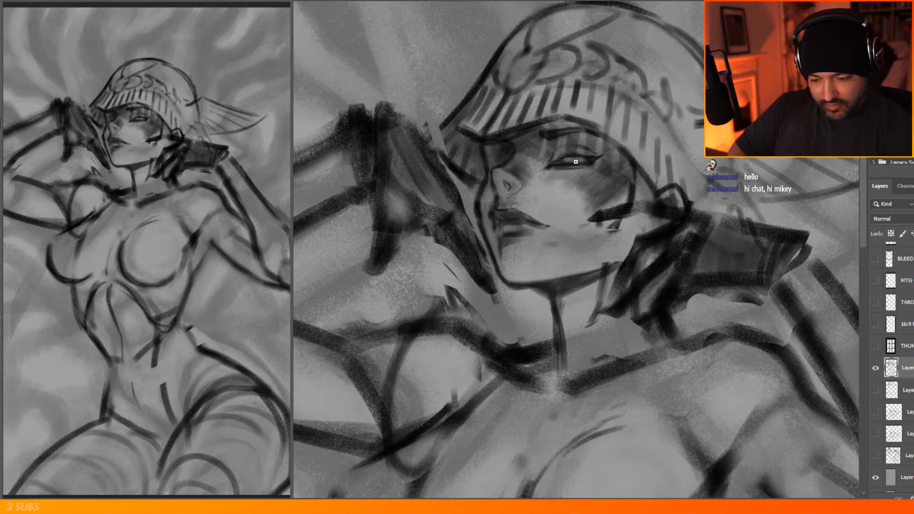
drag(553, 168, 568, 168)
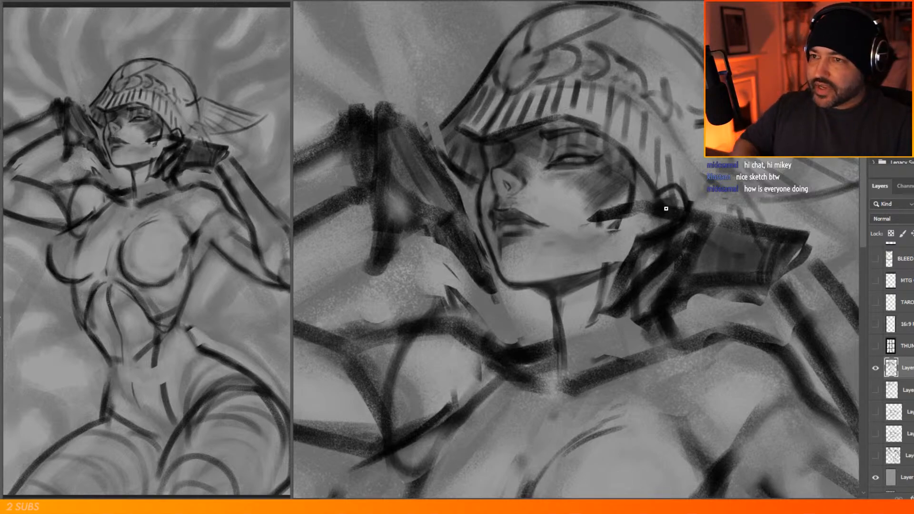
scroll(666, 209, down, 5)
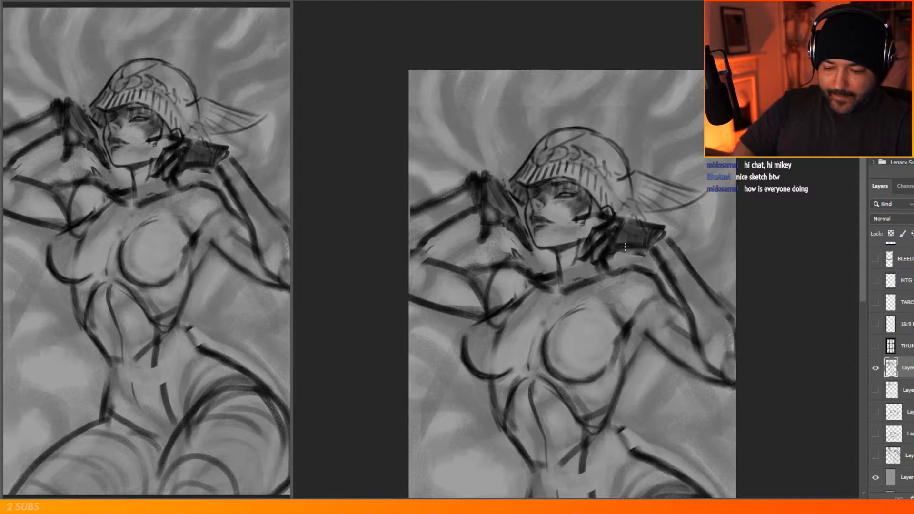
scroll(635, 250, up, 1)
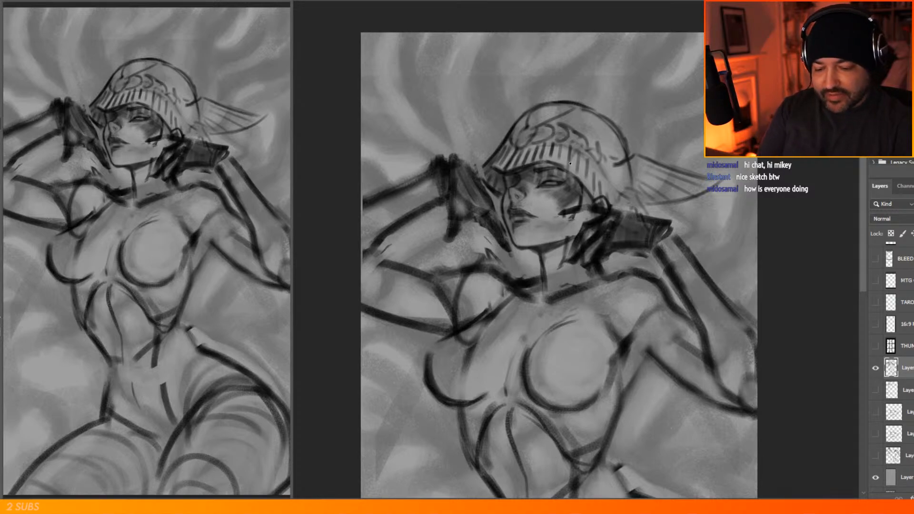
scroll(519, 148, up, 3)
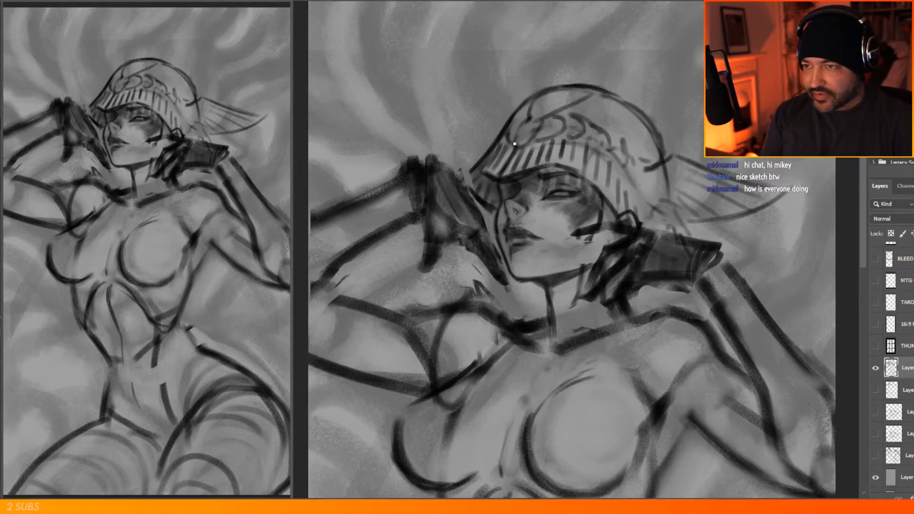
scroll(504, 138, up, 3)
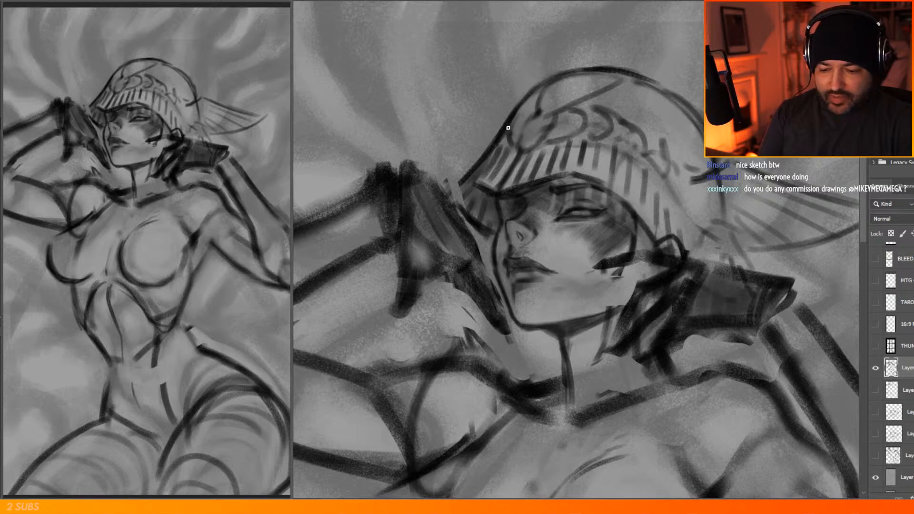
scroll(508, 128, down, 5)
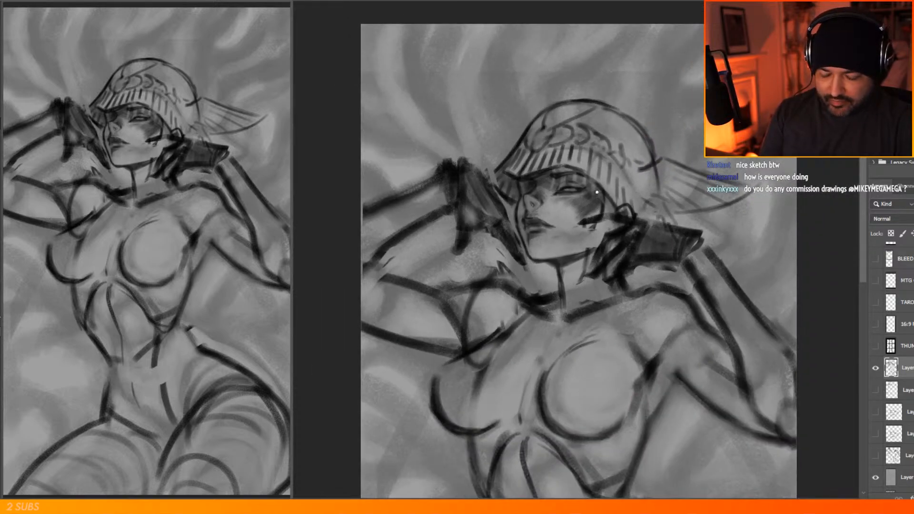
scroll(589, 160, up, 3)
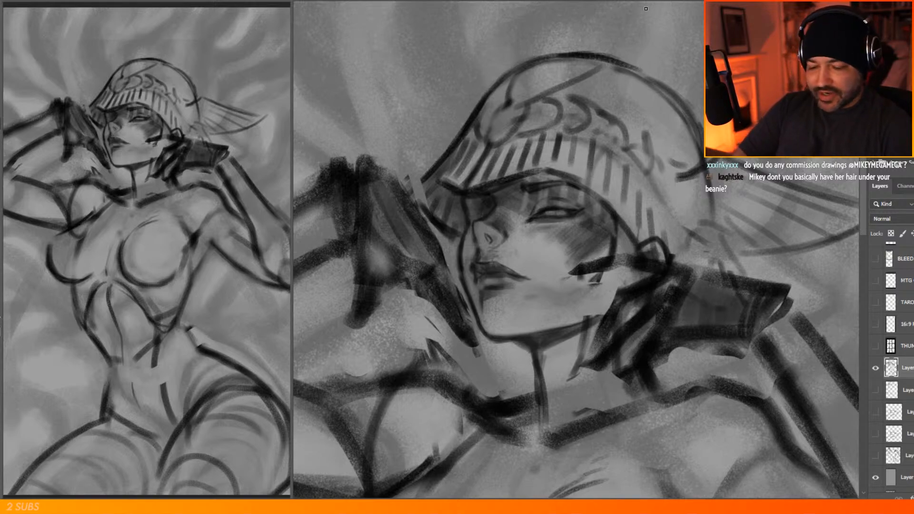
Step: Duplicate the current line layer and hide the original, so the helmet can be reworked on the copy
right_click(906, 368)
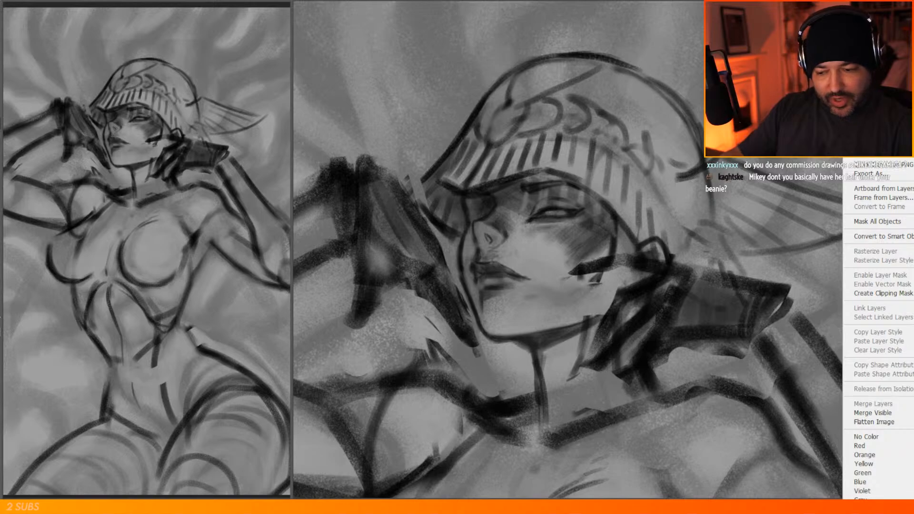
click(872, 129)
key(Return)
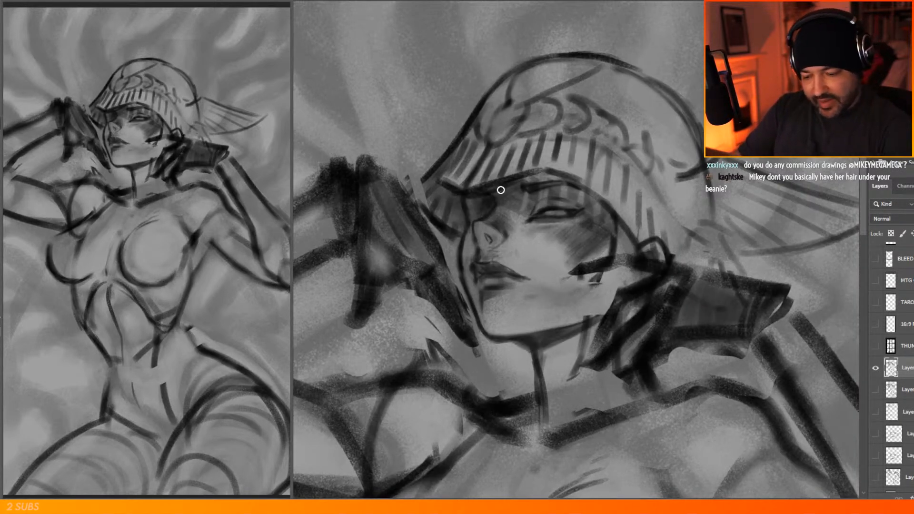
Step: Remove the round ornament at the front of the helmet and redraw the front ridge and crown outline with clean curved lines
mouse_move(537, 161)
mouse_down()
mouse_move(547, 167)
mouse_move(518, 172)
mouse_up()
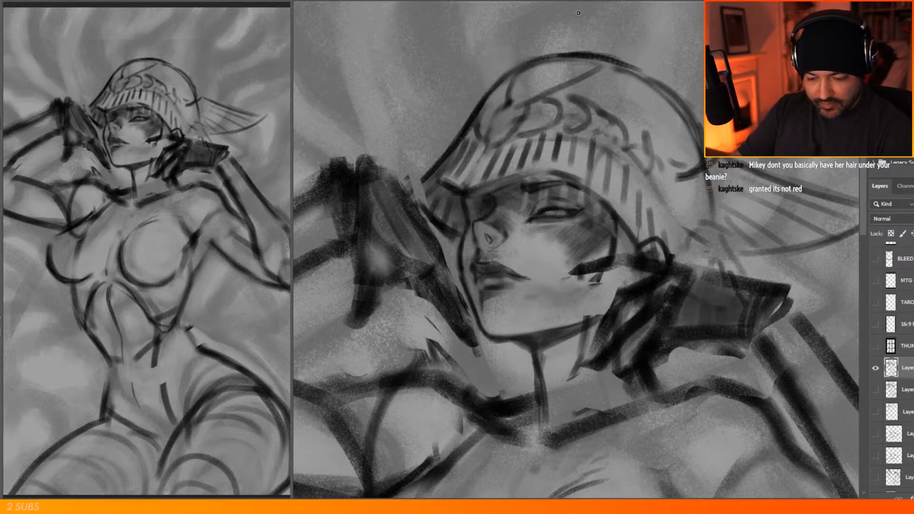
mouse_move(477, 182)
mouse_down()
mouse_move(502, 105)
mouse_move(572, 58)
mouse_up()
drag(498, 109, 538, 70)
drag(491, 124, 473, 170)
drag(470, 178, 524, 94)
mouse_move(497, 132)
mouse_down()
mouse_move(521, 101)
mouse_move(517, 117)
mouse_up()
drag(512, 78, 476, 131)
mouse_move(543, 65)
mouse_down()
mouse_move(510, 95)
mouse_move(493, 140)
mouse_up()
drag(514, 100, 479, 167)
drag(500, 121, 470, 186)
mouse_move(507, 103)
mouse_down()
mouse_move(478, 157)
mouse_move(517, 88)
mouse_move(552, 66)
mouse_up()
drag(491, 134, 555, 62)
mouse_move(498, 105)
mouse_down()
mouse_move(527, 77)
mouse_move(575, 59)
mouse_move(584, 37)
mouse_move(582, 51)
mouse_move(556, 50)
mouse_move(486, 86)
mouse_up()
mouse_move(551, 48)
mouse_down()
mouse_move(483, 89)
mouse_move(460, 122)
mouse_move(520, 74)
mouse_move(596, 51)
mouse_up()
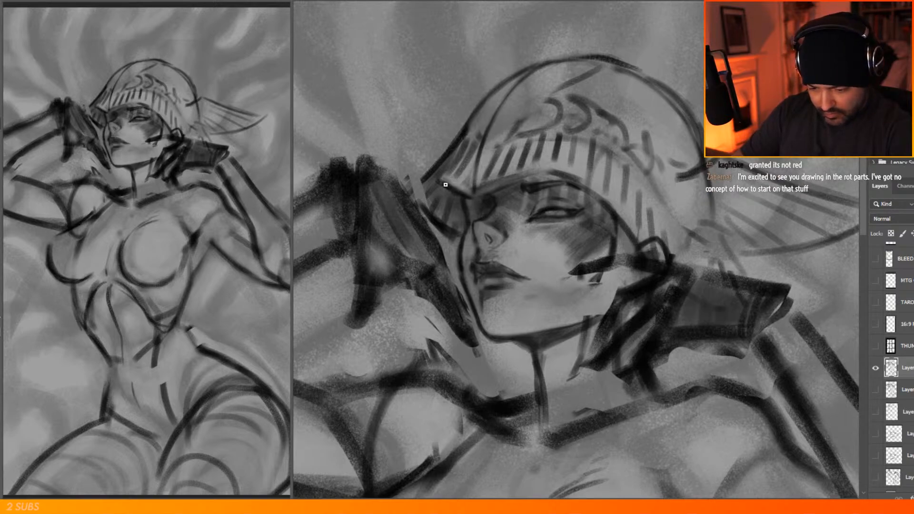
Step: Redraw the visor's front corner and outline the upper edge of the slatted band across the helmet
mouse_move(453, 146)
mouse_down()
mouse_move(423, 190)
mouse_move(426, 209)
mouse_up()
drag(414, 178, 429, 221)
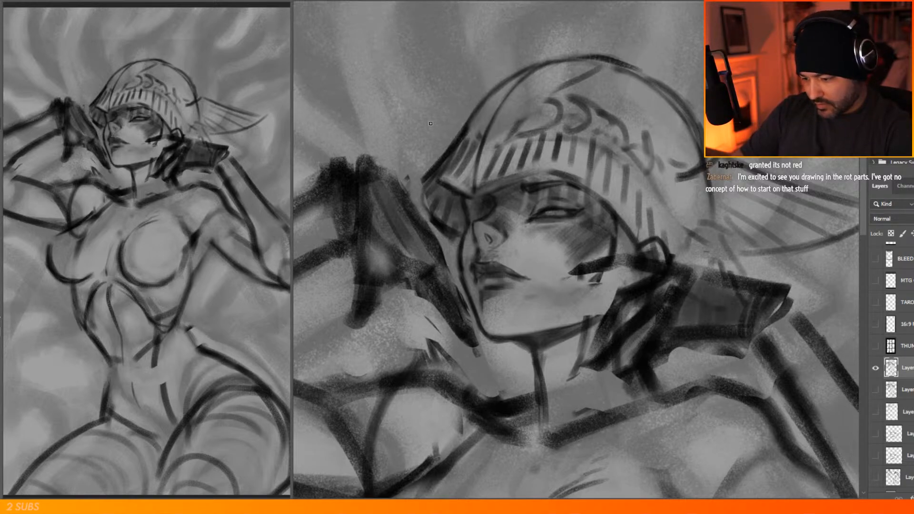
mouse_move(435, 206)
mouse_down()
mouse_move(417, 197)
mouse_move(430, 180)
mouse_up()
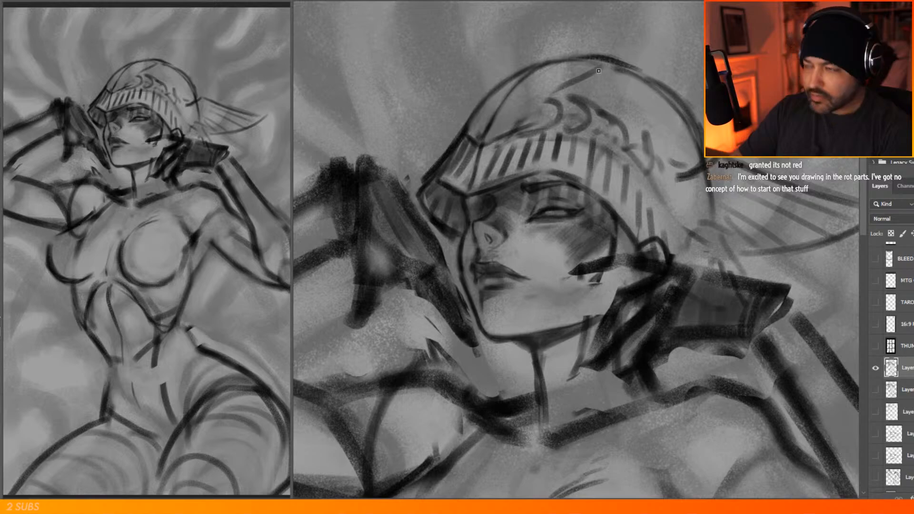
mouse_move(483, 145)
mouse_down()
mouse_move(558, 131)
mouse_move(539, 127)
mouse_move(609, 122)
mouse_move(592, 139)
mouse_move(633, 160)
mouse_up()
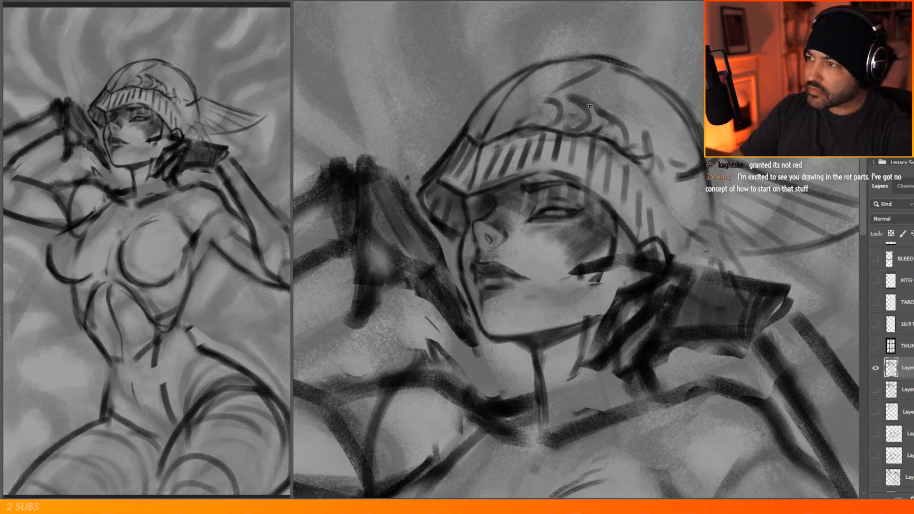
Step: Draw braided ornament along the helmet band back to the wing joint and extend the plain cheek guard over the ear
mouse_move(603, 113)
mouse_down()
mouse_move(581, 94)
mouse_move(523, 120)
mouse_move(569, 106)
mouse_move(633, 125)
mouse_move(652, 147)
mouse_move(632, 151)
mouse_move(606, 136)
mouse_move(637, 135)
mouse_move(628, 146)
mouse_move(581, 120)
mouse_move(577, 131)
mouse_move(580, 113)
mouse_move(555, 125)
mouse_move(635, 143)
mouse_move(648, 179)
mouse_move(650, 144)
mouse_move(673, 171)
mouse_move(649, 176)
mouse_move(678, 199)
mouse_move(688, 161)
mouse_move(678, 146)
mouse_move(698, 167)
mouse_move(691, 205)
mouse_move(652, 185)
mouse_move(624, 100)
mouse_move(597, 125)
mouse_move(636, 229)
mouse_up()
drag(651, 211, 659, 232)
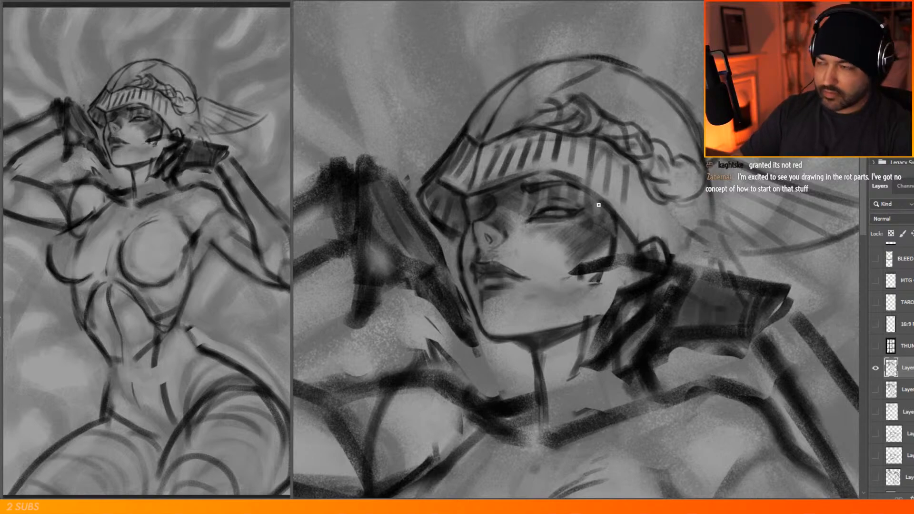
drag(620, 221, 684, 261)
alt+click(629, 186)
drag(657, 235, 663, 242)
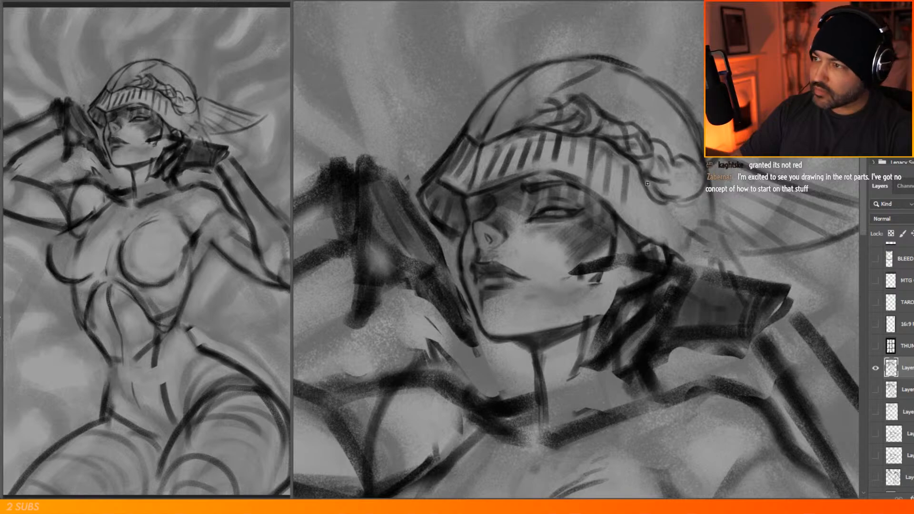
Step: Sketch layered short feathers at the base of the helmet's wing behind the cheek guard
mouse_move(660, 202)
mouse_down()
mouse_move(670, 210)
mouse_move(654, 211)
mouse_move(654, 234)
mouse_up()
mouse_move(655, 237)
mouse_down()
mouse_move(662, 215)
mouse_move(690, 257)
mouse_up()
drag(665, 210, 718, 260)
mouse_move(702, 230)
mouse_down()
mouse_move(759, 269)
mouse_move(684, 211)
mouse_move(751, 252)
mouse_move(799, 259)
mouse_move(780, 238)
mouse_move(714, 212)
mouse_up()
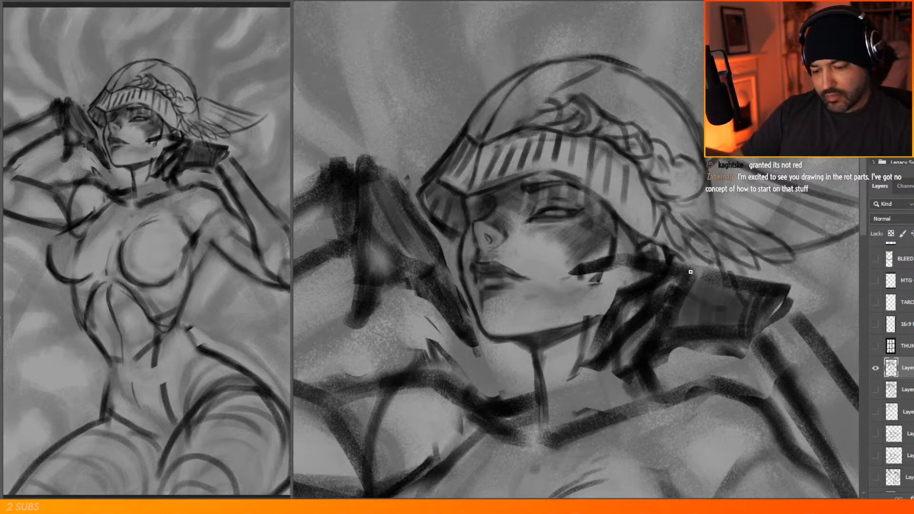
Step: Draw the long middle and lower feathers of the helmet's wing out to its tip
drag(741, 168, 658, 167)
mouse_move(649, 222)
mouse_down()
mouse_move(755, 246)
mouse_move(713, 223)
mouse_move(641, 210)
mouse_up()
mouse_move(745, 244)
mouse_down()
mouse_move(798, 226)
mouse_move(735, 204)
mouse_move(654, 204)
mouse_move(763, 221)
mouse_move(792, 217)
mouse_move(769, 210)
mouse_move(825, 191)
mouse_move(784, 193)
mouse_move(819, 191)
mouse_up()
mouse_move(725, 185)
mouse_down()
mouse_move(667, 189)
mouse_move(719, 186)
mouse_up()
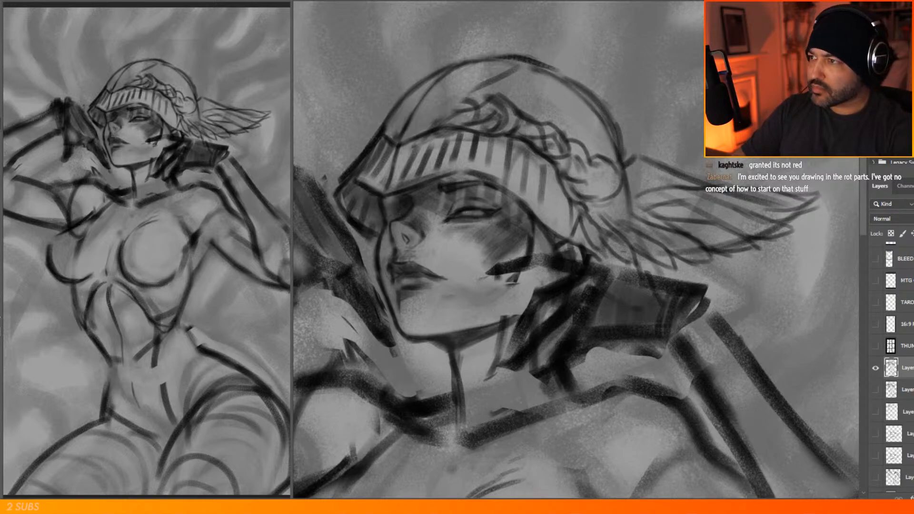
Step: Add the wing's upper feathers and top edge, erasing stray lines near the wing joint
mouse_move(802, 194)
mouse_down()
mouse_move(836, 188)
mouse_move(741, 185)
mouse_up()
drag(802, 169, 739, 181)
mouse_move(689, 167)
mouse_down()
mouse_move(663, 164)
mouse_move(600, 88)
mouse_move(639, 152)
mouse_up()
key(e)
mouse_move(690, 179)
mouse_down()
mouse_move(643, 161)
mouse_move(700, 167)
mouse_up()
key(b)
drag(660, 158, 764, 176)
mouse_move(659, 159)
mouse_down()
mouse_move(625, 173)
mouse_move(674, 160)
mouse_up()
key(e)
drag(629, 184, 678, 169)
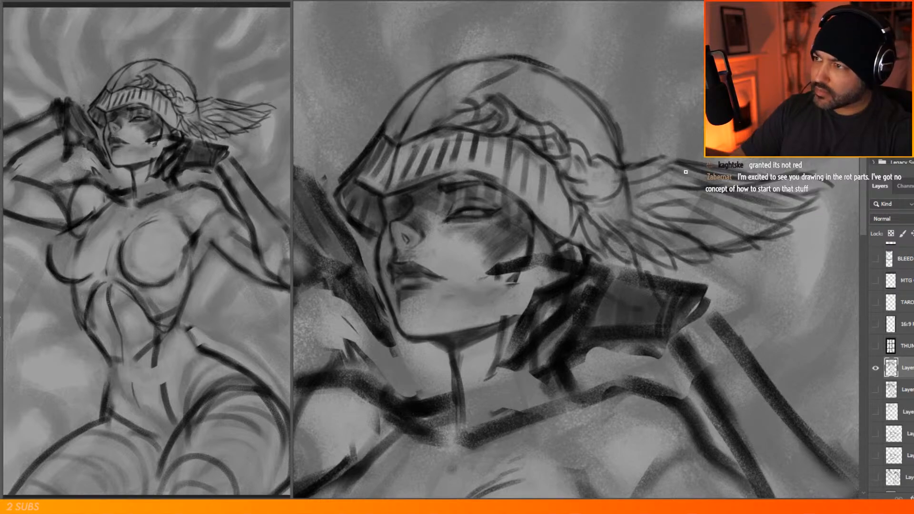
mouse_move(598, 197)
mouse_down()
mouse_move(697, 200)
mouse_move(662, 181)
mouse_up()
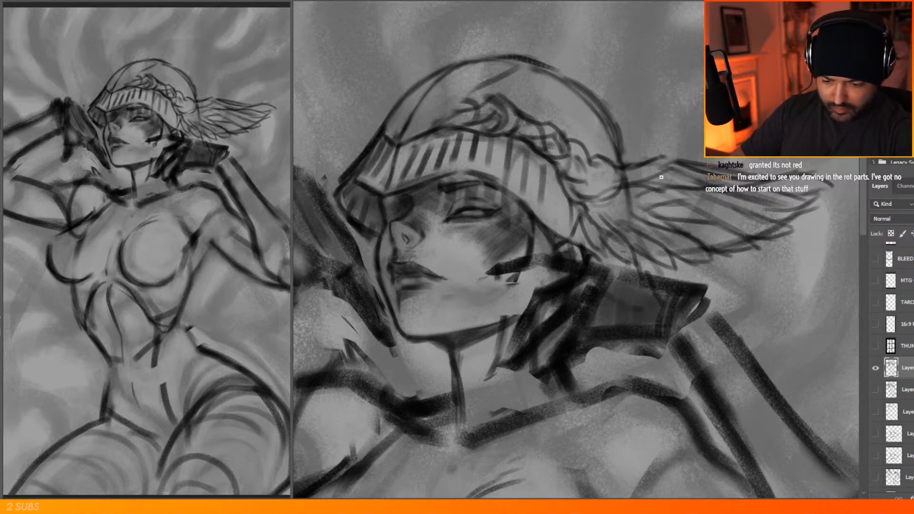
Step: Erase the rough rear outline of the helmet's crown and redraw it as one smooth curve down to the wing
drag(696, 115, 588, 112)
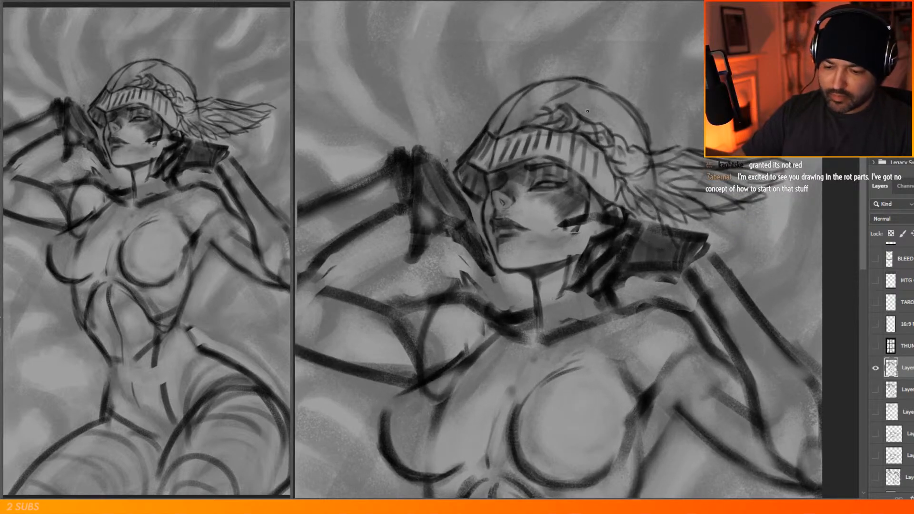
mouse_move(587, 80)
mouse_down()
mouse_move(632, 103)
mouse_move(581, 80)
mouse_move(641, 123)
mouse_up()
key(b)
drag(593, 82, 628, 101)
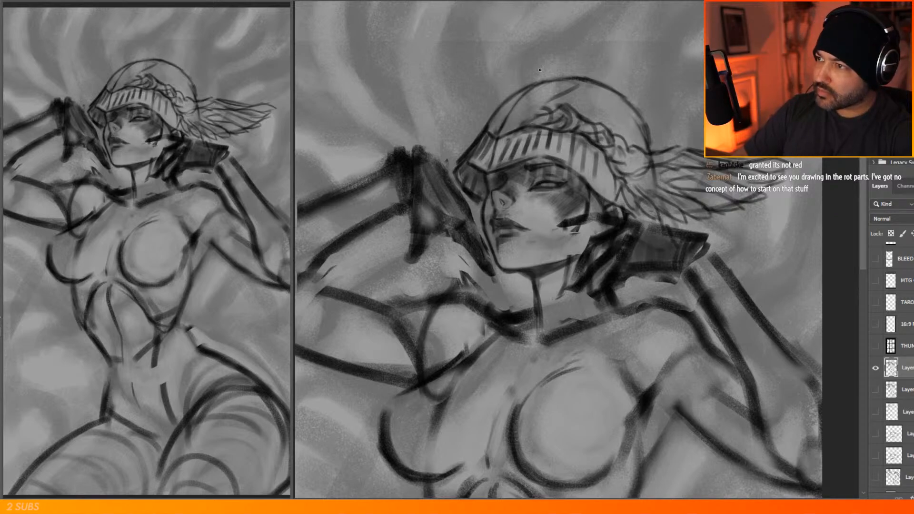
mouse_move(535, 80)
mouse_down()
mouse_move(588, 82)
mouse_move(634, 105)
mouse_move(659, 152)
mouse_up()
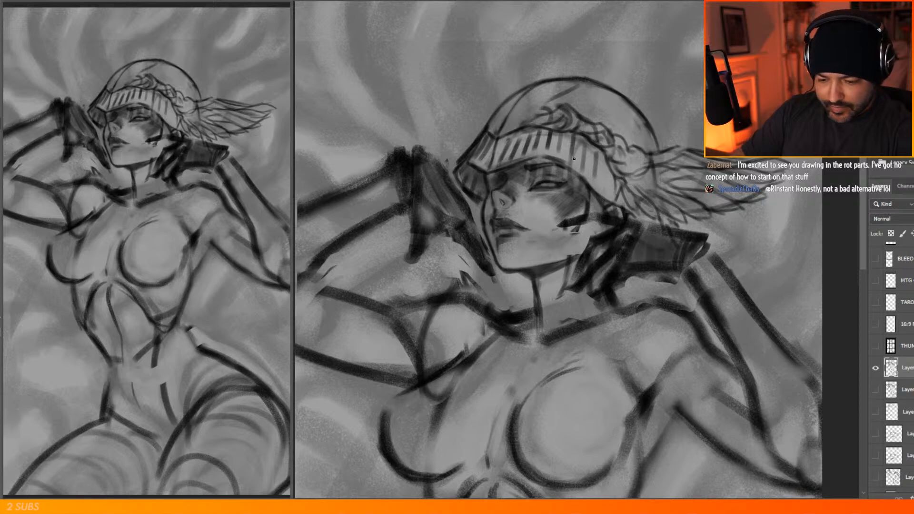
Step: Refine the visor's lower edge above the eye and clean up the shading along the temple
mouse_move(537, 158)
mouse_down()
mouse_move(575, 172)
mouse_move(606, 201)
mouse_up()
key(e)
key(b)
drag(571, 173, 590, 196)
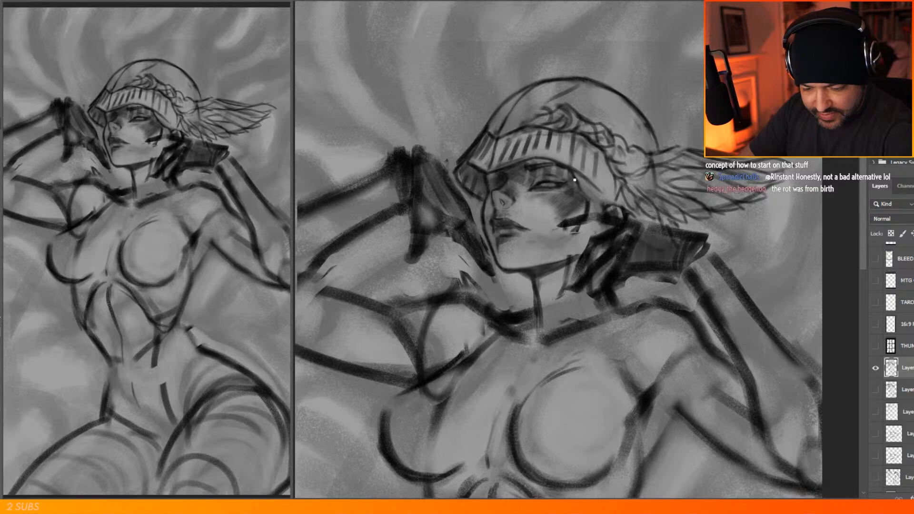
drag(571, 175, 606, 205)
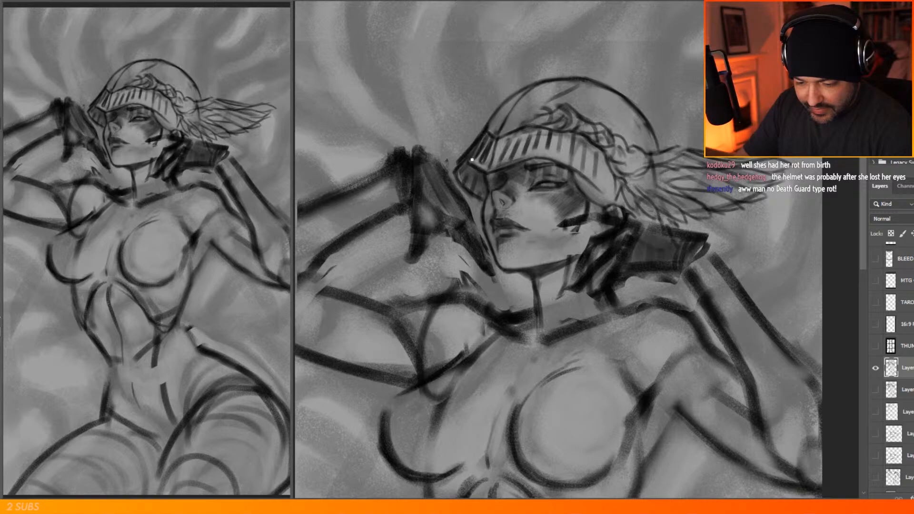
Step: Darken the vertical slots along the helmet's visor band
mouse_move(506, 141)
mouse_down()
mouse_move(501, 162)
mouse_move(515, 141)
mouse_move(523, 159)
mouse_move(541, 148)
mouse_move(575, 157)
mouse_move(583, 169)
mouse_up()
drag(587, 146, 595, 181)
drag(601, 155, 598, 174)
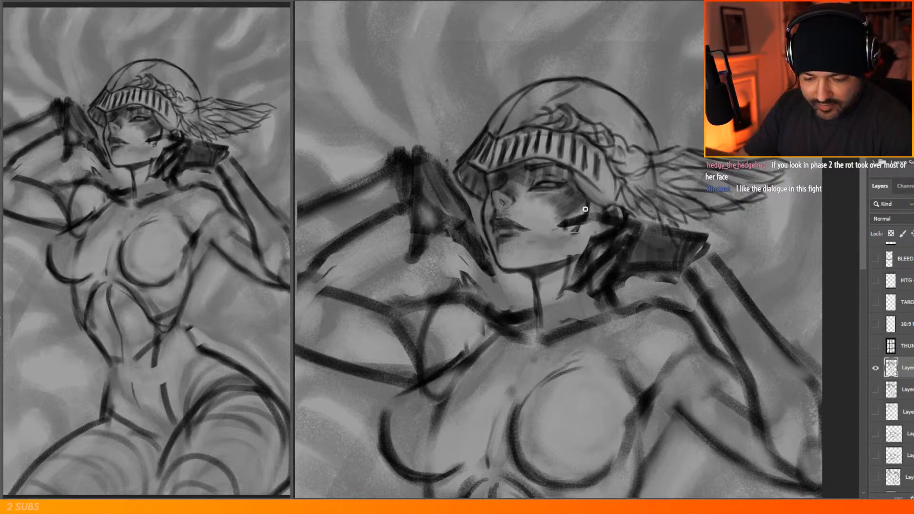
Step: Draw a firm jaw line from the cheek guard down to the chin and adjust the dark accents beside the cheek
mouse_move(593, 206)
mouse_down()
mouse_move(566, 247)
mouse_move(563, 239)
mouse_move(556, 272)
mouse_up()
mouse_move(563, 240)
mouse_down()
mouse_move(571, 206)
mouse_move(565, 273)
mouse_move(580, 247)
mouse_move(565, 224)
mouse_move(551, 285)
mouse_move(568, 237)
mouse_up()
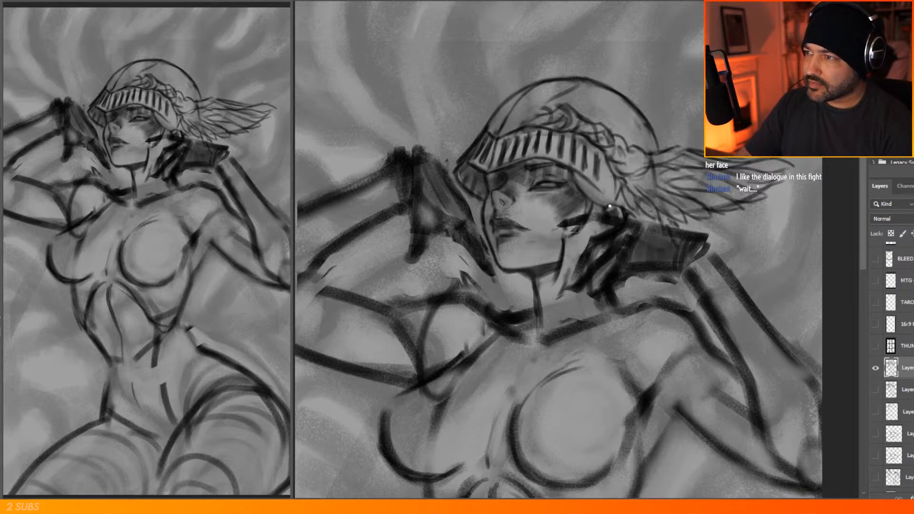
drag(565, 252, 554, 283)
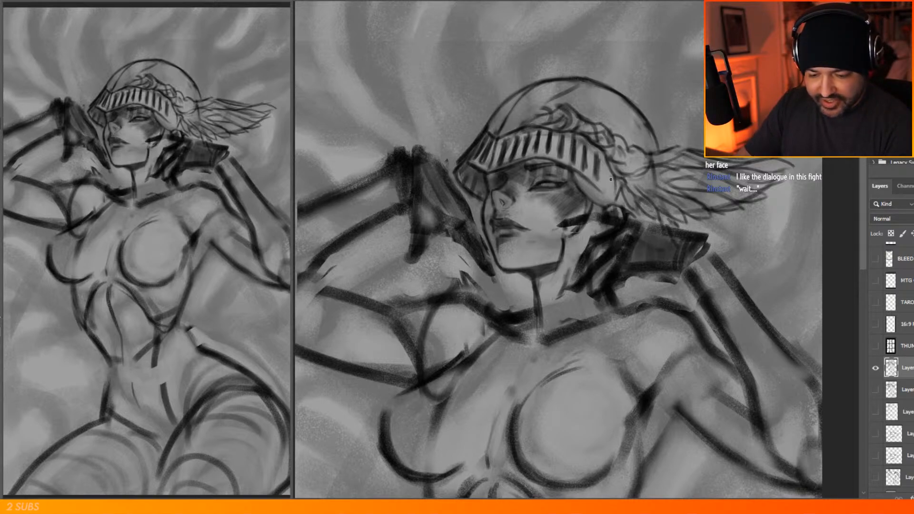
drag(589, 206, 586, 214)
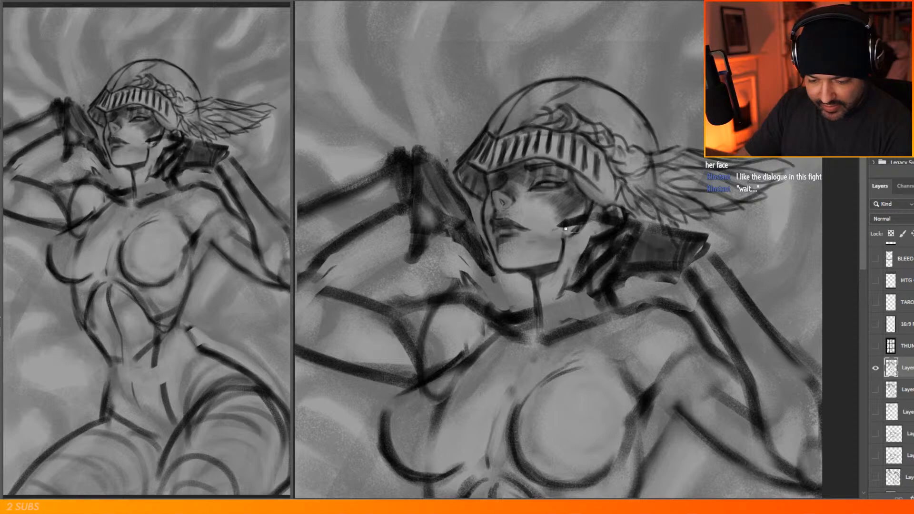
mouse_move(555, 264)
mouse_down()
mouse_move(567, 236)
mouse_move(576, 261)
mouse_up()
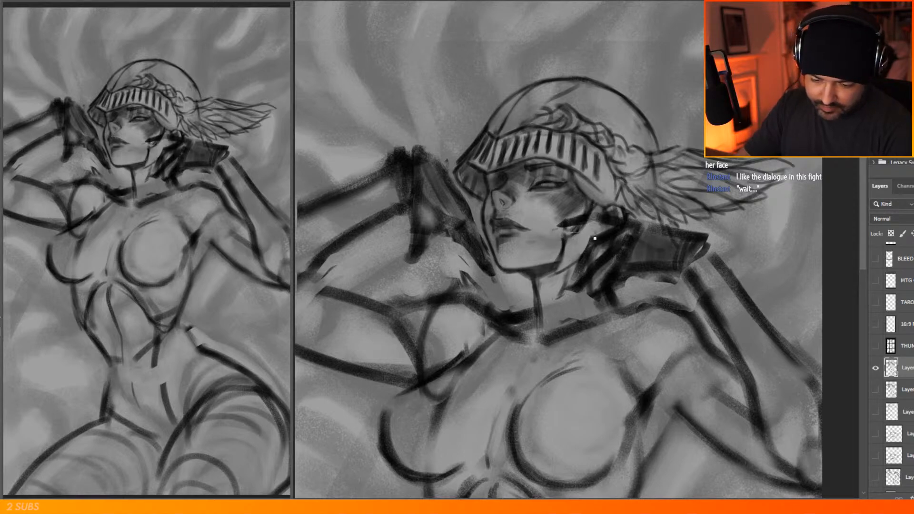
mouse_move(564, 253)
mouse_down()
mouse_move(558, 278)
mouse_move(587, 246)
mouse_move(555, 277)
mouse_up()
Step: Add dark strokes beside the chin below the raised hand and tidy the edge of the face there
drag(465, 249, 489, 284)
drag(477, 232, 482, 222)
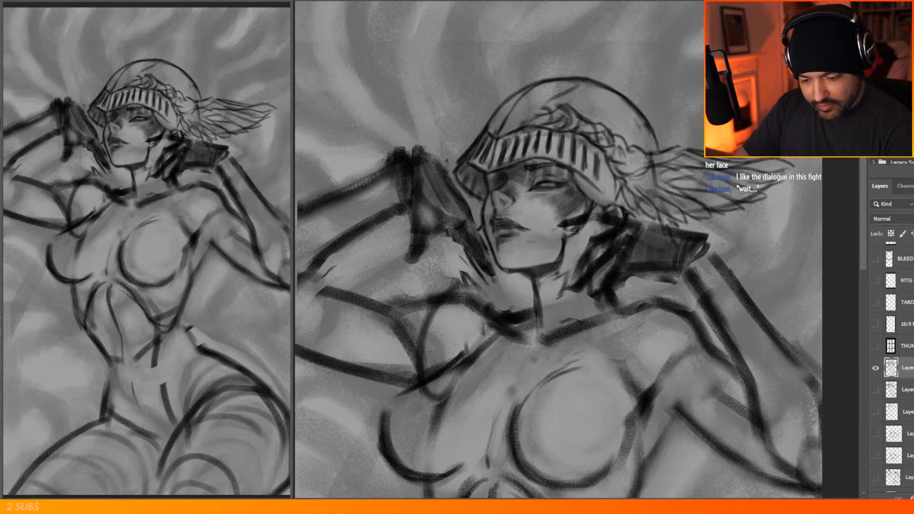
drag(484, 242, 499, 270)
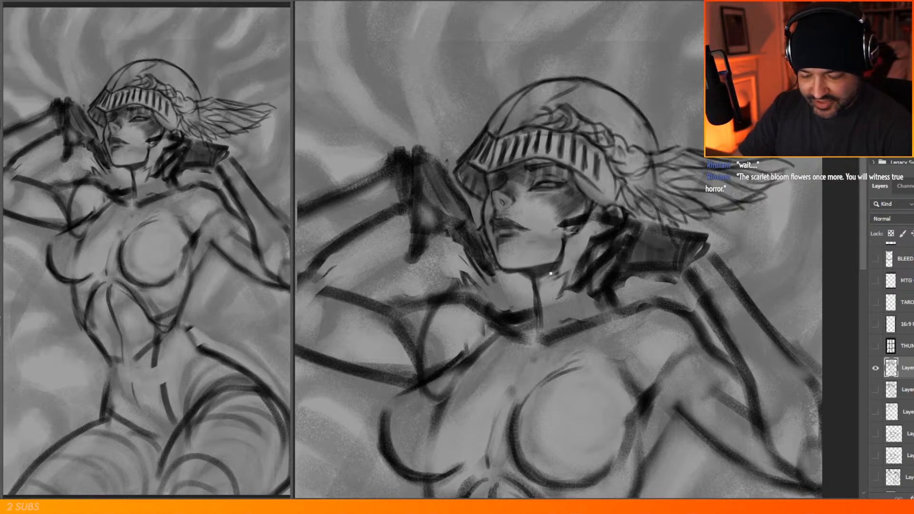
Step: Change the brush setting and reinforce the upper edge of the helmet's wing from its joint towards the tip
scroll(641, 134, down, 4)
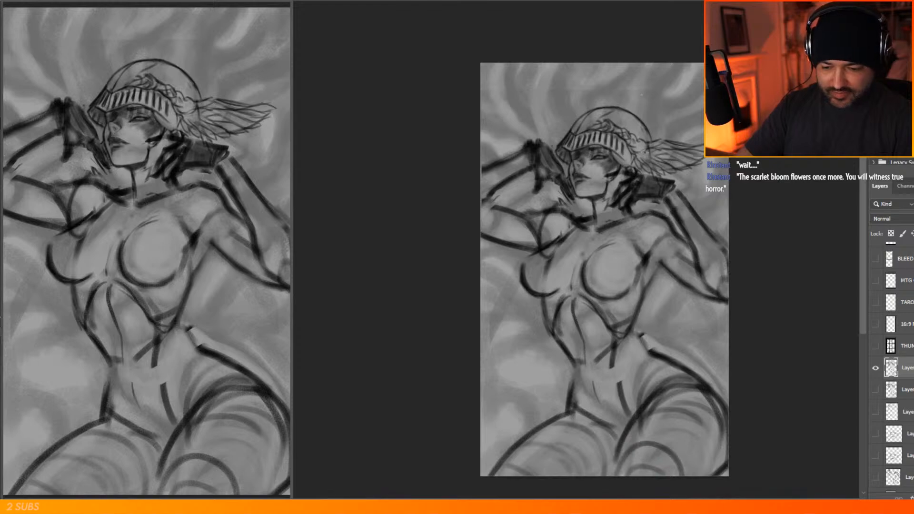
scroll(666, 219, up, 4)
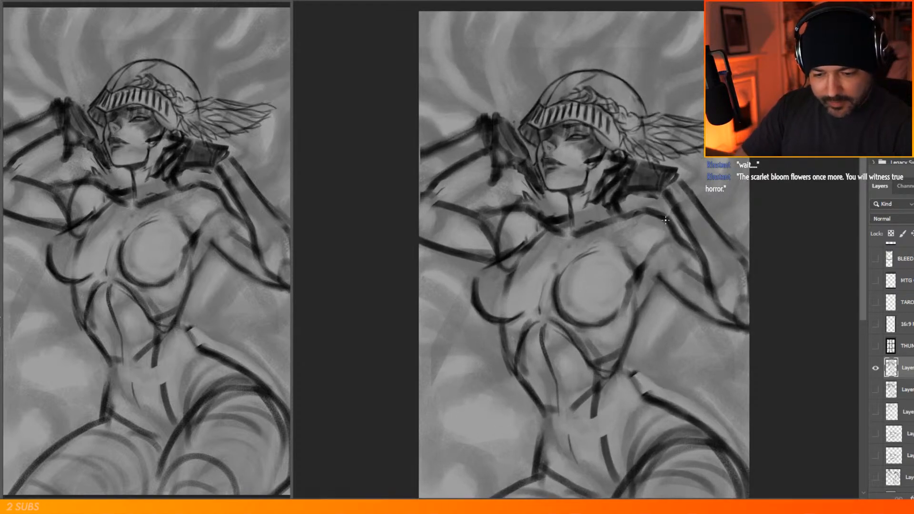
right_click(665, 93)
click(658, 113)
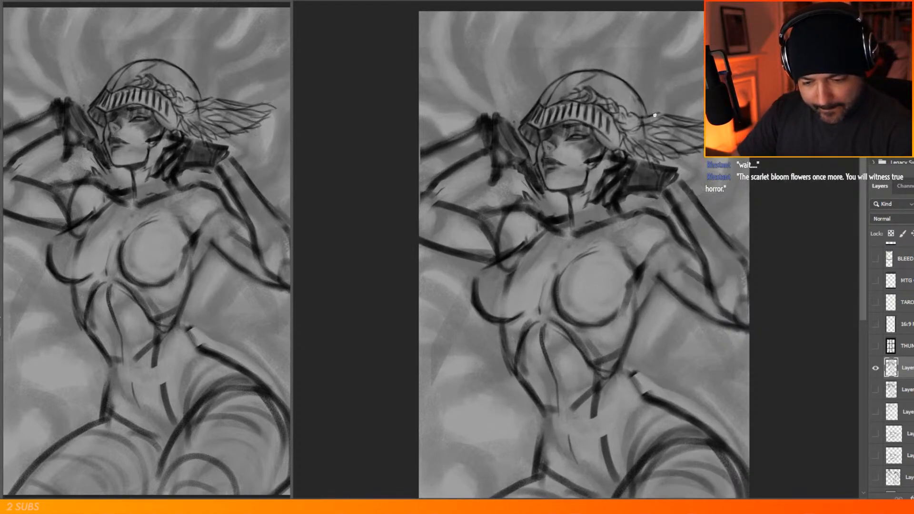
drag(627, 114, 727, 122)
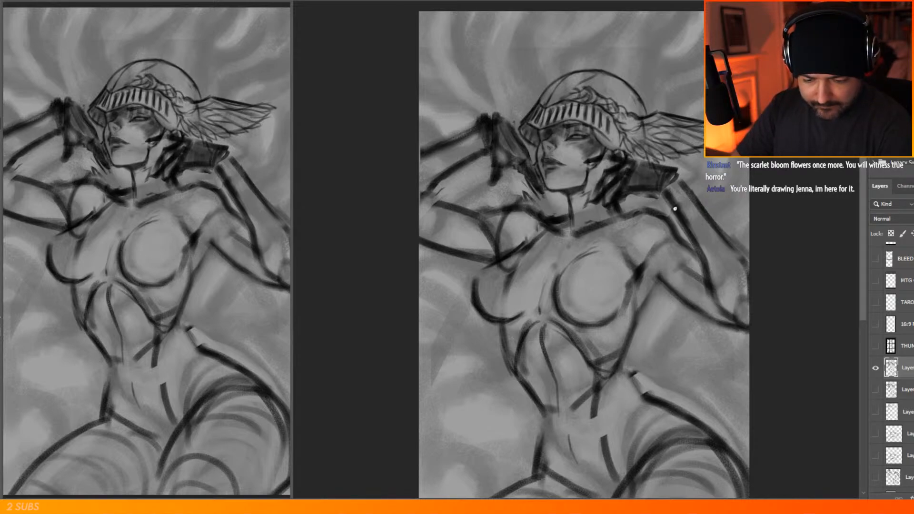
Step: Add a new layer and sketch branching, coral-like prongs rising from the front edge of the helmet
key(ctrl+alt+shift+n)
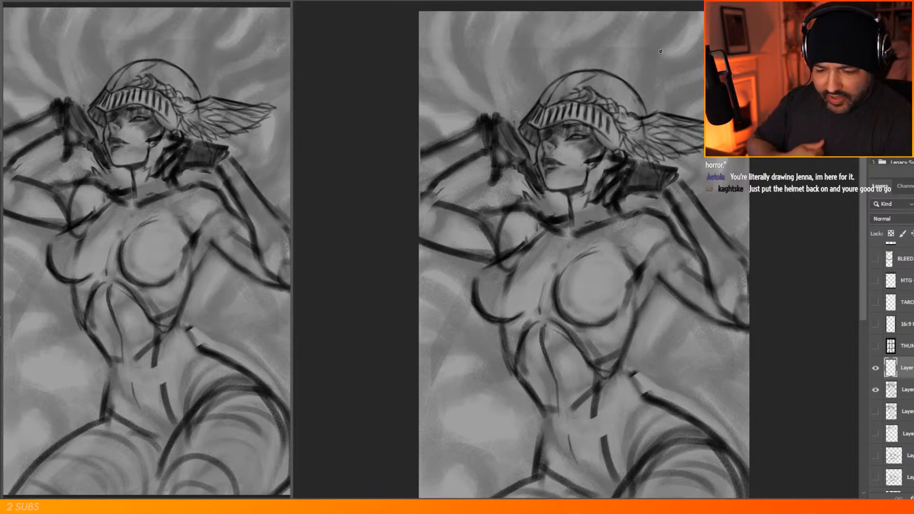
drag(570, 206, 574, 223)
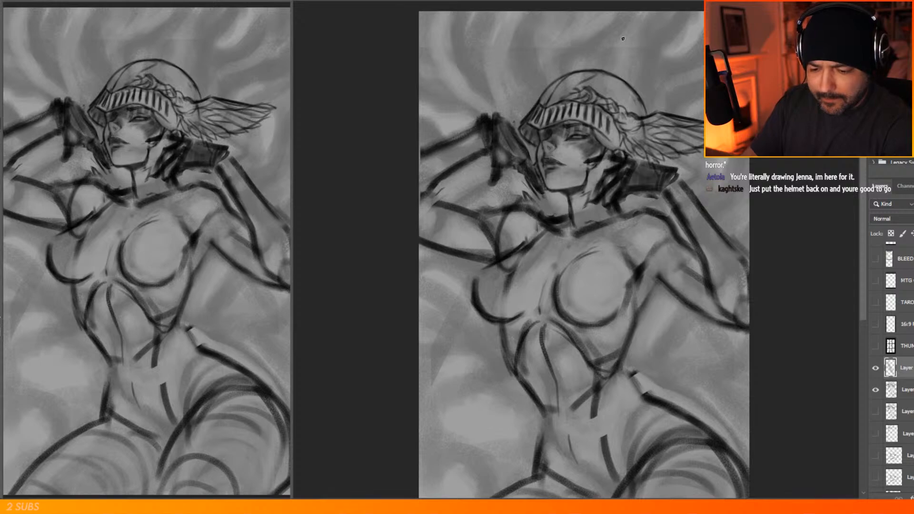
mouse_move(520, 80)
mouse_down()
mouse_move(514, 104)
mouse_move(532, 82)
mouse_move(514, 105)
mouse_move(527, 106)
mouse_move(535, 92)
mouse_move(529, 84)
mouse_move(515, 109)
mouse_move(537, 104)
mouse_up()
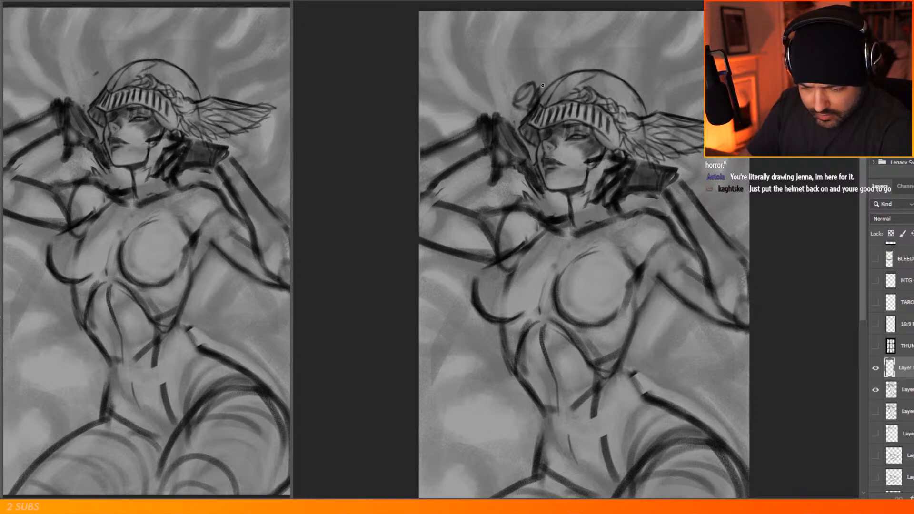
mouse_move(540, 81)
mouse_down()
mouse_move(560, 64)
mouse_move(539, 95)
mouse_move(534, 76)
mouse_move(553, 62)
mouse_up()
click(566, 62)
drag(517, 113, 523, 114)
mouse_move(510, 74)
mouse_down()
mouse_move(506, 45)
mouse_move(528, 84)
mouse_move(504, 91)
mouse_move(512, 93)
mouse_up()
mouse_move(511, 77)
mouse_down()
mouse_move(522, 91)
mouse_move(542, 72)
mouse_move(542, 81)
mouse_up()
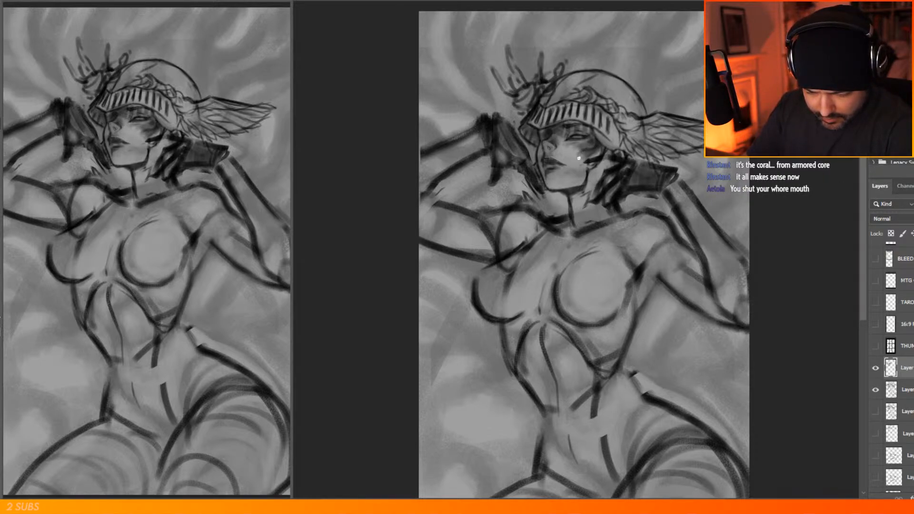
Step: Sketch ornament lines over the helmet's dome and looping shapes at its back, above the wing
drag(601, 141, 638, 150)
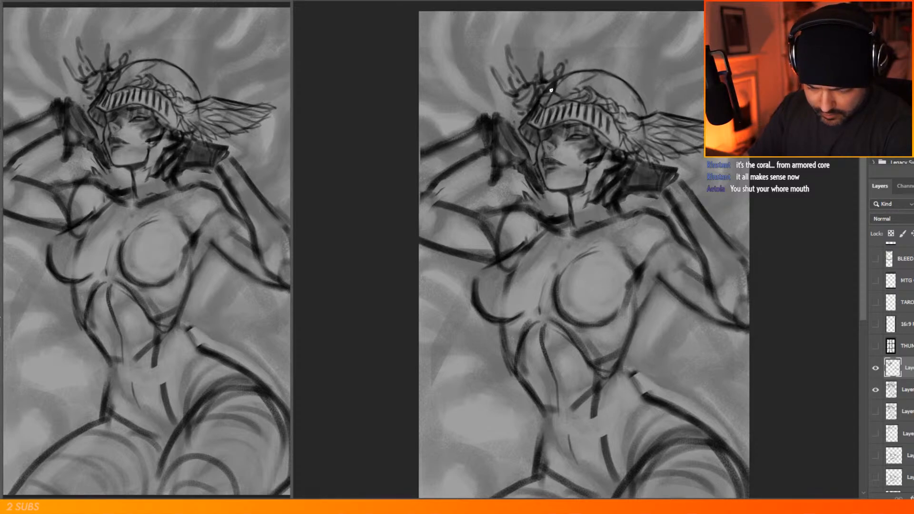
mouse_move(560, 98)
mouse_down()
mouse_move(598, 19)
mouse_move(616, 36)
mouse_move(618, 72)
mouse_move(606, 72)
mouse_move(642, 104)
mouse_move(643, 118)
mouse_move(648, 101)
mouse_move(654, 113)
mouse_move(646, 99)
mouse_move(654, 107)
mouse_move(654, 97)
mouse_move(644, 113)
mouse_move(633, 87)
mouse_move(654, 98)
mouse_up()
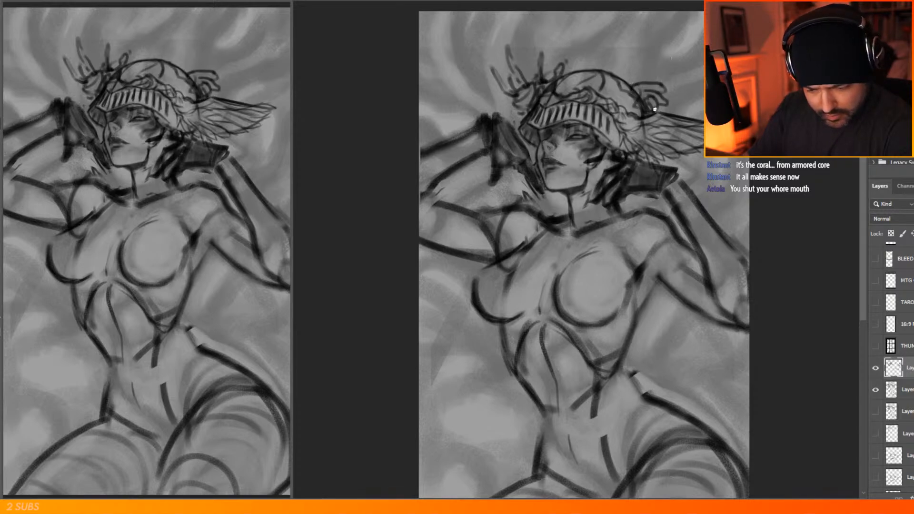
drag(866, 196, 866, 181)
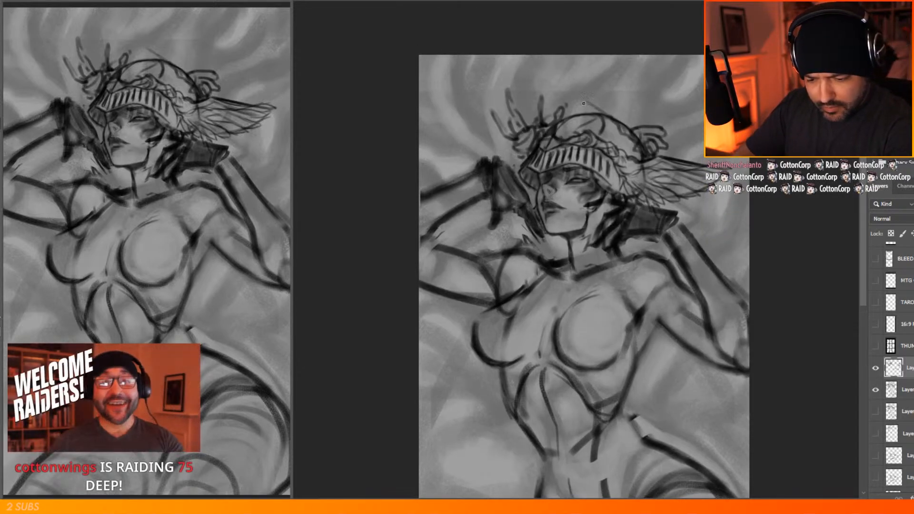
Step: Draw two long S-shaped strands sweeping up from the helmet's crown to the canvas edge and thicken their curves
drag(549, 78, 585, 20)
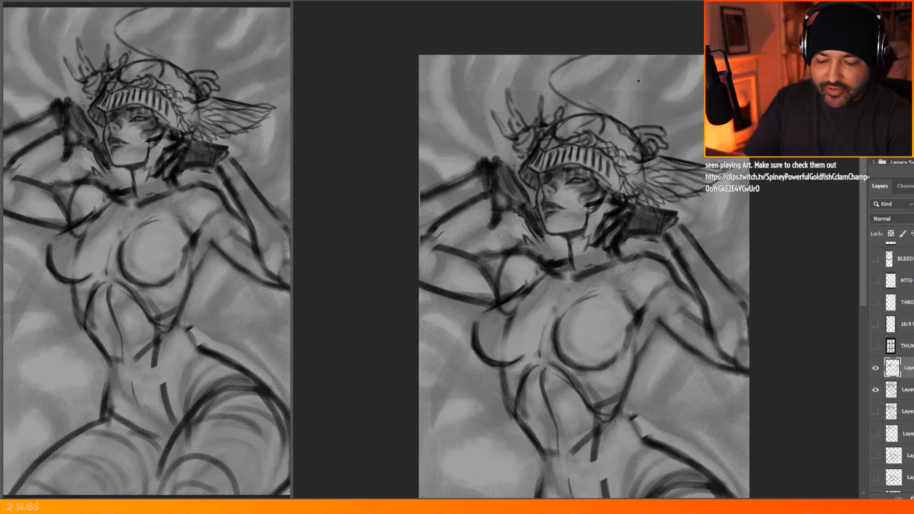
scroll(636, 76, down, 6)
scroll(602, 181, up, 7)
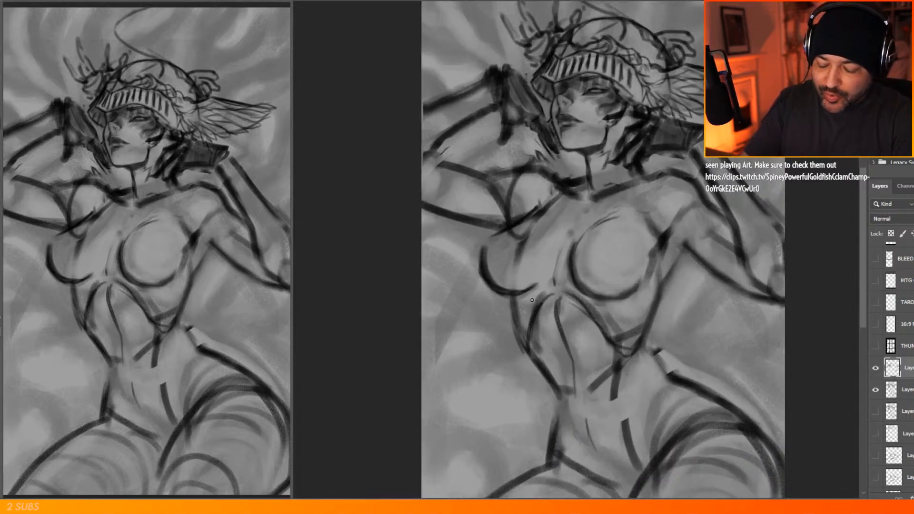
scroll(548, 267, down, 3)
scroll(625, 129, up, 2)
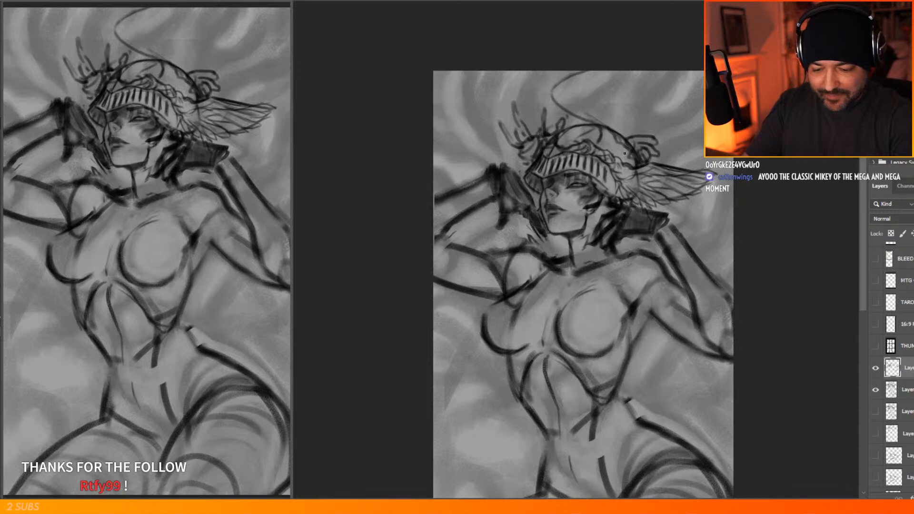
scroll(621, 141, up, 2)
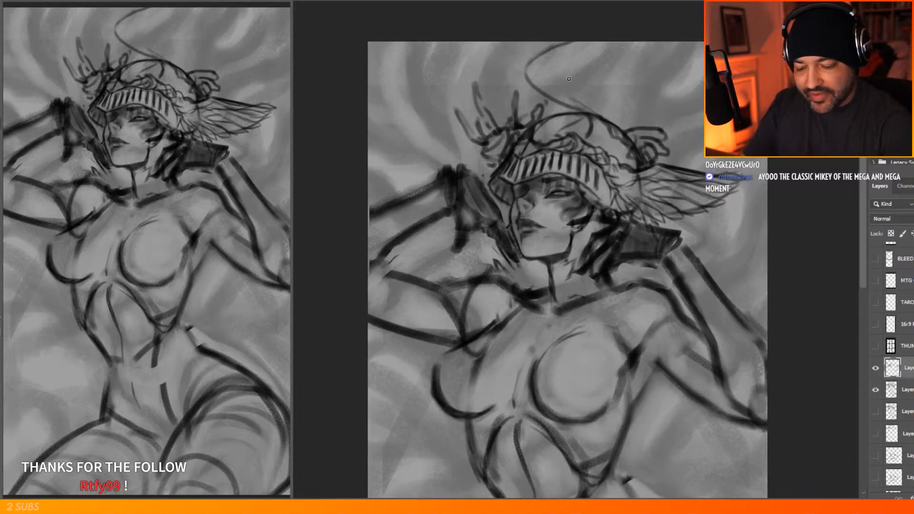
scroll(543, 116, up, 1)
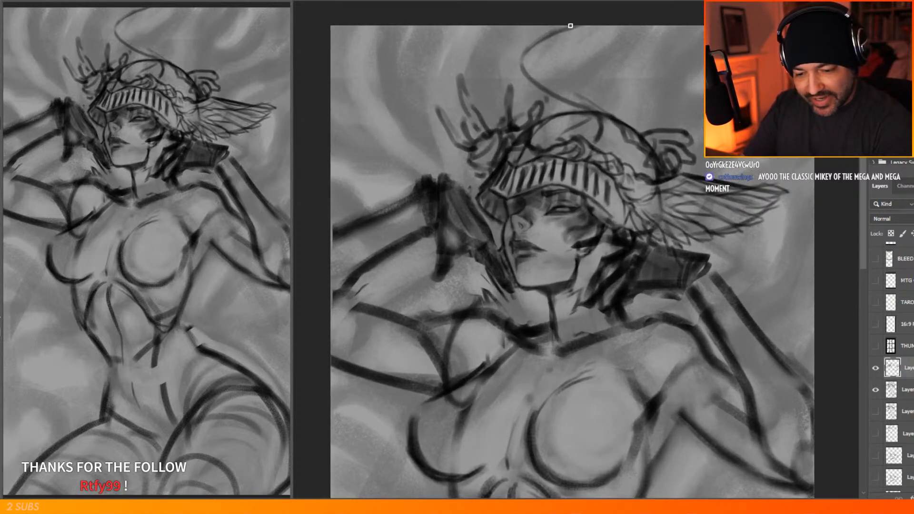
mouse_move(636, 23)
mouse_down()
mouse_move(577, 69)
mouse_move(609, 128)
mouse_move(598, 144)
mouse_move(592, 118)
mouse_move(599, 113)
mouse_move(601, 145)
mouse_up()
key(b)
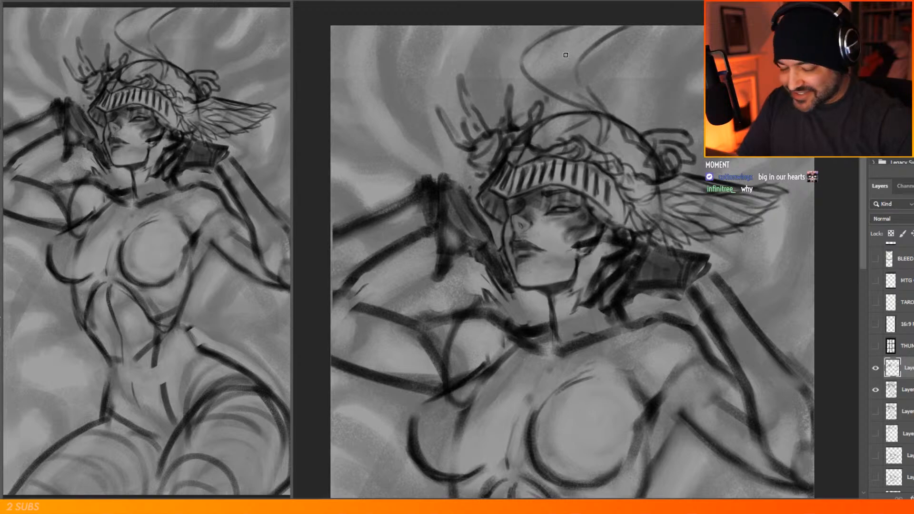
mouse_move(589, 87)
mouse_down()
mouse_move(589, 58)
mouse_move(628, 31)
mouse_up()
drag(589, 58, 660, 27)
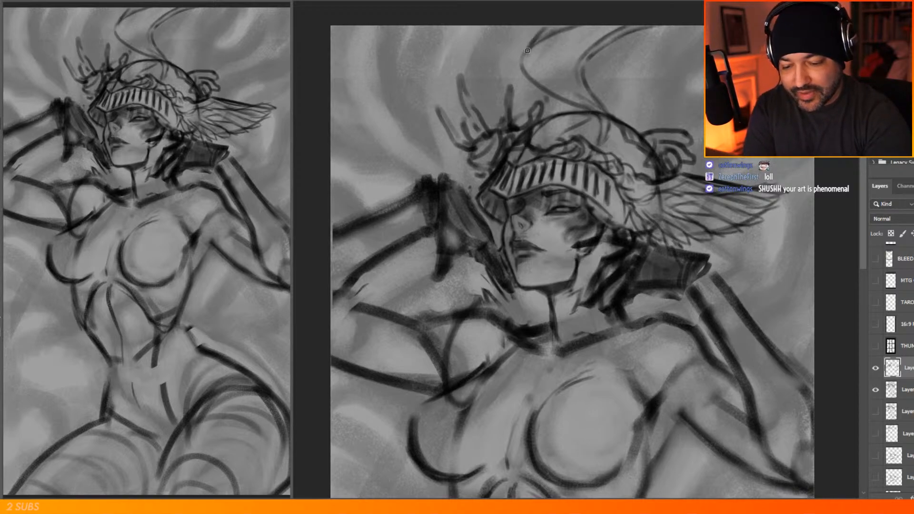
drag(531, 71, 551, 33)
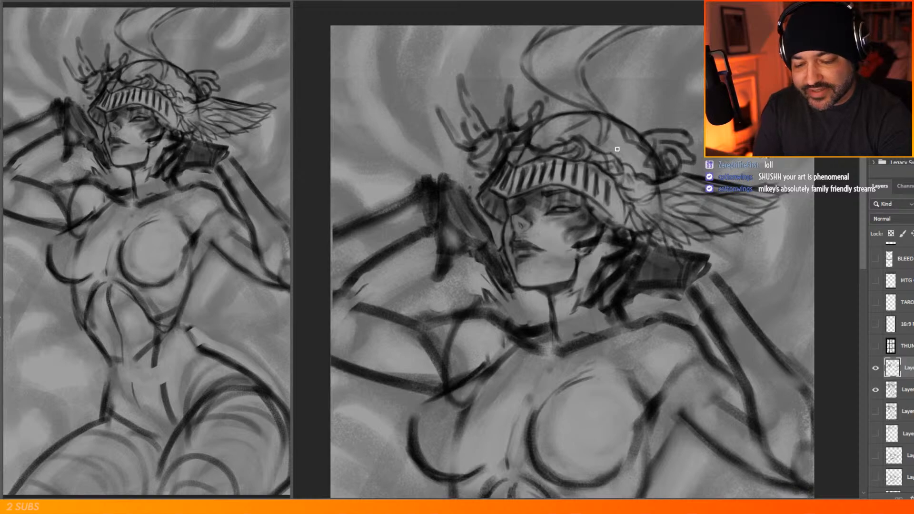
Step: Draw flowing strands rising from the back of the helmet and fill in smaller curves over its crown
mouse_move(658, 127)
mouse_down()
mouse_move(612, 42)
mouse_move(691, 76)
mouse_move(694, 109)
mouse_up()
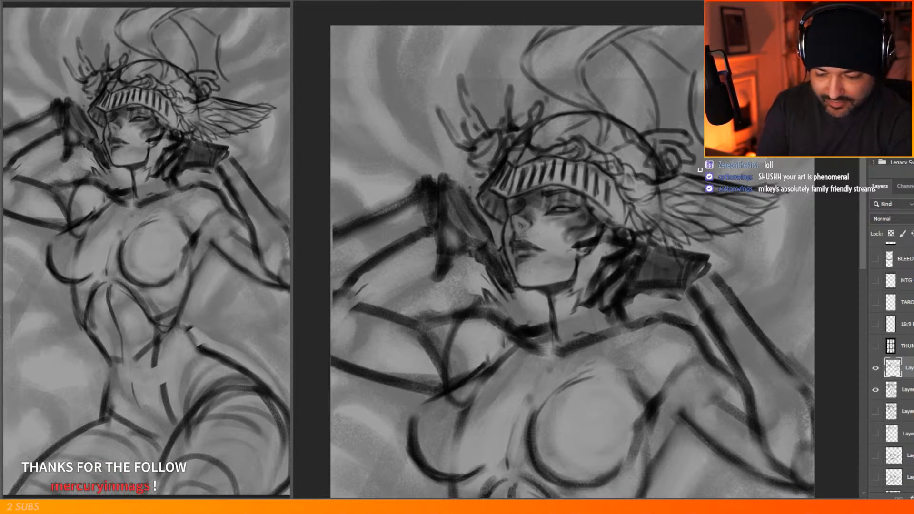
drag(699, 149, 682, 71)
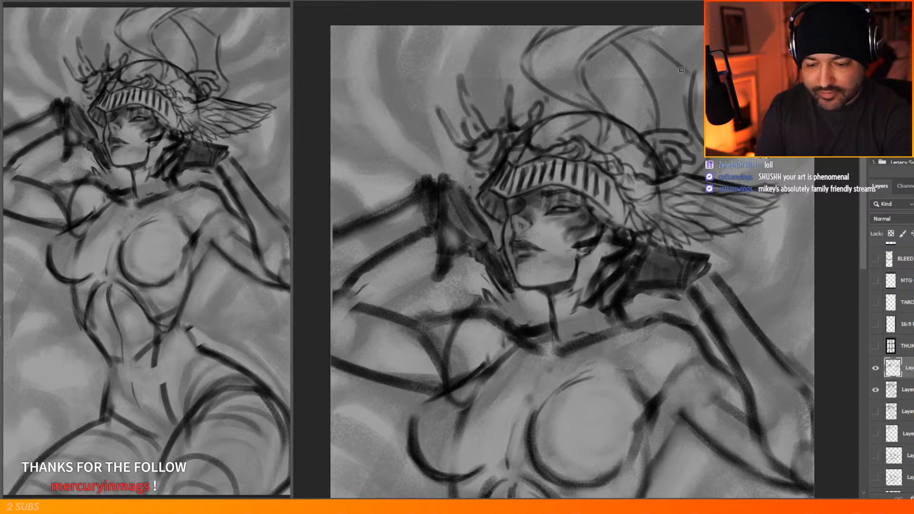
mouse_move(570, 72)
mouse_down()
mouse_move(628, 80)
mouse_move(655, 105)
mouse_up()
drag(658, 126, 656, 104)
drag(611, 129, 659, 129)
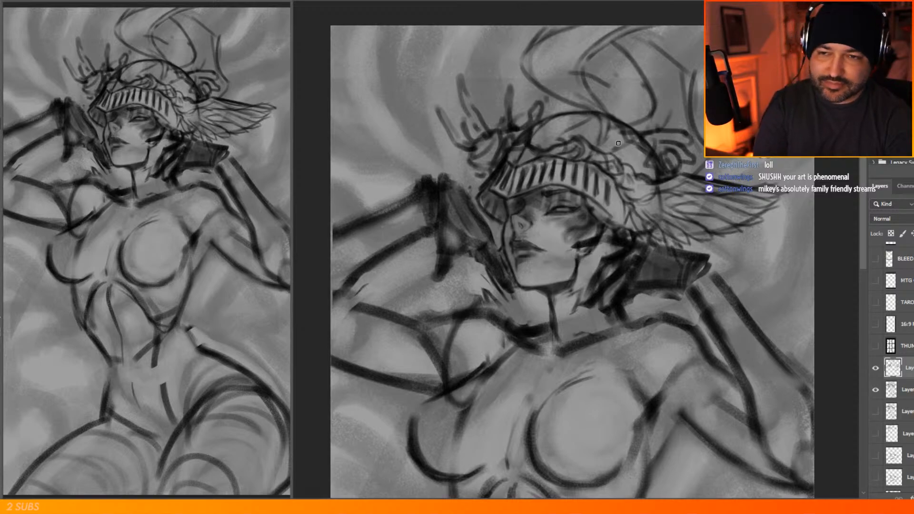
Step: Sketch long forking strands that fan upward from behind the helmet's wing towards the upper canvas corner
drag(689, 86, 677, 32)
drag(677, 31, 702, 116)
drag(704, 83, 692, 28)
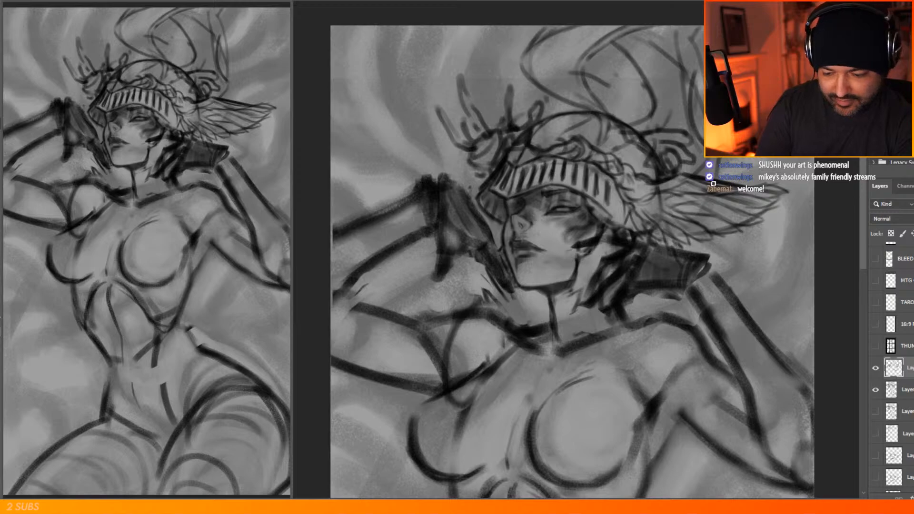
drag(786, 31, 718, 175)
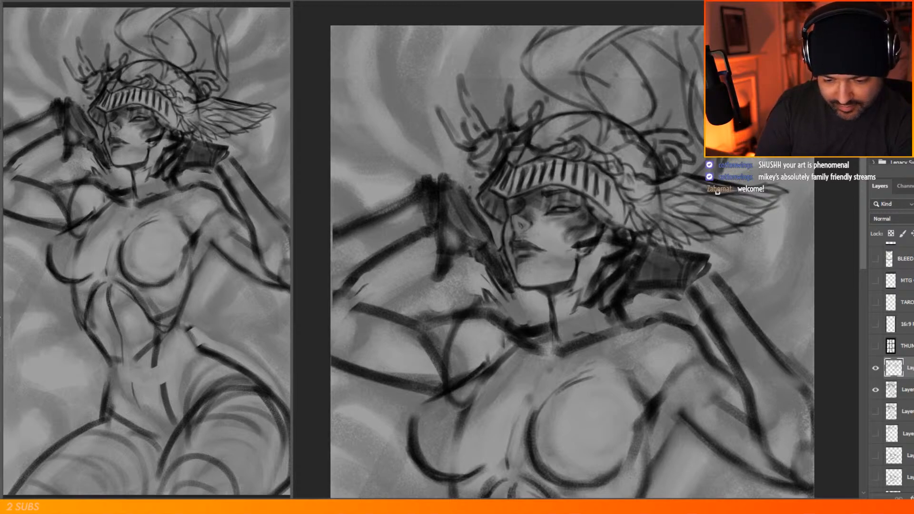
drag(744, 117, 725, 184)
Step: Add curling strands and loops beneath the wing, from the hand behind the head out past the wing tip
drag(719, 239, 694, 252)
mouse_move(652, 296)
mouse_down()
mouse_move(633, 323)
mouse_move(643, 294)
mouse_up()
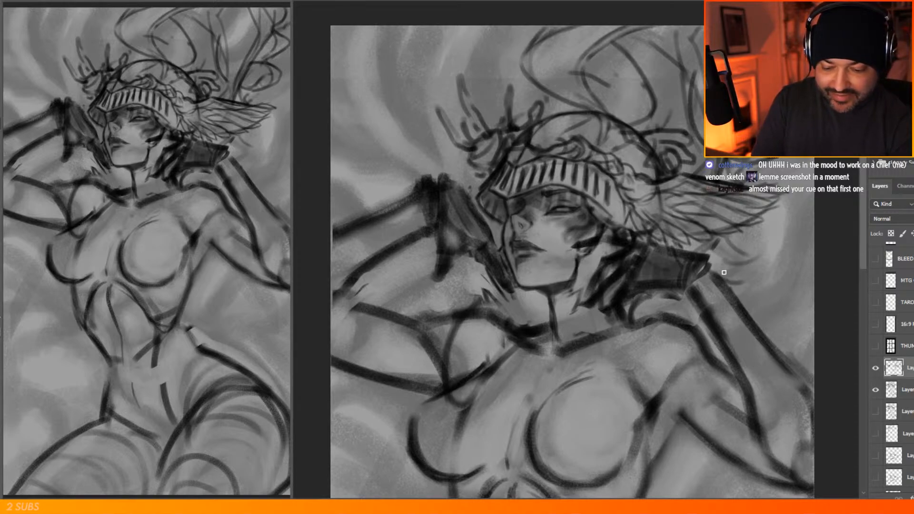
mouse_move(743, 266)
mouse_down()
mouse_move(776, 216)
mouse_move(795, 226)
mouse_move(794, 237)
mouse_move(773, 215)
mouse_move(787, 221)
mouse_move(775, 254)
mouse_move(798, 237)
mouse_move(763, 232)
mouse_up()
drag(755, 256, 785, 250)
mouse_move(781, 213)
mouse_down()
mouse_move(790, 193)
mouse_move(814, 193)
mouse_up()
drag(802, 232, 814, 224)
mouse_move(753, 263)
mouse_down()
mouse_move(745, 276)
mouse_move(759, 276)
mouse_move(757, 260)
mouse_up()
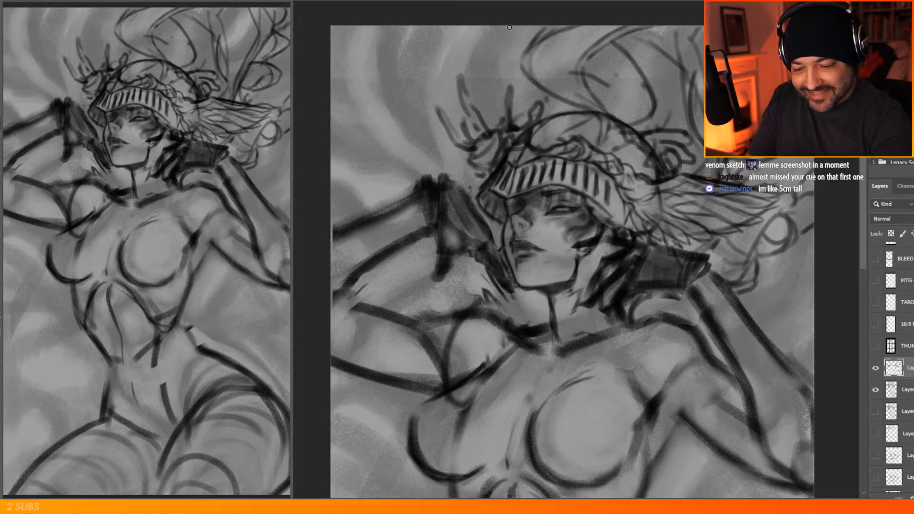
Step: Draw more curved strands above the front of the helmet, beside the first long S-shaped strand
mouse_move(500, 34)
mouse_down()
mouse_move(520, 77)
mouse_move(556, 99)
mouse_up()
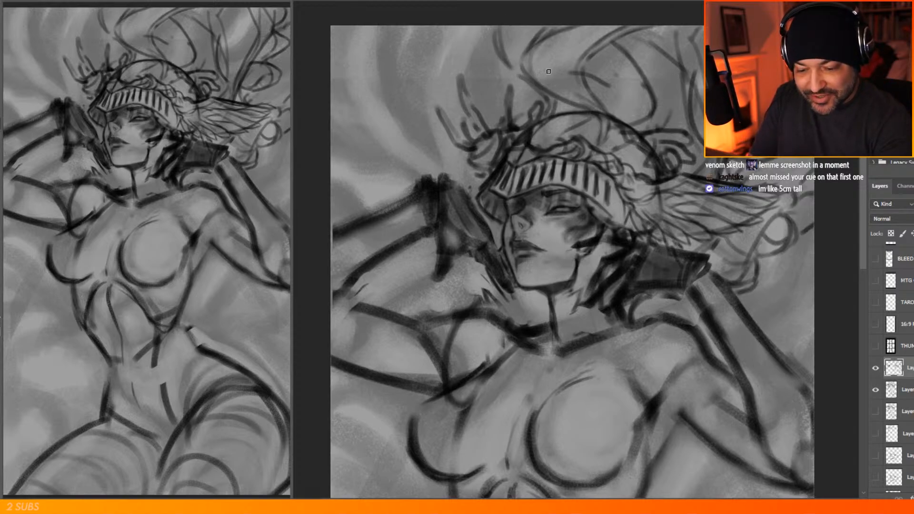
drag(541, 28, 556, 66)
mouse_move(556, 66)
mouse_down()
mouse_move(556, 33)
mouse_move(569, 75)
mouse_move(592, 89)
mouse_up()
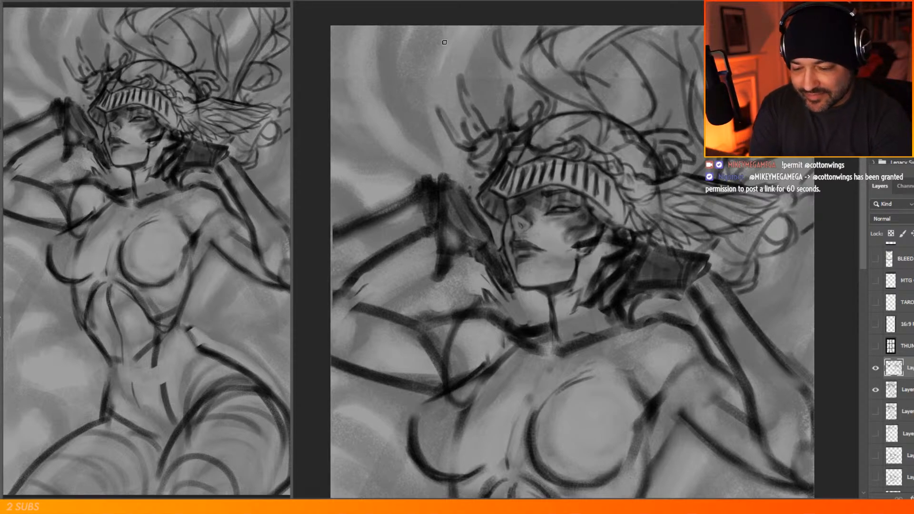
Step: Sketch sweeping strands across the canvas corner above the raised arm and connect them to the helmet's front prongs
mouse_move(413, 26)
mouse_down()
mouse_move(384, 64)
mouse_move(332, 98)
mouse_up()
mouse_move(332, 132)
mouse_down()
mouse_move(431, 90)
mouse_move(507, 116)
mouse_move(521, 107)
mouse_move(398, 70)
mouse_up()
drag(433, 28, 392, 55)
drag(354, 27, 328, 53)
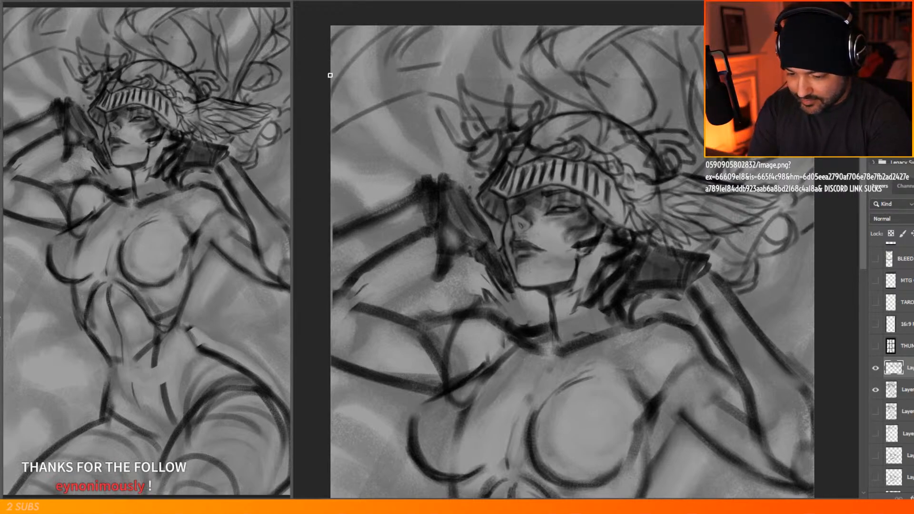
mouse_move(375, 128)
mouse_down()
mouse_move(448, 150)
mouse_move(482, 186)
mouse_up()
mouse_move(485, 192)
mouse_down()
mouse_move(507, 209)
mouse_move(483, 192)
mouse_move(485, 211)
mouse_move(466, 168)
mouse_move(456, 174)
mouse_move(449, 155)
mouse_move(410, 147)
mouse_up()
drag(595, 112, 538, 123)
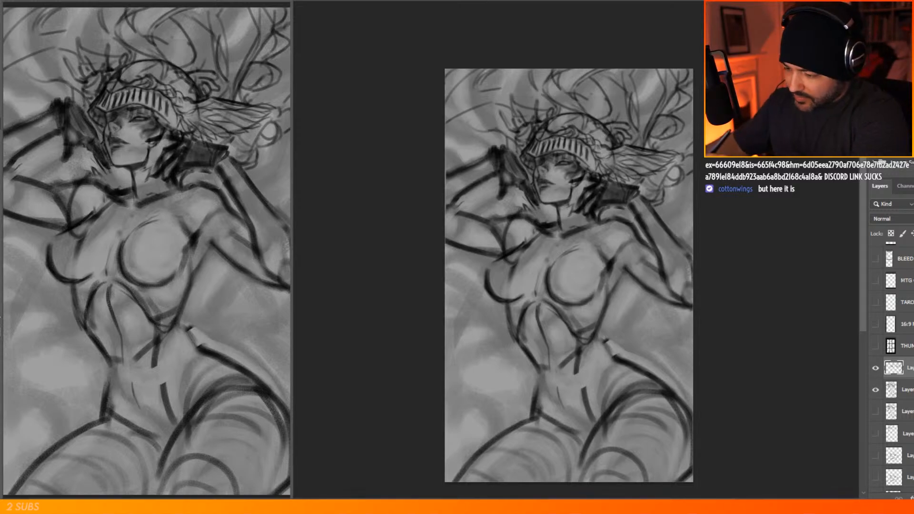
click(21, 0)
click(163, 217)
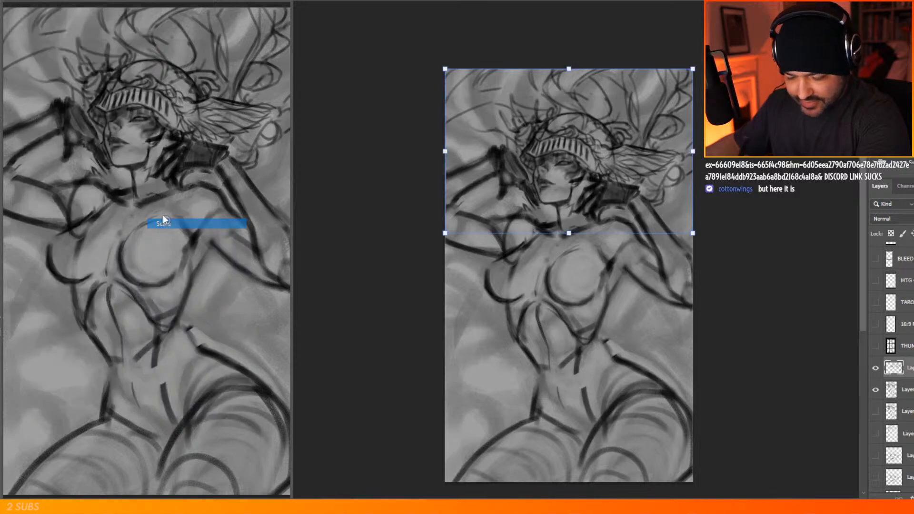
key(Return)
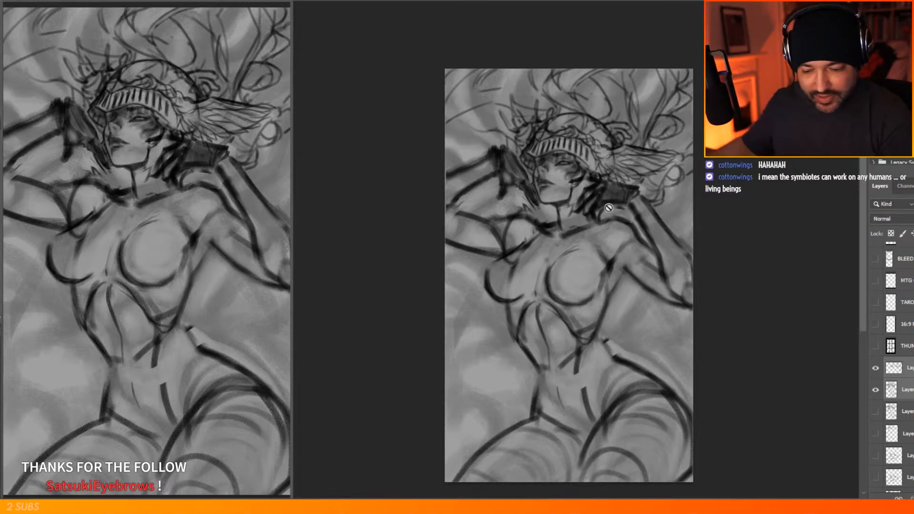
Step: Scale both line layers down together, leaving empty space above and beside the figure
click(21, 0)
mouse_move(48, 206)
click(162, 224)
drag(569, 69, 572, 111)
key(Return)
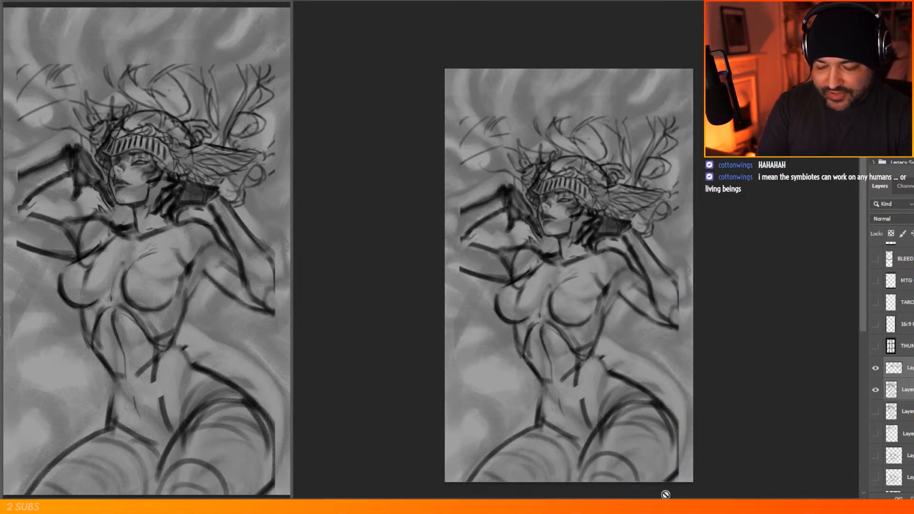
Step: Select the upper sketch layer and extend the strands above the helmet's crown into the empty space with tall, curling strokes
scroll(597, 440, up, 1)
scroll(598, 440, up, 1)
click(909, 368)
drag(863, 239, 863, 222)
mouse_move(524, 118)
mouse_down()
mouse_move(543, 51)
mouse_move(584, 35)
mouse_move(576, 78)
mouse_move(548, 110)
mouse_up()
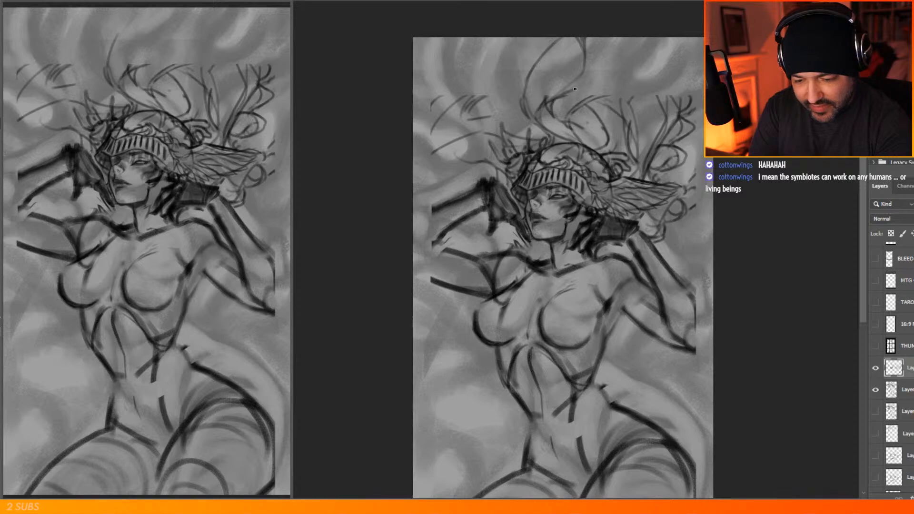
drag(628, 49, 610, 92)
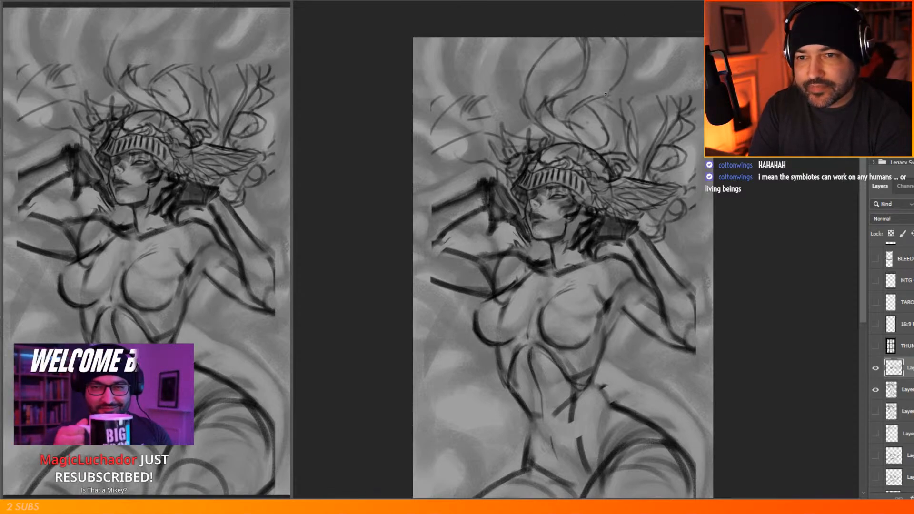
drag(647, 47, 641, 64)
mouse_move(622, 63)
mouse_down()
mouse_move(612, 84)
mouse_move(620, 58)
mouse_move(592, 75)
mouse_up()
drag(603, 83, 610, 97)
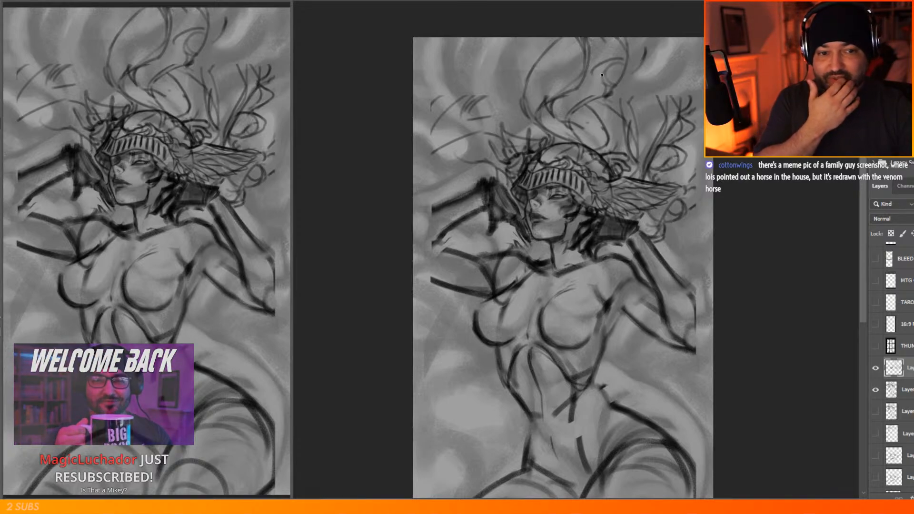
Step: Draw large looping, wavy strands above the helmet's front prongs, filling the space over the raised arm
mouse_move(521, 102)
mouse_down()
mouse_move(528, 40)
mouse_move(540, 52)
mouse_move(522, 69)
mouse_up()
mouse_move(465, 105)
mouse_down()
mouse_move(479, 56)
mouse_move(462, 40)
mouse_up()
mouse_move(489, 89)
mouse_down()
mouse_move(477, 102)
mouse_move(460, 41)
mouse_move(443, 52)
mouse_up()
drag(515, 46, 507, 82)
mouse_move(516, 44)
mouse_down()
mouse_move(516, 70)
mouse_move(471, 107)
mouse_up()
mouse_move(491, 94)
mouse_down()
mouse_move(498, 119)
mouse_move(539, 140)
mouse_up()
drag(512, 126, 538, 136)
drag(449, 102, 438, 93)
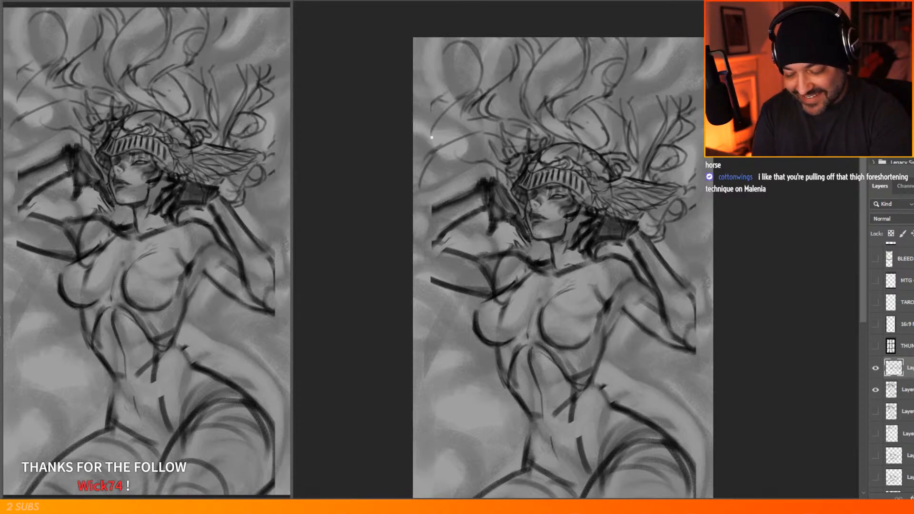
Step: Extend the strands to the canvas edge beside the raised arm and add inner curves to the loops above
drag(419, 189, 450, 196)
mouse_move(414, 201)
mouse_down()
mouse_move(456, 196)
mouse_move(470, 179)
mouse_up()
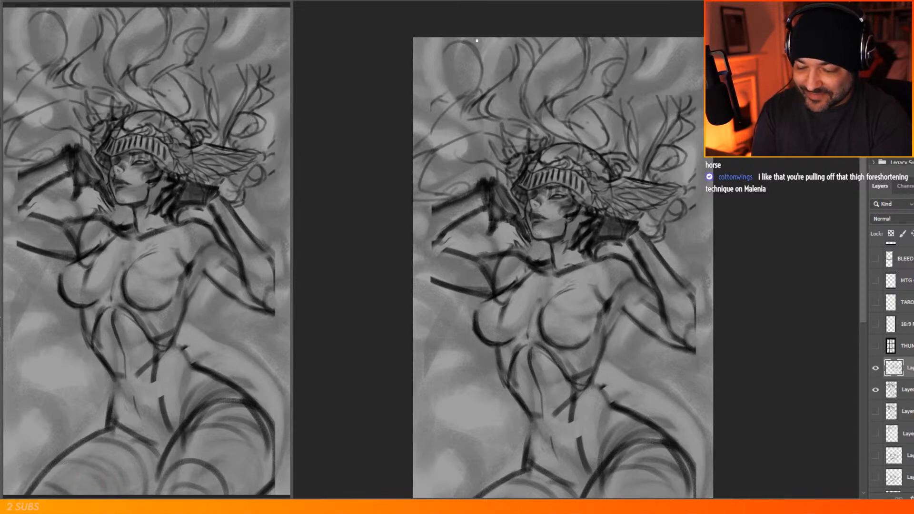
mouse_move(415, 92)
mouse_down()
mouse_move(435, 94)
mouse_move(440, 119)
mouse_move(433, 117)
mouse_move(451, 62)
mouse_move(464, 59)
mouse_move(457, 92)
mouse_up()
mouse_move(448, 57)
mouse_down()
mouse_move(469, 48)
mouse_move(440, 60)
mouse_move(432, 53)
mouse_up()
drag(635, 97, 554, 105)
mouse_move(497, 97)
mouse_down()
mouse_move(514, 75)
mouse_move(504, 45)
mouse_up()
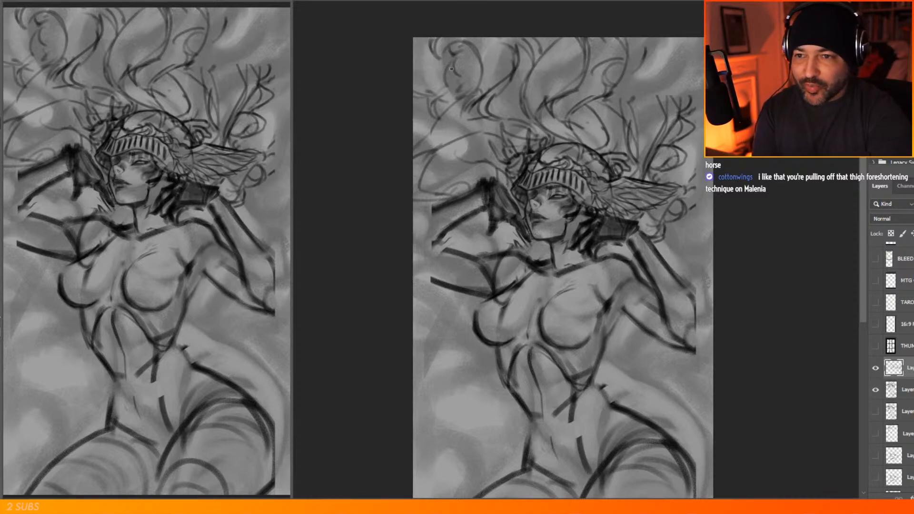
Step: Add curved strands along the canvas edge above the raised arm, reaching toward the helmet's front ornaments
drag(431, 154, 414, 165)
mouse_move(435, 115)
mouse_down()
mouse_move(426, 142)
mouse_move(413, 114)
mouse_up()
mouse_move(416, 119)
mouse_down()
mouse_move(413, 126)
mouse_move(413, 102)
mouse_up()
mouse_move(470, 138)
mouse_down()
mouse_move(500, 177)
mouse_move(510, 101)
mouse_move(498, 160)
mouse_move(478, 133)
mouse_up()
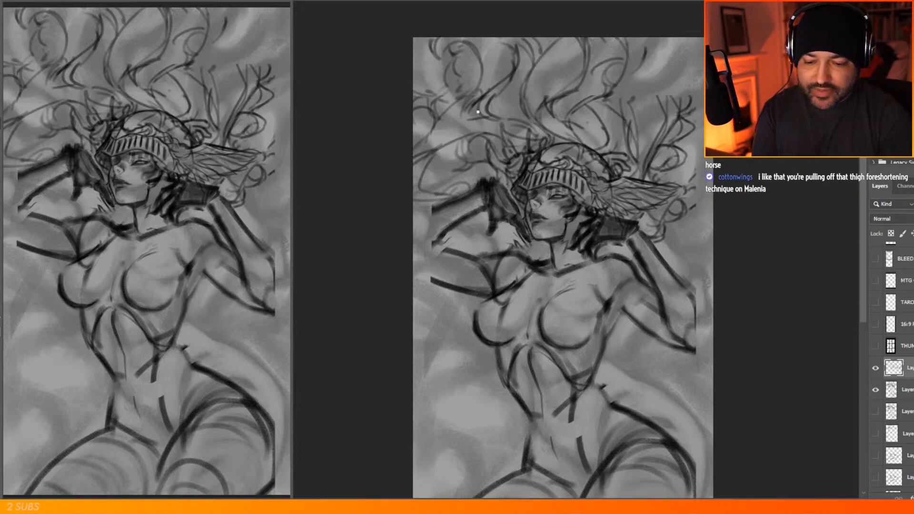
Step: Fill the space above and beside the helmet's wing with wavy, looping strands reaching the canvas edge
drag(660, 94, 659, 105)
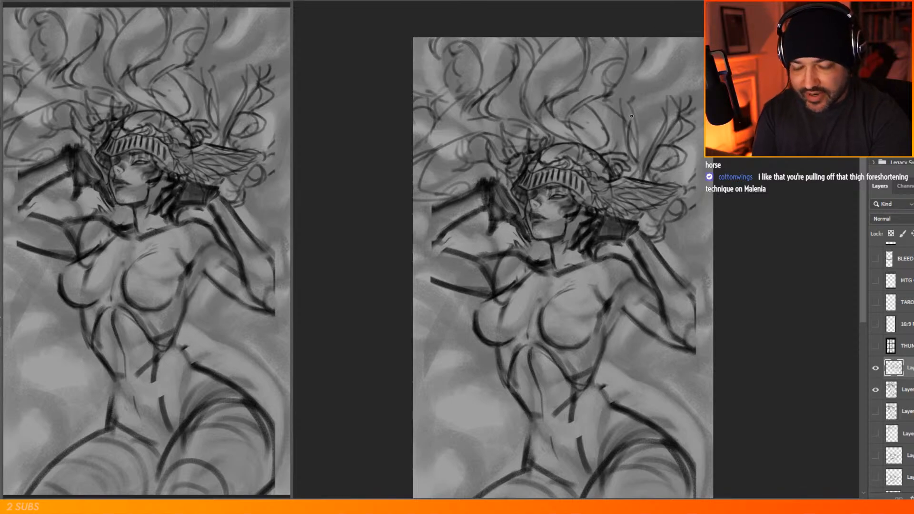
mouse_move(633, 96)
mouse_down()
mouse_move(583, 125)
mouse_move(668, 86)
mouse_move(664, 38)
mouse_move(671, 82)
mouse_move(663, 85)
mouse_up()
drag(628, 93, 633, 117)
drag(643, 59, 647, 38)
drag(674, 78, 665, 108)
mouse_move(667, 88)
mouse_down()
mouse_move(661, 106)
mouse_move(673, 94)
mouse_move(682, 112)
mouse_up()
drag(712, 74, 674, 121)
drag(681, 109, 665, 135)
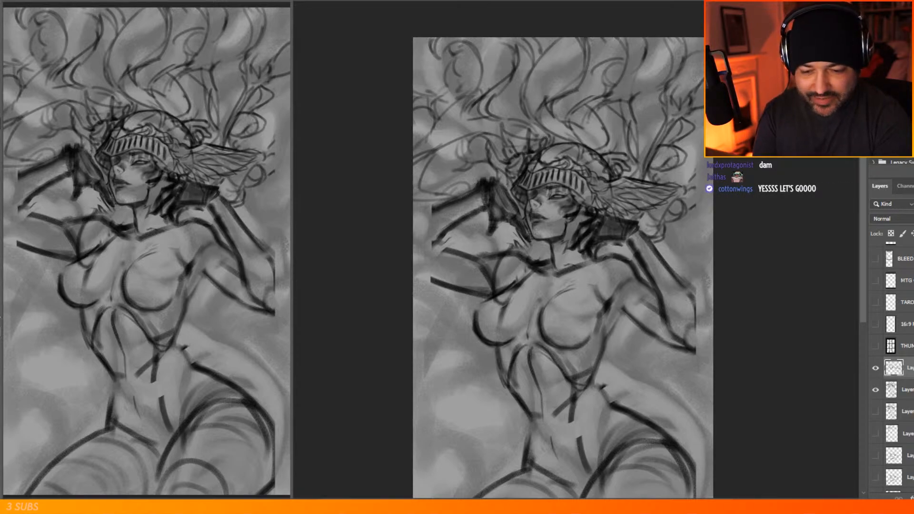
mouse_move(711, 49)
mouse_down()
mouse_move(680, 67)
mouse_move(679, 87)
mouse_up()
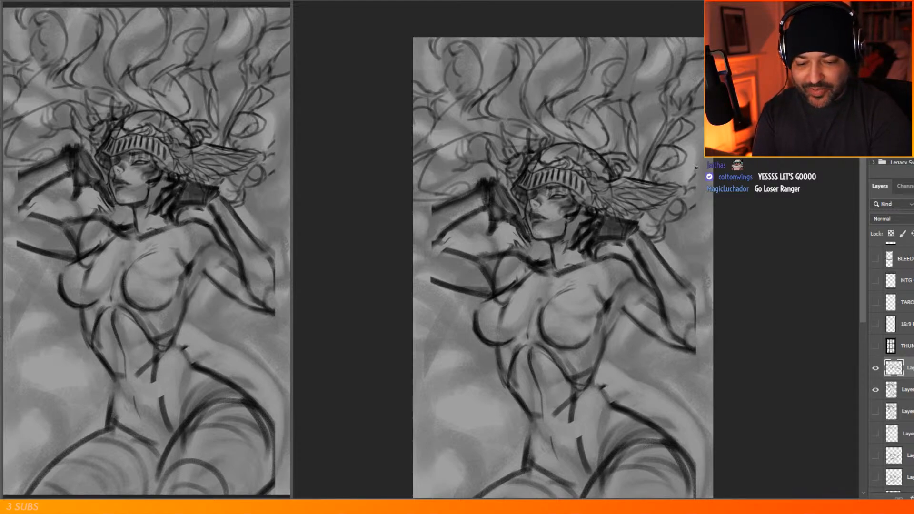
mouse_move(708, 166)
mouse_down()
mouse_move(681, 182)
mouse_move(686, 189)
mouse_move(681, 180)
mouse_up()
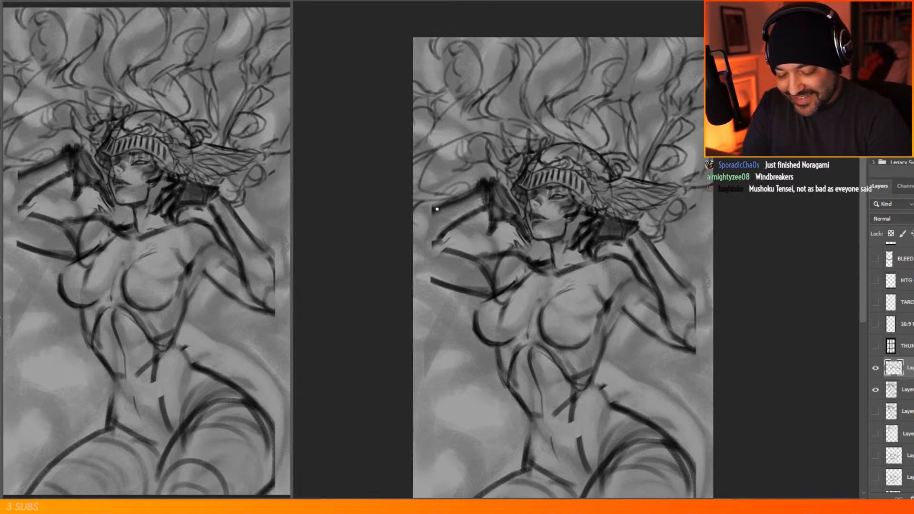
Step: Extend the raised arm's forearm lines to the canvas edge and round off its elbow
mouse_move(421, 233)
mouse_down()
mouse_move(427, 254)
mouse_move(446, 228)
mouse_move(439, 245)
mouse_move(471, 219)
mouse_move(459, 210)
mouse_move(435, 241)
mouse_move(437, 217)
mouse_move(428, 230)
mouse_move(423, 221)
mouse_move(431, 251)
mouse_move(432, 211)
mouse_up()
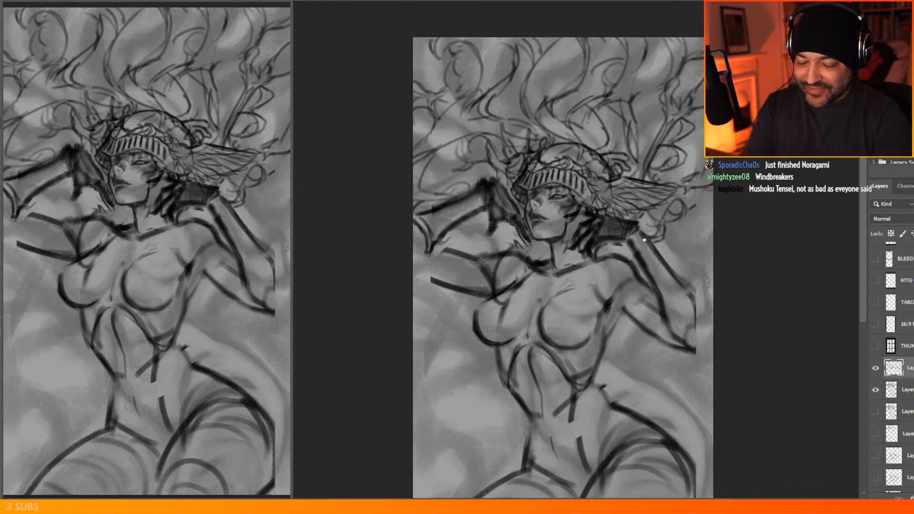
drag(413, 246, 420, 267)
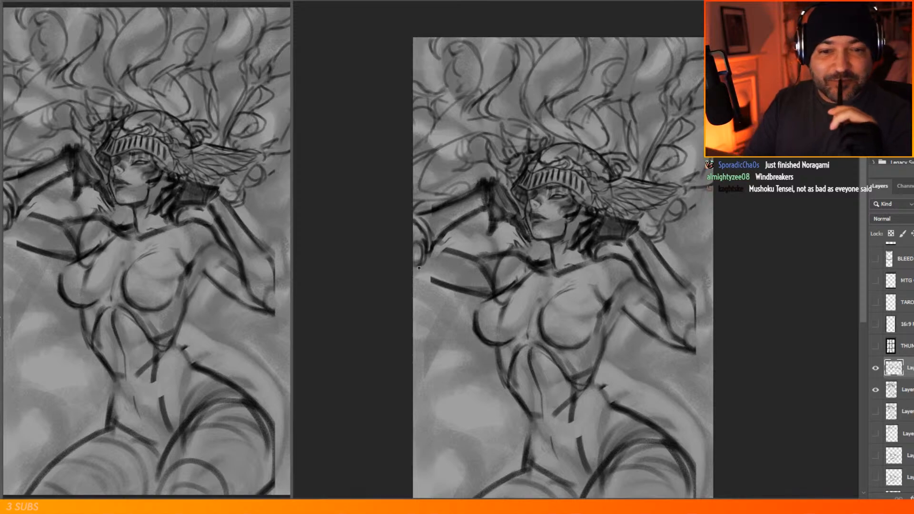
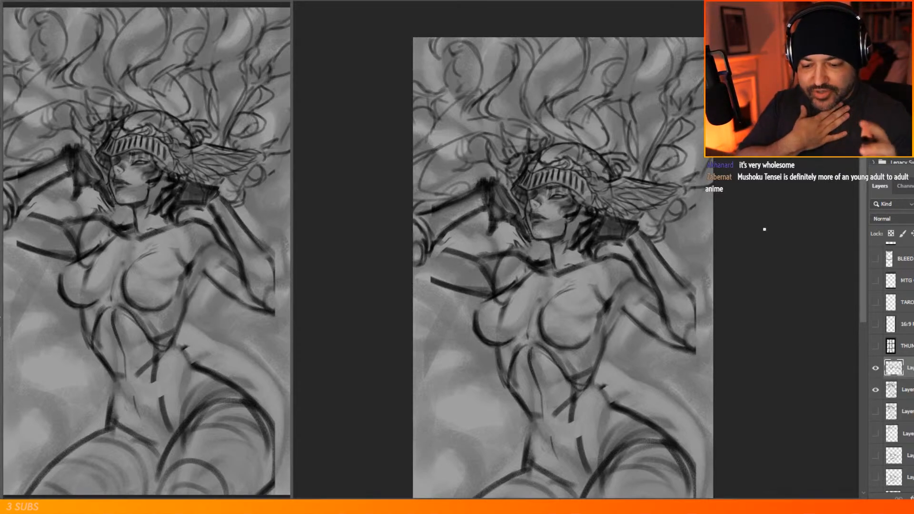
Step: Cover the drawing with a new layer filled light gray, add an empty layer above it and choose a sketching color
key(ctrl+shift+alt+n)
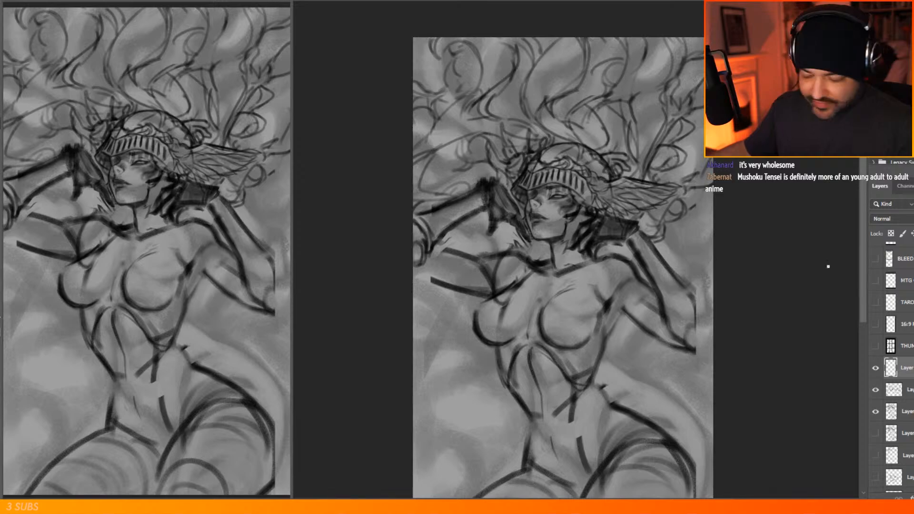
click(522, 302)
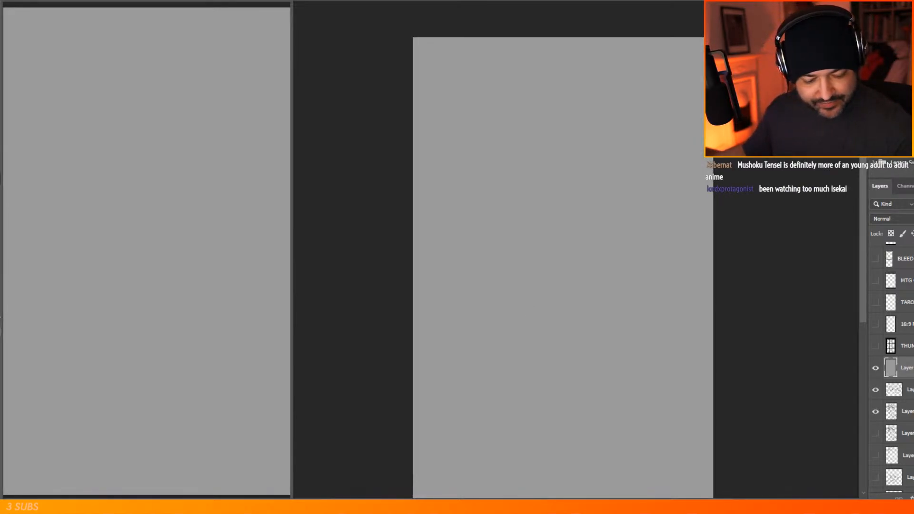
key(ctrl+shift+alt+n)
click(1, 329)
drag(658, 174, 588, 186)
key(Return)
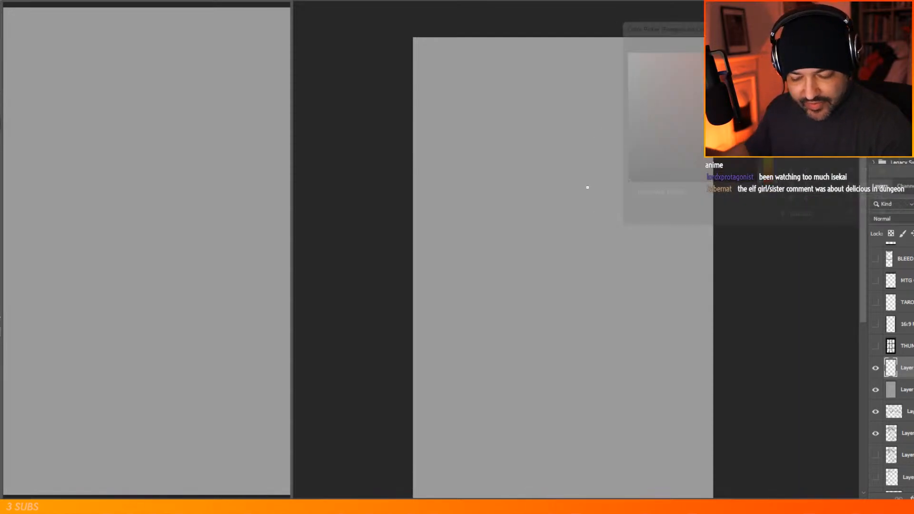
Step: Rough out a cartoon woman's head with round glasses, simple facial features and large, flowing hair
mouse_move(543, 155)
mouse_down()
mouse_move(545, 199)
mouse_move(582, 215)
mouse_move(603, 177)
mouse_move(602, 154)
mouse_move(594, 191)
mouse_move(606, 172)
mouse_move(565, 224)
mouse_move(603, 177)
mouse_move(599, 150)
mouse_move(601, 185)
mouse_move(579, 207)
mouse_move(538, 160)
mouse_move(566, 215)
mouse_up()
key(ctrl+z)
drag(574, 220, 591, 212)
mouse_move(540, 188)
mouse_down()
mouse_move(571, 173)
mouse_move(564, 193)
mouse_move(576, 204)
mouse_up()
mouse_move(539, 163)
mouse_down()
mouse_move(599, 156)
mouse_move(556, 175)
mouse_move(587, 173)
mouse_up()
drag(568, 127, 523, 183)
mouse_move(511, 78)
mouse_down()
mouse_move(562, 115)
mouse_move(419, 200)
mouse_move(413, 274)
mouse_up()
mouse_move(556, 108)
mouse_down()
mouse_move(643, 119)
mouse_move(661, 260)
mouse_move(635, 289)
mouse_up()
Step: Sketch the cartoon woman's neck, shoulders and torso below the head, and continue the long hair beside the body
drag(548, 205, 544, 227)
drag(598, 201, 604, 226)
drag(548, 226, 452, 263)
drag(573, 273, 577, 344)
drag(505, 321, 545, 351)
drag(545, 227, 506, 347)
drag(527, 309, 544, 351)
drag(604, 228, 611, 350)
mouse_move(624, 317)
mouse_down()
mouse_move(642, 347)
mouse_move(614, 350)
mouse_up()
drag(655, 259, 655, 340)
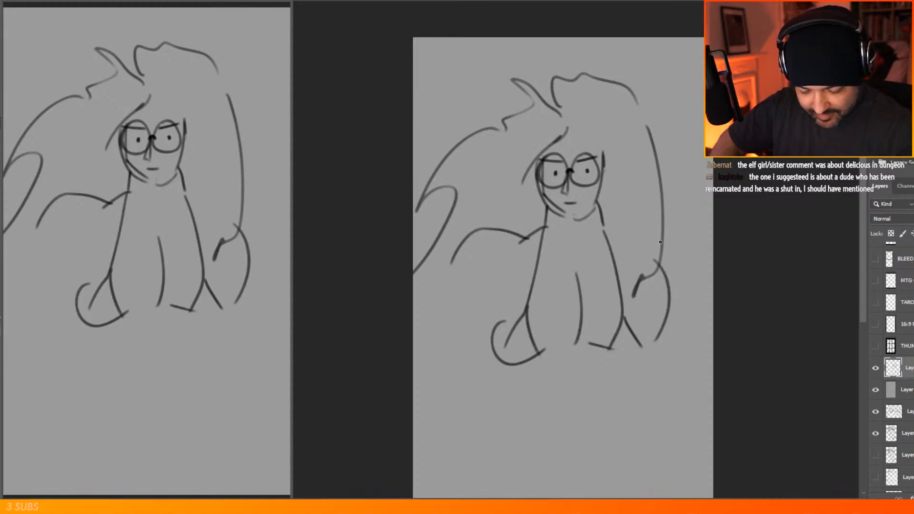
Step: Draw the cartoon woman's muscular arms with one large fist gripping a hammer, and scribble in the hammer's head
drag(645, 234, 688, 290)
drag(466, 256, 469, 323)
drag(470, 332, 446, 353)
mouse_move(414, 415)
mouse_down()
mouse_move(505, 376)
mouse_move(464, 429)
mouse_up()
mouse_move(504, 376)
mouse_down()
mouse_move(463, 448)
mouse_move(581, 402)
mouse_move(511, 448)
mouse_move(469, 496)
mouse_up()
drag(545, 383, 645, 258)
mouse_move(595, 237)
mouse_down()
mouse_move(653, 208)
mouse_move(582, 239)
mouse_up()
mouse_move(606, 209)
mouse_down()
mouse_move(632, 218)
mouse_move(634, 270)
mouse_move(669, 228)
mouse_move(667, 284)
mouse_move(711, 256)
mouse_up()
drag(680, 324, 705, 380)
drag(630, 418, 687, 431)
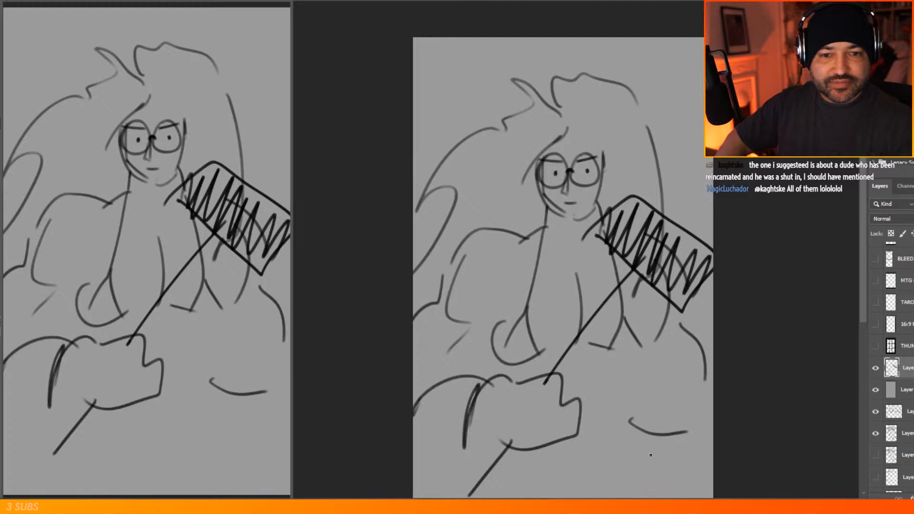
Step: Add a hairline, hair beside the neck and jagged crown tufts, and draw the hammer handle's second edge
drag(573, 131, 596, 154)
drag(601, 150, 608, 205)
drag(542, 197, 538, 228)
mouse_move(495, 137)
mouse_down()
mouse_move(512, 91)
mouse_move(585, 71)
mouse_up()
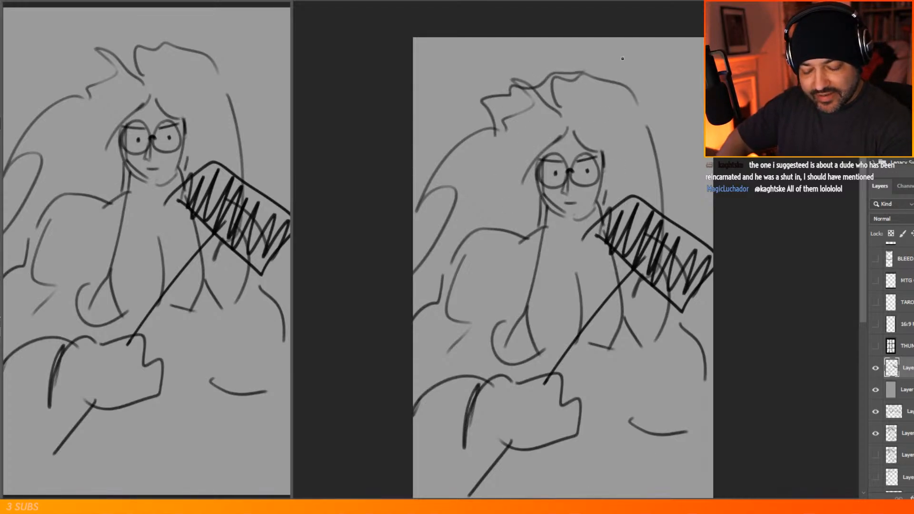
drag(624, 285, 561, 384)
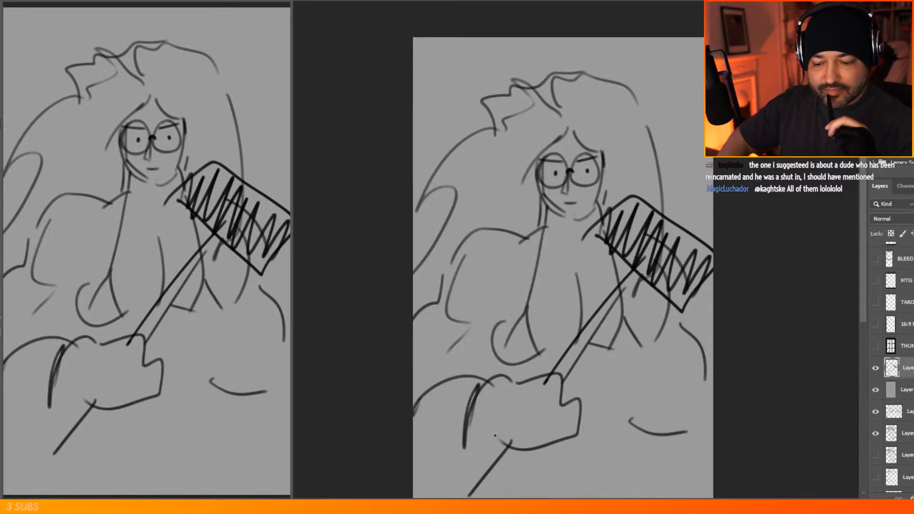
Step: Add jagged, star-like shapes to the cartoon woman's upper arm and chest, and draw the temples of the glasses
drag(456, 261, 471, 281)
mouse_move(471, 347)
mouse_down()
mouse_move(490, 315)
mouse_move(509, 306)
mouse_up()
mouse_move(505, 321)
mouse_down()
mouse_move(488, 352)
mouse_move(448, 359)
mouse_up()
mouse_move(590, 260)
mouse_down()
mouse_move(577, 290)
mouse_move(610, 299)
mouse_up()
drag(539, 175, 531, 177)
drag(598, 171, 606, 169)
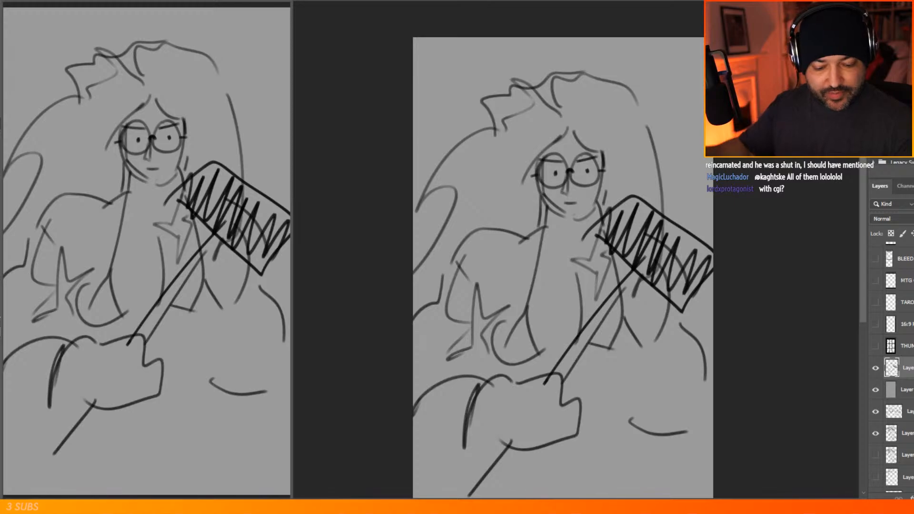
Step: Remove the cartoon sketch layer and the gray cover layer to return to the winged-helmet figure
key(Delete)
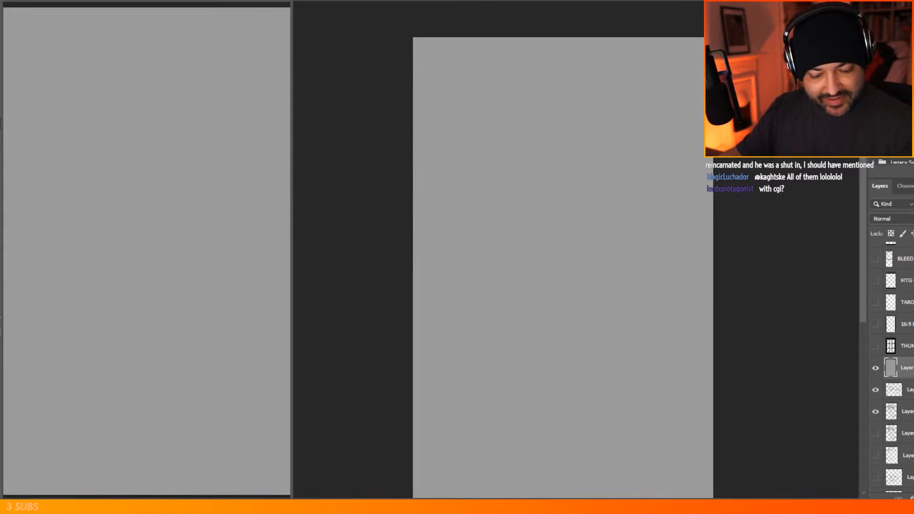
key(ctrl+z)
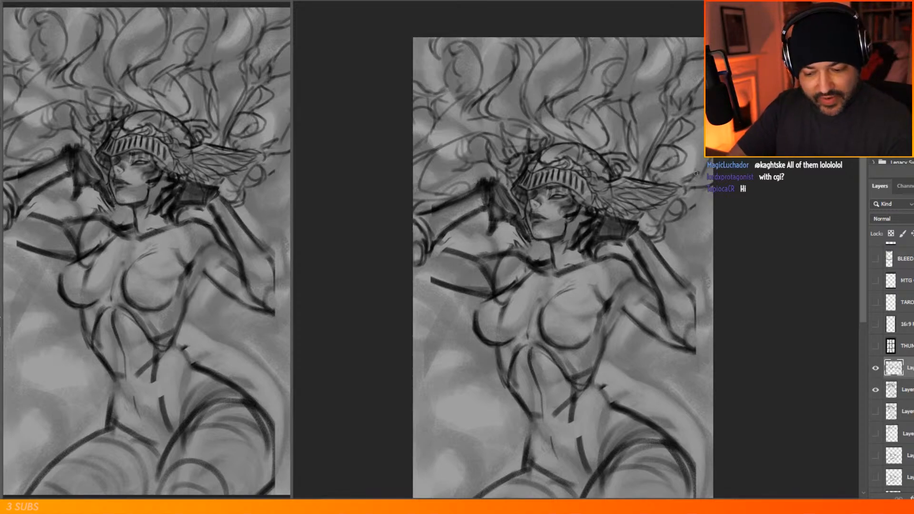
Step: Draw curved bands around the raised arm's elbow and strengthen the contours of its hand
drag(424, 215, 435, 240)
mouse_move(474, 187)
mouse_down()
mouse_move(484, 205)
mouse_move(476, 211)
mouse_move(474, 178)
mouse_move(477, 189)
mouse_move(428, 223)
mouse_move(434, 241)
mouse_move(509, 195)
mouse_move(492, 202)
mouse_move(507, 127)
mouse_move(502, 195)
mouse_move(493, 203)
mouse_move(489, 183)
mouse_move(488, 160)
mouse_move(496, 190)
mouse_move(518, 210)
mouse_up()
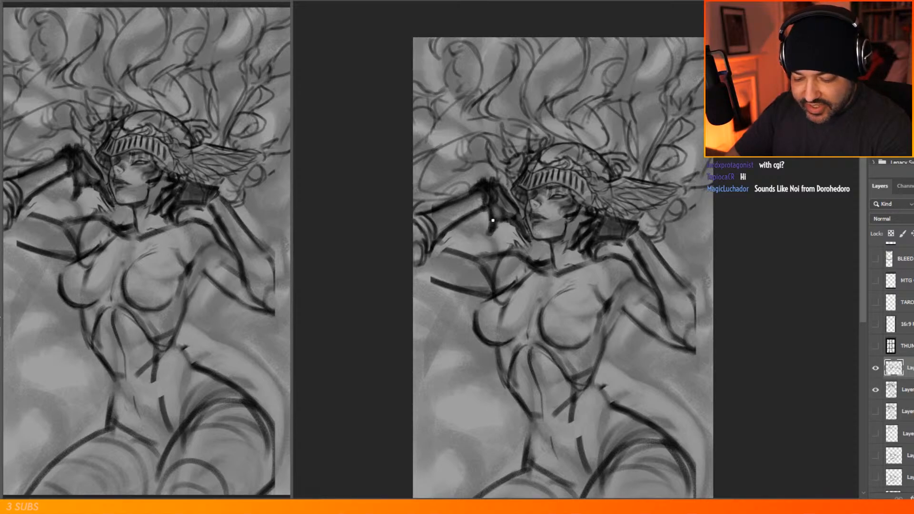
mouse_move(489, 230)
mouse_down()
mouse_move(516, 215)
mouse_move(510, 221)
mouse_move(522, 234)
mouse_move(516, 208)
mouse_move(533, 248)
mouse_move(512, 223)
mouse_move(535, 242)
mouse_move(521, 219)
mouse_up()
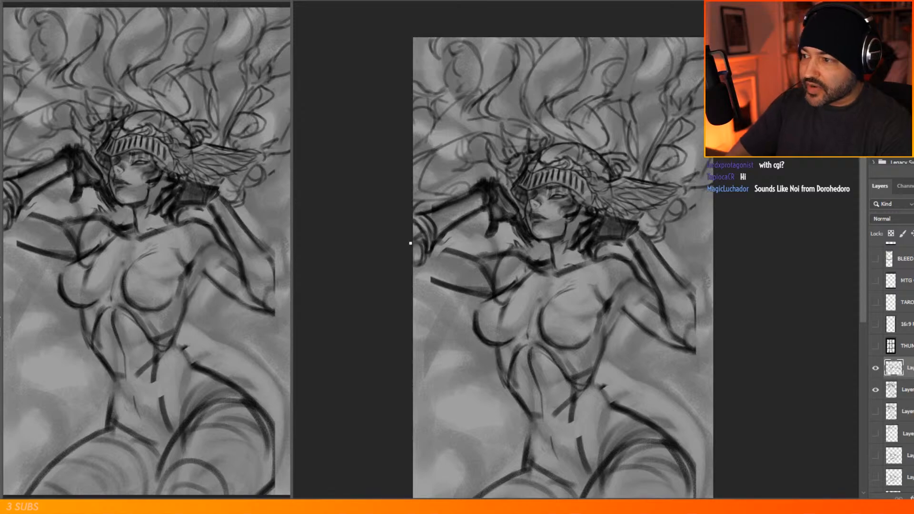
mouse_move(436, 248)
mouse_down()
mouse_move(410, 268)
mouse_move(426, 272)
mouse_move(439, 246)
mouse_up()
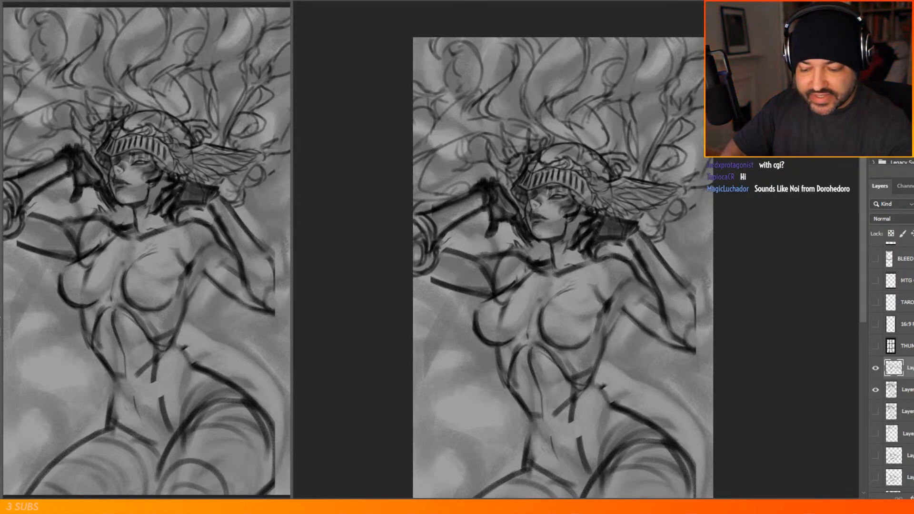
Step: Darken the raised arm's upper-arm contours out to the canvas edge, then define its shoulder, armpit and the collarbone line
mouse_move(436, 247)
mouse_down()
mouse_move(454, 256)
mouse_move(422, 262)
mouse_move(417, 276)
mouse_move(469, 295)
mouse_move(451, 277)
mouse_move(480, 272)
mouse_move(477, 297)
mouse_move(479, 260)
mouse_move(489, 297)
mouse_up()
mouse_move(474, 257)
mouse_down()
mouse_move(489, 291)
mouse_move(491, 276)
mouse_move(462, 291)
mouse_move(491, 300)
mouse_up()
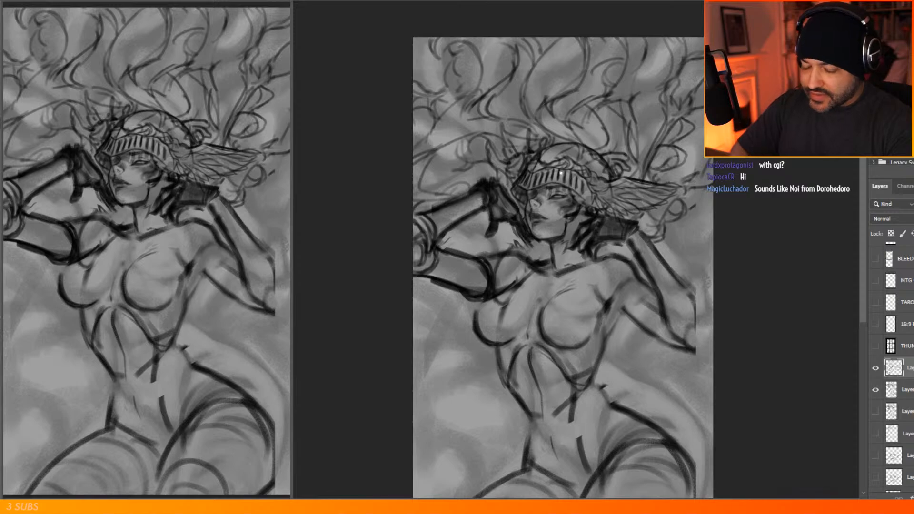
mouse_move(491, 295)
mouse_down()
mouse_move(495, 248)
mouse_move(518, 237)
mouse_move(517, 280)
mouse_up()
mouse_move(530, 249)
mouse_down()
mouse_move(540, 261)
mouse_move(537, 254)
mouse_up()
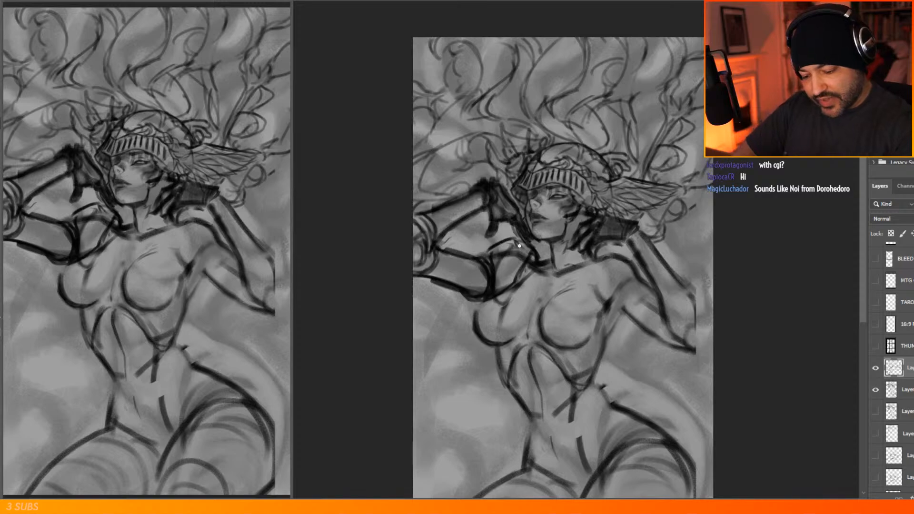
mouse_move(534, 256)
mouse_down()
mouse_move(547, 261)
mouse_move(531, 248)
mouse_up()
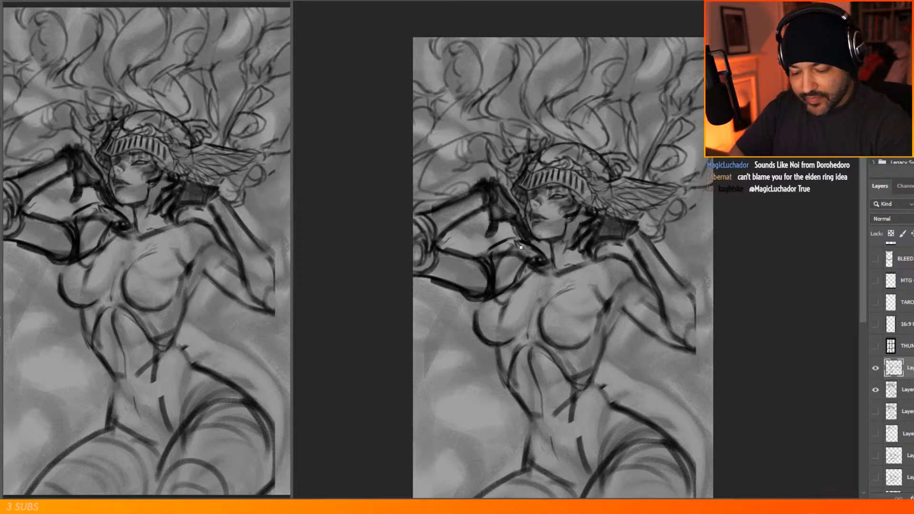
mouse_move(524, 270)
mouse_down()
mouse_move(517, 284)
mouse_move(495, 286)
mouse_move(494, 264)
mouse_up()
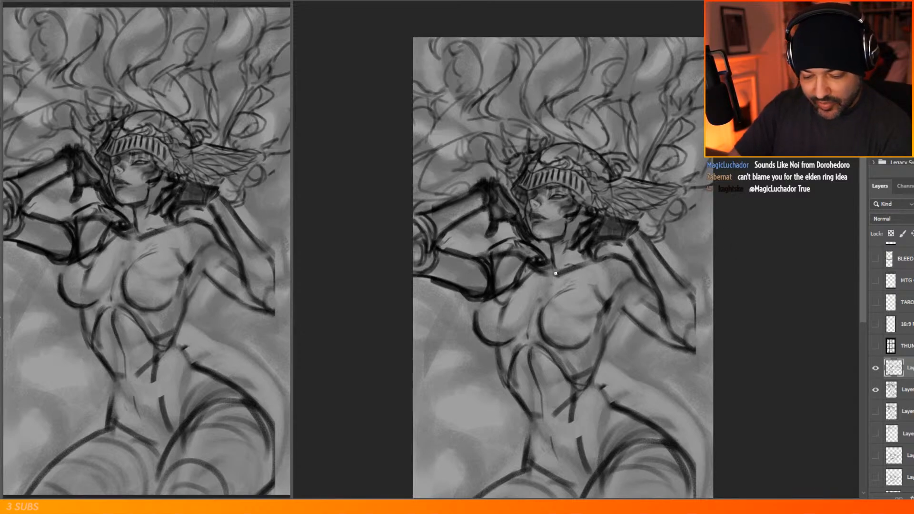
mouse_move(538, 270)
mouse_down()
mouse_move(557, 274)
mouse_move(608, 257)
mouse_up()
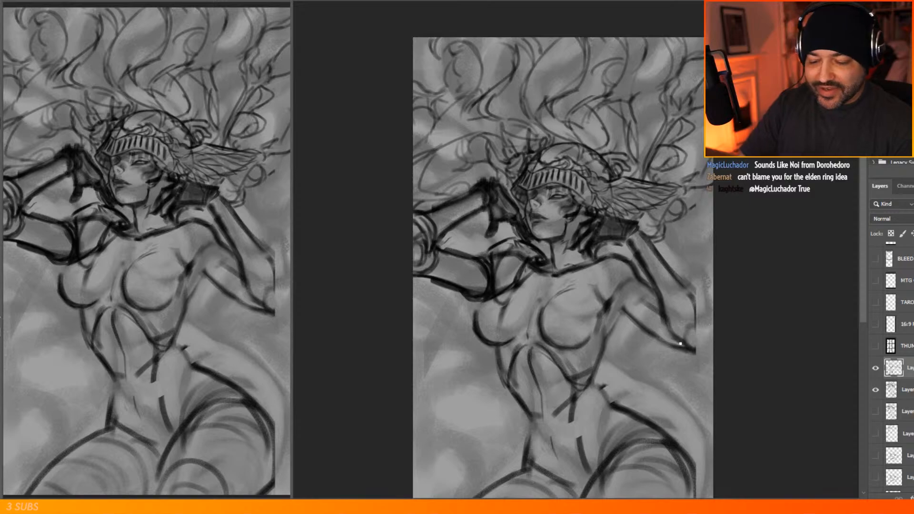
Step: Redraw the forearm of the arm below the helmet's wing with firmer contours and close its pointed elbow
drag(632, 240, 643, 233)
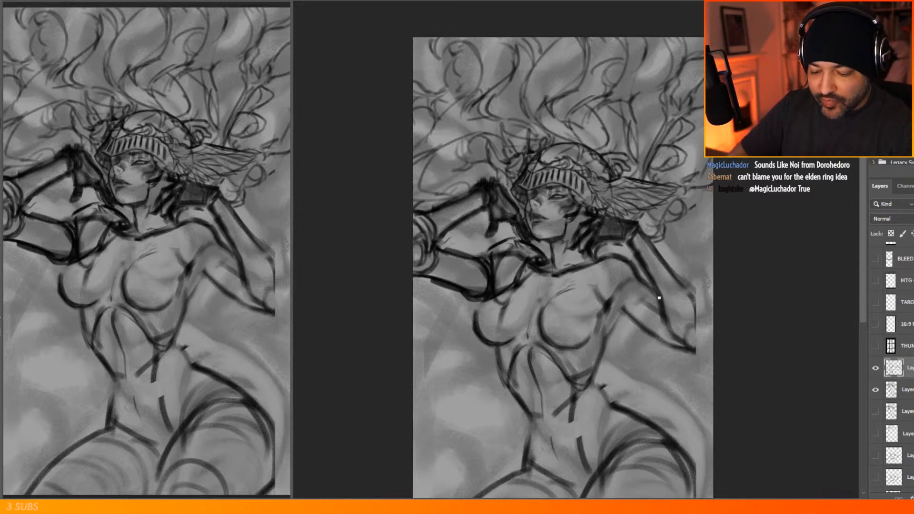
mouse_move(650, 278)
mouse_down()
mouse_move(663, 320)
mouse_move(683, 334)
mouse_up()
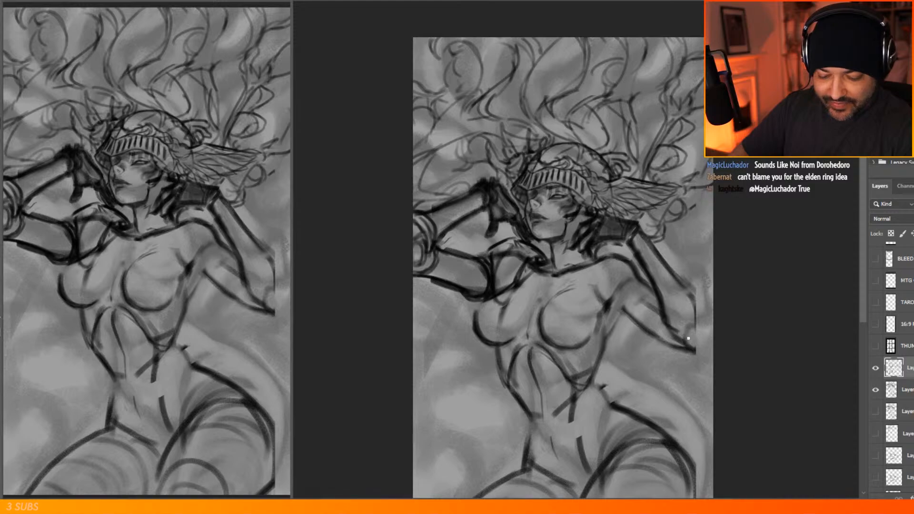
mouse_move(645, 237)
mouse_down()
mouse_move(694, 290)
mouse_move(700, 313)
mouse_move(694, 289)
mouse_move(696, 342)
mouse_move(698, 307)
mouse_move(701, 343)
mouse_up()
key(ctrl+z)
key(ctrl+z)
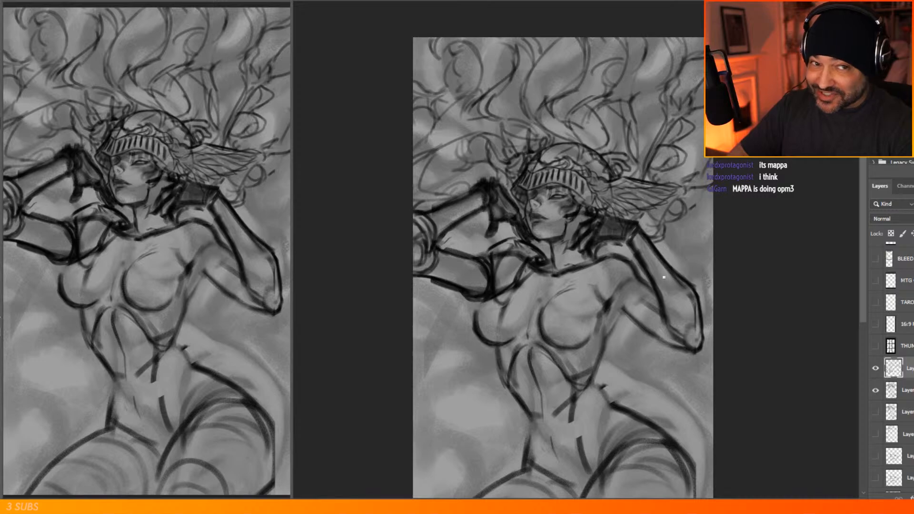
drag(669, 324, 700, 349)
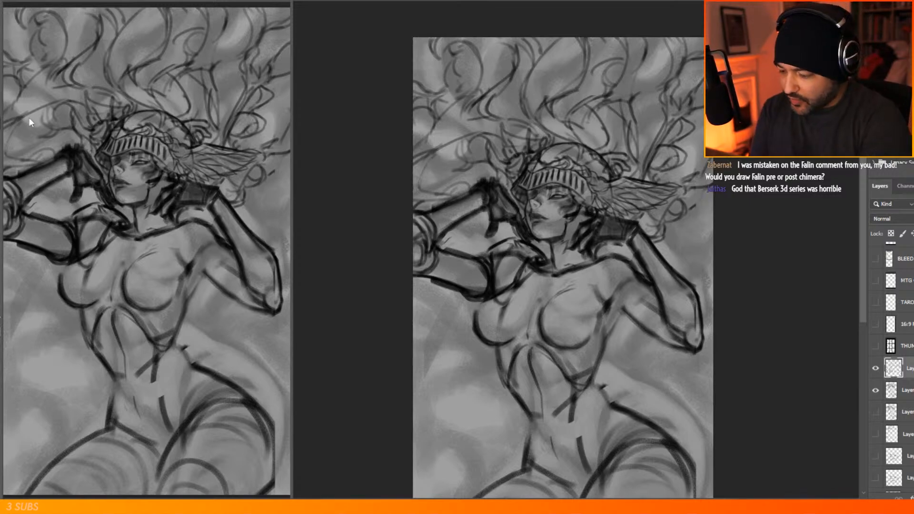
Step: Set the soft brush tip to 174 px and erase the coral-like ornaments and strands around the helmet's wing
right_click(537, 89)
click(645, 72)
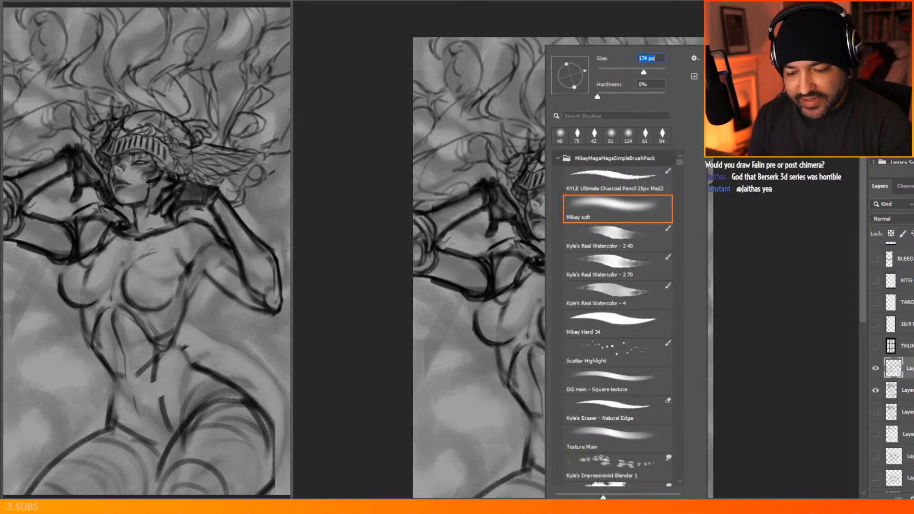
click(536, 79)
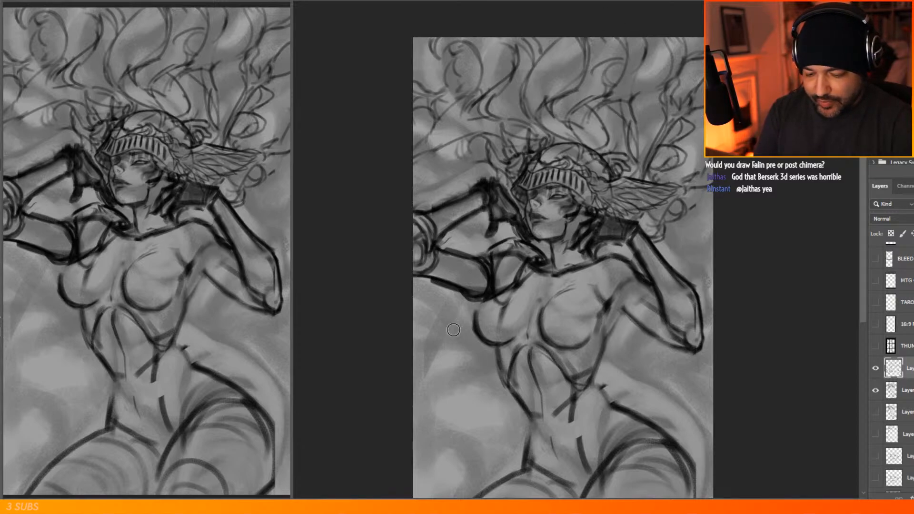
mouse_move(683, 23)
mouse_down()
mouse_move(663, 151)
mouse_move(656, 151)
mouse_move(690, 193)
mouse_move(665, 217)
mouse_move(669, 241)
mouse_move(707, 176)
mouse_move(700, 188)
mouse_move(694, 125)
mouse_move(678, 123)
mouse_move(700, 85)
mouse_up()
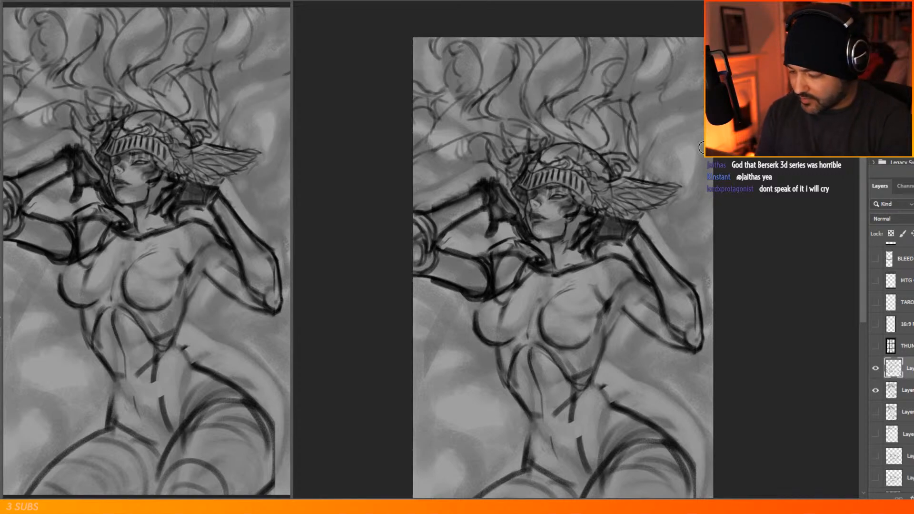
Step: Draw new curls above the raised hand and sweeping strands above the helmet's wing, undoing the last stroke
mouse_move(465, 173)
mouse_down()
mouse_move(472, 186)
mouse_move(460, 184)
mouse_move(456, 141)
mouse_move(440, 148)
mouse_up()
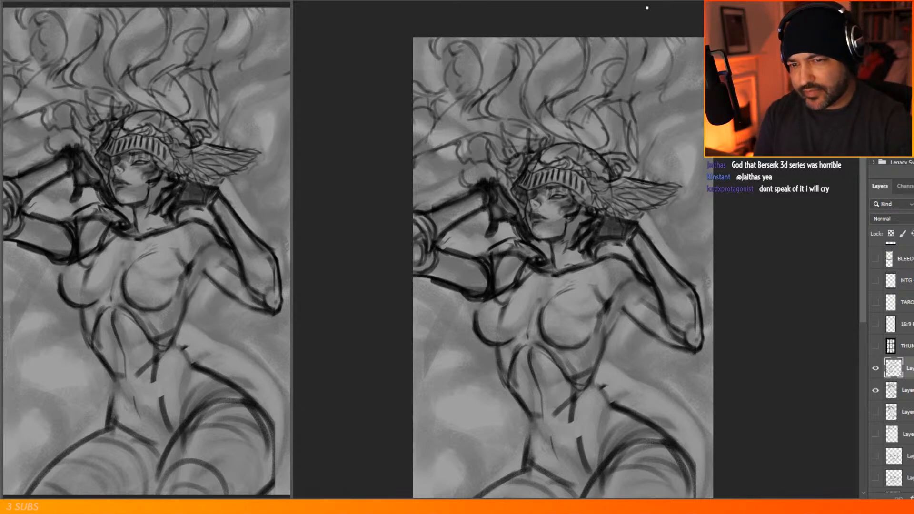
drag(693, 38, 641, 115)
mouse_move(656, 82)
mouse_down()
mouse_move(664, 70)
mouse_move(624, 119)
mouse_move(632, 182)
mouse_up()
key(ctrl+z)
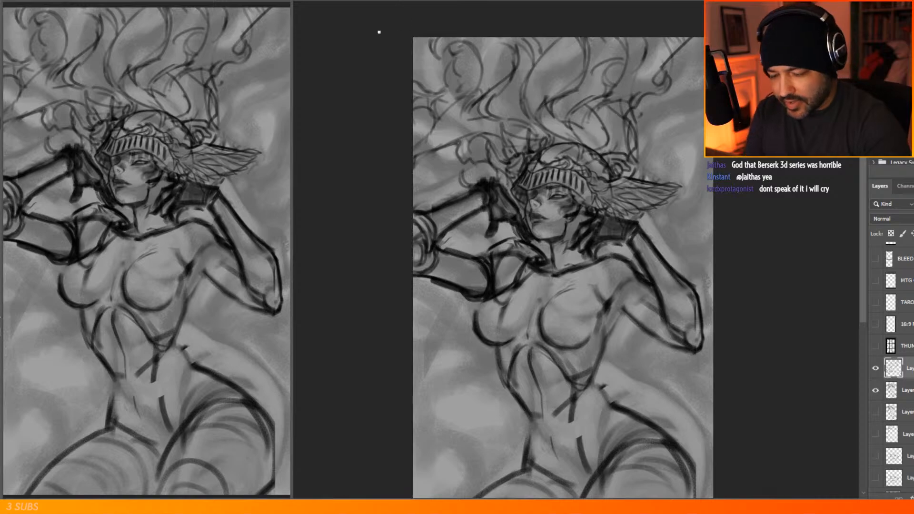
Step: Touch up the curls above the raised hand, the raised glove's edge and the dark band on the upper arm
drag(436, 49, 427, 67)
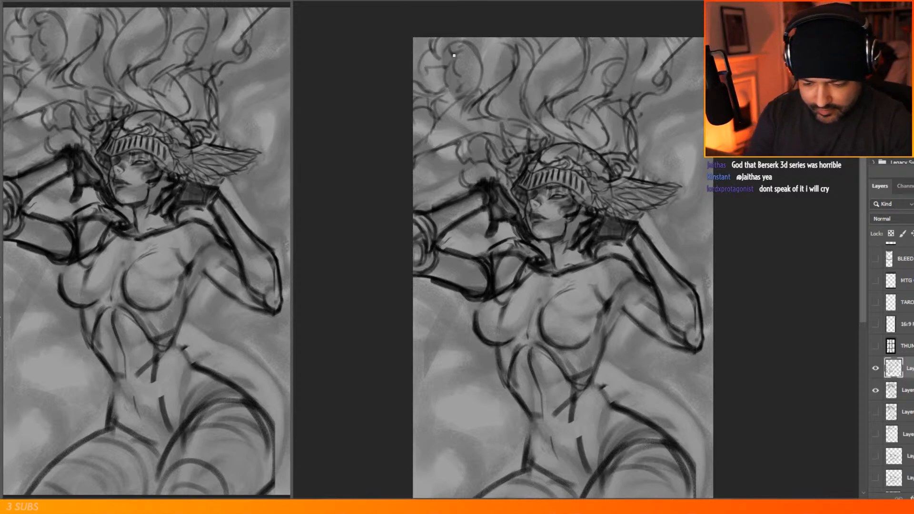
drag(507, 181, 522, 239)
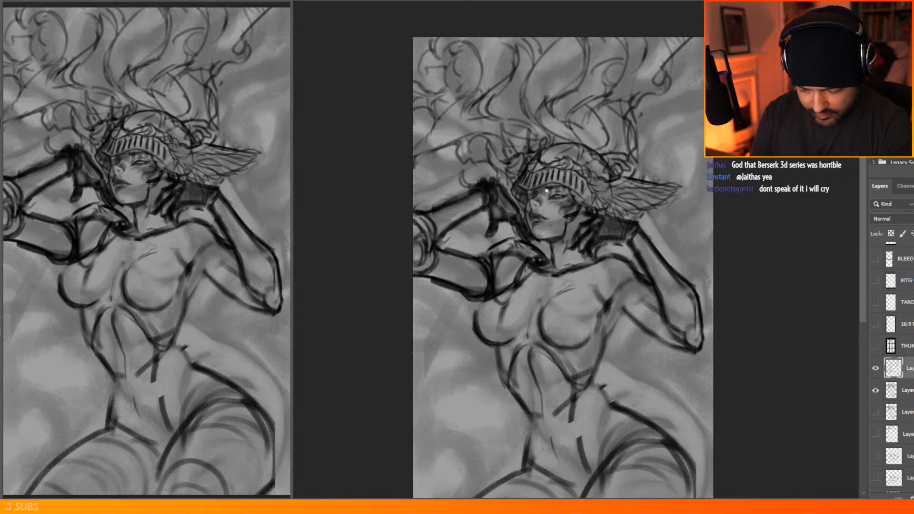
drag(488, 249, 492, 290)
key(e)
key(b)
drag(489, 255, 488, 289)
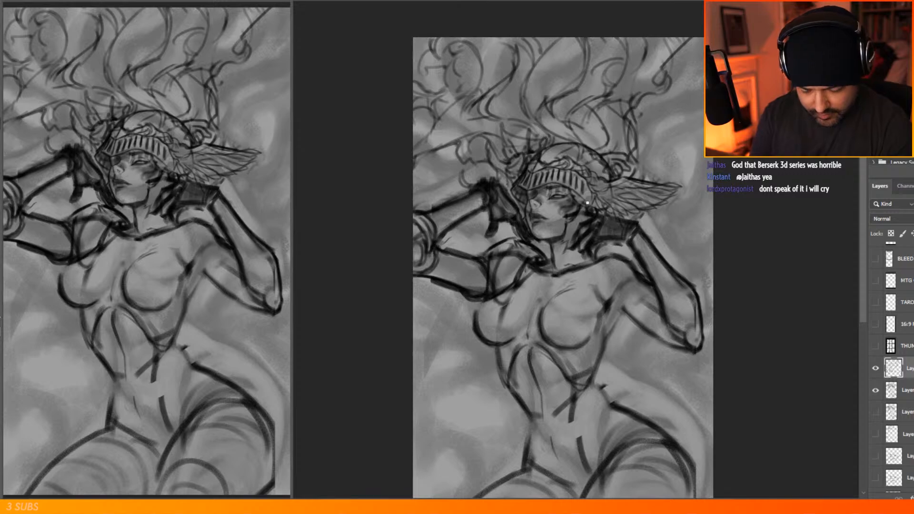
scroll(562, 206, up, 1)
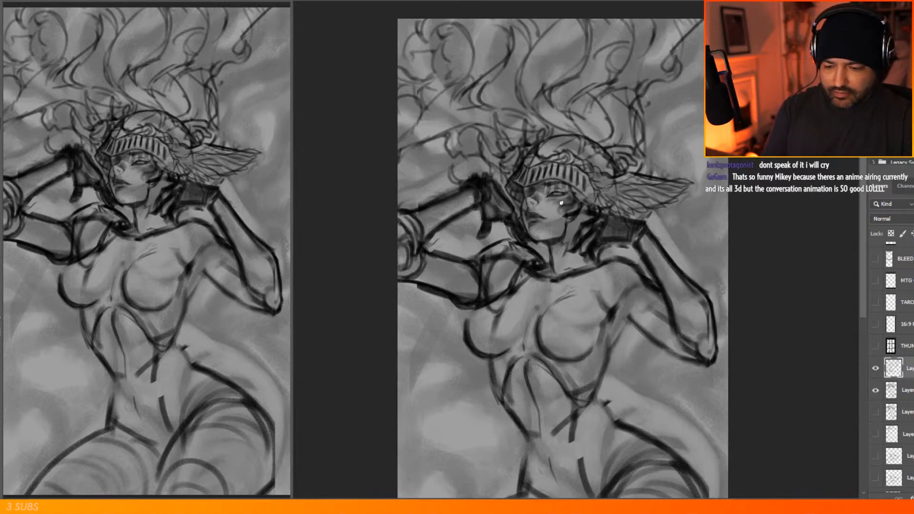
scroll(560, 200, down, 4)
scroll(582, 185, up, 7)
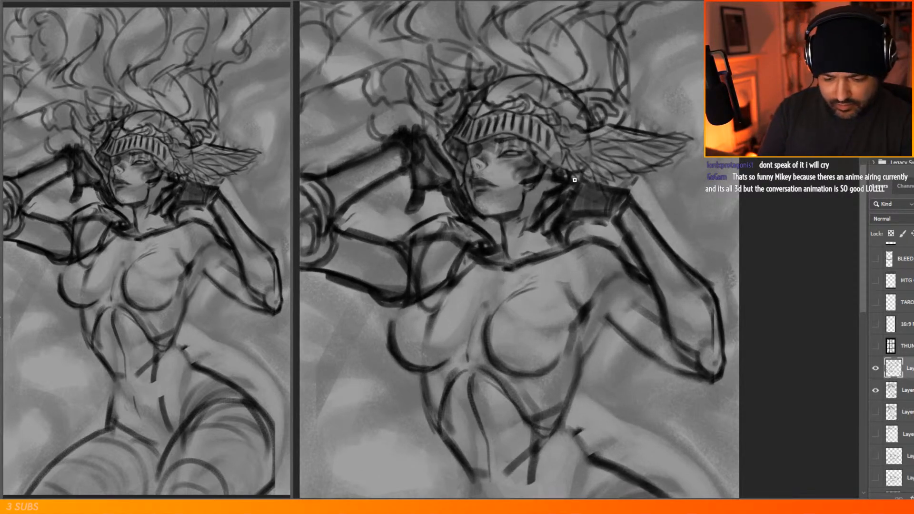
scroll(575, 179, down, 4)
scroll(516, 167, up, 3)
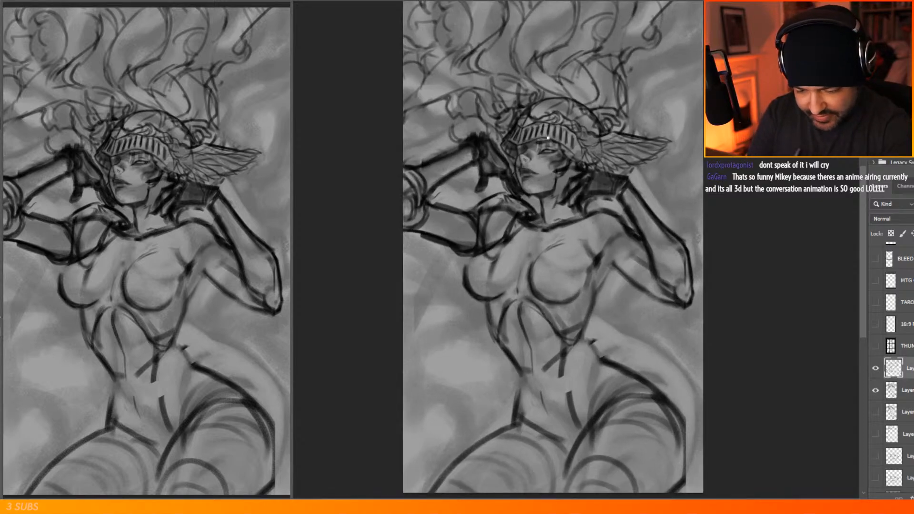
Step: Draw a curved shoulder muscle line beside the neck and darken the underside of the bent arm toward its elbow
mouse_move(555, 142)
mouse_down()
mouse_move(546, 143)
mouse_move(566, 157)
mouse_move(565, 175)
mouse_move(549, 201)
mouse_move(575, 217)
mouse_up()
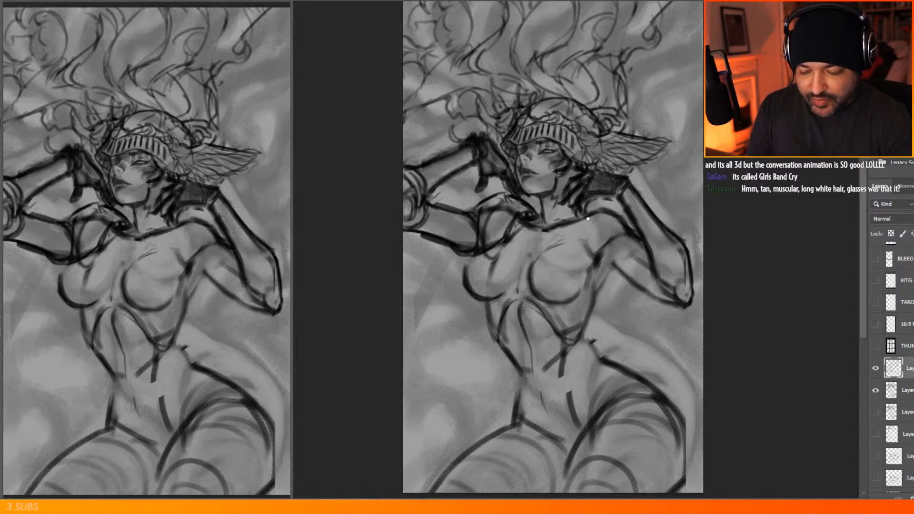
drag(587, 219, 589, 257)
key(ctrl+z)
mouse_move(585, 222)
mouse_down()
mouse_move(586, 249)
mouse_move(580, 244)
mouse_up()
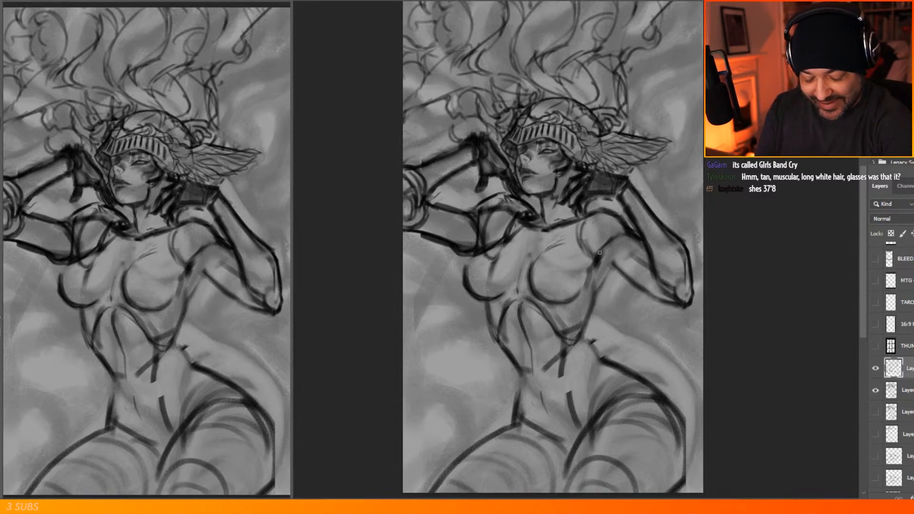
drag(604, 256, 673, 299)
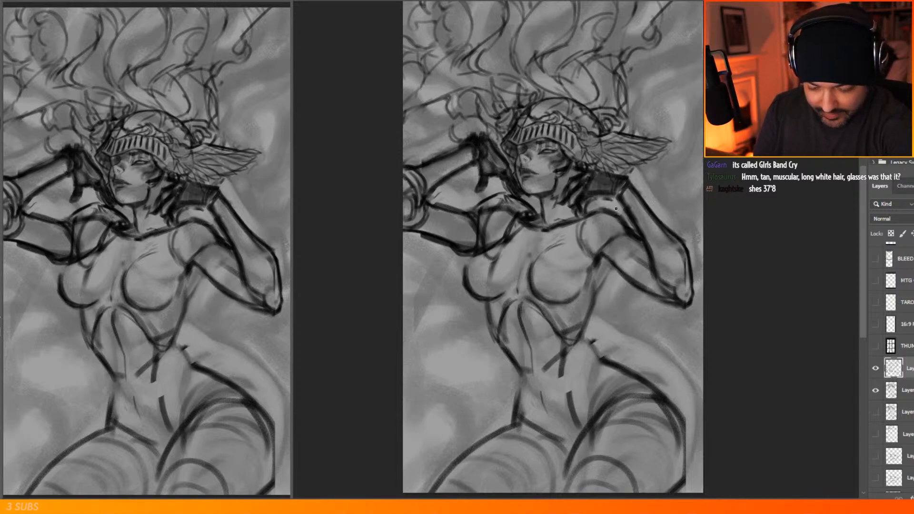
Step: Clean up the raised arm's shoulder contour with alternating brush and eraser strokes
mouse_move(476, 208)
mouse_down()
mouse_move(482, 237)
mouse_move(478, 215)
mouse_move(511, 199)
mouse_up()
key(e)
key(b)
key(e)
key(b)
mouse_move(486, 202)
mouse_down()
mouse_move(529, 191)
mouse_move(484, 201)
mouse_move(522, 206)
mouse_move(514, 199)
mouse_move(535, 218)
mouse_move(496, 197)
mouse_up()
key(e)
key(b)
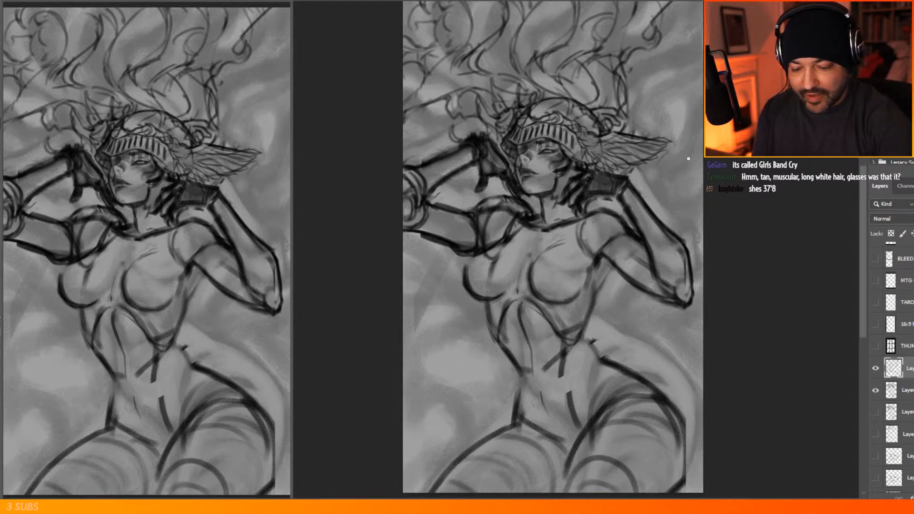
Step: Add cuff and elbow strokes to the bent arm below the helmet's wing, and sketch the chest's centre line
mouse_move(619, 199)
mouse_down()
mouse_move(624, 210)
mouse_move(640, 191)
mouse_up()
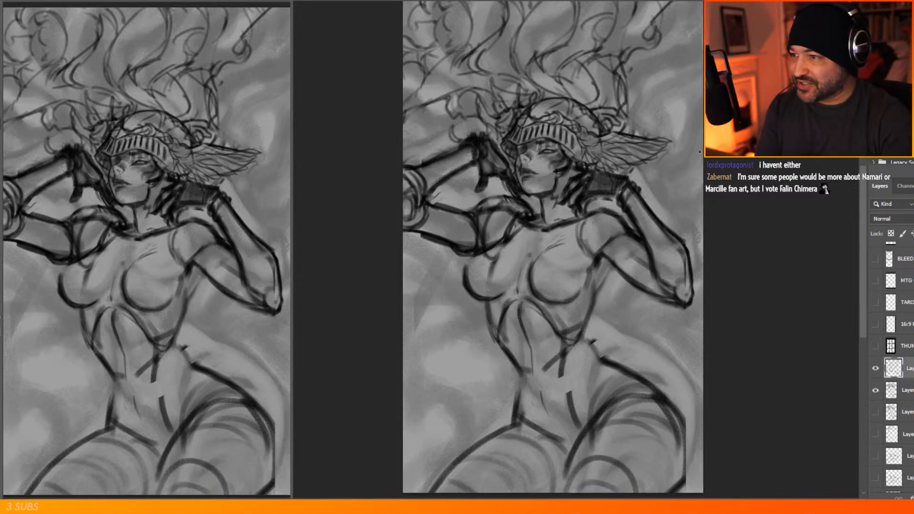
drag(655, 275, 666, 284)
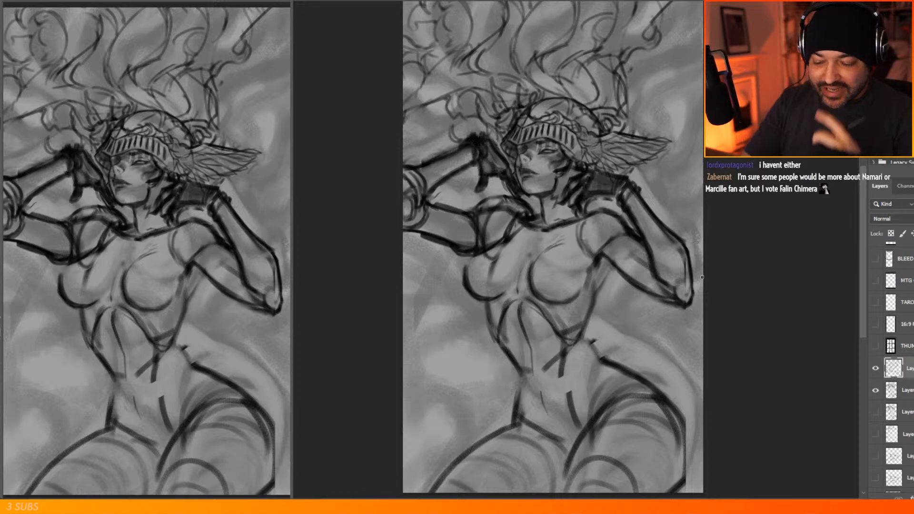
mouse_move(537, 237)
mouse_down()
mouse_move(529, 257)
mouse_move(524, 248)
mouse_move(538, 241)
mouse_move(518, 301)
mouse_move(530, 252)
mouse_up()
key(b)
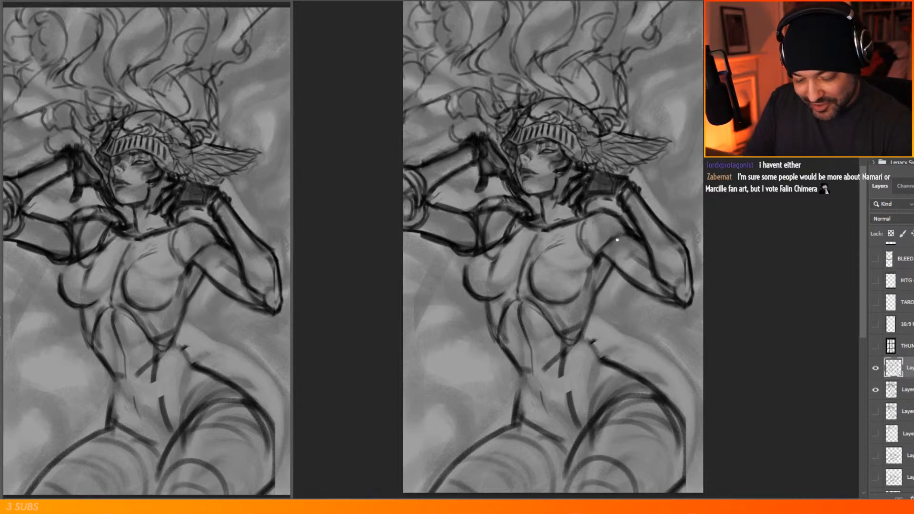
Step: Redraw the torso's side contour from ribs to waist and hip, then sketch the opposite hip curve and erase its stray overlap
drag(489, 301, 507, 353)
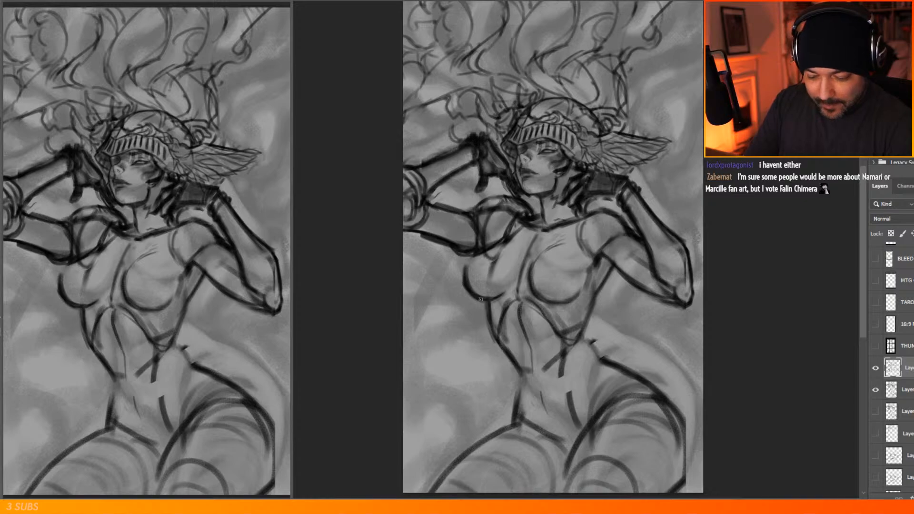
drag(515, 366, 518, 396)
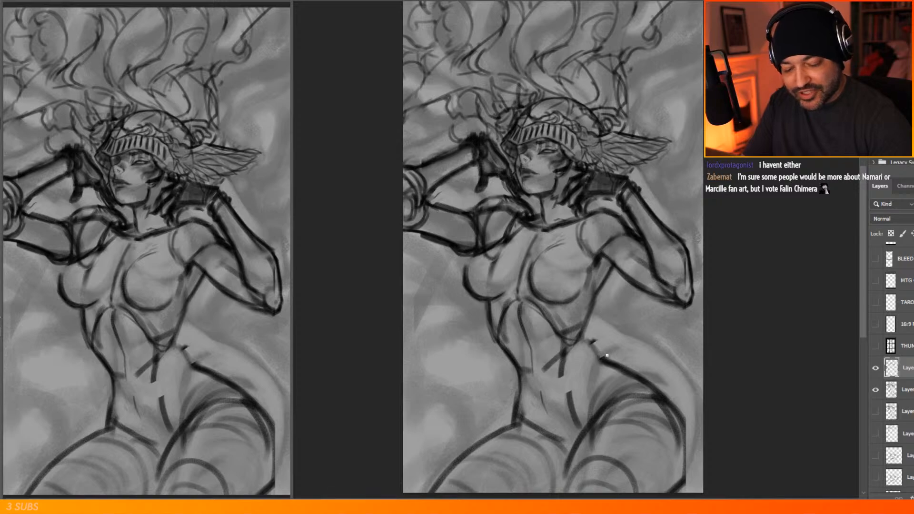
mouse_move(601, 351)
mouse_down()
mouse_move(567, 376)
mouse_move(573, 351)
mouse_move(571, 407)
mouse_move(586, 347)
mouse_move(609, 363)
mouse_move(587, 342)
mouse_move(566, 366)
mouse_up()
mouse_move(570, 403)
mouse_down()
mouse_move(565, 419)
mouse_move(534, 431)
mouse_move(525, 416)
mouse_move(563, 422)
mouse_up()
key(e)
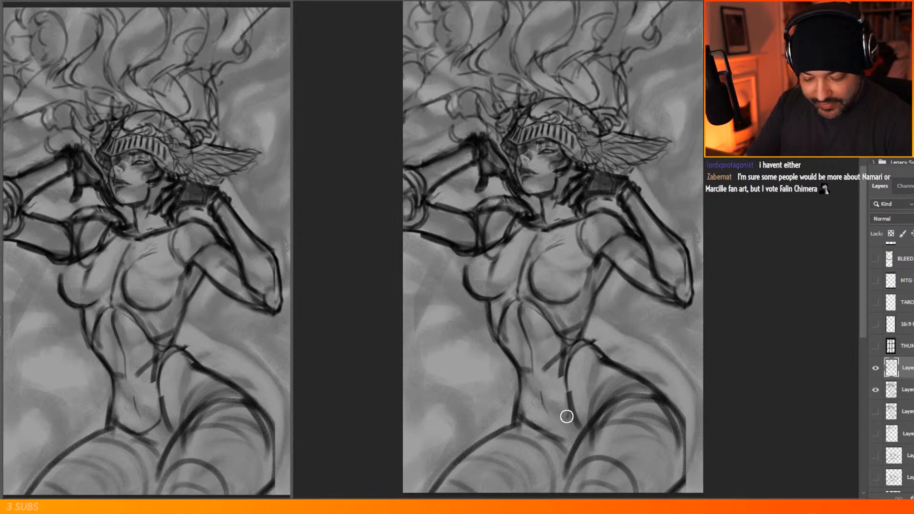
drag(572, 360, 583, 341)
key(b)
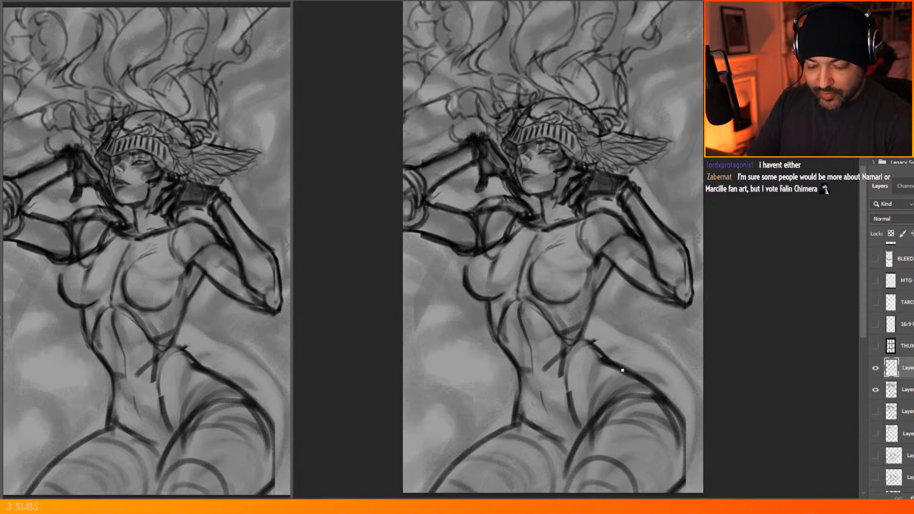
Step: Darken the hair and gloved hand beside the jaw, and touch up the raised hand and its forearm
drag(516, 137, 520, 186)
scroll(519, 185, up, 4)
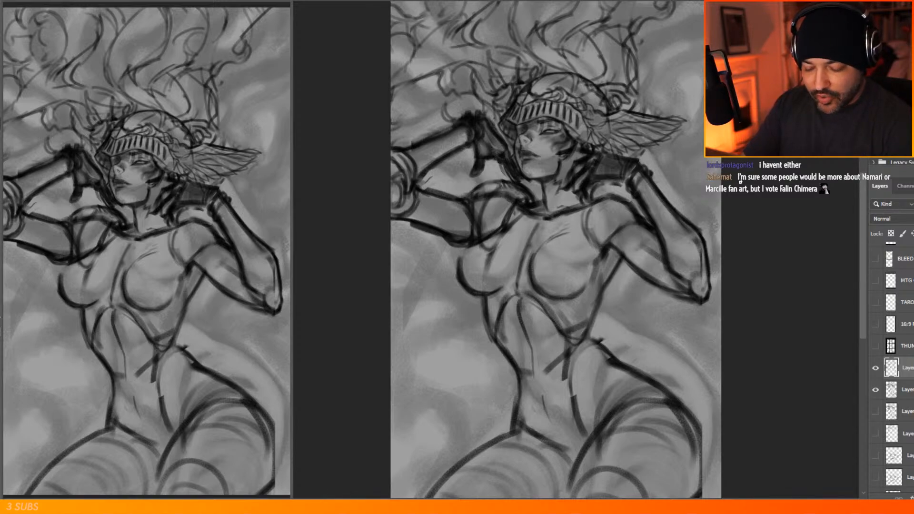
drag(558, 155, 578, 159)
mouse_move(565, 192)
mouse_down()
mouse_move(582, 180)
mouse_move(583, 198)
mouse_move(593, 182)
mouse_move(622, 181)
mouse_up()
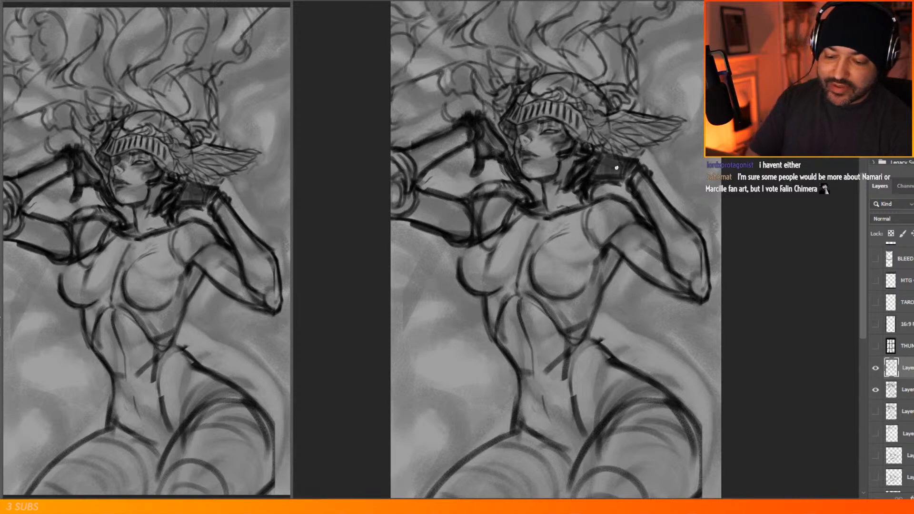
drag(485, 141, 497, 155)
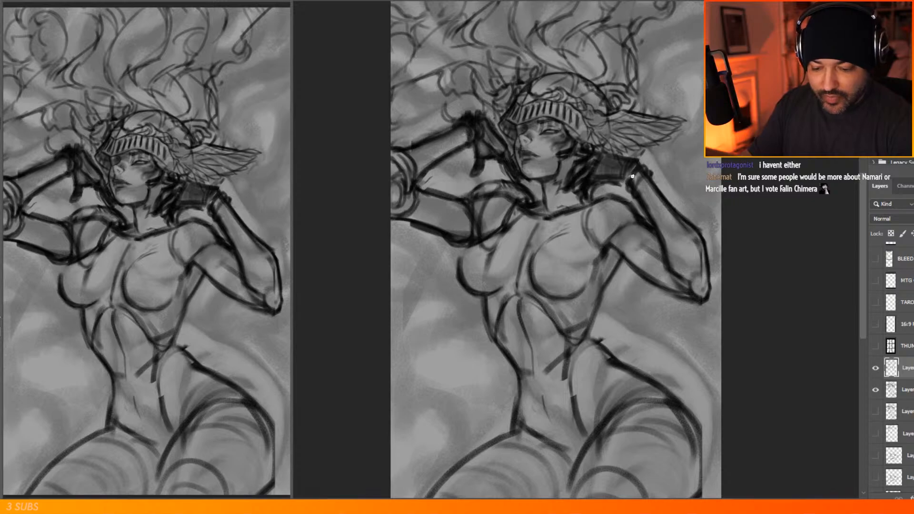
drag(447, 128, 431, 136)
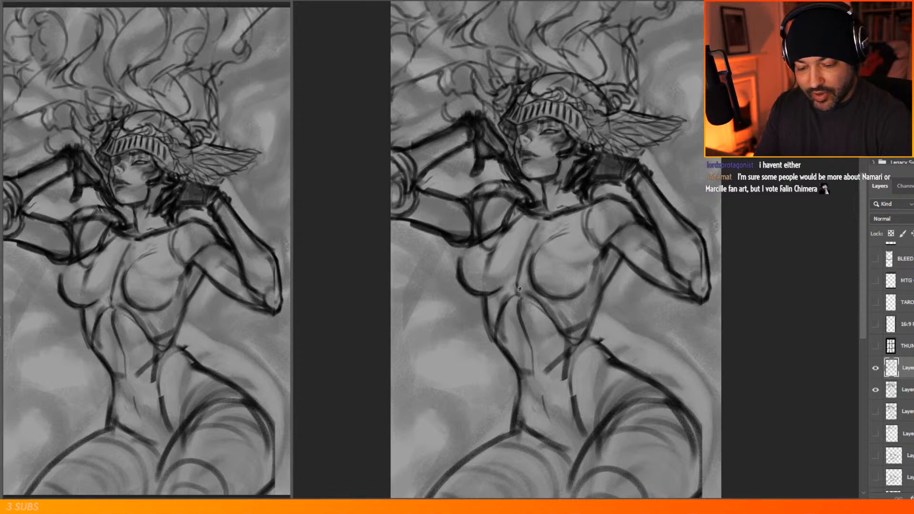
Step: Clean up the underside of the bent arm near its elbow
scroll(562, 148, down, 7)
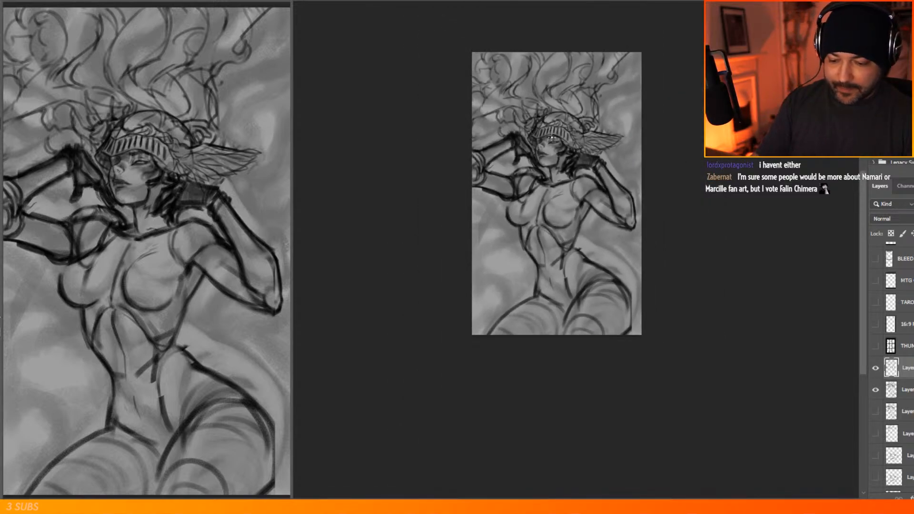
scroll(552, 129, up, 4)
scroll(567, 170, up, 2)
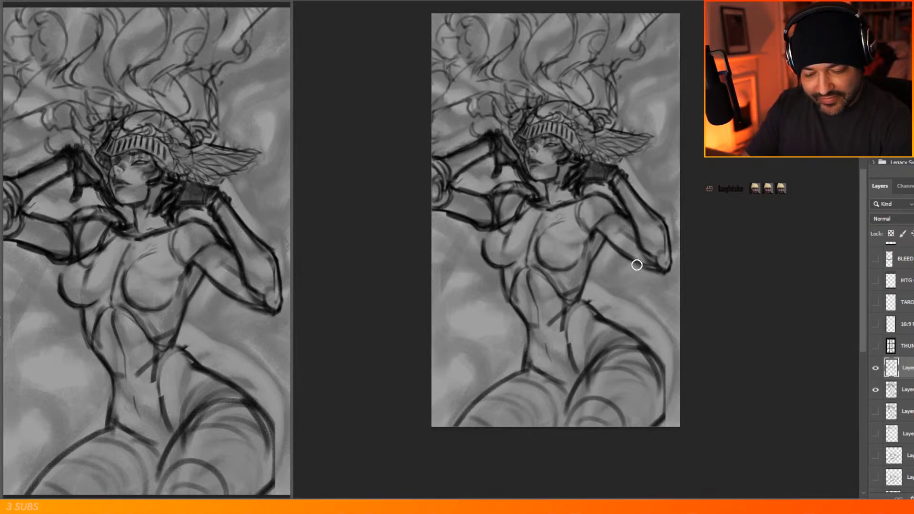
drag(633, 259, 658, 270)
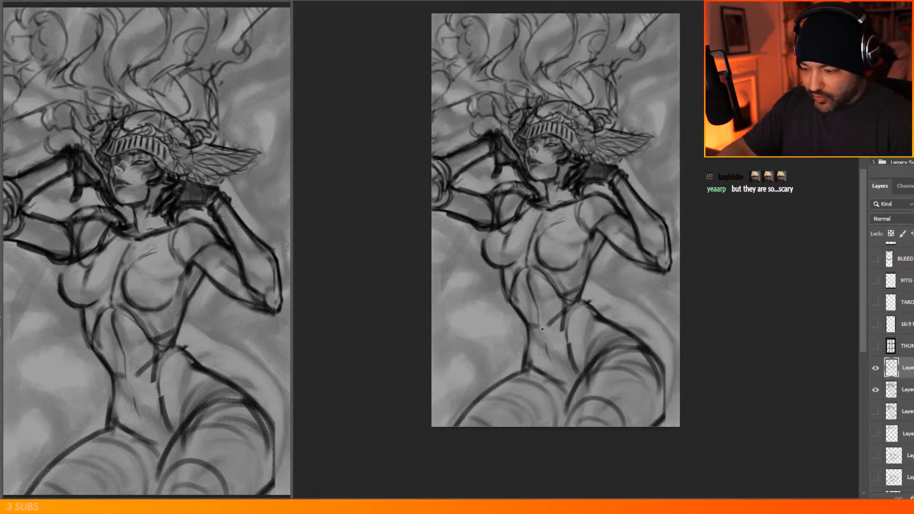
Step: Duplicate the two sketch layers and hide the originals as a backup
click(876, 369)
click(876, 369)
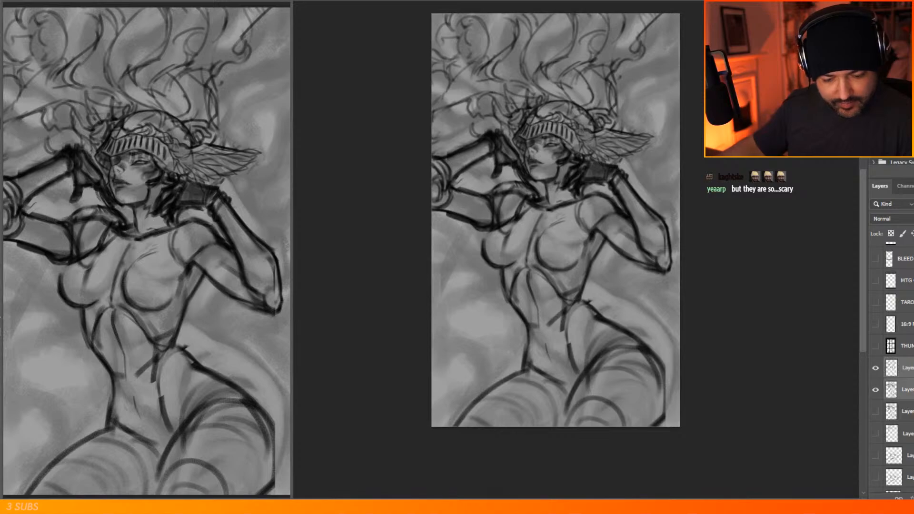
right_click(906, 376)
click(858, 130)
key(Return)
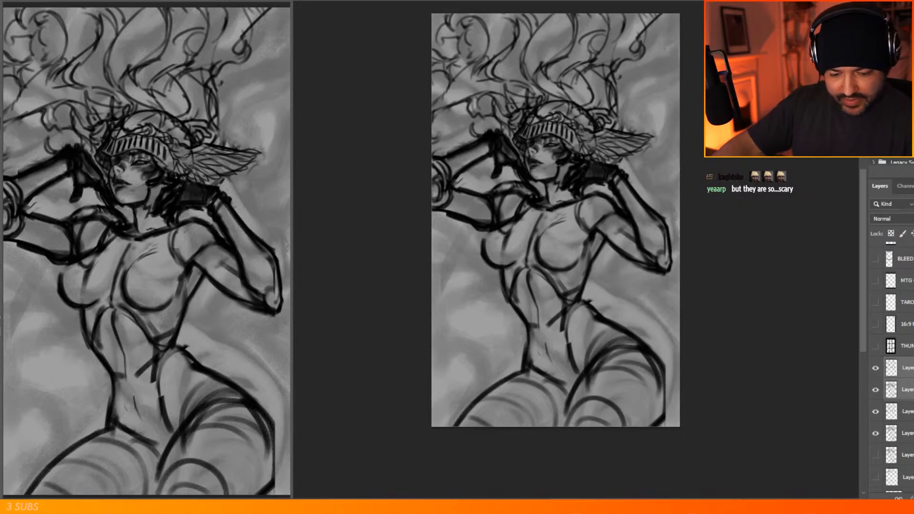
click(876, 411)
click(876, 433)
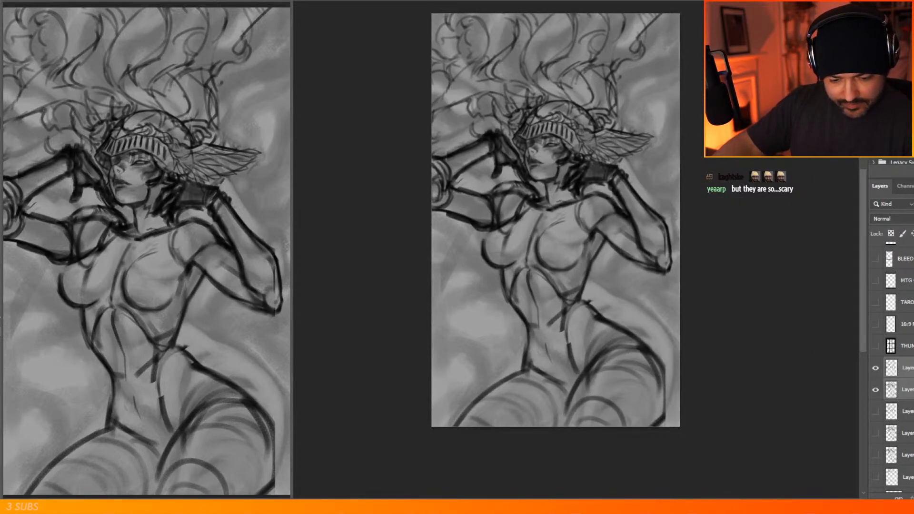
Step: Select the lower duplicated sketch layer, adjust the brush size, and erase the hips and thighs from it
click(907, 390)
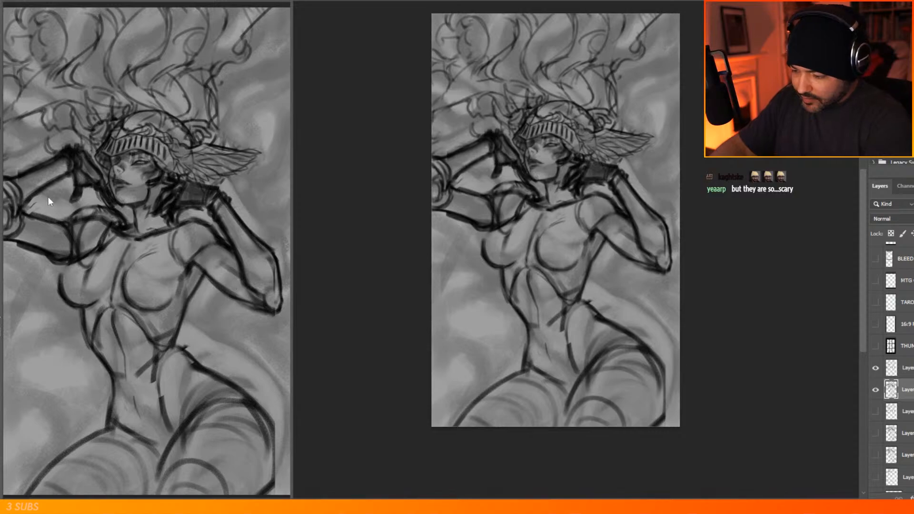
right_click(619, 218)
drag(695, 72, 710, 72)
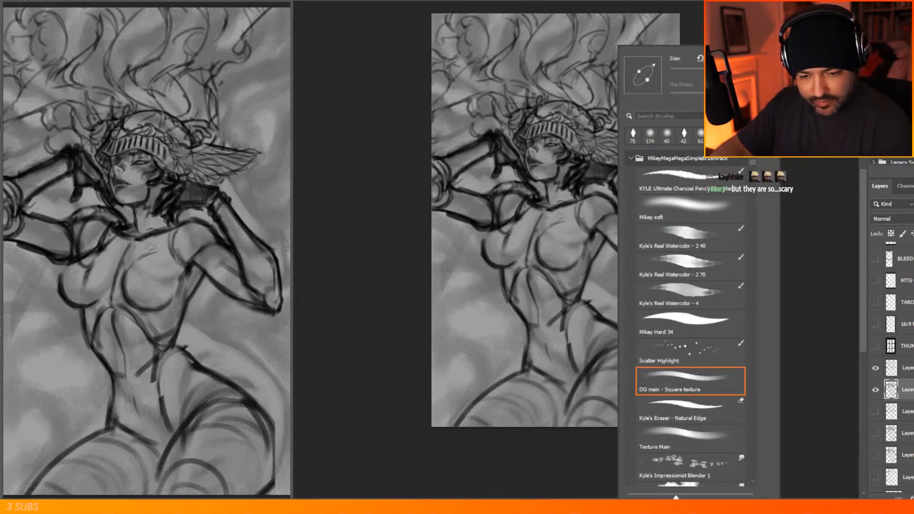
key(Return)
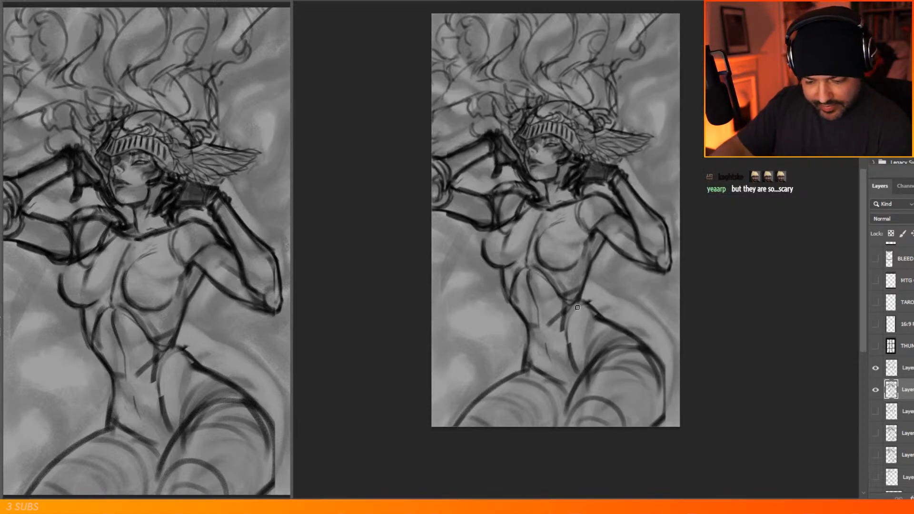
drag(567, 311, 528, 353)
drag(596, 316, 626, 329)
mouse_move(527, 353)
mouse_down()
mouse_move(536, 372)
mouse_move(644, 347)
mouse_move(573, 432)
mouse_move(512, 433)
mouse_move(526, 366)
mouse_move(505, 426)
mouse_up()
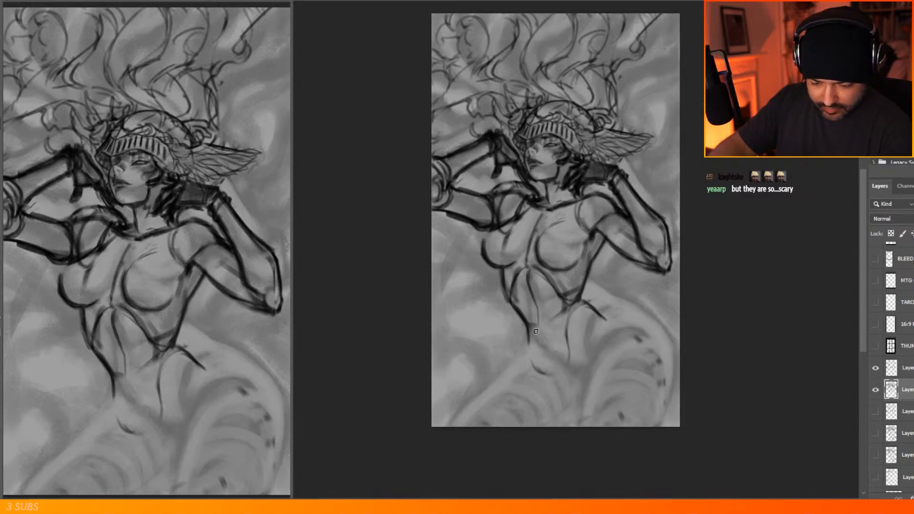
Step: Block in a new pelvis with a slanted waistline, angled hip sides and the two converging groin lines
mouse_move(587, 307)
mouse_down()
mouse_move(528, 335)
mouse_move(514, 366)
mouse_up()
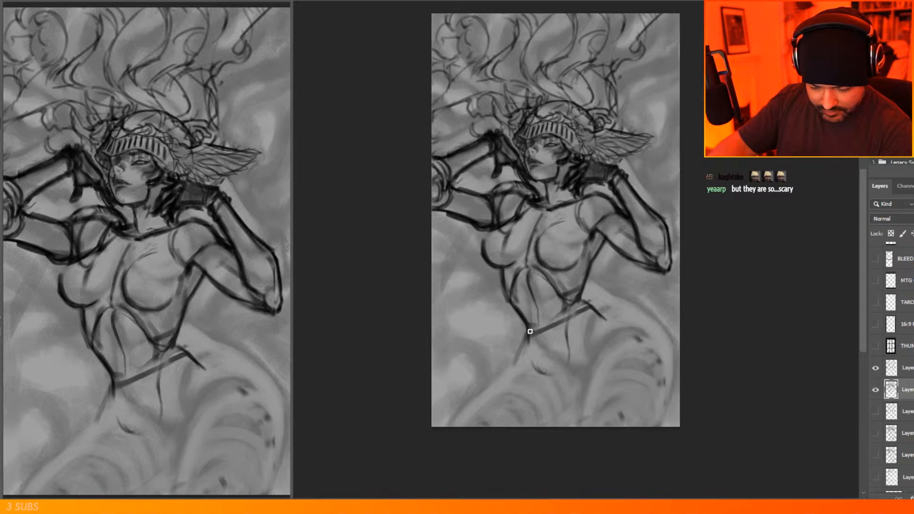
drag(528, 332, 509, 379)
mouse_move(530, 329)
mouse_down()
mouse_move(587, 308)
mouse_move(522, 333)
mouse_up()
drag(527, 335, 507, 380)
mouse_move(537, 310)
mouse_down()
mouse_move(525, 386)
mouse_move(615, 353)
mouse_up()
drag(593, 310, 617, 355)
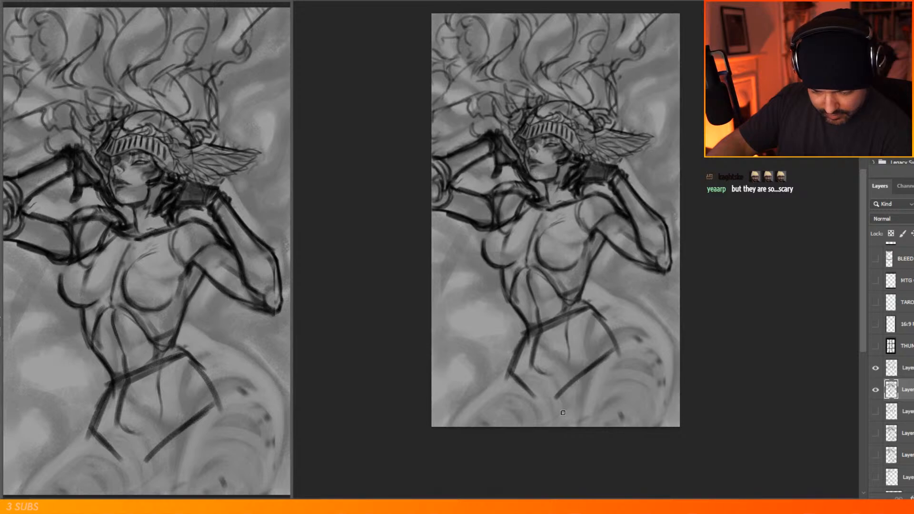
Step: Draw one thigh's top contour out to the canvas edge and the other thigh's rounded form with curved cross-contours
drag(509, 375, 436, 416)
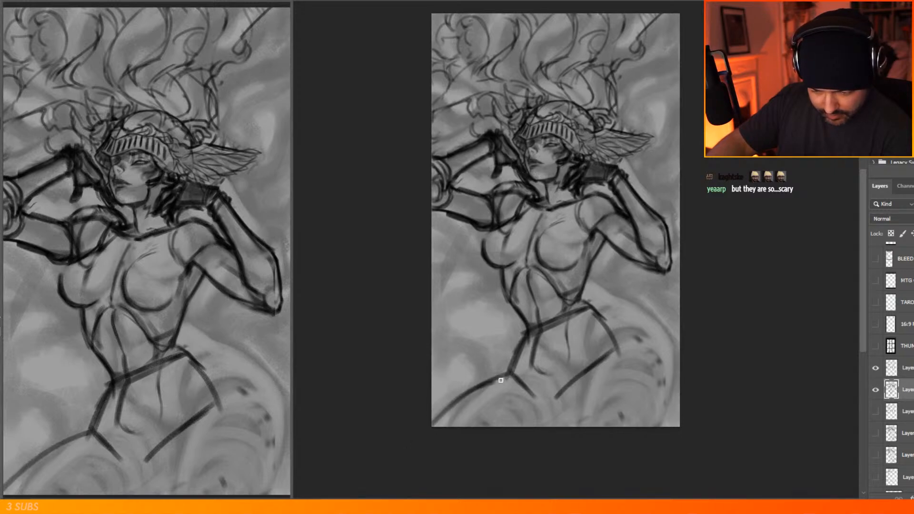
mouse_move(559, 398)
mouse_down()
mouse_move(603, 335)
mouse_move(639, 426)
mouse_up()
mouse_move(609, 343)
mouse_down()
mouse_move(649, 395)
mouse_move(649, 386)
mouse_move(637, 427)
mouse_up()
drag(574, 394, 561, 436)
mouse_move(560, 426)
mouse_down()
mouse_move(628, 441)
mouse_move(628, 413)
mouse_move(563, 437)
mouse_move(563, 396)
mouse_move(635, 422)
mouse_move(641, 386)
mouse_move(567, 380)
mouse_move(601, 345)
mouse_move(634, 359)
mouse_move(654, 420)
mouse_up()
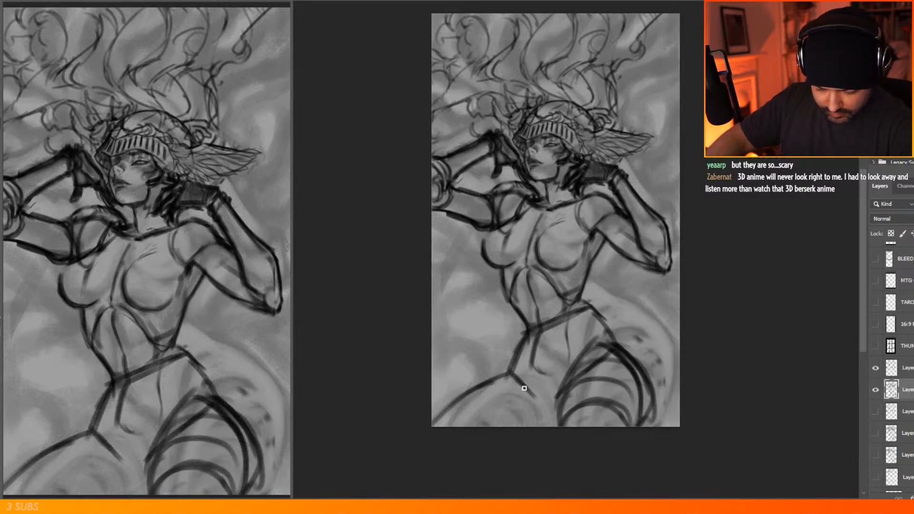
Step: Extend the groin line toward the crotch, mark the lower abdomen's crease, and darken the top contour of the thigh reaching the canvas edge
drag(520, 384, 557, 413)
mouse_move(529, 371)
mouse_down()
mouse_move(547, 375)
mouse_move(533, 378)
mouse_up()
mouse_move(563, 361)
mouse_down()
mouse_move(529, 369)
mouse_move(539, 374)
mouse_move(546, 353)
mouse_move(559, 367)
mouse_move(519, 372)
mouse_up()
drag(523, 337, 434, 422)
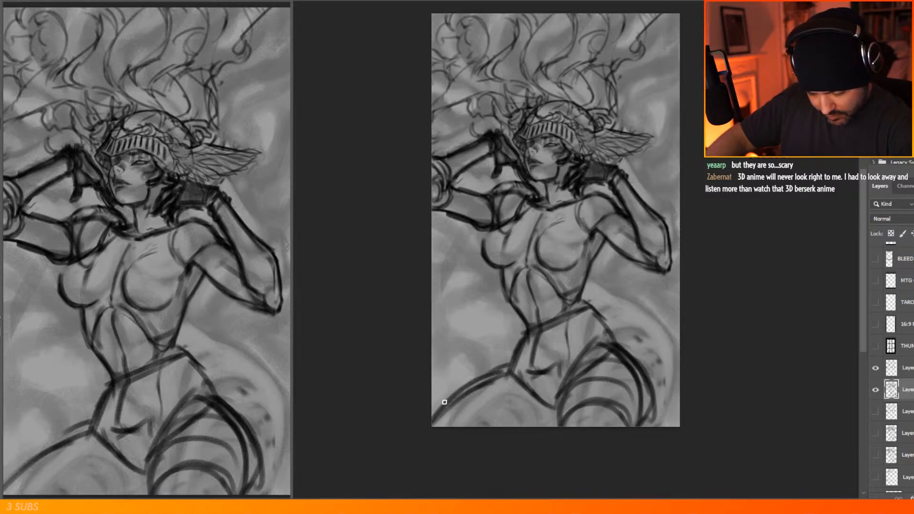
Step: Draw the inner contour of the thigh at the canvas edge and fill its form with curved cross-contours
mouse_move(556, 422)
mouse_down()
mouse_move(548, 425)
mouse_move(537, 403)
mouse_up()
drag(505, 382, 522, 415)
drag(475, 390, 508, 426)
drag(436, 422, 482, 426)
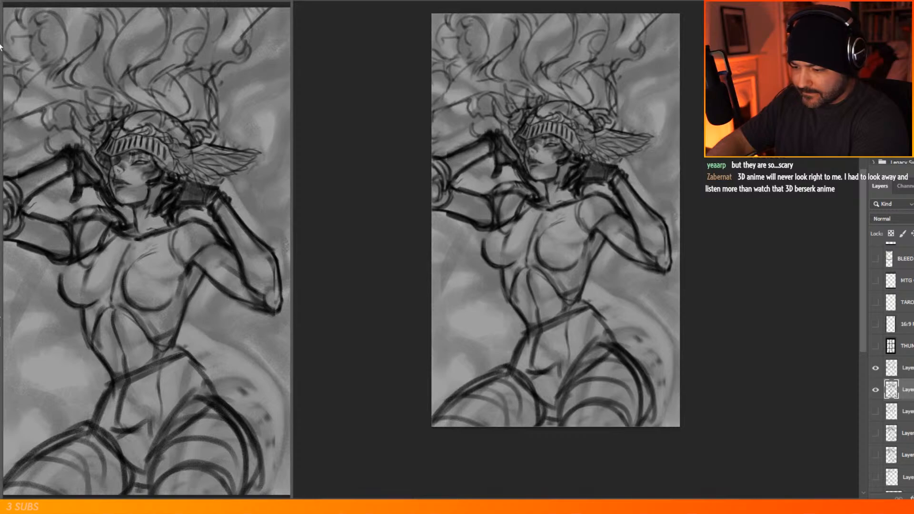
Step: Select the pelvis and thigh linework, shift it slightly toward the figure's raised-arm side, and clear the selection
mouse_move(596, 301)
mouse_down()
mouse_move(473, 465)
mouse_move(678, 424)
mouse_move(600, 300)
mouse_up()
drag(618, 336, 597, 335)
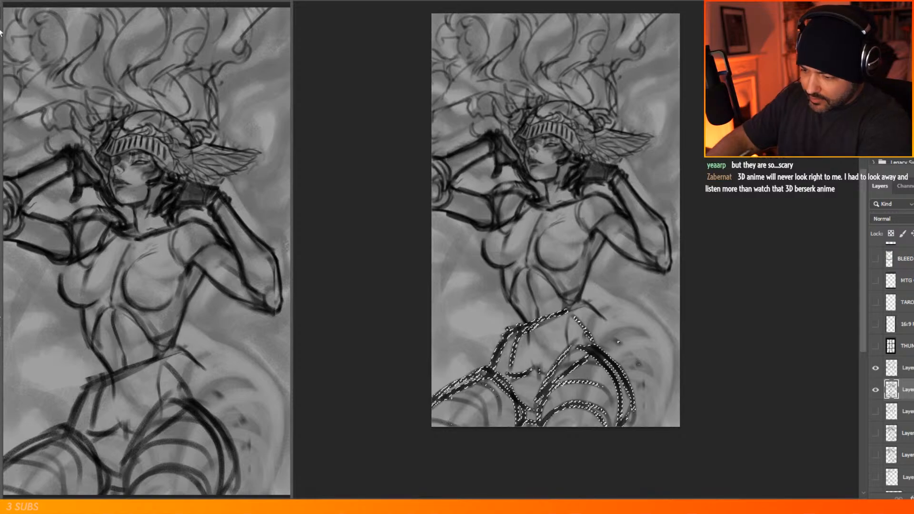
drag(696, 217, 697, 223)
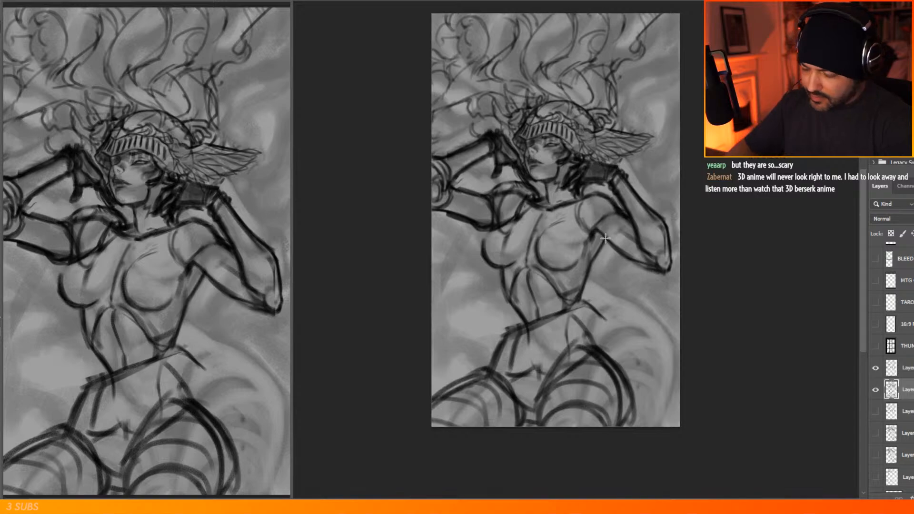
Step: Erase most of the slanted waistline and redraw the waist's side contour and the abdomen's long vertical lines down into the pelvis
drag(554, 323, 524, 325)
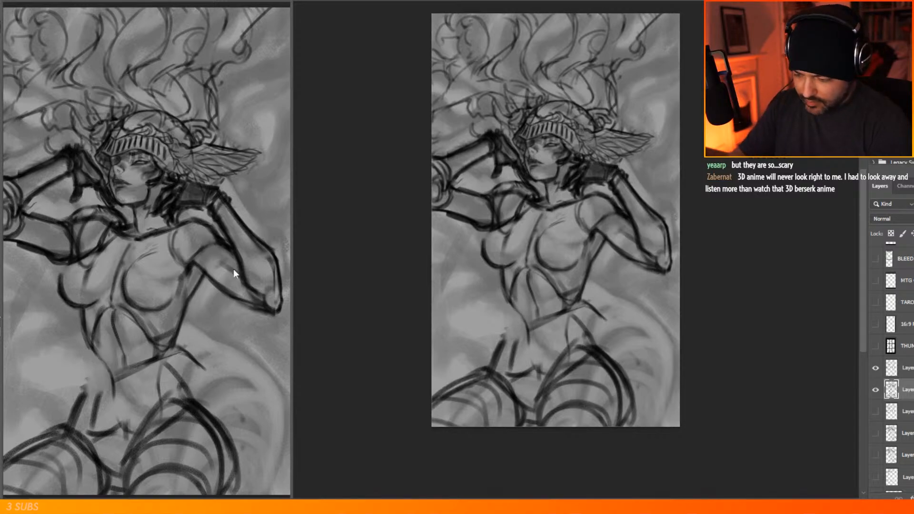
mouse_move(494, 368)
mouse_down()
mouse_move(513, 333)
mouse_move(513, 294)
mouse_move(538, 274)
mouse_move(522, 368)
mouse_up()
key(e)
mouse_move(533, 330)
mouse_down()
mouse_move(541, 316)
mouse_move(535, 291)
mouse_up()
drag(524, 323, 521, 359)
key(b)
mouse_move(529, 276)
mouse_down()
mouse_move(523, 373)
mouse_move(507, 331)
mouse_up()
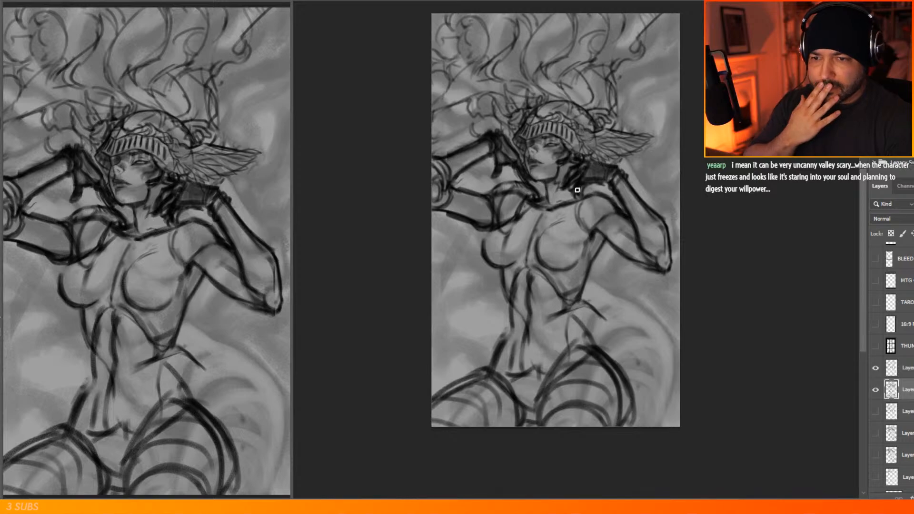
Step: Redraw the pelvis as a dome with an arched top and slanted lower edge, and erase both thighs below it
mouse_move(572, 311)
mouse_down()
mouse_move(548, 322)
mouse_move(548, 356)
mouse_move(600, 348)
mouse_up()
drag(589, 278, 576, 311)
mouse_move(575, 311)
mouse_down()
mouse_move(591, 336)
mouse_move(576, 317)
mouse_move(505, 313)
mouse_move(472, 354)
mouse_move(496, 371)
mouse_up()
drag(514, 380, 594, 344)
key(e)
mouse_move(573, 409)
mouse_down()
mouse_move(608, 364)
mouse_move(618, 428)
mouse_move(642, 376)
mouse_move(592, 438)
mouse_move(526, 446)
mouse_move(575, 389)
mouse_move(558, 365)
mouse_move(473, 427)
mouse_move(484, 386)
mouse_move(398, 431)
mouse_up()
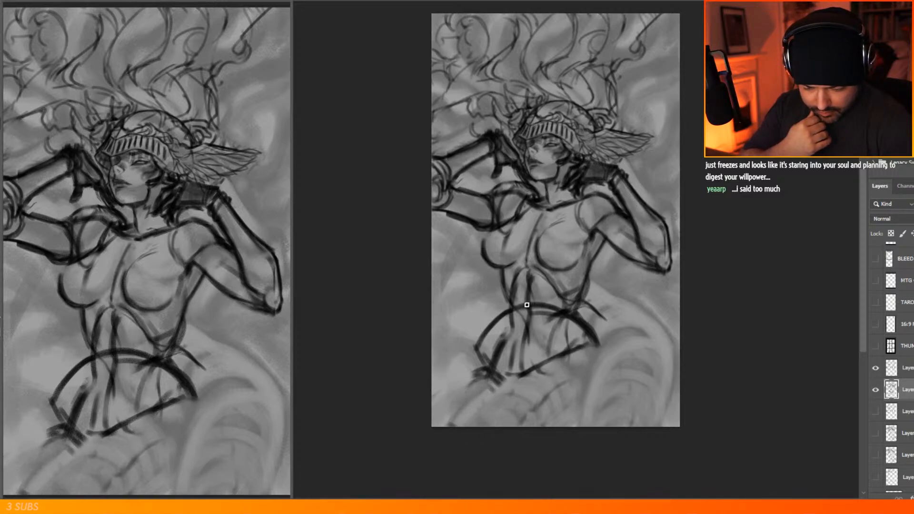
Step: Sketch new hip and thigh contours extending down from the slanted lower edge of the pelvis
mouse_move(528, 309)
mouse_down()
mouse_move(504, 369)
mouse_move(515, 408)
mouse_move(589, 345)
mouse_move(620, 386)
mouse_up()
mouse_move(533, 405)
mouse_down()
mouse_move(553, 427)
mouse_move(600, 441)
mouse_move(554, 410)
mouse_move(611, 363)
mouse_up()
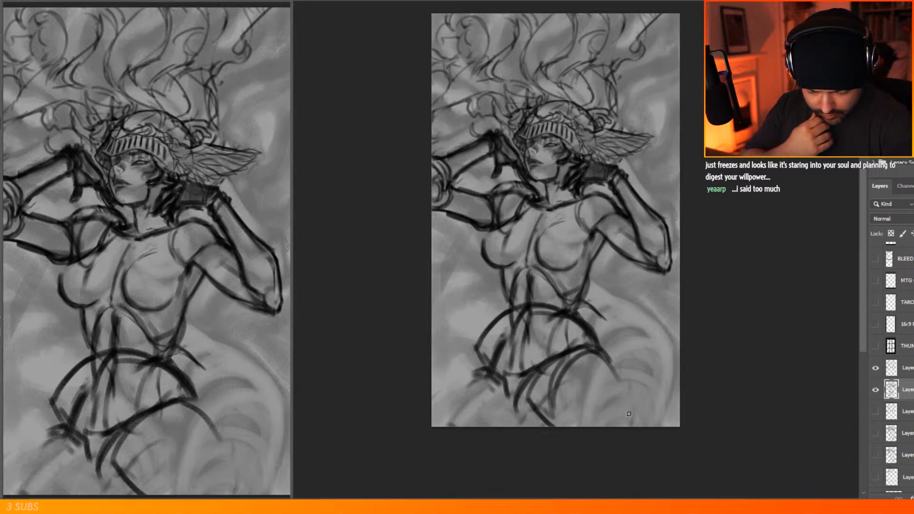
Step: Sketch the thigh contours along the bottom of the figure and erase the messy overlapping lines around the hips
drag(624, 393, 628, 412)
mouse_move(562, 426)
mouse_down()
mouse_move(610, 395)
mouse_move(616, 413)
mouse_up()
drag(476, 349, 432, 374)
drag(450, 425, 504, 400)
key(e)
mouse_move(500, 350)
mouse_down()
mouse_move(502, 337)
mouse_move(510, 375)
mouse_move(522, 349)
mouse_up()
mouse_move(550, 339)
mouse_down()
mouse_move(579, 336)
mouse_move(566, 323)
mouse_move(510, 334)
mouse_move(524, 316)
mouse_move(511, 410)
mouse_move(538, 408)
mouse_move(465, 425)
mouse_up()
Step: Redraw the thigh on the figure's bent-arm side with curved bands and add small rounded forms in the lower right corner
key(b)
mouse_move(507, 399)
mouse_down()
mouse_move(474, 425)
mouse_move(500, 381)
mouse_move(477, 349)
mouse_move(431, 364)
mouse_up()
drag(431, 370, 475, 417)
drag(460, 358, 482, 369)
drag(500, 417, 483, 367)
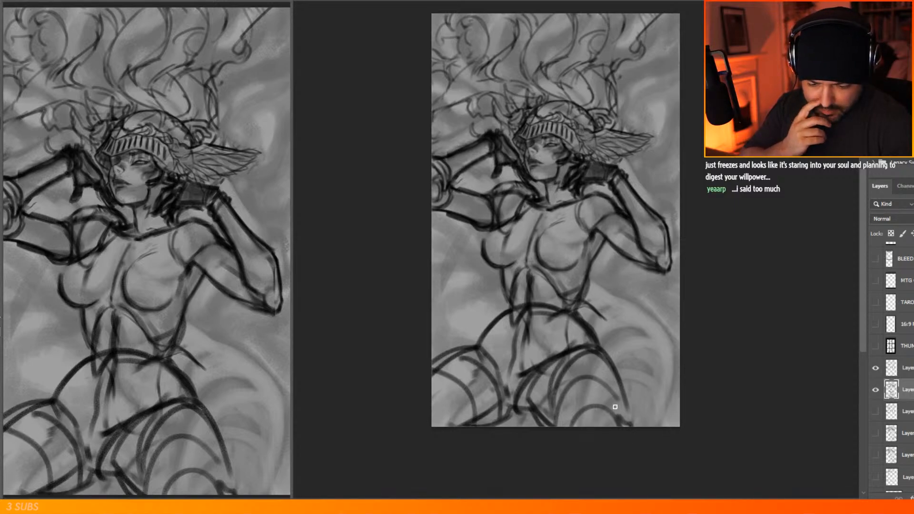
mouse_move(651, 415)
mouse_down()
mouse_move(633, 407)
mouse_move(645, 435)
mouse_move(648, 410)
mouse_move(676, 426)
mouse_up()
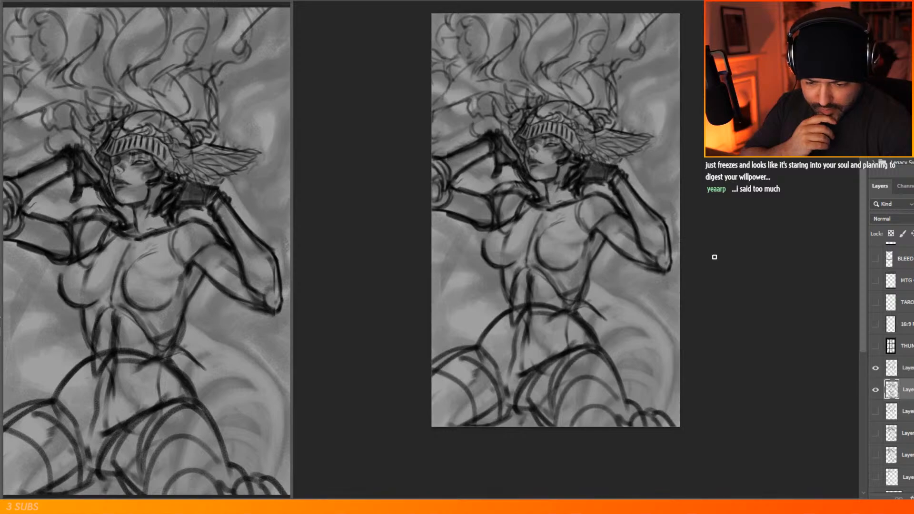
key(ctrl+z)
mouse_move(603, 243)
mouse_down()
mouse_move(576, 311)
mouse_move(583, 321)
mouse_up()
key(ctrl+z)
key(ctrl+z)
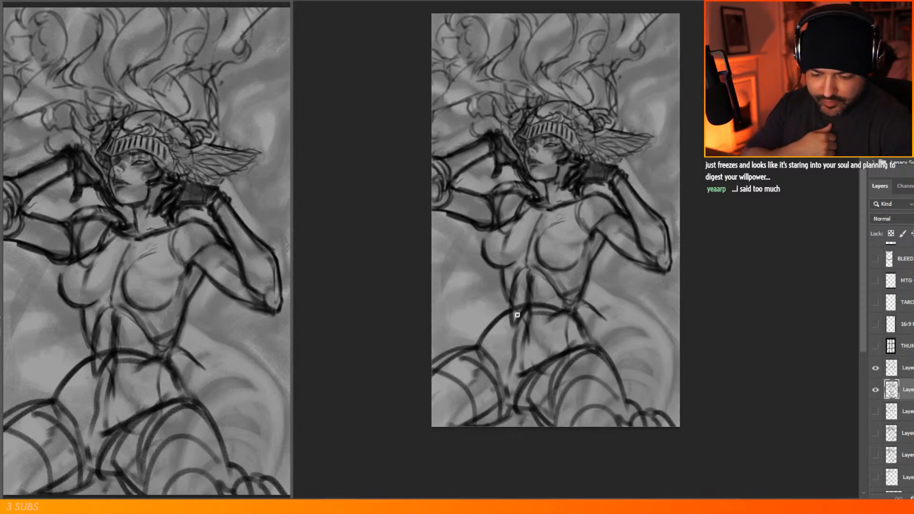
Step: Reinforce the waist and abdomen lines of the figure with dark sketch strokes
drag(524, 320, 512, 376)
drag(508, 316, 490, 364)
mouse_move(549, 357)
mouse_down()
mouse_move(568, 322)
mouse_move(552, 314)
mouse_up()
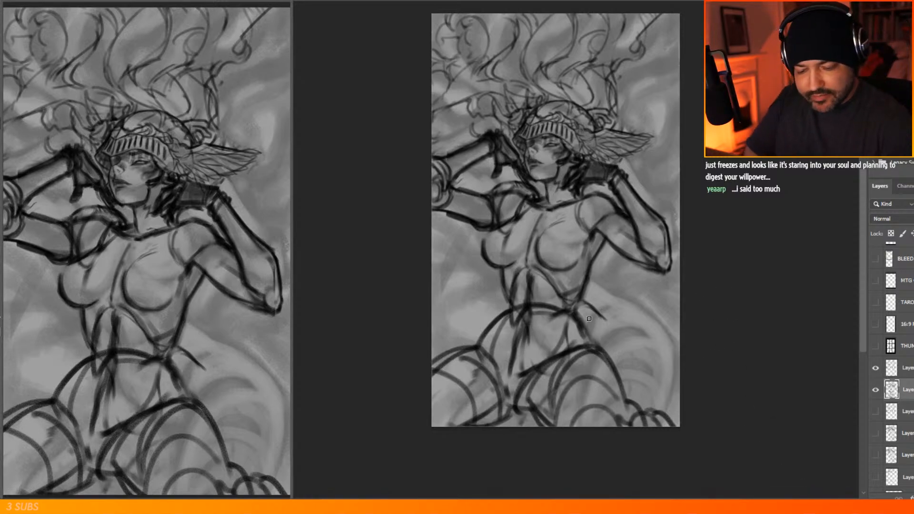
Step: Darken the flowing hair strands above and beside the helmet with soft shading strokes
scroll(536, 171, up, 3)
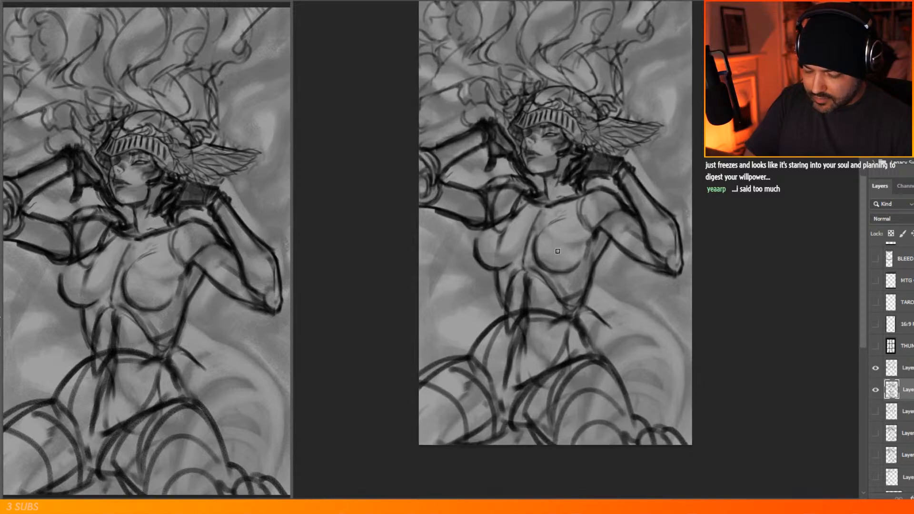
scroll(486, 60, down, 4)
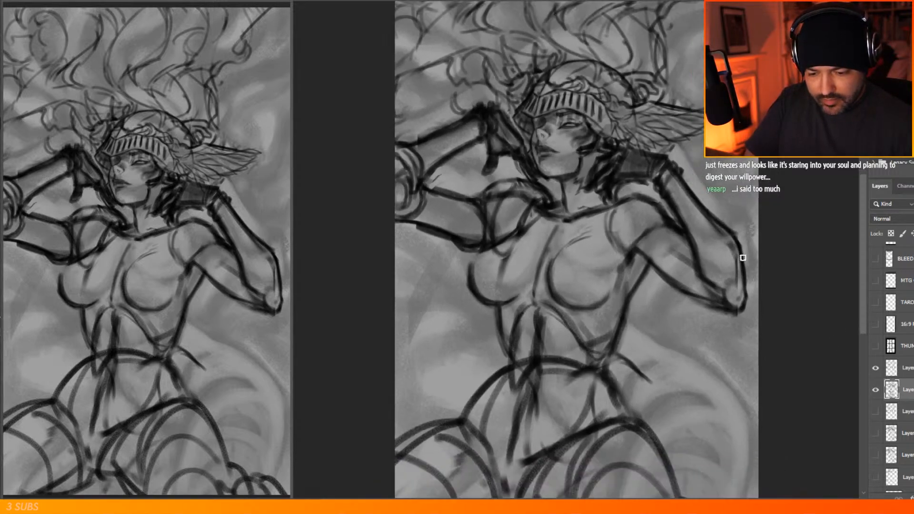
scroll(559, 54, up, 3)
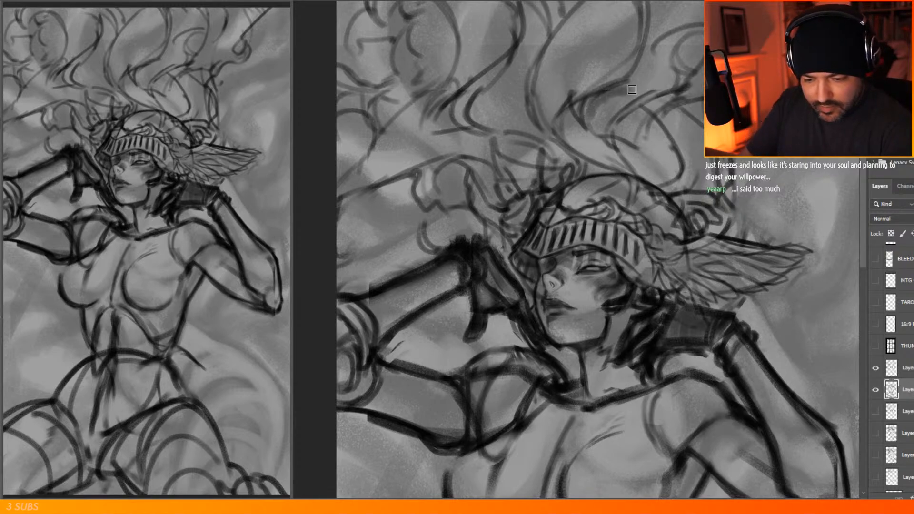
scroll(839, 191, down, 2)
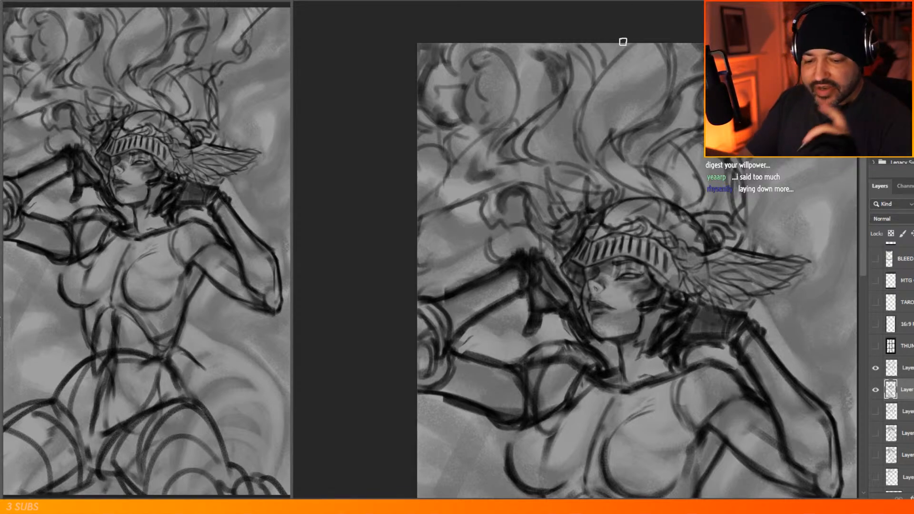
drag(613, 66, 598, 122)
drag(595, 88, 598, 119)
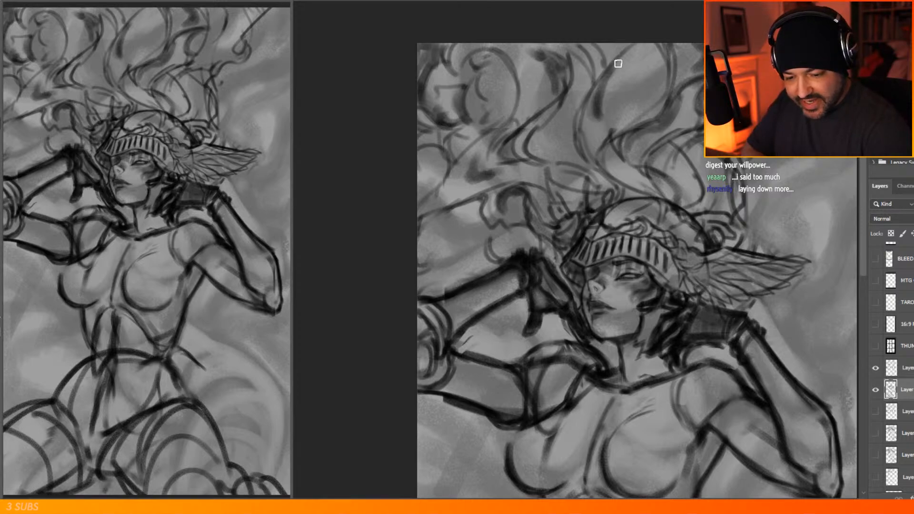
drag(625, 41, 606, 63)
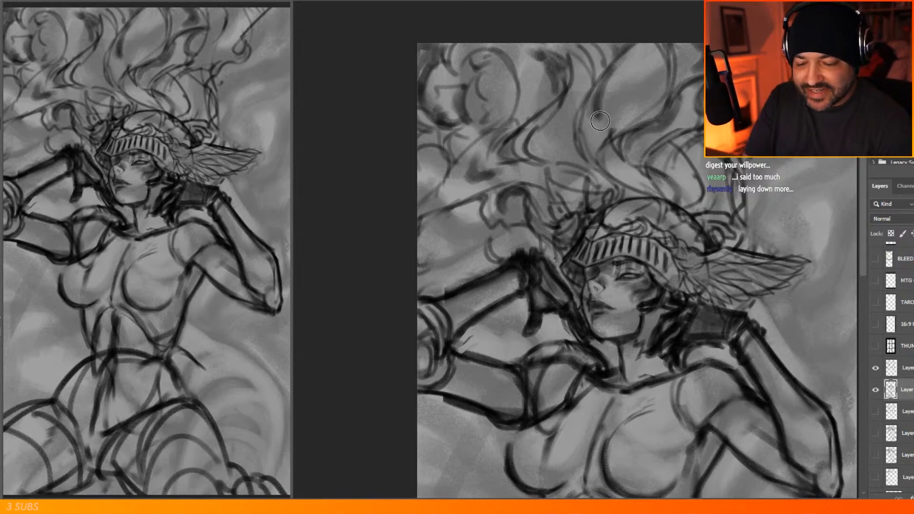
mouse_move(635, 139)
mouse_down()
mouse_move(633, 189)
mouse_move(657, 204)
mouse_up()
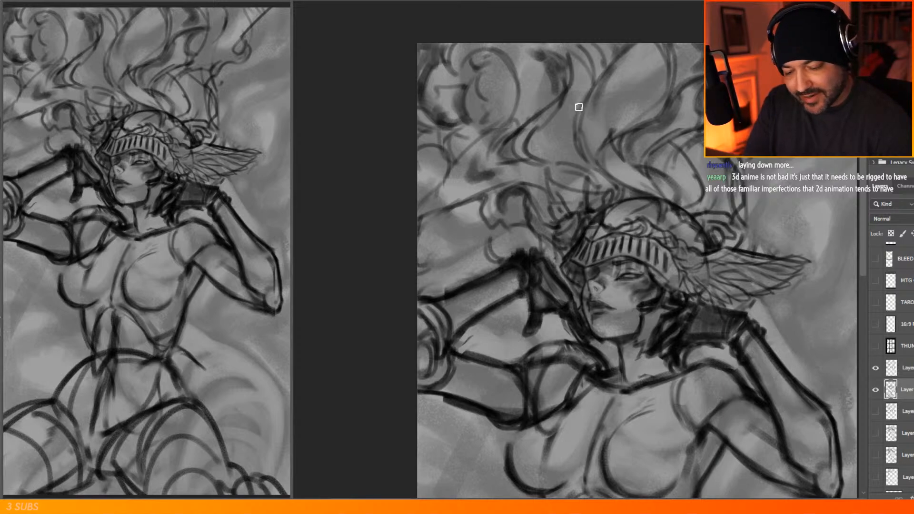
mouse_move(485, 206)
mouse_down()
mouse_move(478, 200)
mouse_move(494, 226)
mouse_up()
mouse_move(731, 211)
mouse_down()
mouse_move(740, 205)
mouse_move(737, 164)
mouse_up()
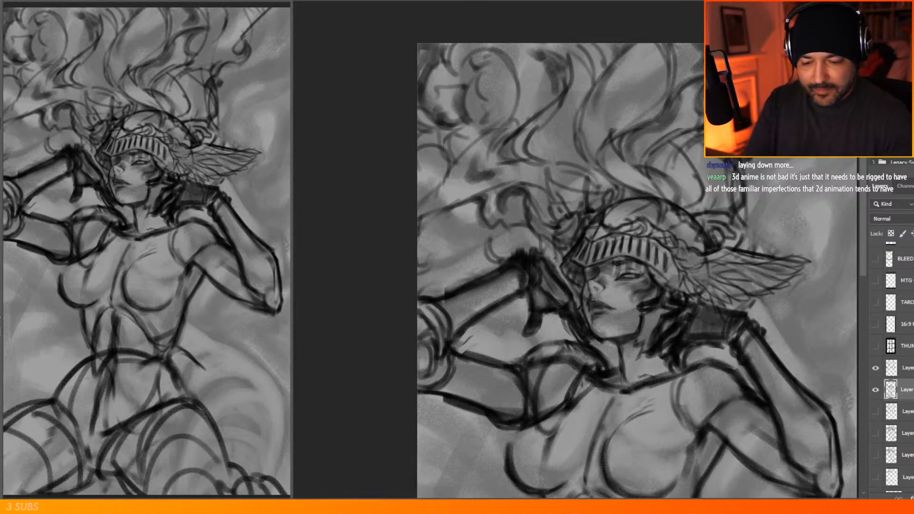
Step: Add dark strokes to the hair strands sweeping toward the upper right corner of the canvas
scroll(645, 212, down, 8)
scroll(615, 159, up, 6)
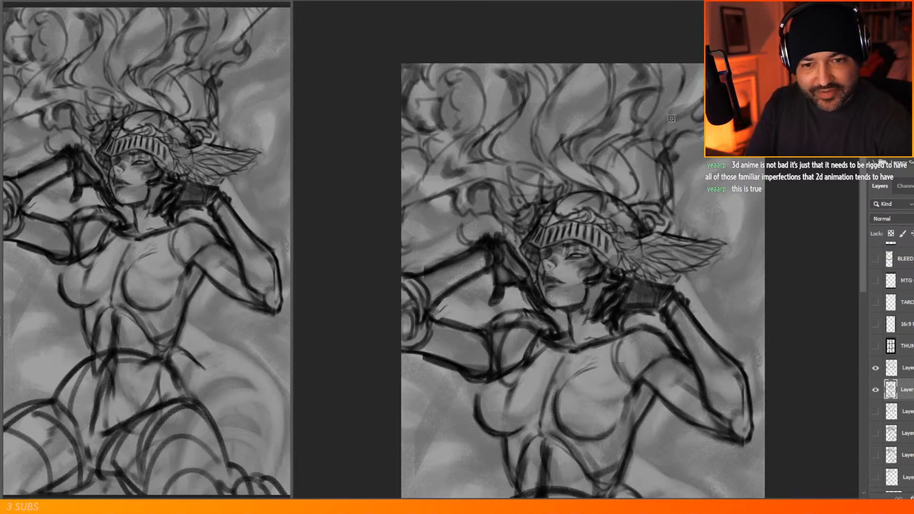
drag(675, 114, 737, 66)
mouse_move(653, 115)
mouse_down()
mouse_move(666, 79)
mouse_move(656, 62)
mouse_up()
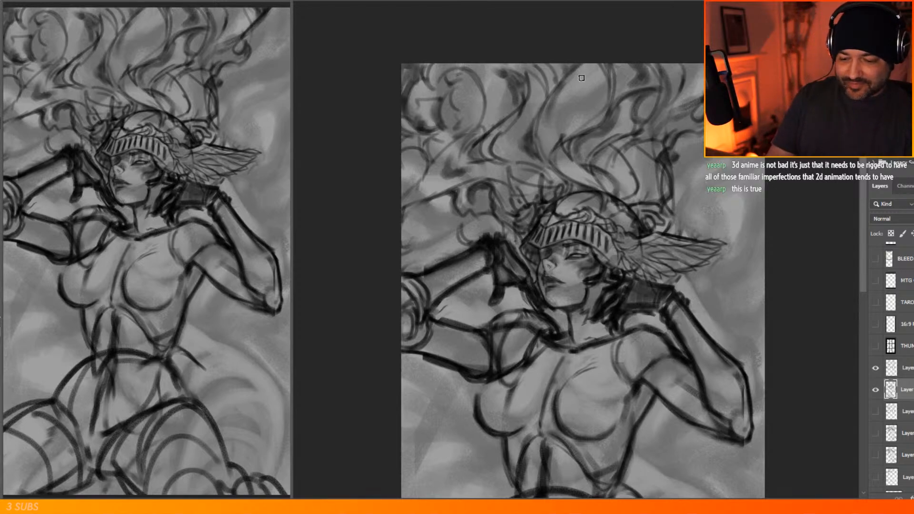
Step: Create a new layer, paint small light strokes on the ornament at the helmet's front, and move the layer up one place
scroll(576, 72, down, 1)
scroll(546, 127, up, 2)
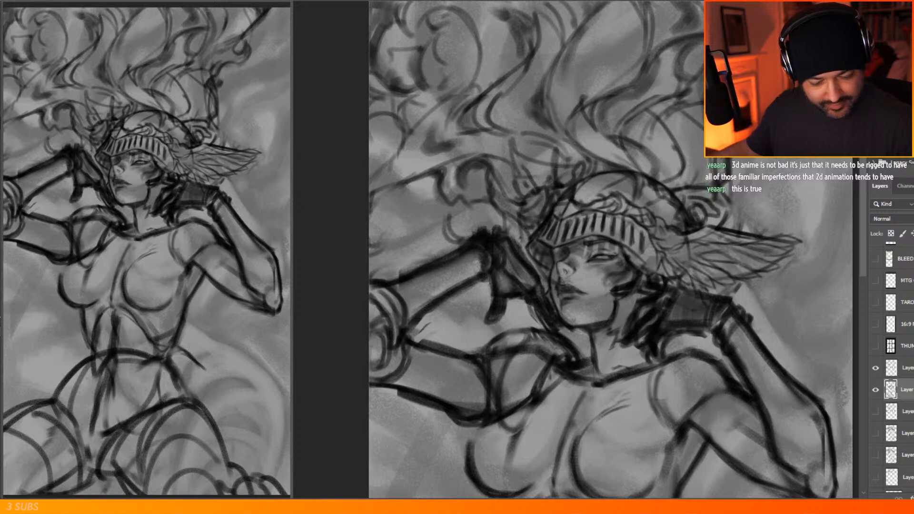
key(ctrl+alt+shift+n)
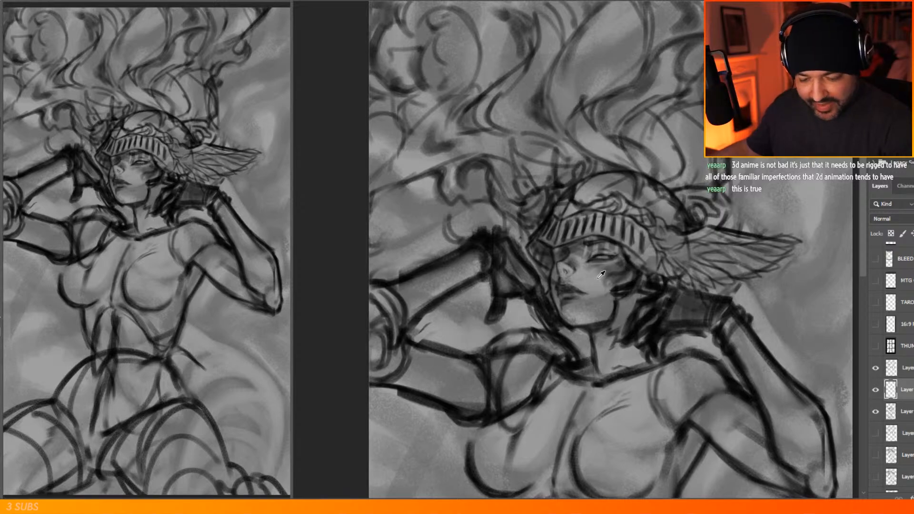
right_click(593, 184)
click(671, 64)
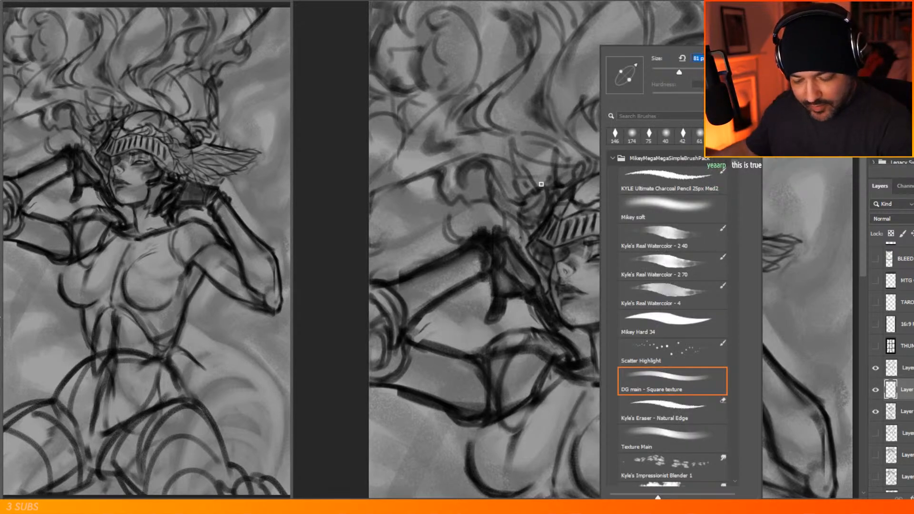
click(530, 203)
drag(526, 207, 533, 198)
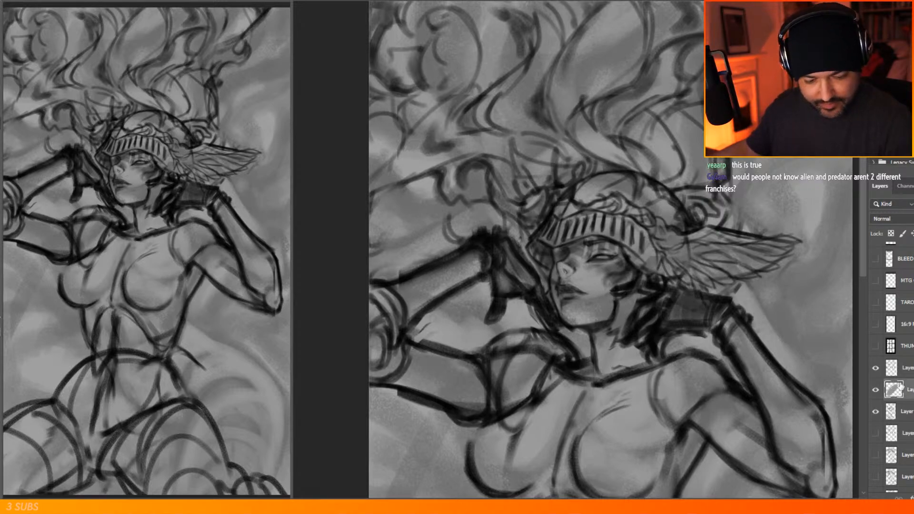
key(ctrl+bracketright)
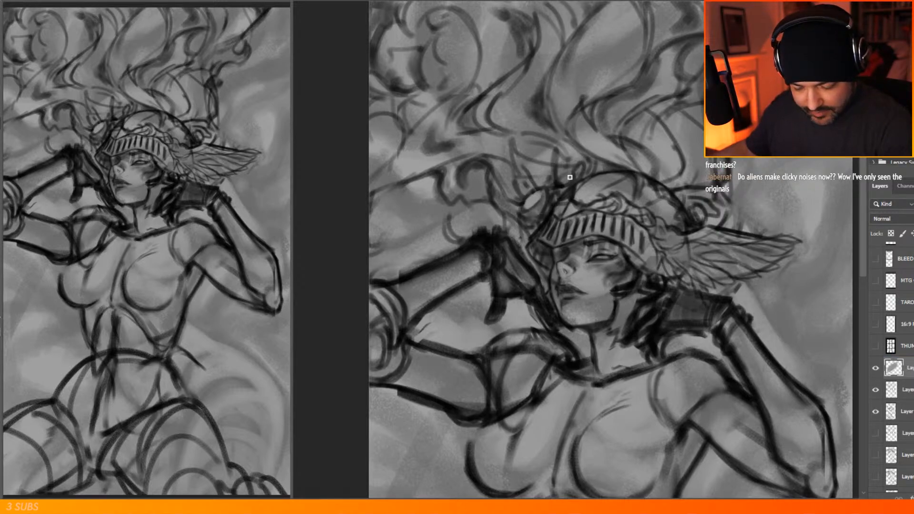
Step: Paint light highlights on the round ornament above the wing and on the spiky ornaments at the helmet's front
drag(692, 202, 700, 202)
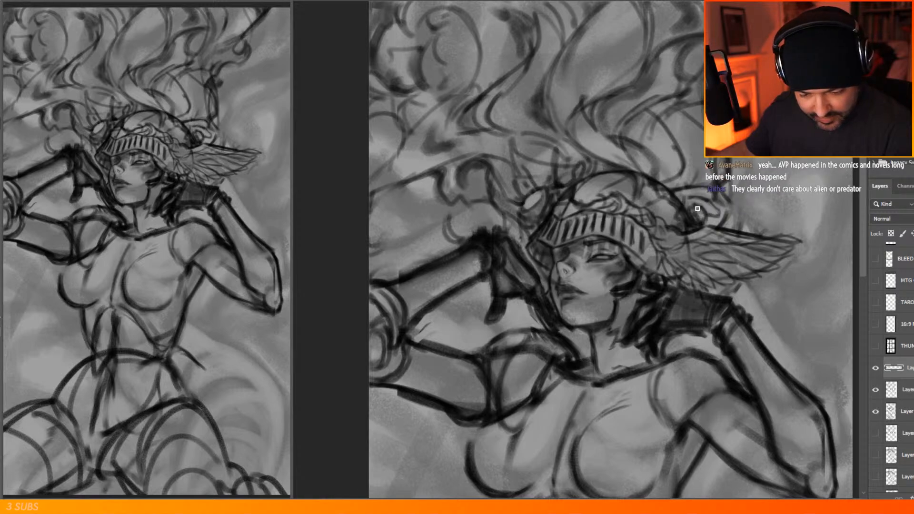
drag(693, 229, 687, 204)
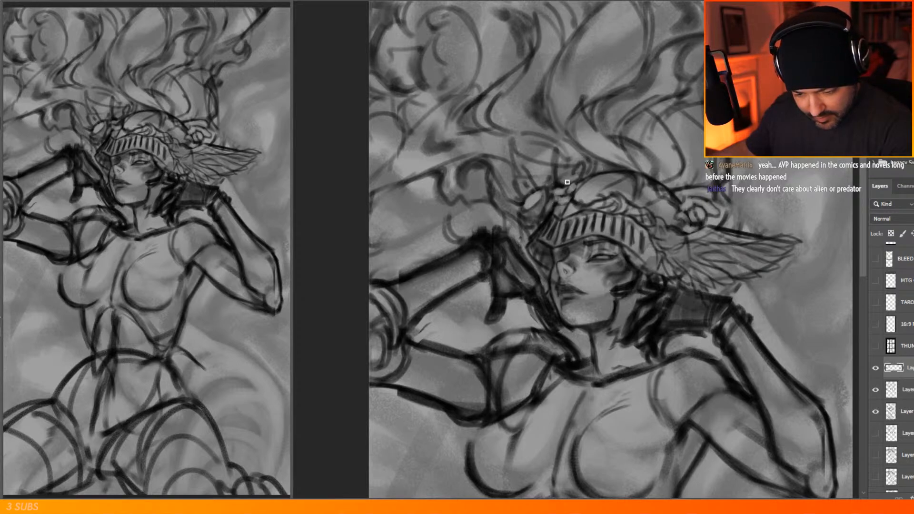
drag(585, 164, 579, 174)
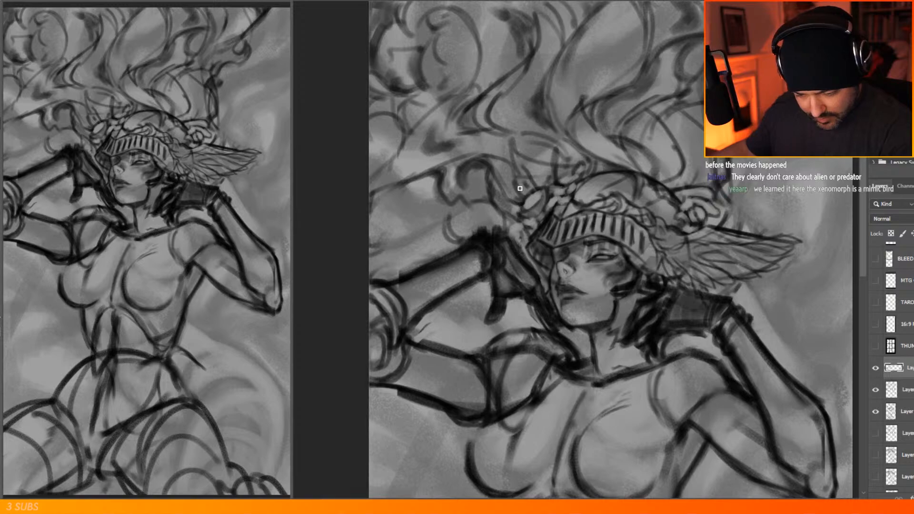
drag(531, 187, 513, 147)
drag(516, 202, 495, 171)
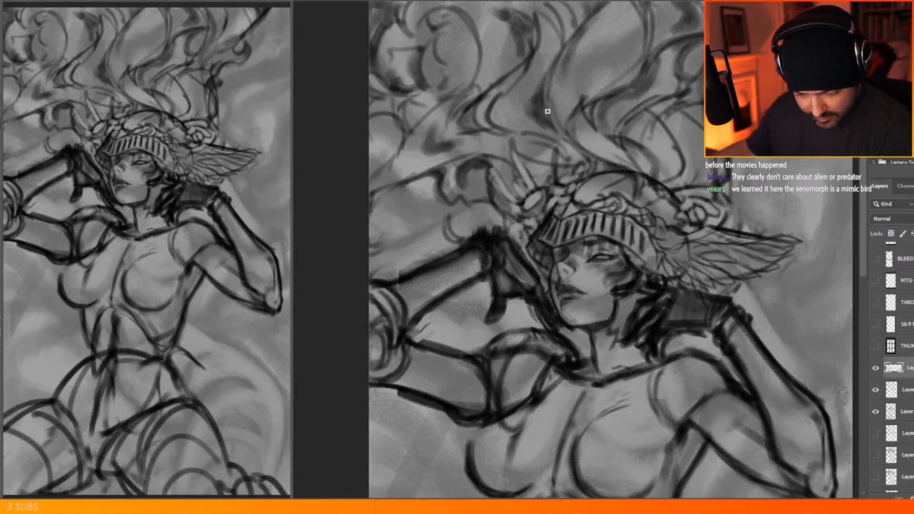
drag(555, 174, 554, 150)
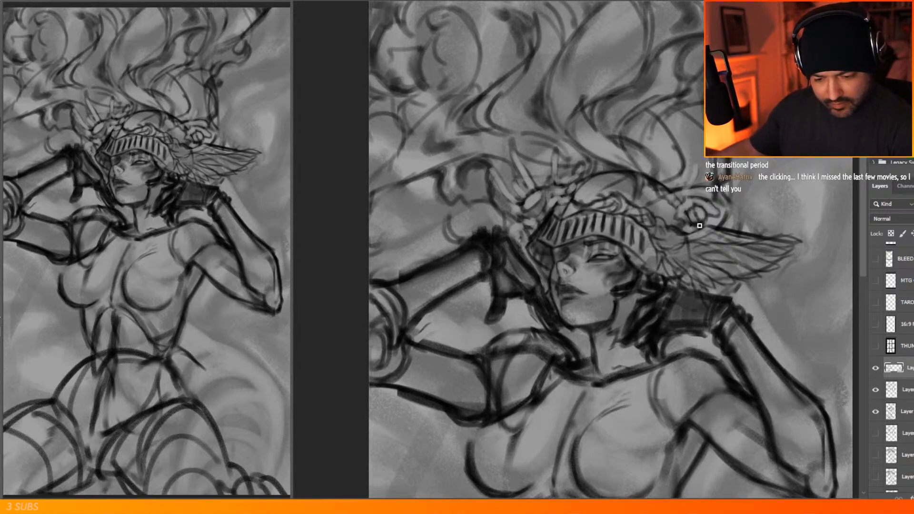
Step: Paint light ornamental shapes across the helmet's crown and around the round ornament near the wing
drag(631, 167, 641, 192)
mouse_move(649, 177)
mouse_down()
mouse_move(646, 158)
mouse_move(664, 193)
mouse_up()
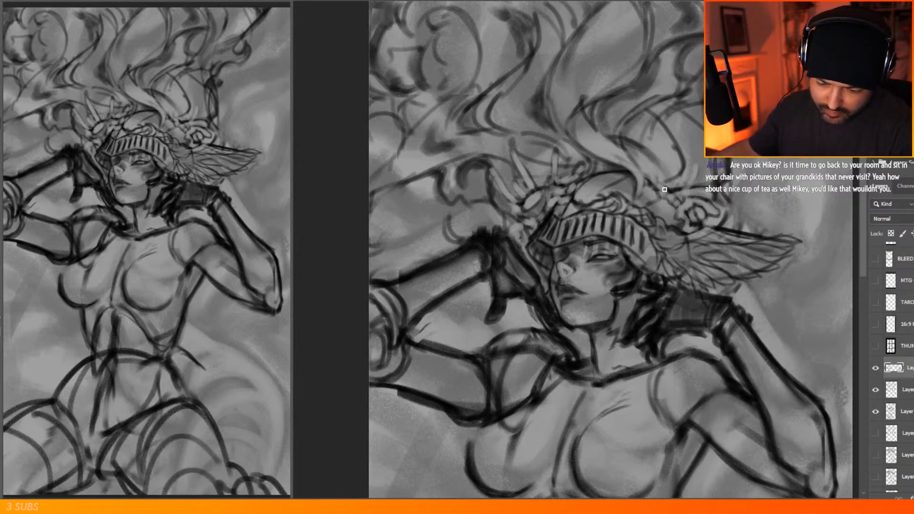
drag(686, 230, 677, 228)
drag(726, 213, 722, 195)
Step: Paint light highlight strokes along the flowing hair strands above the helmet, up to the canvas's top edge
drag(685, 155, 677, 137)
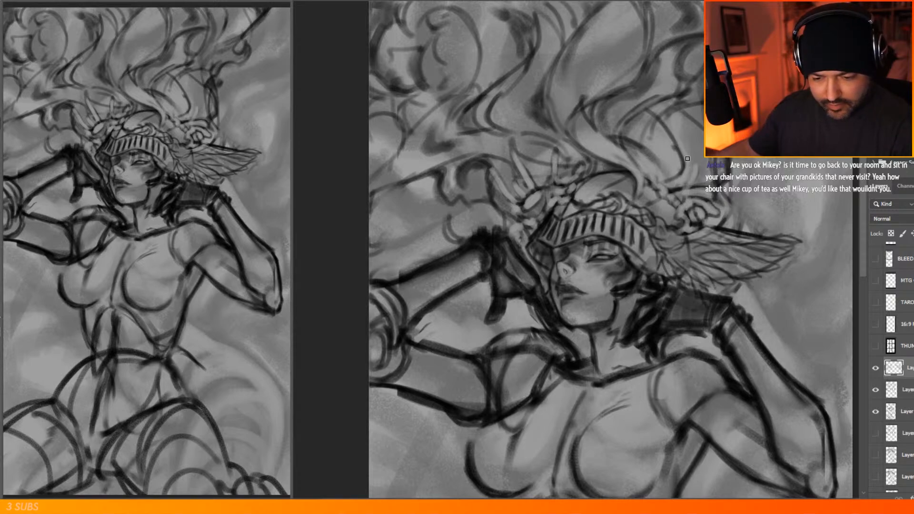
drag(695, 52, 690, 69)
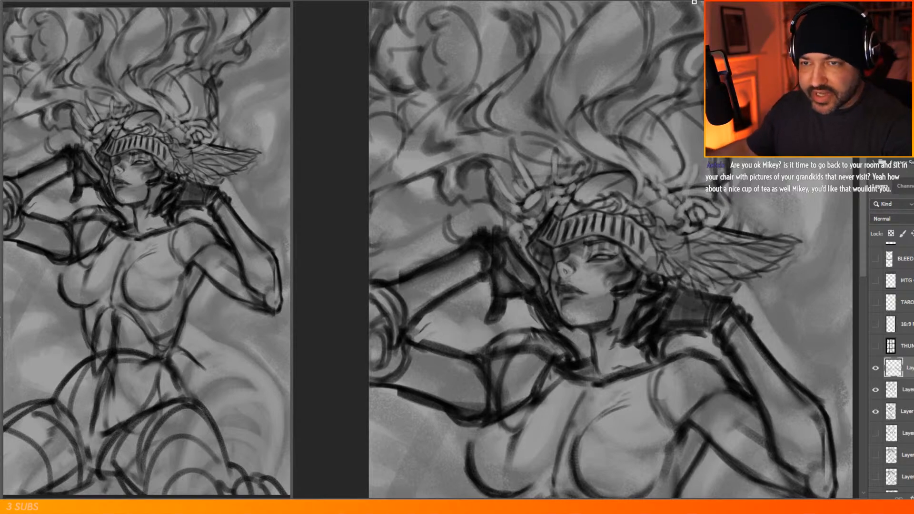
scroll(657, 60, up, 3)
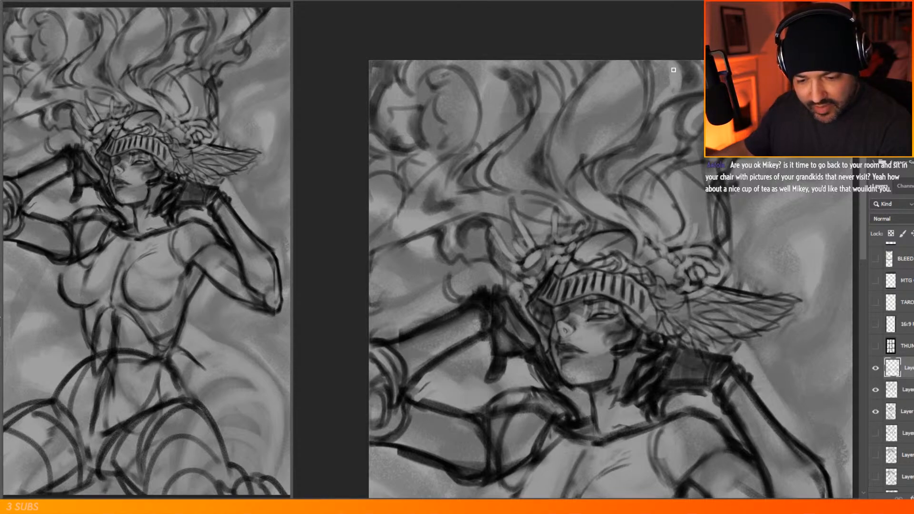
mouse_move(686, 75)
mouse_down()
mouse_move(671, 92)
mouse_move(698, 68)
mouse_up()
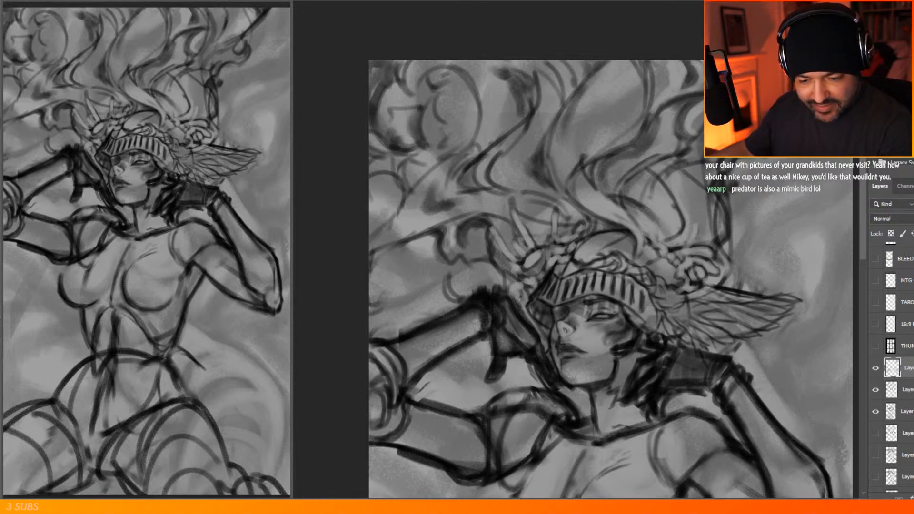
mouse_move(652, 110)
mouse_down()
mouse_move(645, 135)
mouse_move(599, 176)
mouse_move(643, 102)
mouse_move(642, 85)
mouse_move(627, 131)
mouse_up()
drag(584, 161, 572, 197)
mouse_move(497, 157)
mouse_down()
mouse_move(530, 112)
mouse_move(519, 58)
mouse_move(534, 99)
mouse_up()
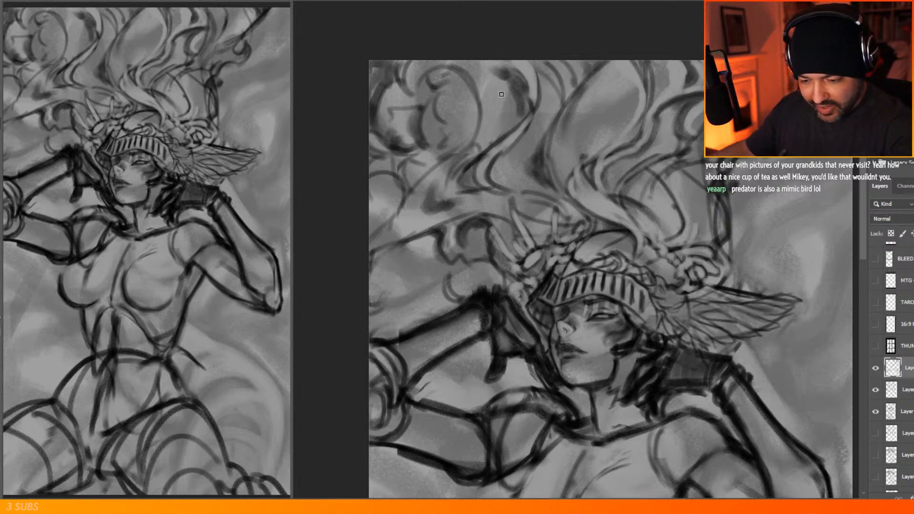
mouse_move(499, 72)
mouse_down()
mouse_move(517, 84)
mouse_move(526, 116)
mouse_up()
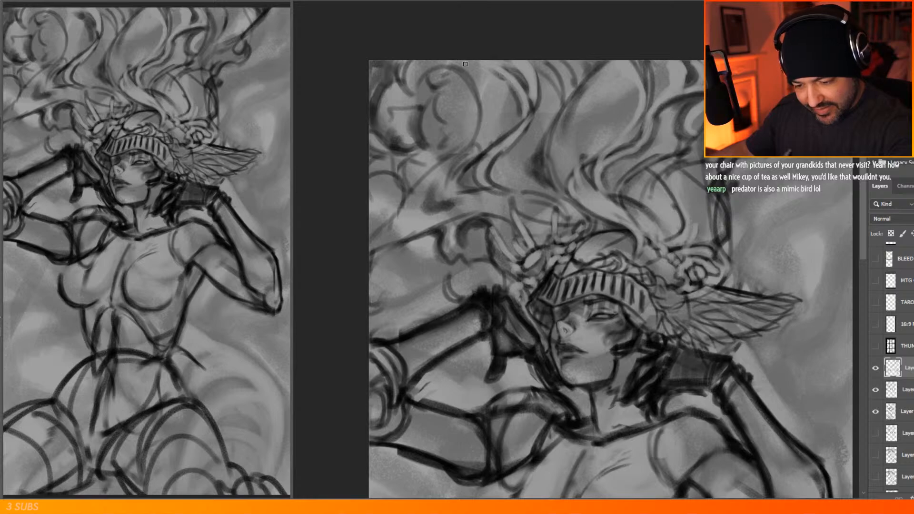
Step: Paint light highlights inside the large hair curl in the upper left and along the strands sweeping down below it
scroll(460, 122, down, 5)
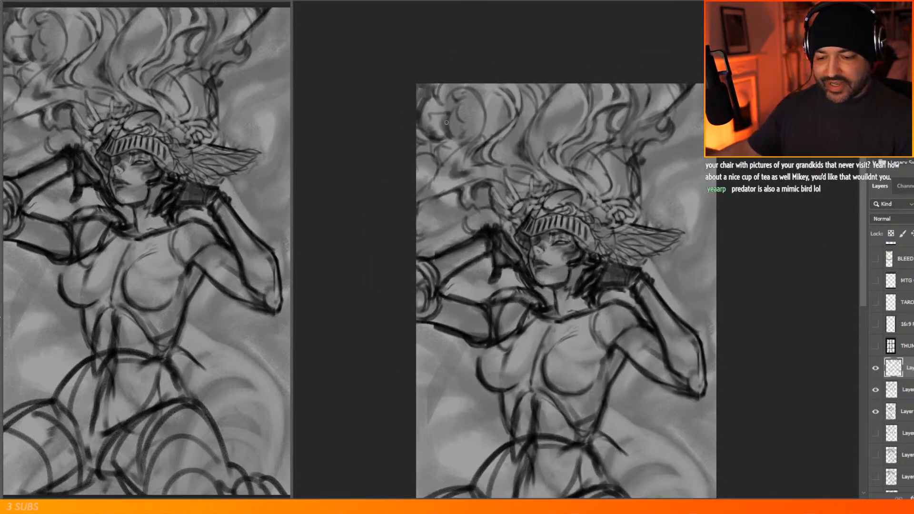
scroll(455, 118, up, 6)
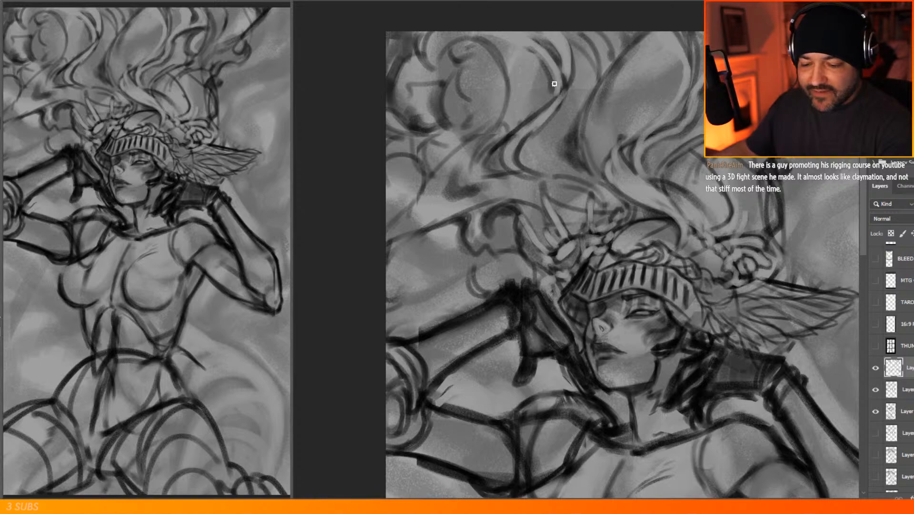
mouse_move(448, 109)
mouse_down()
mouse_move(467, 114)
mouse_move(456, 93)
mouse_move(461, 67)
mouse_move(464, 123)
mouse_move(460, 116)
mouse_move(475, 122)
mouse_move(490, 105)
mouse_move(475, 120)
mouse_up()
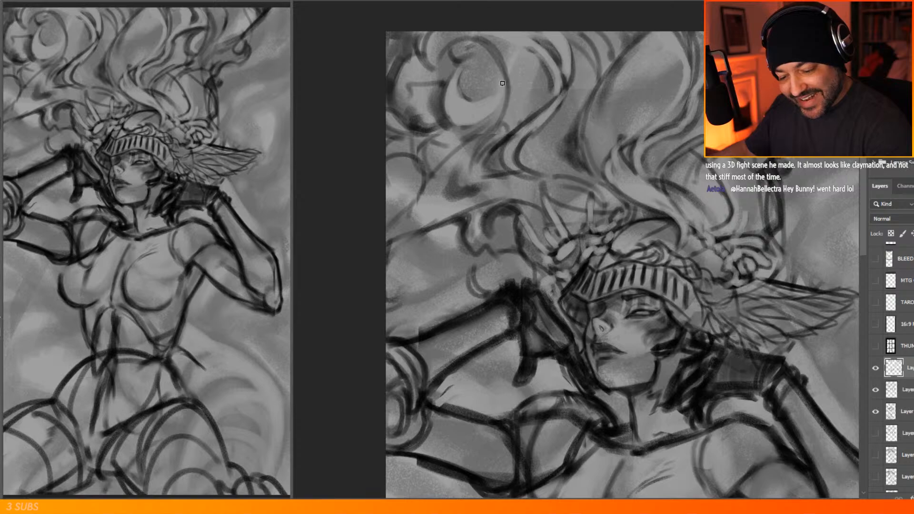
drag(477, 137, 437, 201)
mouse_move(452, 168)
mouse_down()
mouse_move(431, 200)
mouse_move(394, 226)
mouse_up()
mouse_move(414, 196)
mouse_down()
mouse_move(419, 227)
mouse_move(405, 211)
mouse_move(388, 228)
mouse_move(393, 237)
mouse_move(467, 204)
mouse_move(389, 229)
mouse_move(439, 224)
mouse_up()
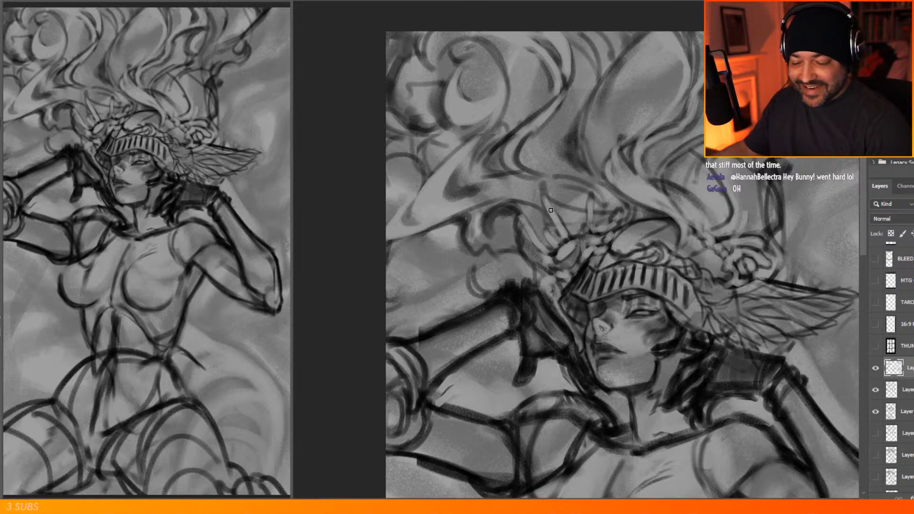
Step: Paint light strokes along the hair strands sweeping above the helmet and around the large hair curl's outer edge and top
mouse_move(465, 207)
mouse_down()
mouse_move(503, 181)
mouse_move(475, 196)
mouse_move(529, 178)
mouse_up()
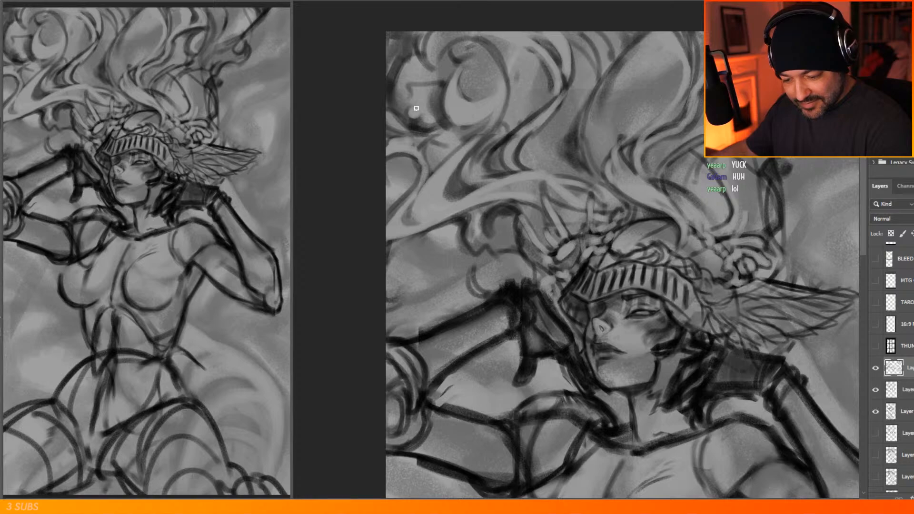
mouse_move(419, 114)
mouse_down()
mouse_move(440, 122)
mouse_move(434, 98)
mouse_move(444, 125)
mouse_up()
mouse_move(447, 80)
mouse_down()
mouse_move(435, 112)
mouse_move(440, 100)
mouse_move(448, 129)
mouse_up()
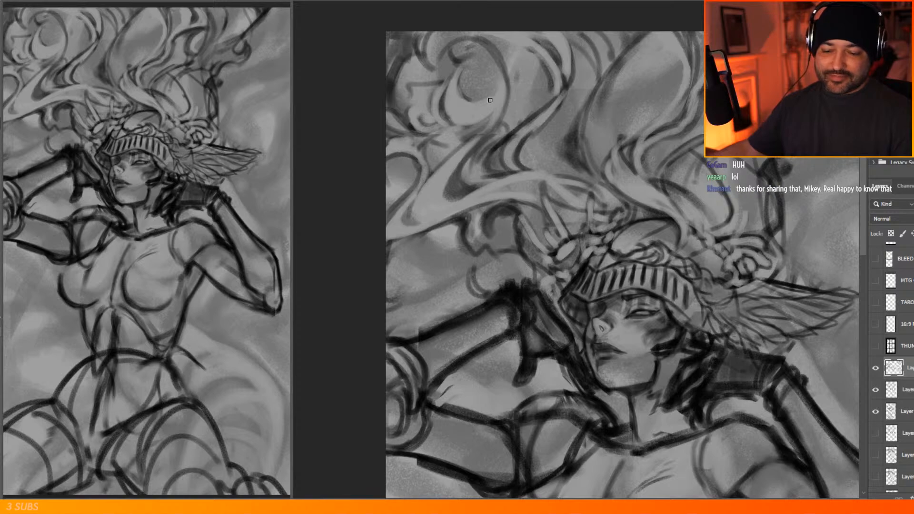
scroll(575, 143, down, 4)
scroll(560, 145, up, 5)
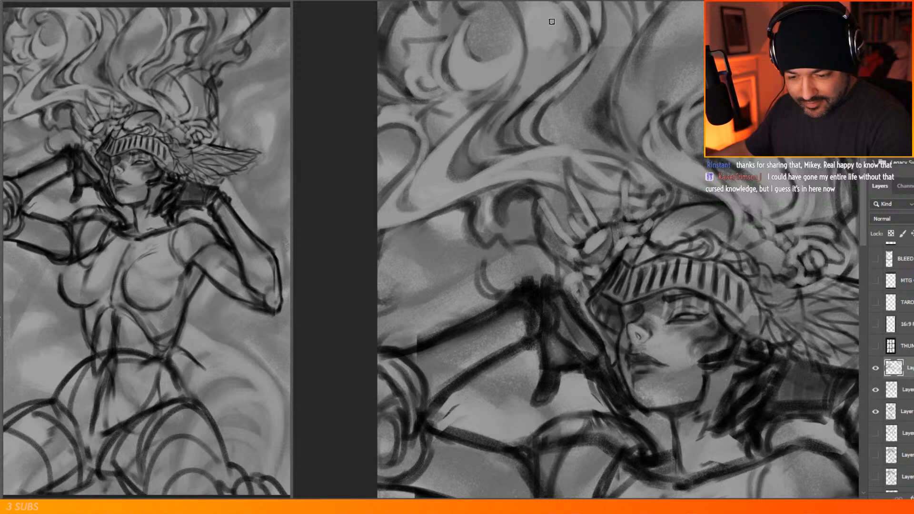
scroll(526, 58, up, 2)
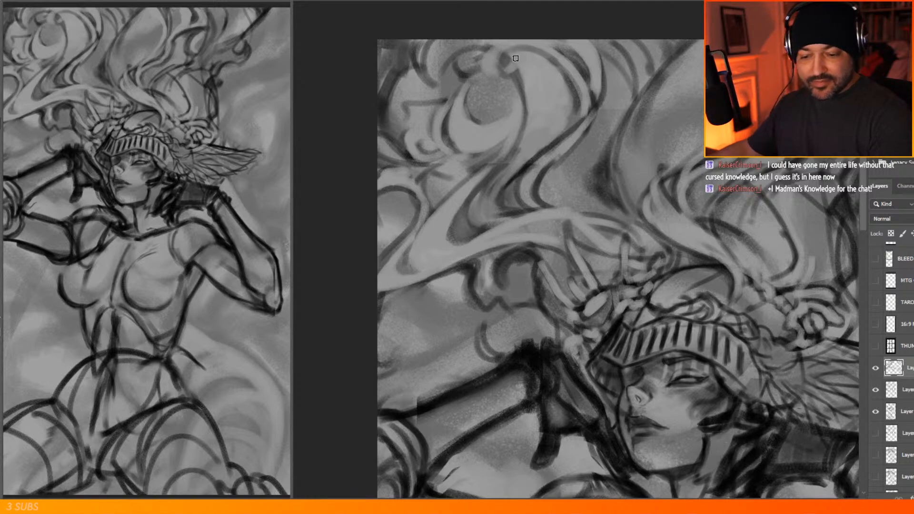
scroll(583, 143, down, 5)
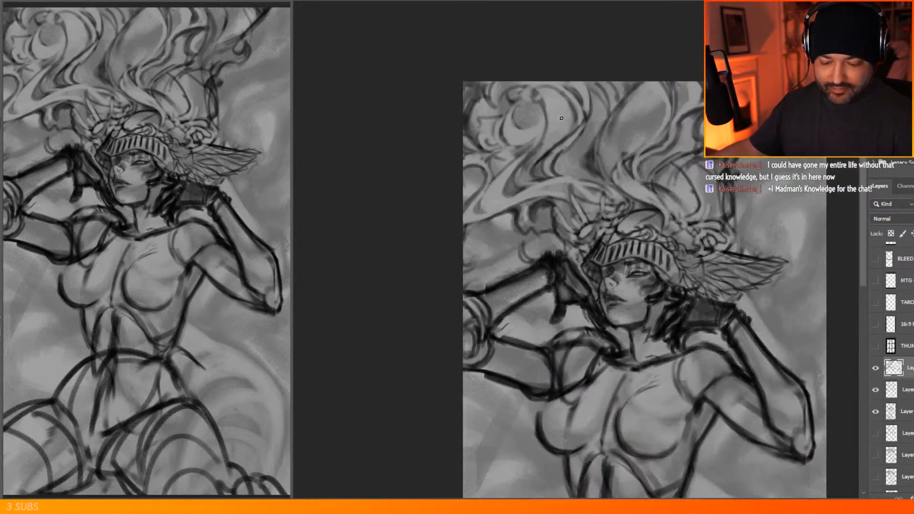
scroll(681, 244, up, 3)
scroll(681, 246, up, 2)
scroll(597, 262, up, 2)
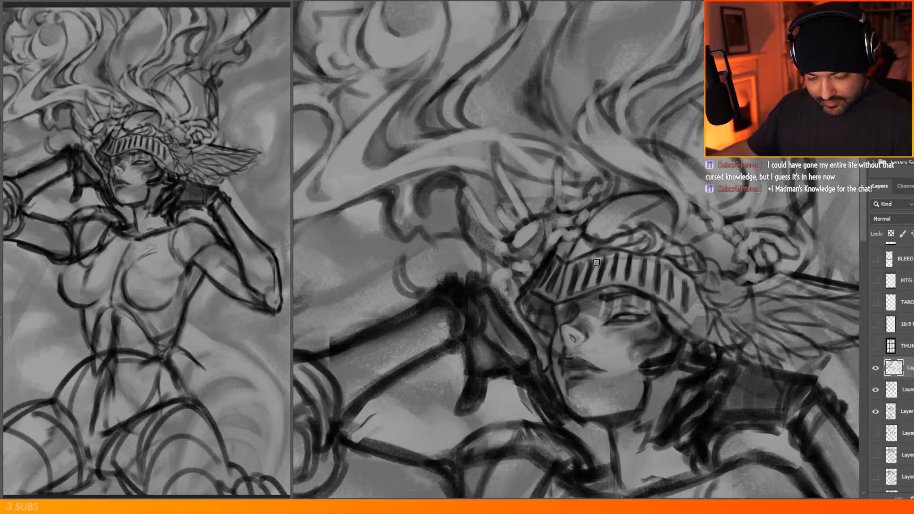
right_click(629, 267)
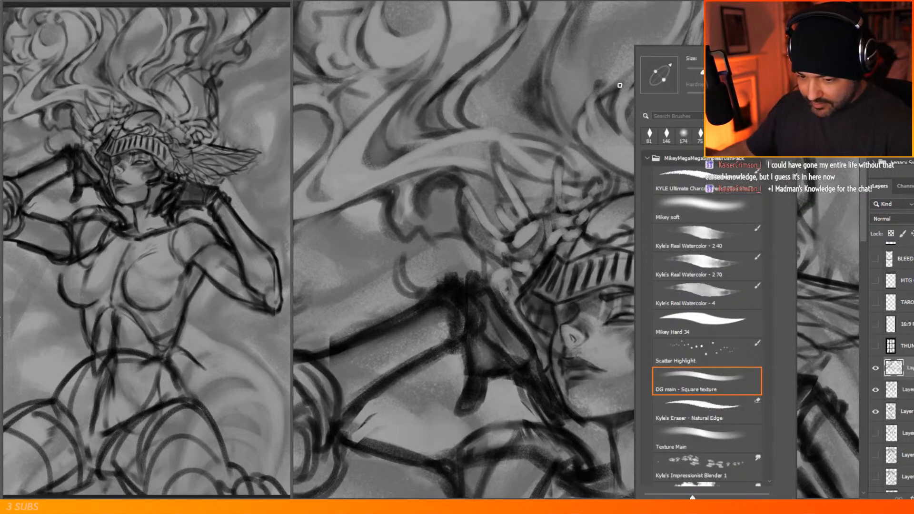
click(604, 57)
scroll(620, 262, down, 4)
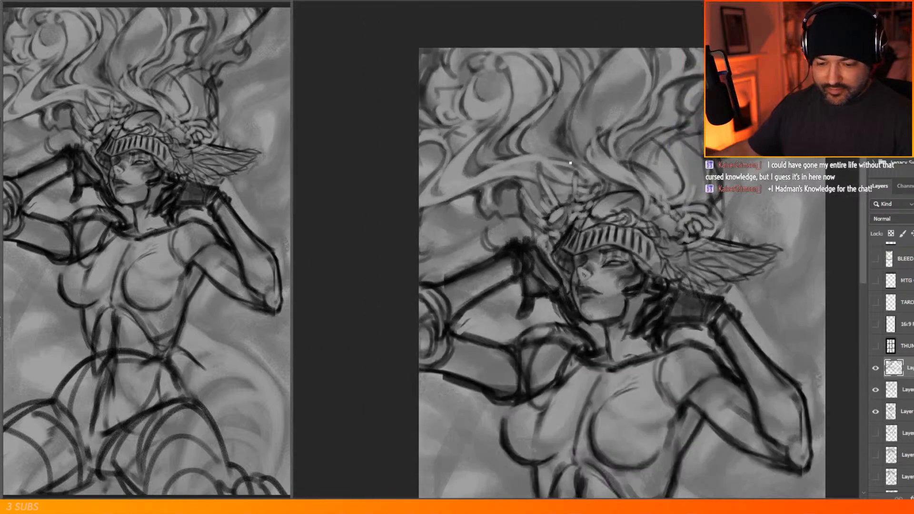
scroll(622, 221, up, 4)
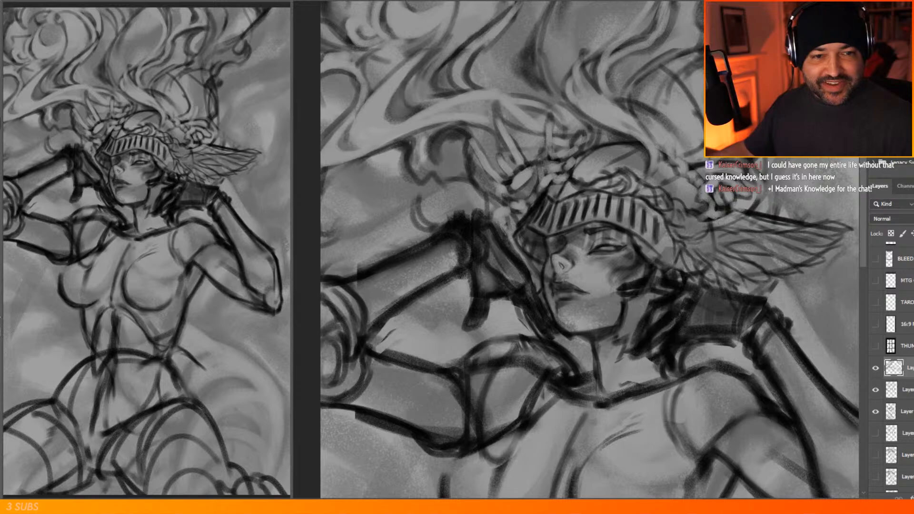
scroll(592, 238, up, 3)
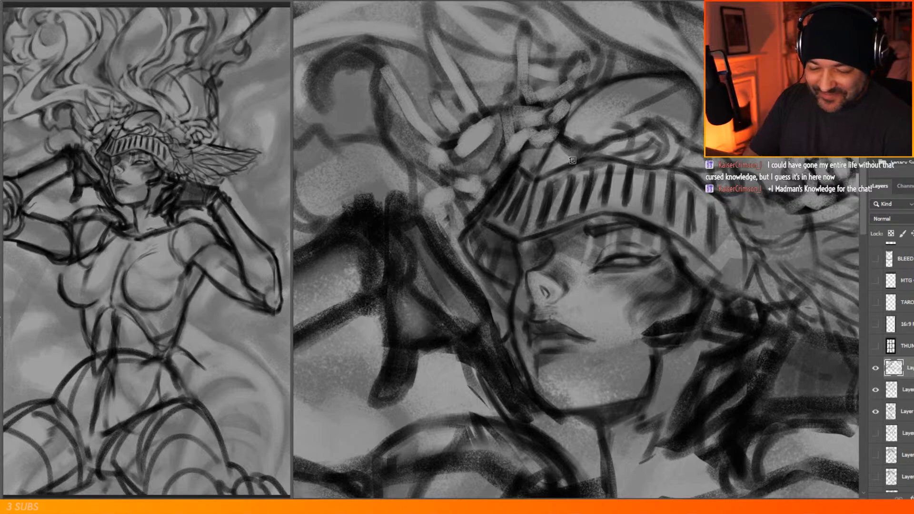
Step: Set the textured square brush to 37 px and paint a light rim along the lower edge of the helmet's visor band
right_click(649, 110)
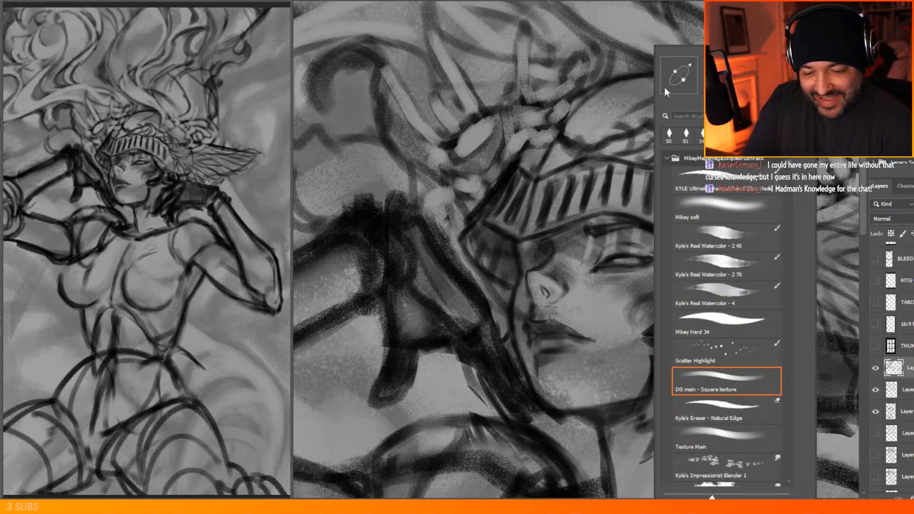
click(607, 108)
right_click(556, 165)
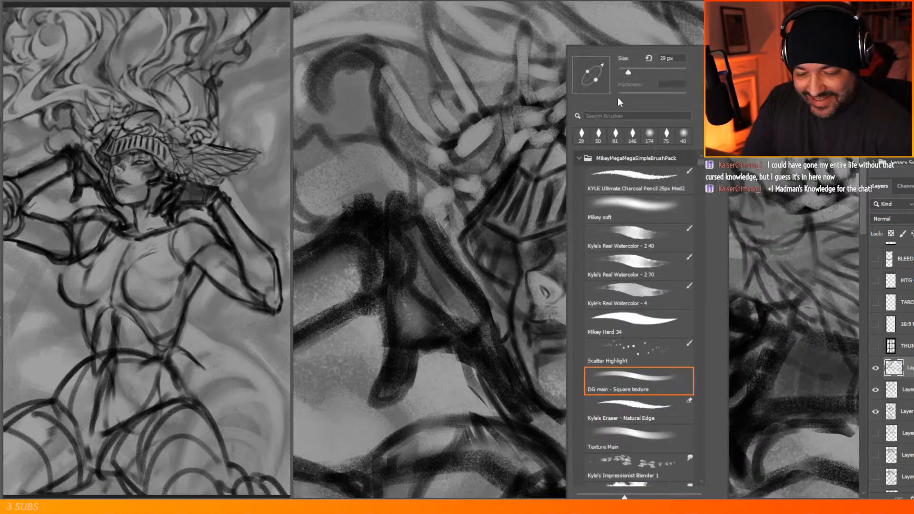
click(636, 70)
click(548, 170)
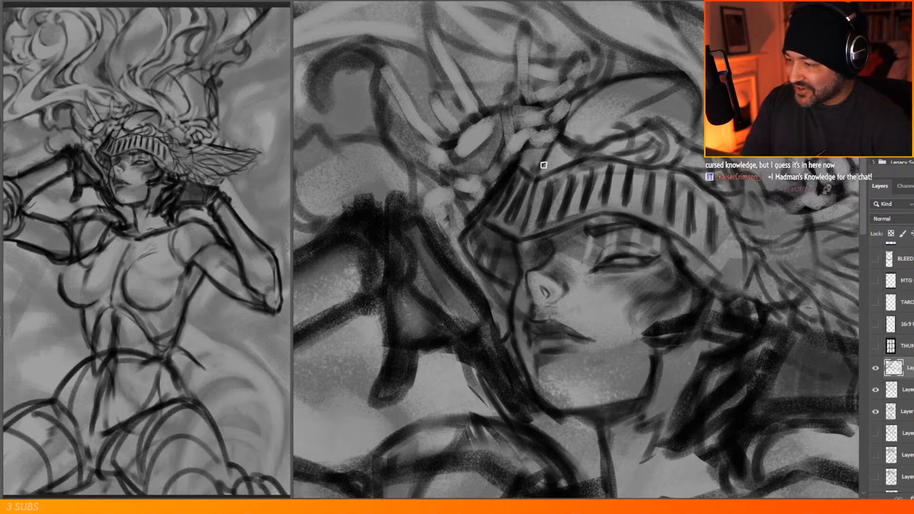
right_click(582, 162)
drag(644, 70, 640, 70)
click(529, 225)
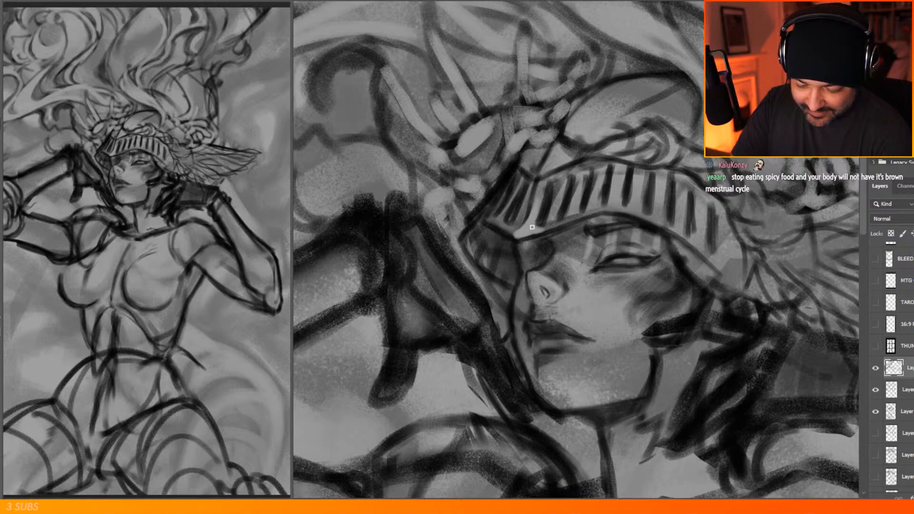
mouse_move(556, 222)
mouse_down()
mouse_move(531, 235)
mouse_move(600, 207)
mouse_move(537, 231)
mouse_move(592, 213)
mouse_up()
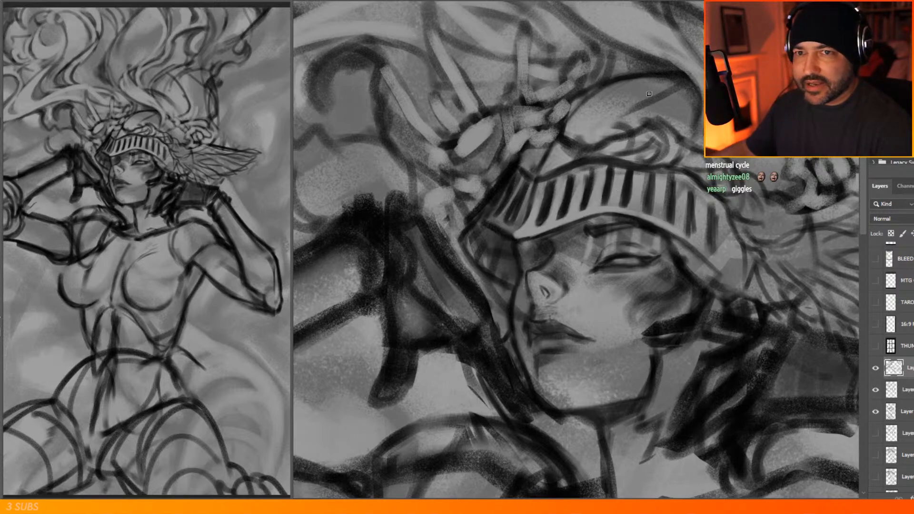
Step: Sample tones from the visor band and repaint the bars between its slots toward the wing side
alt+click(644, 181)
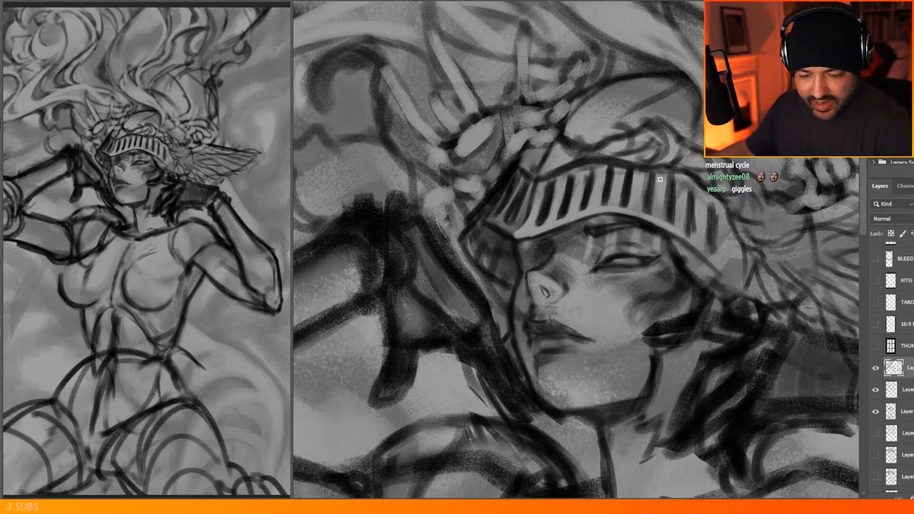
alt+click(693, 206)
drag(690, 194, 688, 233)
drag(694, 199, 693, 232)
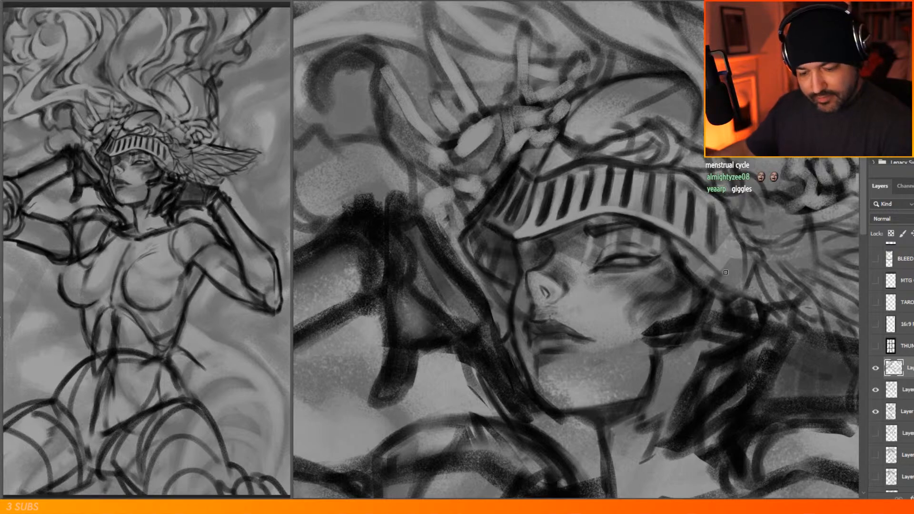
Step: Add a new layer and paint gray strokes on the shadowed helmet side between the visor's front corner and the nose
scroll(612, 71, down, 7)
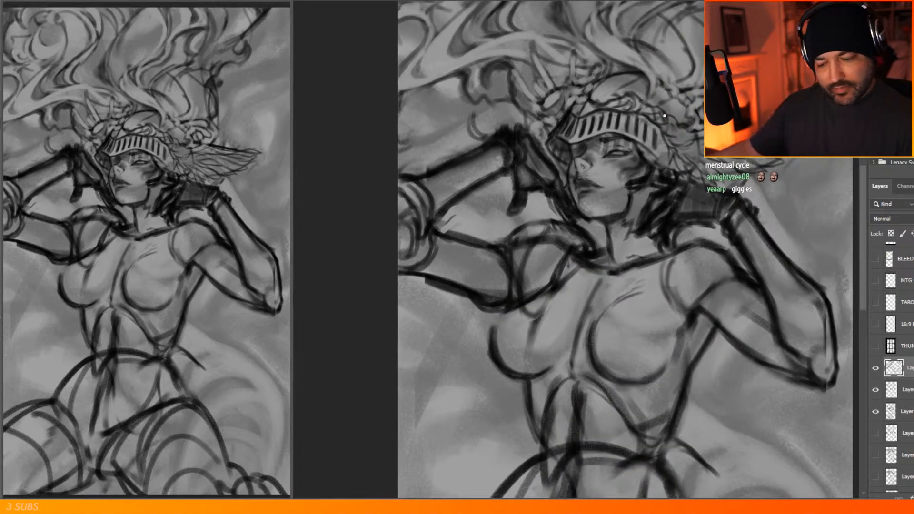
scroll(612, 79, up, 5)
scroll(614, 115, up, 4)
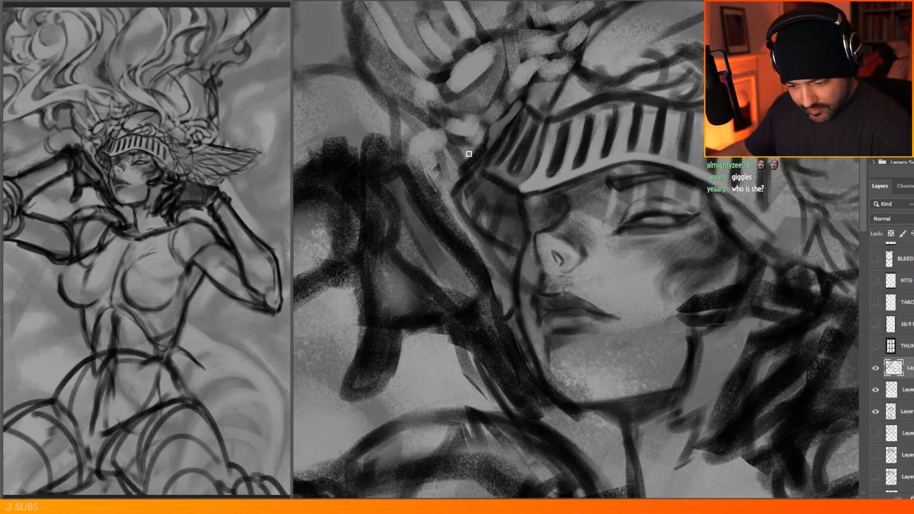
scroll(450, 138, down, 2)
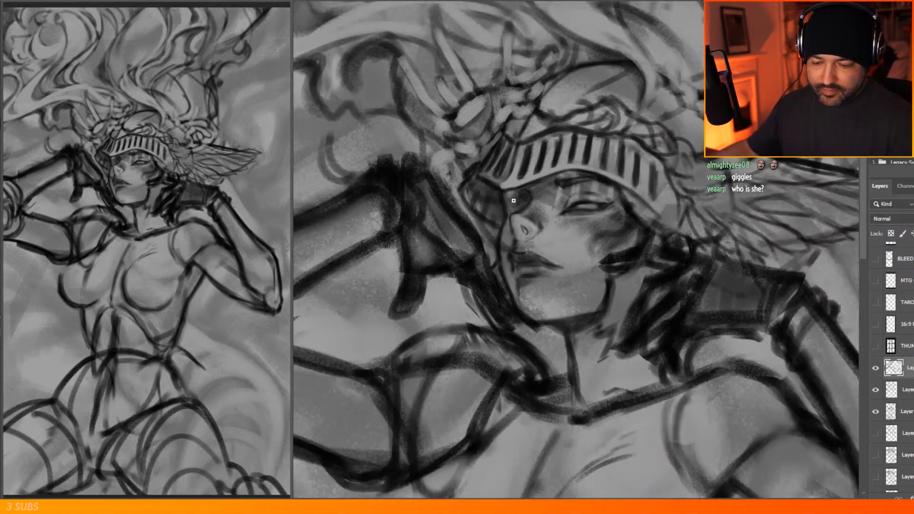
scroll(514, 198, down, 3)
scroll(520, 166, up, 4)
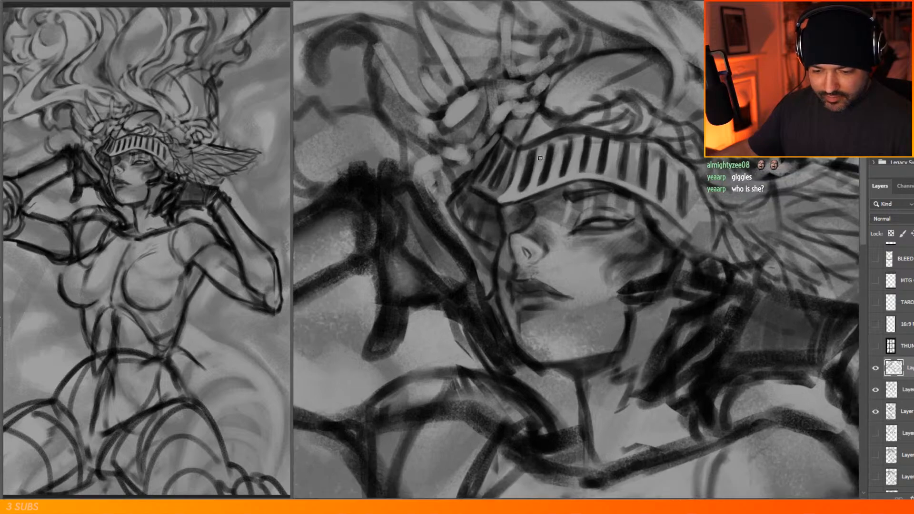
scroll(548, 153, up, 2)
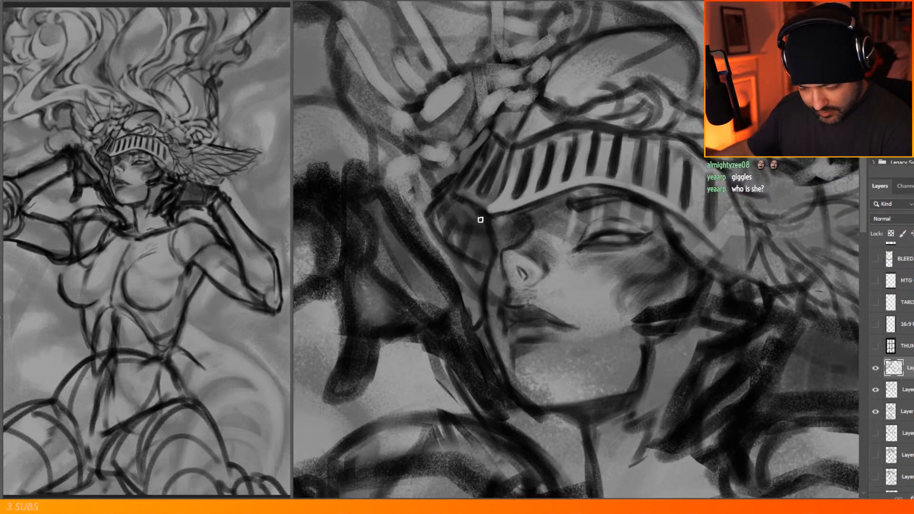
key(ctrl+alt+shift+n)
mouse_move(483, 216)
mouse_down()
mouse_move(515, 245)
mouse_move(466, 205)
mouse_up()
drag(492, 245, 496, 254)
mouse_move(459, 218)
mouse_down()
mouse_move(496, 257)
mouse_move(491, 266)
mouse_up()
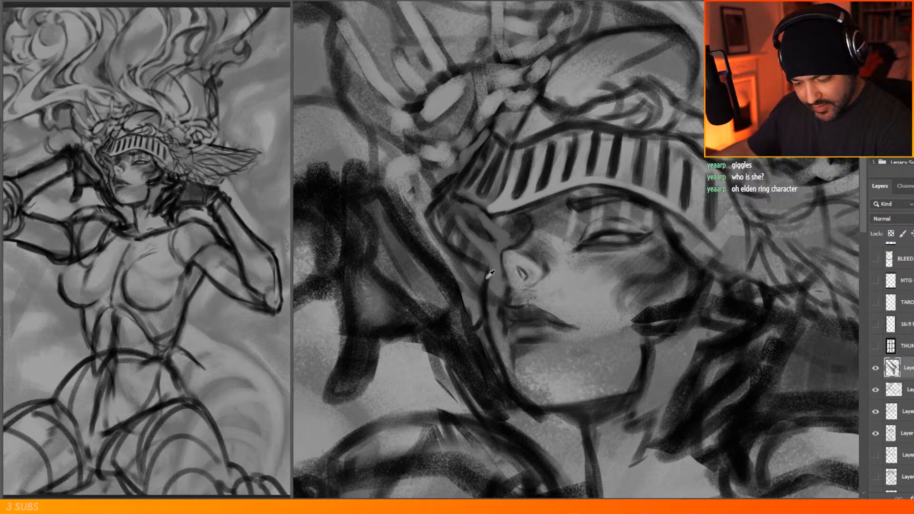
drag(485, 261, 459, 230)
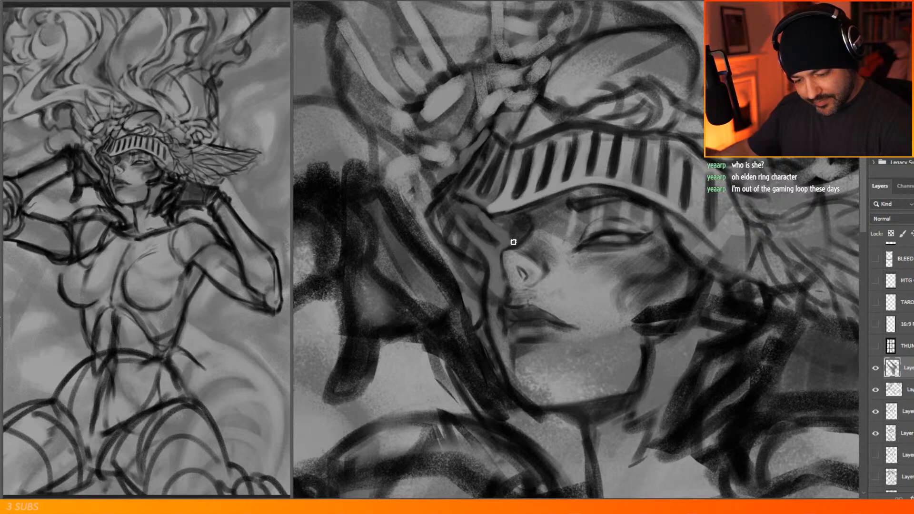
Step: Enlarge the brush, sample the dark tone beside the nose bridge and shade the face's far edge from the visor down to the chin
right_click(525, 212)
right_click(541, 138)
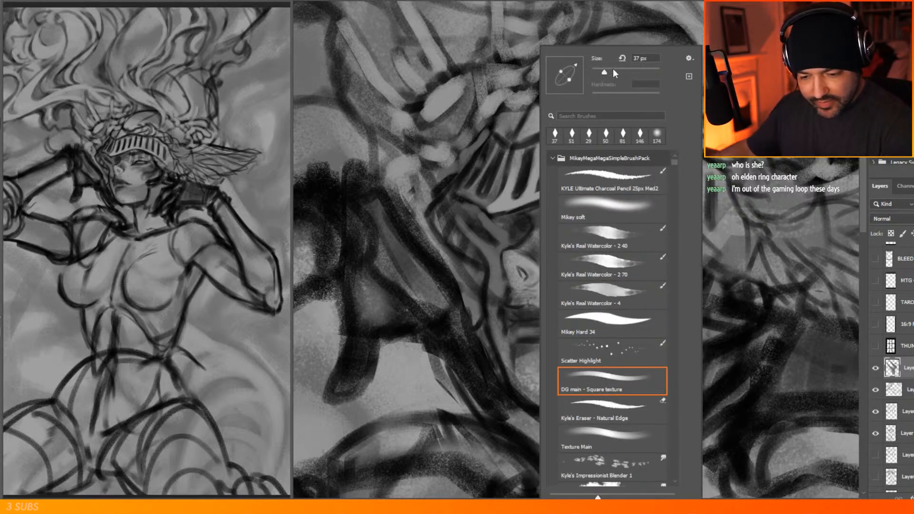
alt+click(509, 223)
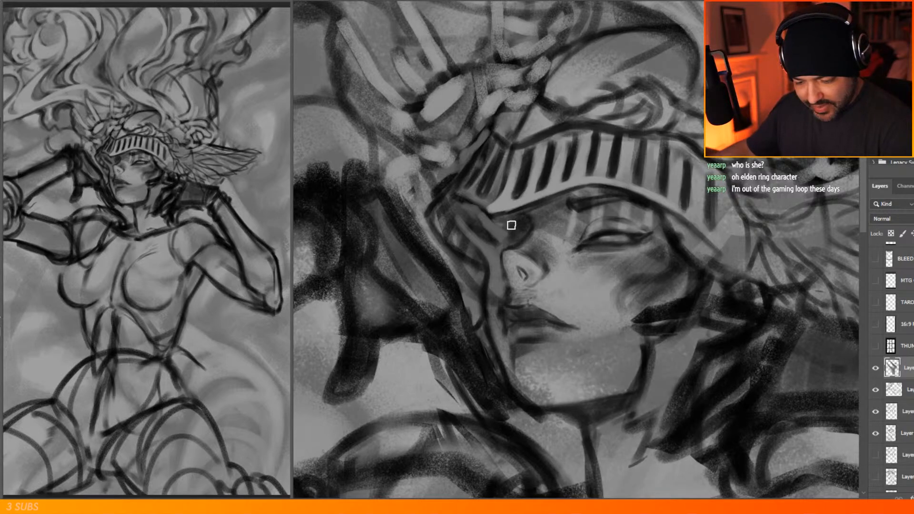
mouse_move(509, 226)
mouse_down()
mouse_move(519, 196)
mouse_move(512, 237)
mouse_move(498, 231)
mouse_move(502, 285)
mouse_move(493, 256)
mouse_up()
mouse_move(461, 221)
mouse_down()
mouse_move(499, 282)
mouse_move(518, 395)
mouse_up()
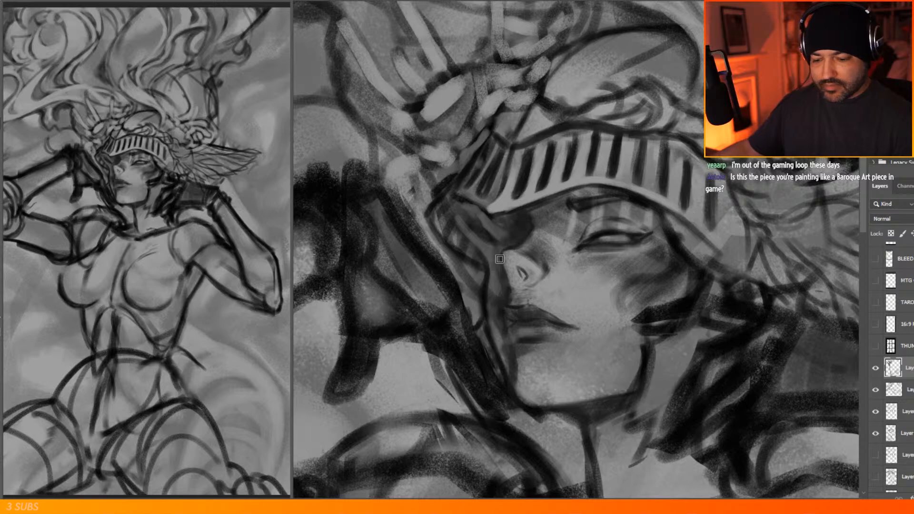
Step: Adjust the brush size and paint darker accents around the ornaments at the helmet's front edge
scroll(517, 217, down, 5)
scroll(520, 158, down, 2)
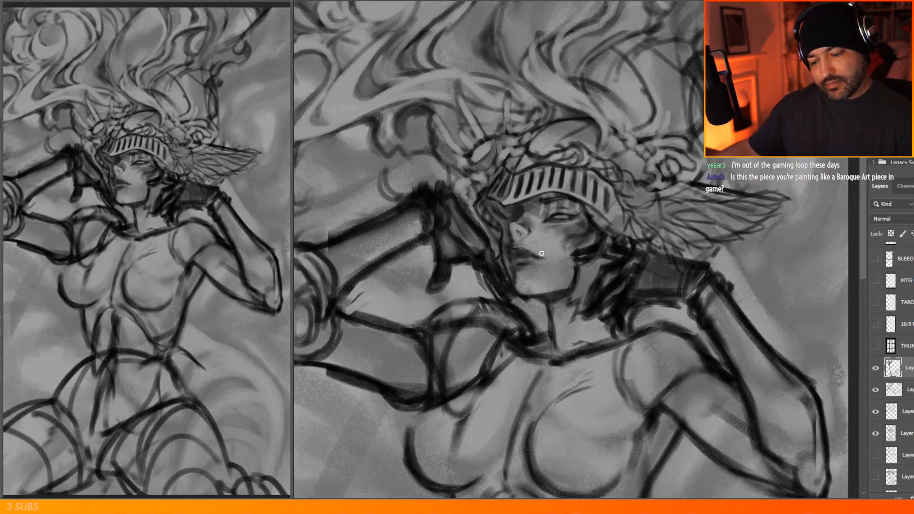
scroll(539, 209, down, 3)
scroll(536, 206, up, 6)
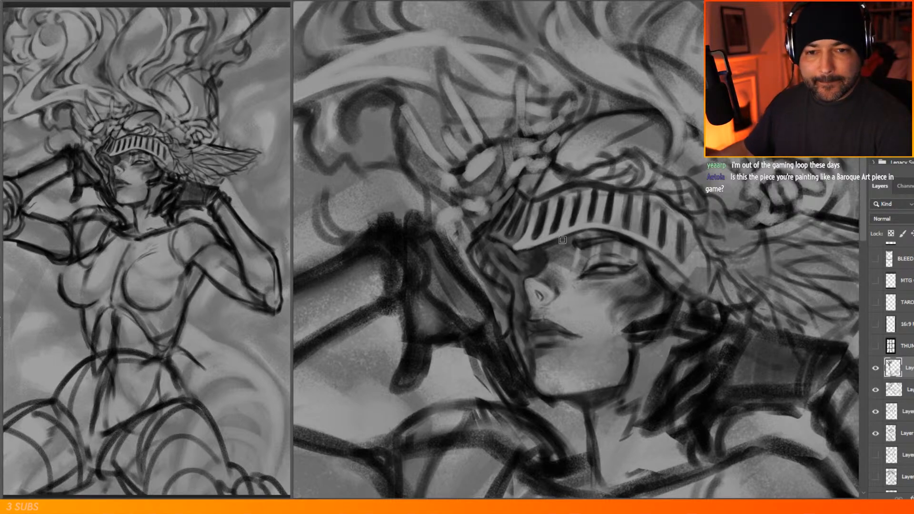
right_click(503, 153)
click(574, 71)
click(489, 179)
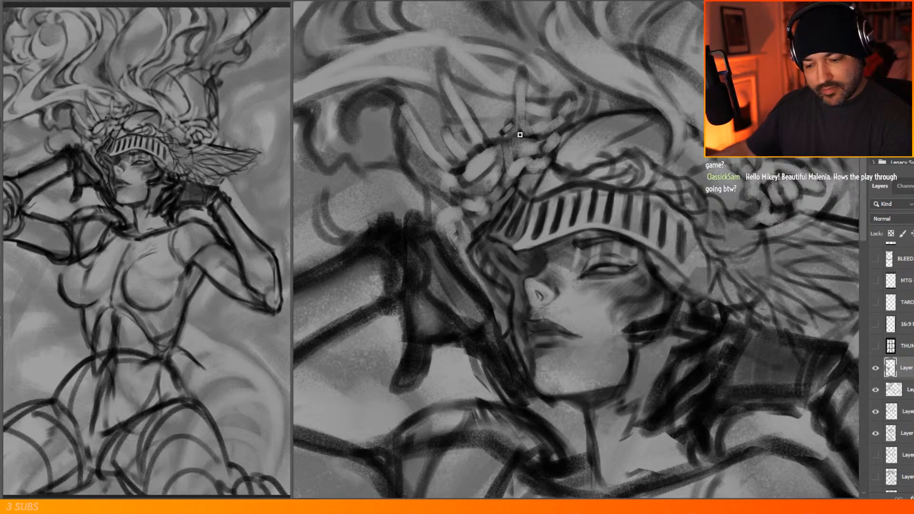
Step: Flip the canvas view horizontally and examine the helmet, face and upper body in mirror image
scroll(550, 141, down, 10)
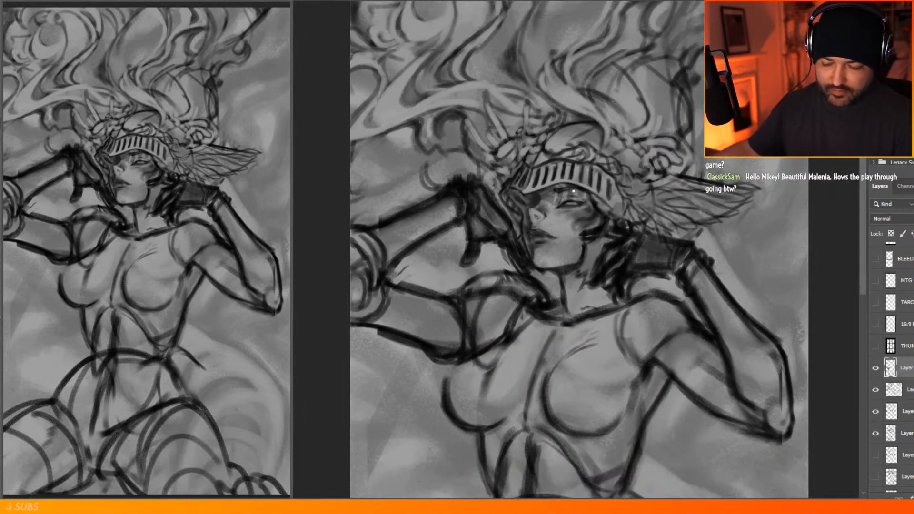
scroll(656, 194, up, 3)
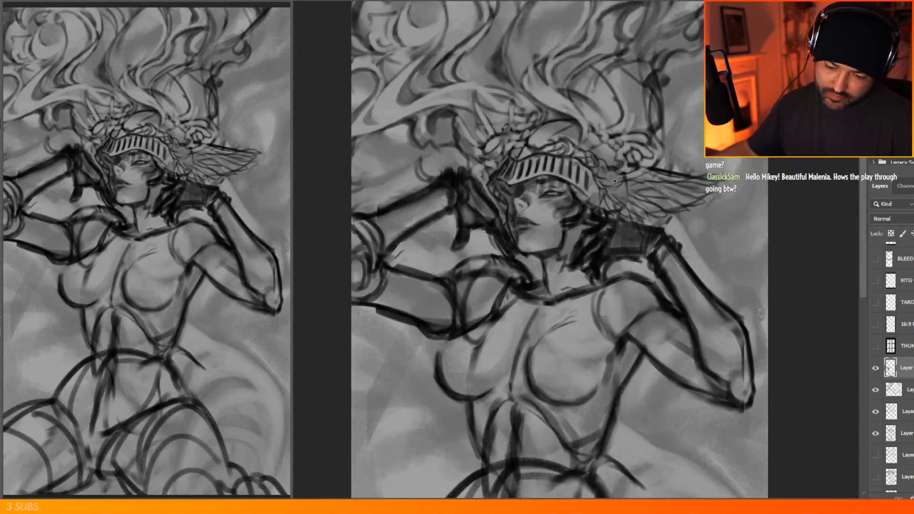
key(ctrl+shift+h)
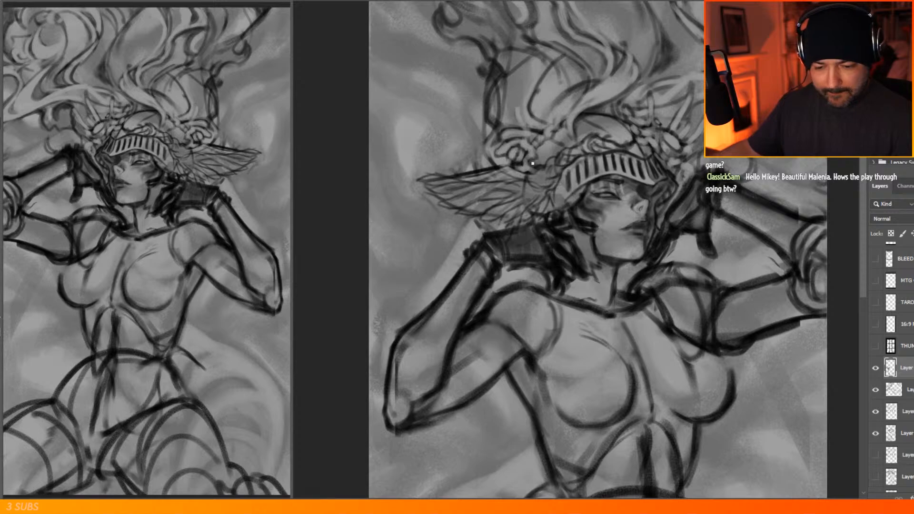
scroll(534, 170, down, 1)
scroll(630, 163, up, 2)
scroll(633, 169, up, 2)
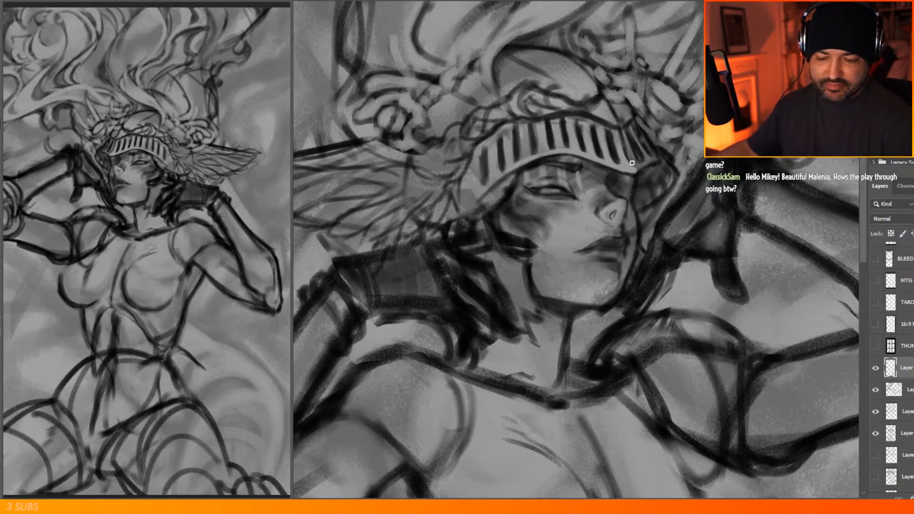
scroll(500, 176, down, 5)
scroll(514, 163, up, 3)
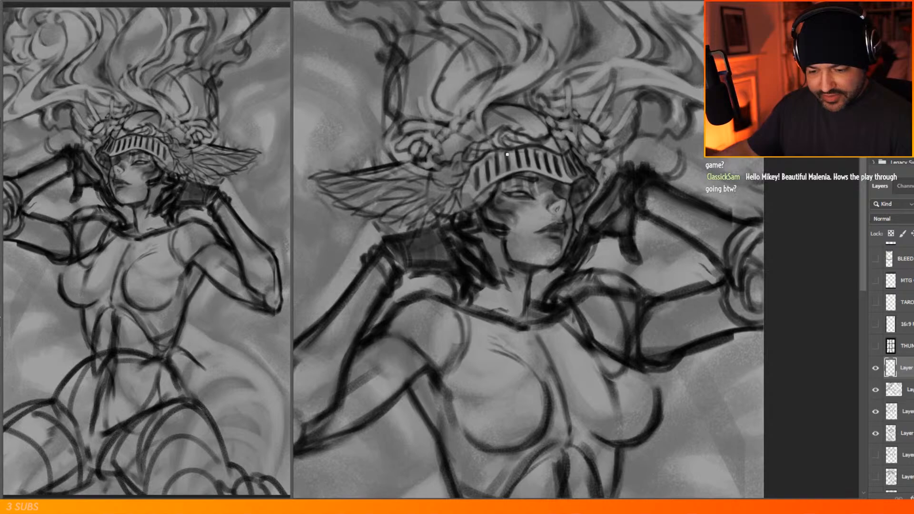
Step: Paint light gray feather strokes across the helmet wing and highlight the braided ornament along the visor's upper edge
scroll(506, 157, up, 1)
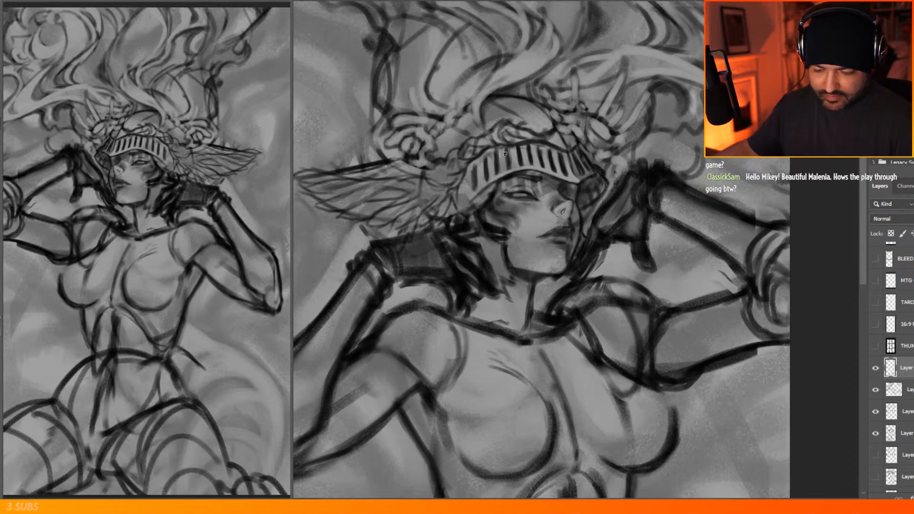
scroll(445, 138, up, 2)
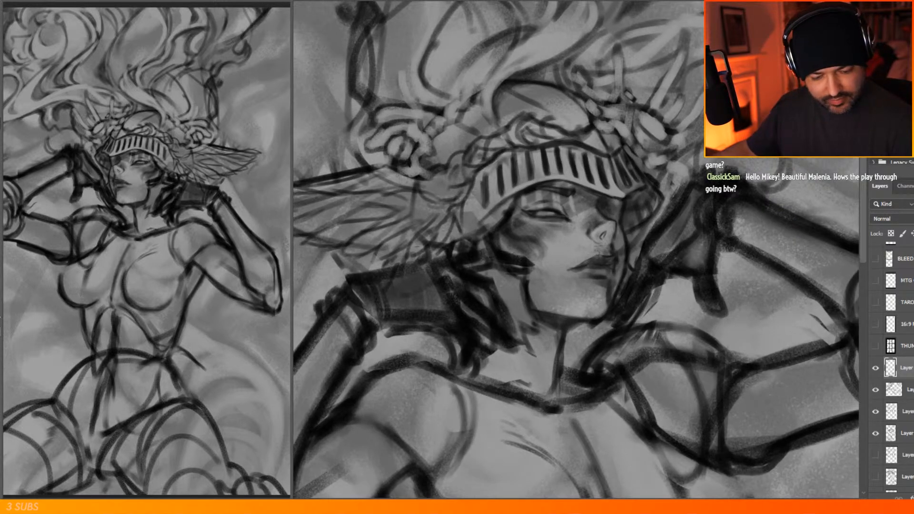
scroll(648, 238, down, 5)
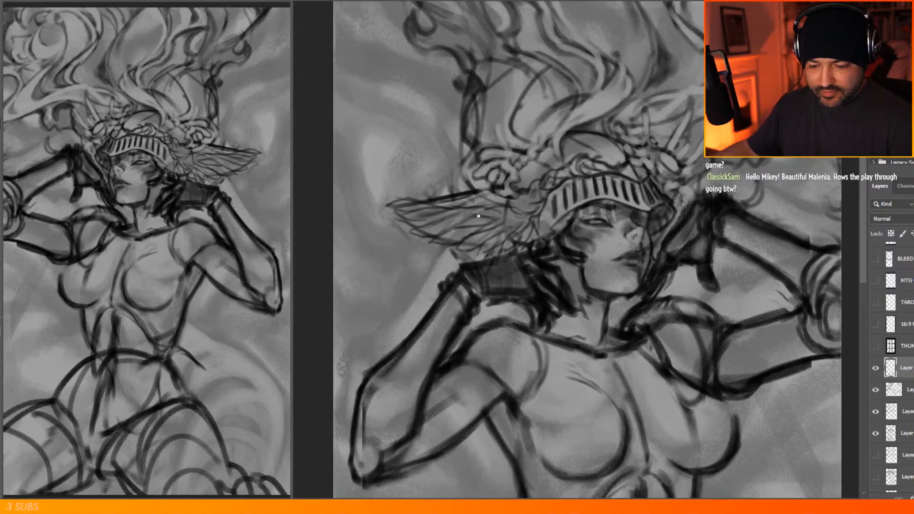
scroll(495, 221, up, 4)
mouse_move(391, 212)
mouse_down()
mouse_move(420, 206)
mouse_move(397, 213)
mouse_move(439, 207)
mouse_move(384, 223)
mouse_move(447, 207)
mouse_up()
drag(393, 235, 459, 211)
mouse_move(427, 242)
mouse_down()
mouse_move(479, 213)
mouse_move(460, 231)
mouse_move(489, 220)
mouse_up()
mouse_move(461, 248)
mouse_down()
mouse_move(502, 223)
mouse_move(480, 257)
mouse_move(518, 231)
mouse_move(495, 219)
mouse_move(494, 165)
mouse_move(475, 195)
mouse_move(481, 208)
mouse_move(549, 238)
mouse_up()
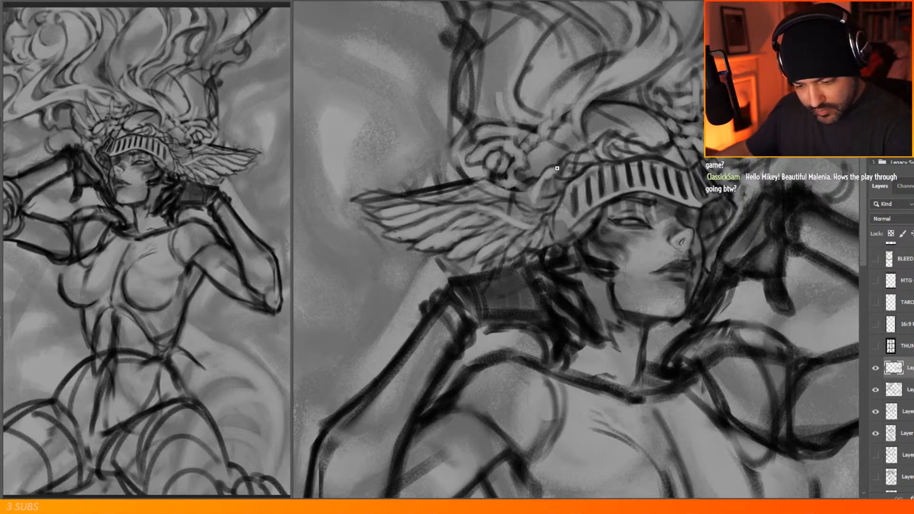
mouse_move(576, 162)
mouse_down()
mouse_move(610, 144)
mouse_move(594, 158)
mouse_move(610, 132)
mouse_move(637, 140)
mouse_up()
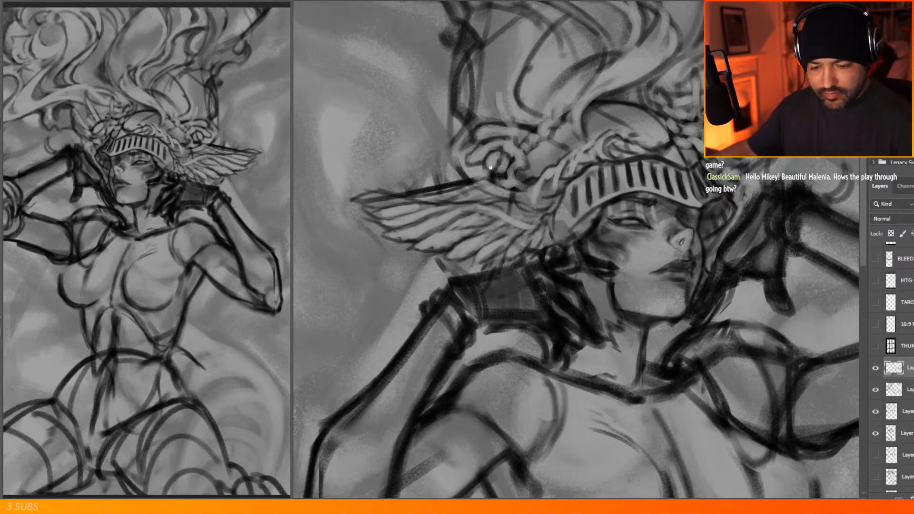
Step: Set the brush size to 124 px and paint over the rough lines at the hair's outer edge above the helmet wing
key(ctrl+0)
scroll(499, 116, up, 4)
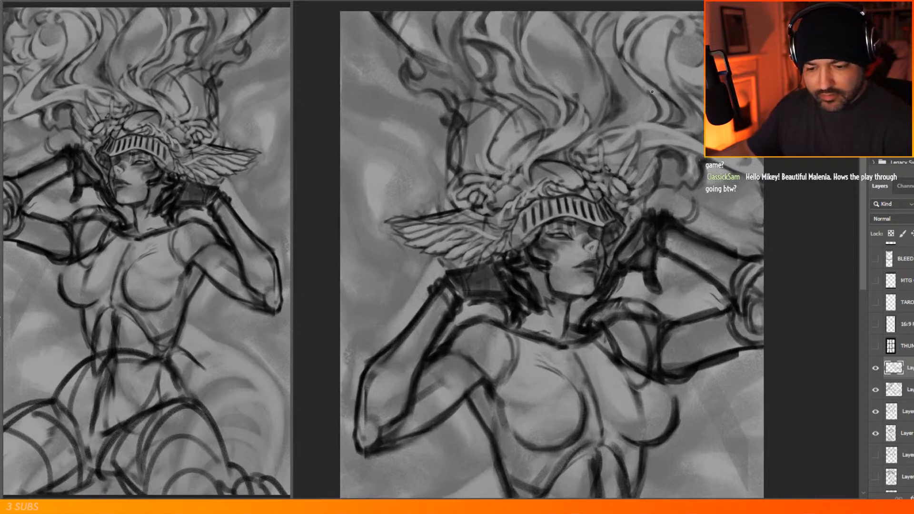
right_click(653, 92)
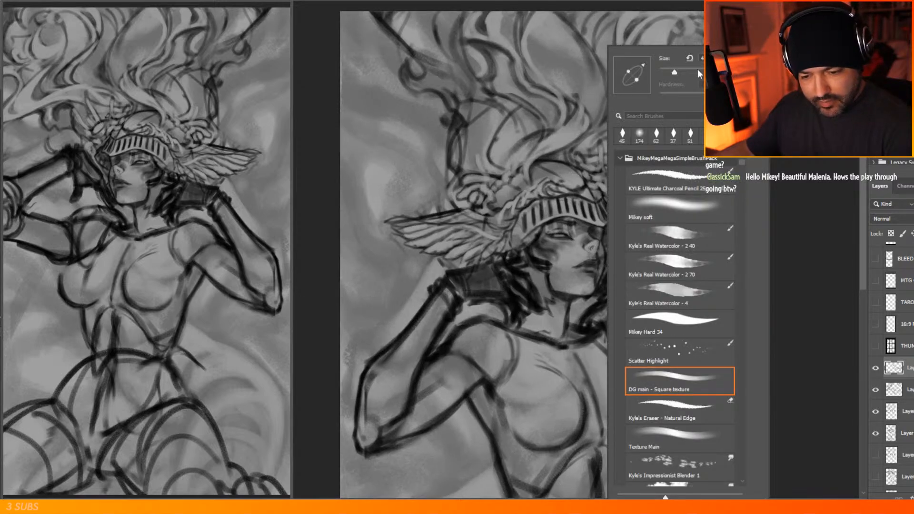
click(599, 64)
mouse_move(415, 37)
mouse_down()
mouse_move(417, 10)
mouse_move(417, 32)
mouse_move(443, 76)
mouse_move(409, 79)
mouse_move(451, 96)
mouse_move(480, 132)
mouse_move(470, 166)
mouse_move(477, 156)
mouse_up()
drag(493, 105, 483, 126)
mouse_move(448, 149)
mouse_down()
mouse_move(456, 125)
mouse_move(460, 165)
mouse_up()
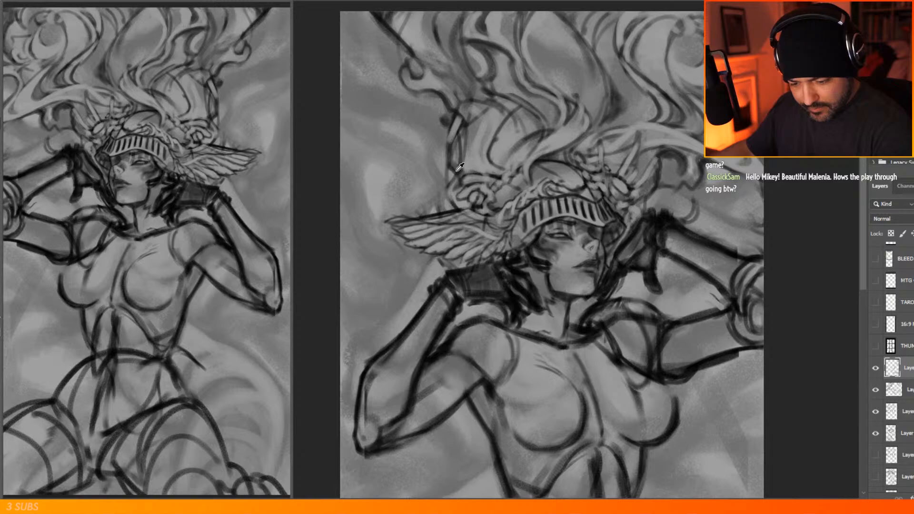
Step: Shade the hair locks rising between the outer strand and the helmet crown with dark and light gray strokes
drag(474, 119, 465, 132)
mouse_move(489, 101)
mouse_down()
mouse_move(468, 142)
mouse_move(478, 102)
mouse_up()
mouse_move(488, 139)
mouse_down()
mouse_move(493, 165)
mouse_move(507, 166)
mouse_move(493, 143)
mouse_move(508, 122)
mouse_up()
mouse_move(503, 173)
mouse_down()
mouse_move(508, 166)
mouse_move(498, 170)
mouse_up()
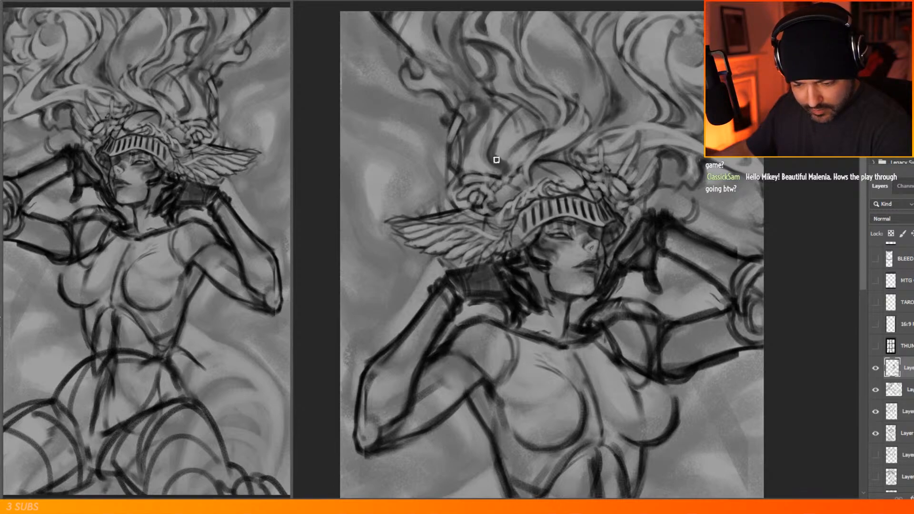
drag(532, 140, 510, 167)
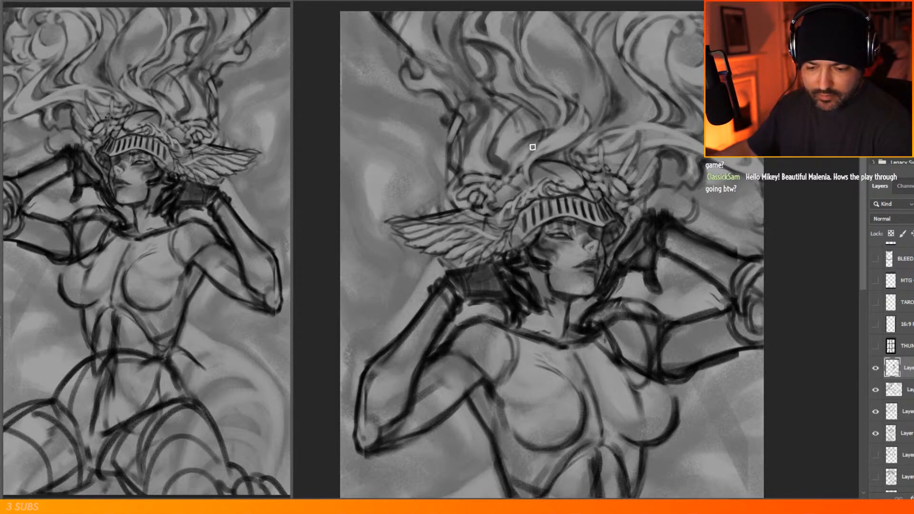
drag(557, 109, 549, 126)
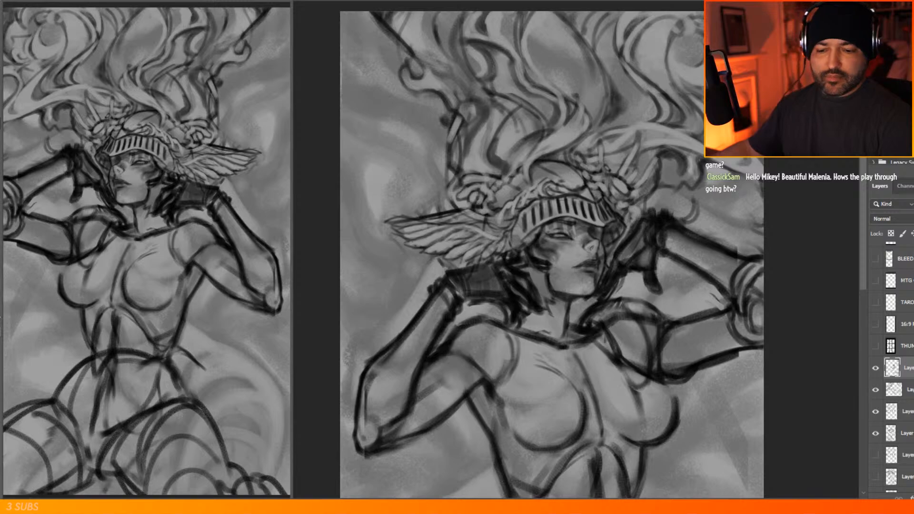
Step: Paint small light accents along the knuckles of the gloved hand below the wing and light bands on the other raised wrist
scroll(661, 220, down, 6)
scroll(614, 222, up, 7)
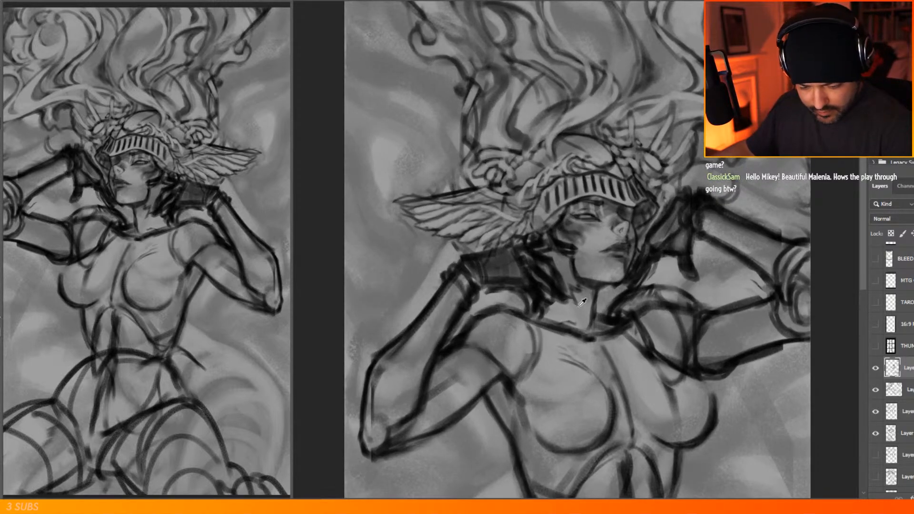
right_click(519, 263)
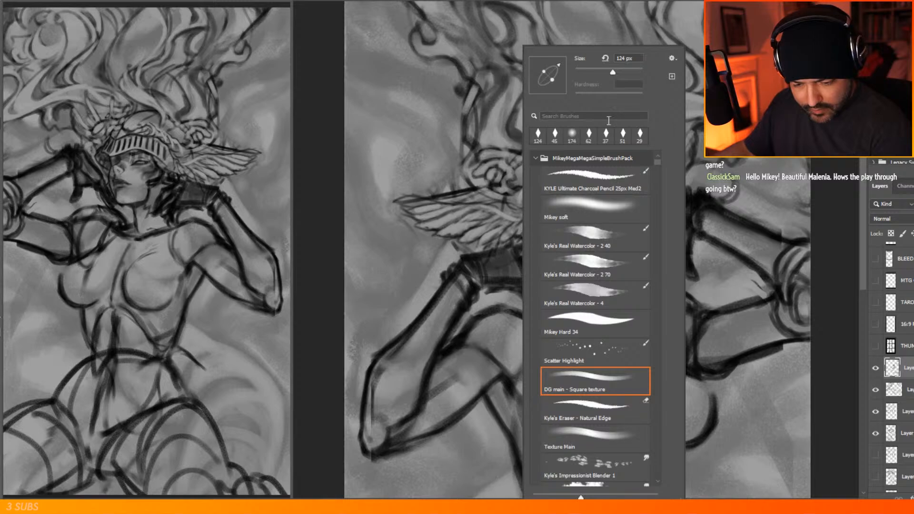
click(474, 253)
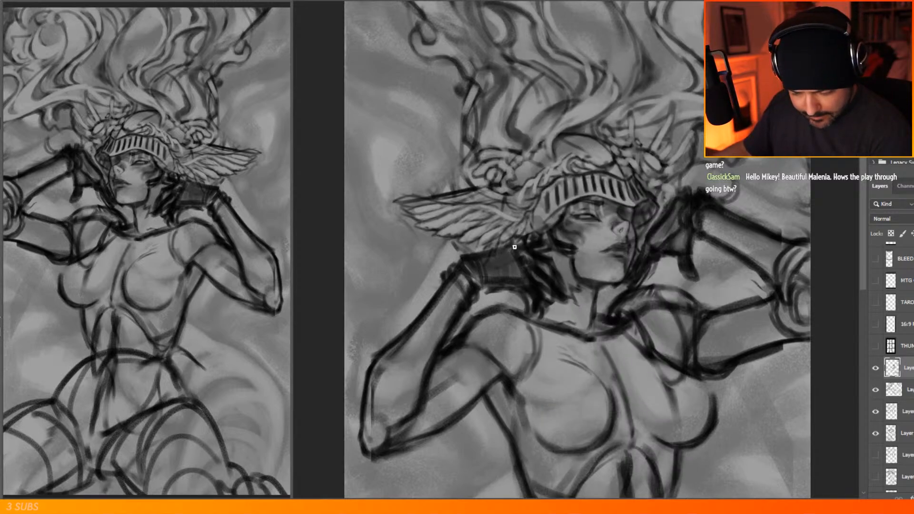
mouse_move(512, 258)
mouse_down()
mouse_move(538, 254)
mouse_move(519, 258)
mouse_up()
click(522, 271)
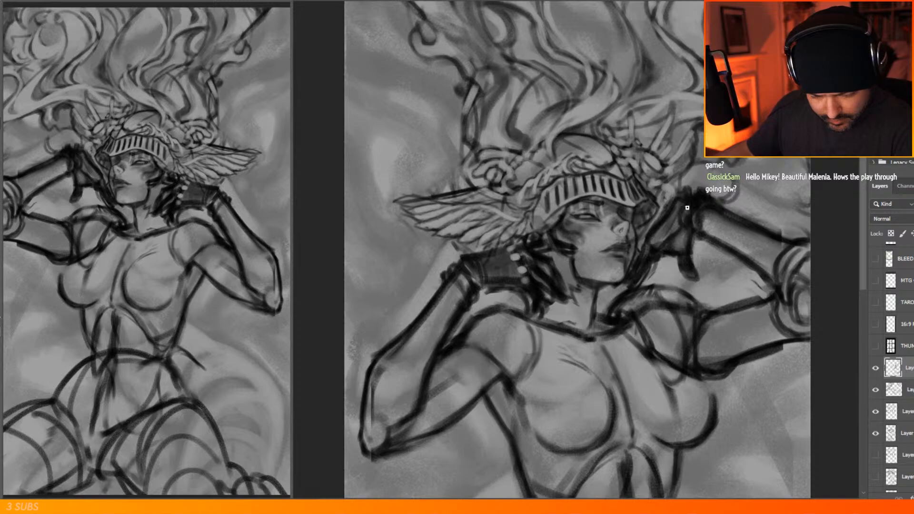
mouse_move(686, 221)
mouse_down()
mouse_move(691, 202)
mouse_move(702, 208)
mouse_up()
Step: Shade the neck with a dark tone from under the chin down to the collar
key(ctrl+minus)
key(ctrl+minus)
drag(543, 218, 583, 225)
ctrl+click(608, 232)
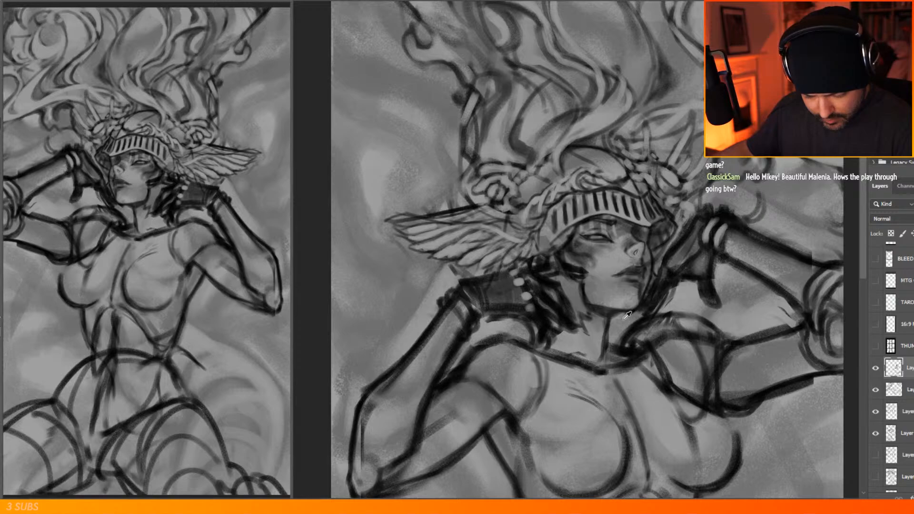
mouse_move(620, 314)
mouse_down()
mouse_move(610, 317)
mouse_move(602, 355)
mouse_move(606, 345)
mouse_up()
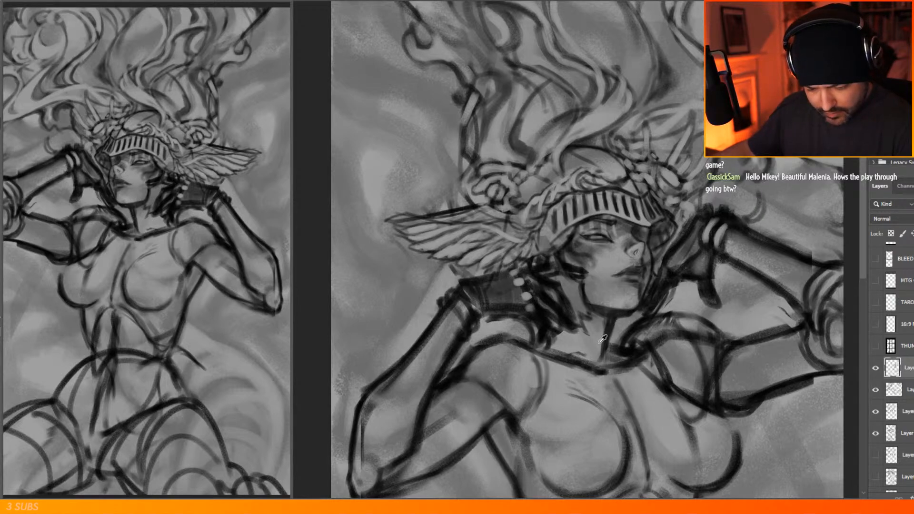
Step: Draw dark looping curls along the outer hair strand from the canvas's upper corner down to the helmet wing
scroll(604, 291, down, 9)
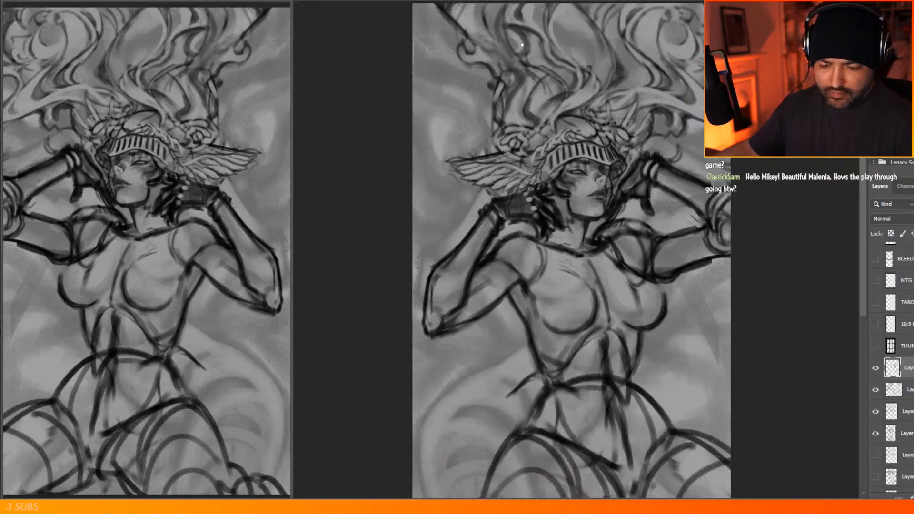
scroll(609, 46, up, 3)
scroll(548, 91, up, 3)
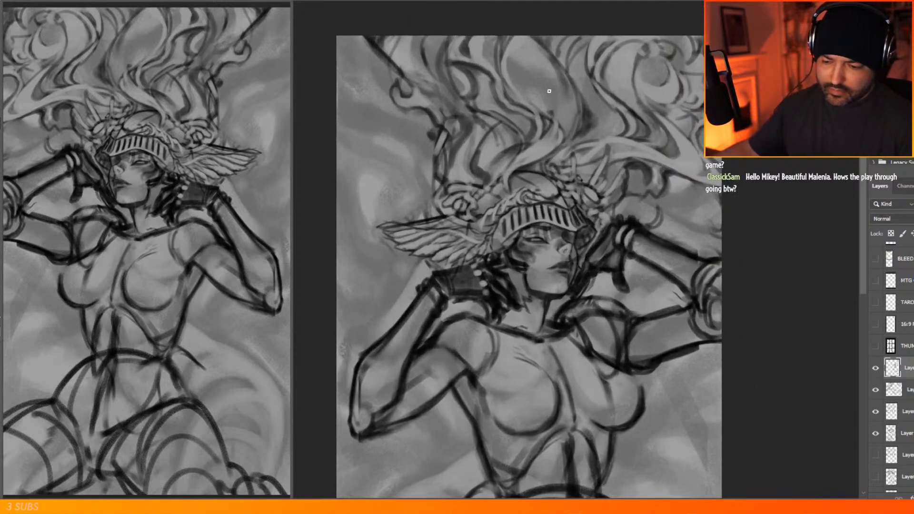
mouse_move(337, 30)
mouse_down()
mouse_move(391, 76)
mouse_move(393, 95)
mouse_move(396, 78)
mouse_move(386, 80)
mouse_move(403, 107)
mouse_move(394, 94)
mouse_move(428, 121)
mouse_up()
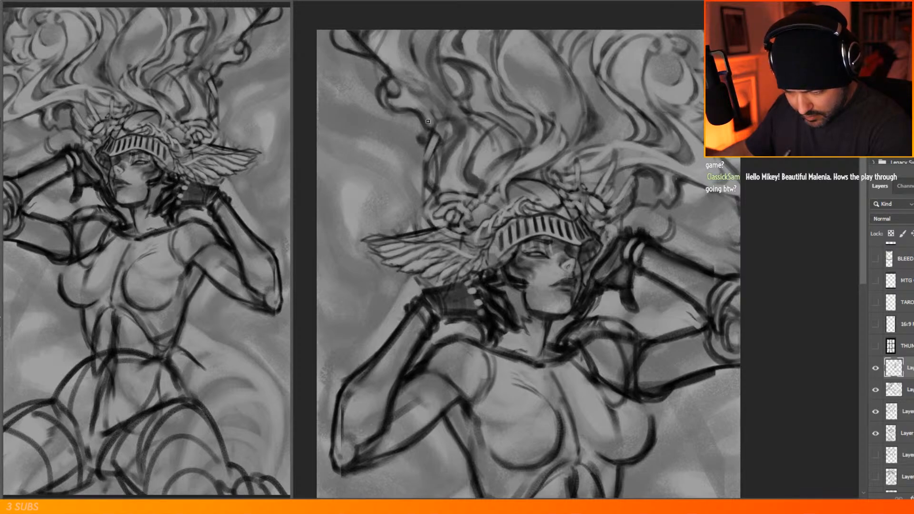
drag(389, 72, 441, 119)
mouse_move(427, 96)
mouse_down()
mouse_move(458, 123)
mouse_move(441, 169)
mouse_move(416, 195)
mouse_move(412, 155)
mouse_move(407, 162)
mouse_move(424, 142)
mouse_move(419, 111)
mouse_move(427, 156)
mouse_move(419, 218)
mouse_up()
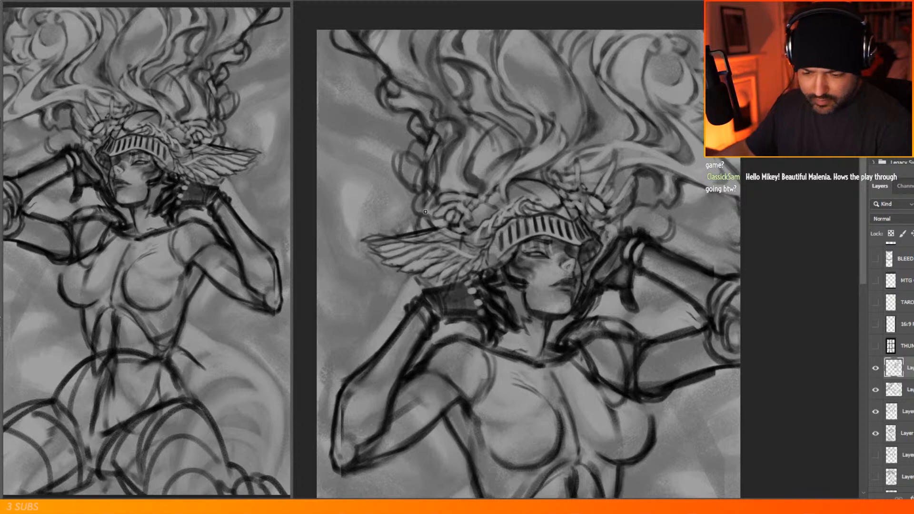
Step: Flip the canvas view horizontally and examine the whole figure and the new curls beside the hair
key(ctrl+shift+h)
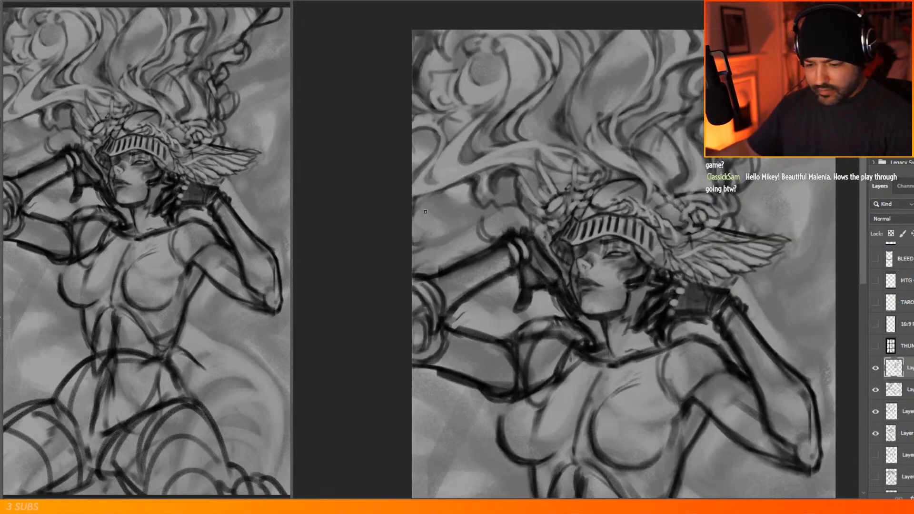
scroll(533, 103, down, 5)
scroll(542, 90, up, 5)
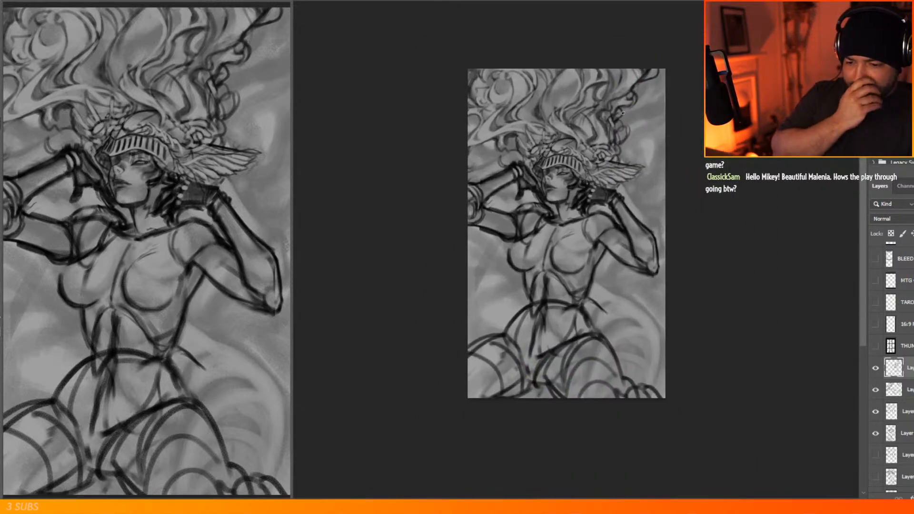
scroll(478, 160, up, 2)
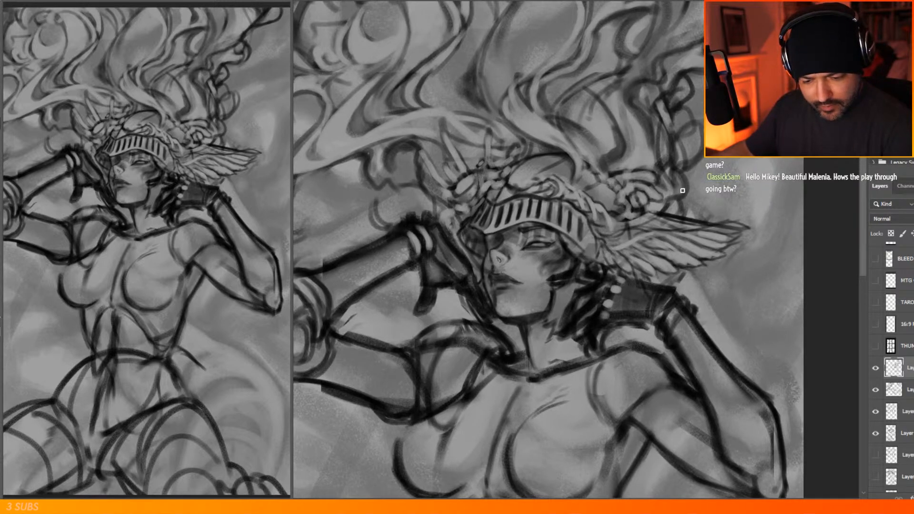
scroll(659, 204, down, 4)
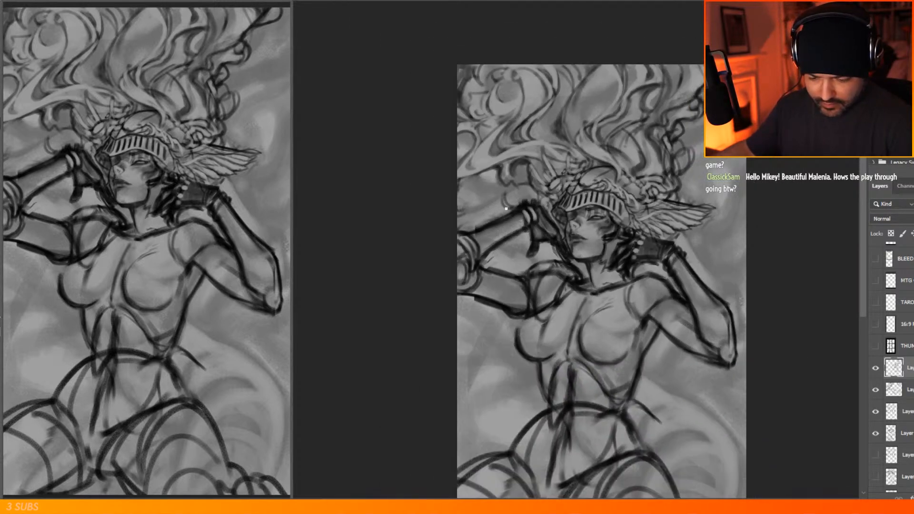
scroll(554, 212, up, 3)
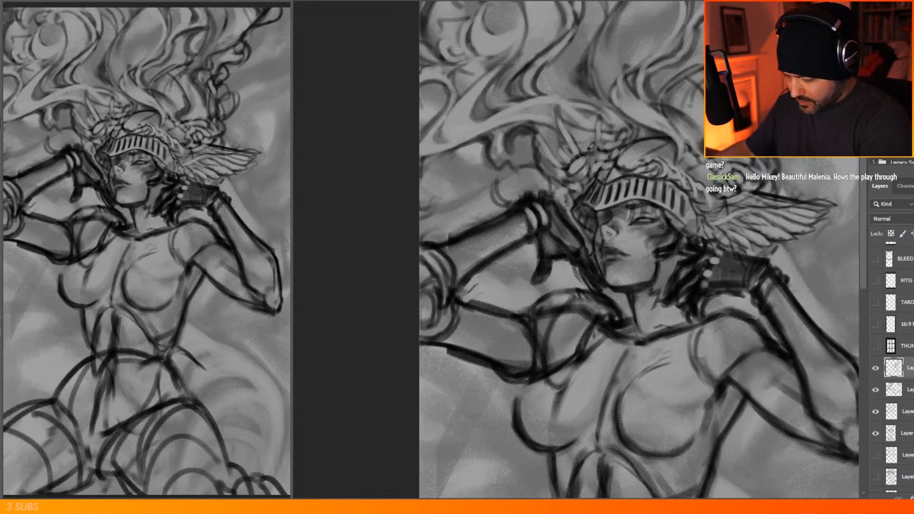
Step: Set the foreground color to bebebe and paint highlights along the raised forearm and elbow bands beside the face
click(1, 328)
click(593, 80)
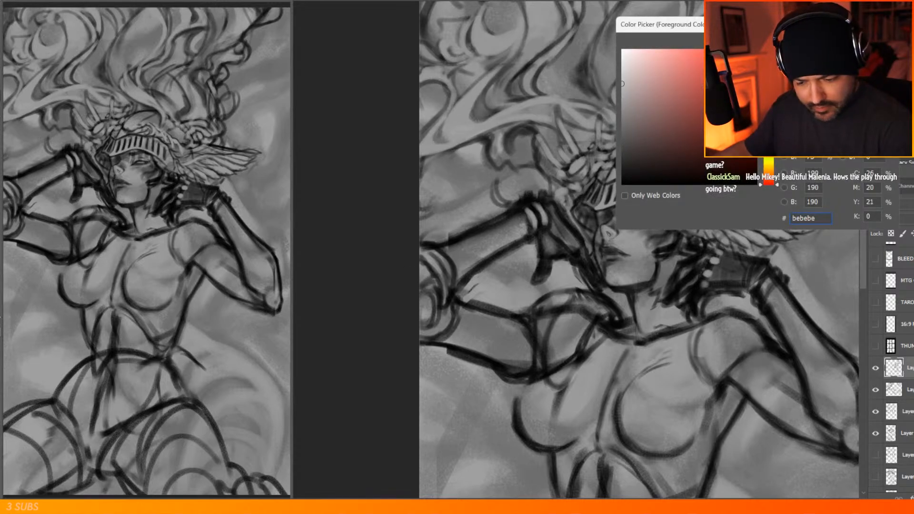
key(Return)
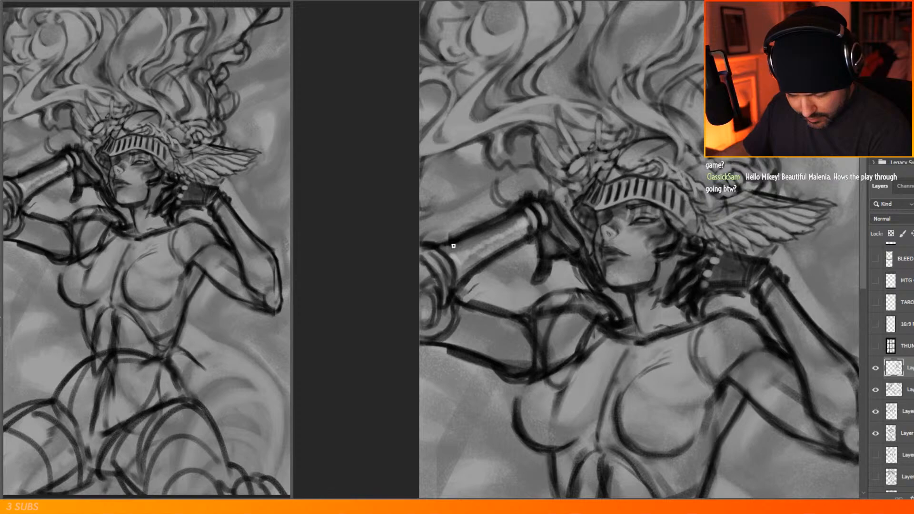
drag(489, 230, 455, 241)
mouse_move(480, 233)
mouse_down()
mouse_move(454, 245)
mouse_move(506, 217)
mouse_up()
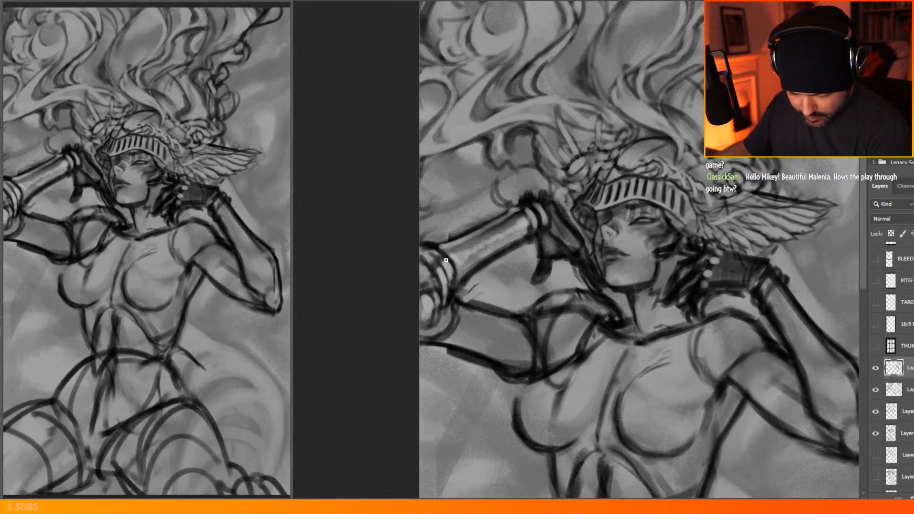
drag(450, 251, 466, 249)
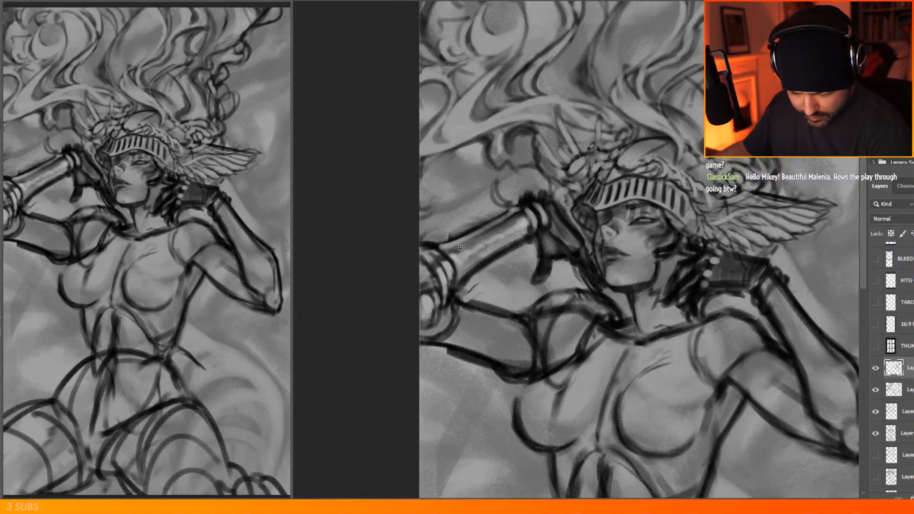
drag(519, 217, 520, 220)
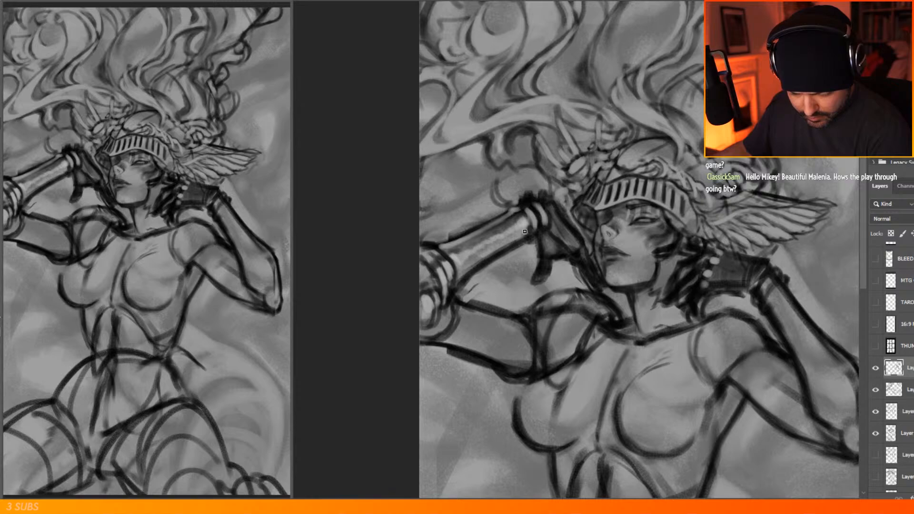
drag(490, 245, 465, 261)
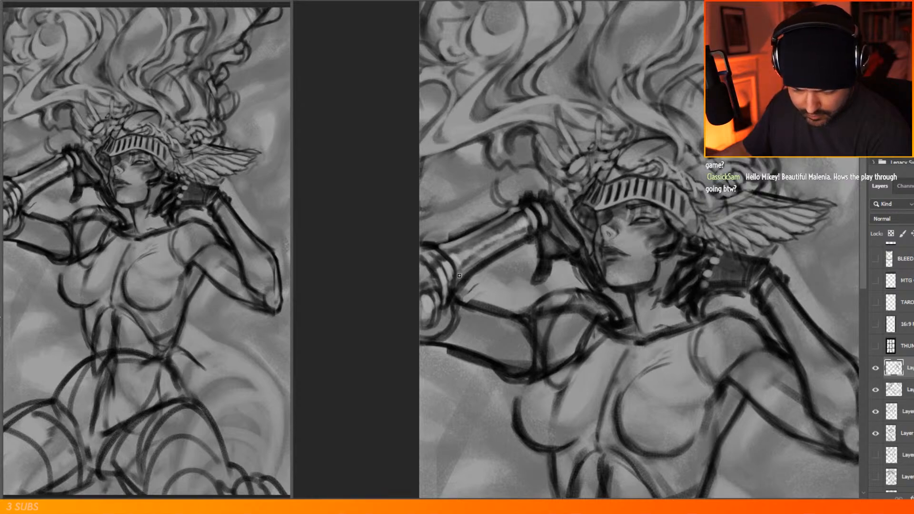
Step: Darken the gaps in the raised arm's elbow joint and repaint the upper arm and its lower contour in mid-gray
drag(443, 296, 423, 278)
mouse_move(449, 310)
mouse_down()
mouse_move(438, 330)
mouse_move(443, 314)
mouse_move(454, 316)
mouse_move(444, 332)
mouse_move(494, 373)
mouse_up()
drag(441, 346, 469, 354)
drag(472, 299, 520, 308)
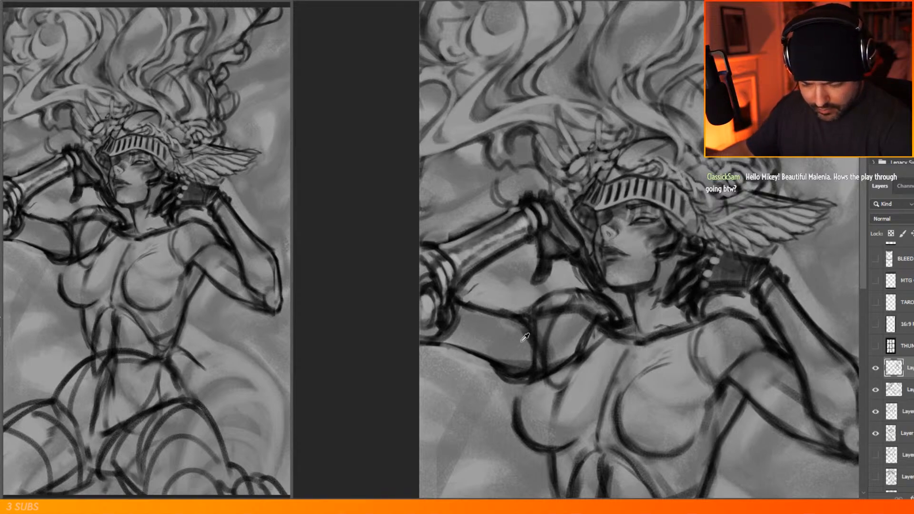
Step: Sample the dark tone at the upper arm's underside and strengthen the curved shoulder-side edge and the elbow outline
alt+click(501, 364)
mouse_move(504, 366)
mouse_down()
mouse_move(523, 355)
mouse_move(511, 317)
mouse_move(517, 364)
mouse_up()
mouse_move(508, 370)
mouse_down()
mouse_move(526, 333)
mouse_move(516, 320)
mouse_up()
mouse_move(501, 315)
mouse_down()
mouse_move(518, 313)
mouse_move(531, 332)
mouse_up()
mouse_move(433, 343)
mouse_down()
mouse_move(460, 323)
mouse_move(460, 305)
mouse_up()
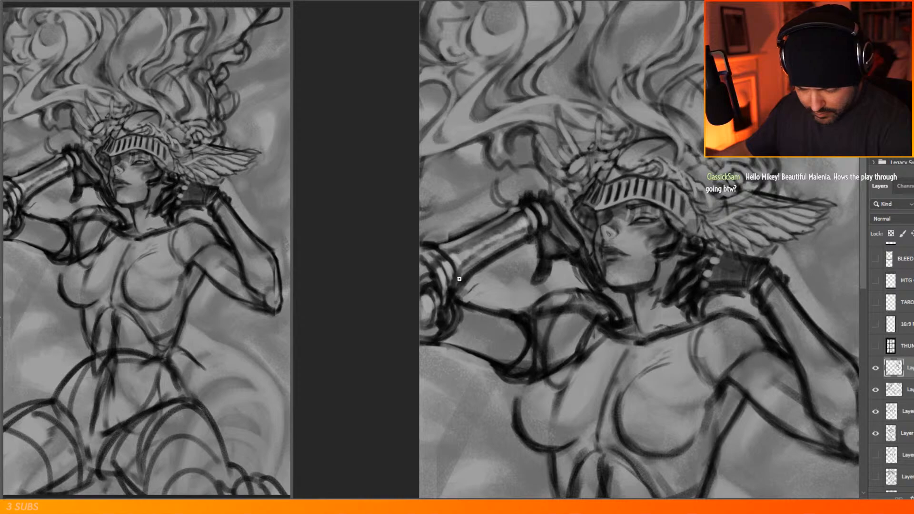
drag(434, 348, 482, 354)
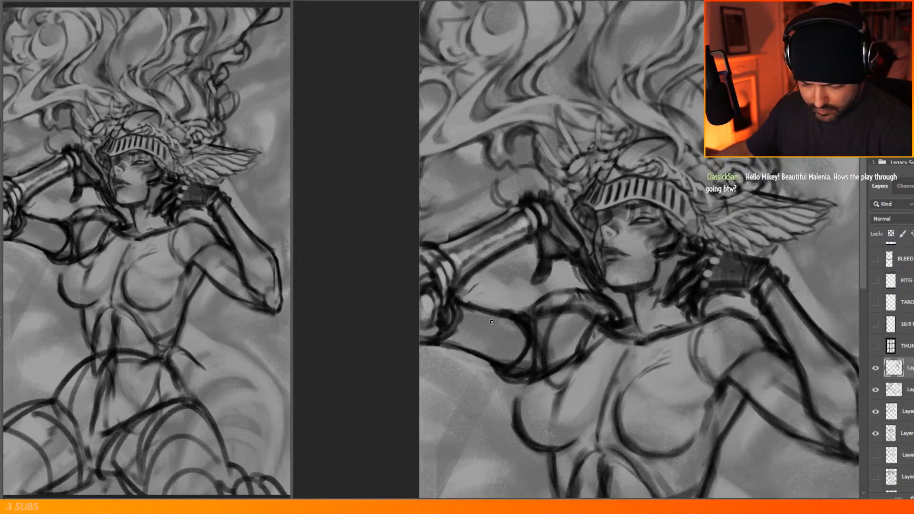
Step: Enlarge the brush to 180 px and paint dark shading bands along the raised arm's upper-arm armor
right_click(475, 241)
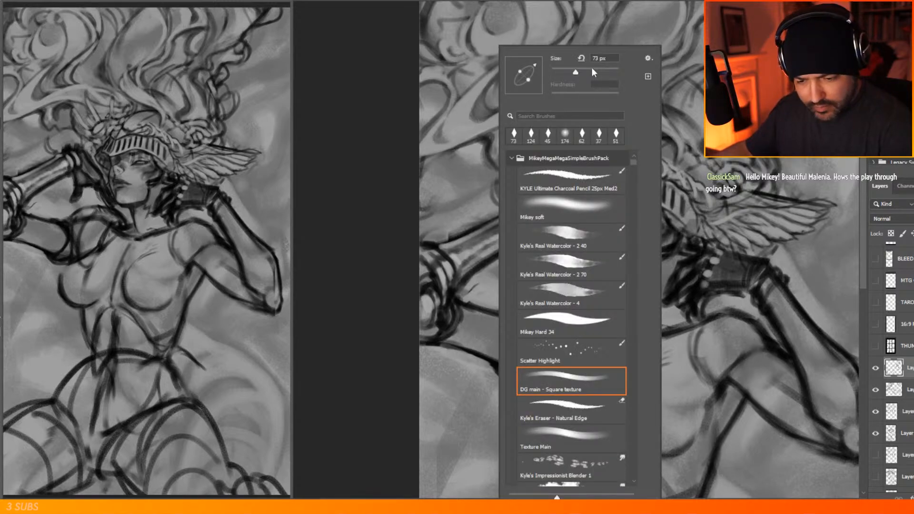
click(447, 242)
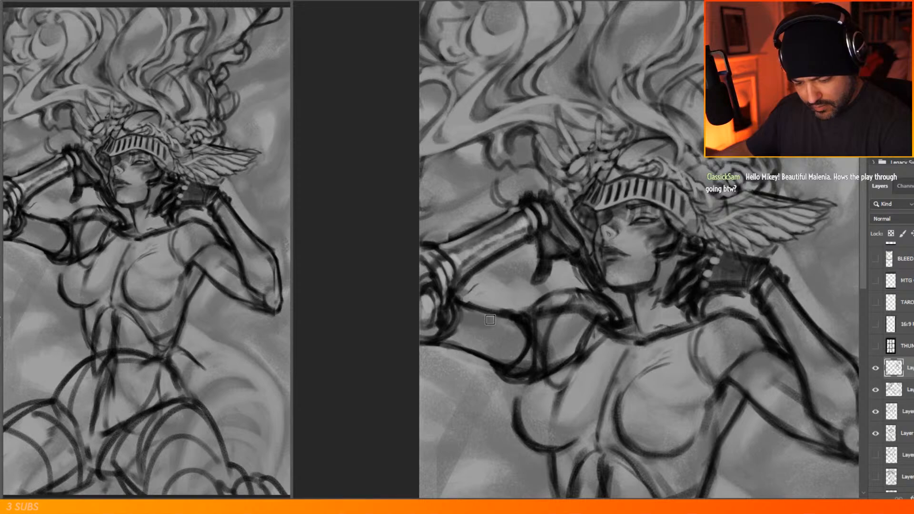
mouse_move(512, 332)
mouse_down()
mouse_move(458, 333)
mouse_move(500, 352)
mouse_move(520, 347)
mouse_up()
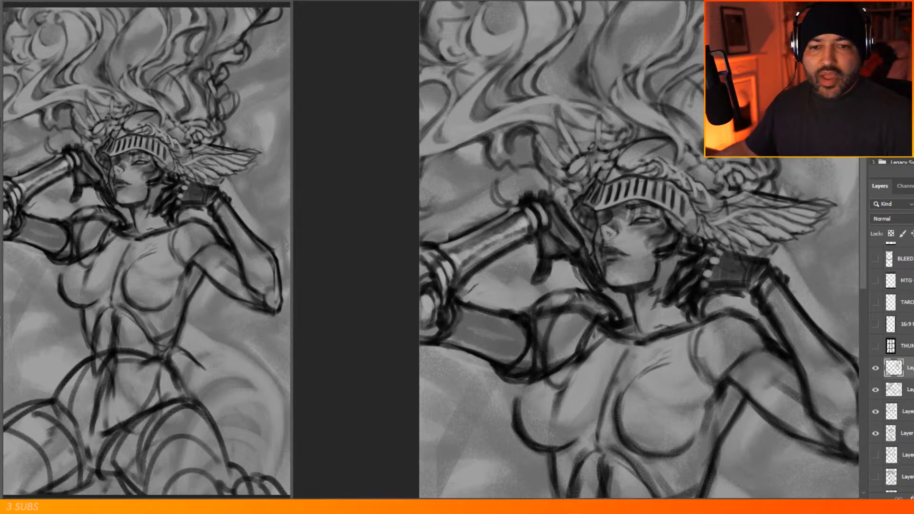
mouse_move(473, 333)
mouse_down()
mouse_move(513, 359)
mouse_move(526, 340)
mouse_move(489, 323)
mouse_move(524, 342)
mouse_move(517, 361)
mouse_move(525, 344)
mouse_up()
Step: Reduce the brush size and paint a light central streak and bright rim bands on the upper-arm armor
right_click(526, 339)
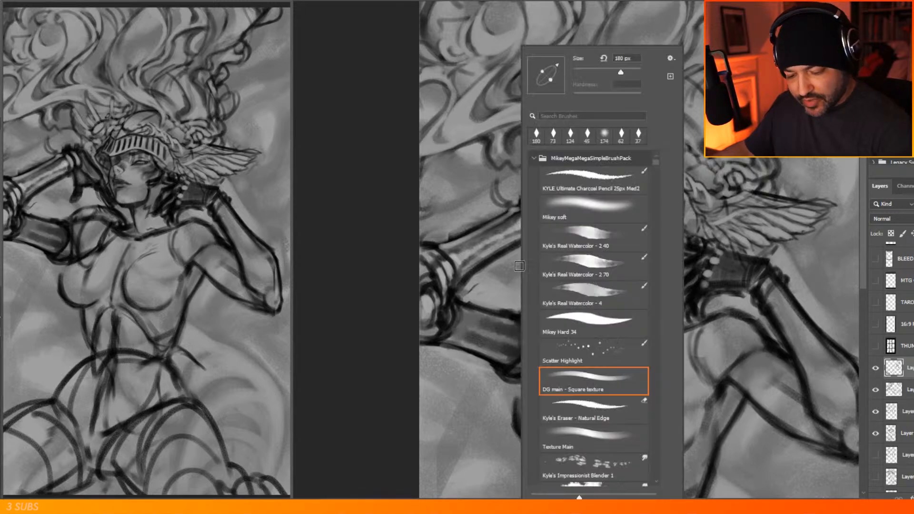
click(461, 253)
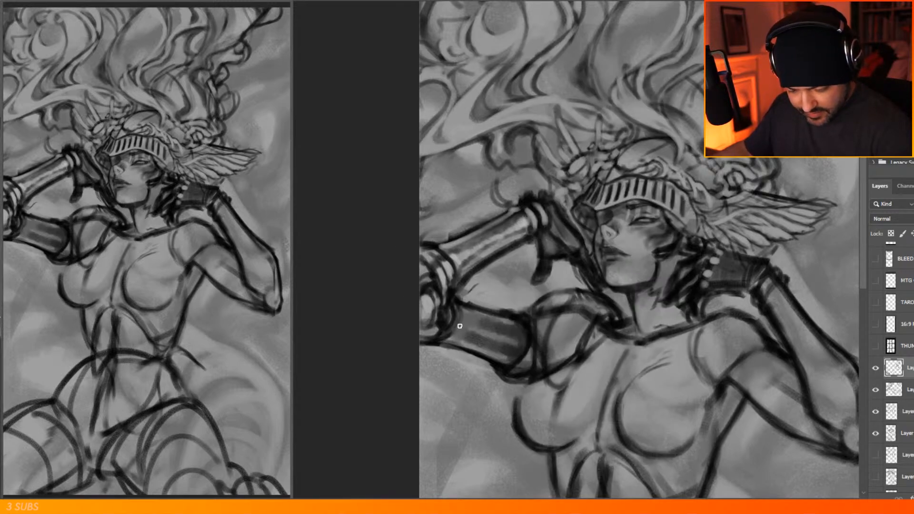
mouse_move(459, 330)
mouse_down()
mouse_move(463, 319)
mouse_move(450, 332)
mouse_move(456, 314)
mouse_up()
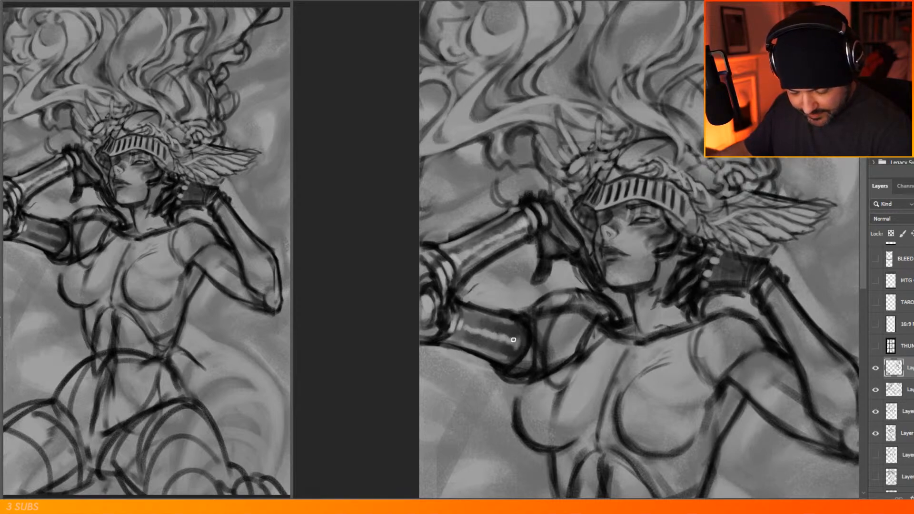
mouse_move(518, 343)
mouse_down()
mouse_move(512, 355)
mouse_move(526, 338)
mouse_move(518, 362)
mouse_up()
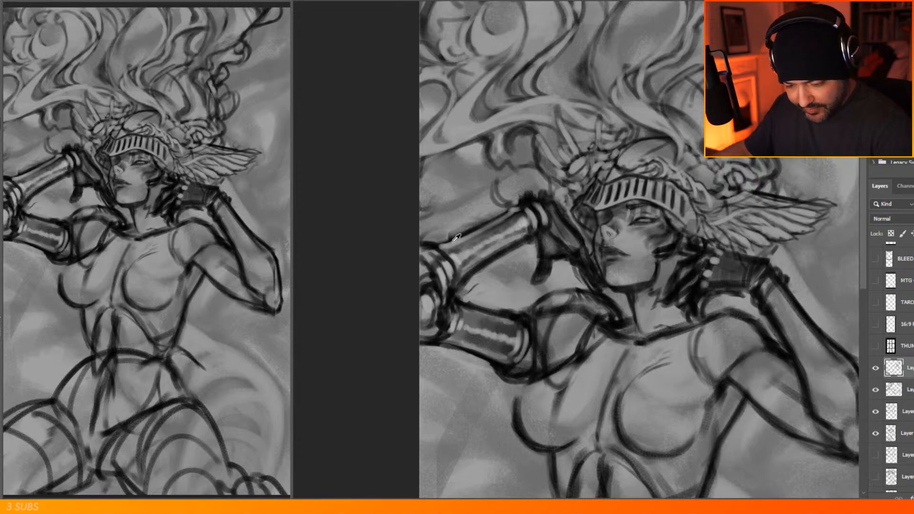
drag(464, 308, 517, 327)
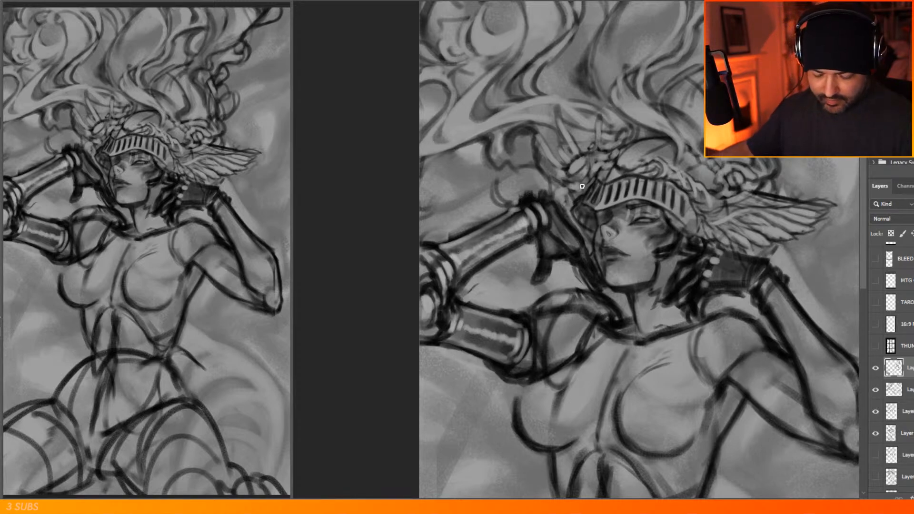
Step: Make the brush smaller and sharpen the outlines and light faces of the spikes on the helmet's crown
scroll(592, 174, down, 8)
scroll(668, 218, up, 6)
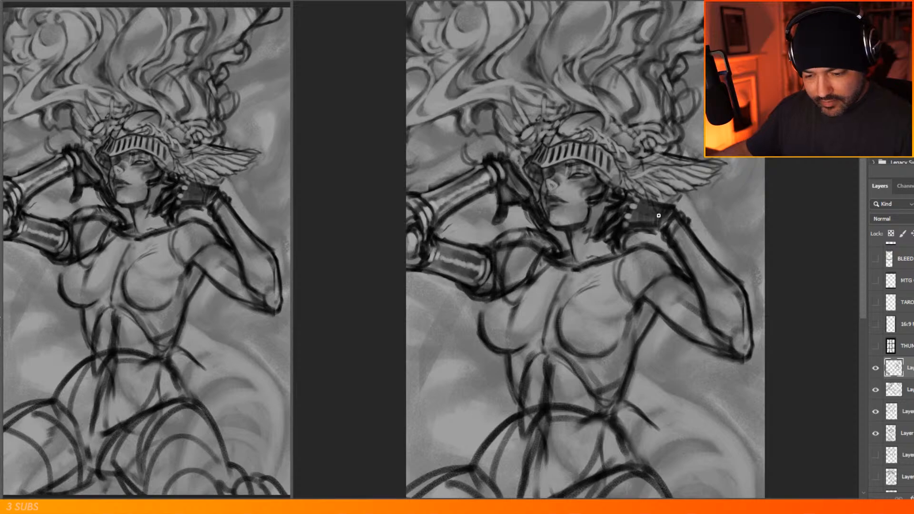
scroll(583, 126, up, 2)
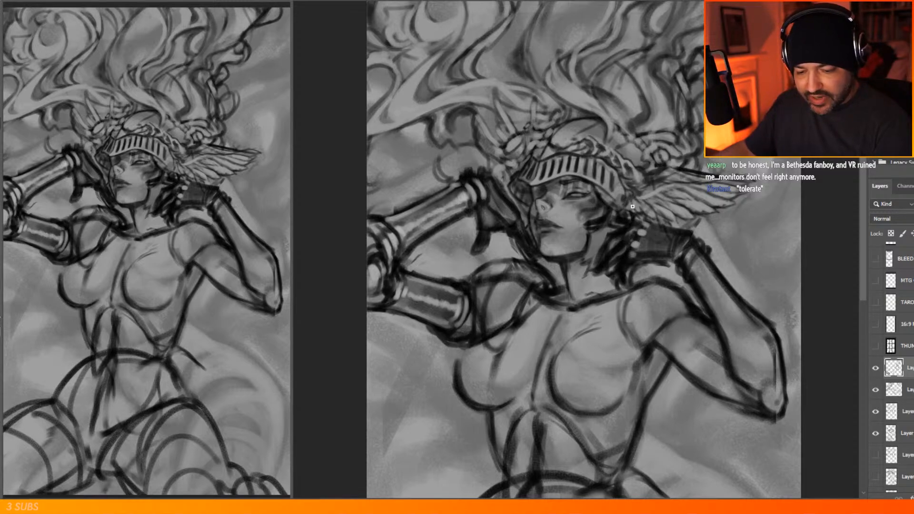
scroll(520, 183, up, 1)
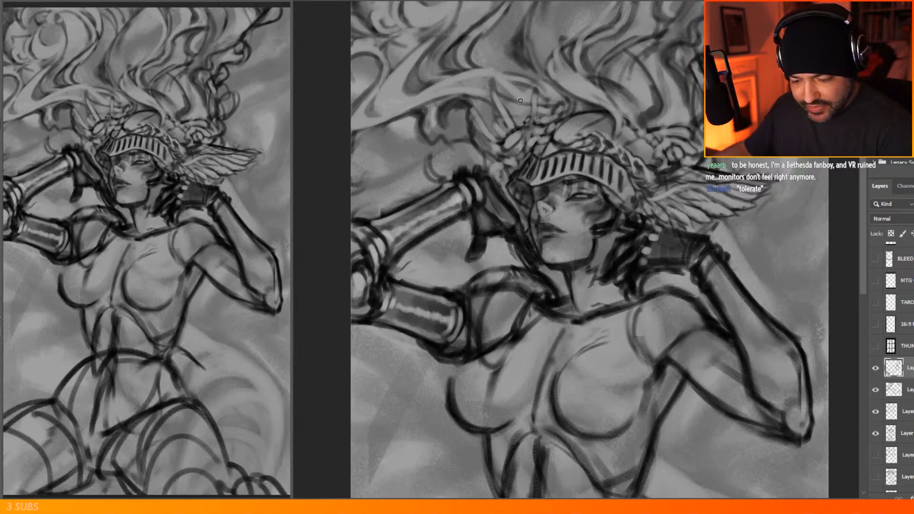
right_click(582, 104)
click(642, 70)
key(Return)
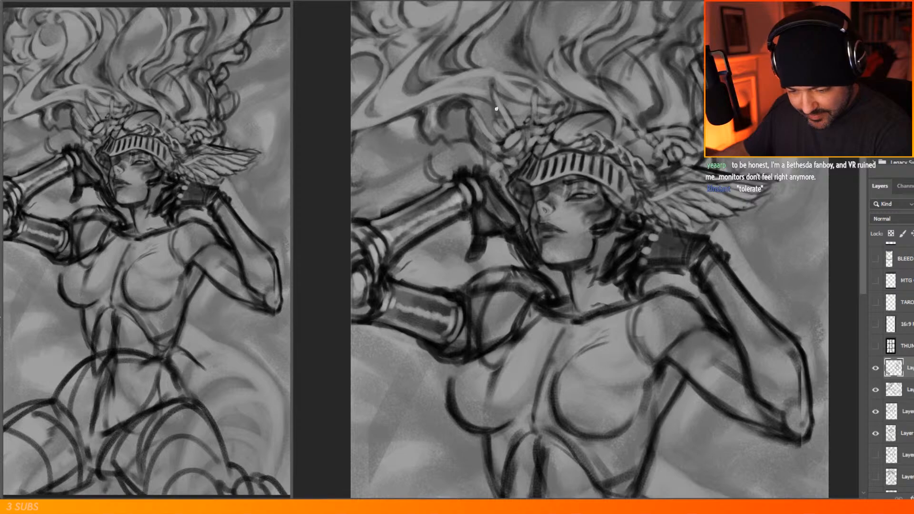
drag(496, 125, 502, 142)
drag(472, 112, 490, 143)
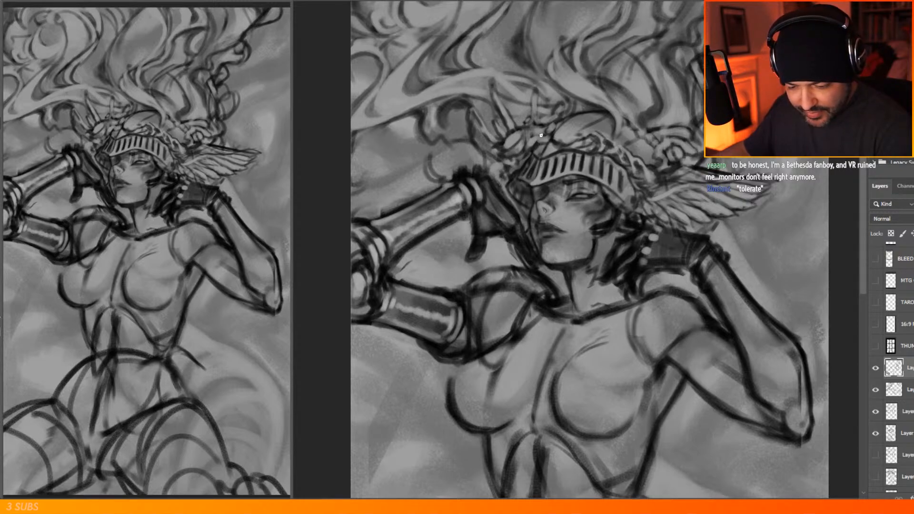
mouse_move(535, 137)
mouse_down()
mouse_move(544, 128)
mouse_move(540, 99)
mouse_up()
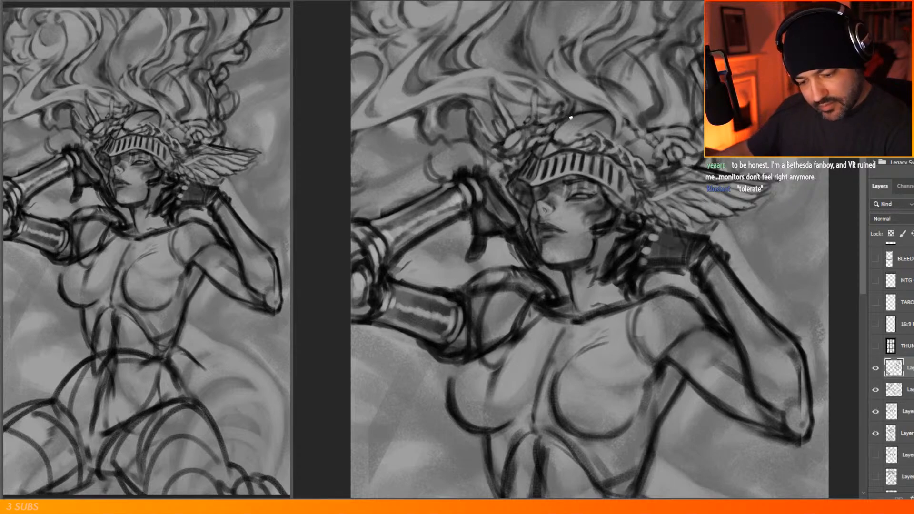
Step: Refine the hair strands above the helmet and define the coiled braid behind the wing with dark lines
drag(551, 77, 574, 95)
mouse_move(527, 50)
mouse_down()
mouse_move(539, 76)
mouse_move(561, 91)
mouse_up()
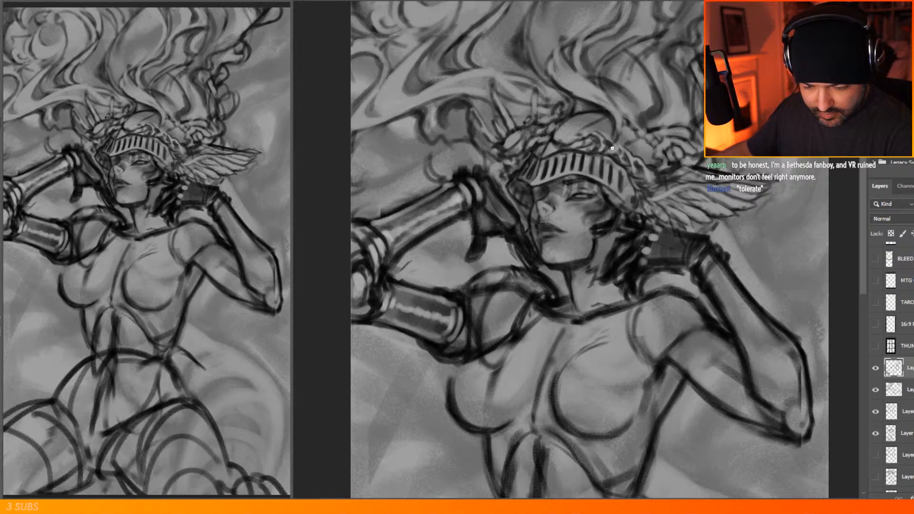
mouse_move(615, 140)
mouse_down()
mouse_move(626, 118)
mouse_move(636, 145)
mouse_move(653, 125)
mouse_move(642, 165)
mouse_move(677, 125)
mouse_move(662, 137)
mouse_move(657, 166)
mouse_move(685, 148)
mouse_move(691, 157)
mouse_up()
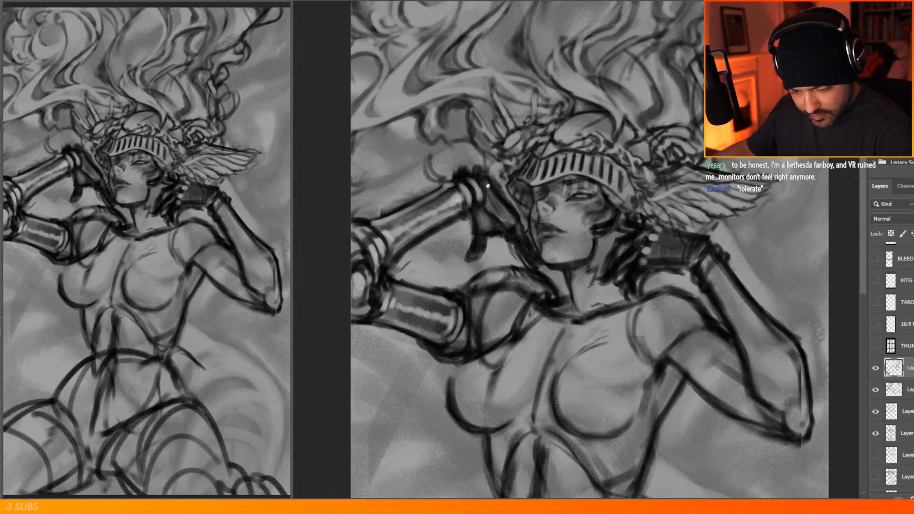
Step: Lighten the armored hand, define its finger segments along the jaw, and sample the face's mid-gray to touch up the neck
drag(499, 204, 515, 219)
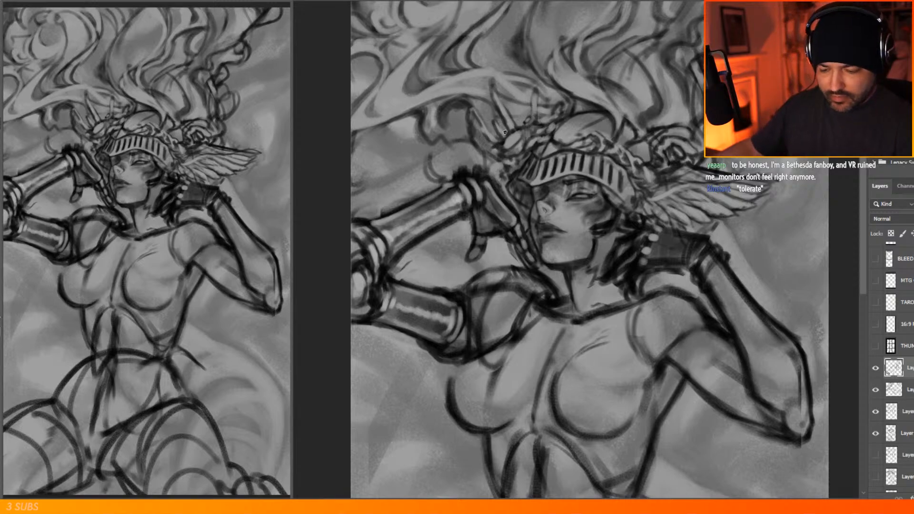
scroll(494, 206, up, 3)
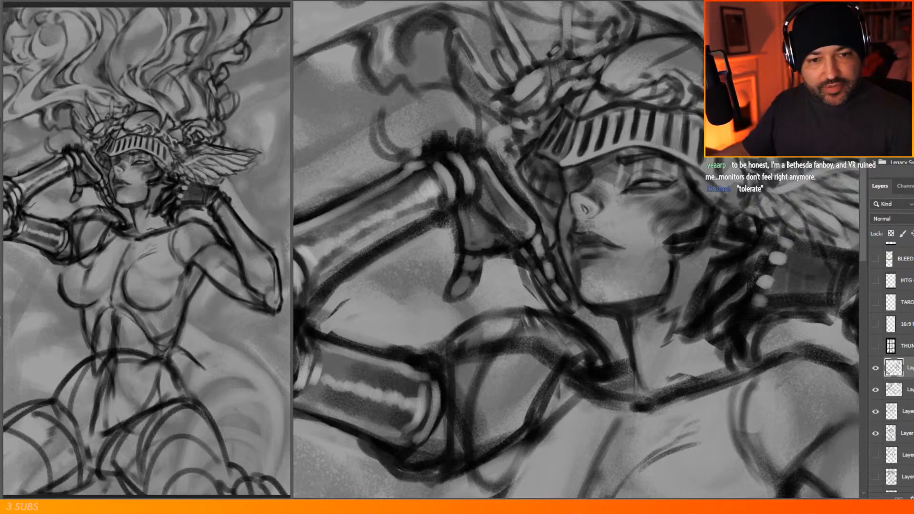
alt+click(636, 208)
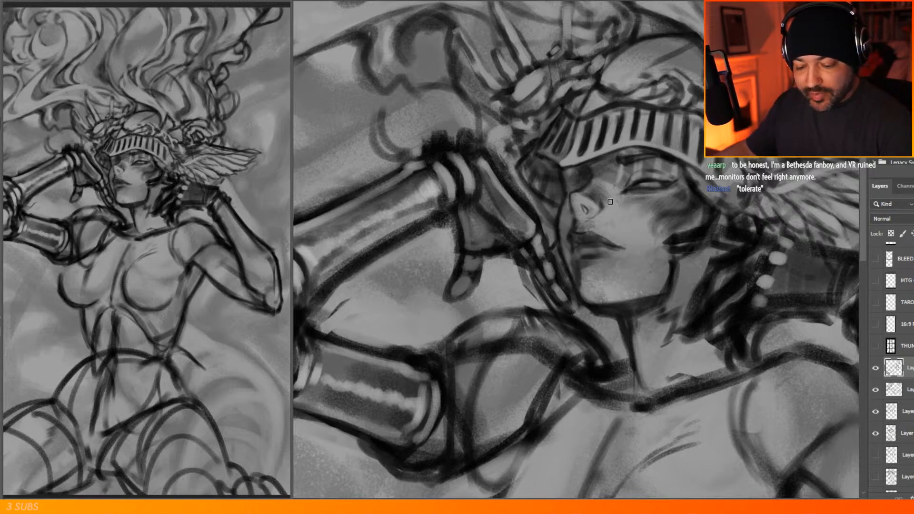
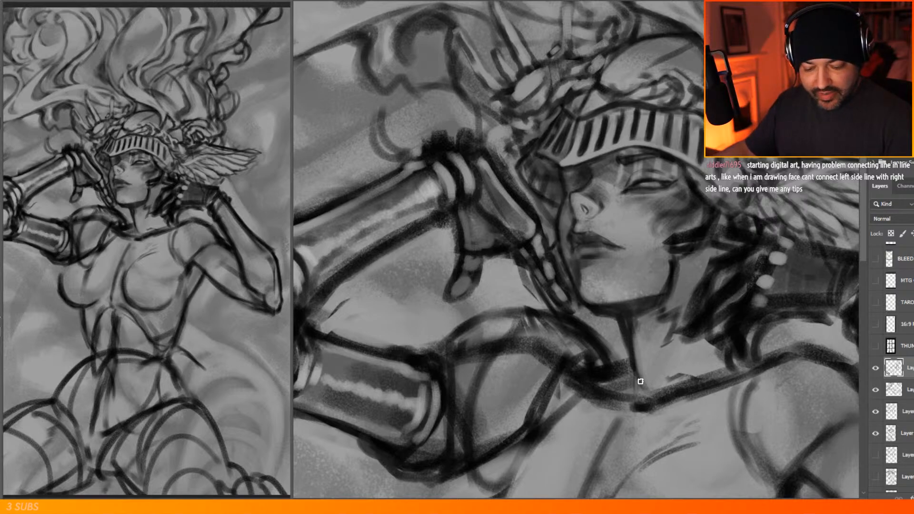
Step: Examine the face, neck and torso up close and the whole figure at full-canvas view
scroll(529, 126, down, 1)
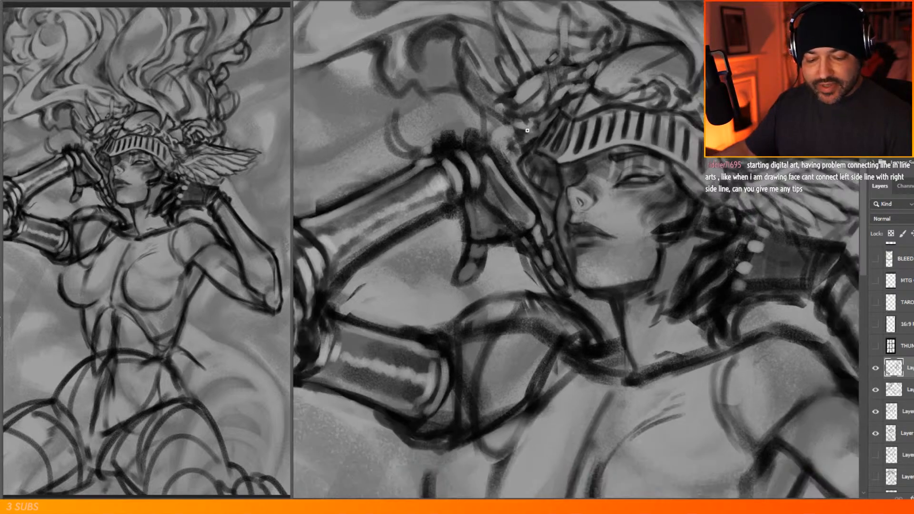
scroll(530, 127, down, 6)
scroll(580, 250, up, 5)
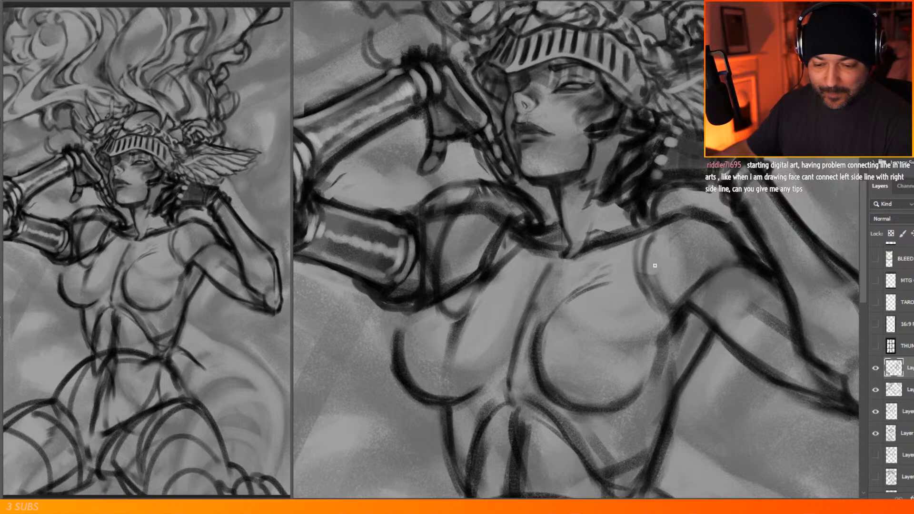
scroll(500, 228, down, 5)
scroll(552, 128, up, 3)
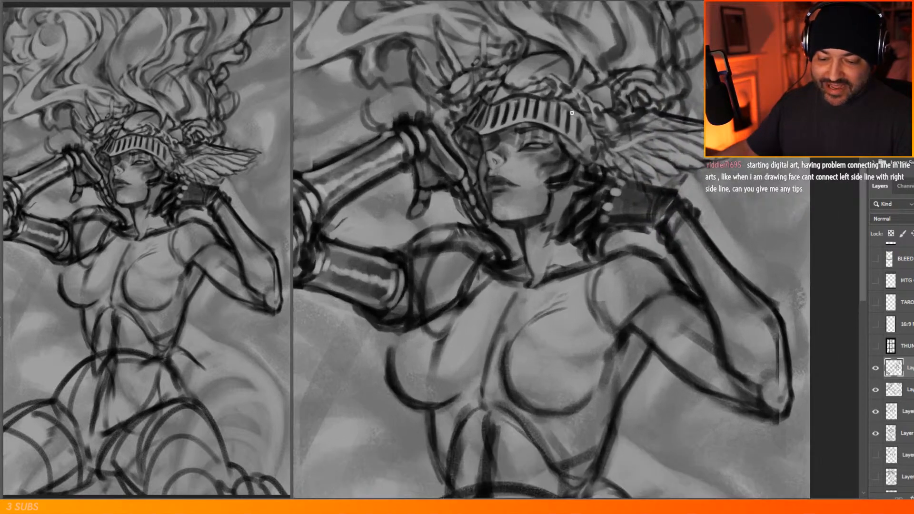
scroll(562, 115, up, 2)
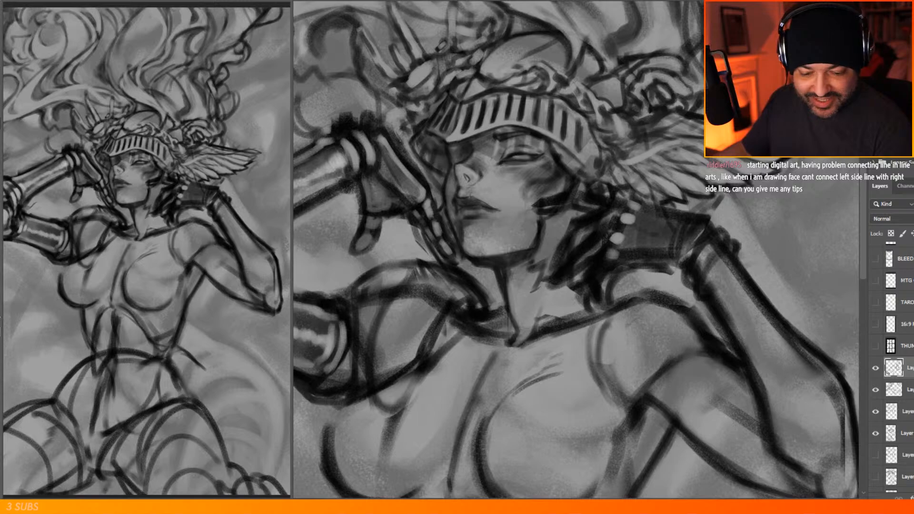
key(ctrl+0)
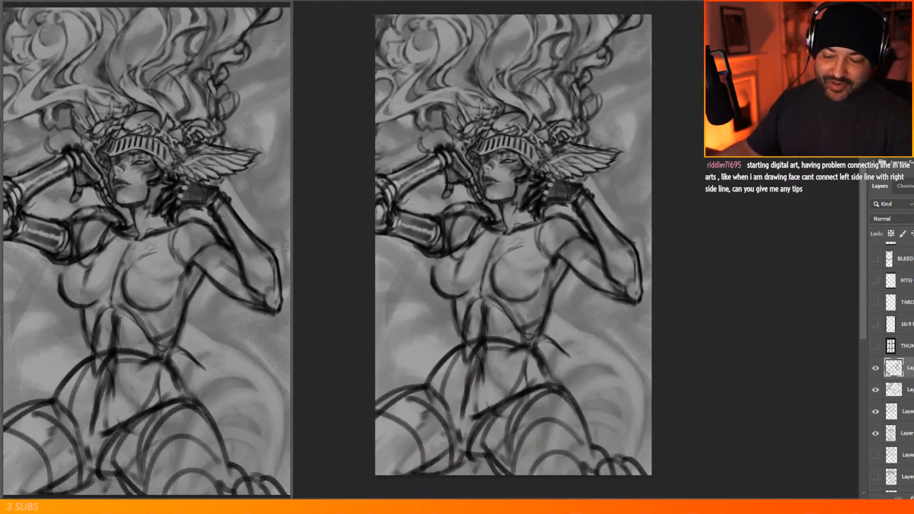
scroll(539, 33, up, 3)
scroll(600, 105, down, 3)
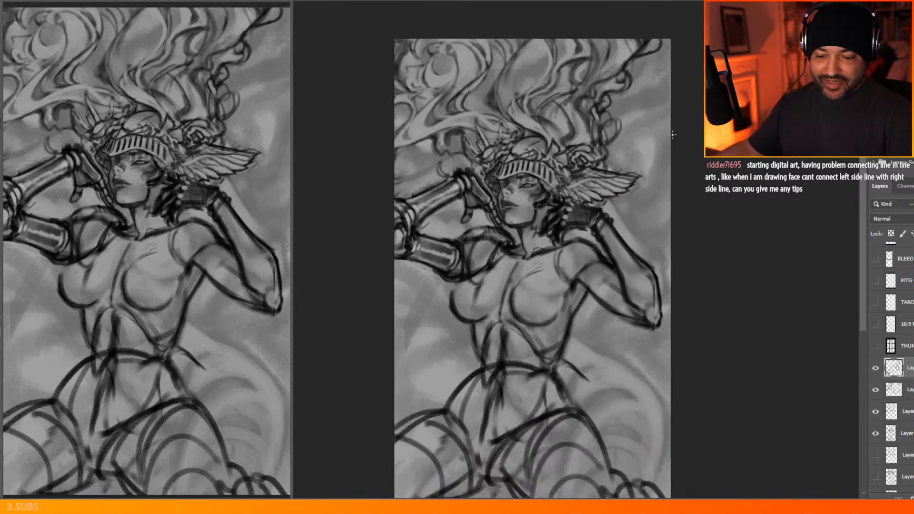
Step: Paint light tone into the wavy hair strand rising above the helmet to separate it from the background
scroll(573, 102, up, 6)
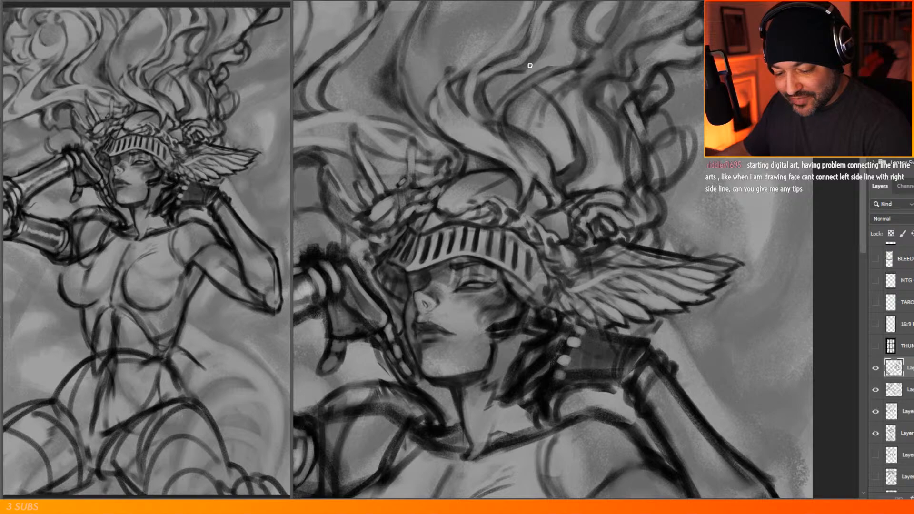
scroll(530, 66, down, 2)
scroll(537, 61, up, 2)
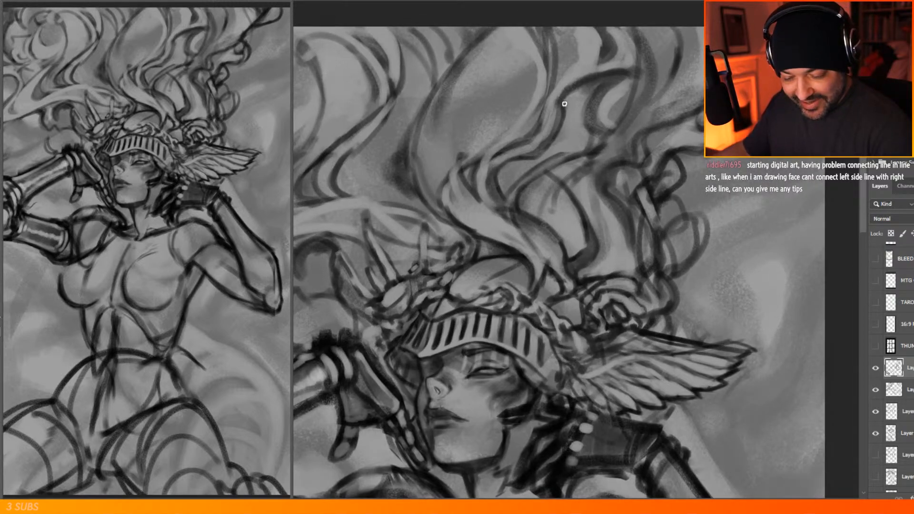
mouse_move(592, 95)
mouse_down()
mouse_move(588, 147)
mouse_move(559, 156)
mouse_up()
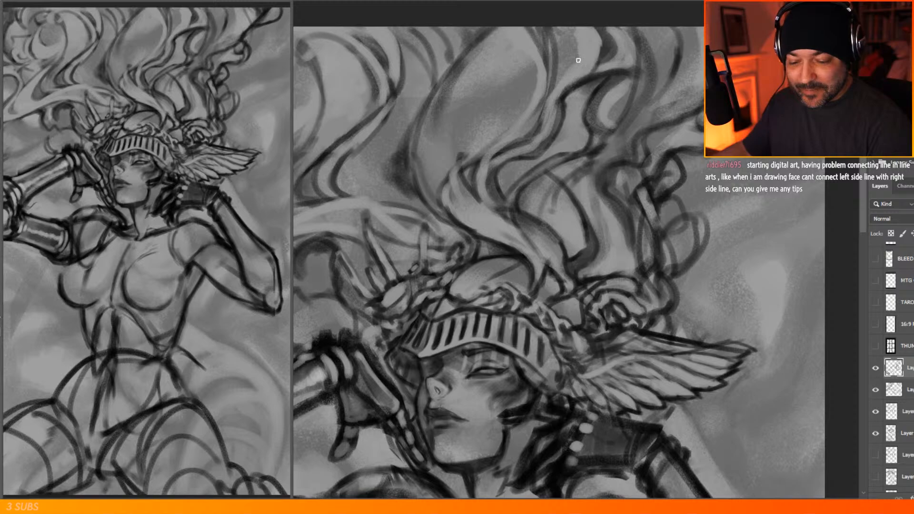
Step: Darken and define the looping braid hanging above the helmet wing, and touch up the hair near the canvas's upper edge
scroll(601, 181, down, 5)
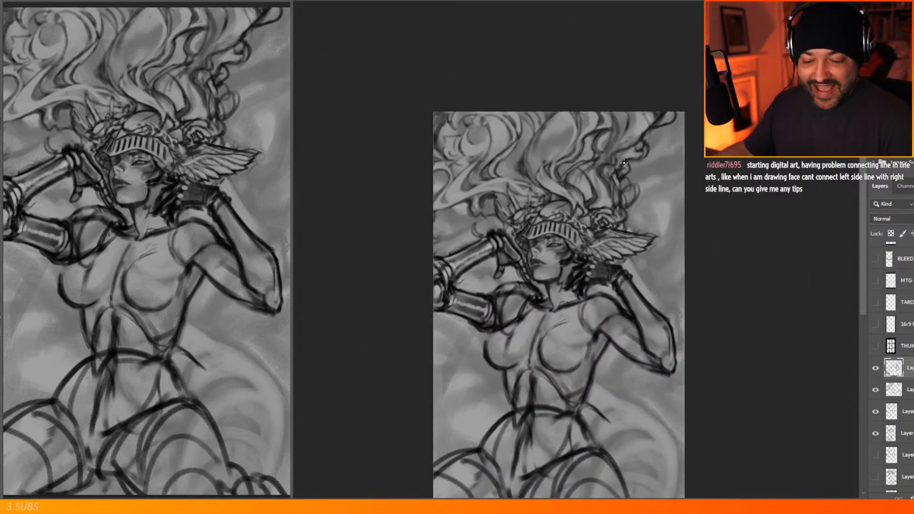
scroll(624, 163, up, 5)
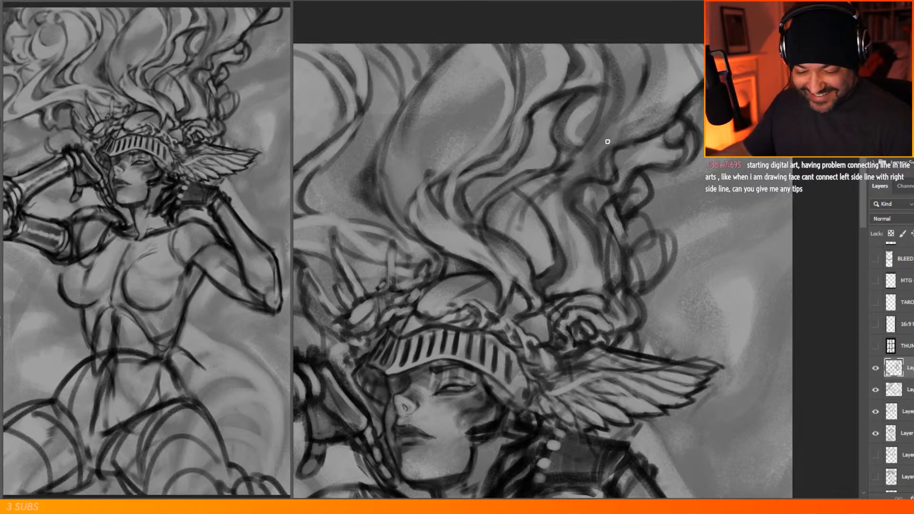
scroll(730, 232, down, 5)
scroll(730, 232, up, 3)
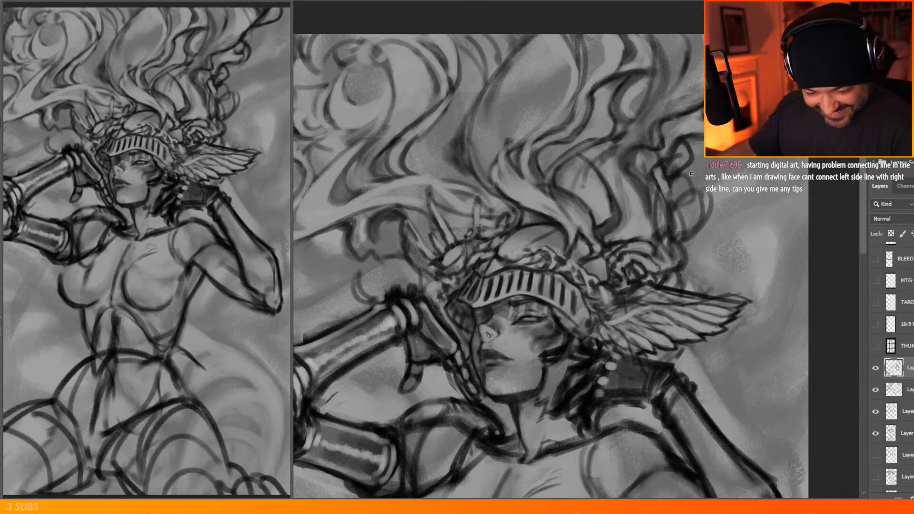
mouse_move(688, 136)
mouse_down()
mouse_move(677, 202)
mouse_move(697, 185)
mouse_move(706, 217)
mouse_move(691, 235)
mouse_up()
drag(680, 238, 677, 272)
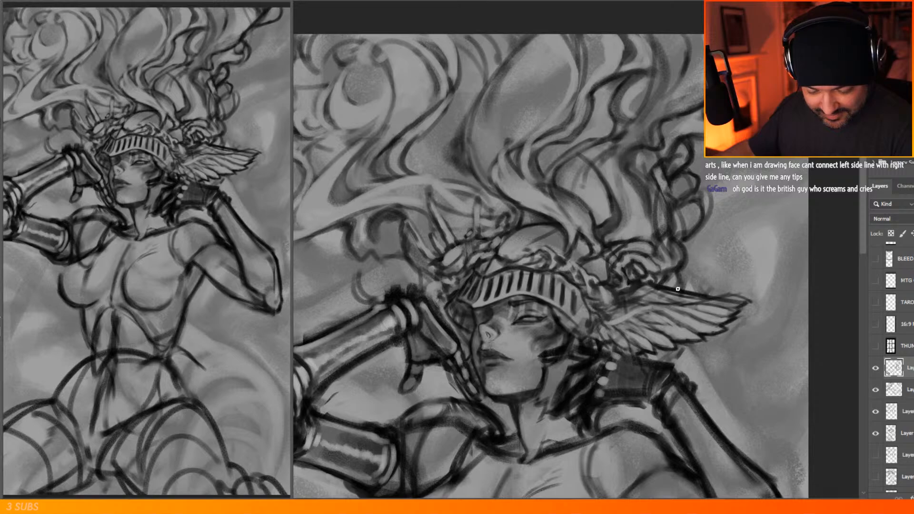
drag(694, 237, 711, 193)
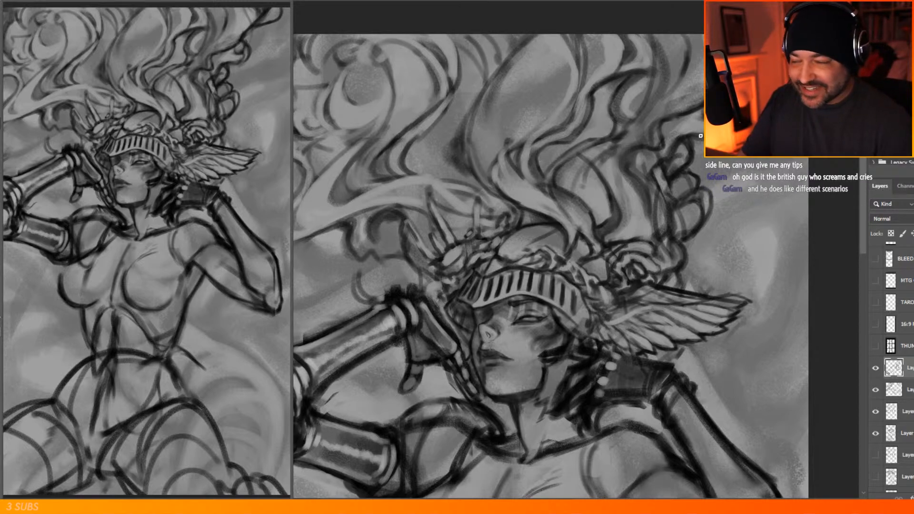
drag(571, 58, 500, 62)
drag(371, 62, 475, 64)
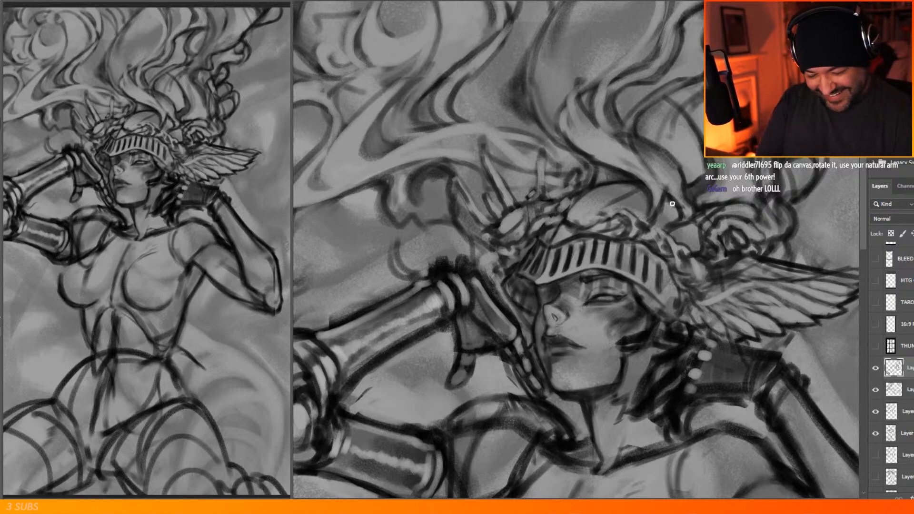
Step: Examine the whole figure at canvas view and the hair, helmet and face up close
key(ctrl+minus)
key(ctrl+minus)
key(ctrl+minus)
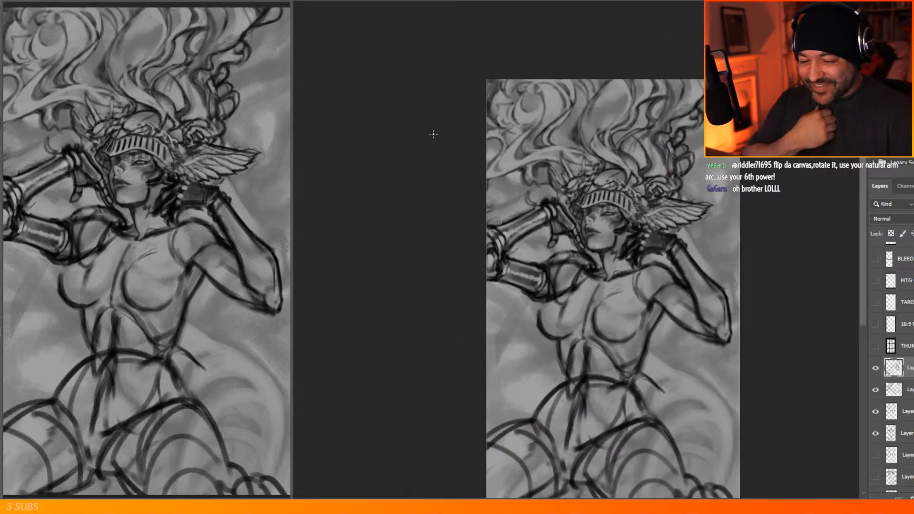
scroll(566, 134, up, 8)
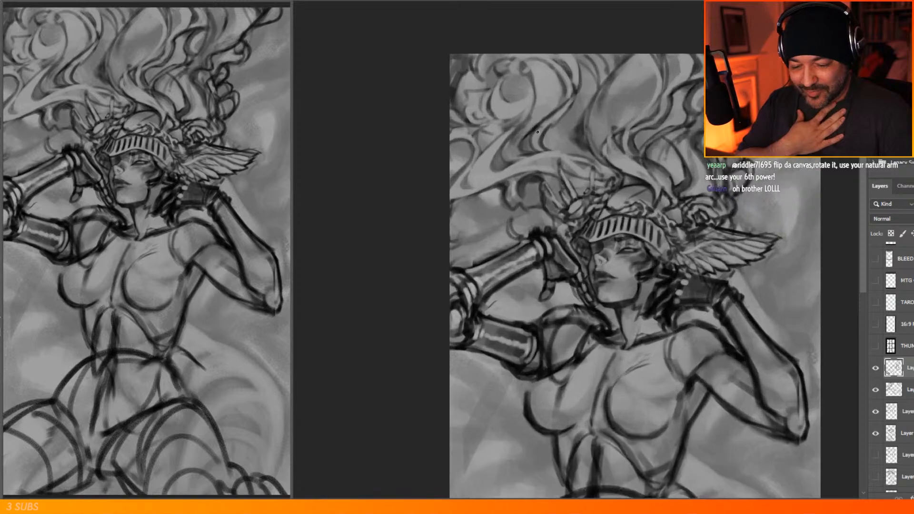
scroll(482, 182, down, 4)
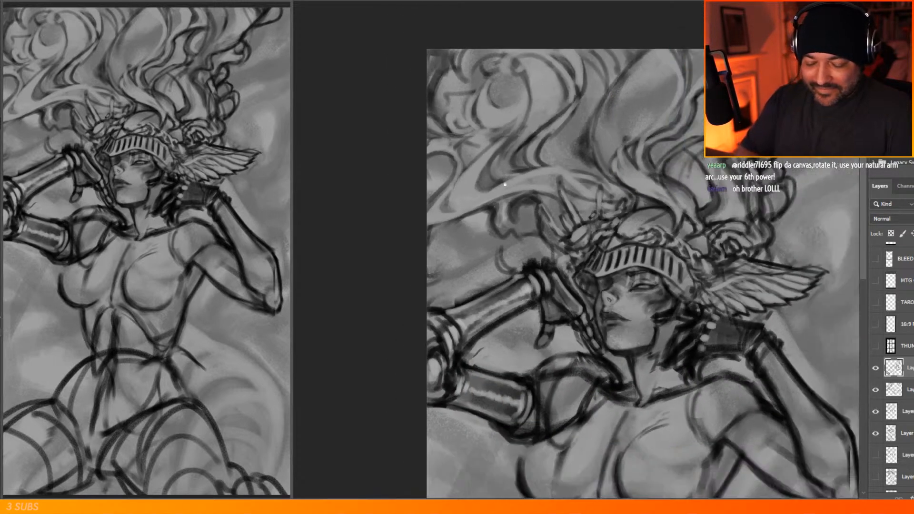
scroll(500, 199, up, 3)
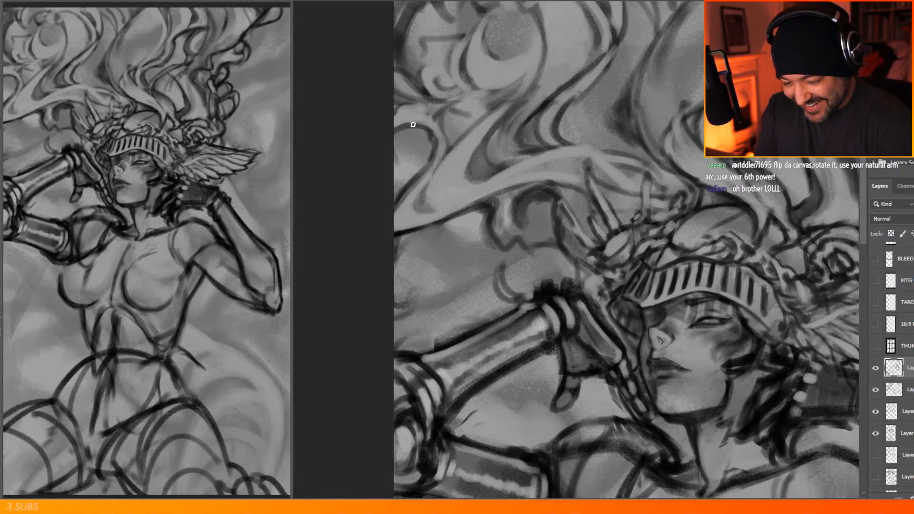
scroll(490, 133, down, 5)
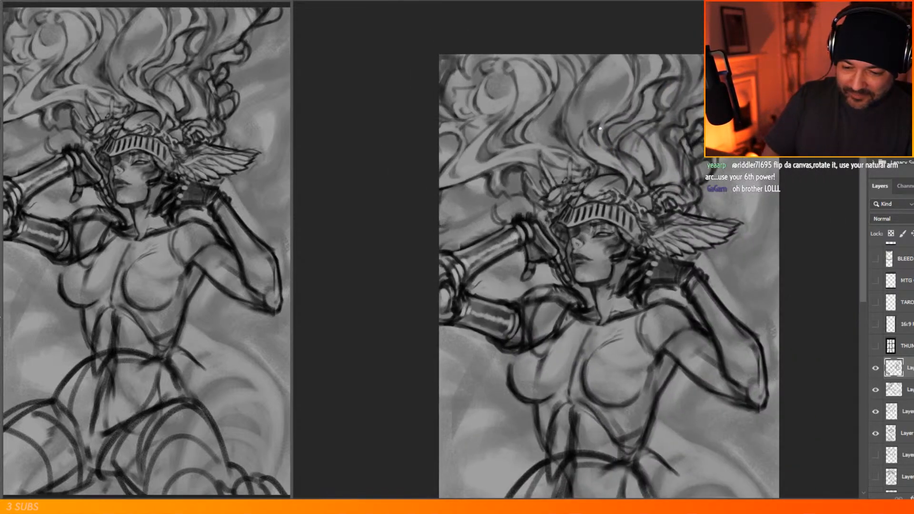
scroll(599, 139, up, 5)
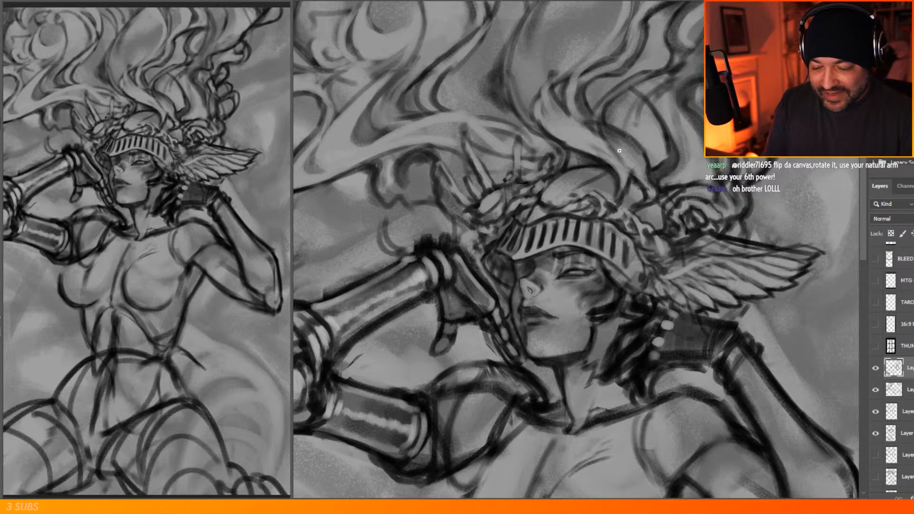
scroll(605, 151, down, 3)
scroll(610, 221, up, 5)
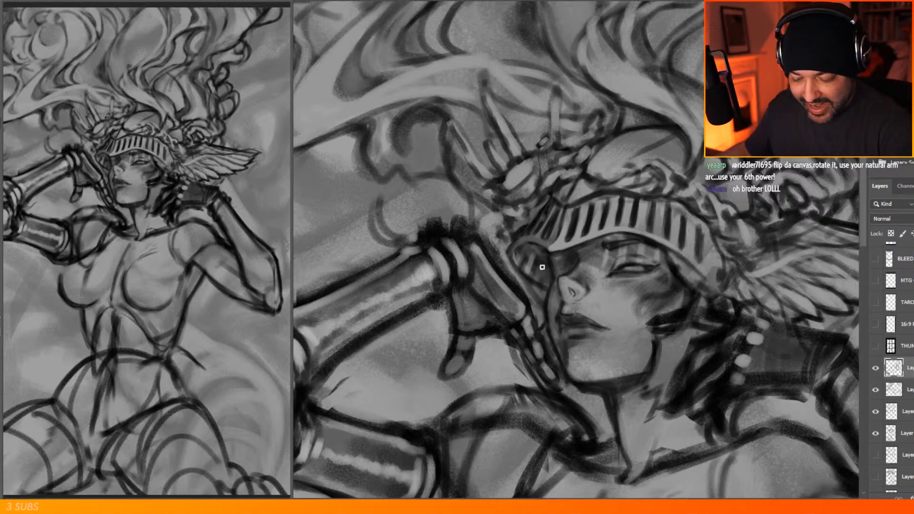
Step: Sample the face's mid-gray with the DG main - Square texture brush and touch up the shading on the face
drag(518, 138, 708, 211)
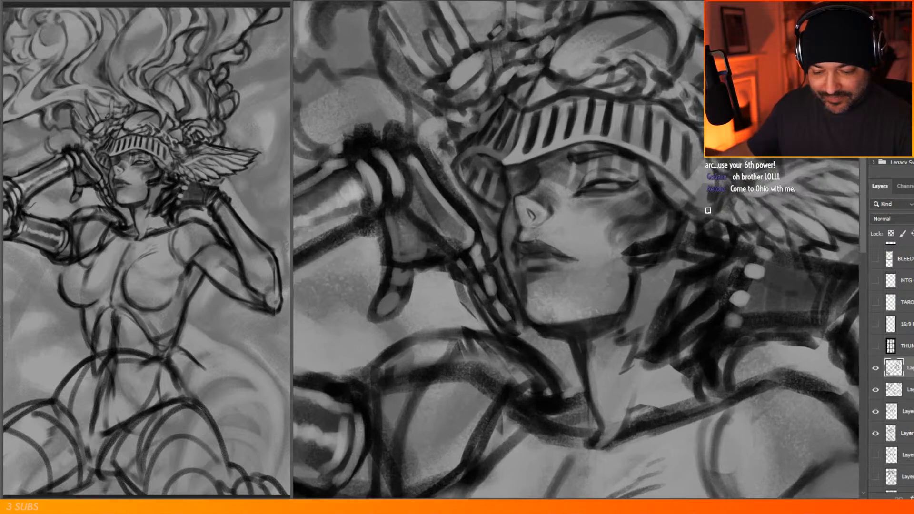
right_click(708, 210)
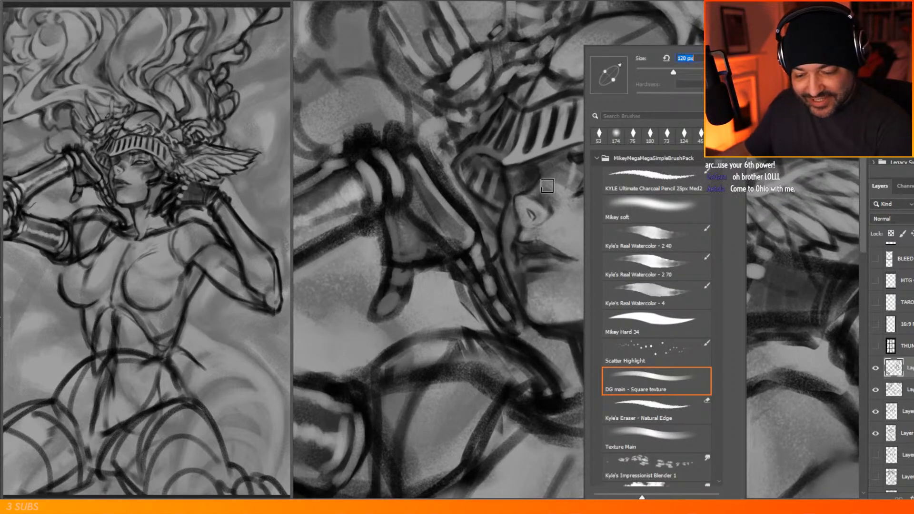
alt+click(576, 218)
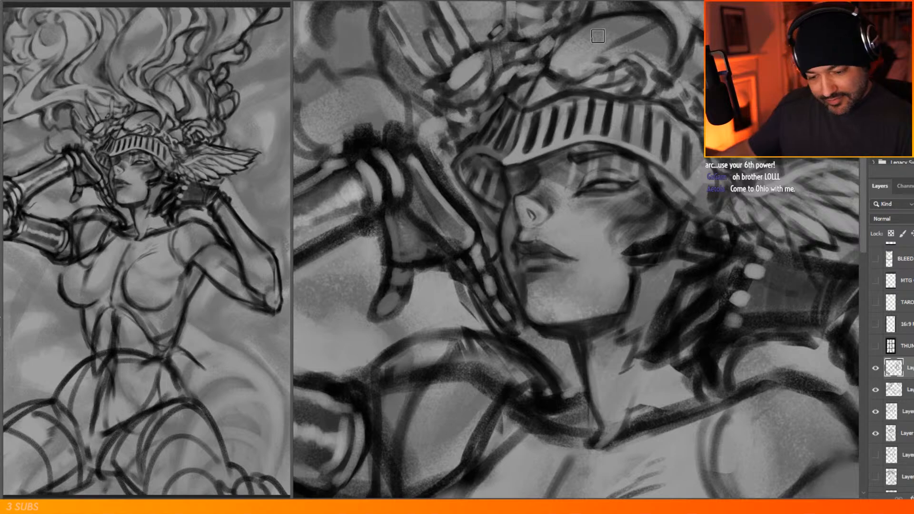
drag(502, 122, 412, 198)
mouse_move(587, 160)
mouse_down()
mouse_move(537, 135)
mouse_move(584, 156)
mouse_move(602, 207)
mouse_up()
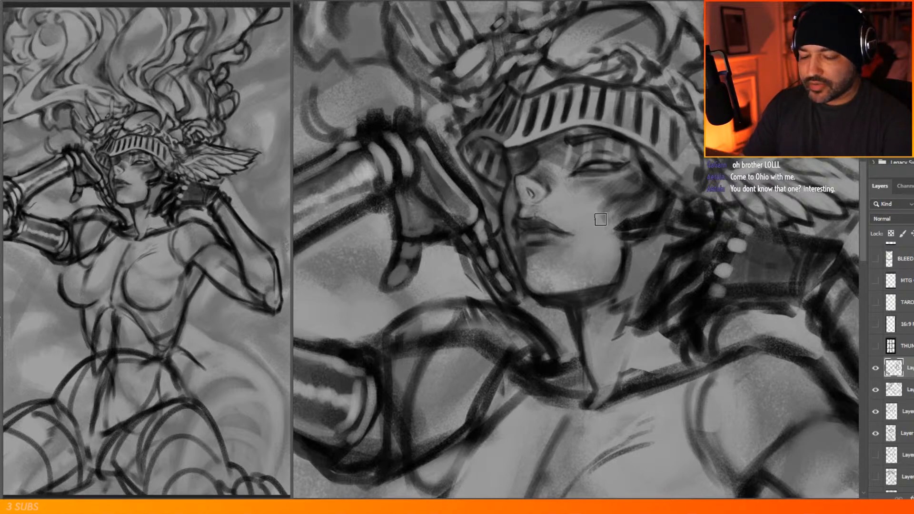
Step: Add a new layer above the sketch and set the foreground color to black (000000) for drawing beside the torso
key(ctrl+0)
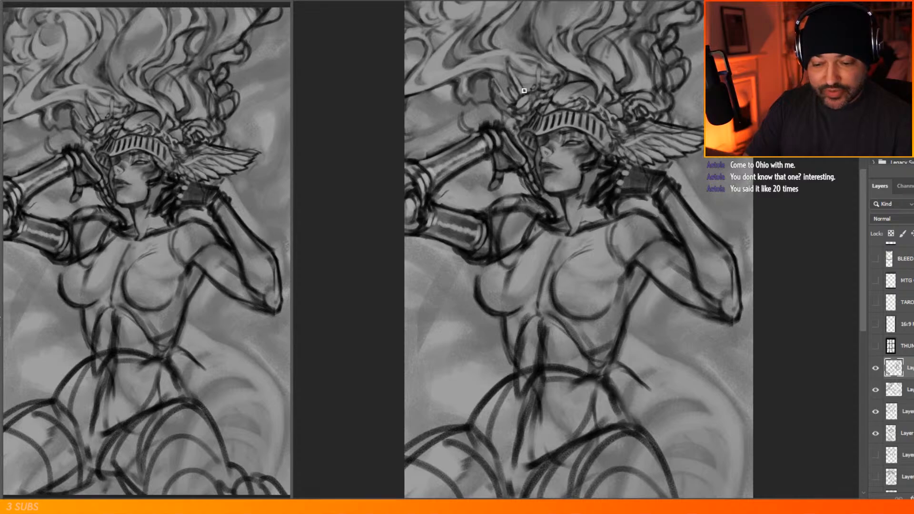
scroll(524, 93, down, 2)
scroll(607, 286, up, 5)
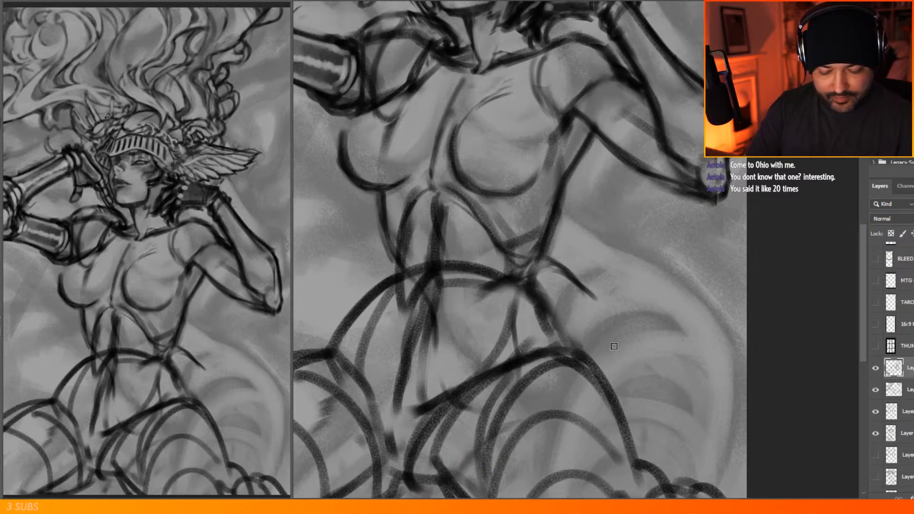
key(ctrl+shift+alt+n)
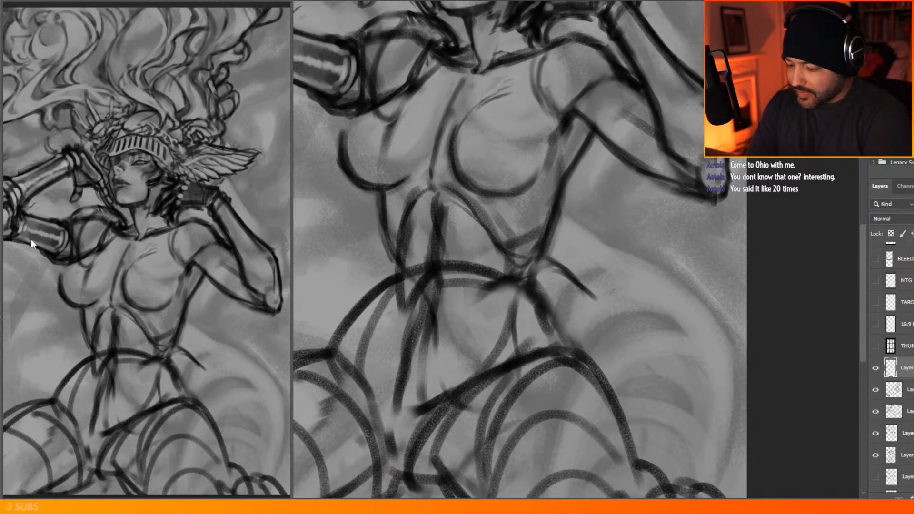
click(1, 329)
drag(667, 130, 583, 227)
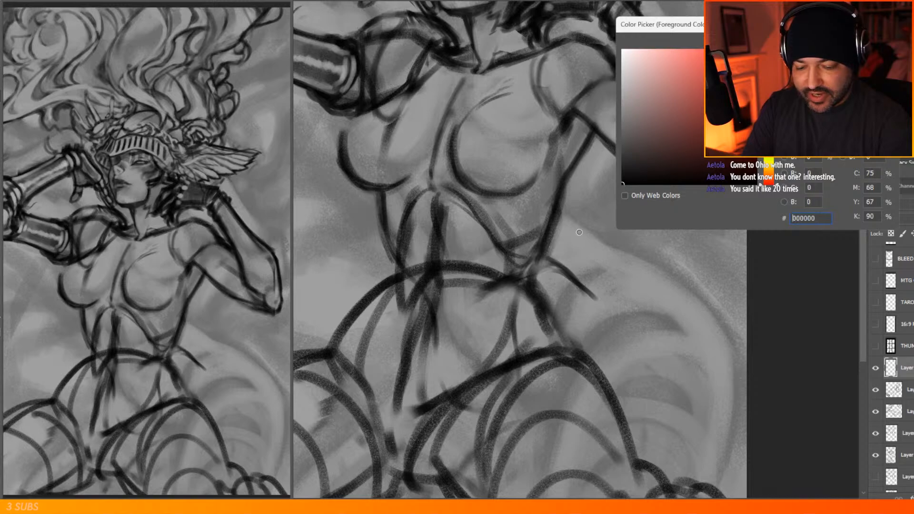
key(Return)
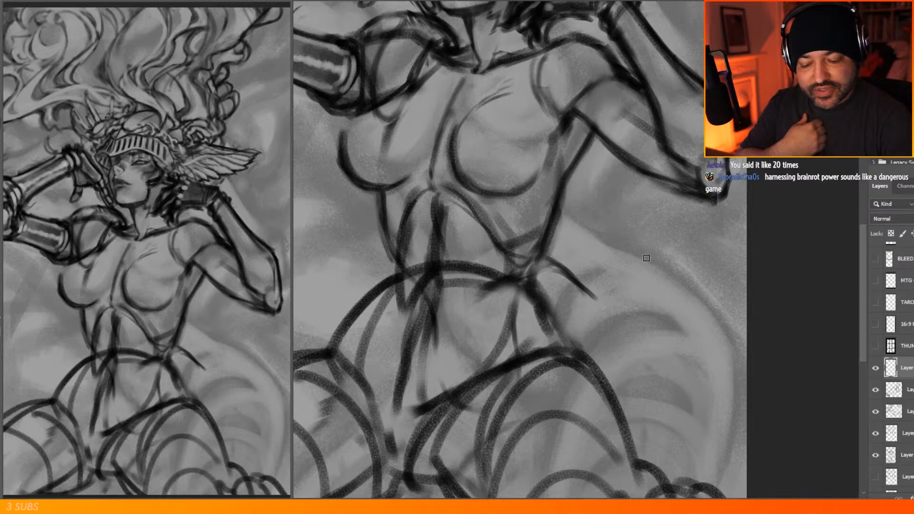
right_click(652, 260)
key(Escape)
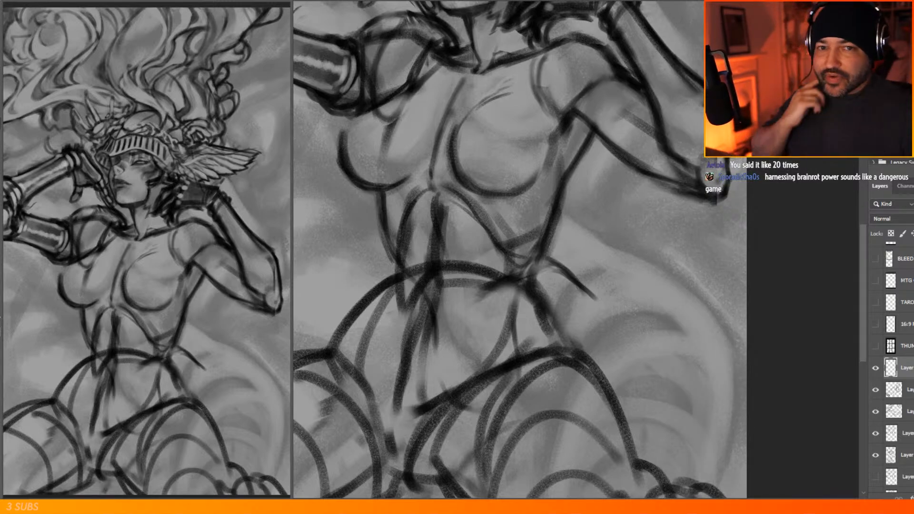
Step: Draw an upright black oval in the empty background beside the figure's waist, below the raised elbow
mouse_move(615, 281)
mouse_down()
mouse_move(617, 241)
mouse_move(616, 279)
mouse_up()
mouse_move(616, 238)
mouse_down()
mouse_move(632, 218)
mouse_move(617, 241)
mouse_move(672, 222)
mouse_move(689, 261)
mouse_up()
drag(664, 211, 688, 247)
drag(628, 224, 670, 212)
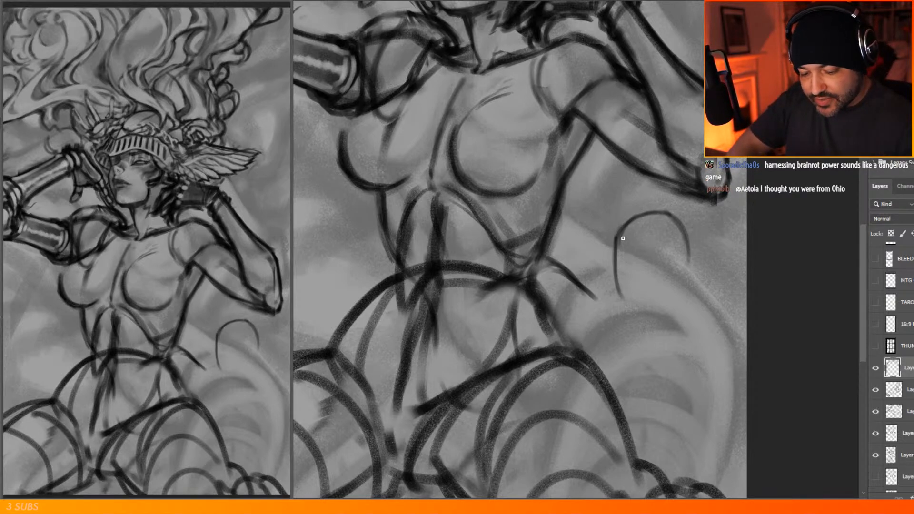
mouse_move(615, 254)
mouse_down()
mouse_move(657, 211)
mouse_move(644, 215)
mouse_move(680, 232)
mouse_move(691, 253)
mouse_up()
drag(616, 229, 619, 295)
drag(618, 260, 633, 315)
mouse_move(614, 281)
mouse_down()
mouse_move(643, 321)
mouse_move(635, 316)
mouse_move(657, 326)
mouse_move(689, 282)
mouse_move(691, 249)
mouse_move(673, 313)
mouse_up()
Step: Flip the canvas horizontally and correct the oval's outline by alternately erasing and redrawing its sides
key(ctrl+shift+h)
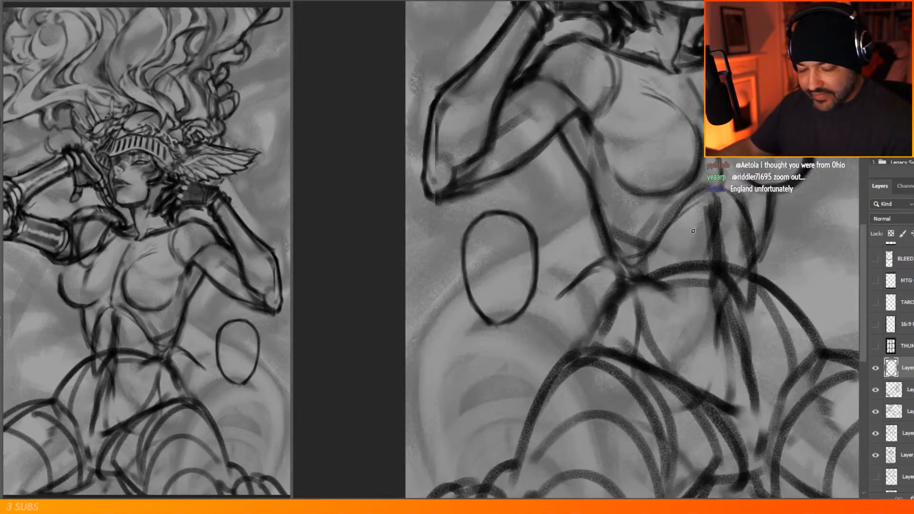
mouse_move(491, 215)
mouse_down()
mouse_move(467, 241)
mouse_move(473, 294)
mouse_move(503, 323)
mouse_up()
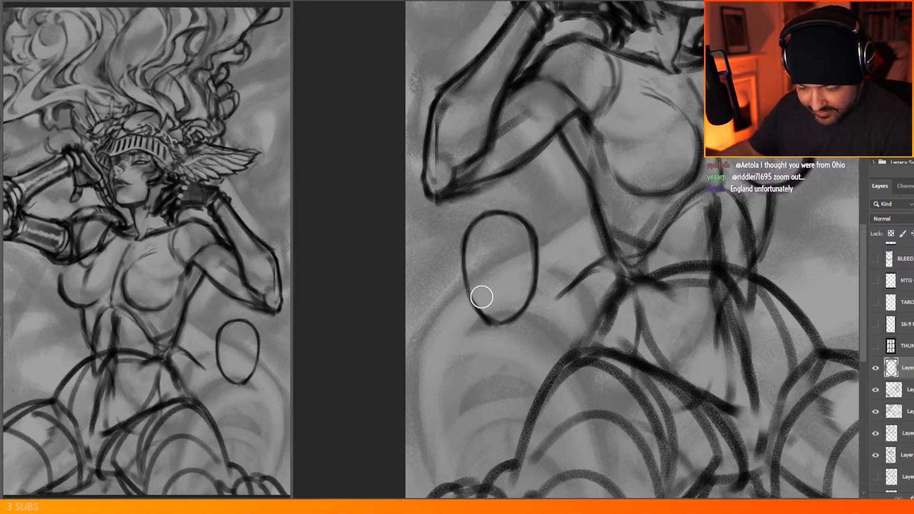
mouse_move(548, 250)
mouse_down()
mouse_move(535, 301)
mouse_move(536, 260)
mouse_move(522, 237)
mouse_move(465, 239)
mouse_move(479, 310)
mouse_move(493, 323)
mouse_move(501, 314)
mouse_move(505, 326)
mouse_up()
key(b)
key(e)
key(e)
key(b)
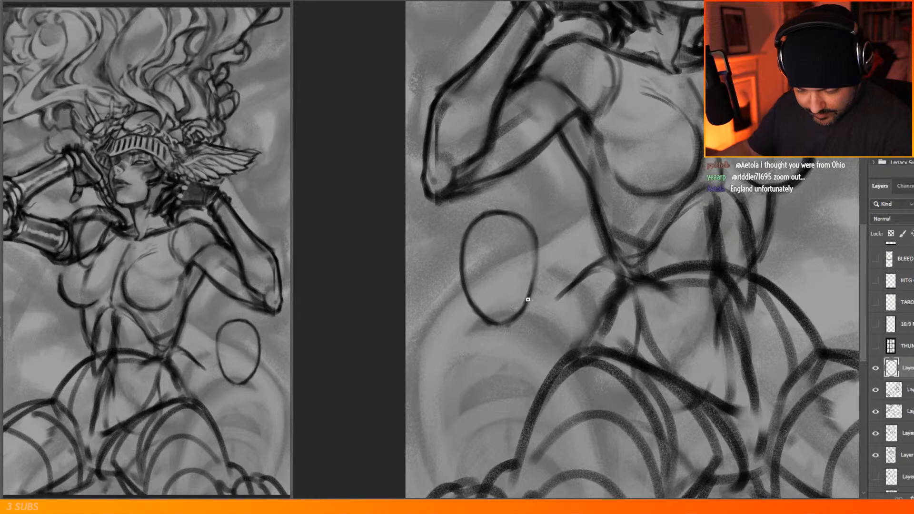
drag(534, 266, 532, 227)
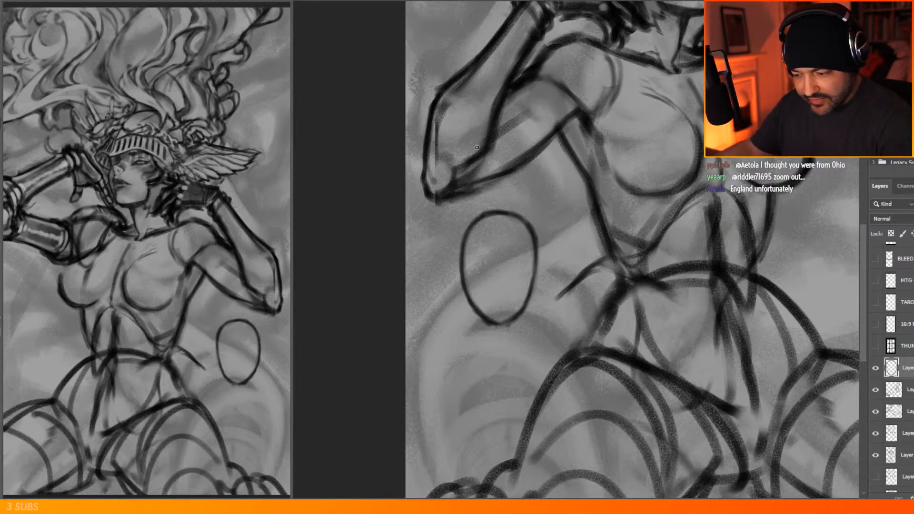
Step: Adjust the brush size, fade the rough oval to a faint guide, and add a new layer above it
right_click(510, 183)
click(572, 72)
click(469, 257)
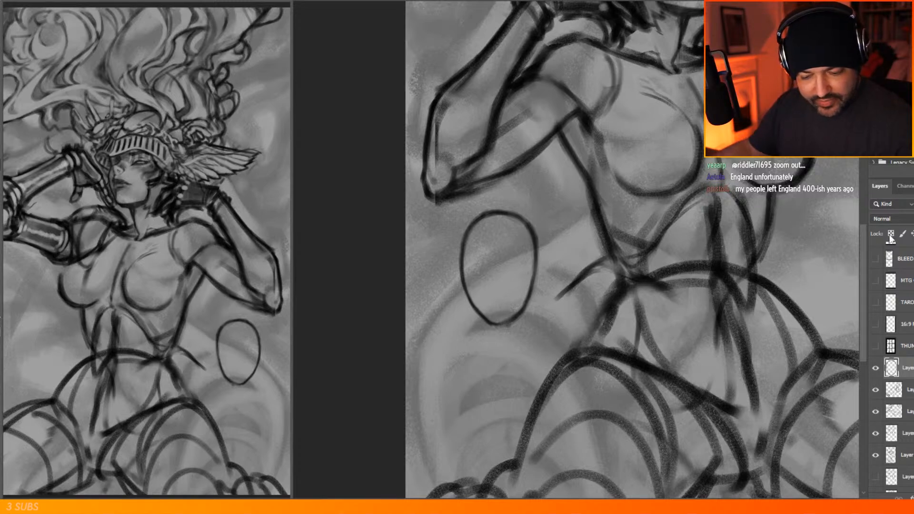
key(ctrl+z)
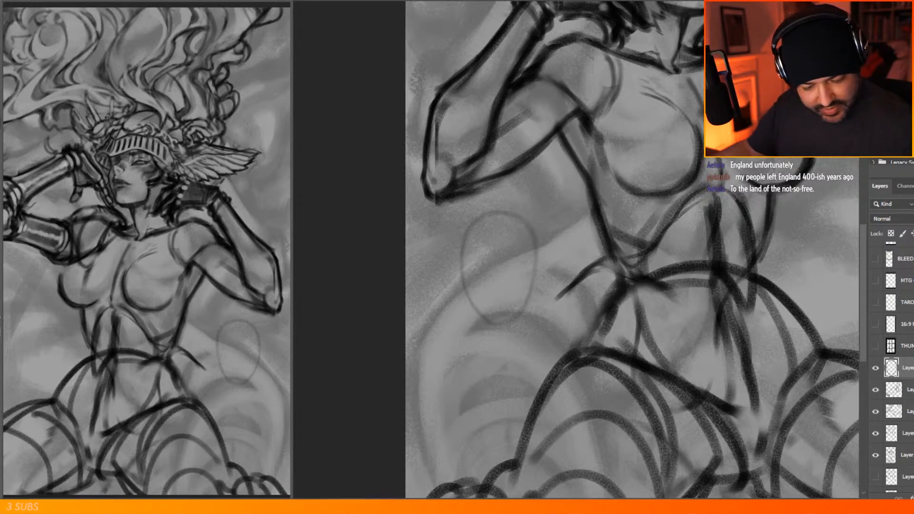
key(ctrl+shift+alt+n)
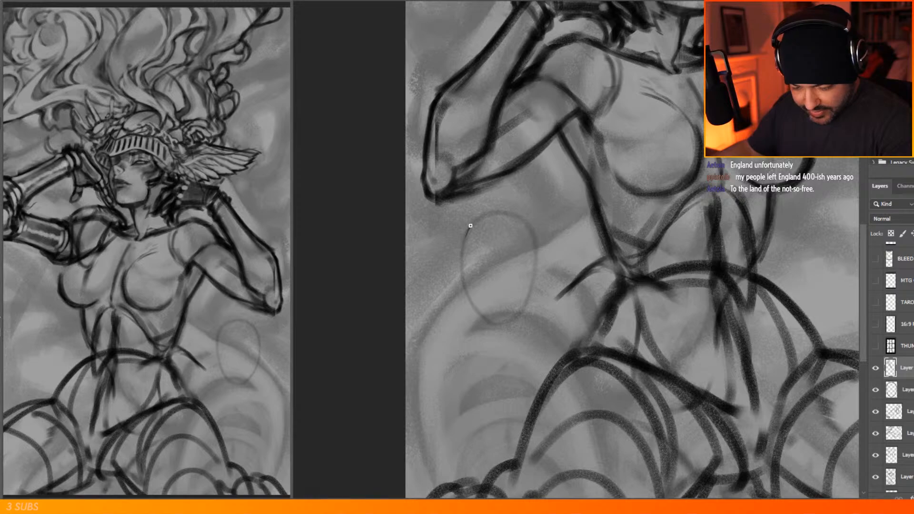
Step: Trace the sides and base of the faded oval with a thin black line, flipping the canvas back partway through
mouse_move(470, 226)
mouse_down()
mouse_move(470, 308)
mouse_move(467, 233)
mouse_move(466, 291)
mouse_move(462, 265)
mouse_move(464, 283)
mouse_move(470, 296)
mouse_move(461, 259)
mouse_move(481, 316)
mouse_move(488, 311)
mouse_move(452, 286)
mouse_move(462, 282)
mouse_move(473, 307)
mouse_move(466, 294)
mouse_move(498, 322)
mouse_up()
key(ctrl+shift+h)
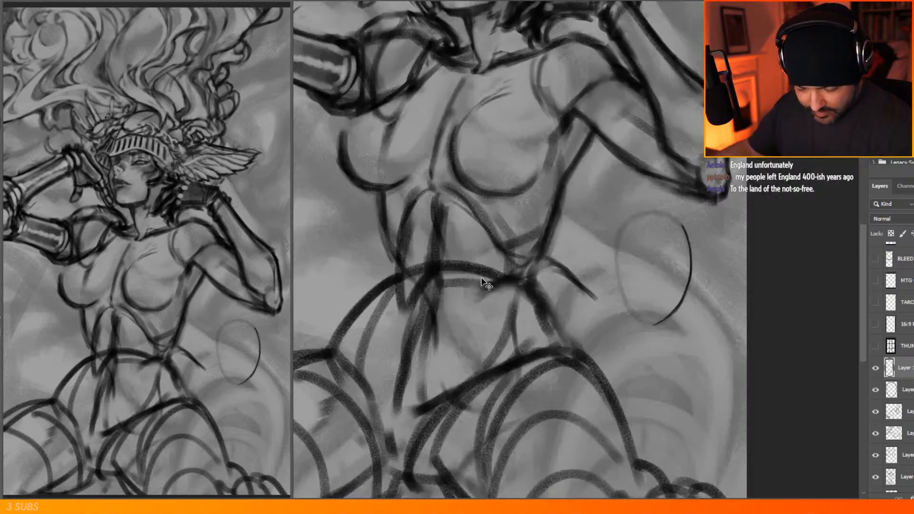
drag(626, 222, 619, 256)
drag(623, 226, 620, 280)
mouse_move(617, 245)
mouse_down()
mouse_move(635, 318)
mouse_move(618, 259)
mouse_move(621, 288)
mouse_up()
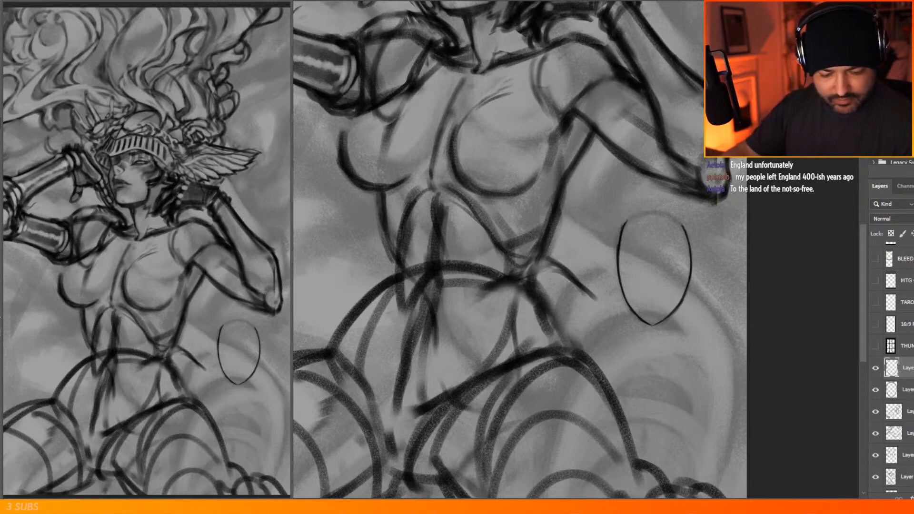
Step: Delete the two layers holding the faint oval and its thin outline
key(Delete)
key(Delete)
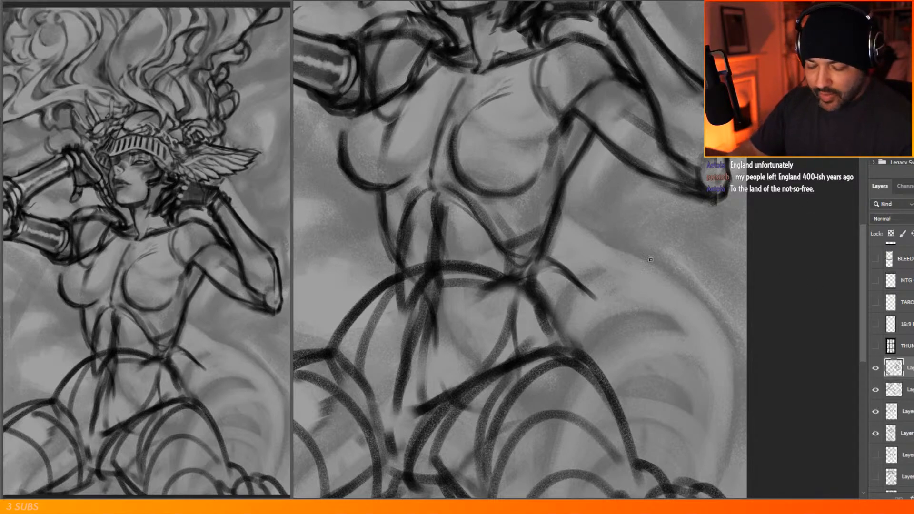
Step: Select the sketch layer directly beneath the top visible one and adjust the brush size
scroll(604, 269, down, 8)
scroll(603, 266, down, 3)
scroll(553, 211, up, 3)
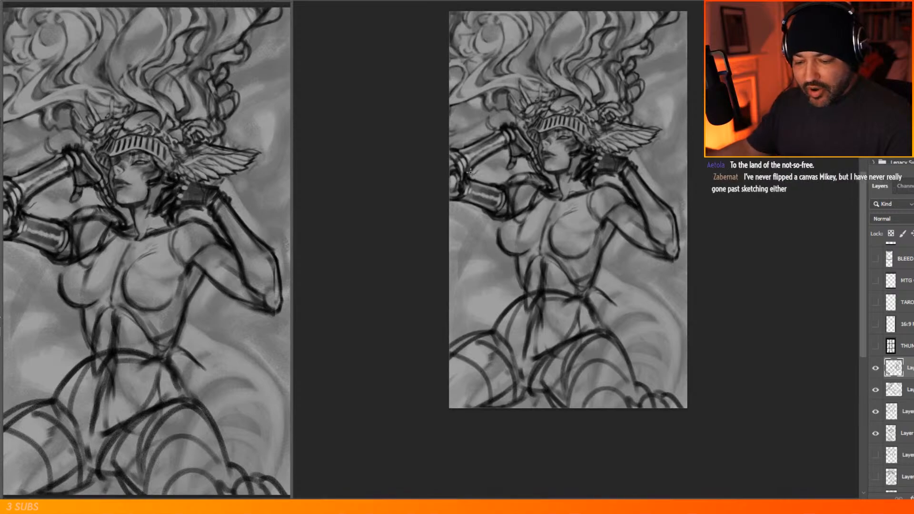
scroll(467, 174, up, 3)
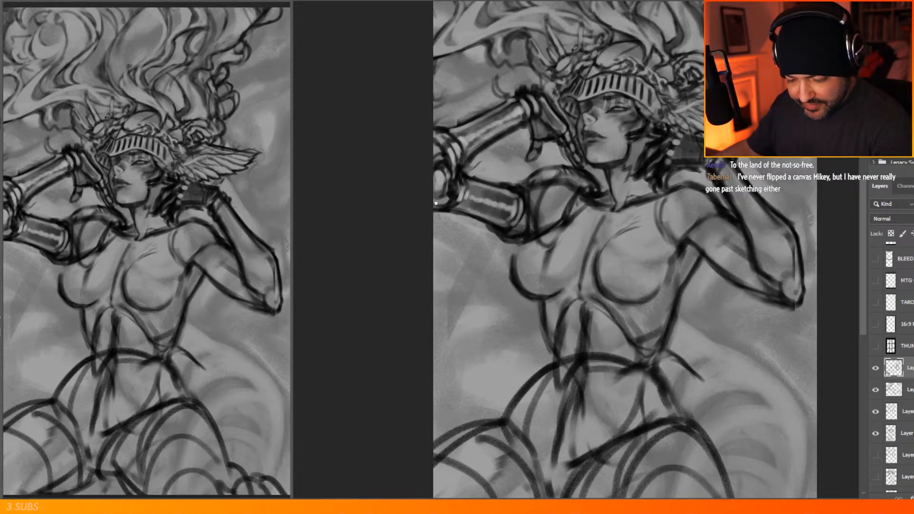
key(alt+bracketleft)
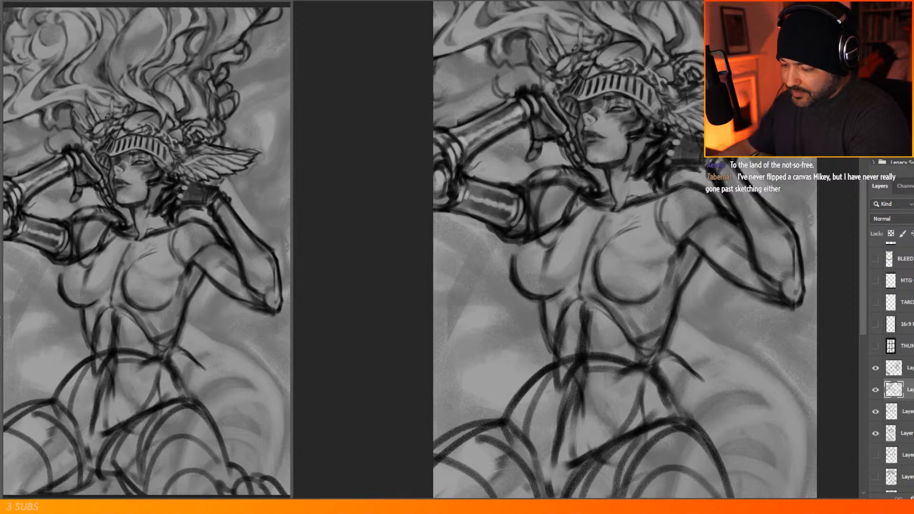
right_click(509, 121)
click(587, 70)
click(385, 254)
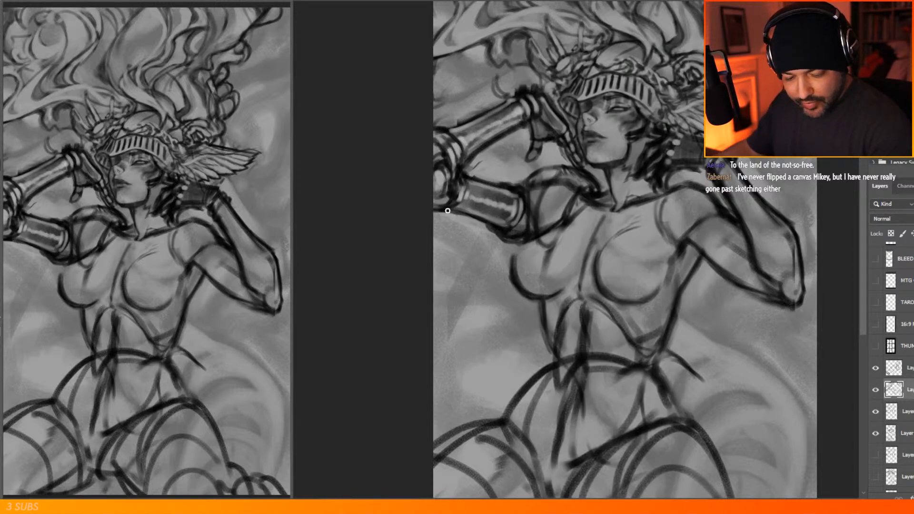
Step: Reselect the top sketch layer and turn it off and on to compare its refinements with the drawing beneath
key(alt+bracketright)
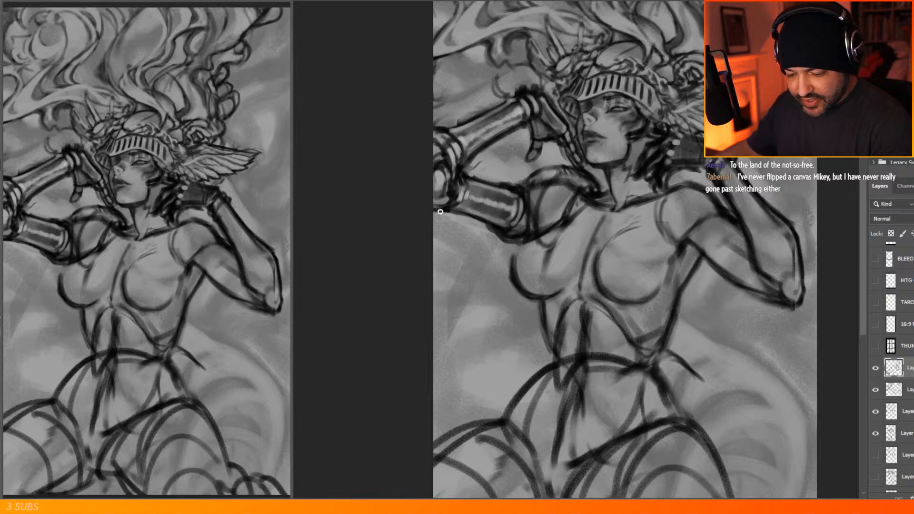
click(875, 368)
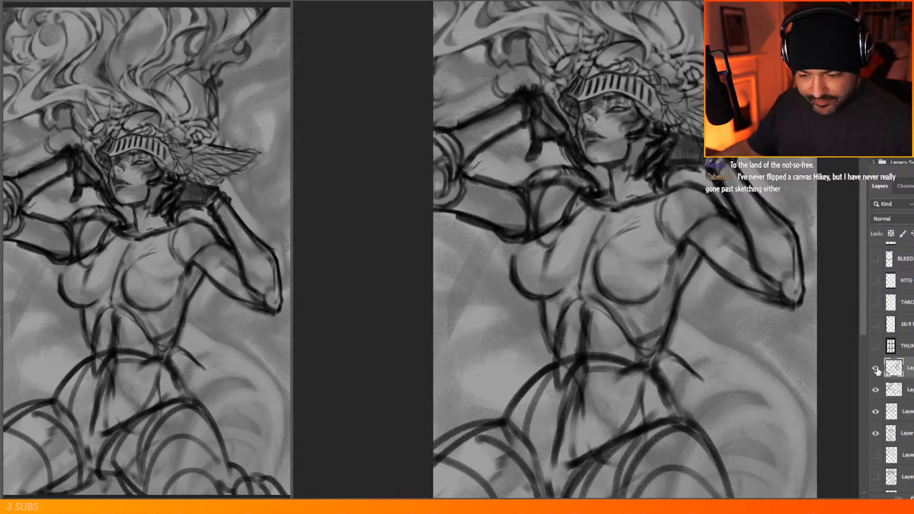
click(876, 369)
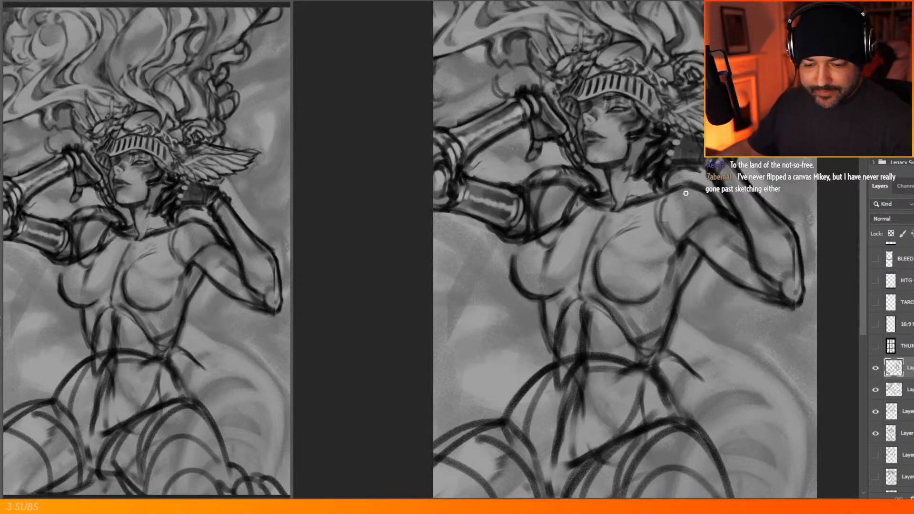
Step: Examine the bent armored arm and elbow up close and at full-figure scale, sampling a tone from the forearm's edge
drag(683, 257, 636, 257)
drag(560, 128, 604, 127)
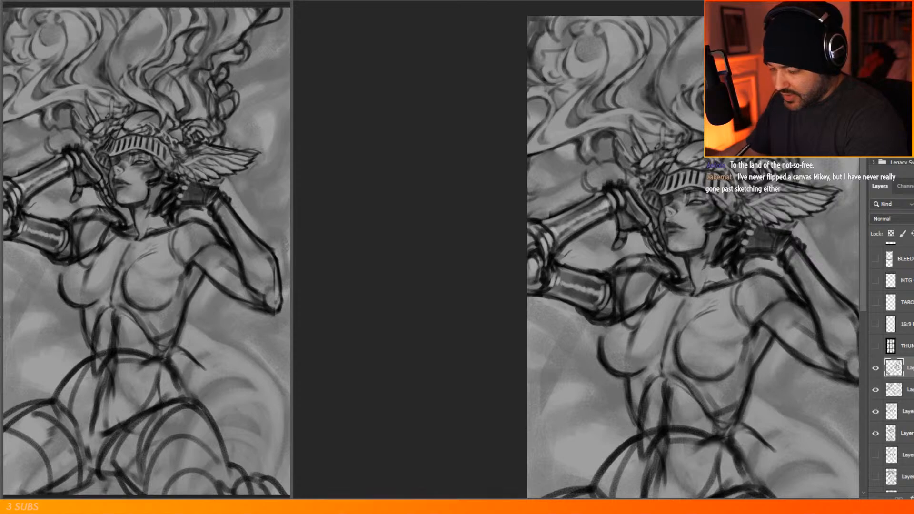
right_click(670, 74)
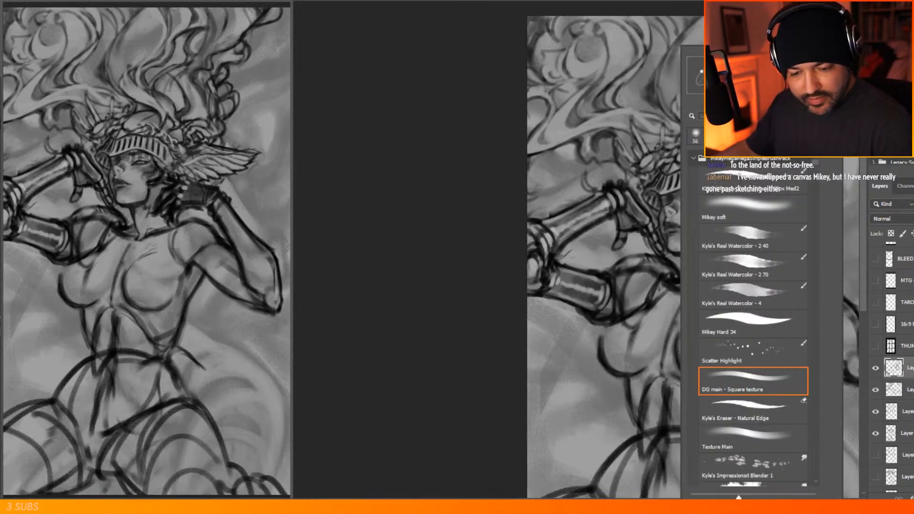
click(516, 221)
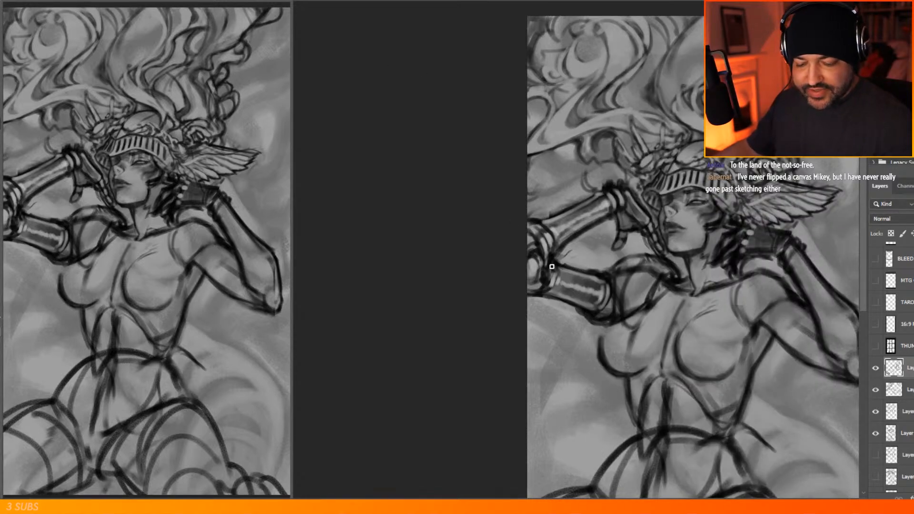
drag(545, 277, 574, 277)
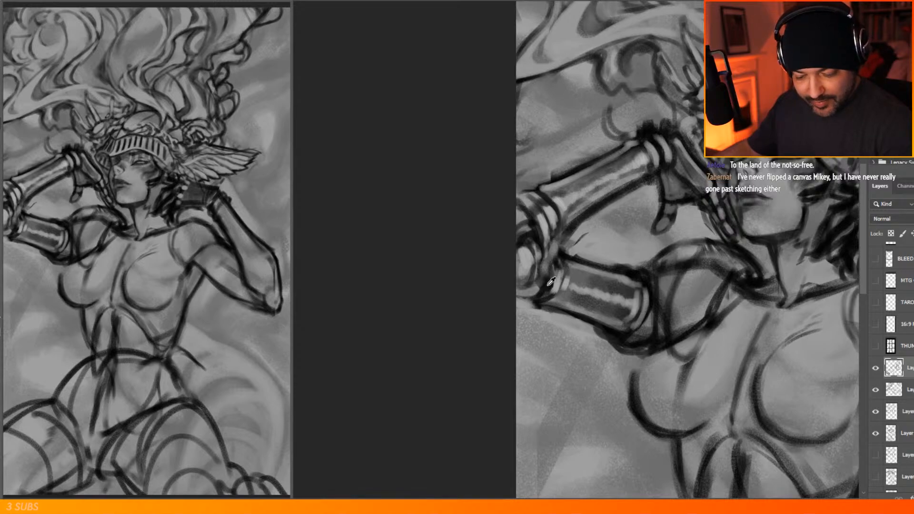
alt+click(531, 186)
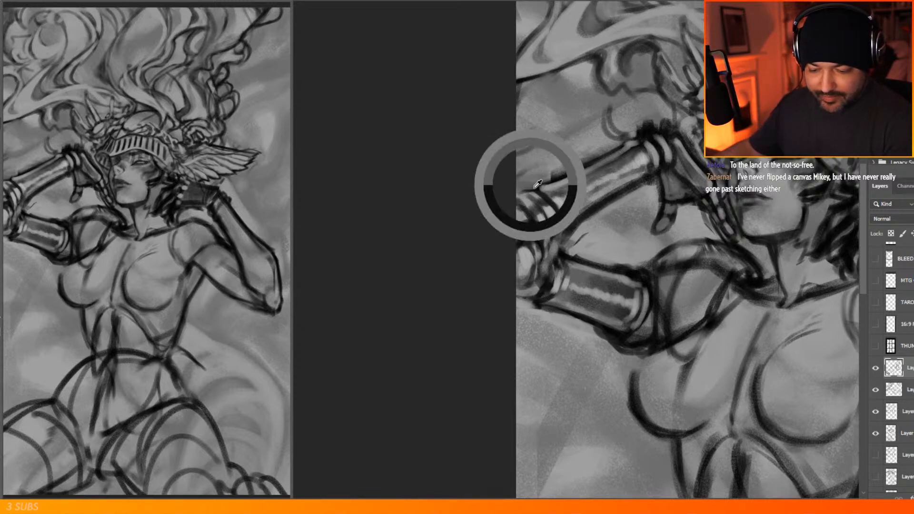
key(ctrl+minus)
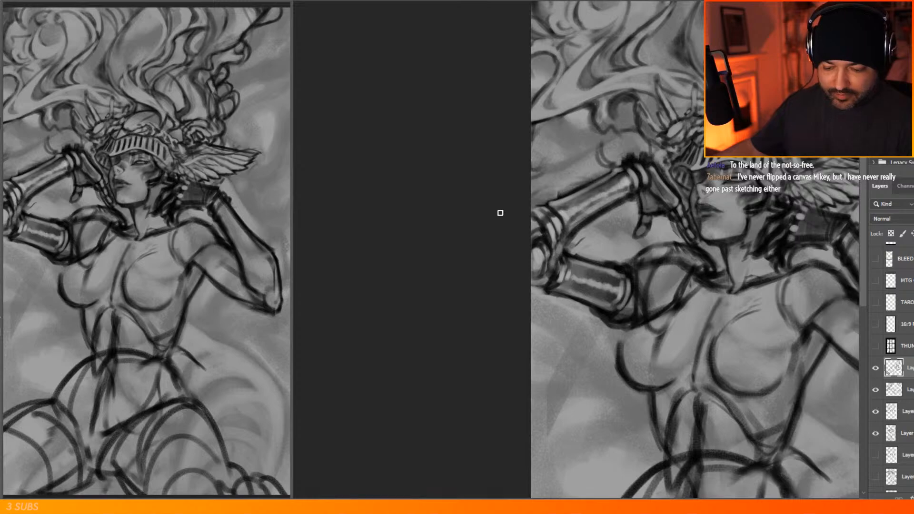
drag(594, 235, 574, 251)
scroll(579, 242, down, 5)
scroll(657, 243, up, 7)
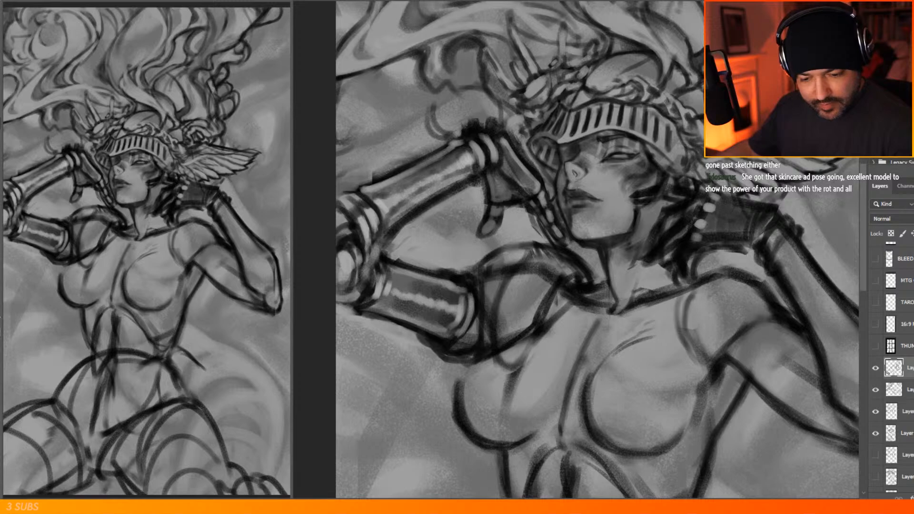
Step: Paint a light stroke down the rear edge of the jaw, beside the dark hair
right_click(703, 103)
drag(642, 211, 631, 247)
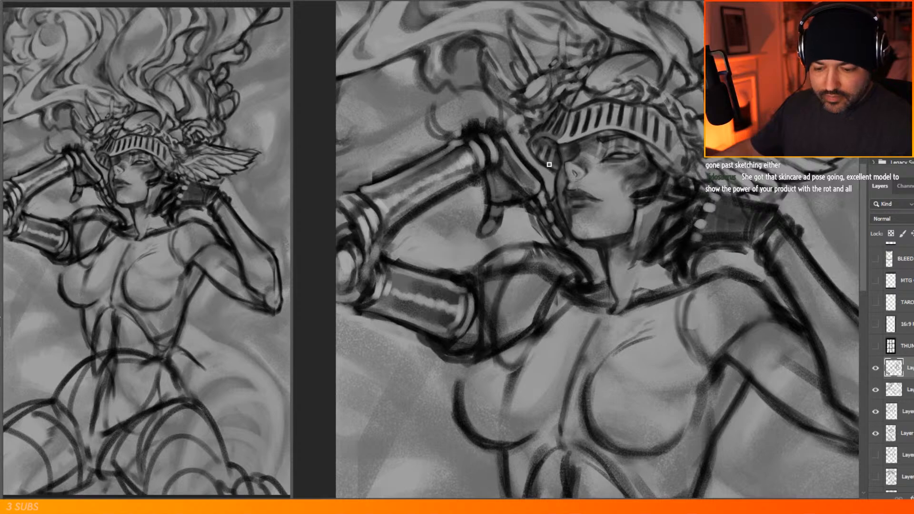
Step: Examine the figure's helmet, arms and overall composition at several zoom levels
scroll(543, 105, down, 3)
scroll(544, 67, up, 2)
scroll(538, 79, up, 3)
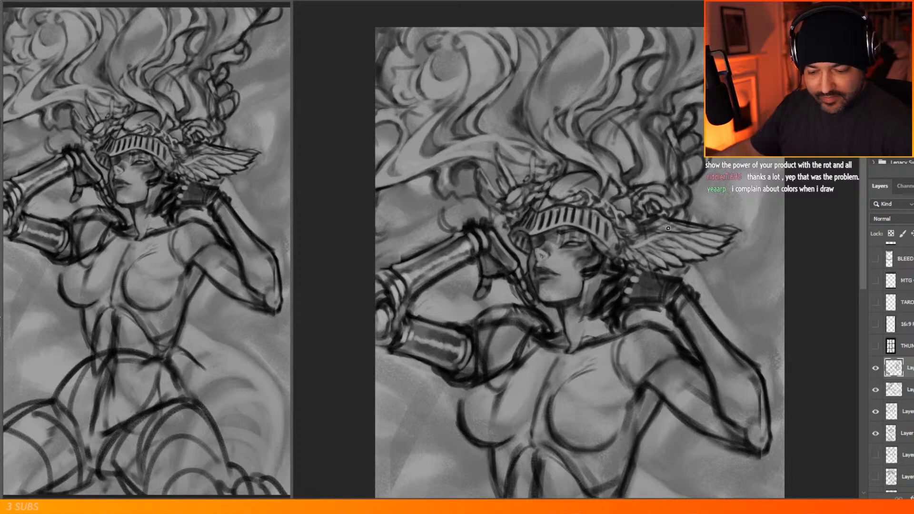
scroll(702, 132, down, 2)
scroll(643, 194, up, 1)
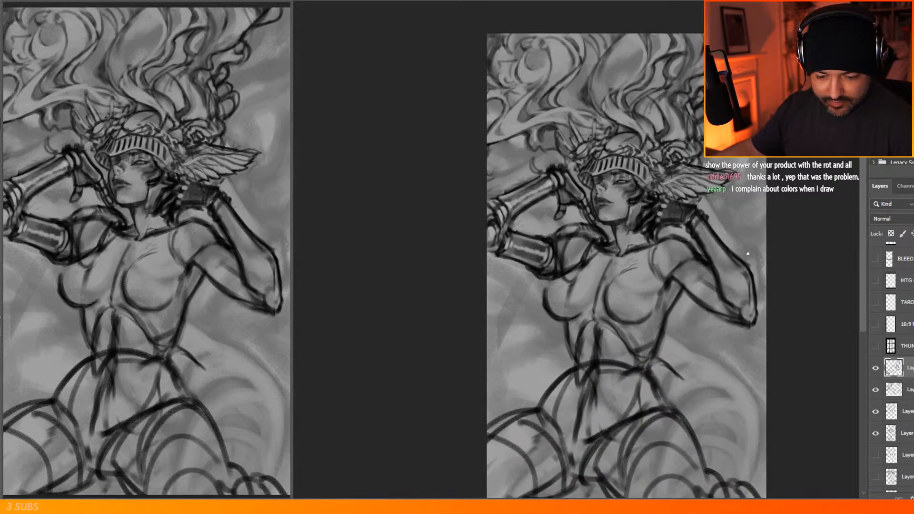
scroll(729, 247, up, 1)
scroll(750, 275, up, 1)
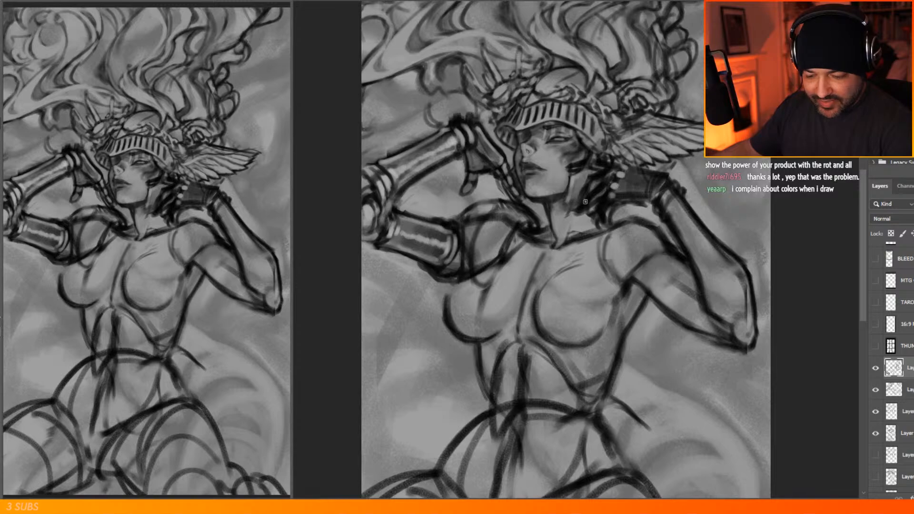
scroll(520, 151, down, 6)
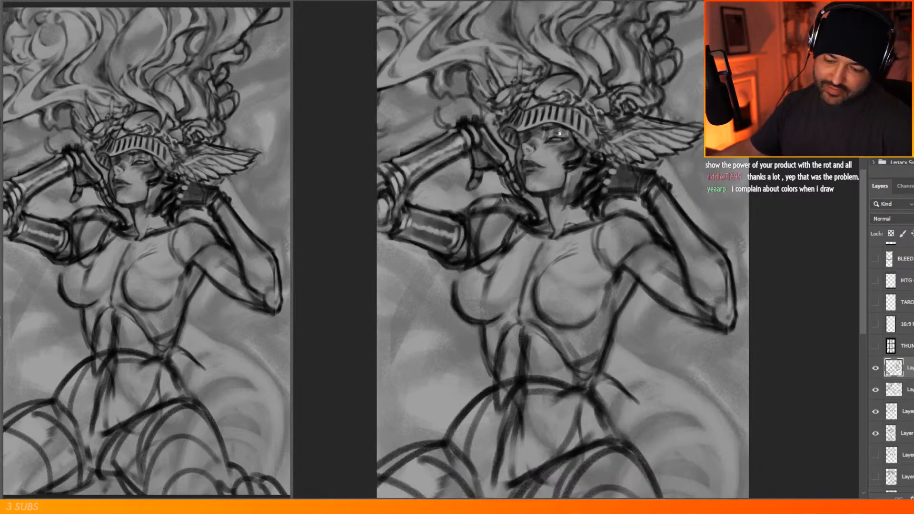
scroll(465, 129, up, 4)
Step: Lasso the bent armored forearm and upper arm, and stamp all visible artwork onto a new layer
key(l)
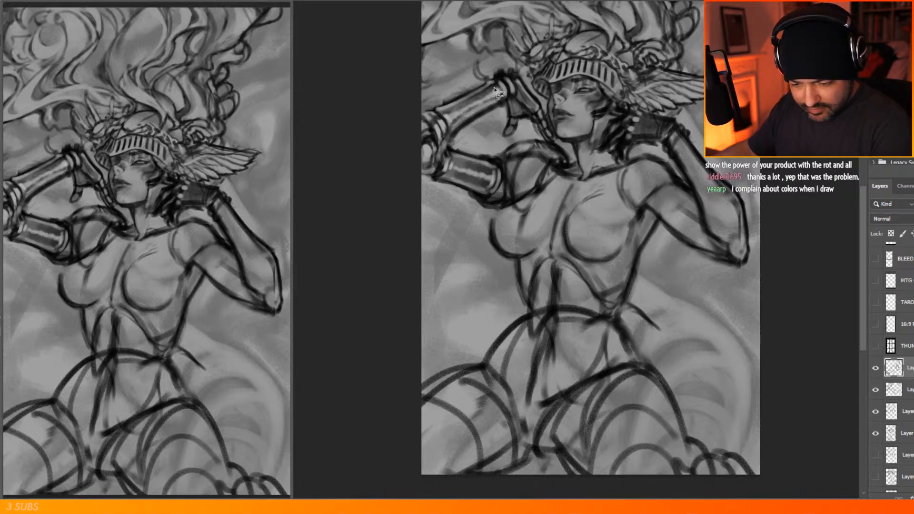
mouse_move(493, 142)
mouse_down()
mouse_move(447, 199)
mouse_move(420, 114)
mouse_move(450, 75)
mouse_up()
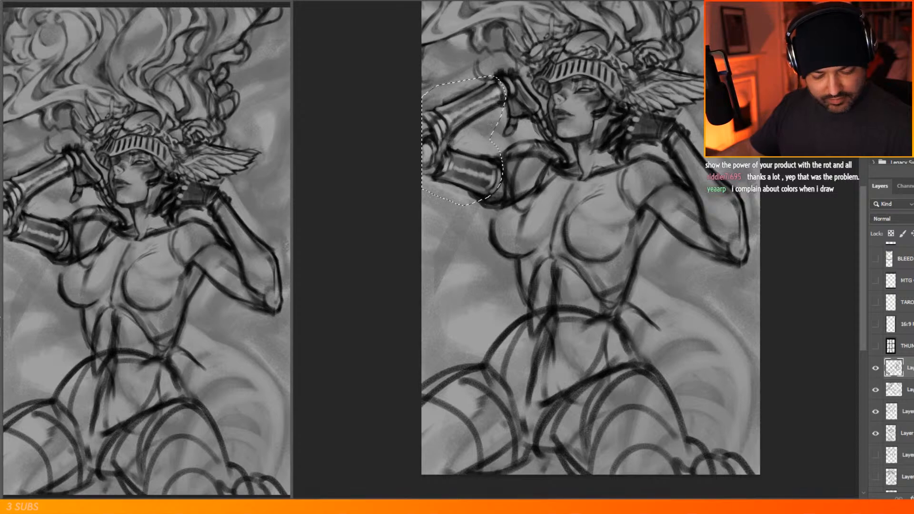
key(ctrl+shift+alt+n)
key(ctrl+shift+alt+e)
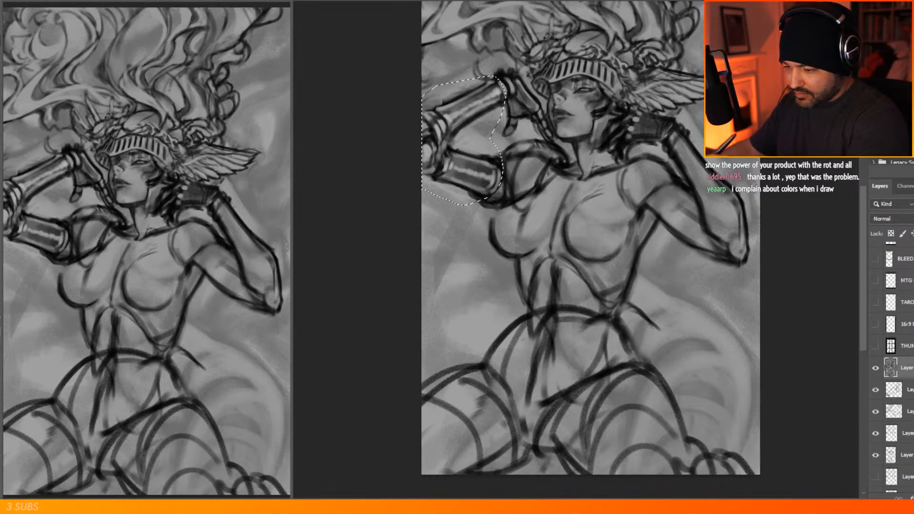
Step: Stretch the selected armored arm horizontally past the canvas edge, adjust its placement, apply the transform and clear the selection
click(22, 1)
mouse_move(110, 209)
click(165, 224)
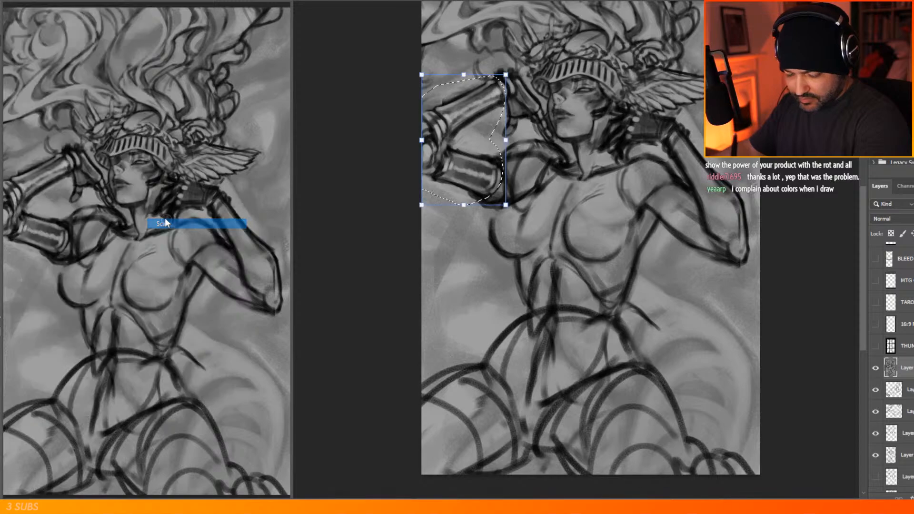
mouse_move(420, 139)
mouse_down()
mouse_move(388, 135)
mouse_move(408, 139)
mouse_move(396, 140)
mouse_up()
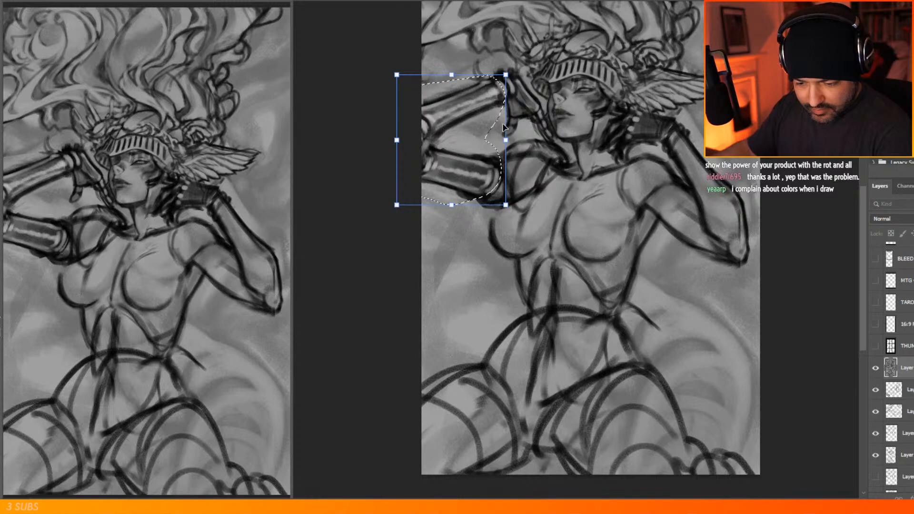
drag(504, 131, 501, 126)
key(Return)
key(ctrl+d)
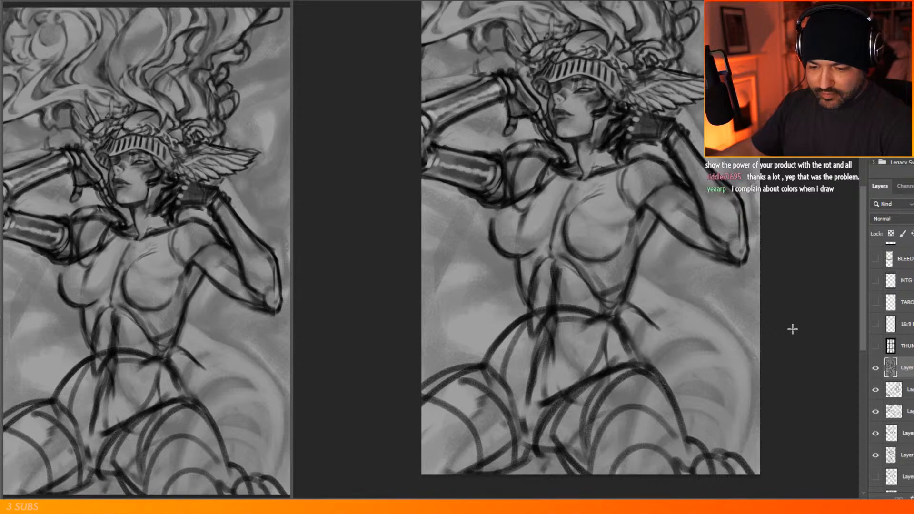
Step: Paint light highlights along the top of the armored shoulder plate and patchy grey texture below them
scroll(712, 243, down, 5)
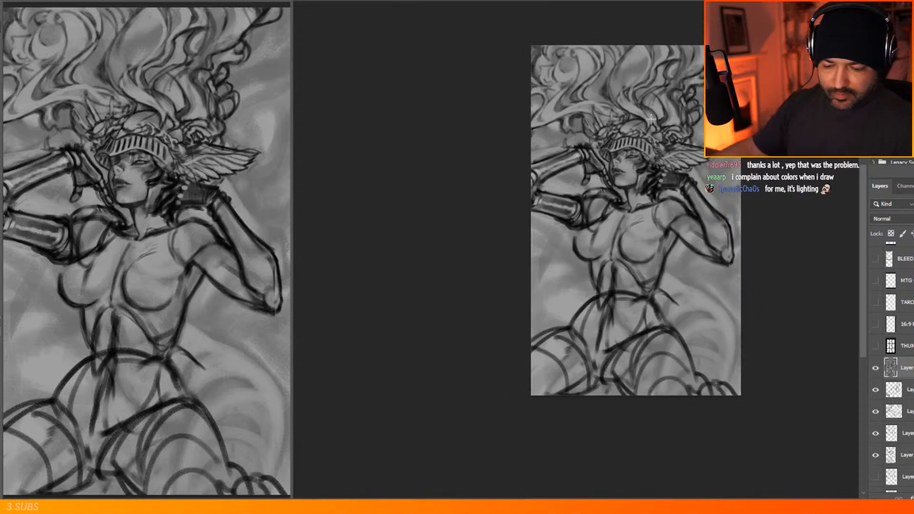
scroll(681, 85, up, 8)
scroll(662, 231, up, 2)
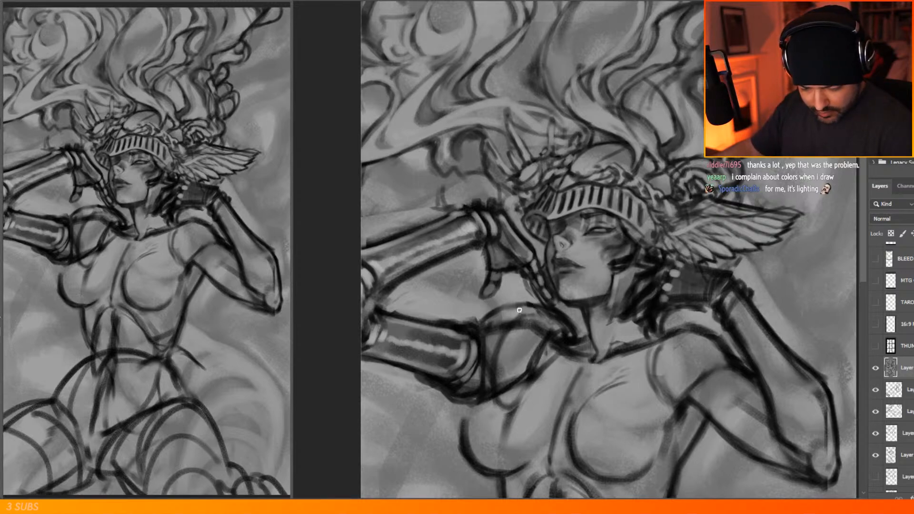
mouse_move(516, 322)
mouse_down()
mouse_move(496, 324)
mouse_move(540, 328)
mouse_up()
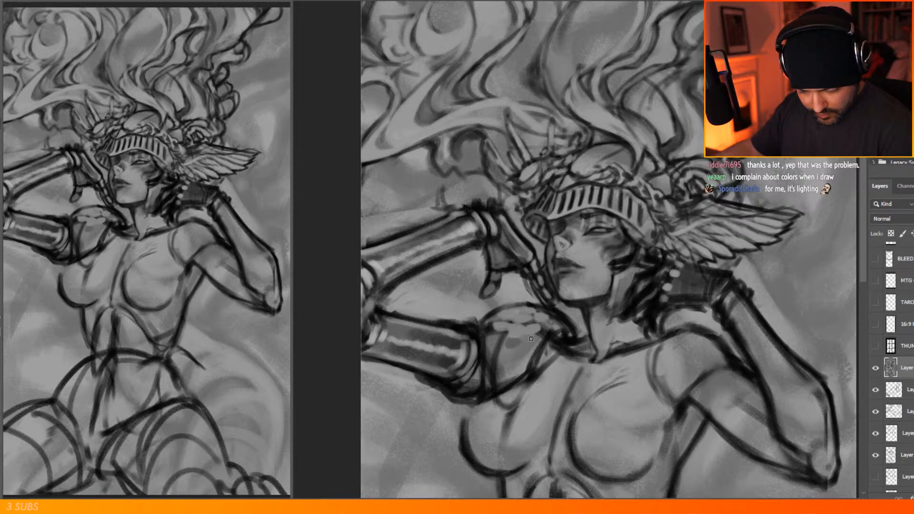
mouse_move(522, 357)
mouse_down()
mouse_move(493, 353)
mouse_move(496, 379)
mouse_move(524, 369)
mouse_move(489, 357)
mouse_up()
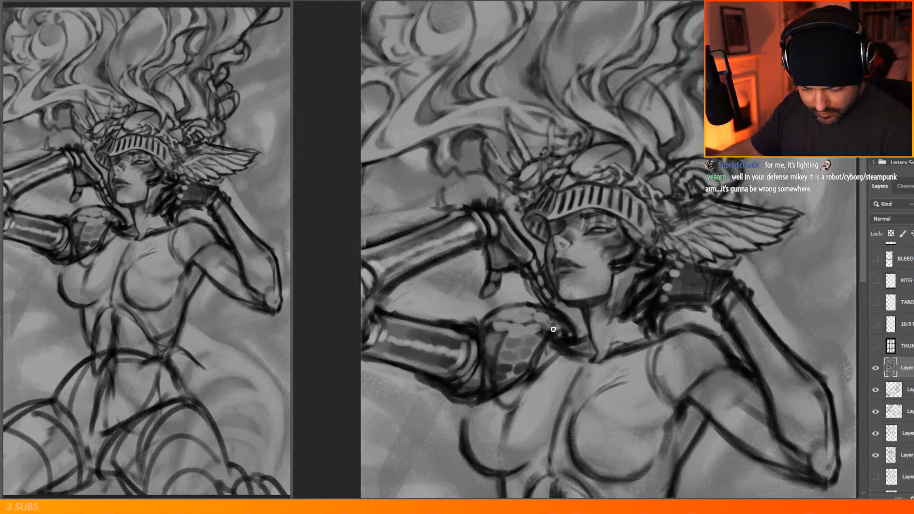
Step: Define the shoulder plate's curved inner edge and its border with the upper-arm armor using contour strokes
drag(552, 327, 513, 382)
drag(485, 324, 488, 384)
drag(486, 341, 488, 388)
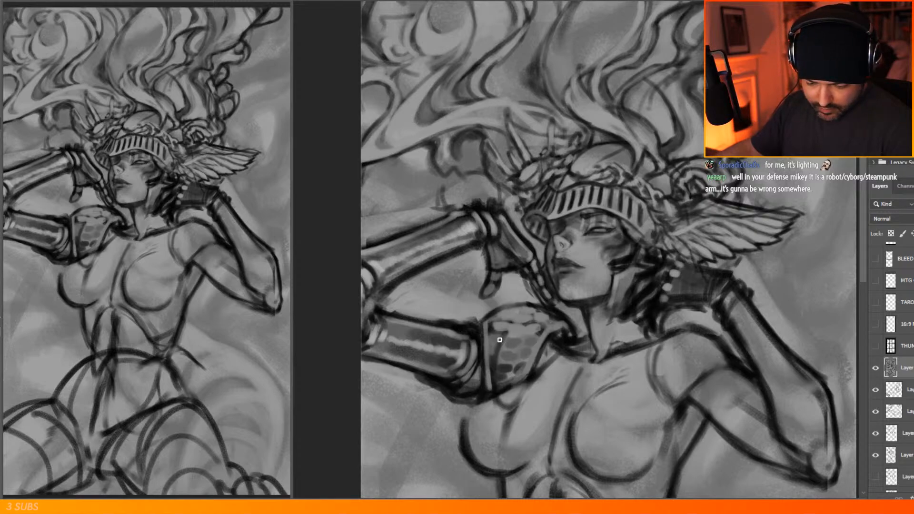
Step: Add dark curved detail strokes to the ornaments on the helmet's crown and around its front spikes
scroll(491, 269, down, 3)
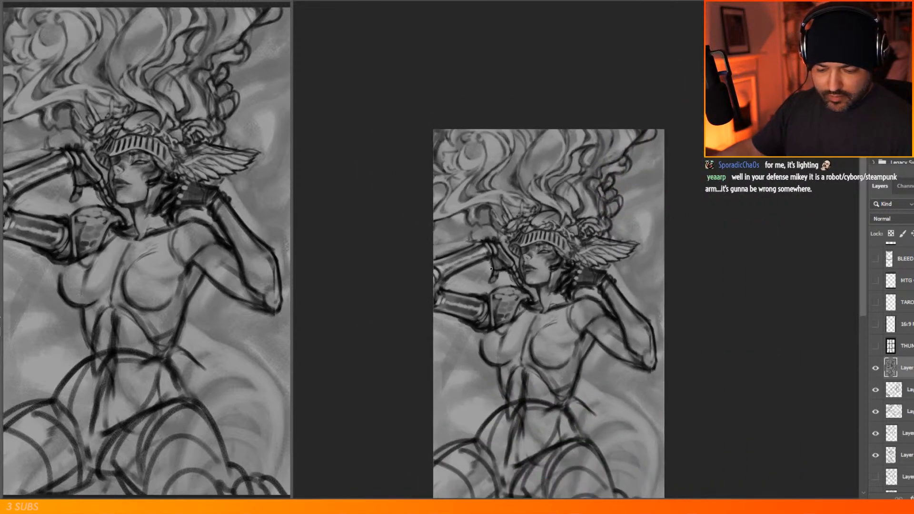
scroll(512, 309, up, 2)
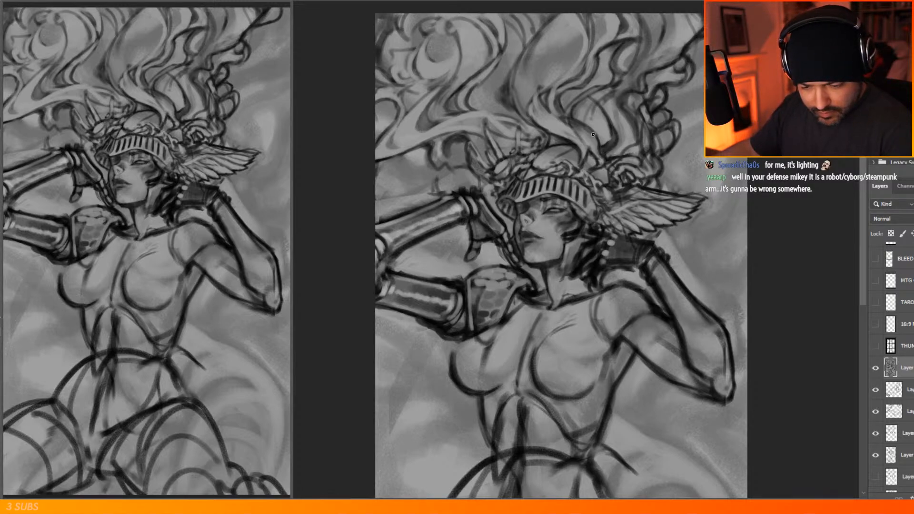
drag(577, 130, 586, 156)
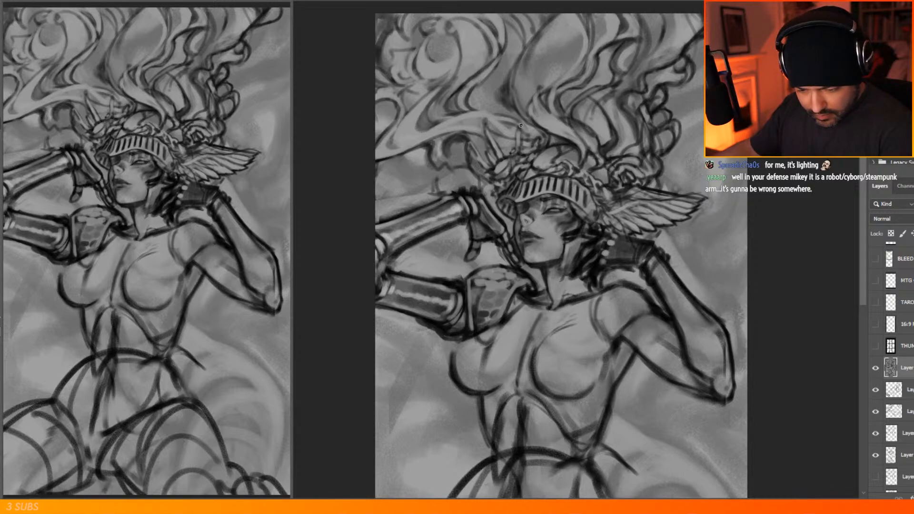
drag(507, 153, 487, 140)
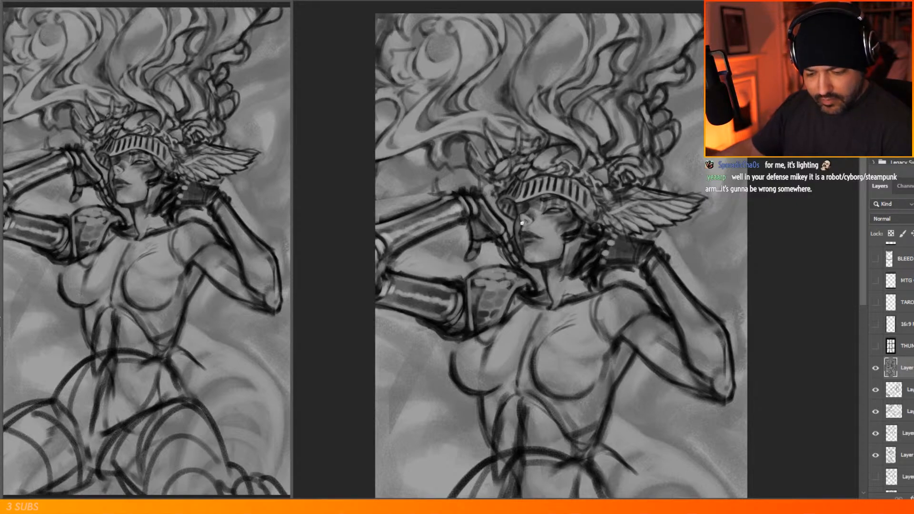
Step: Paint soft light grey tones over the upper planes of both breasts with the DG main - Square texture brush
scroll(553, 180, down, 6)
scroll(545, 266, up, 6)
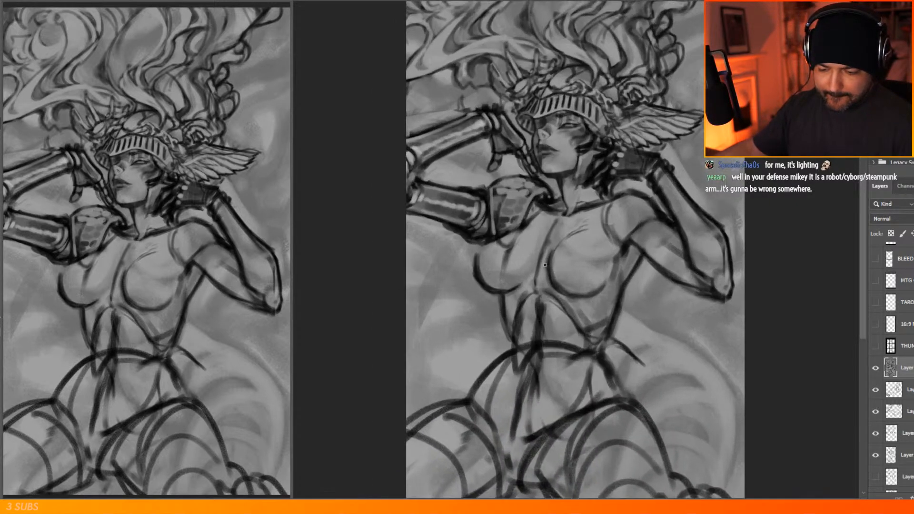
right_click(686, 70)
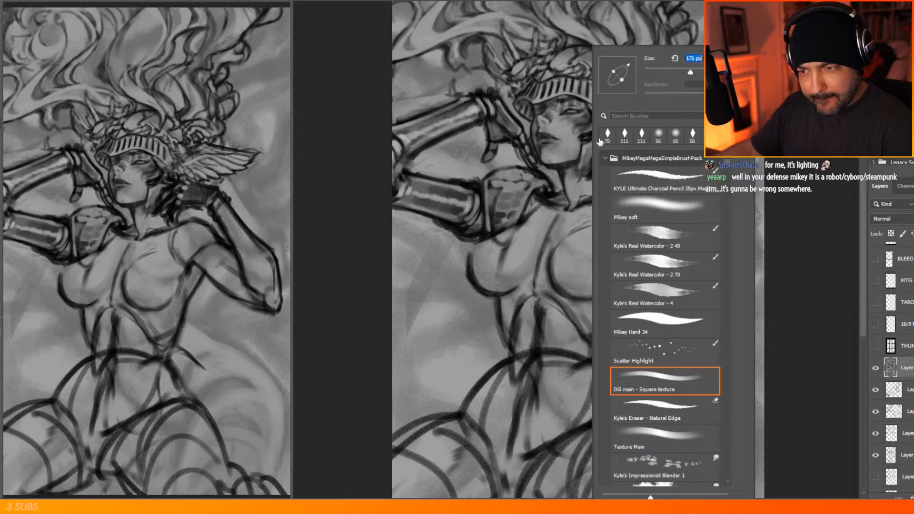
click(525, 172)
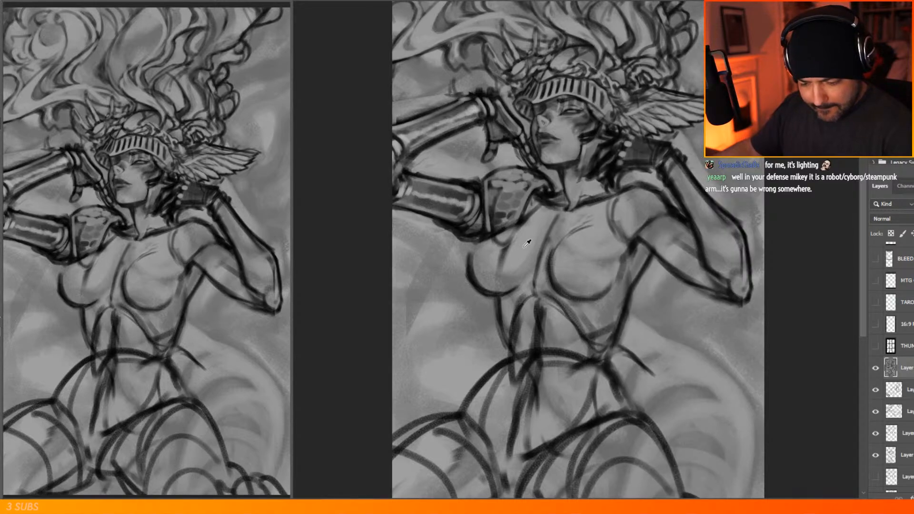
mouse_move(496, 244)
mouse_down()
mouse_move(504, 261)
mouse_move(515, 245)
mouse_move(514, 258)
mouse_up()
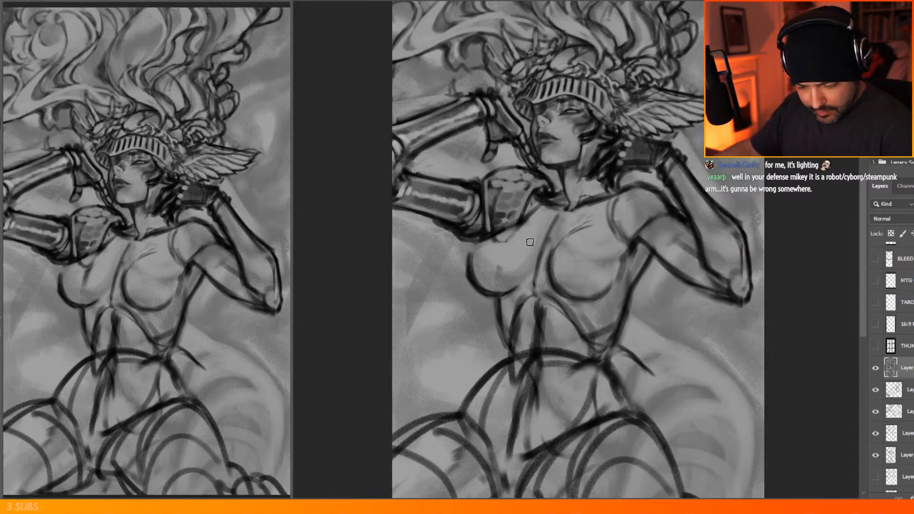
mouse_move(591, 260)
mouse_down()
mouse_move(606, 259)
mouse_move(606, 239)
mouse_move(611, 251)
mouse_up()
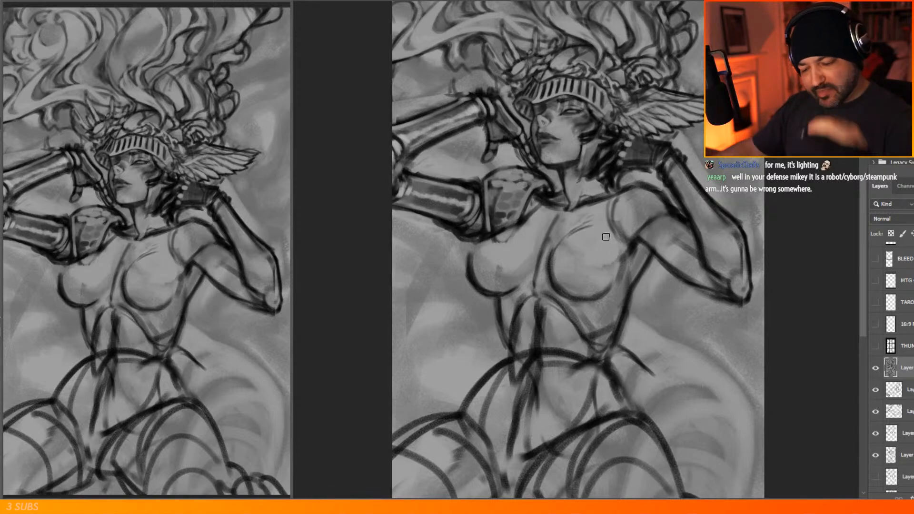
Step: Shade the underside of the breast on the armored-arm side in darker grey, and tone the chest above it
mouse_move(473, 258)
mouse_down()
mouse_move(481, 284)
mouse_move(516, 281)
mouse_up()
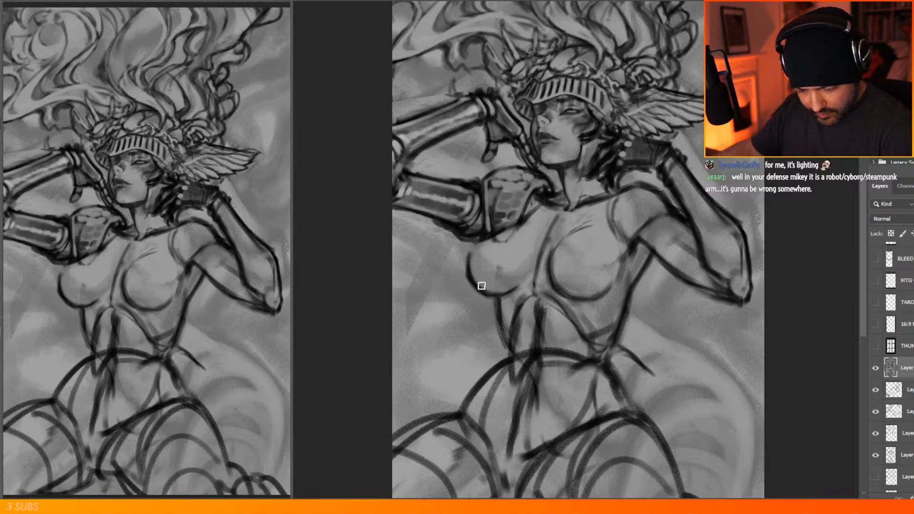
mouse_move(480, 262)
mouse_down()
mouse_move(481, 265)
mouse_move(486, 281)
mouse_move(487, 272)
mouse_move(504, 273)
mouse_move(487, 265)
mouse_move(483, 275)
mouse_move(503, 290)
mouse_move(513, 277)
mouse_move(503, 271)
mouse_move(523, 281)
mouse_up()
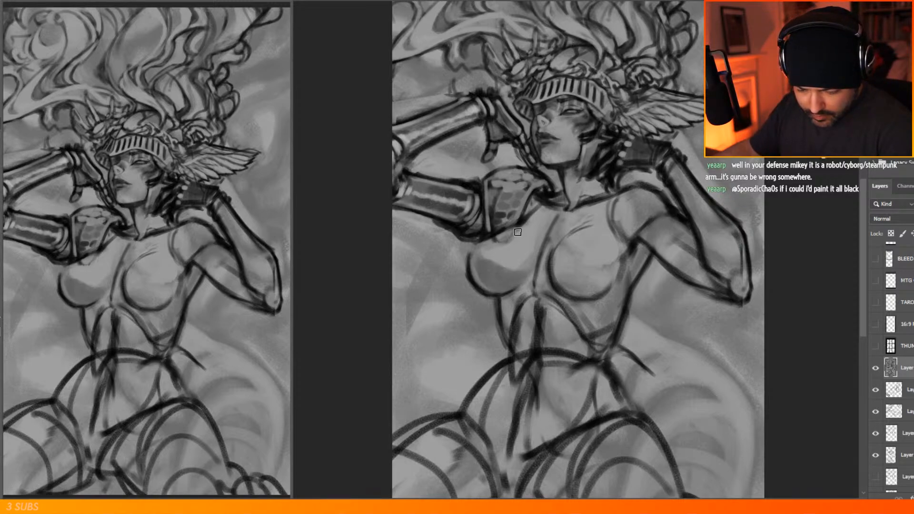
drag(512, 240, 527, 226)
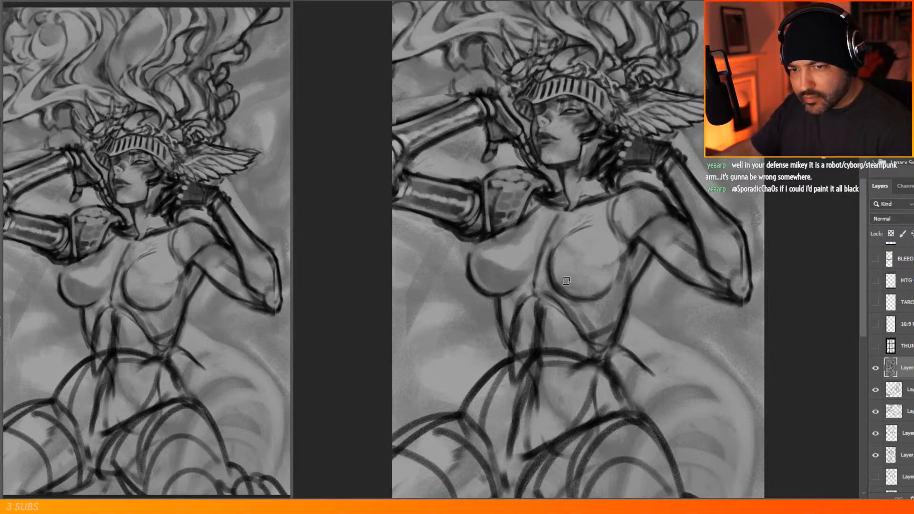
Step: Shade the underside of the breast on the bare-arm side in darker grey and paint dark curved rib bands beneath it
mouse_move(570, 258)
mouse_down()
mouse_move(571, 286)
mouse_move(602, 288)
mouse_up()
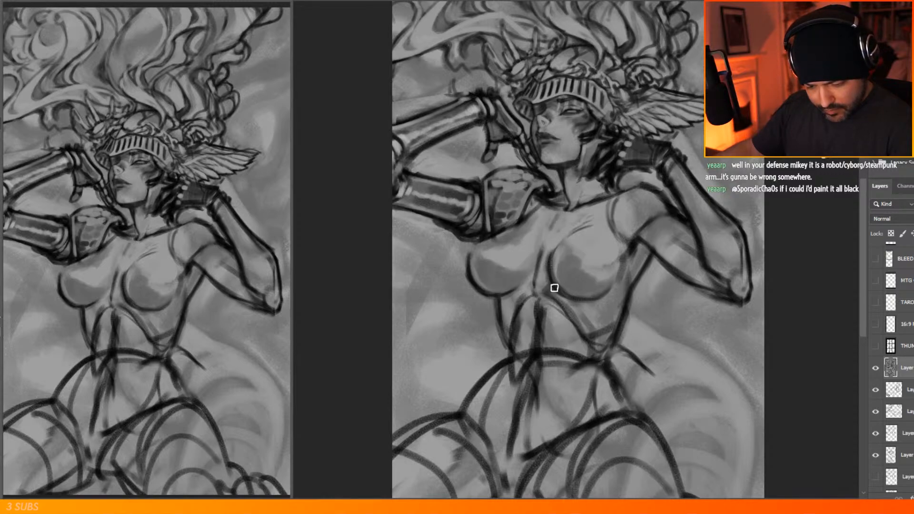
mouse_move(609, 297)
mouse_down()
mouse_move(620, 324)
mouse_move(604, 359)
mouse_up()
mouse_move(530, 298)
mouse_down()
mouse_move(529, 279)
mouse_move(511, 293)
mouse_move(530, 271)
mouse_move(526, 226)
mouse_move(532, 253)
mouse_move(541, 190)
mouse_move(545, 262)
mouse_move(601, 206)
mouse_up()
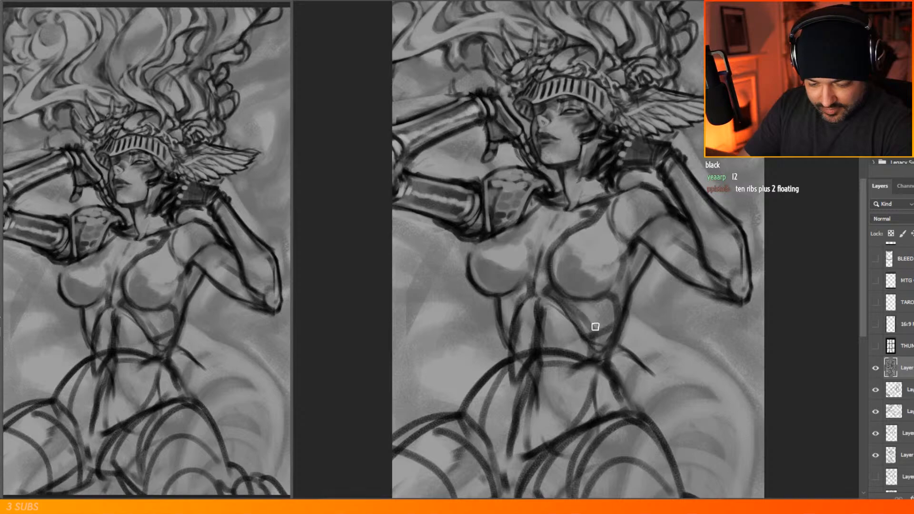
drag(590, 308, 617, 308)
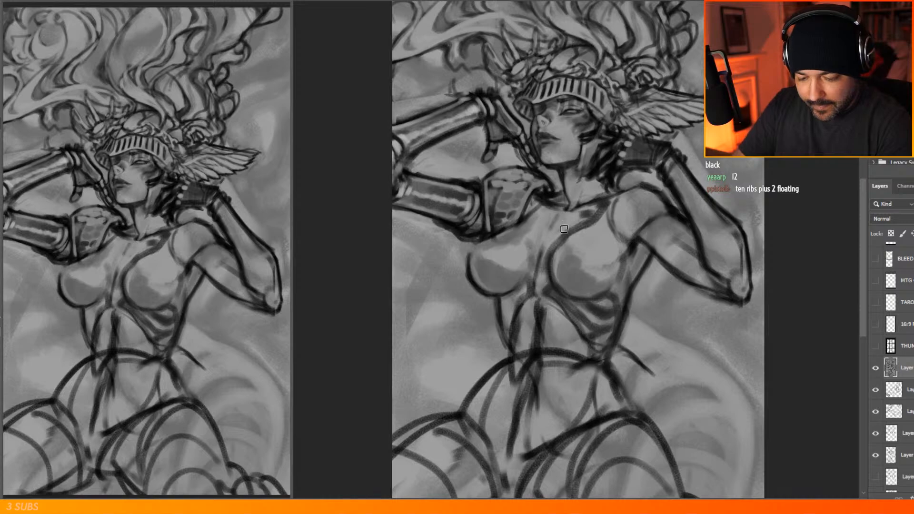
Step: Paint a dark grey collar shape across the upper chest below the neck, extending towards the sternum
mouse_move(574, 225)
mouse_down()
mouse_move(561, 214)
mouse_move(559, 228)
mouse_move(570, 221)
mouse_move(562, 230)
mouse_up()
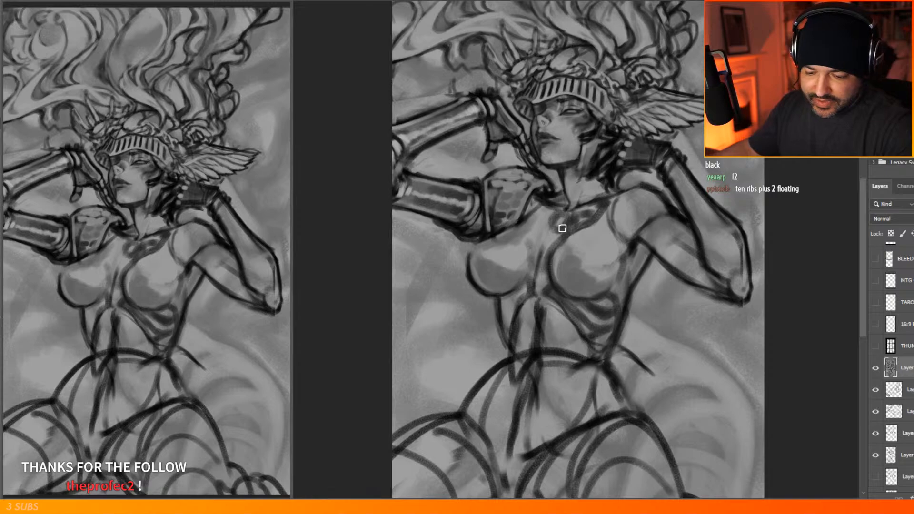
mouse_move(557, 228)
mouse_down()
mouse_move(533, 292)
mouse_move(547, 277)
mouse_move(547, 211)
mouse_up()
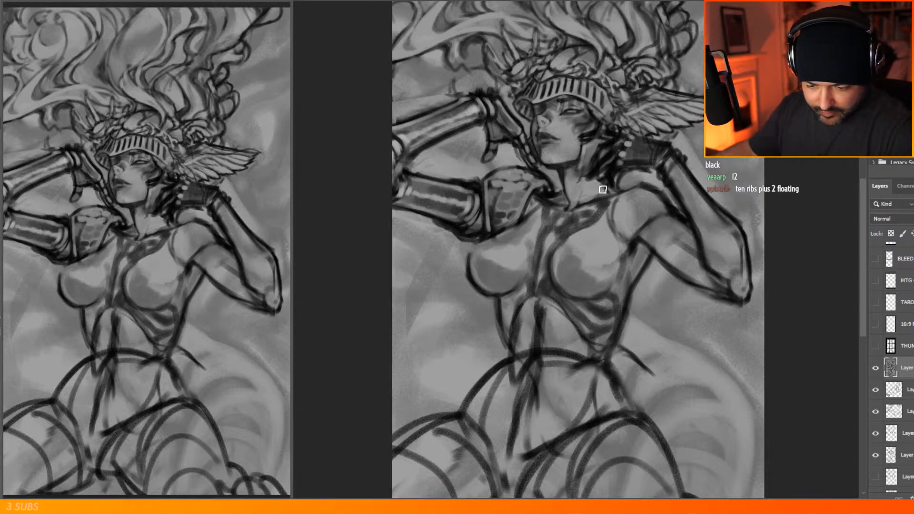
Step: Refine the curved rib bands below the bare-arm-side breast with smaller alternating light and dark strokes using sampled greys
right_click(639, 138)
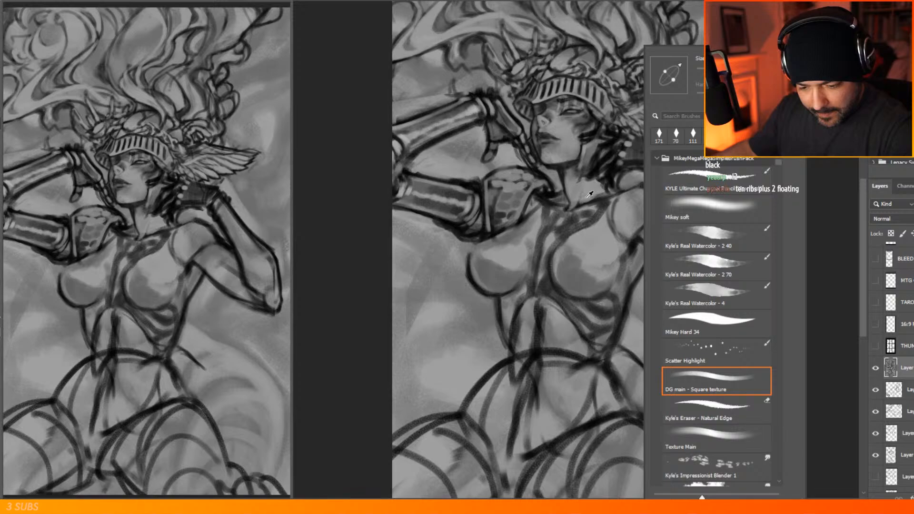
click(575, 190)
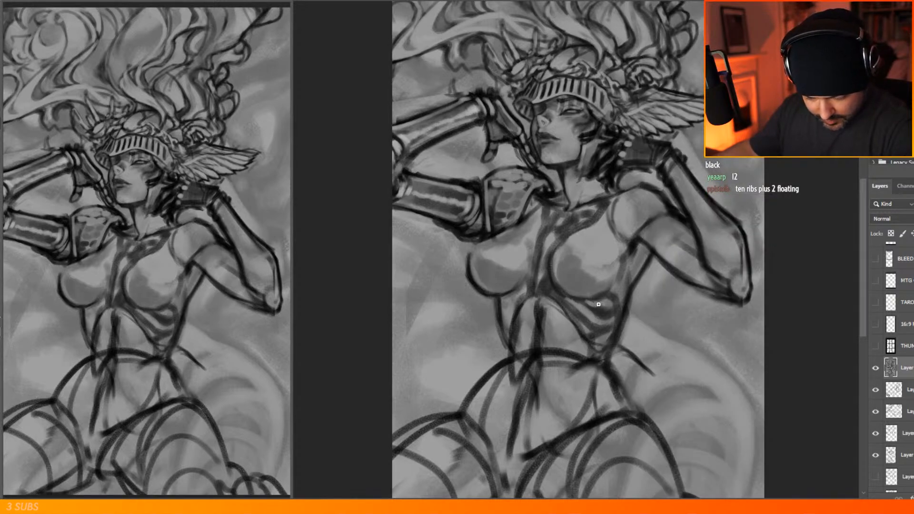
drag(584, 329, 566, 304)
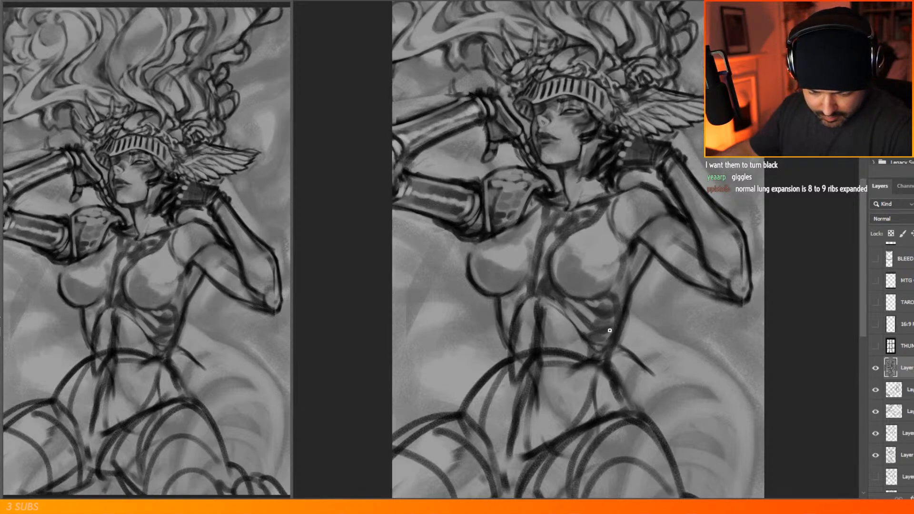
alt+click(608, 300)
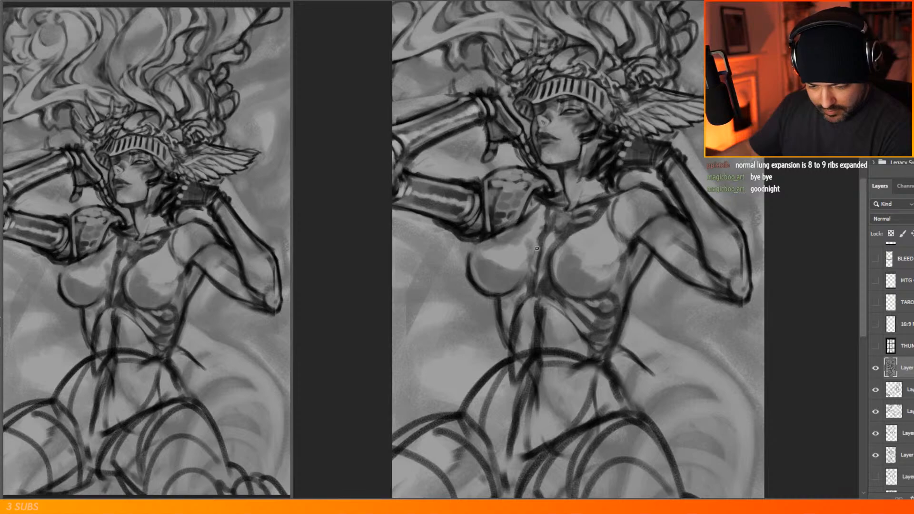
right_click(565, 224)
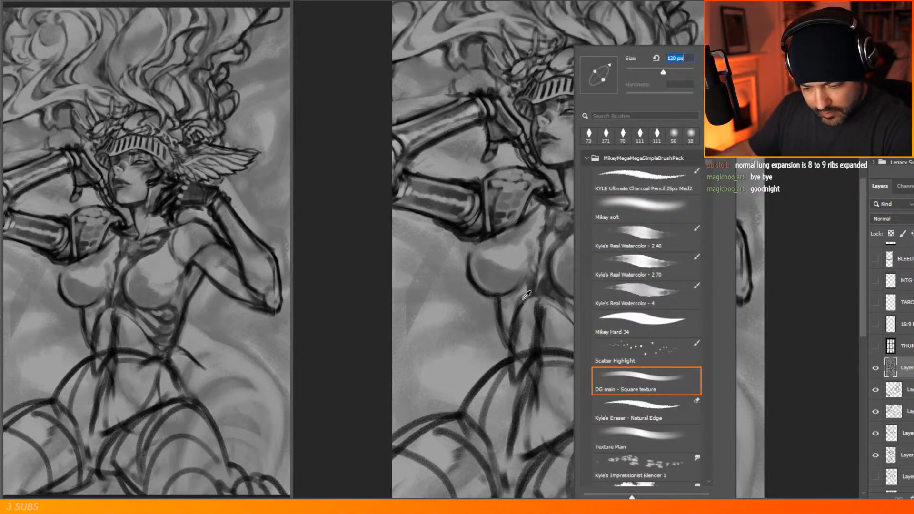
alt+click(525, 290)
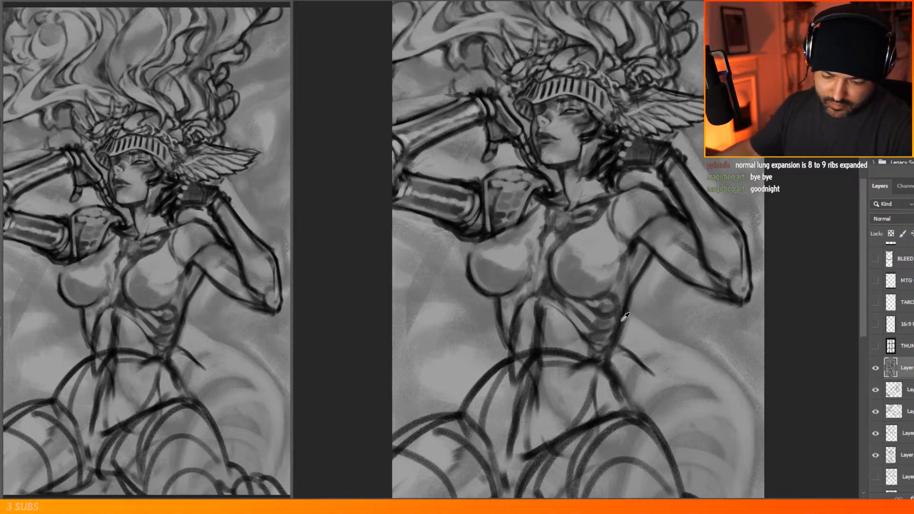
mouse_move(596, 310)
mouse_down()
mouse_move(620, 325)
mouse_move(600, 333)
mouse_move(588, 318)
mouse_move(611, 340)
mouse_move(605, 357)
mouse_up()
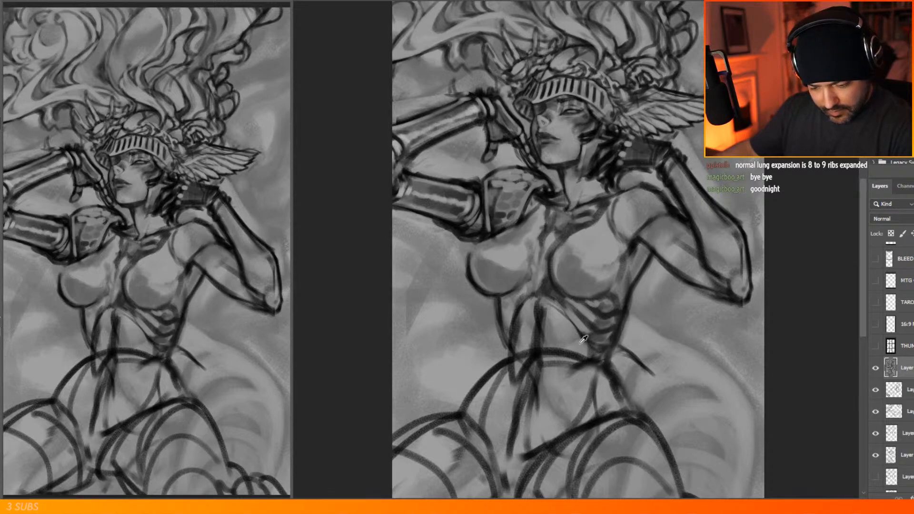
Step: Paint over the crossing construction lines at the waist in lighter grey and define the wrist band of the gloved hand
mouse_move(574, 331)
mouse_down()
mouse_move(594, 349)
mouse_move(609, 343)
mouse_move(613, 359)
mouse_move(604, 347)
mouse_move(613, 337)
mouse_move(601, 368)
mouse_move(602, 351)
mouse_move(594, 365)
mouse_move(592, 353)
mouse_move(579, 394)
mouse_move(599, 363)
mouse_move(555, 376)
mouse_move(580, 374)
mouse_up()
alt+click(553, 377)
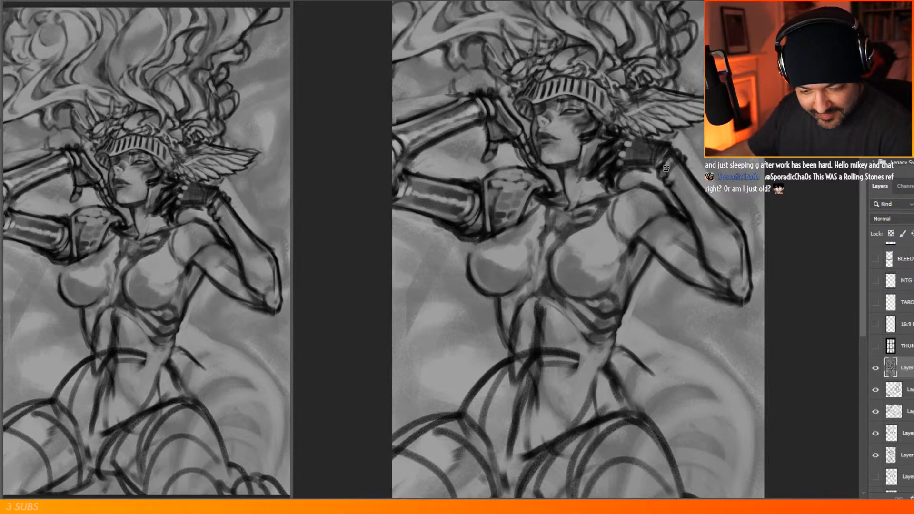
drag(682, 162, 697, 187)
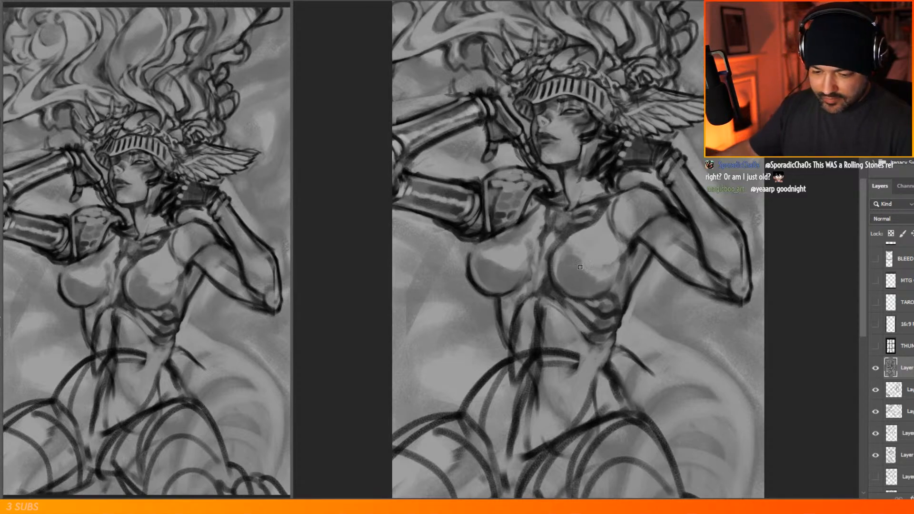
Step: Paint a cluster of dark ornament shapes along the outer side of the ribcage, projecting beyond the torso's contour
scroll(597, 269, down, 6)
scroll(649, 269, up, 6)
scroll(613, 248, up, 1)
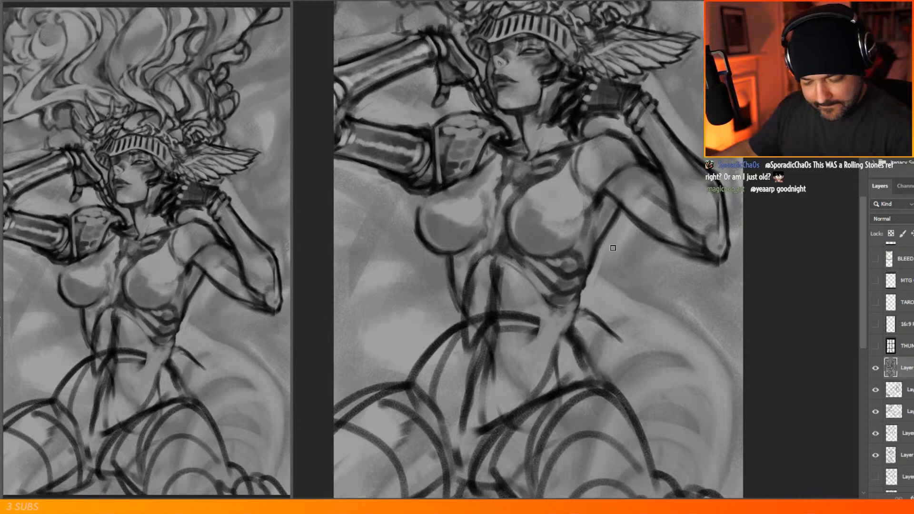
mouse_move(589, 298)
mouse_down()
mouse_move(592, 290)
mouse_move(569, 309)
mouse_move(565, 274)
mouse_move(592, 265)
mouse_move(603, 236)
mouse_move(590, 237)
mouse_move(614, 261)
mouse_move(616, 295)
mouse_move(557, 325)
mouse_up()
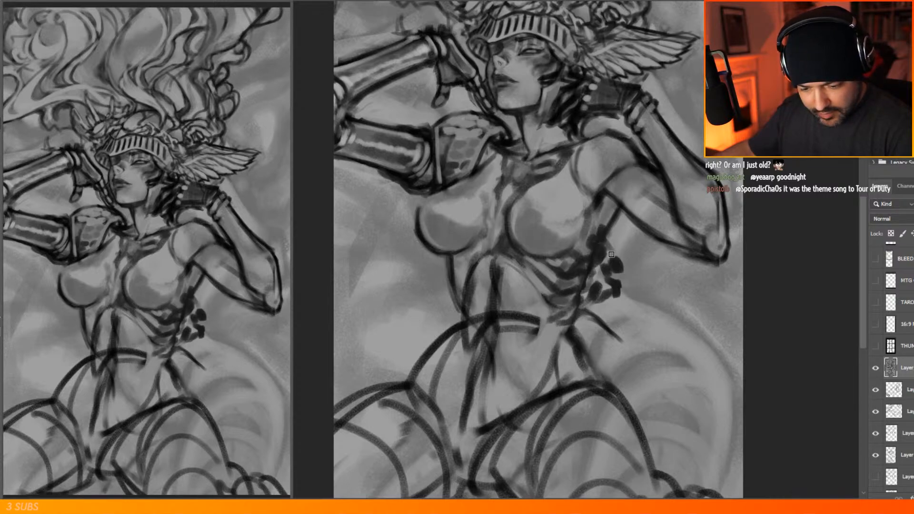
mouse_move(625, 276)
mouse_down()
mouse_move(651, 255)
mouse_move(618, 283)
mouse_up()
drag(607, 256, 616, 242)
Step: Darken the collar area below the neck and break it into separate ornament pieces with short lighter strokes
mouse_move(500, 189)
mouse_down()
mouse_move(500, 168)
mouse_move(503, 181)
mouse_move(544, 176)
mouse_up()
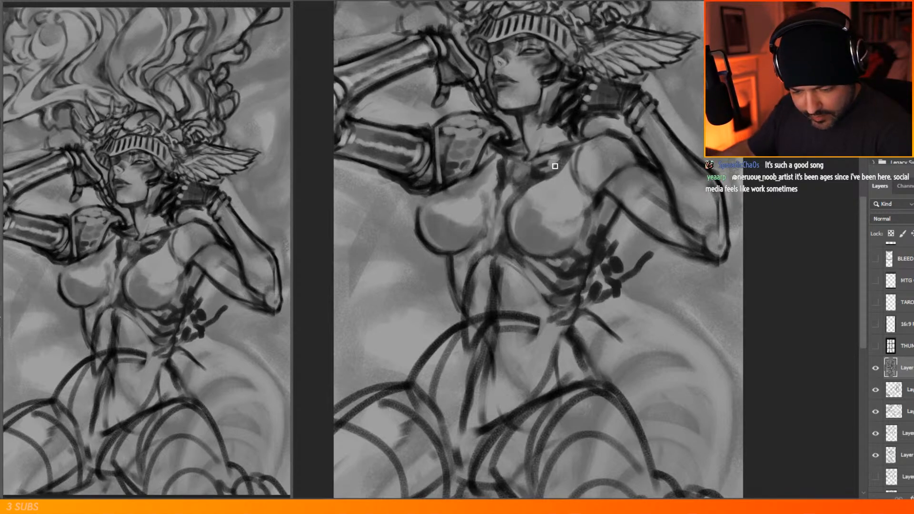
click(568, 150)
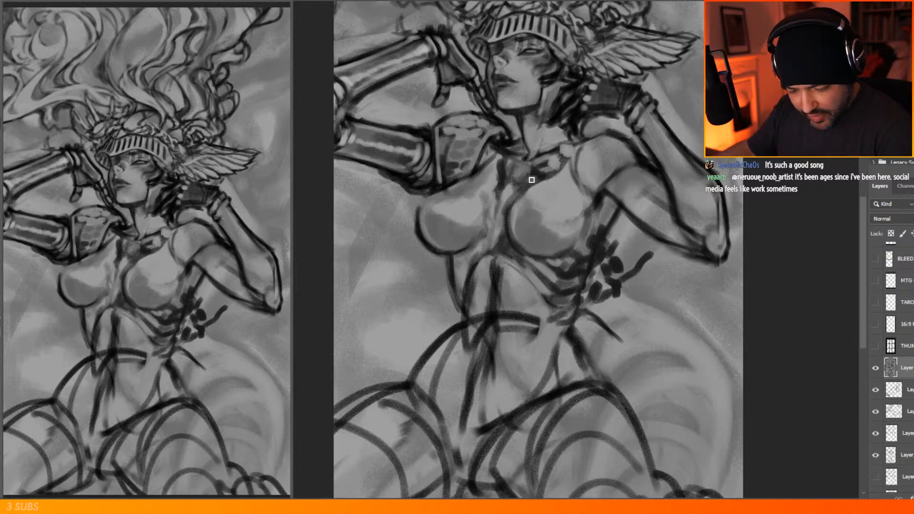
click(541, 156)
click(540, 176)
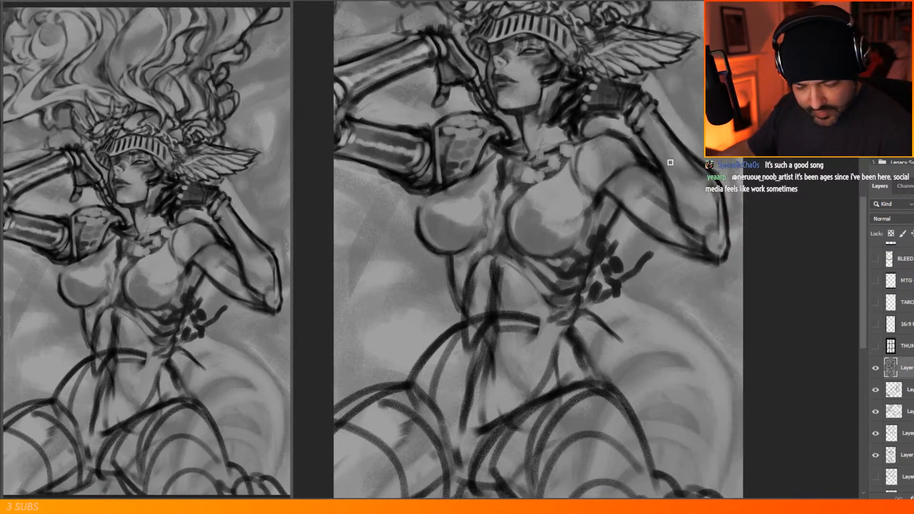
Step: Carve the dark ornament cluster beside the ribcage into detailed forms with thin light grey strokes
right_click(670, 103)
click(604, 249)
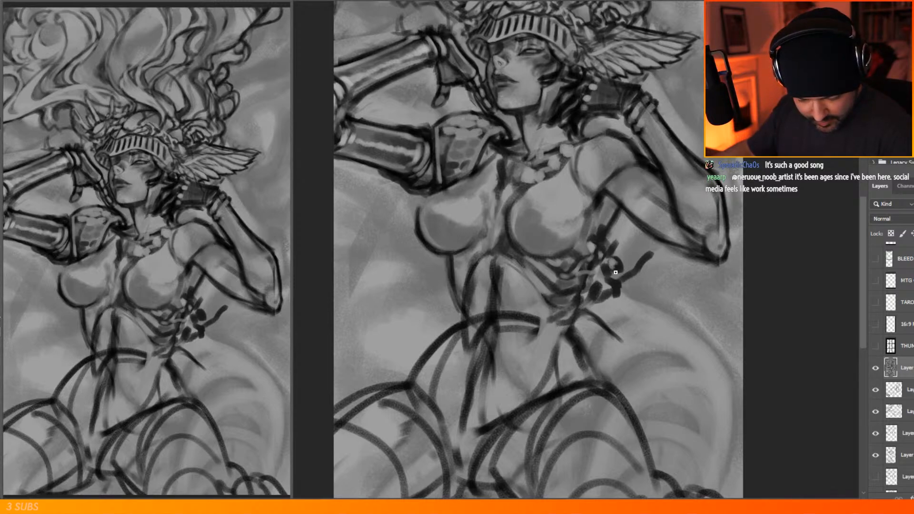
mouse_move(594, 279)
mouse_down()
mouse_move(591, 301)
mouse_move(578, 307)
mouse_up()
drag(610, 252, 615, 243)
mouse_move(623, 281)
mouse_down()
mouse_move(655, 253)
mouse_move(618, 284)
mouse_move(566, 294)
mouse_move(551, 285)
mouse_move(555, 297)
mouse_up()
drag(597, 254, 606, 230)
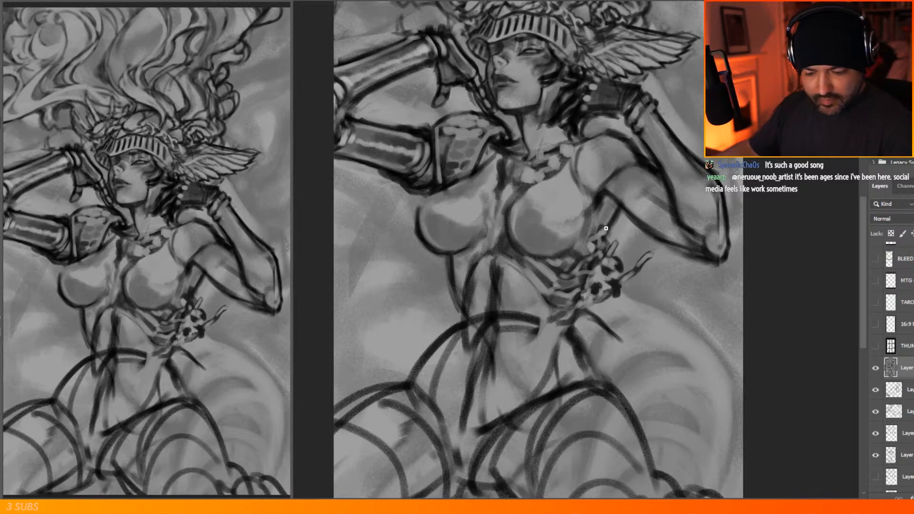
Step: Clean up the outer edges of the armored forearm and upper arm by painting sampled background grey along their contours
scroll(590, 259, down, 5)
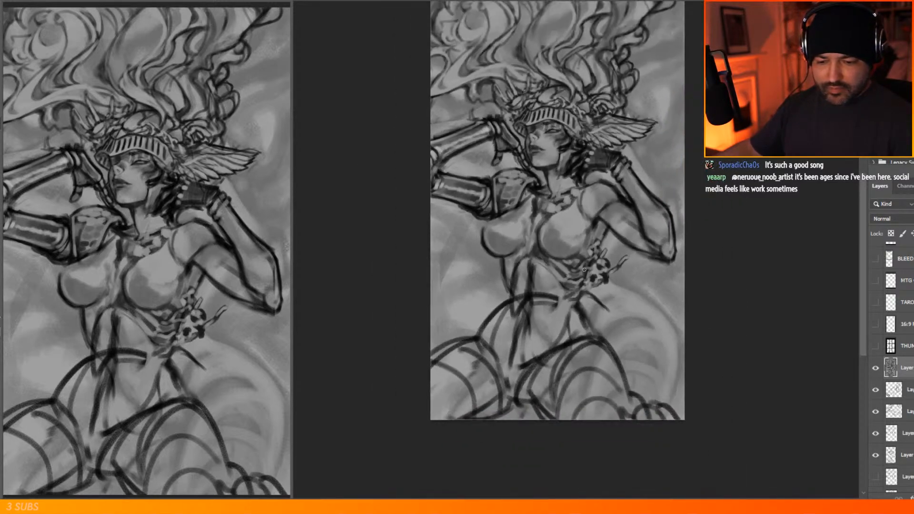
scroll(565, 105, up, 3)
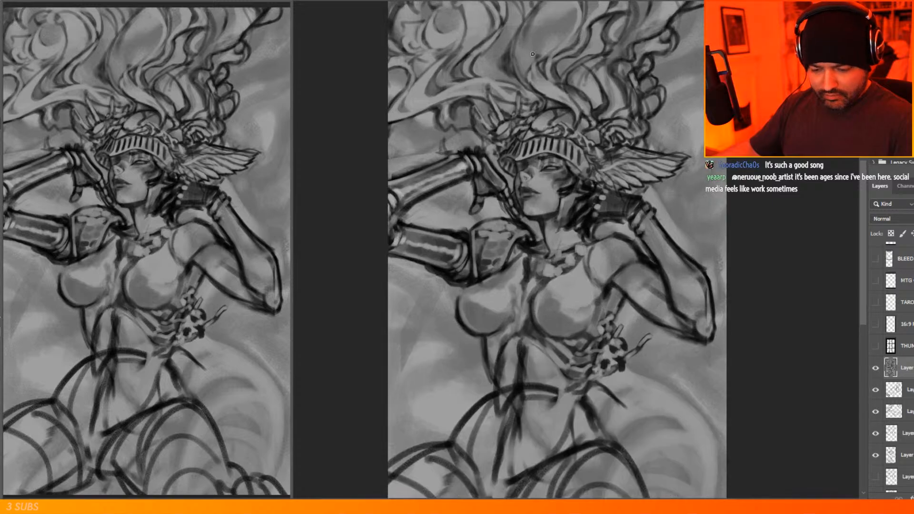
scroll(564, 105, down, 2)
scroll(564, 106, up, 2)
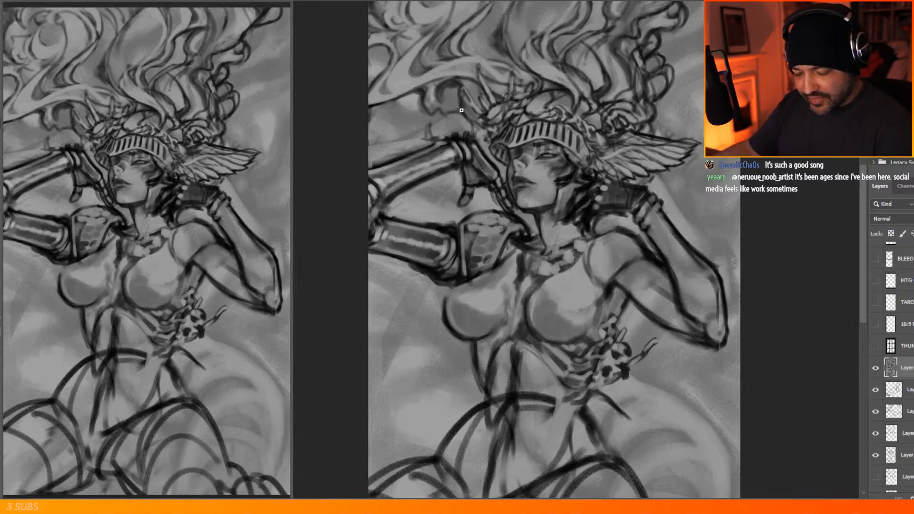
alt+click(381, 154)
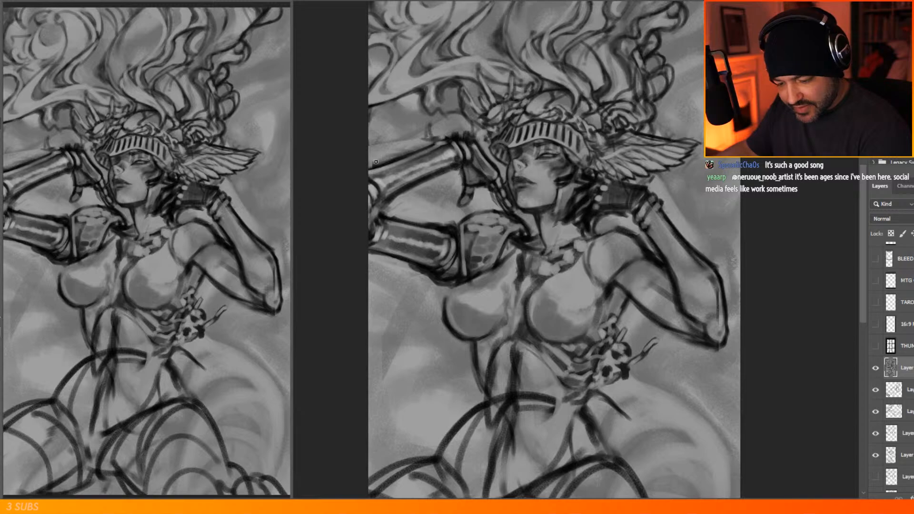
drag(374, 164, 428, 145)
mouse_move(386, 159)
mouse_down()
mouse_move(363, 170)
mouse_move(426, 145)
mouse_up()
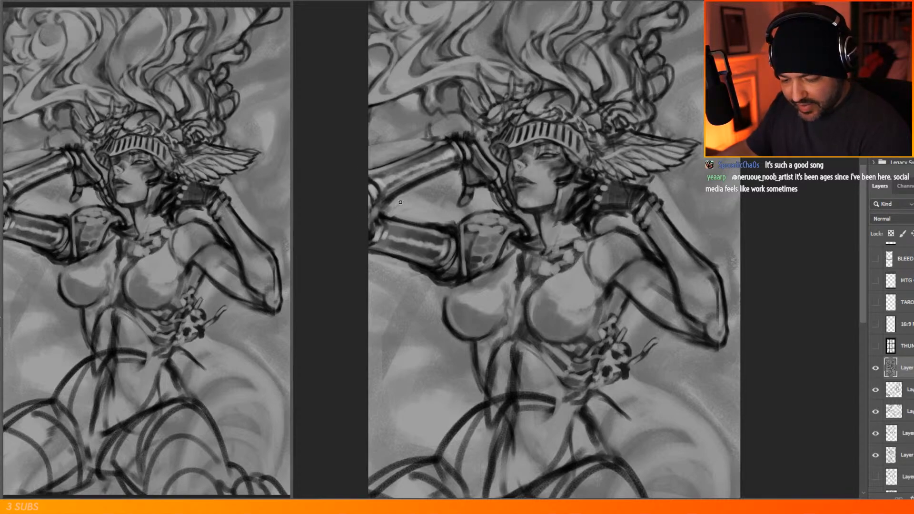
drag(387, 205, 446, 174)
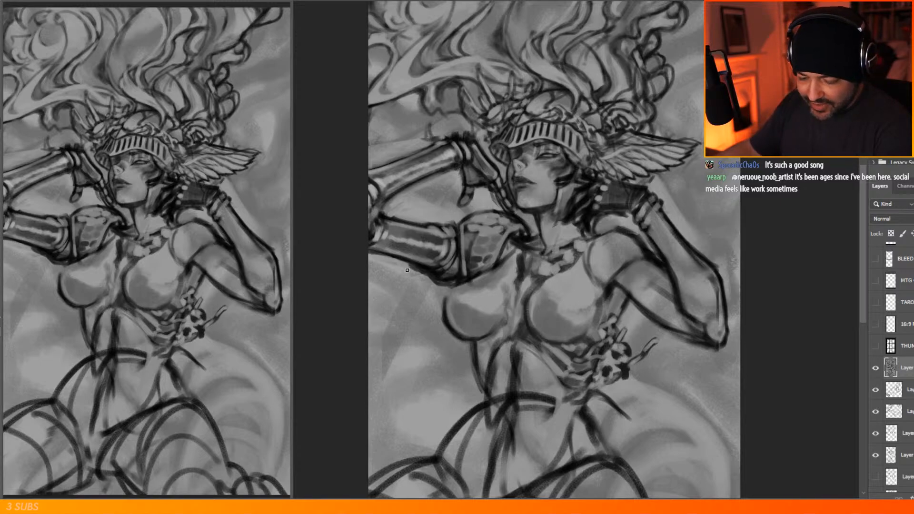
drag(409, 266, 442, 287)
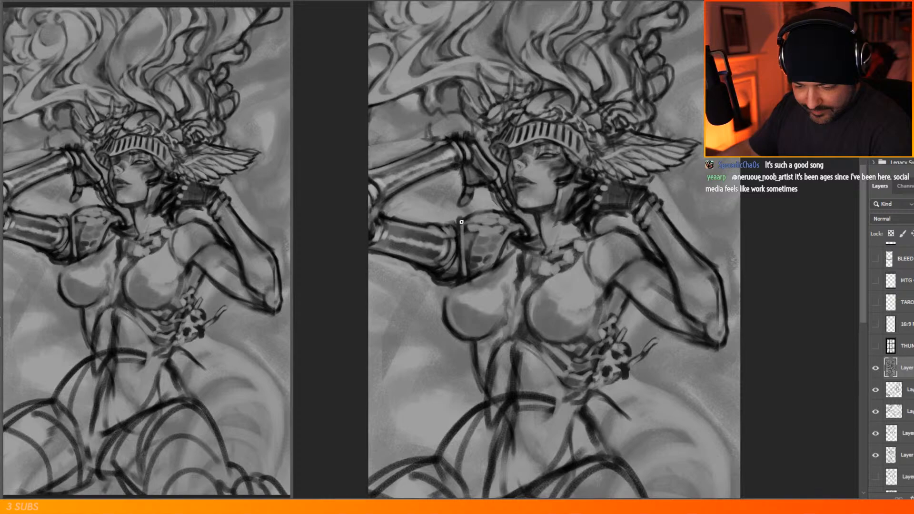
Step: Lighten and define the top edge of the shoulder plate, and add small dark details to the collar ornaments
drag(464, 216, 484, 212)
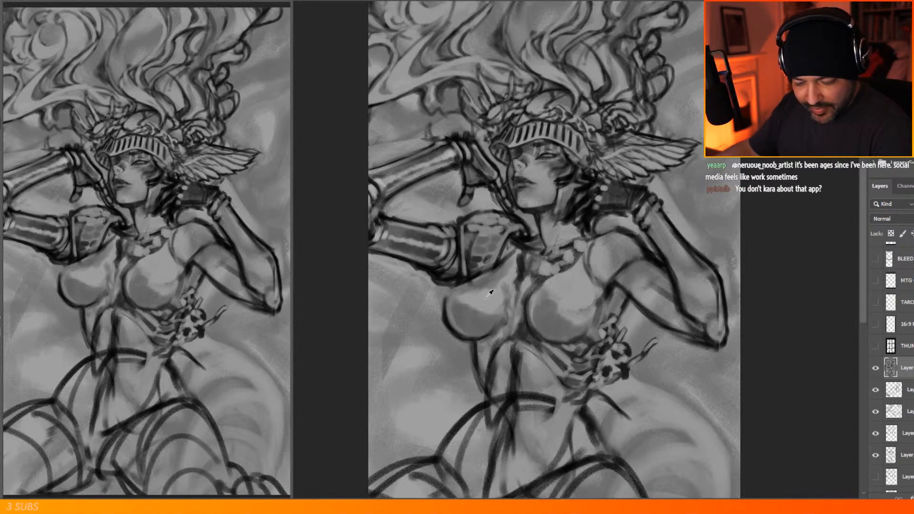
mouse_move(497, 216)
mouse_down()
mouse_move(519, 224)
mouse_move(495, 218)
mouse_move(527, 231)
mouse_move(504, 235)
mouse_move(503, 222)
mouse_move(498, 237)
mouse_up()
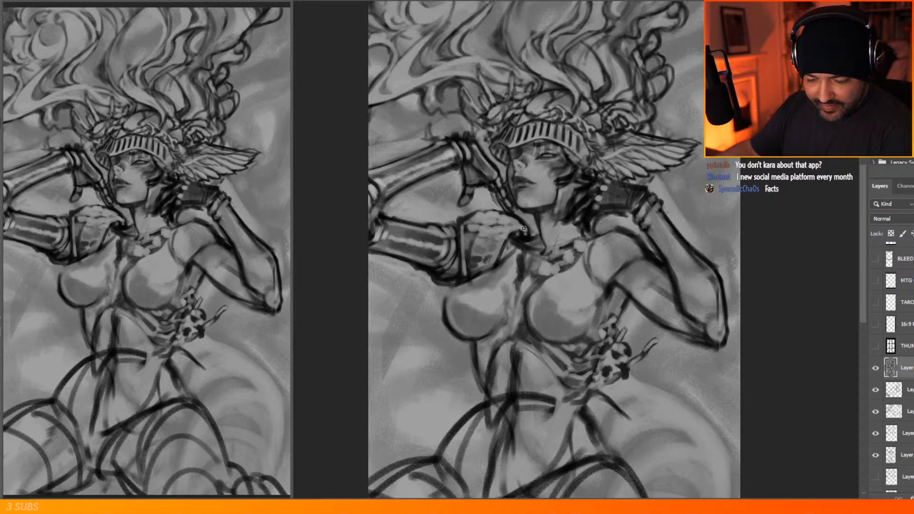
drag(500, 216, 525, 227)
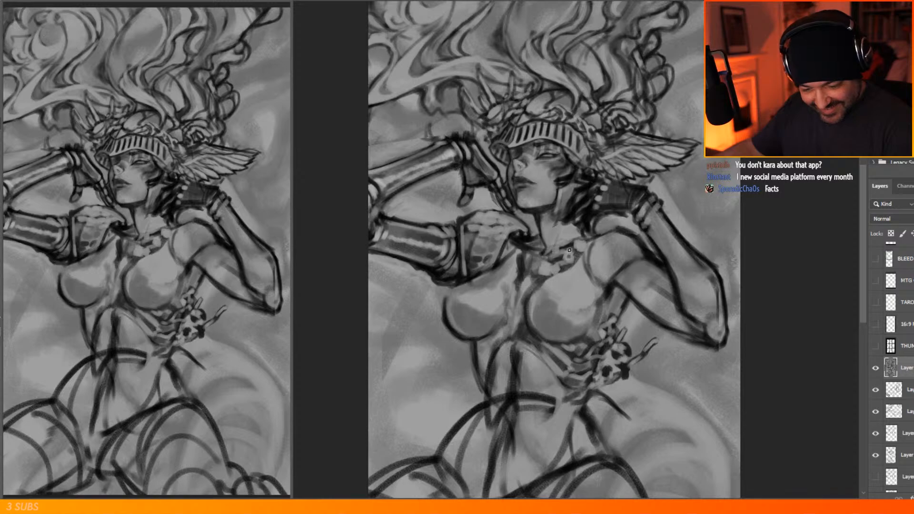
mouse_move(573, 239)
mouse_down()
mouse_move(584, 250)
mouse_move(584, 243)
mouse_move(554, 271)
mouse_move(543, 269)
mouse_move(574, 260)
mouse_up()
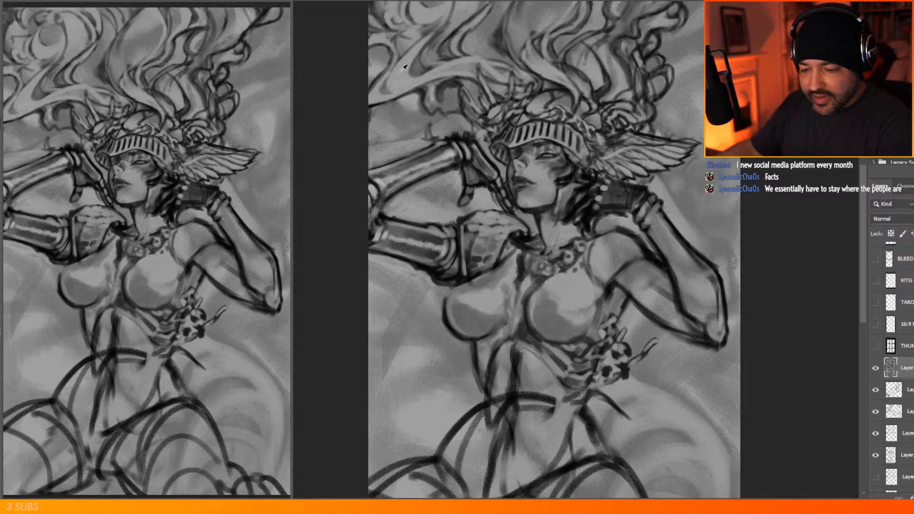
Step: Choose a lighter neutral grey and paint bright highlights on the centre and outer edge of the larger breast cup
key(n)
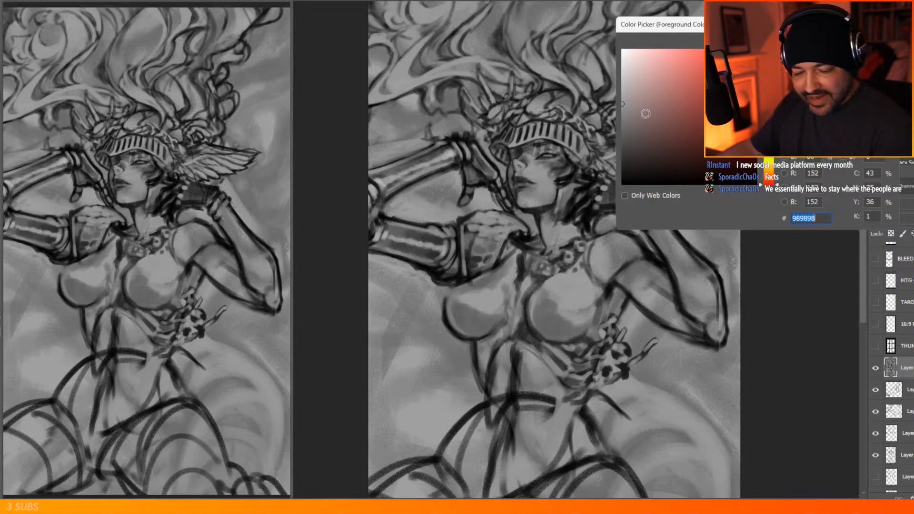
drag(626, 80, 600, 82)
key(Return)
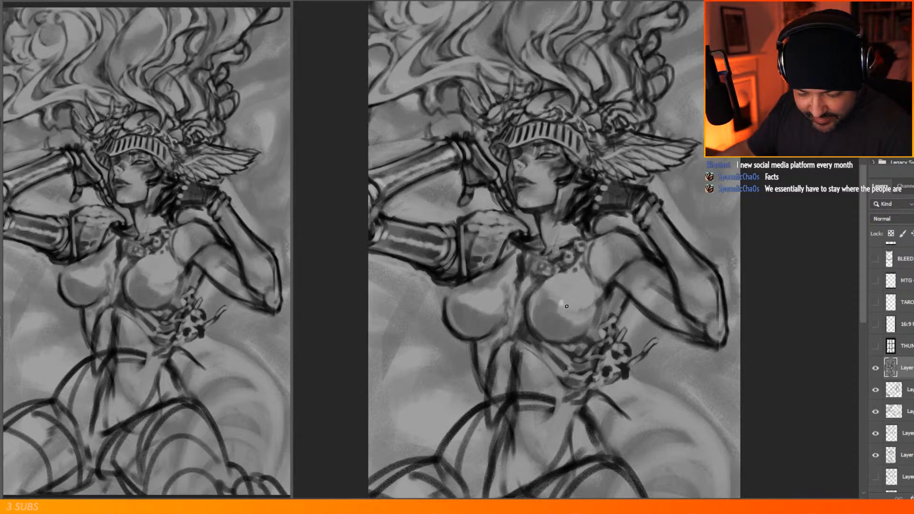
right_click(578, 213)
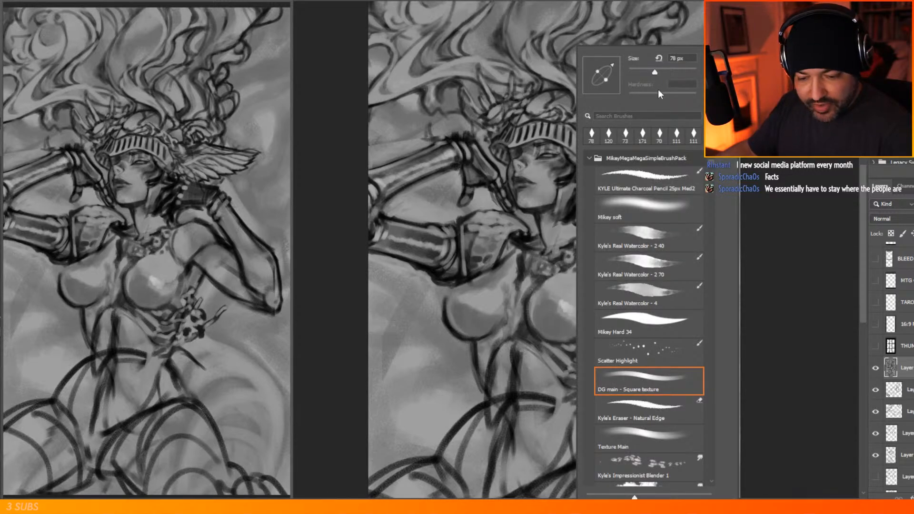
key(Return)
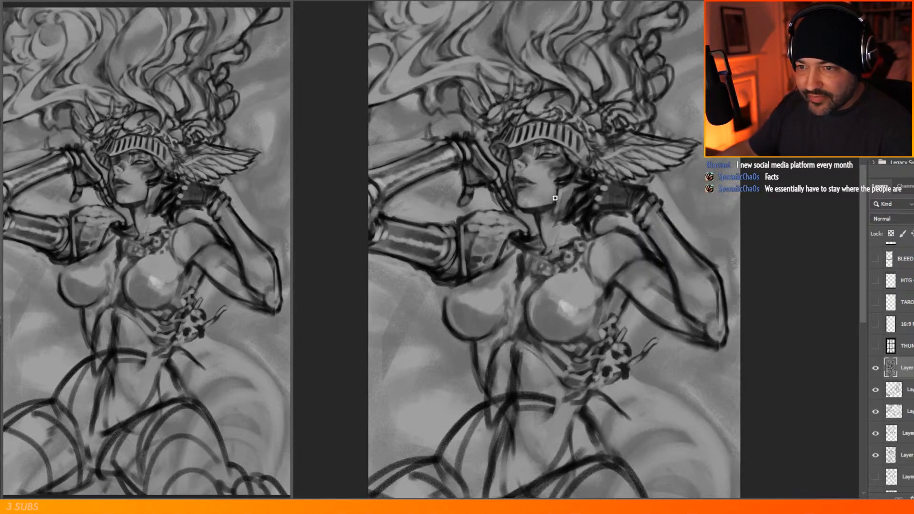
drag(567, 316, 573, 311)
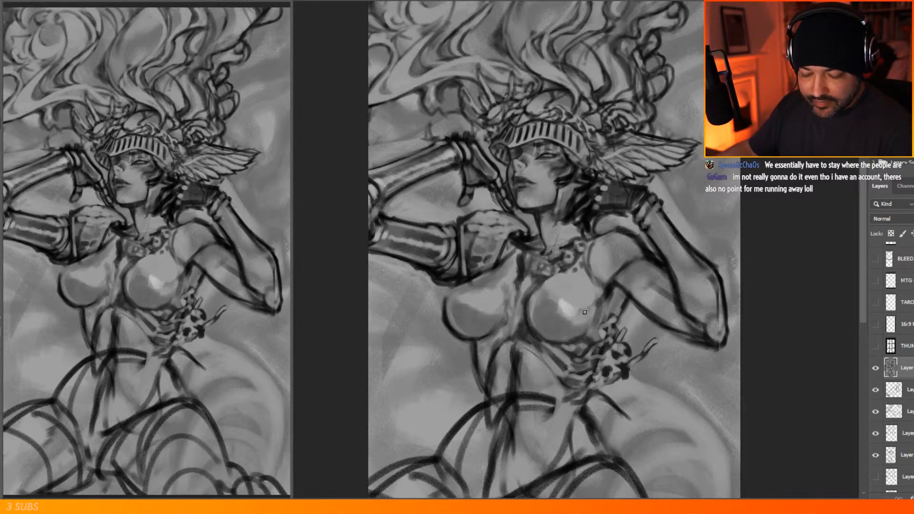
mouse_move(596, 304)
mouse_down()
mouse_move(587, 332)
mouse_move(598, 297)
mouse_up()
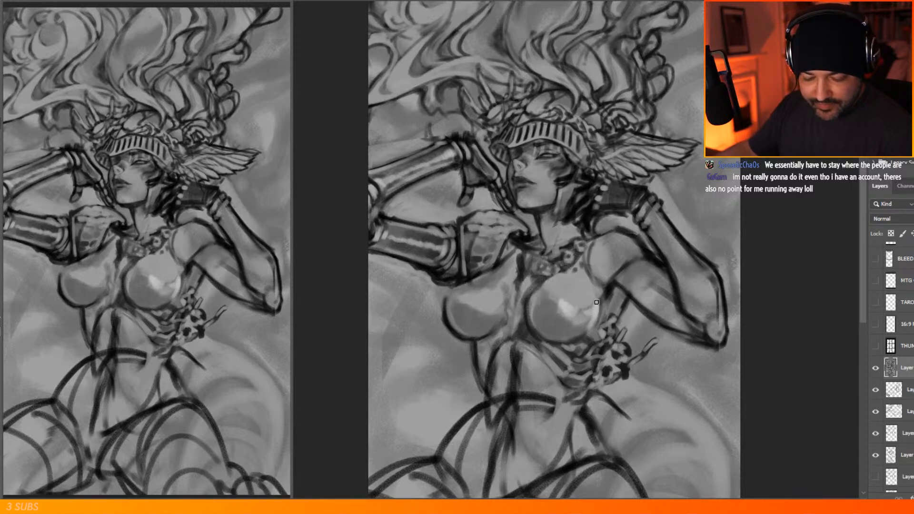
drag(598, 294, 605, 287)
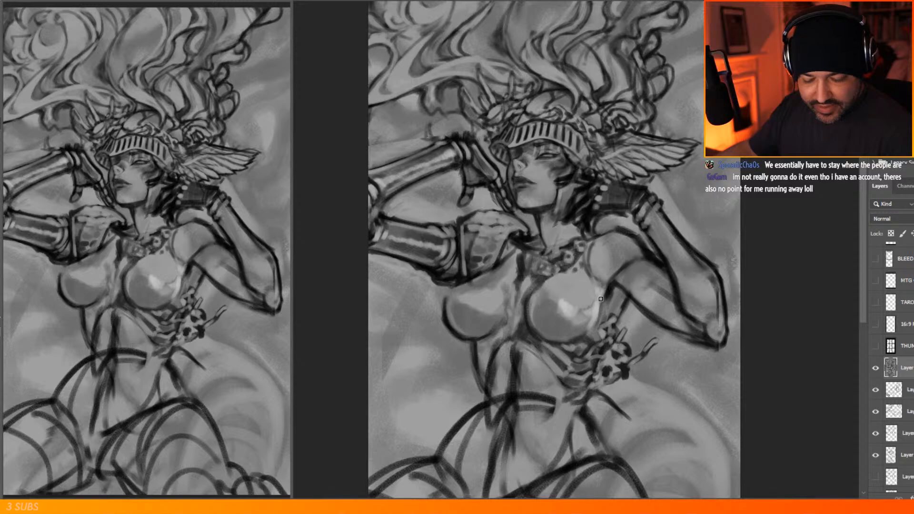
drag(599, 299, 604, 286)
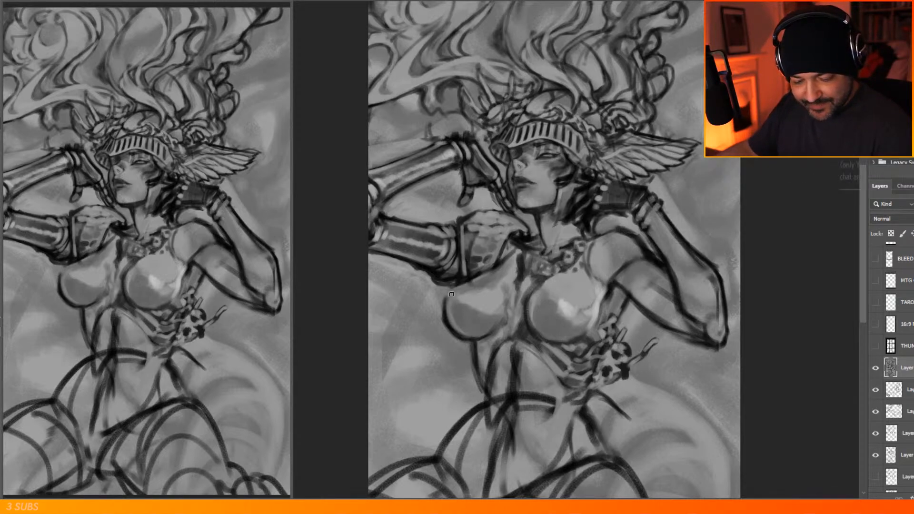
Step: Paint light highlights across the smaller breast cup beside the armored arm and a thin light line below the neck
click(460, 301)
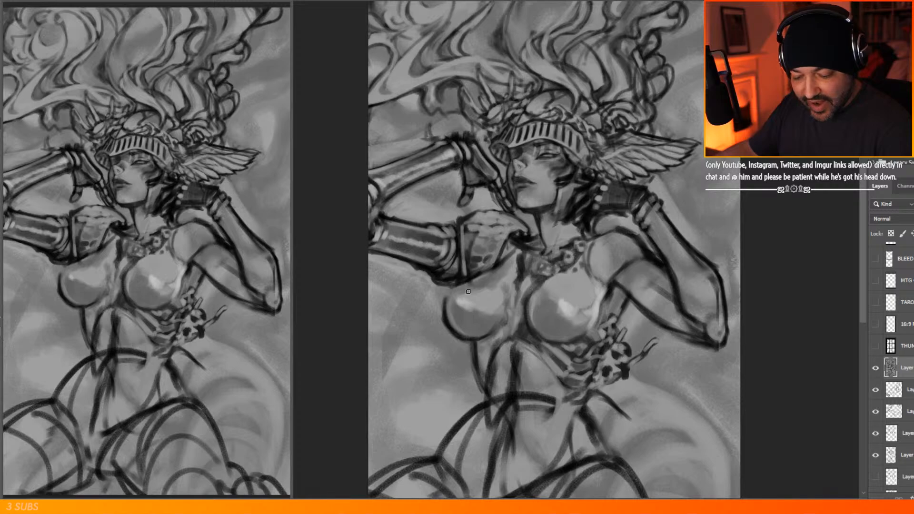
mouse_move(482, 306)
mouse_down()
mouse_move(500, 301)
mouse_move(503, 318)
mouse_move(503, 264)
mouse_move(507, 297)
mouse_up()
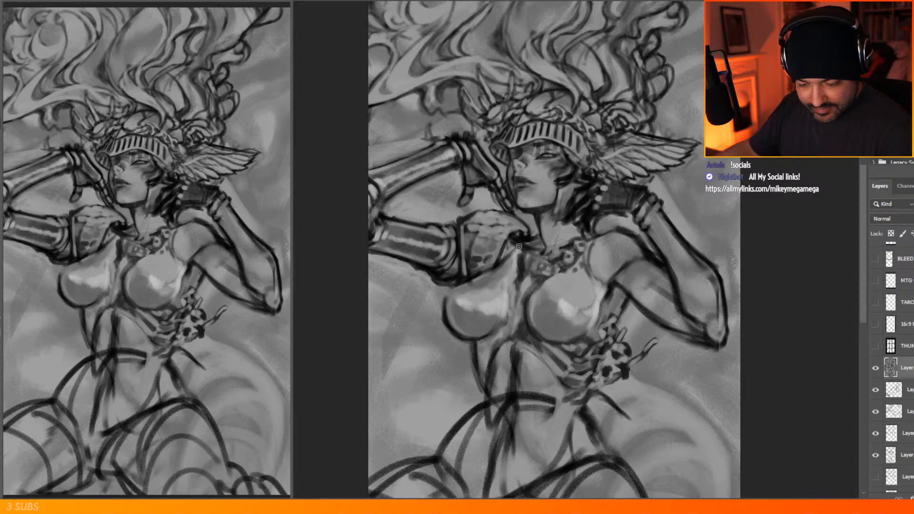
drag(515, 241, 544, 257)
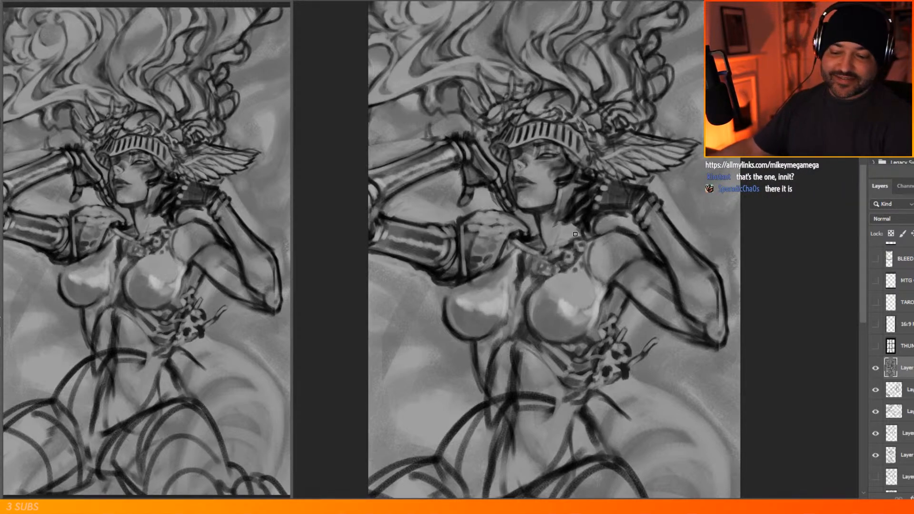
Step: Enlarge the brush to 180 px and soften the highlights on both breast cups with sampled mid grey
right_click(597, 227)
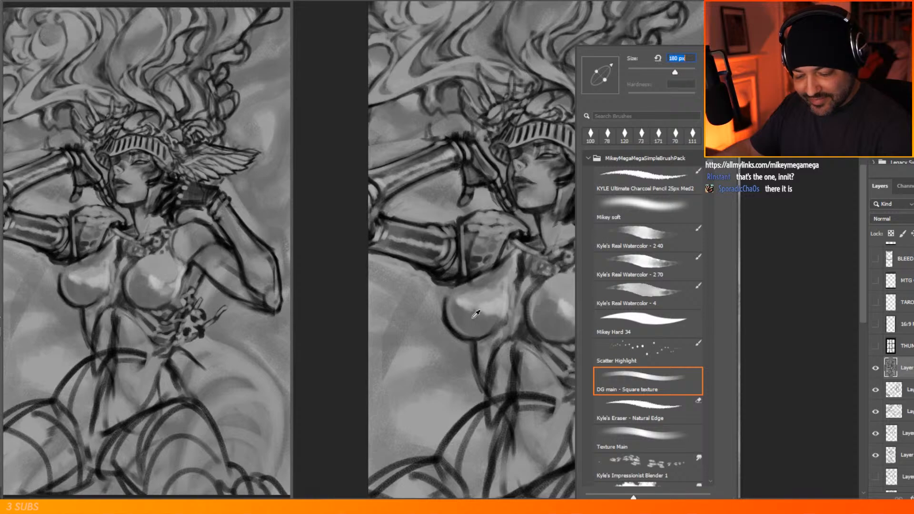
alt+click(474, 317)
mouse_move(461, 303)
mouse_down()
mouse_move(490, 301)
mouse_move(495, 315)
mouse_move(478, 296)
mouse_up()
mouse_move(562, 318)
mouse_down()
mouse_move(574, 310)
mouse_move(585, 321)
mouse_up()
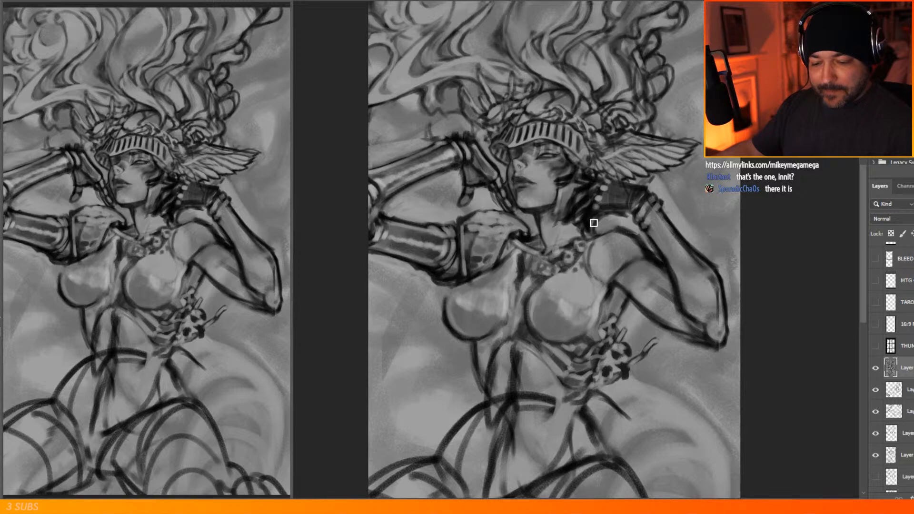
Step: Sketch wavy flowing strokes in the background around the raised bare arm, below the wing and beside the hair
key(ctrl+0)
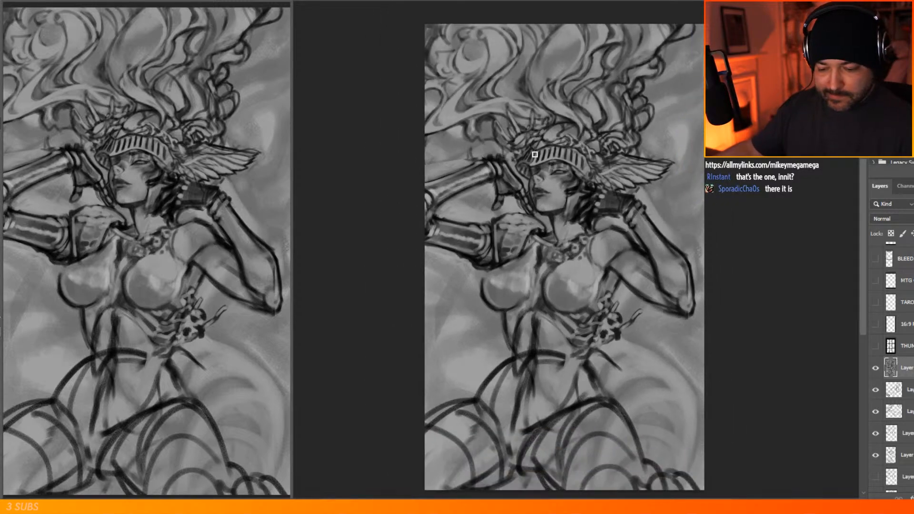
scroll(539, 176, down, 3)
scroll(547, 210, up, 2)
scroll(547, 209, up, 1)
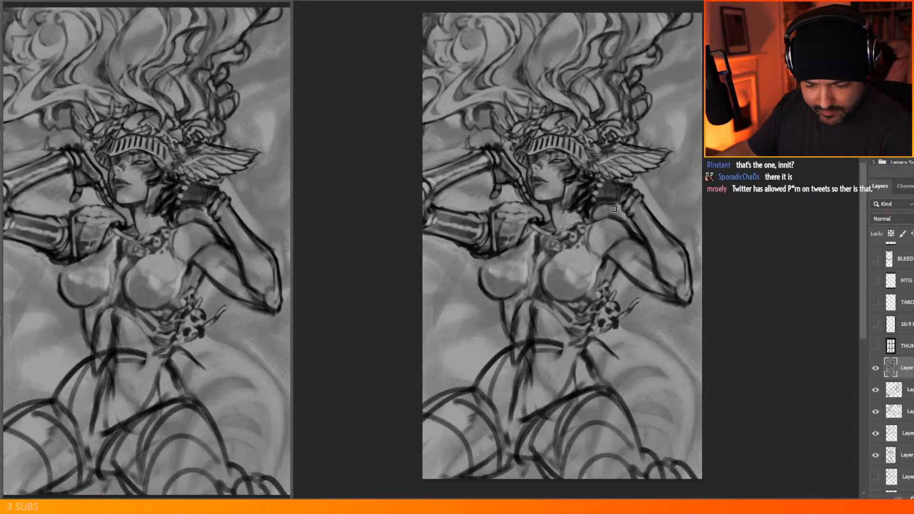
mouse_move(614, 212)
mouse_down()
mouse_move(632, 222)
mouse_move(658, 201)
mouse_up()
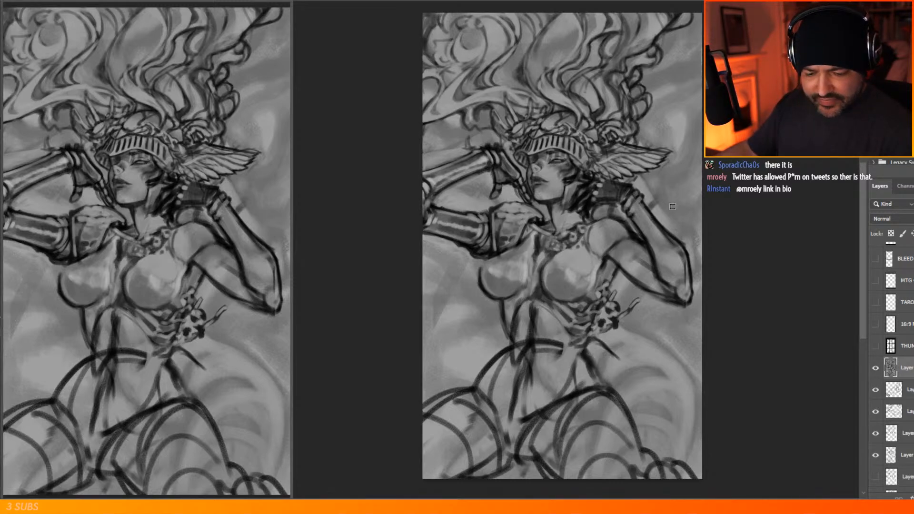
mouse_move(654, 210)
mouse_down()
mouse_move(699, 168)
mouse_move(690, 163)
mouse_move(702, 136)
mouse_move(678, 184)
mouse_move(640, 191)
mouse_up()
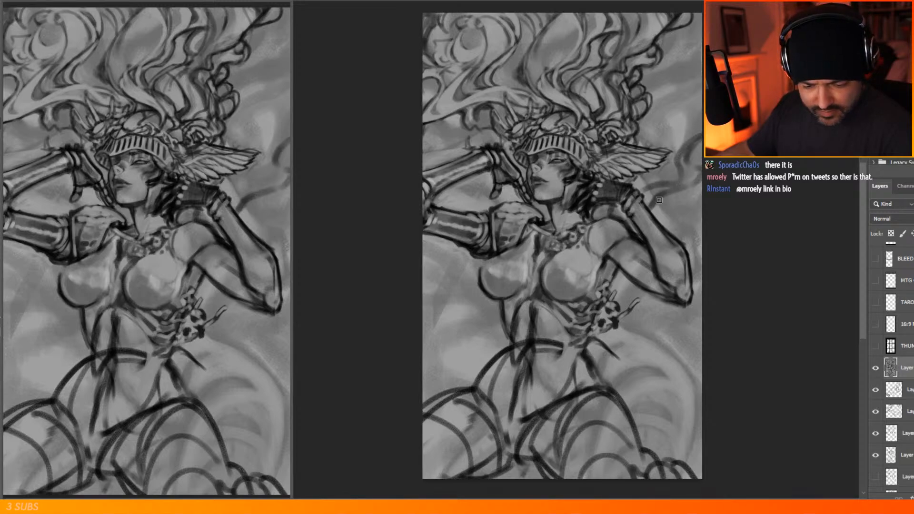
drag(679, 237, 685, 217)
drag(682, 225, 709, 182)
mouse_move(621, 273)
mouse_down()
mouse_move(604, 290)
mouse_move(652, 291)
mouse_up()
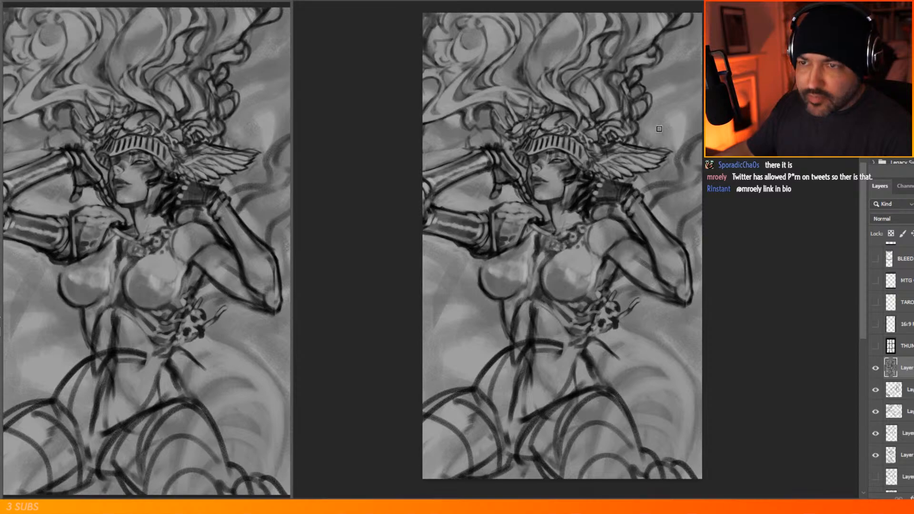
drag(656, 99, 670, 113)
drag(701, 72, 643, 136)
drag(695, 117, 676, 129)
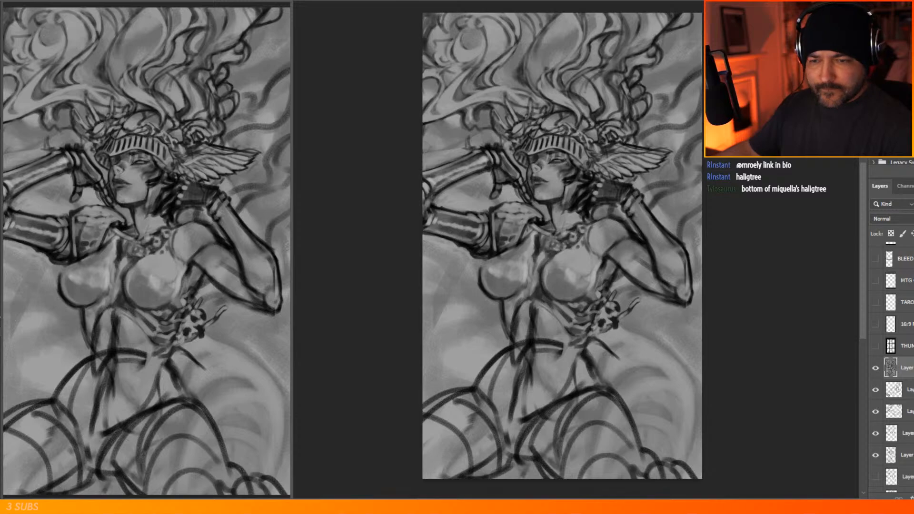
Step: Sketch long sweeping dark curves in the background beside the torso, below the armored arm
mouse_move(416, 271)
mouse_down()
mouse_move(452, 281)
mouse_move(485, 332)
mouse_move(412, 313)
mouse_up()
mouse_move(424, 255)
mouse_down()
mouse_move(464, 278)
mouse_move(443, 293)
mouse_move(482, 334)
mouse_move(428, 363)
mouse_move(510, 325)
mouse_move(434, 363)
mouse_move(506, 333)
mouse_move(498, 359)
mouse_up()
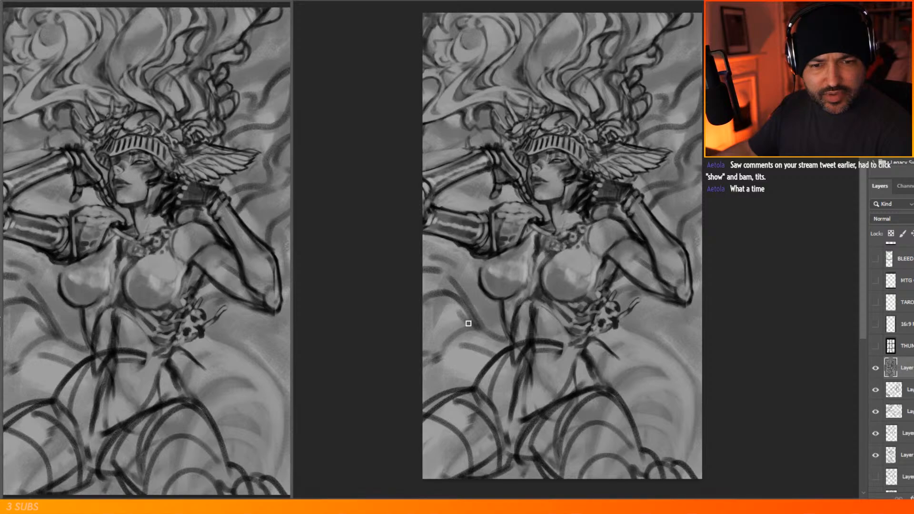
mouse_move(446, 358)
mouse_down()
mouse_move(416, 379)
mouse_move(450, 352)
mouse_move(484, 353)
mouse_move(464, 332)
mouse_move(423, 348)
mouse_move(455, 317)
mouse_move(448, 364)
mouse_move(405, 399)
mouse_up()
mouse_move(476, 351)
mouse_down()
mouse_move(477, 322)
mouse_move(520, 395)
mouse_move(478, 379)
mouse_move(402, 376)
mouse_up()
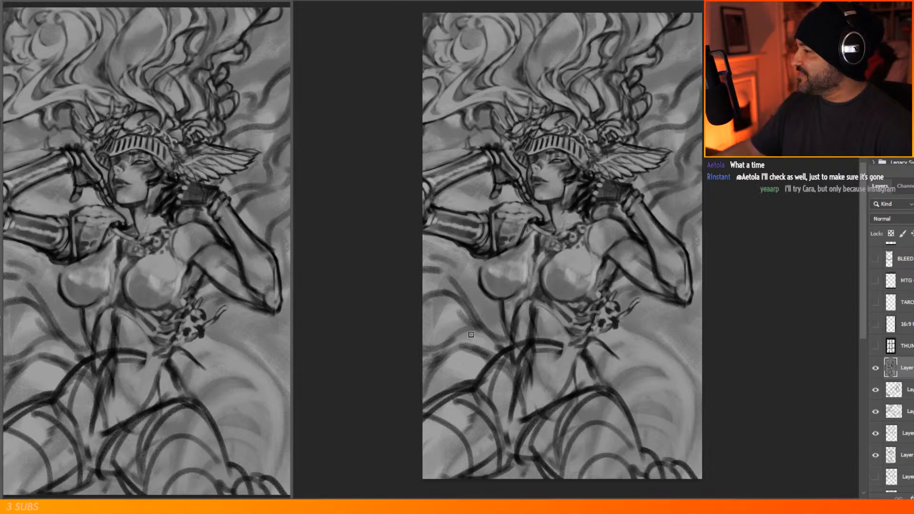
mouse_move(415, 261)
mouse_down()
mouse_move(461, 290)
mouse_move(494, 335)
mouse_up()
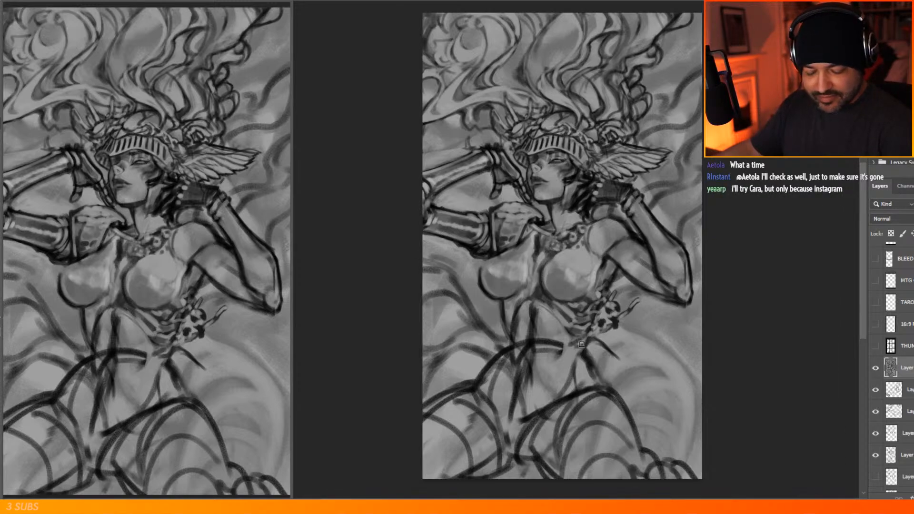
Step: Sketch flowing curves around the hips and legs, and add short background strokes near the armored forearms
drag(541, 455, 631, 421)
mouse_move(586, 399)
mouse_down()
mouse_move(636, 393)
mouse_move(635, 363)
mouse_move(620, 385)
mouse_move(674, 357)
mouse_move(636, 380)
mouse_move(654, 360)
mouse_move(609, 331)
mouse_move(634, 291)
mouse_move(634, 320)
mouse_move(668, 322)
mouse_move(648, 323)
mouse_move(656, 335)
mouse_move(704, 330)
mouse_up()
drag(656, 367, 703, 353)
drag(703, 403, 689, 416)
mouse_move(702, 410)
mouse_down()
mouse_move(670, 454)
mouse_move(679, 464)
mouse_move(685, 434)
mouse_move(691, 457)
mouse_move(692, 442)
mouse_up()
mouse_move(636, 443)
mouse_down()
mouse_move(625, 467)
mouse_move(630, 409)
mouse_up()
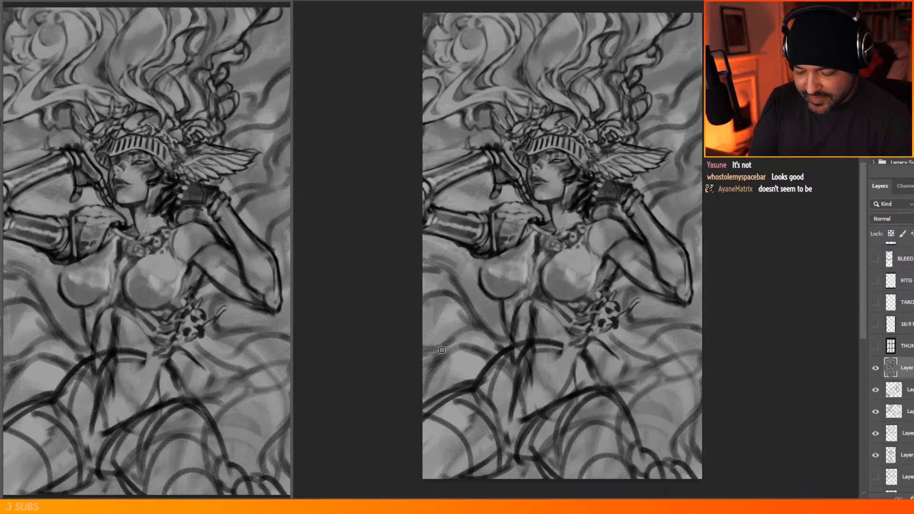
mouse_move(433, 337)
mouse_down()
mouse_move(487, 358)
mouse_move(472, 391)
mouse_up()
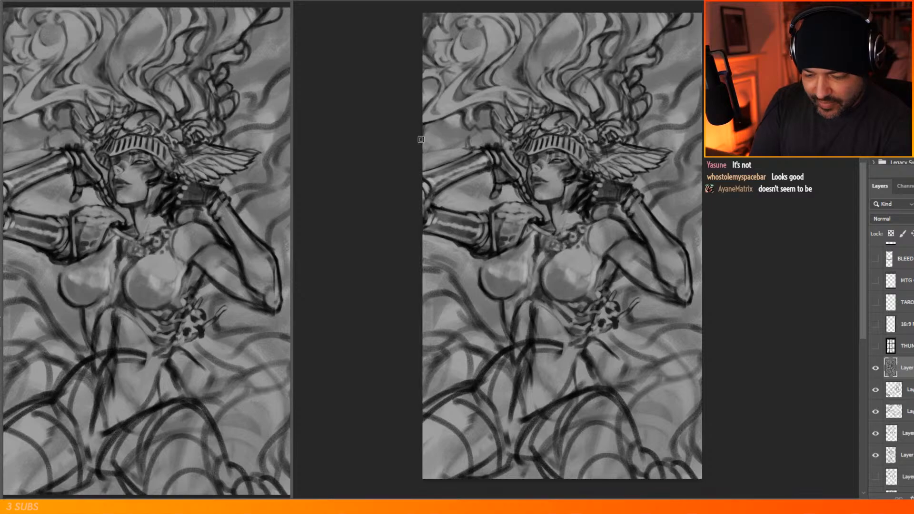
mouse_move(433, 161)
mouse_down()
mouse_move(435, 167)
mouse_move(426, 157)
mouse_up()
drag(464, 199, 487, 203)
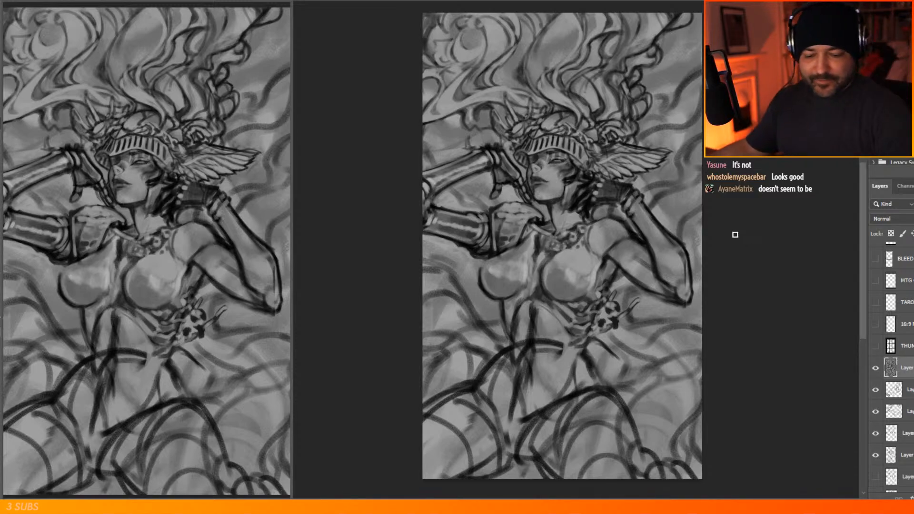
Step: Paint over the construction curves in the lower right corner of the artwork with broad grey strokes
right_click(644, 138)
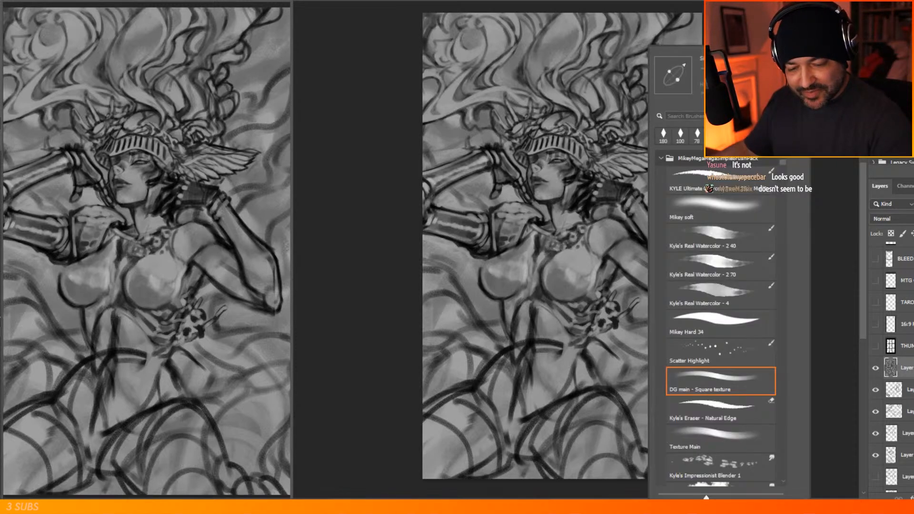
key(Escape)
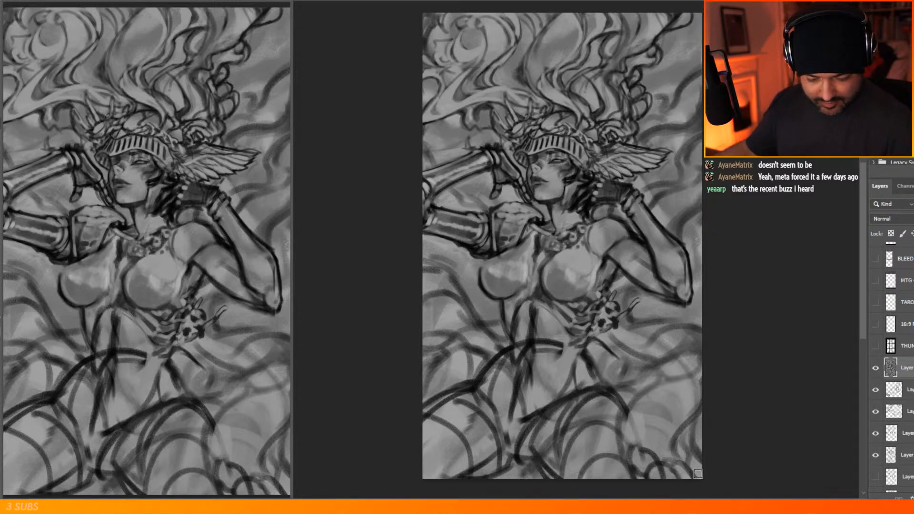
mouse_move(592, 468)
mouse_down()
mouse_move(628, 416)
mouse_move(621, 409)
mouse_move(574, 480)
mouse_move(603, 475)
mouse_move(626, 437)
mouse_move(653, 480)
mouse_up()
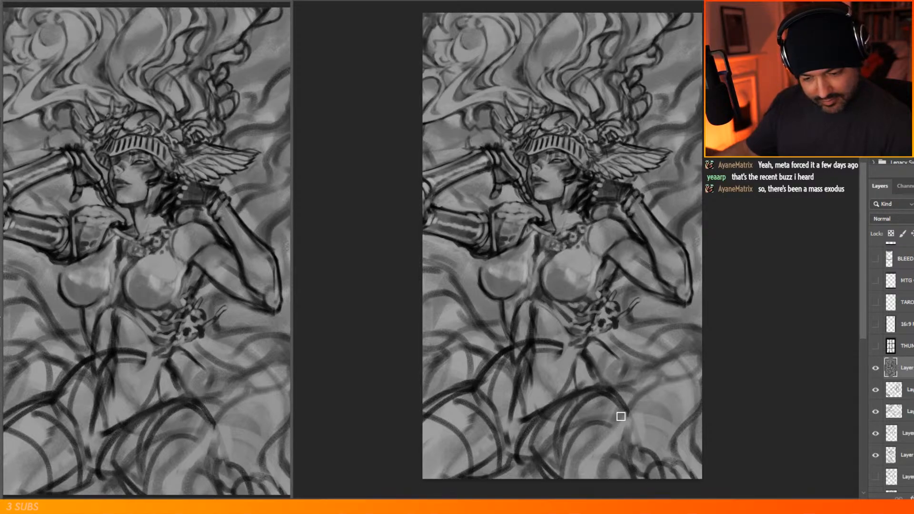
drag(614, 422, 653, 393)
drag(587, 467, 590, 454)
drag(664, 378, 676, 372)
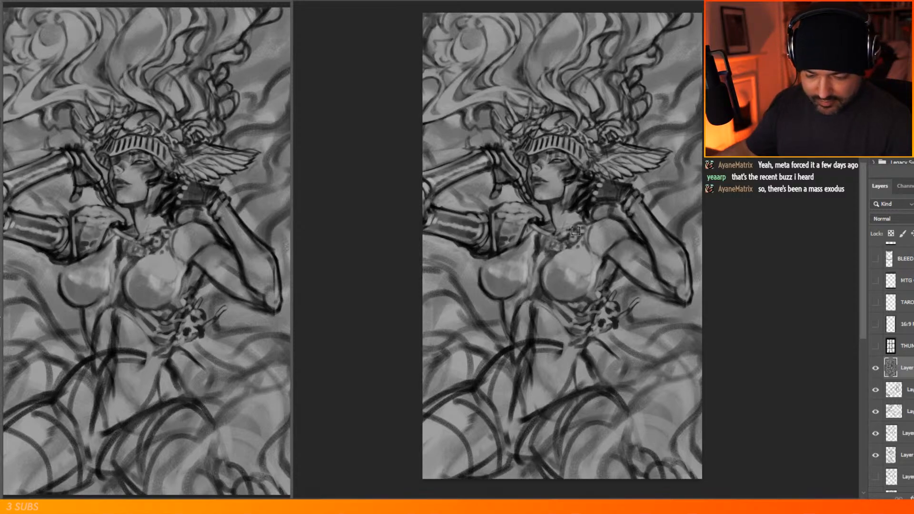
Step: Cover the construction lines on the abdomen and hips with sampled grey, shaping the waist and the start of the thighs
mouse_move(543, 326)
mouse_down()
mouse_move(538, 369)
mouse_move(525, 321)
mouse_move(518, 366)
mouse_move(529, 363)
mouse_move(519, 382)
mouse_move(518, 365)
mouse_move(488, 384)
mouse_move(493, 356)
mouse_move(480, 381)
mouse_move(462, 387)
mouse_up()
alt+click(481, 379)
mouse_move(605, 385)
mouse_down()
mouse_move(621, 399)
mouse_move(595, 371)
mouse_move(638, 429)
mouse_up()
drag(609, 397, 539, 441)
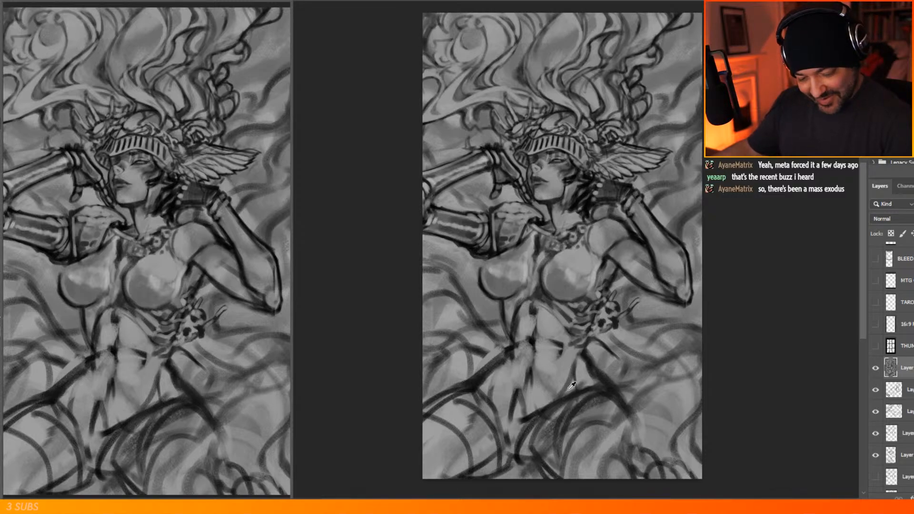
mouse_move(566, 389)
mouse_down()
mouse_move(549, 412)
mouse_move(585, 379)
mouse_move(540, 436)
mouse_move(557, 408)
mouse_move(531, 441)
mouse_move(531, 421)
mouse_move(519, 422)
mouse_move(520, 441)
mouse_move(508, 404)
mouse_move(580, 334)
mouse_move(522, 404)
mouse_move(555, 394)
mouse_move(547, 408)
mouse_move(498, 398)
mouse_move(521, 449)
mouse_move(542, 441)
mouse_up()
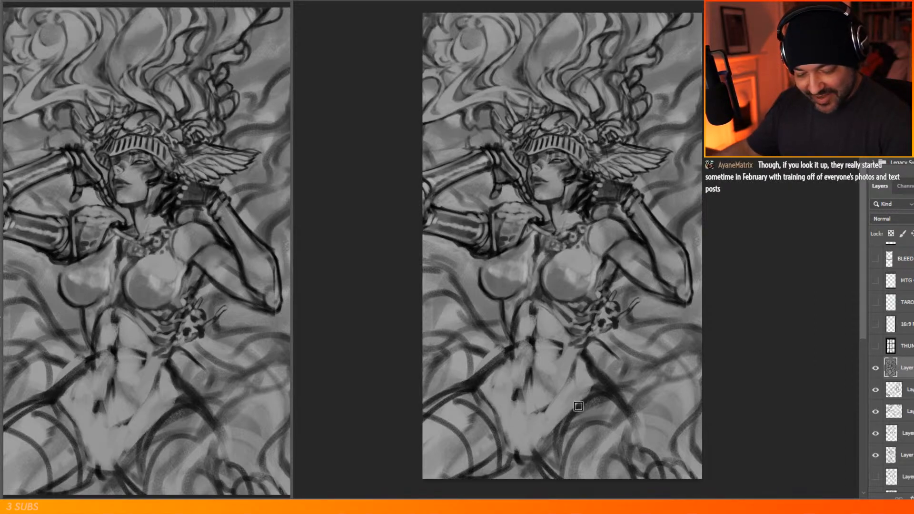
Step: Repaint the tangled curves below the right hip as broad, rounded light and dark grey forms
mouse_move(595, 405)
mouse_down()
mouse_move(572, 451)
mouse_move(598, 412)
mouse_up()
mouse_move(626, 419)
mouse_down()
mouse_move(563, 437)
mouse_move(551, 453)
mouse_up()
mouse_move(579, 419)
mouse_down()
mouse_move(559, 447)
mouse_move(556, 476)
mouse_up()
drag(584, 436, 572, 479)
mouse_move(603, 434)
mouse_down()
mouse_move(587, 456)
mouse_move(602, 440)
mouse_move(604, 473)
mouse_move(609, 434)
mouse_move(643, 482)
mouse_move(636, 457)
mouse_move(650, 479)
mouse_up()
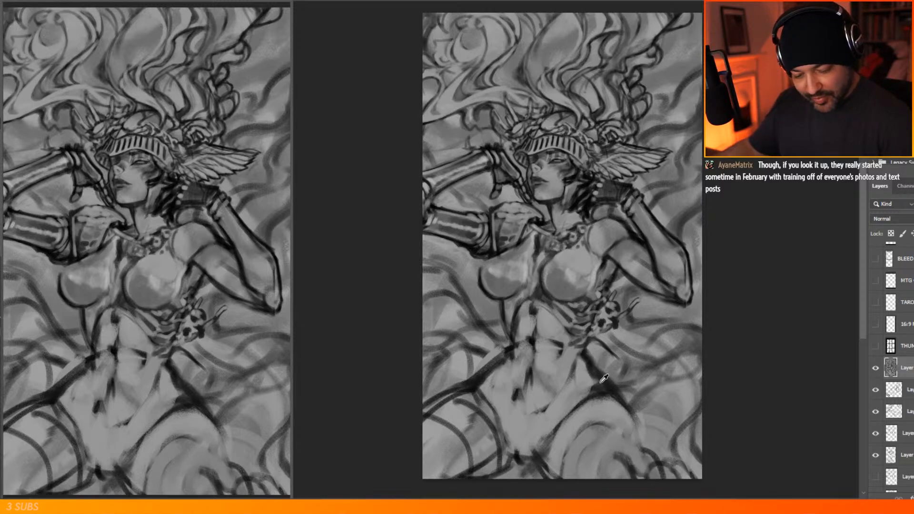
Step: Adjust the brush size and draw flowing fabric-like strokes over the rounded forms below the hip and around the thighs
right_click(653, 167)
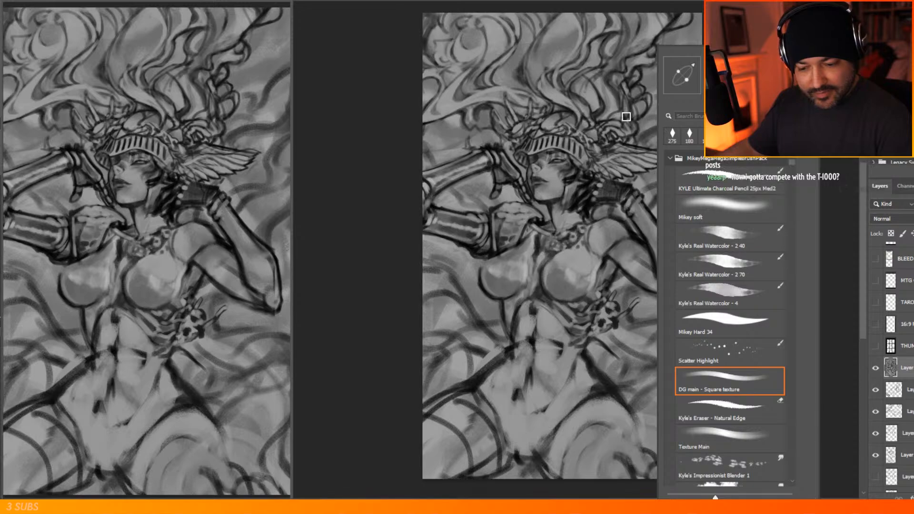
click(625, 117)
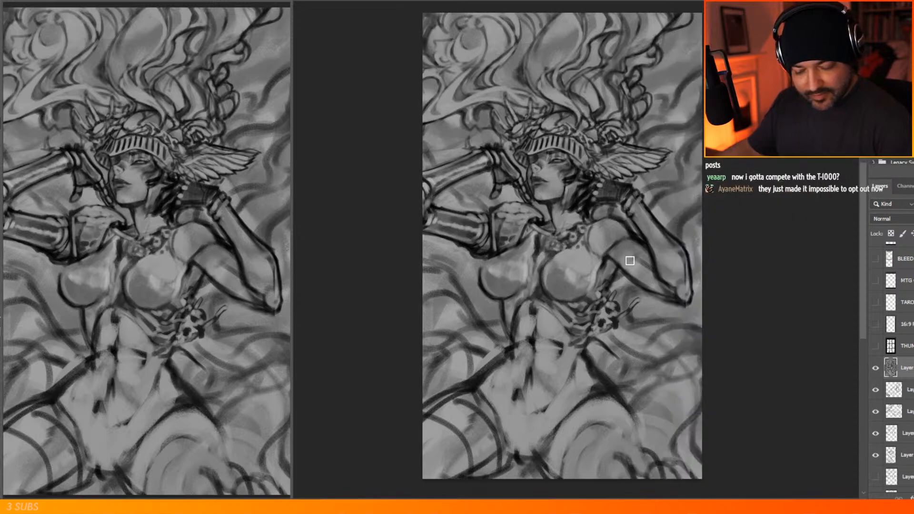
right_click(598, 436)
drag(702, 73, 697, 73)
key(Return)
drag(622, 413, 574, 472)
mouse_move(580, 451)
mouse_down()
mouse_move(581, 488)
mouse_move(609, 459)
mouse_move(648, 484)
mouse_move(647, 413)
mouse_up()
mouse_move(608, 442)
mouse_down()
mouse_move(672, 375)
mouse_move(639, 433)
mouse_move(686, 474)
mouse_up()
mouse_move(660, 424)
mouse_down()
mouse_move(665, 391)
mouse_move(702, 364)
mouse_up()
drag(638, 412, 548, 460)
mouse_move(492, 476)
mouse_down()
mouse_move(493, 432)
mouse_move(466, 384)
mouse_move(419, 373)
mouse_move(456, 386)
mouse_up()
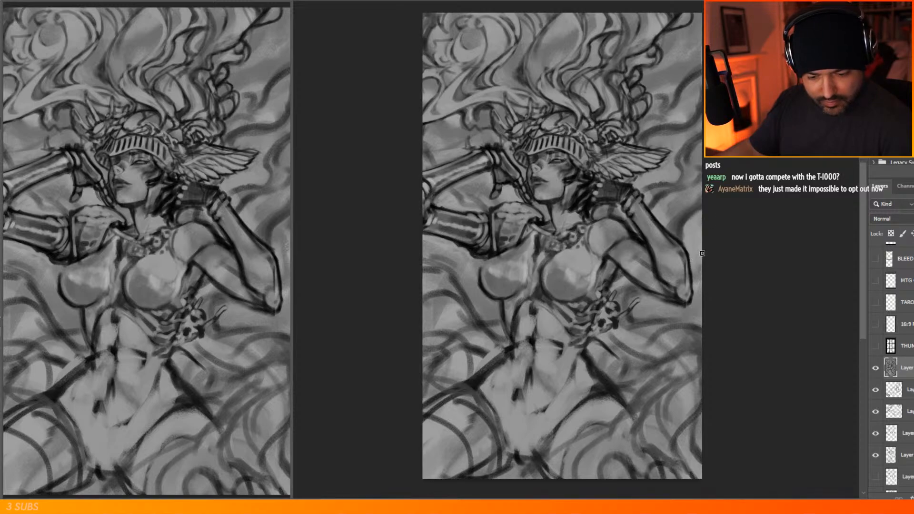
Step: Paint light and mid-grey sweeping strokes in the background along the artwork's right edge, from below the elbow to the upper corner
mouse_move(638, 317)
mouse_down()
mouse_move(695, 320)
mouse_move(667, 312)
mouse_move(695, 310)
mouse_move(705, 290)
mouse_up()
mouse_move(651, 74)
mouse_down()
mouse_move(636, 93)
mouse_move(637, 76)
mouse_move(643, 106)
mouse_move(652, 77)
mouse_move(655, 111)
mouse_move(655, 72)
mouse_move(669, 60)
mouse_move(669, 38)
mouse_move(665, 70)
mouse_move(702, 14)
mouse_up()
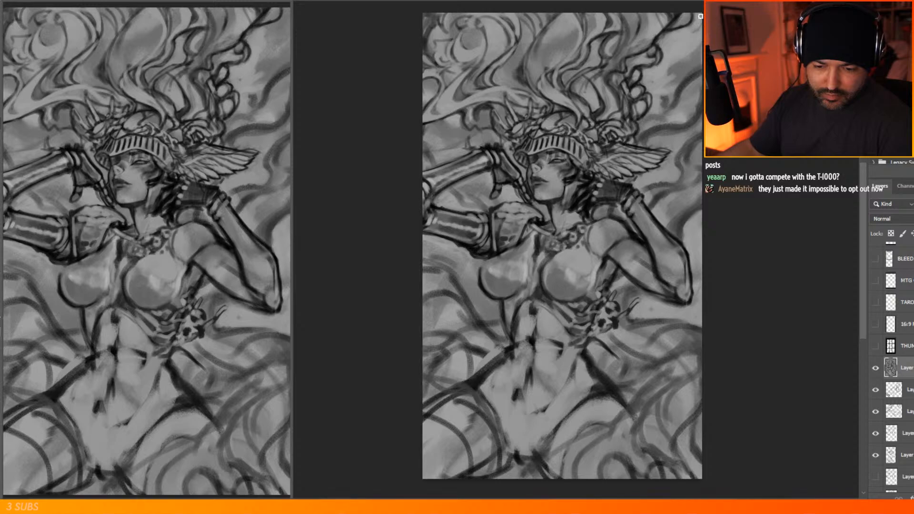
mouse_move(678, 77)
mouse_down()
mouse_move(673, 99)
mouse_move(704, 67)
mouse_up()
drag(700, 125, 675, 136)
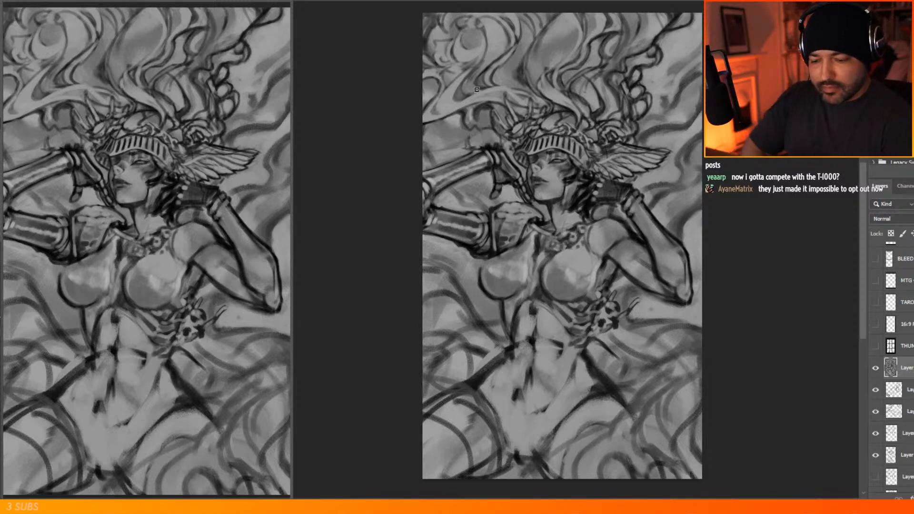
Step: Lighten the background beneath the hair and beside the chest along the artwork's left edge, and brush highlights onto the raised armoured forearm
mouse_move(483, 118)
mouse_down()
mouse_move(451, 124)
mouse_move(460, 121)
mouse_move(457, 131)
mouse_move(439, 124)
mouse_move(489, 143)
mouse_move(496, 135)
mouse_move(427, 92)
mouse_move(460, 144)
mouse_move(428, 132)
mouse_move(437, 147)
mouse_move(428, 140)
mouse_move(422, 153)
mouse_move(426, 135)
mouse_move(418, 159)
mouse_move(433, 152)
mouse_move(415, 168)
mouse_move(460, 141)
mouse_up()
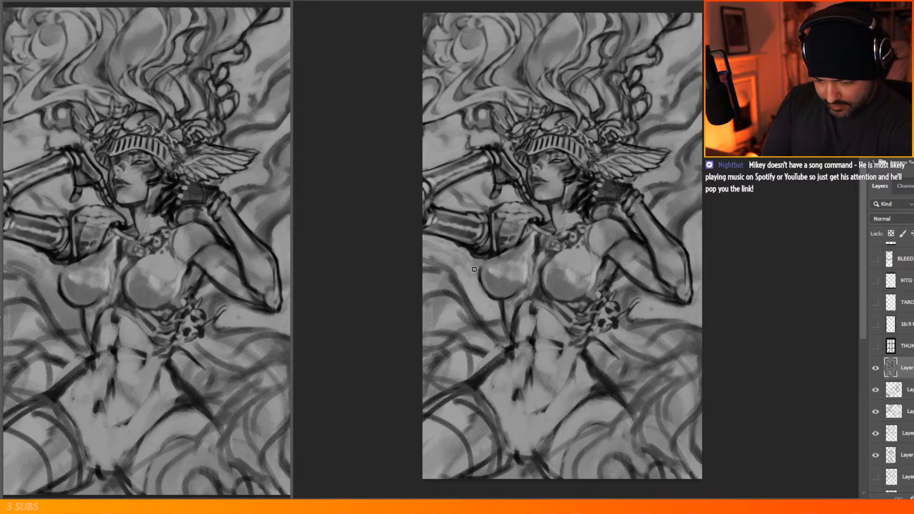
drag(460, 253, 425, 260)
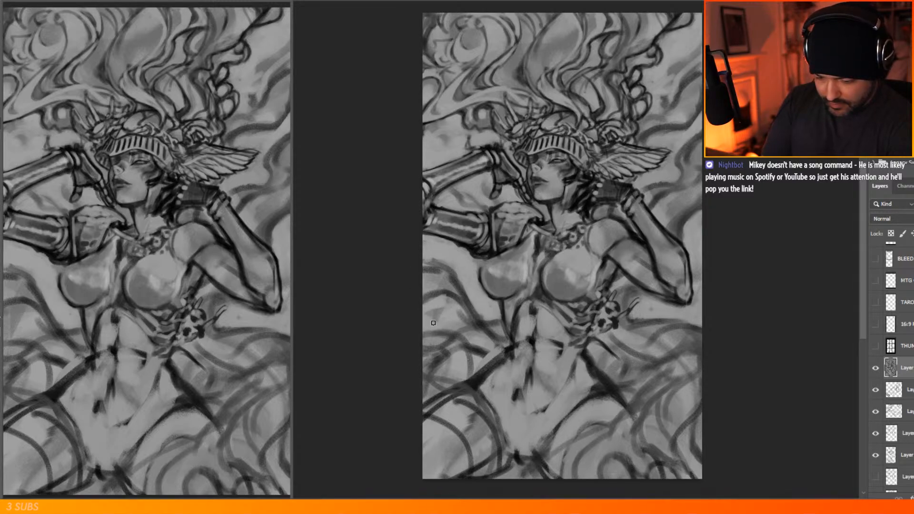
mouse_move(438, 319)
mouse_down()
mouse_move(445, 305)
mouse_move(459, 323)
mouse_up()
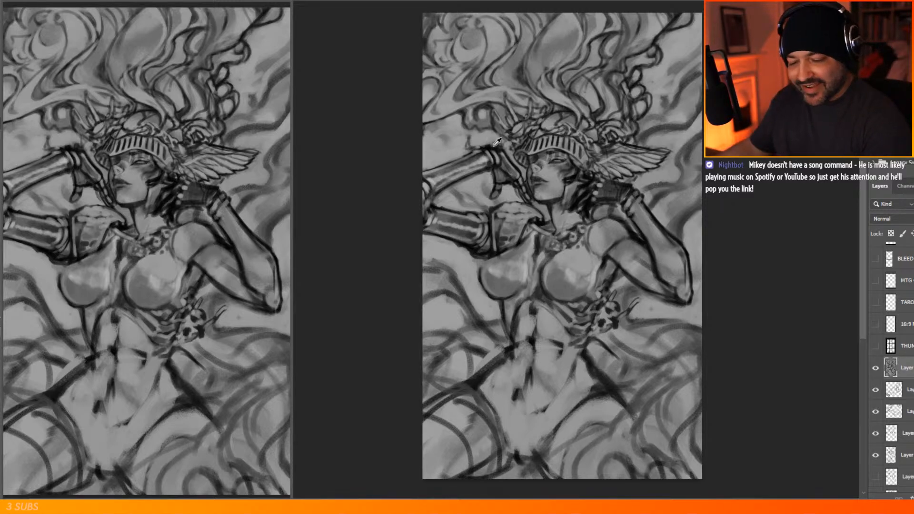
drag(430, 168, 466, 154)
drag(447, 162, 496, 144)
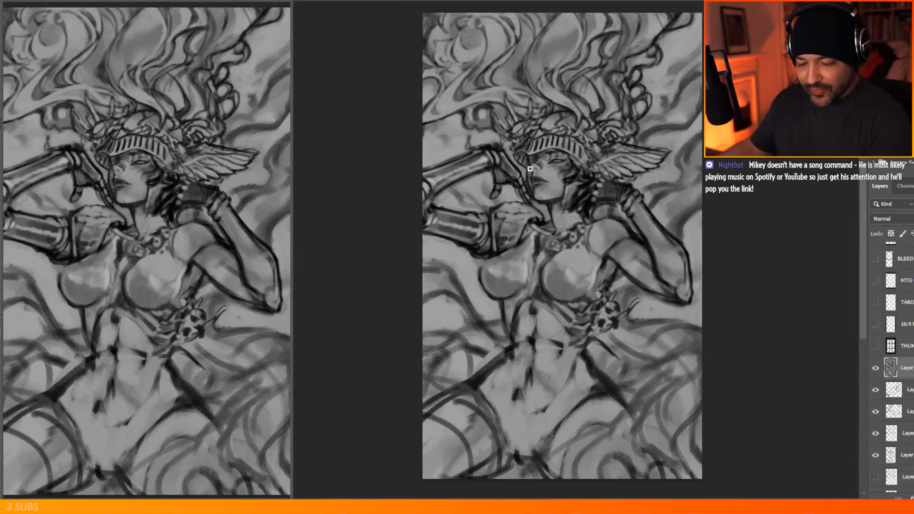
Step: Adjust the brush and paint shading and curved armband lines on the bent upper arm beside the winged helmet
scroll(476, 205, down, 4)
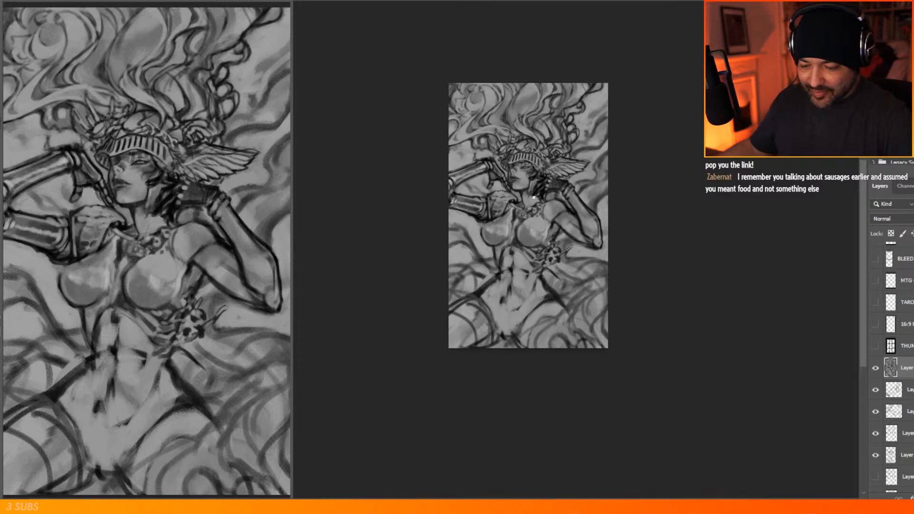
scroll(485, 199, up, 2)
scroll(485, 199, up, 3)
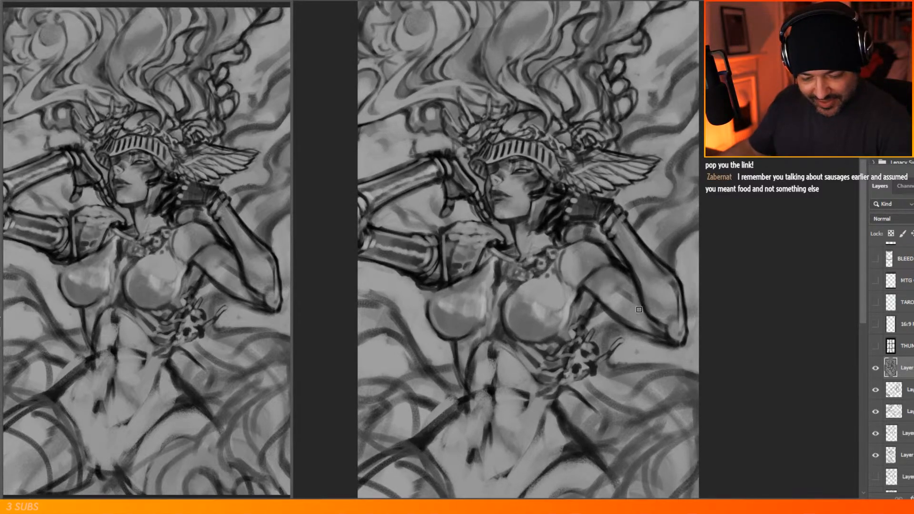
right_click(579, 244)
click(558, 232)
right_click(608, 93)
key(Escape)
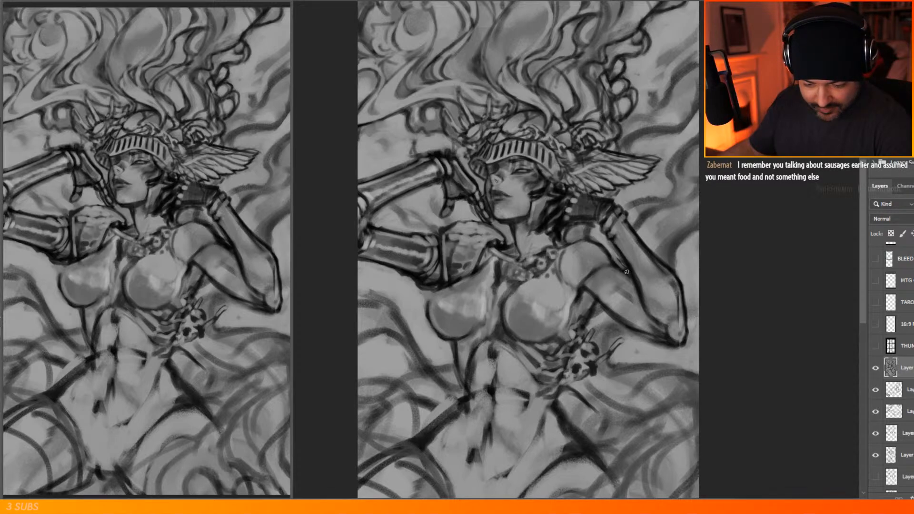
drag(626, 266, 630, 272)
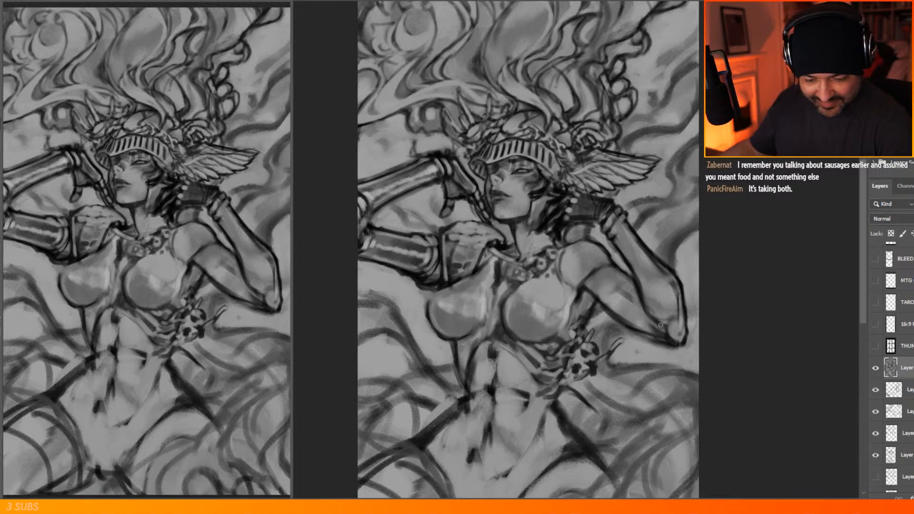
mouse_move(647, 330)
mouse_down()
mouse_move(649, 309)
mouse_move(587, 287)
mouse_move(603, 306)
mouse_move(612, 279)
mouse_up()
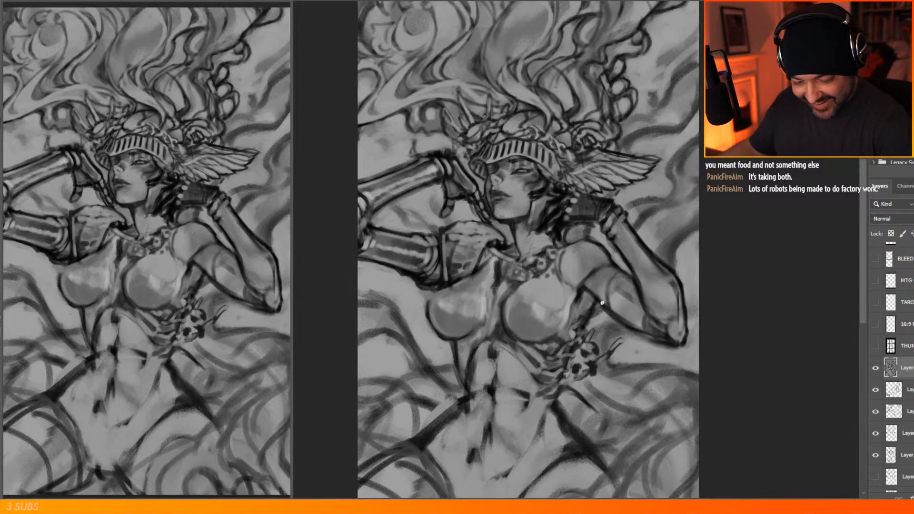
drag(605, 309, 603, 286)
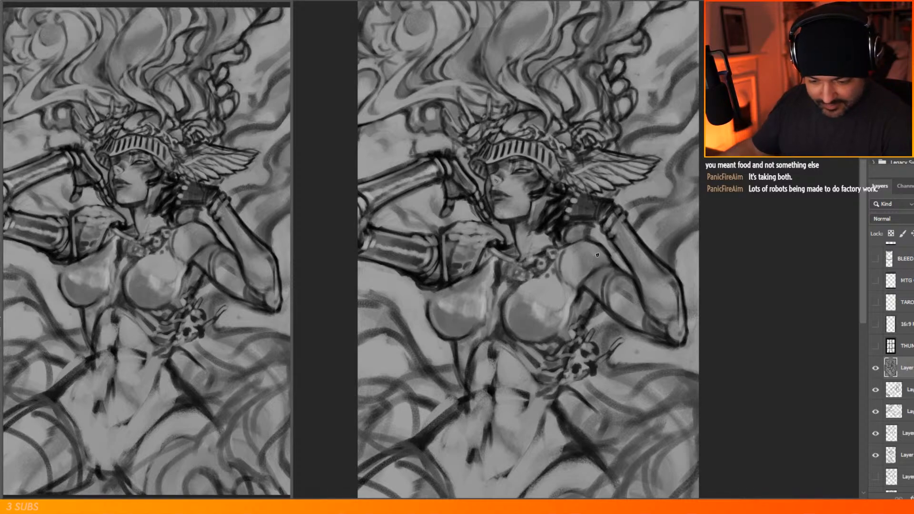
Step: Examine the overall composition and the face at several magnifications
scroll(619, 223, down, 3)
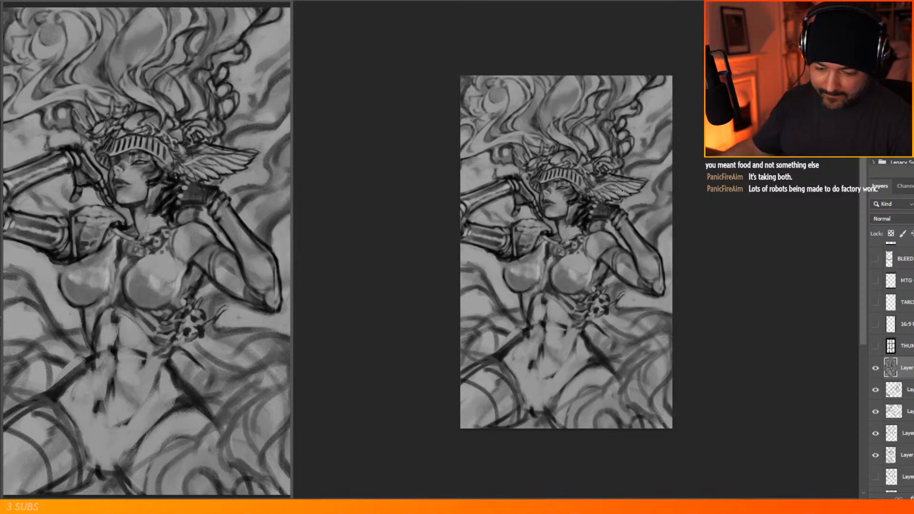
scroll(621, 190, up, 2)
scroll(558, 227, down, 1)
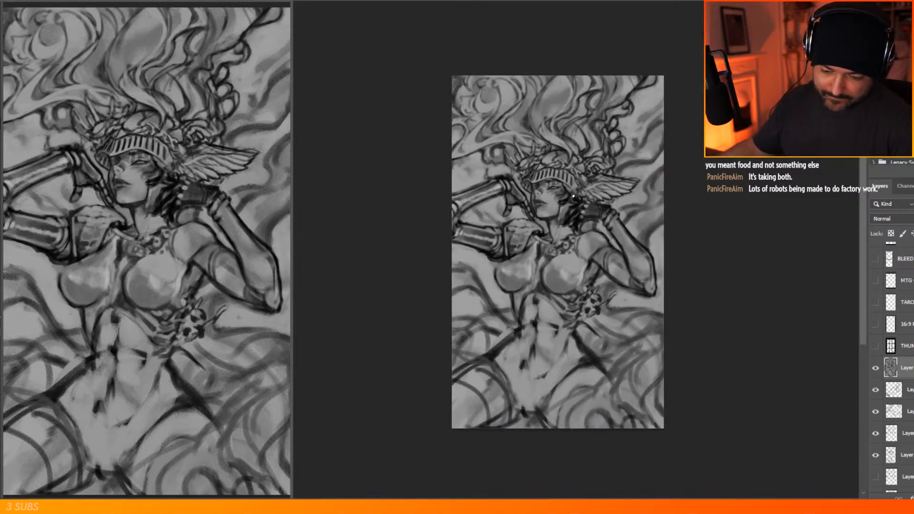
scroll(543, 124, up, 3)
scroll(538, 109, down, 2)
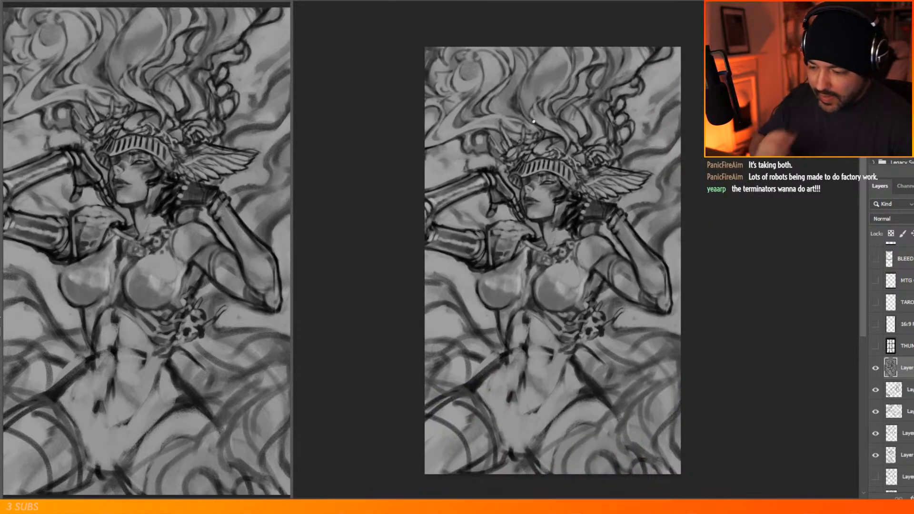
scroll(566, 170, up, 3)
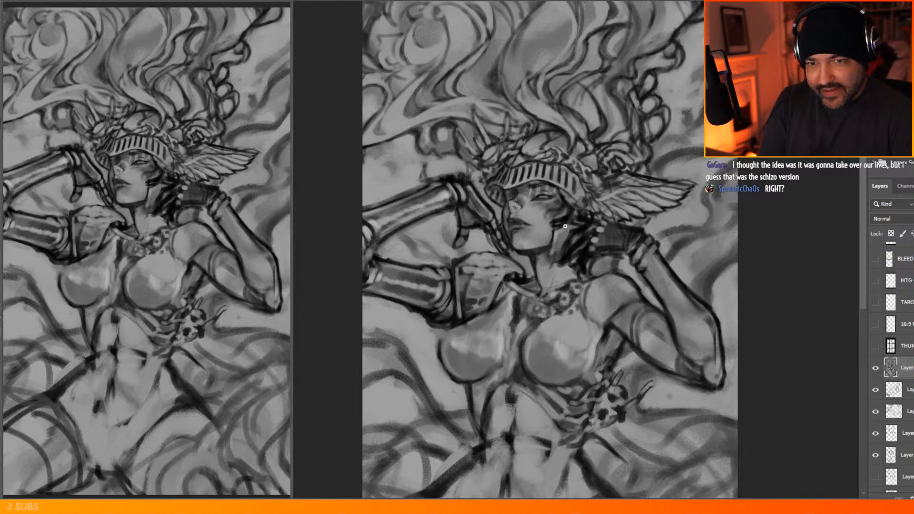
scroll(570, 223, up, 5)
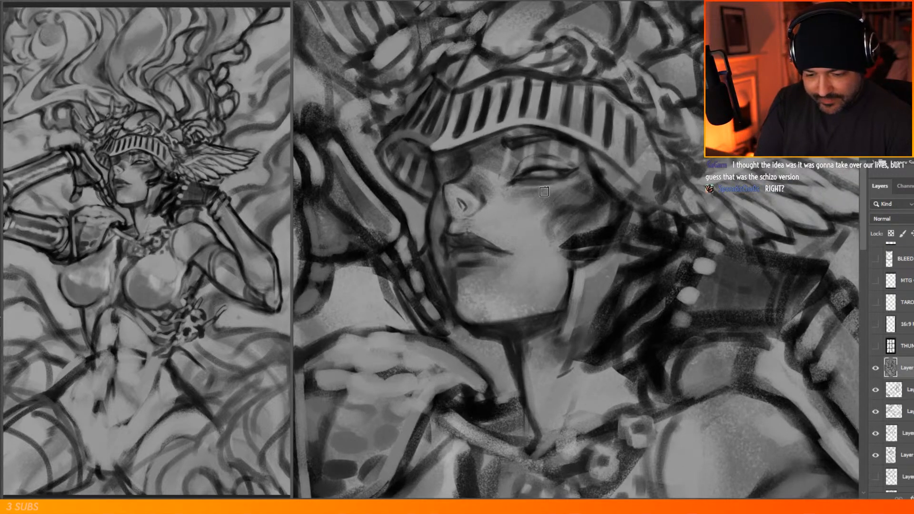
scroll(544, 192, down, 5)
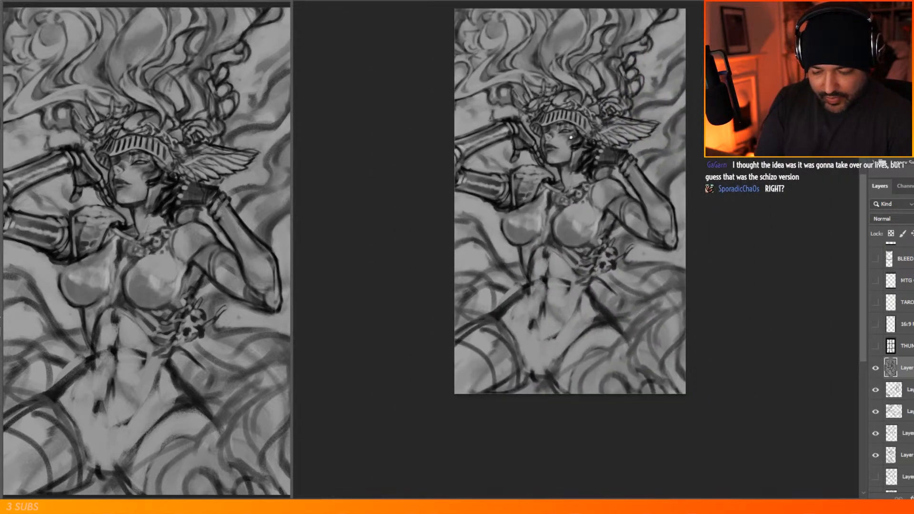
scroll(566, 141, up, 2)
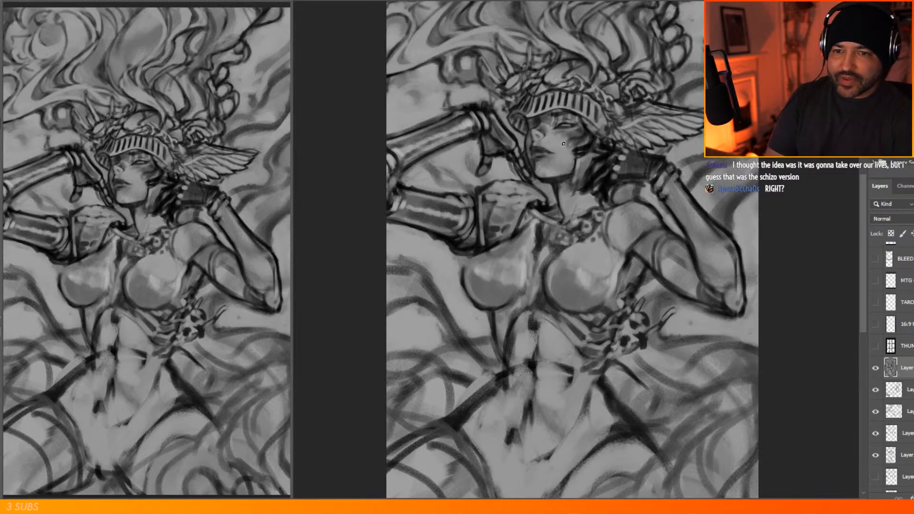
scroll(563, 143, down, 5)
scroll(533, 137, up, 4)
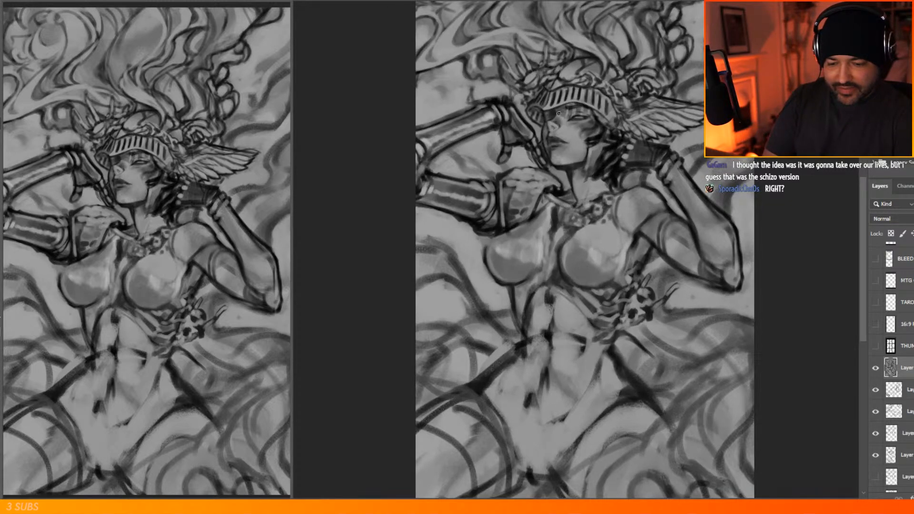
scroll(560, 106, down, 3)
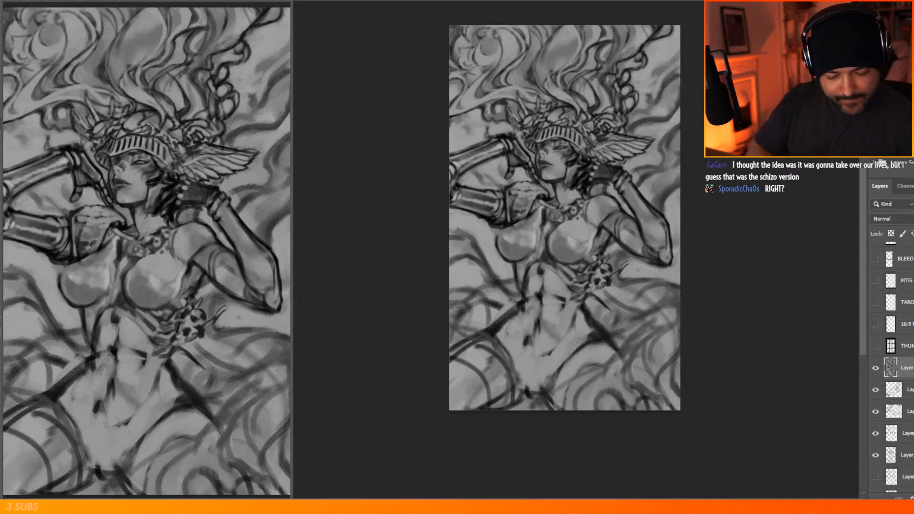
Step: Add a new layer above the sketch, fill it with light grey and set its opacity to 60% to fade the drawing
key(ctrl+shift+alt+n)
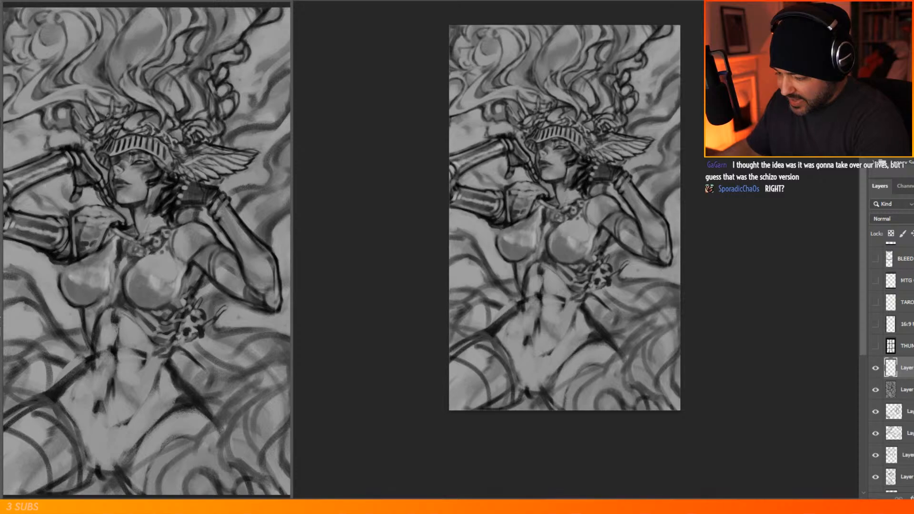
key(alt+BackSpace)
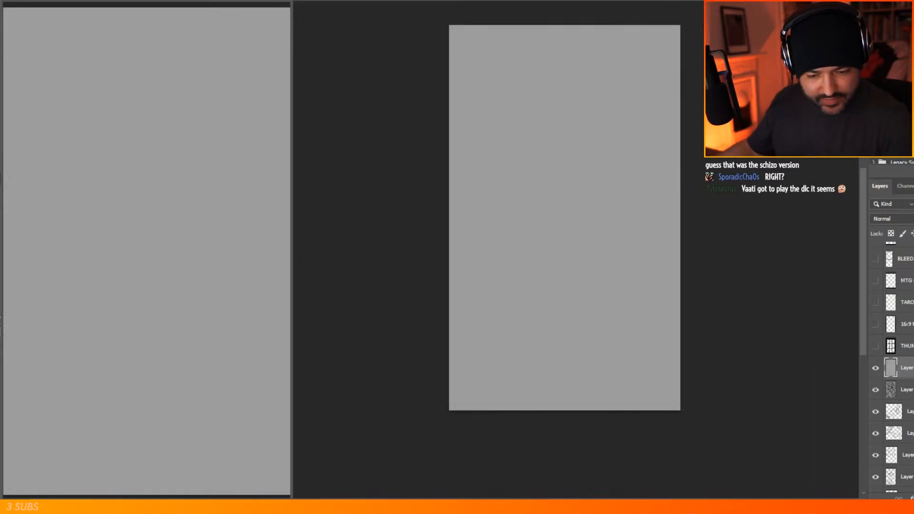
key(5)
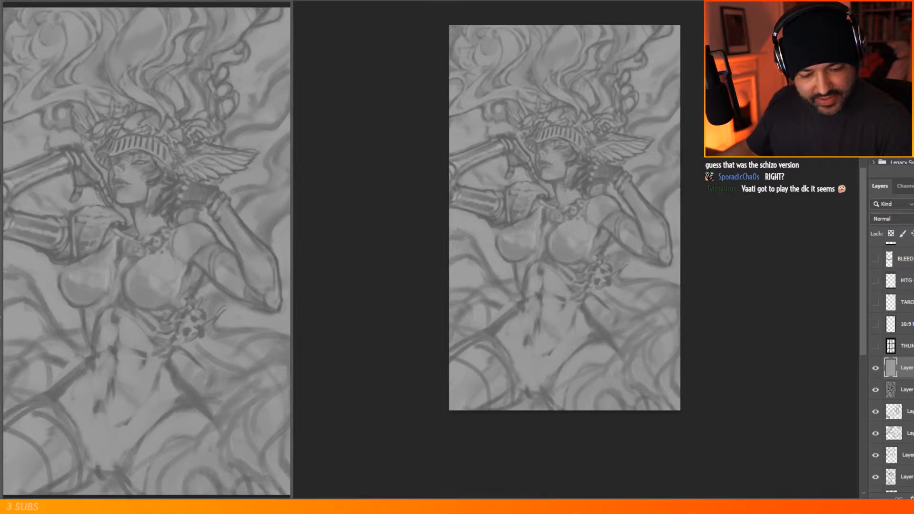
key(6)
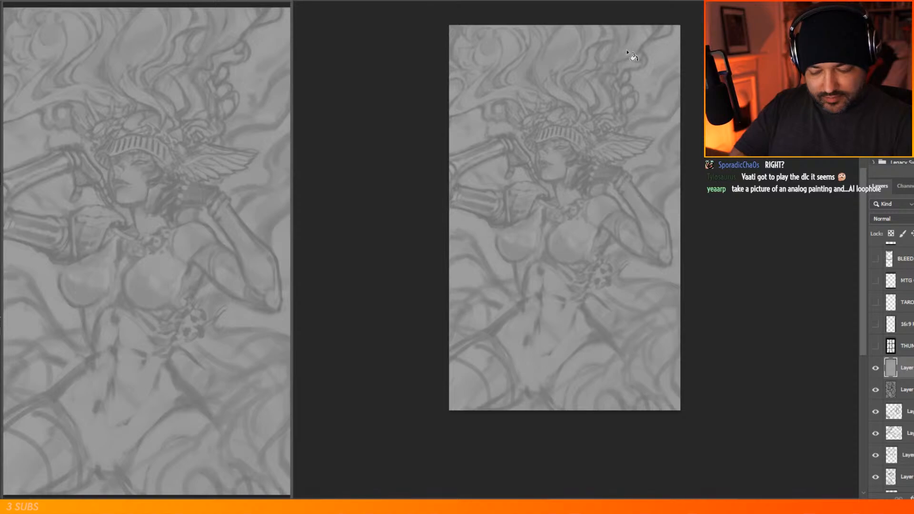
Step: Add an empty layer above the grey fill and set the foreground colour to black, 000000
scroll(562, 107, up, 1)
key(ctrl+shift+alt+n)
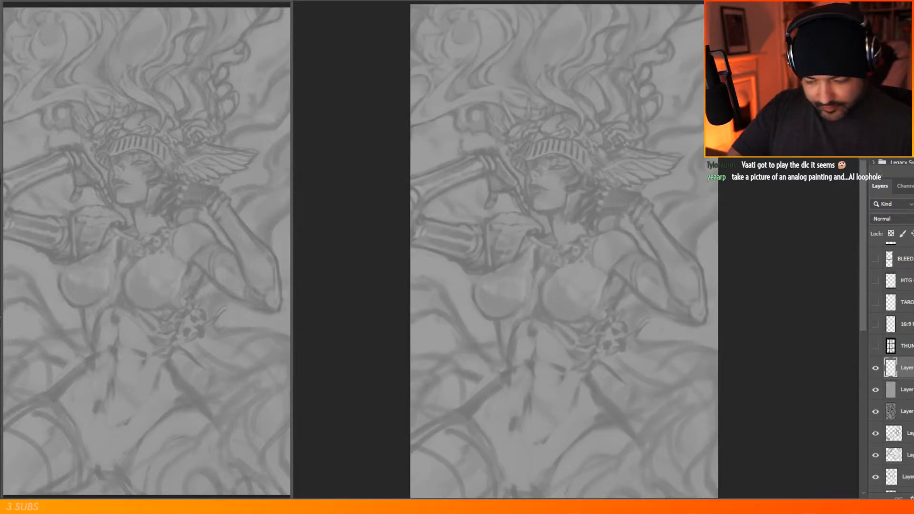
text(n)
text(000000)
key(Return)
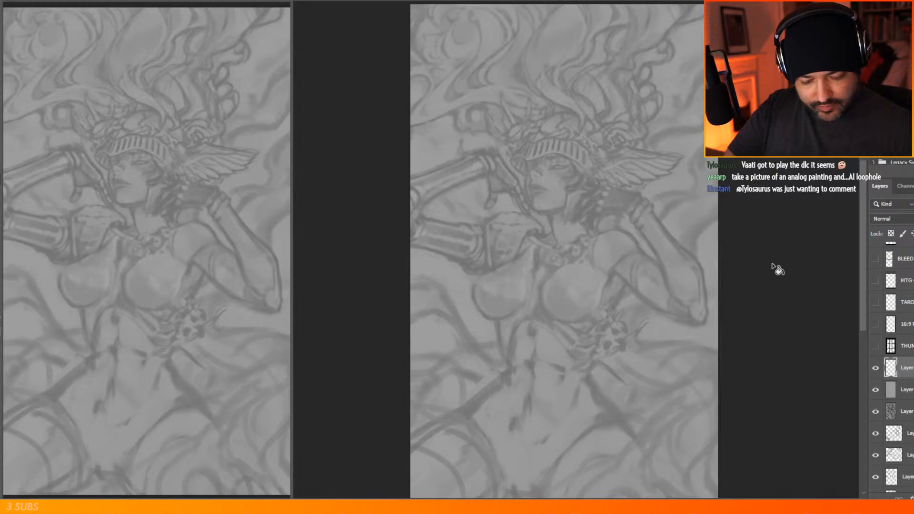
Step: Hide the upper sketch layers and show the early figure line art to review the first version of the pose
drag(876, 371, 876, 413)
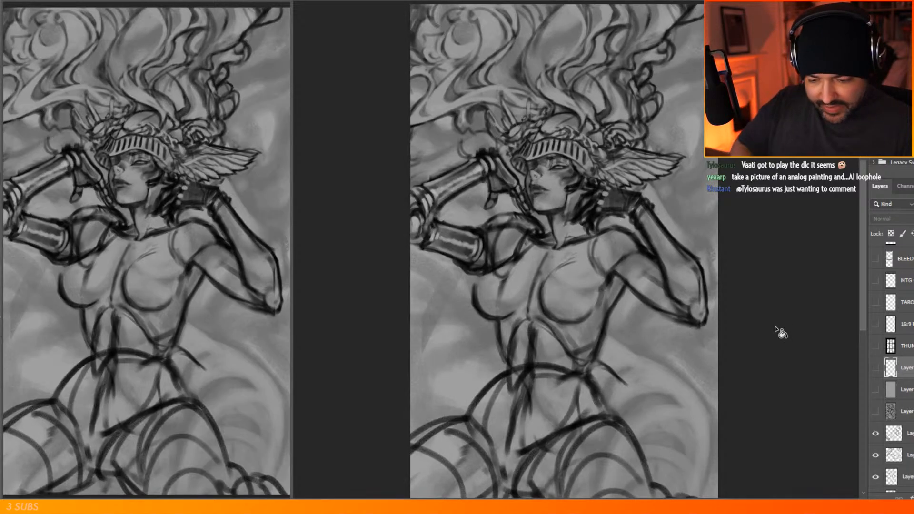
key(ctrl+minus)
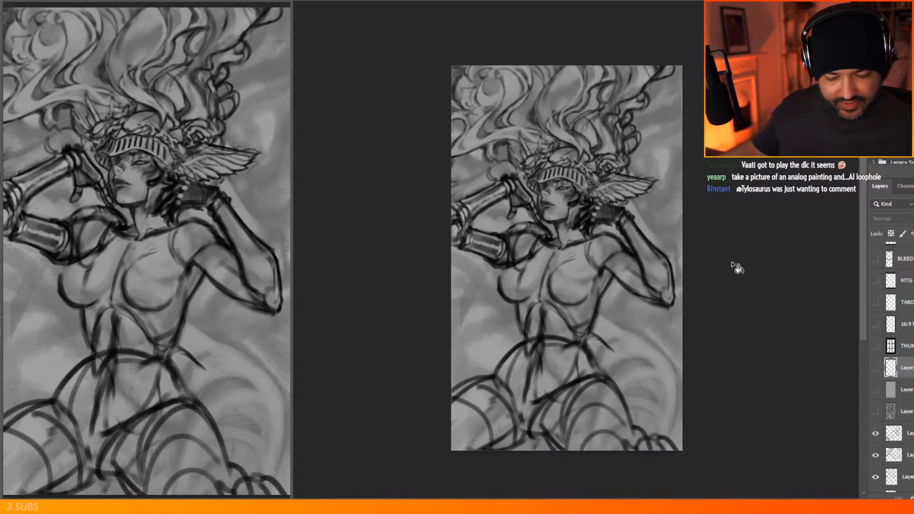
scroll(878, 309, down, 5)
click(876, 316)
drag(876, 330, 877, 372)
scroll(877, 374, down, 2)
scroll(878, 367, down, 3)
click(876, 372)
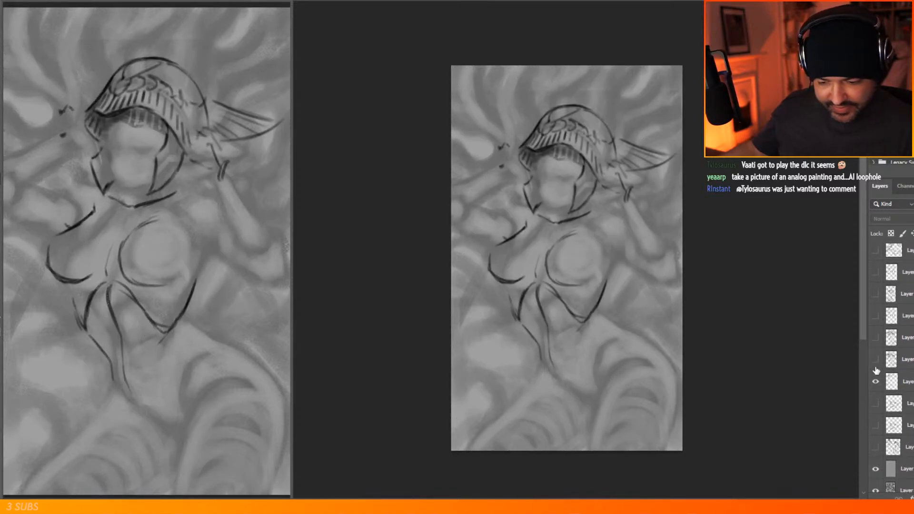
click(876, 360)
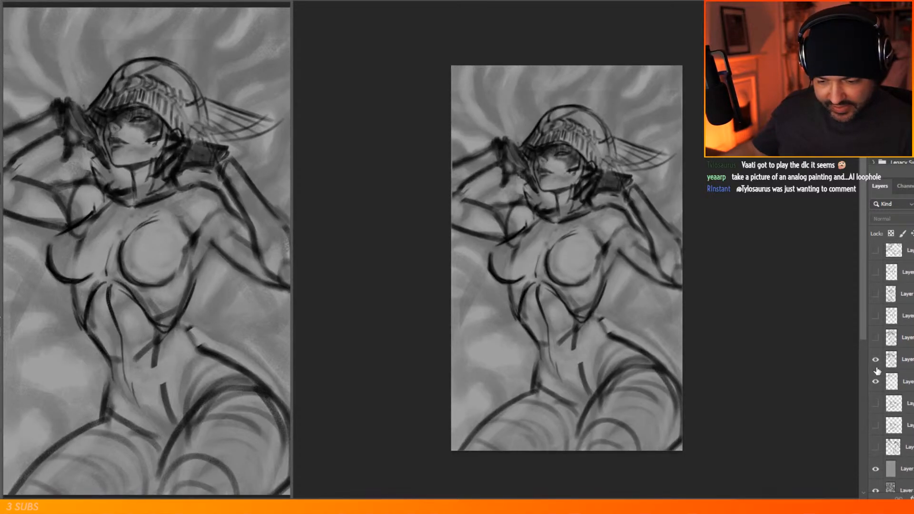
Step: Toggle the neighbouring sketch layers on and off to compare them with the early figure line art
click(876, 403)
click(876, 338)
click(876, 338)
click(877, 317)
click(877, 317)
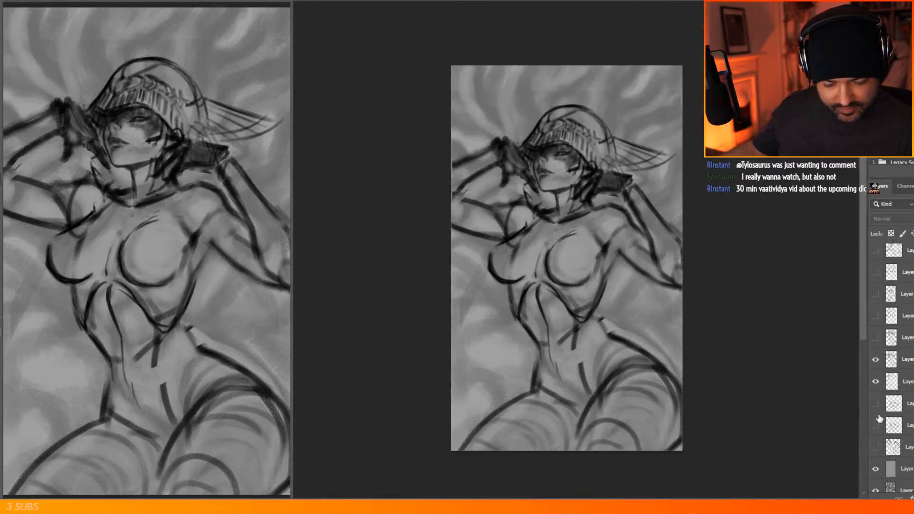
click(875, 425)
click(876, 425)
Step: Hide the two early line-art layers and show the three revised figure, hair and leg sketch layers above them
click(876, 382)
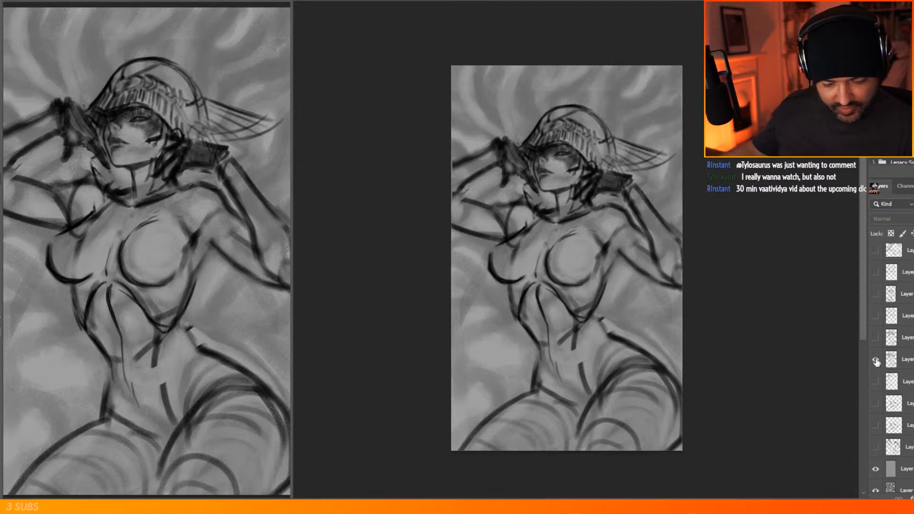
click(876, 360)
click(876, 338)
click(877, 316)
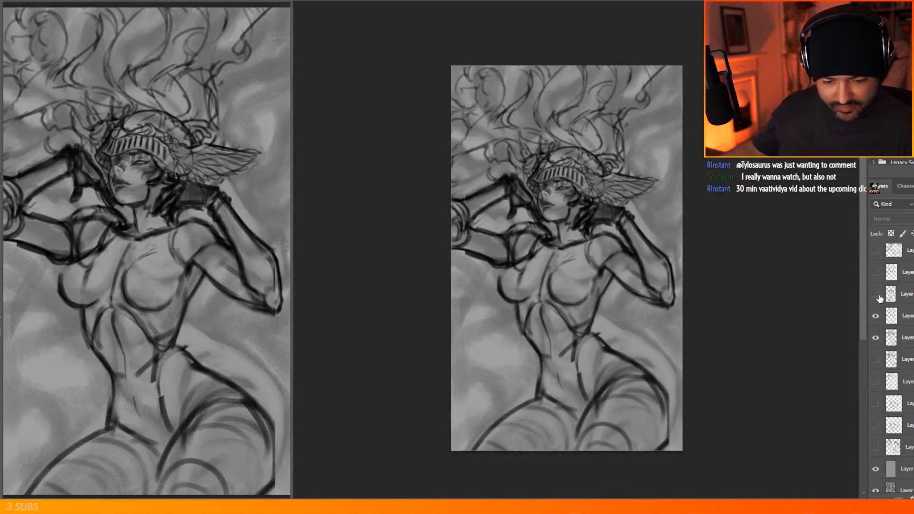
click(875, 296)
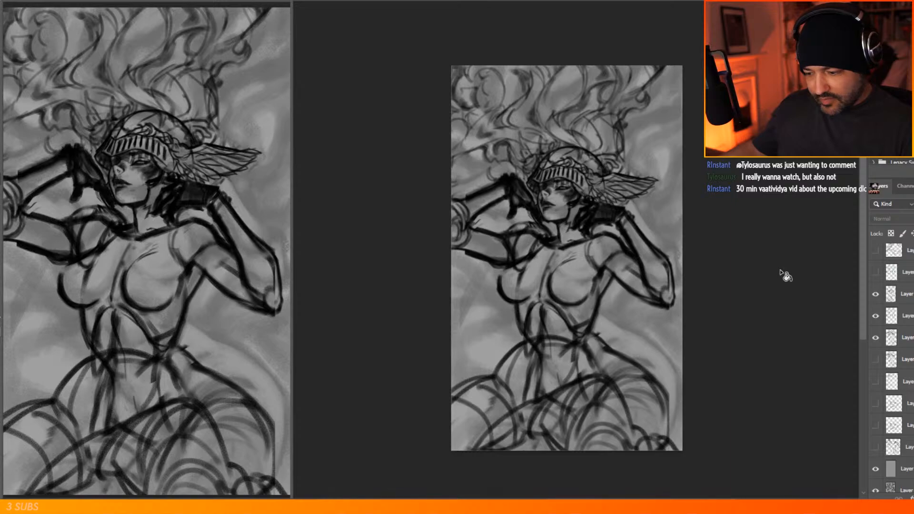
Step: Hide the revised leg sketch layer and show the detailed figure sketch, the grey fill and the empty line layer again
click(875, 338)
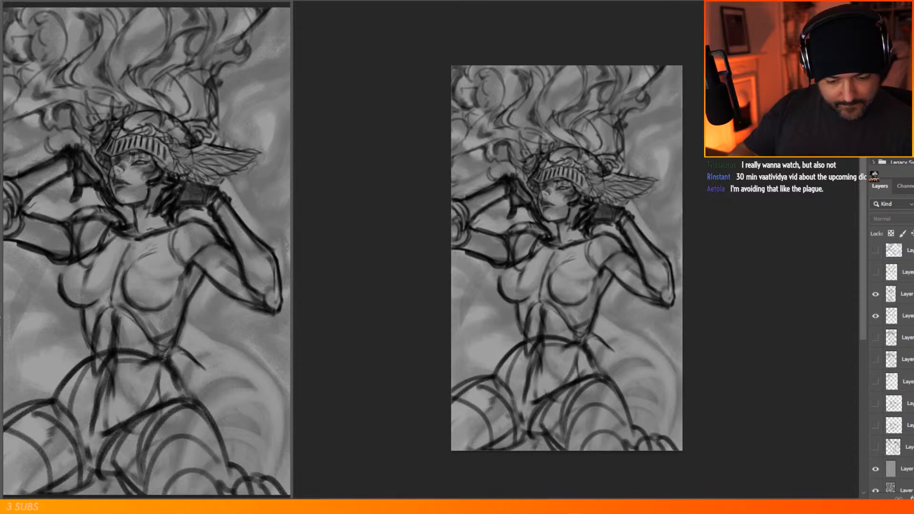
scroll(889, 296, up, 5)
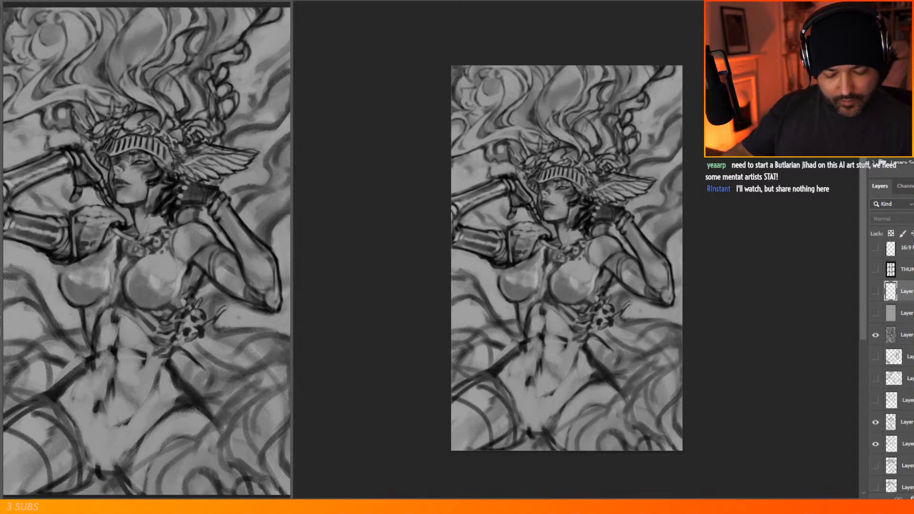
drag(876, 314, 876, 292)
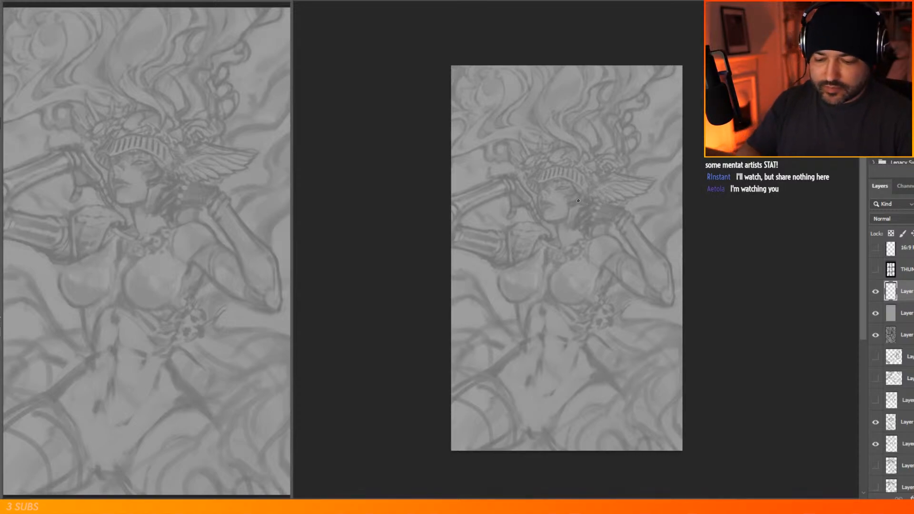
Step: Outline the helmet's round dome in thin black lines and rough in the face contour down to the chin
scroll(516, 261, up, 1)
scroll(516, 261, up, 2)
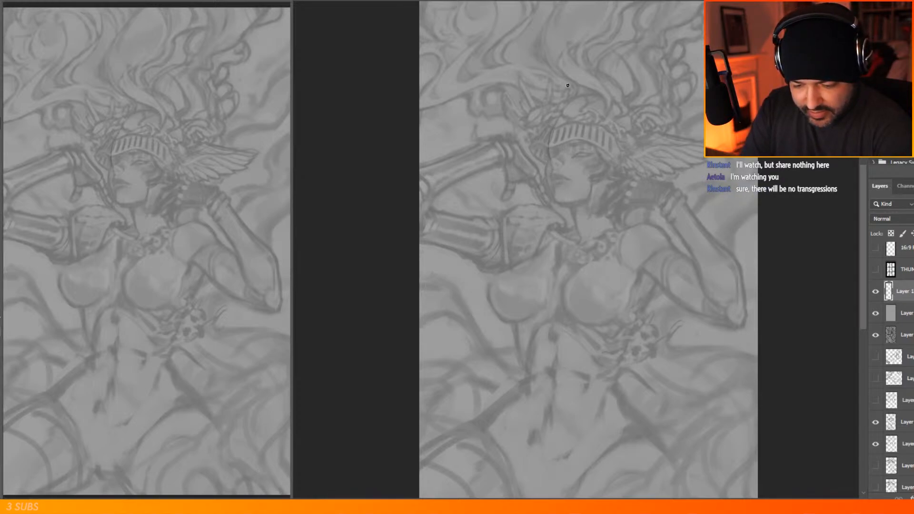
mouse_move(552, 135)
mouse_down()
mouse_move(567, 114)
mouse_move(609, 110)
mouse_move(629, 134)
mouse_move(626, 123)
mouse_move(633, 164)
mouse_up()
drag(551, 155, 558, 170)
drag(621, 173, 634, 144)
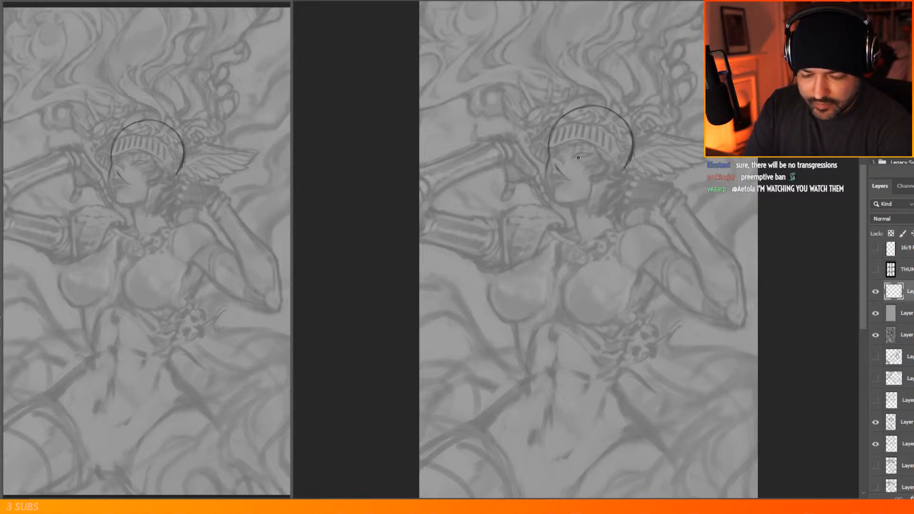
drag(545, 176, 563, 204)
key(ctrl+z)
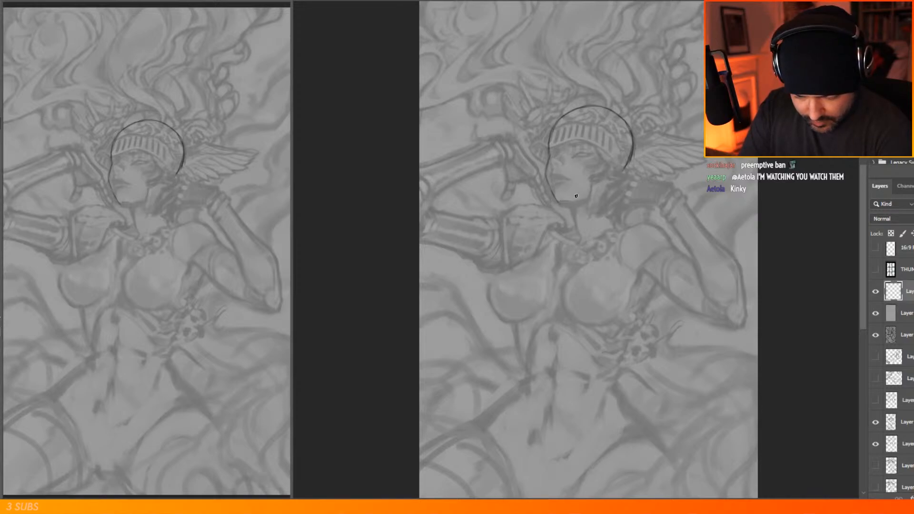
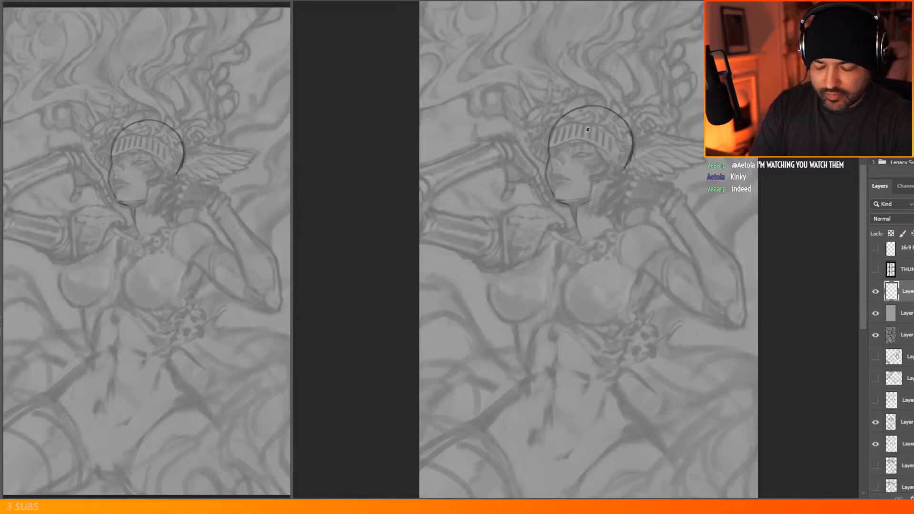
Step: Draw the helmet's curved lower edge across the forehead and two curved contour lines running up over the dome
scroll(588, 130, up, 2)
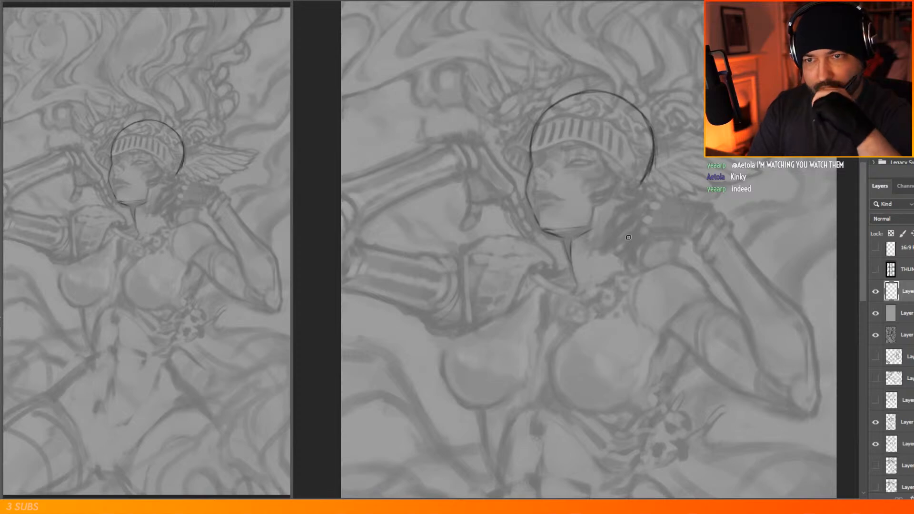
mouse_move(600, 159)
mouse_down()
mouse_move(608, 115)
mouse_move(600, 133)
mouse_move(611, 109)
mouse_up()
mouse_move(654, 153)
mouse_down()
mouse_move(638, 100)
mouse_move(654, 144)
mouse_up()
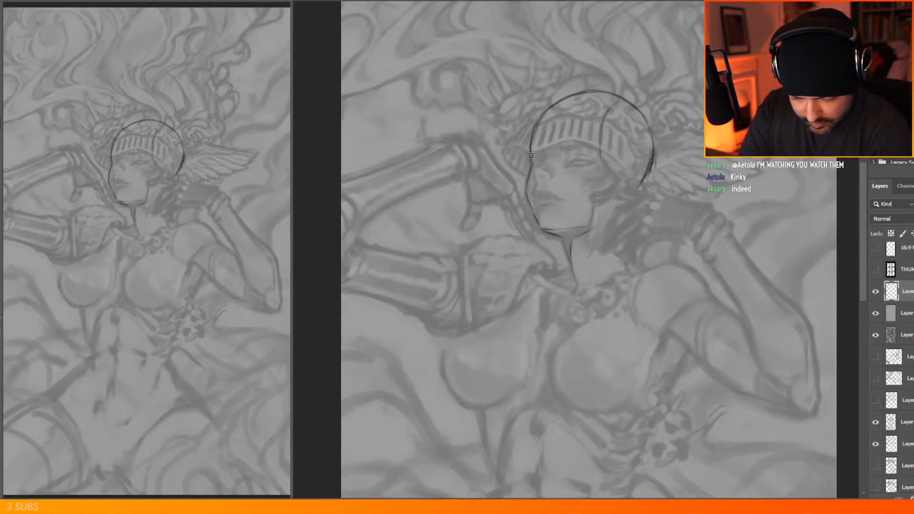
drag(530, 154, 603, 149)
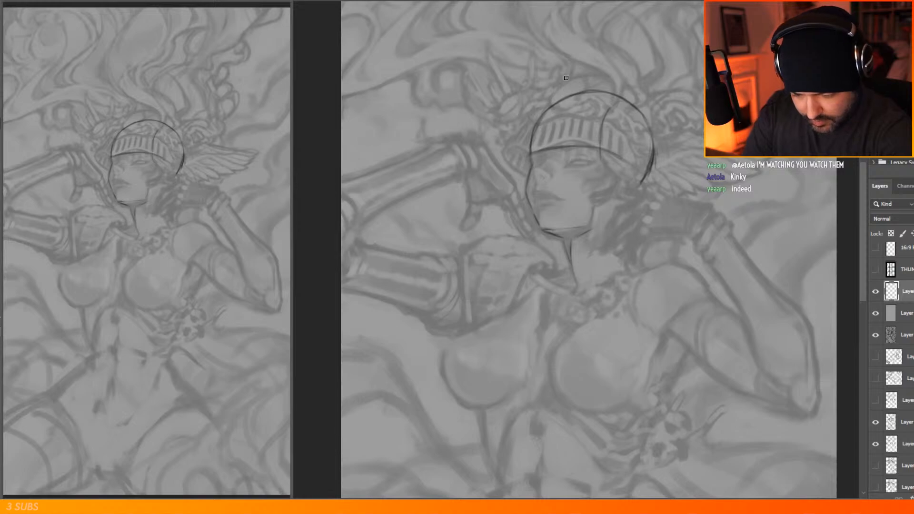
drag(548, 149, 560, 103)
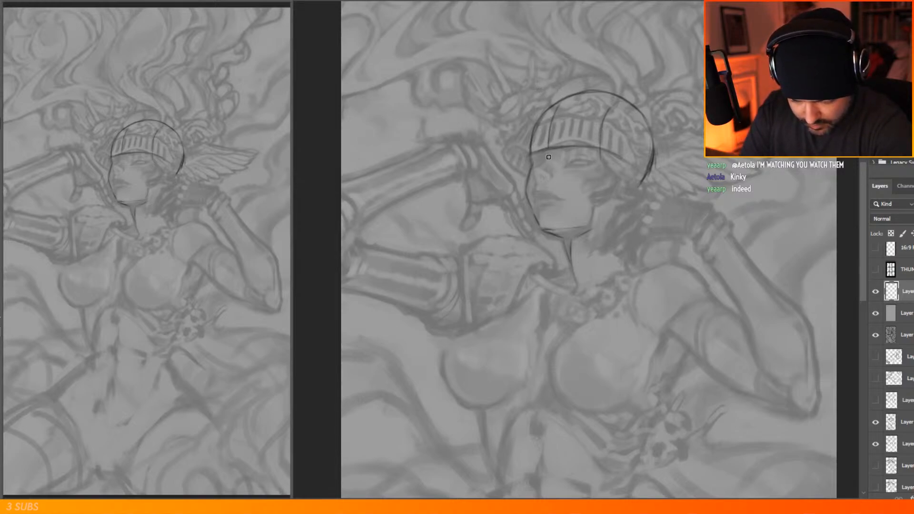
Step: Sketch the brow, nose and closed eye over the face, and extend the jawline back to the ear
drag(542, 152, 547, 147)
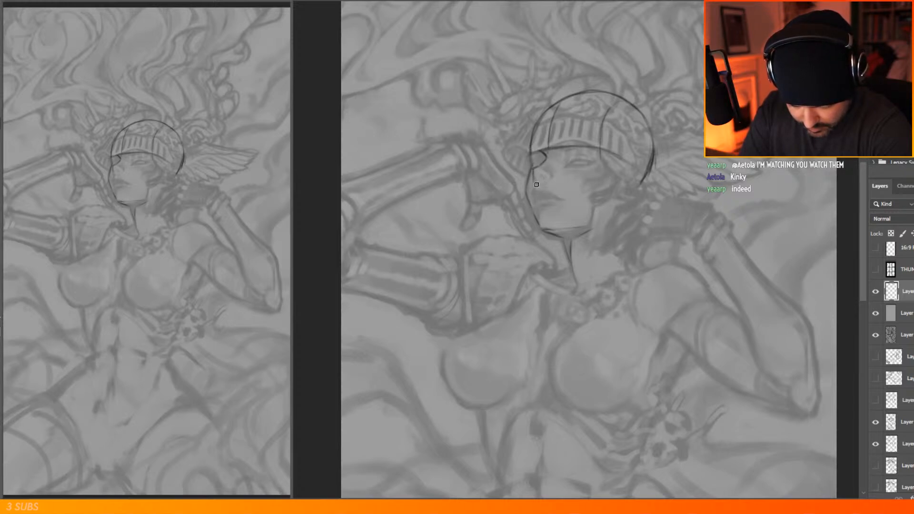
drag(540, 185, 551, 176)
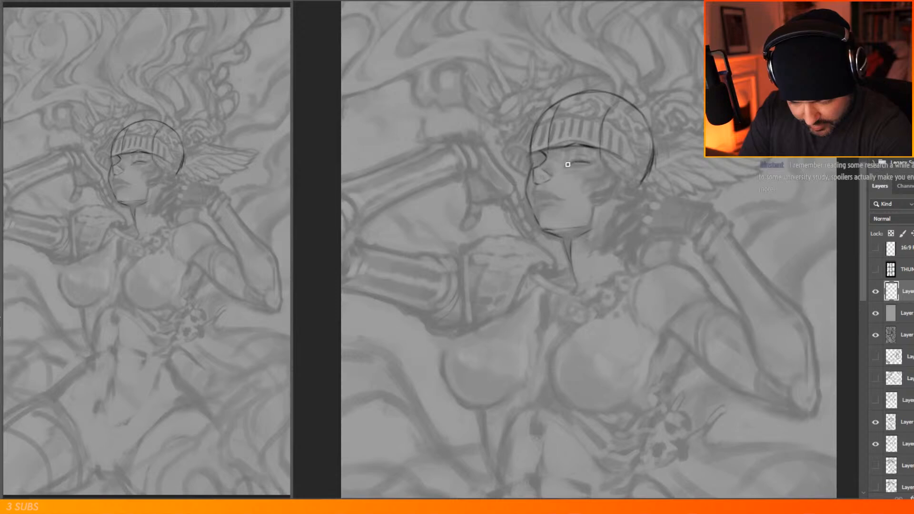
mouse_move(574, 160)
mouse_down()
mouse_move(587, 159)
mouse_move(570, 164)
mouse_up()
drag(590, 161, 594, 159)
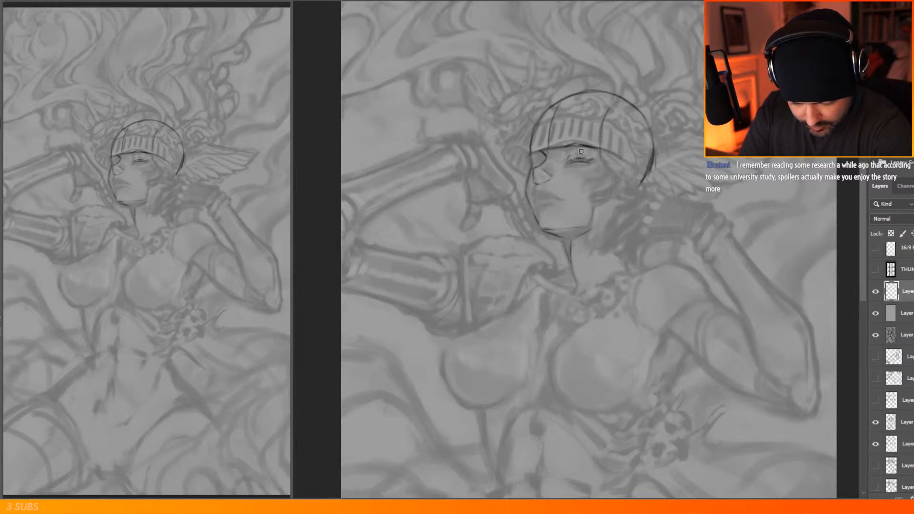
drag(573, 152, 592, 160)
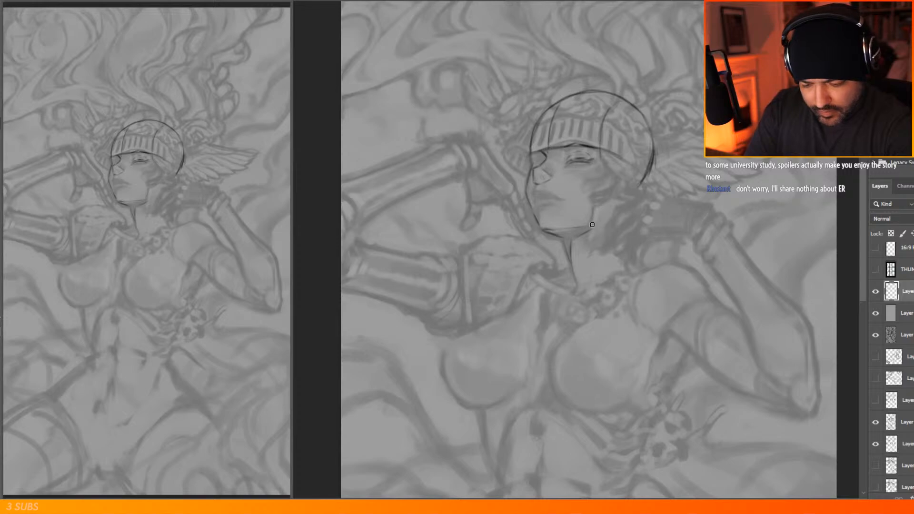
mouse_move(591, 228)
mouse_down()
mouse_move(623, 208)
mouse_move(594, 225)
mouse_move(610, 217)
mouse_move(628, 171)
mouse_move(619, 198)
mouse_move(629, 173)
mouse_move(645, 198)
mouse_move(620, 211)
mouse_up()
Step: Draw the neck contours and the collar line running across the base of the neck
scroll(632, 169, down, 5)
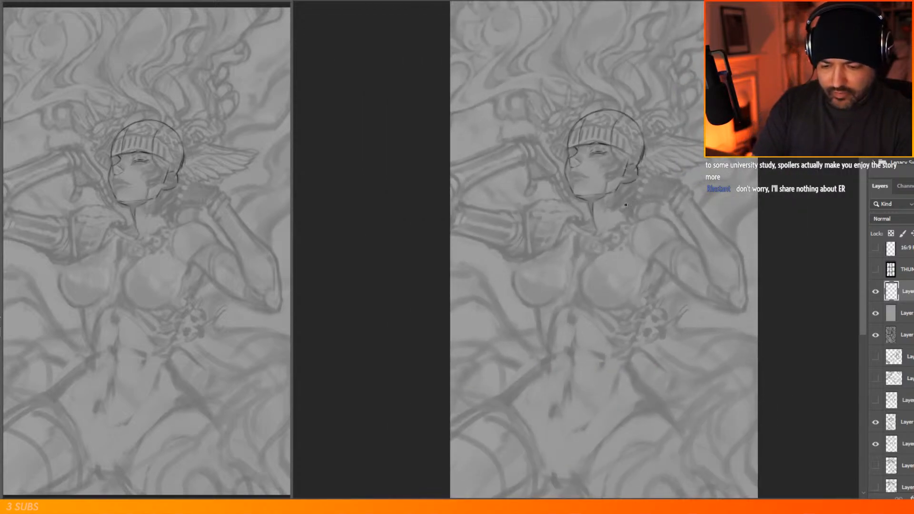
scroll(628, 271, up, 3)
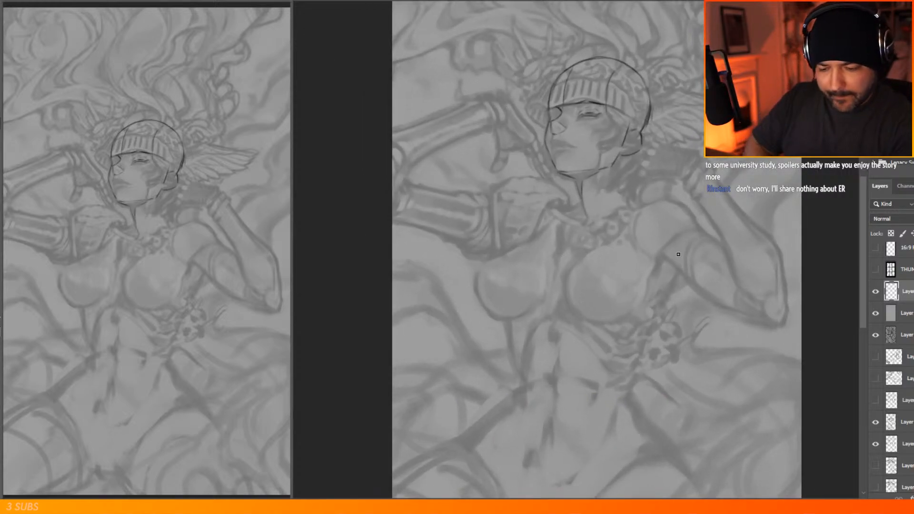
mouse_move(585, 196)
mouse_down()
mouse_move(619, 191)
mouse_move(627, 208)
mouse_move(585, 216)
mouse_up()
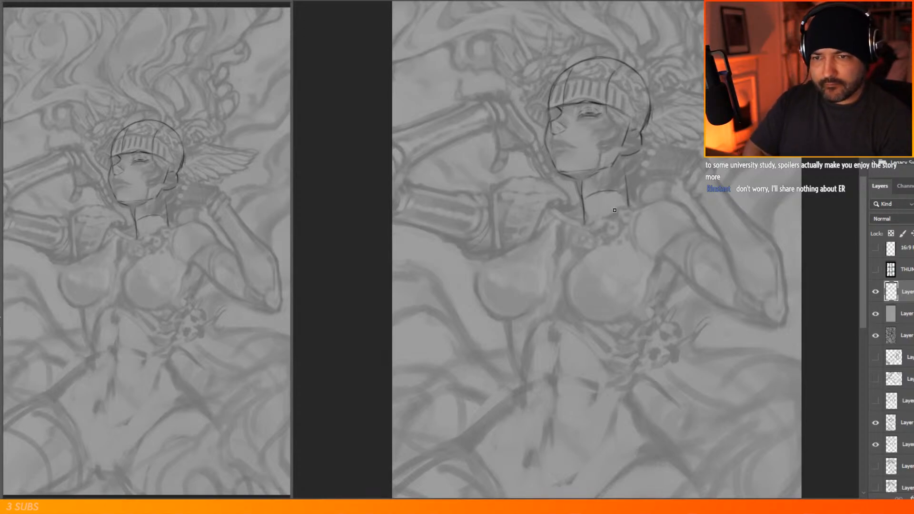
drag(540, 215, 656, 208)
Step: Block in the ribcage with its outer contours, central chest line and lower rib arch, cleaning up the stray ends
scroll(619, 167, down, 6)
scroll(630, 292, up, 4)
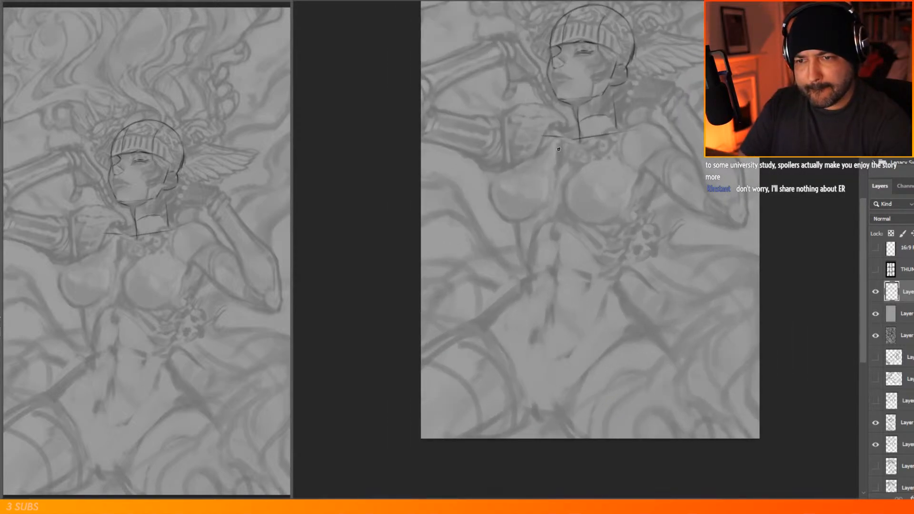
mouse_move(572, 133)
mouse_down()
mouse_move(525, 182)
mouse_move(513, 230)
mouse_move(525, 266)
mouse_up()
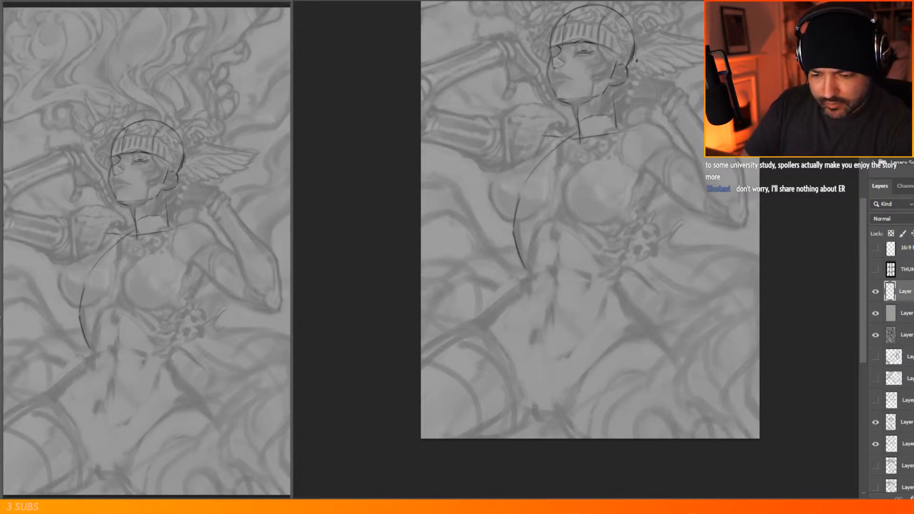
mouse_move(521, 256)
mouse_down()
mouse_move(526, 229)
mouse_move(583, 146)
mouse_up()
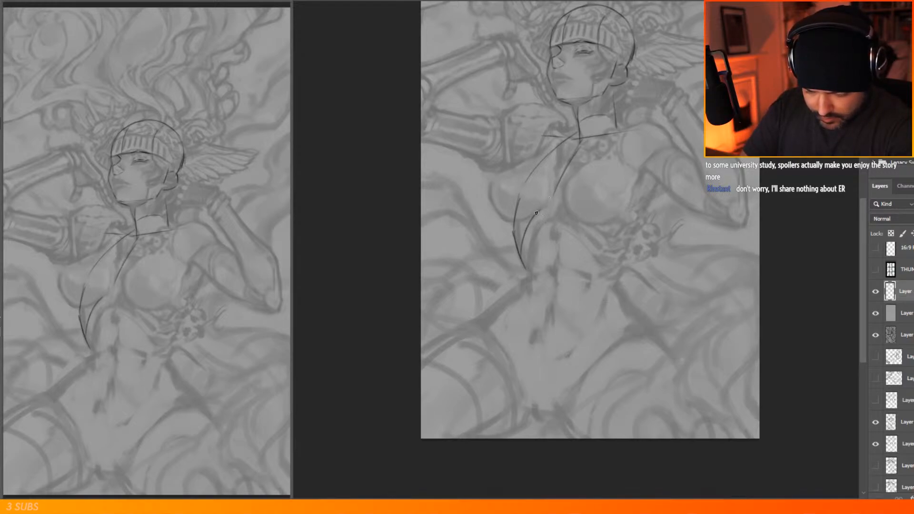
drag(561, 205, 599, 261)
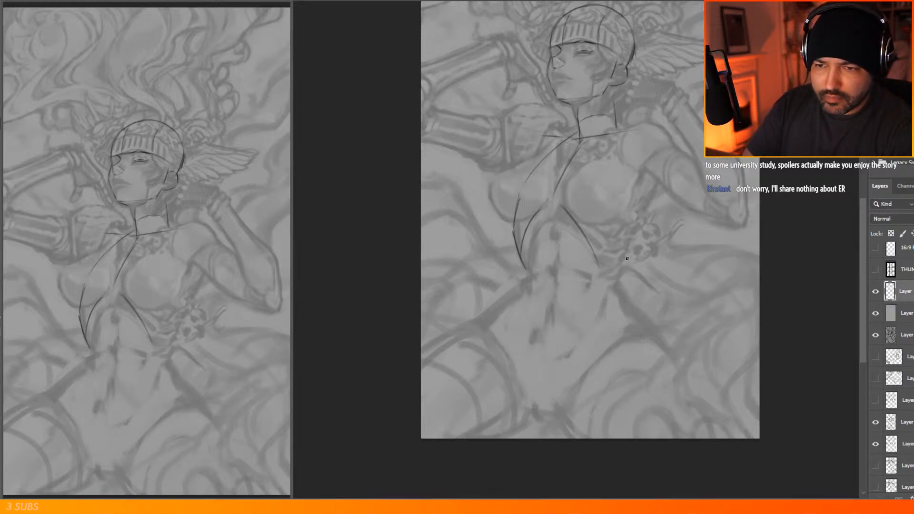
mouse_move(593, 267)
mouse_down()
mouse_move(619, 261)
mouse_move(628, 246)
mouse_move(595, 270)
mouse_move(630, 243)
mouse_move(641, 218)
mouse_up()
key(e)
key(b)
drag(628, 139, 638, 217)
drag(519, 253, 529, 261)
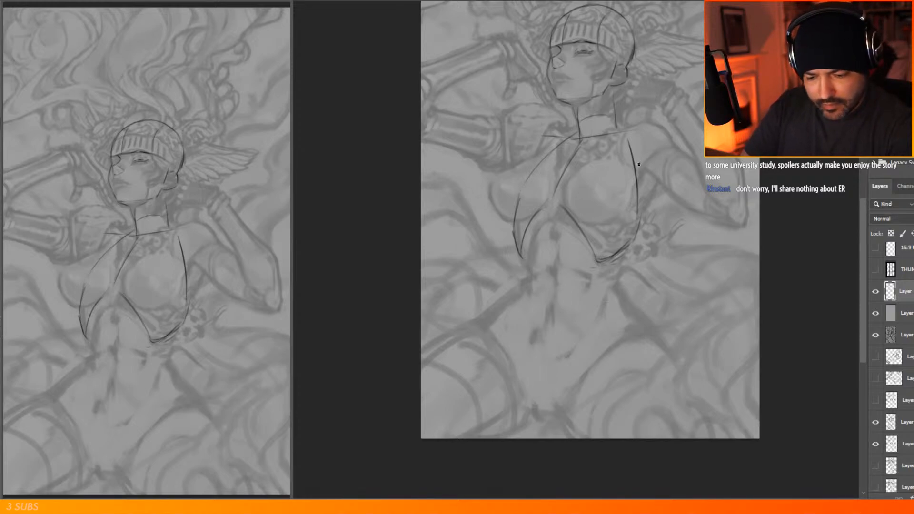
Step: Sketch the shoulder lines on both sides of the chest and add a contour running down the abdomen
mouse_move(637, 173)
mouse_down()
mouse_move(636, 126)
mouse_move(621, 129)
mouse_move(645, 118)
mouse_move(675, 143)
mouse_up()
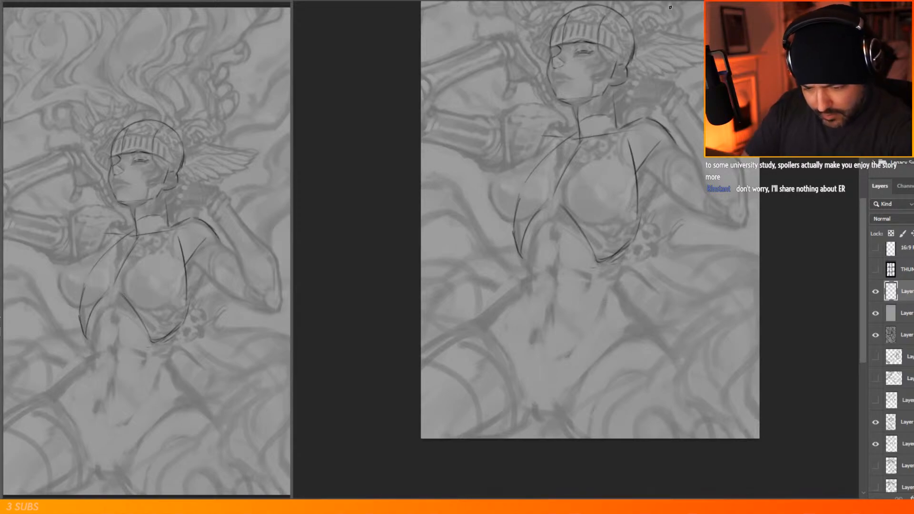
mouse_move(538, 162)
mouse_down()
mouse_move(523, 130)
mouse_move(552, 122)
mouse_move(573, 137)
mouse_up()
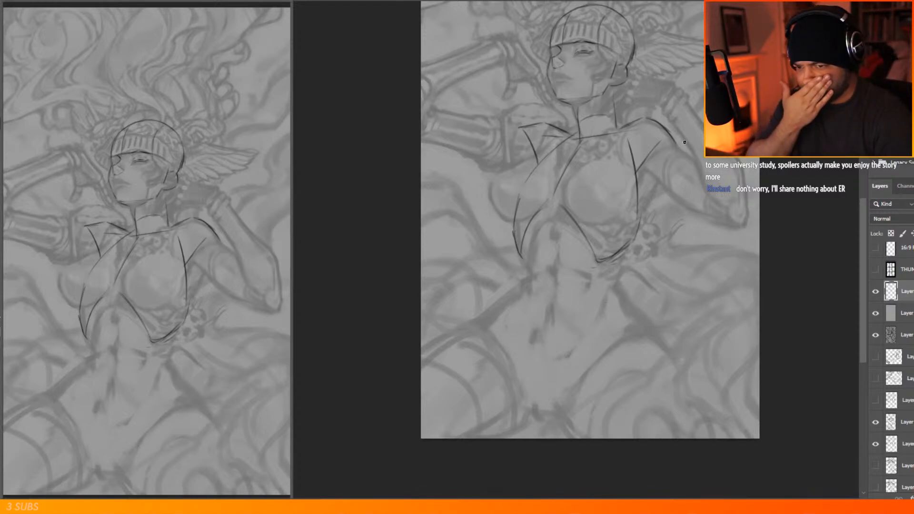
drag(549, 209, 541, 250)
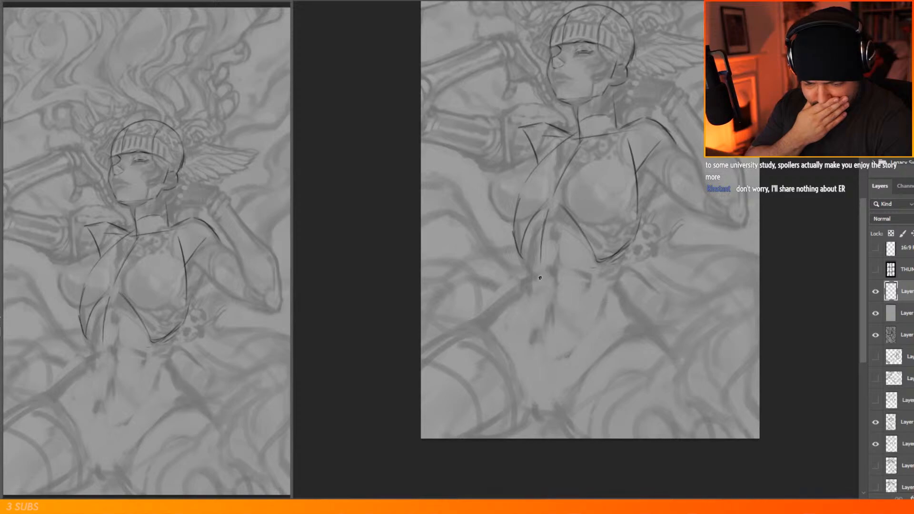
drag(540, 285, 537, 301)
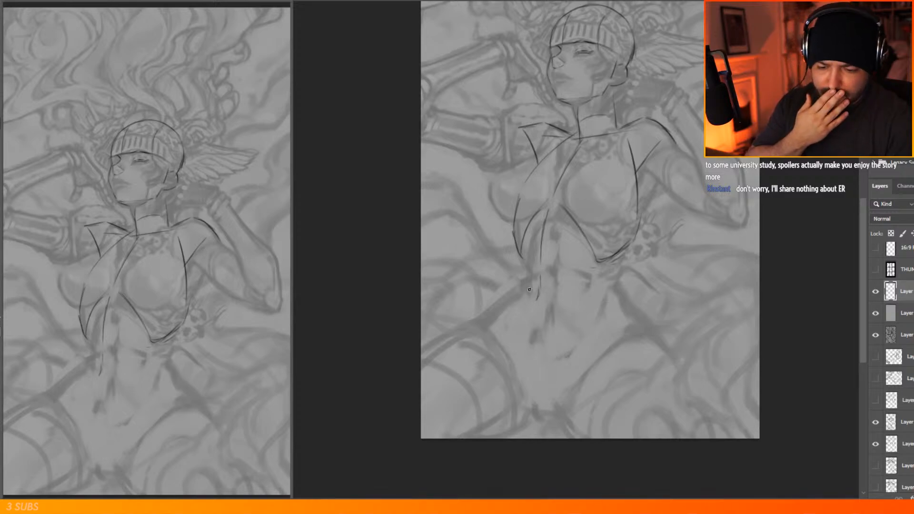
Step: Block in the pelvis below the waist with its slanted top edge, sides, curved centre line and lower edges
scroll(546, 181, down, 3)
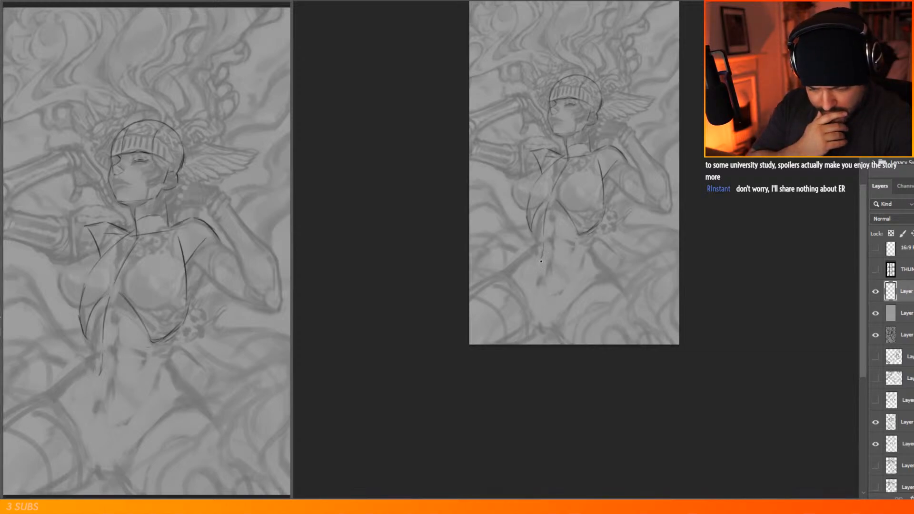
mouse_move(523, 274)
mouse_down()
mouse_move(592, 241)
mouse_move(546, 263)
mouse_move(603, 253)
mouse_move(621, 274)
mouse_up()
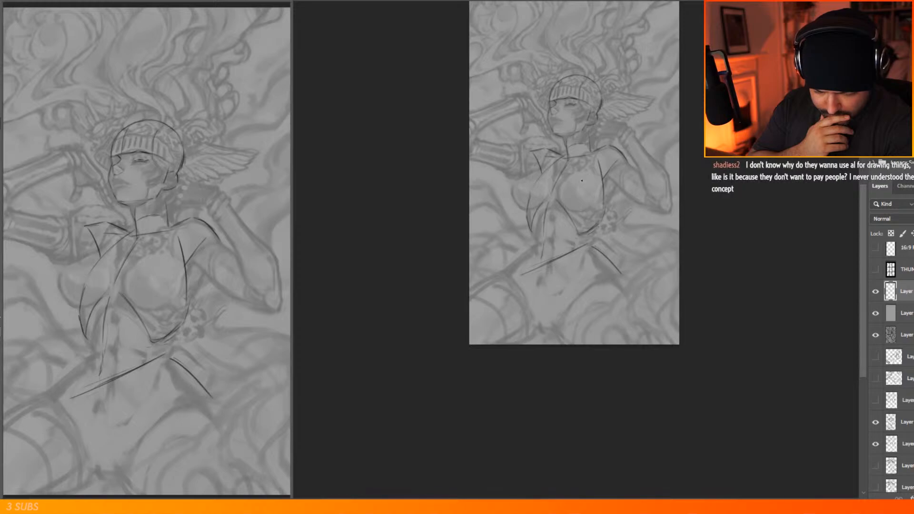
drag(524, 276, 529, 316)
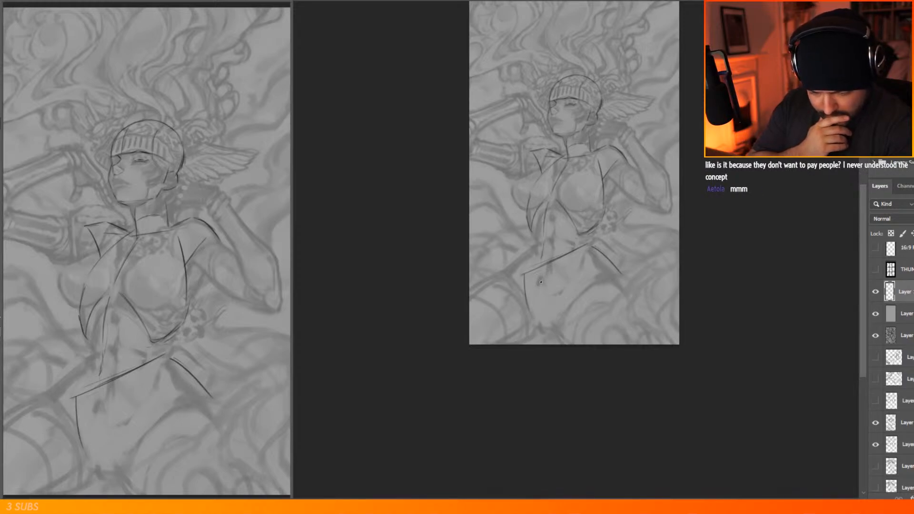
drag(542, 272, 557, 312)
drag(544, 260, 544, 278)
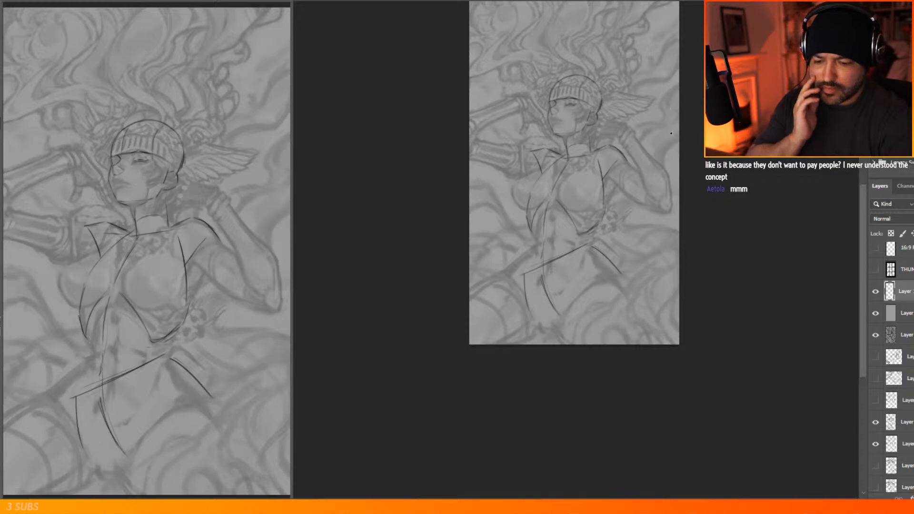
mouse_move(523, 315)
mouse_down()
mouse_move(565, 324)
mouse_move(591, 305)
mouse_up()
drag(617, 276, 583, 318)
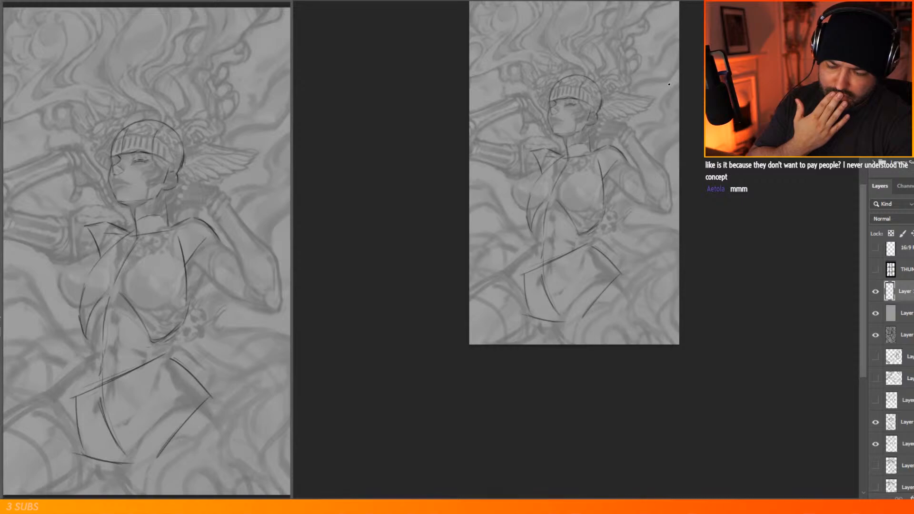
Step: Sketch the near thigh sweeping from the hip to the canvas's lower edge, erasing rough lines and refining its outer curve
mouse_move(541, 344)
mouse_down()
mouse_move(585, 294)
mouse_move(580, 248)
mouse_up()
mouse_move(581, 294)
mouse_down()
mouse_move(590, 258)
mouse_move(635, 273)
mouse_move(650, 307)
mouse_move(638, 347)
mouse_move(649, 324)
mouse_move(630, 345)
mouse_move(647, 336)
mouse_up()
key(e)
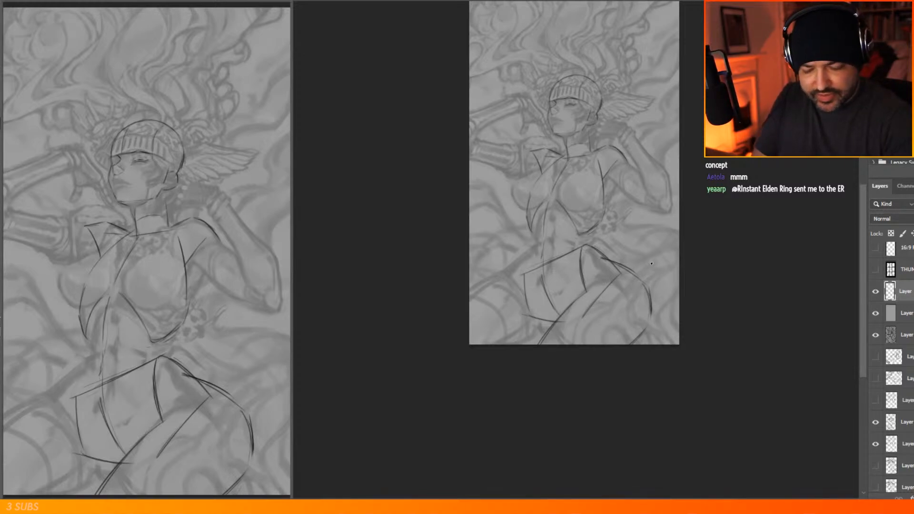
drag(649, 316, 641, 333)
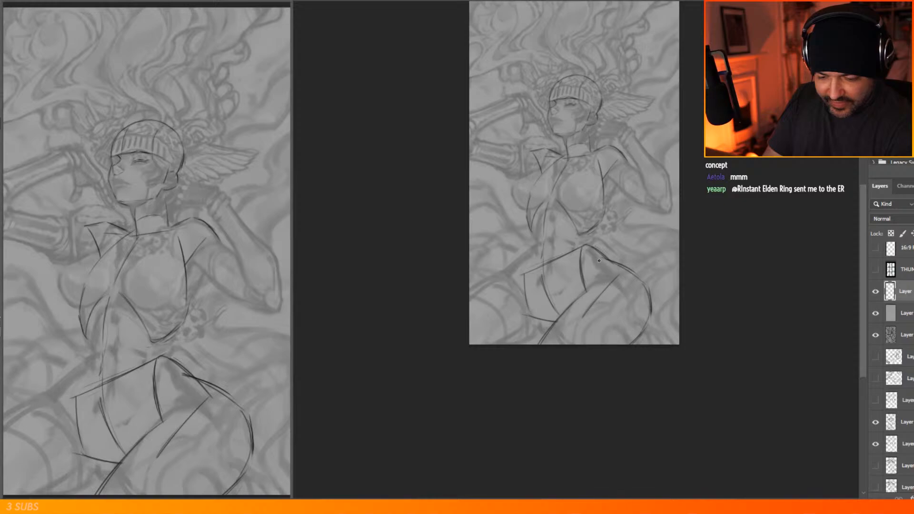
mouse_move(613, 263)
mouse_down()
mouse_move(644, 280)
mouse_move(625, 269)
mouse_move(637, 274)
mouse_move(629, 269)
mouse_move(650, 296)
mouse_up()
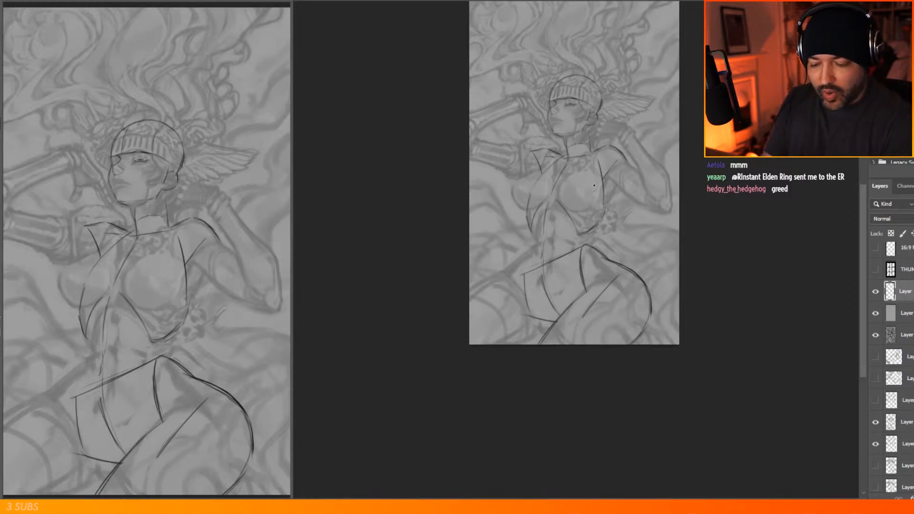
Step: Mirror the canvas view horizontally and refine the outer thigh curve and the pelvis's inner and side contours
key(ctrl+shift+h)
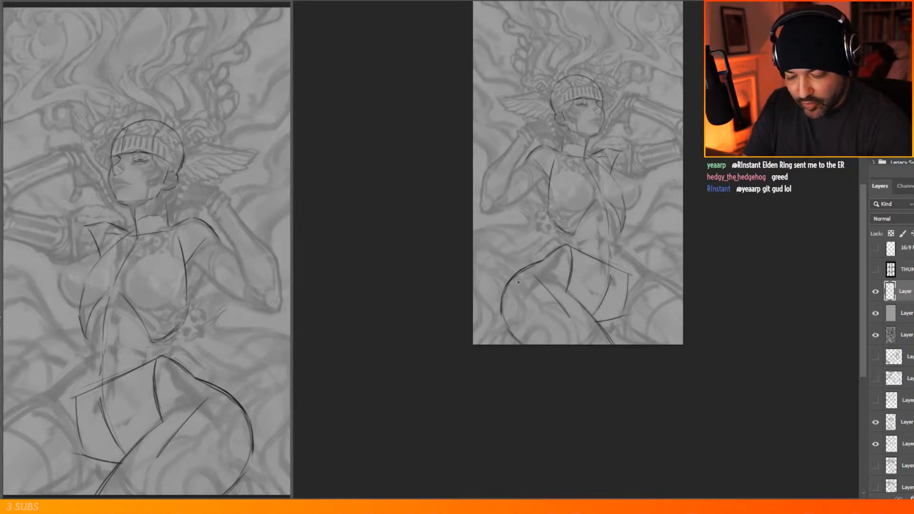
mouse_move(500, 295)
mouse_down()
mouse_move(501, 320)
mouse_move(505, 285)
mouse_move(508, 328)
mouse_move(509, 331)
mouse_up()
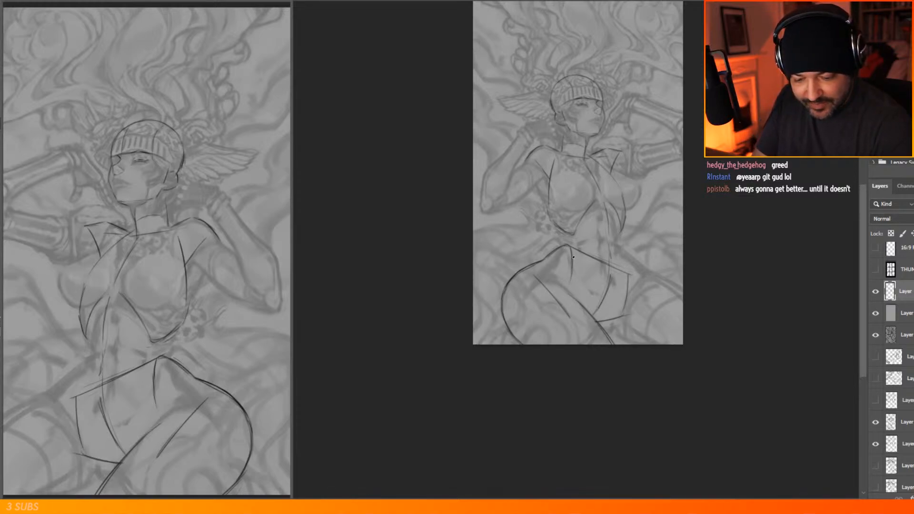
drag(566, 244, 599, 311)
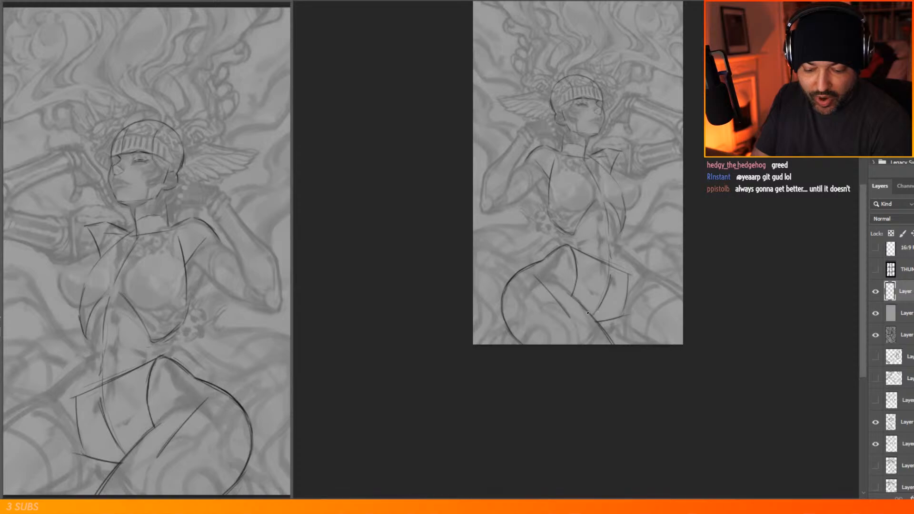
drag(592, 314, 609, 308)
drag(619, 277, 612, 303)
mouse_move(622, 272)
mouse_down()
mouse_move(627, 289)
mouse_move(627, 276)
mouse_up()
key(e)
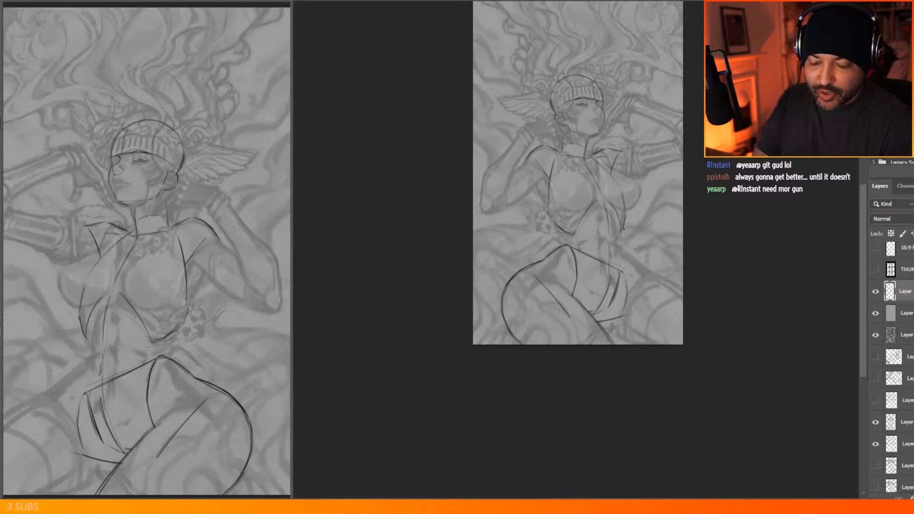
drag(625, 275, 623, 303)
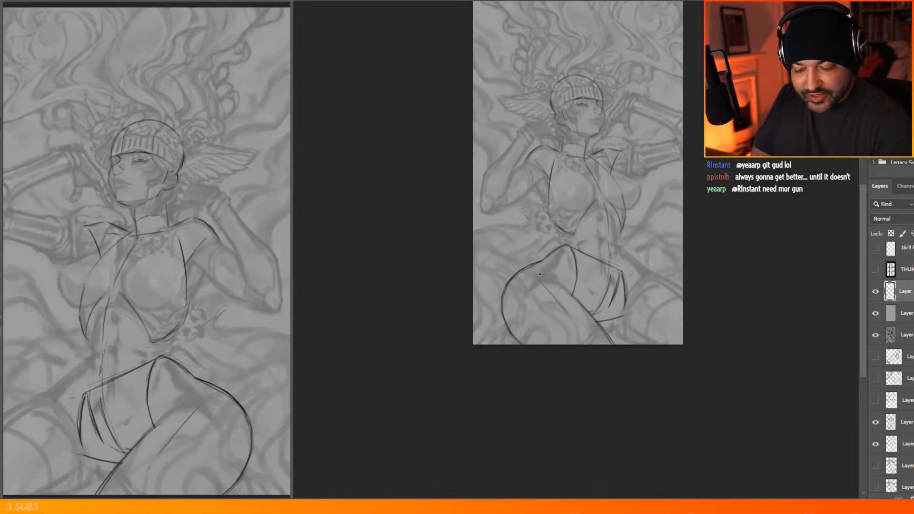
drag(623, 277, 626, 310)
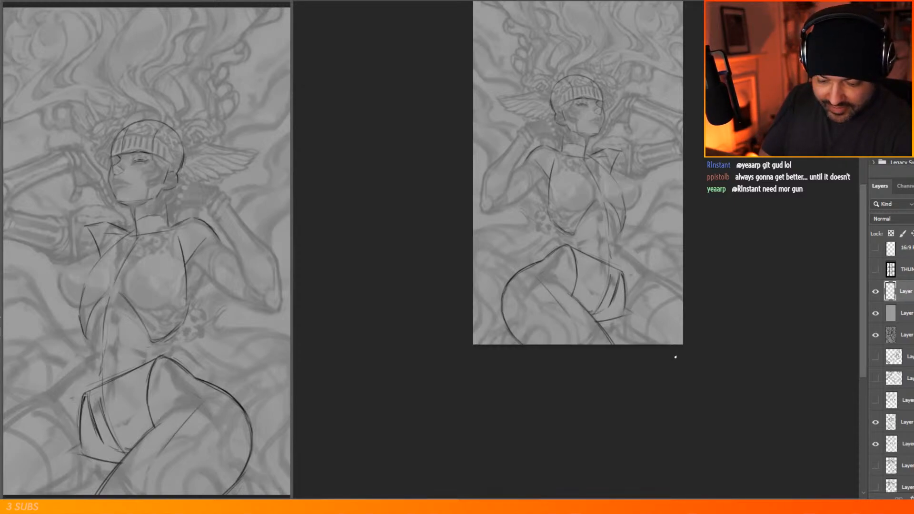
Step: Draw the far thigh's upper contour down to the canvas edge and refine the lower tip of the pelvis
drag(627, 310, 659, 334)
drag(654, 332, 669, 343)
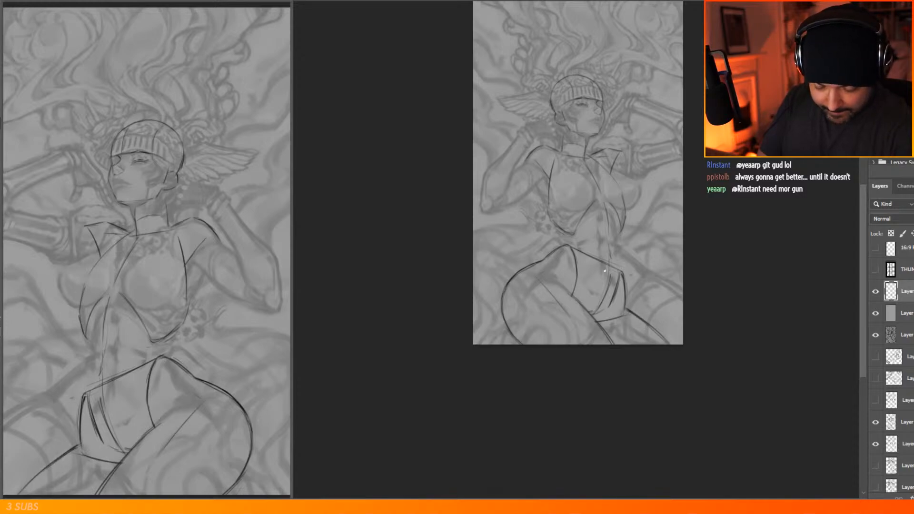
drag(599, 321, 604, 325)
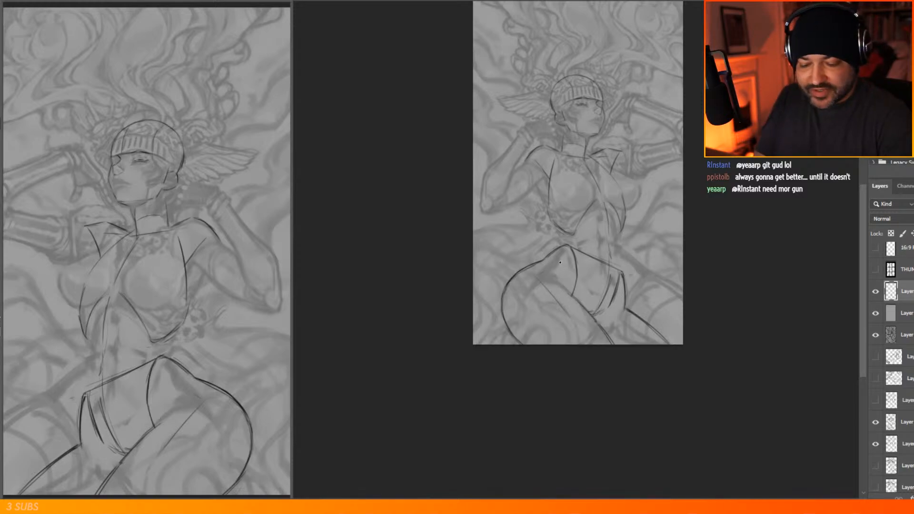
Step: Connect the ribcage to the hip with a waist contour and add a vertical line on the abdomen
drag(561, 244, 557, 226)
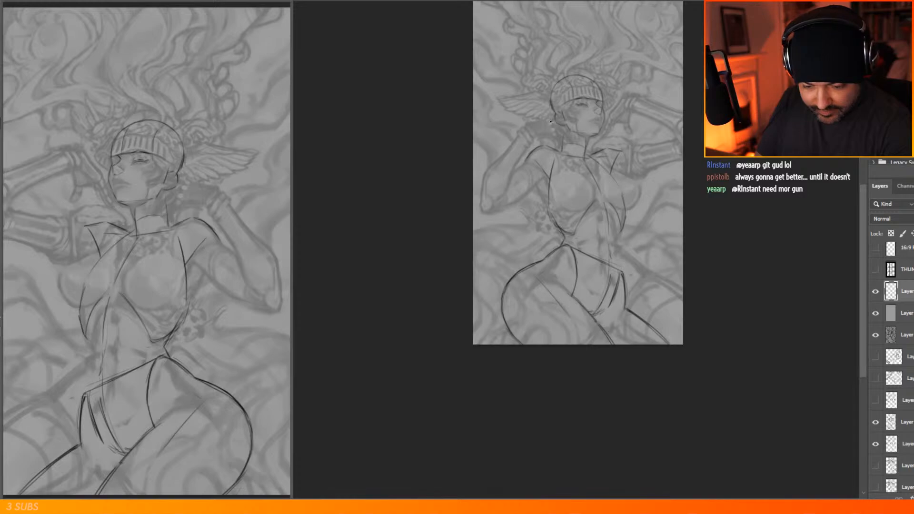
drag(566, 232, 550, 204)
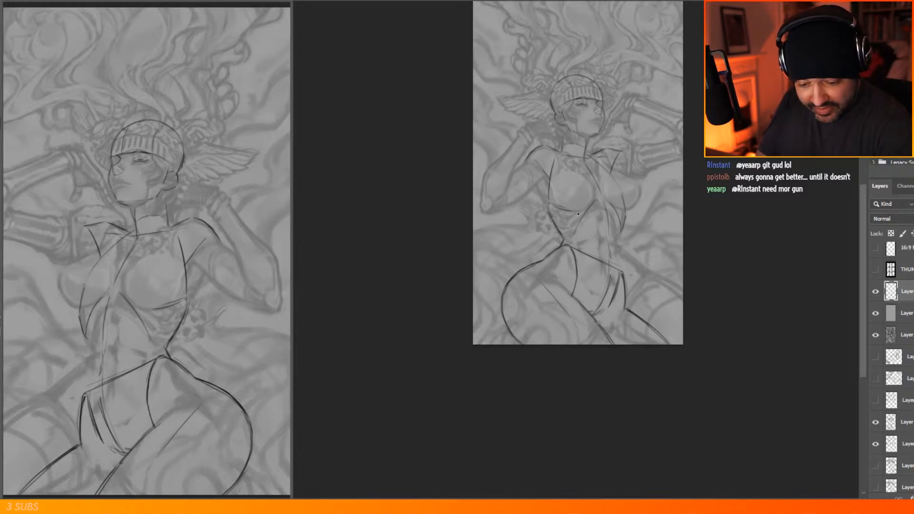
drag(582, 231, 579, 273)
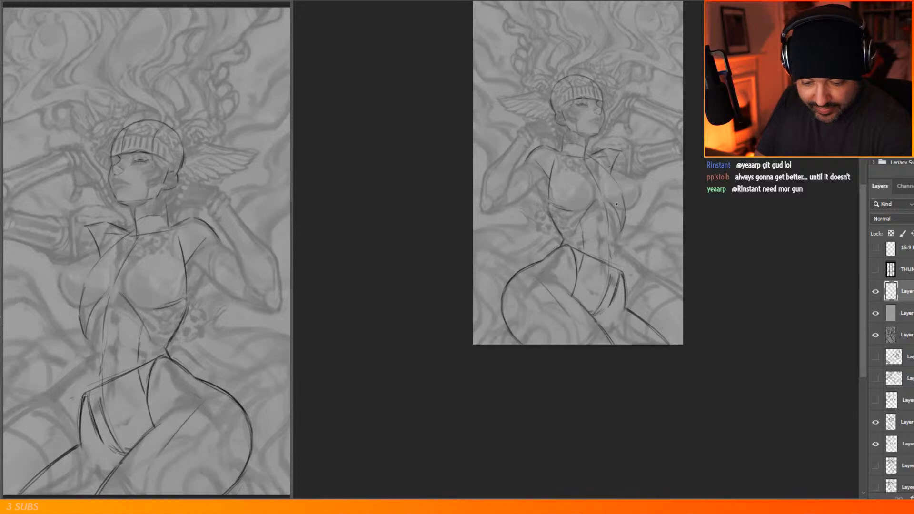
Step: Return the canvas view to its unmirrored orientation and draw both waist contours connecting the ribcage to the hips
drag(625, 218, 620, 242)
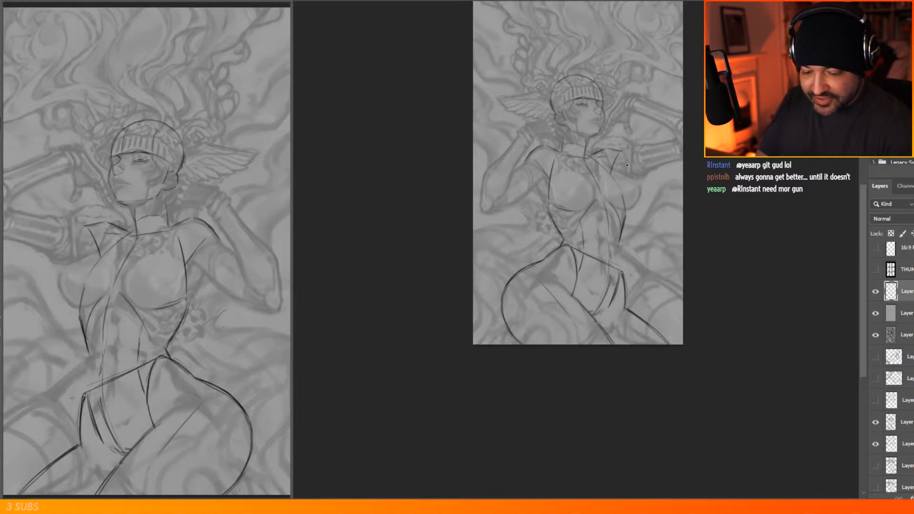
key(ctrl+shift+h)
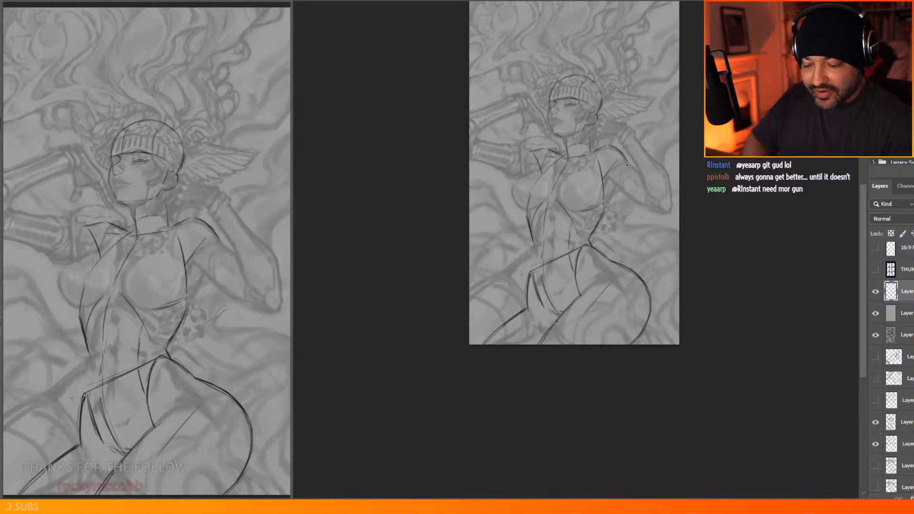
drag(527, 220, 533, 240)
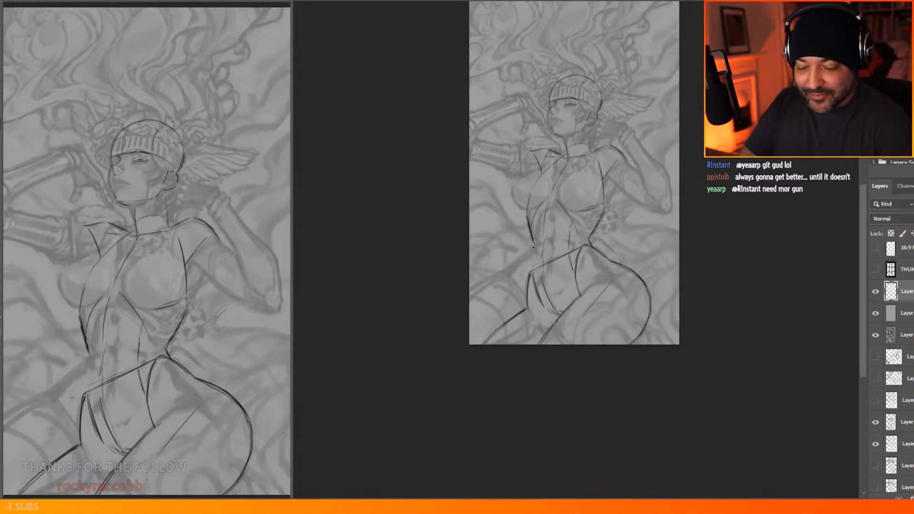
mouse_move(535, 243)
mouse_down()
mouse_move(538, 298)
mouse_move(532, 268)
mouse_up()
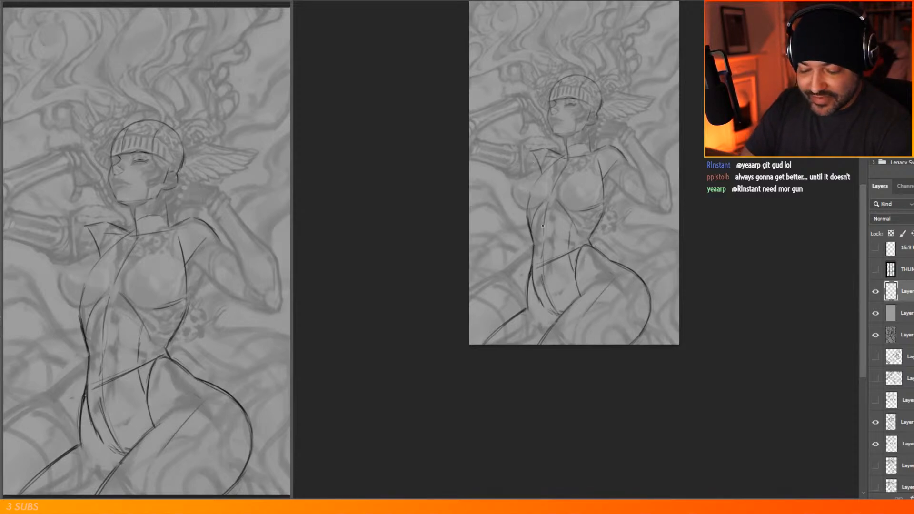
drag(528, 217, 533, 244)
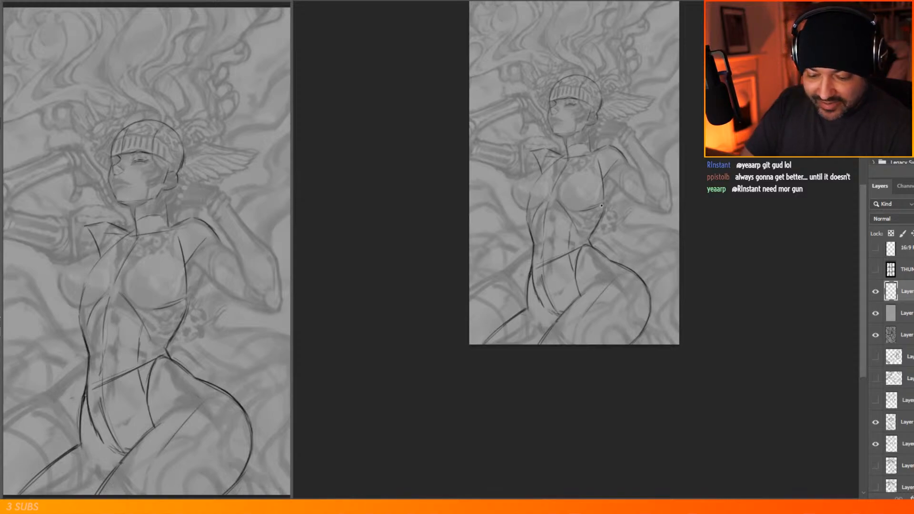
drag(591, 239, 604, 208)
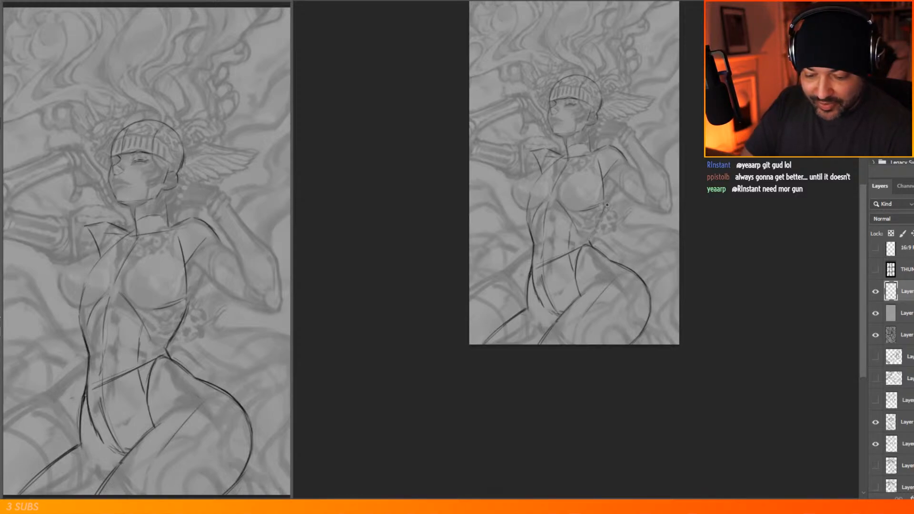
mouse_move(590, 238)
mouse_down()
mouse_move(616, 185)
mouse_move(599, 221)
mouse_up()
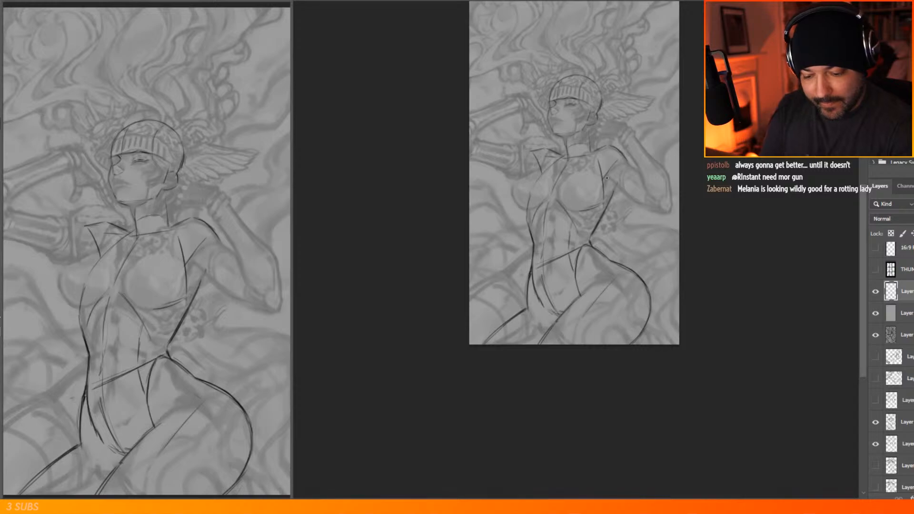
Step: Outline the upper arms on both sides of the torso and mark each elbow with a rounded joint
drag(616, 184, 628, 193)
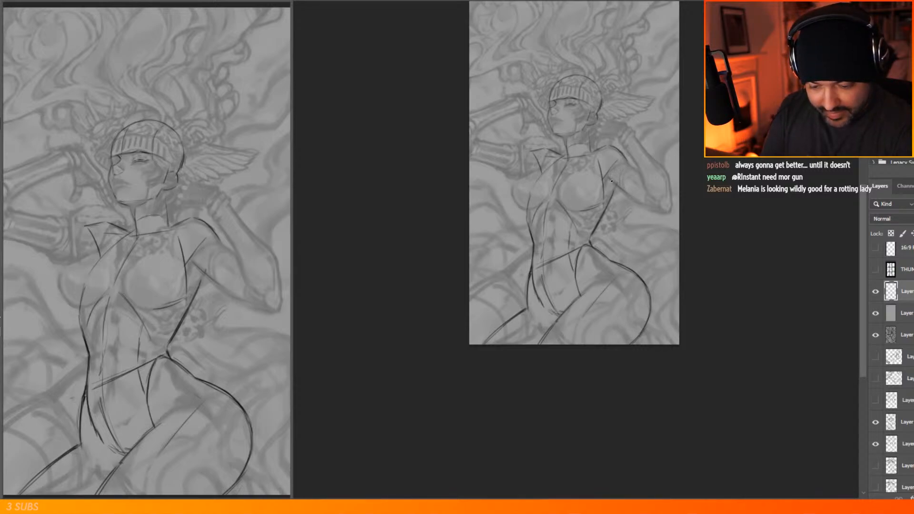
drag(623, 160, 655, 187)
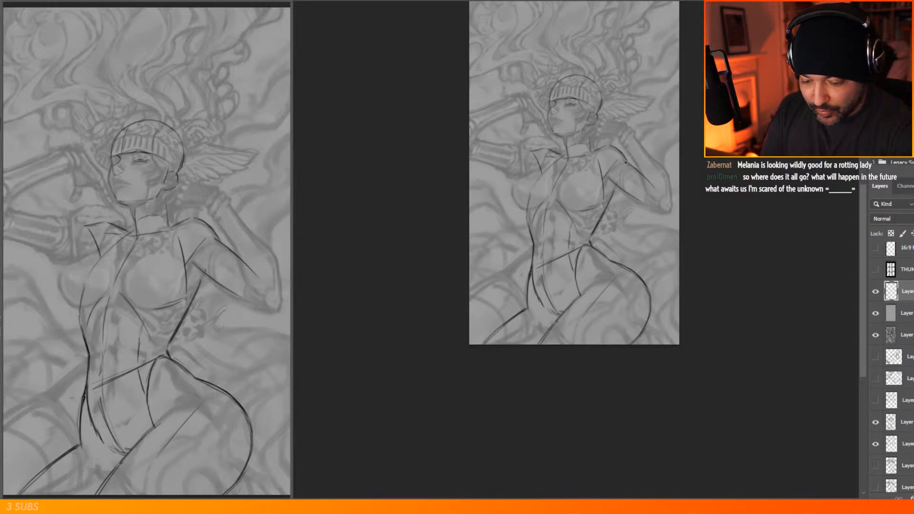
key(ctrl+z)
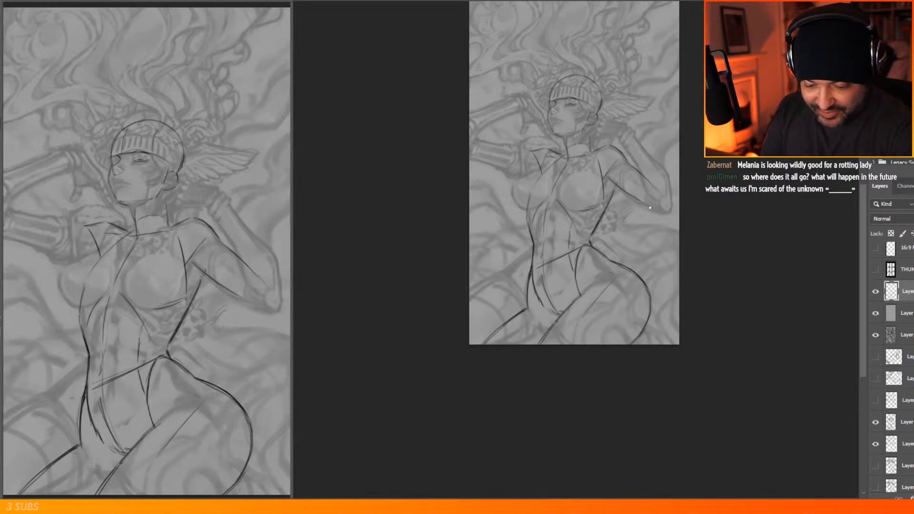
drag(654, 204, 660, 211)
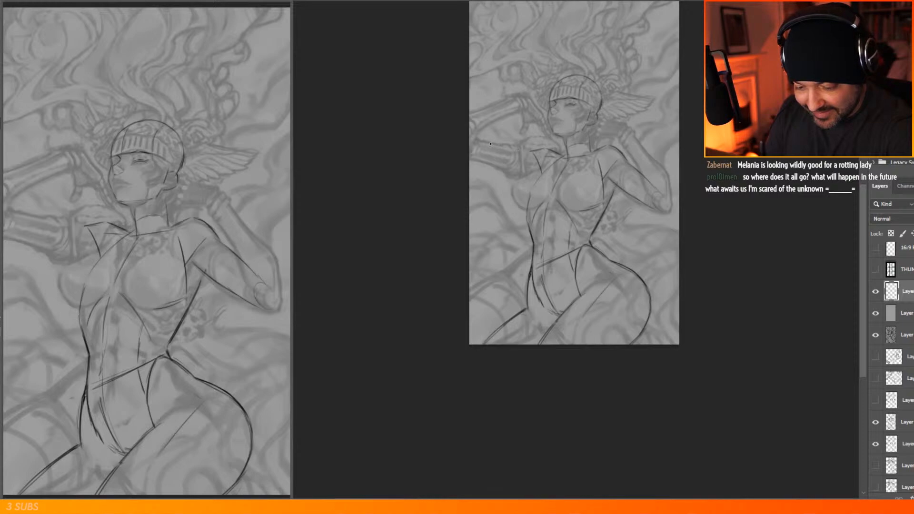
drag(506, 146, 486, 143)
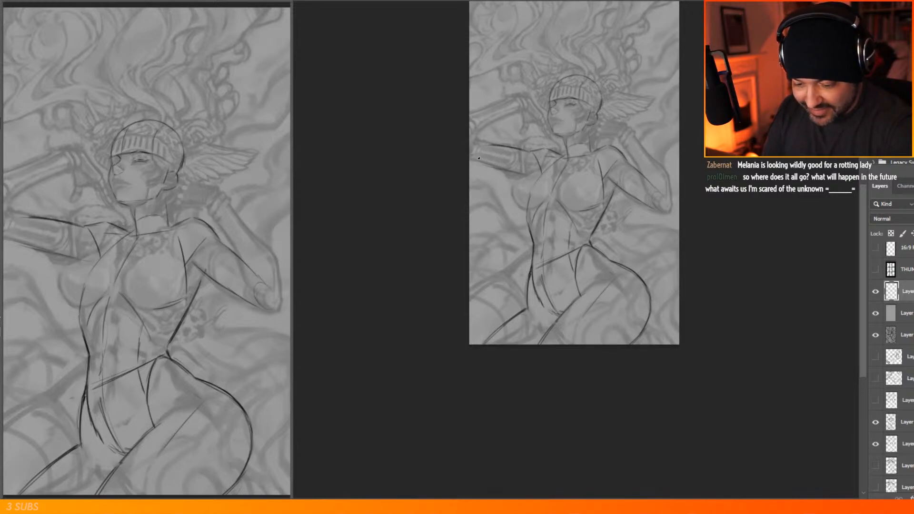
mouse_move(471, 144)
mouse_down()
mouse_move(482, 83)
mouse_move(469, 139)
mouse_move(480, 158)
mouse_move(476, 142)
mouse_move(531, 194)
mouse_up()
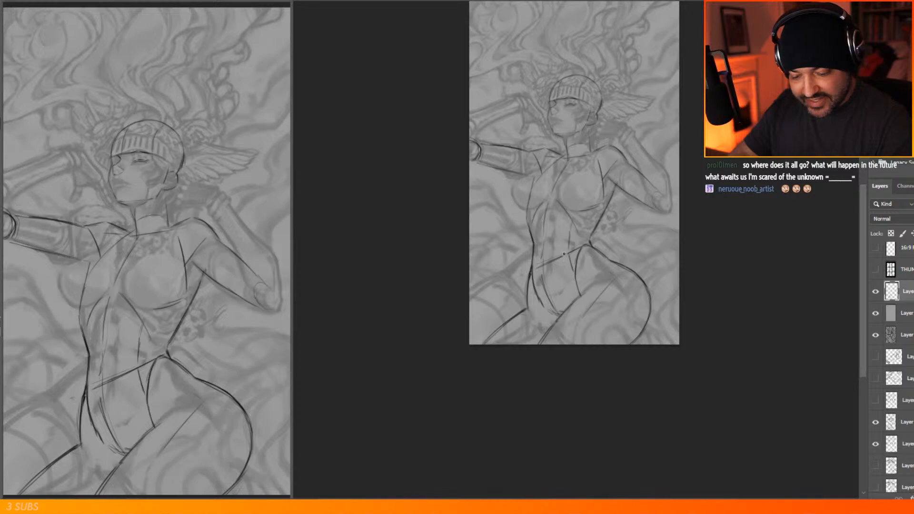
Step: Erase the middle of the line across the top of the pelvis and extend the abdominal contour up toward the ribcage
drag(559, 255, 551, 262)
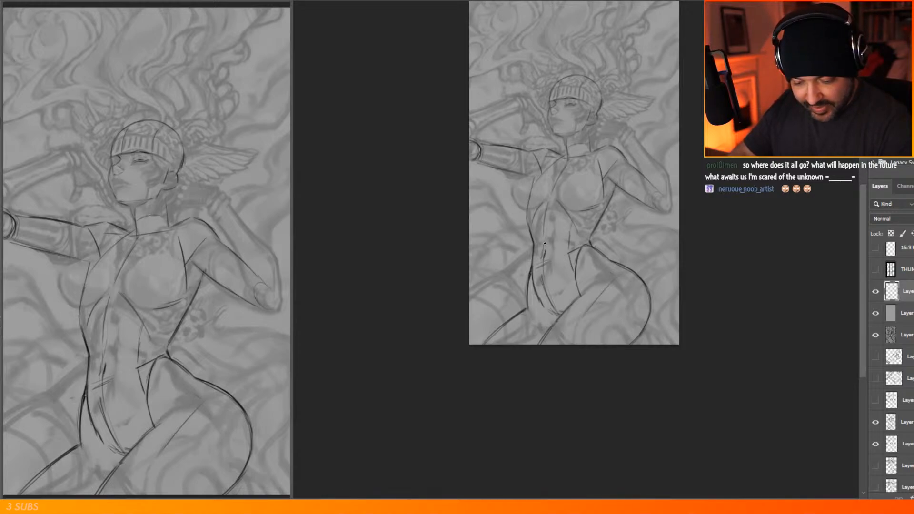
drag(545, 242, 544, 225)
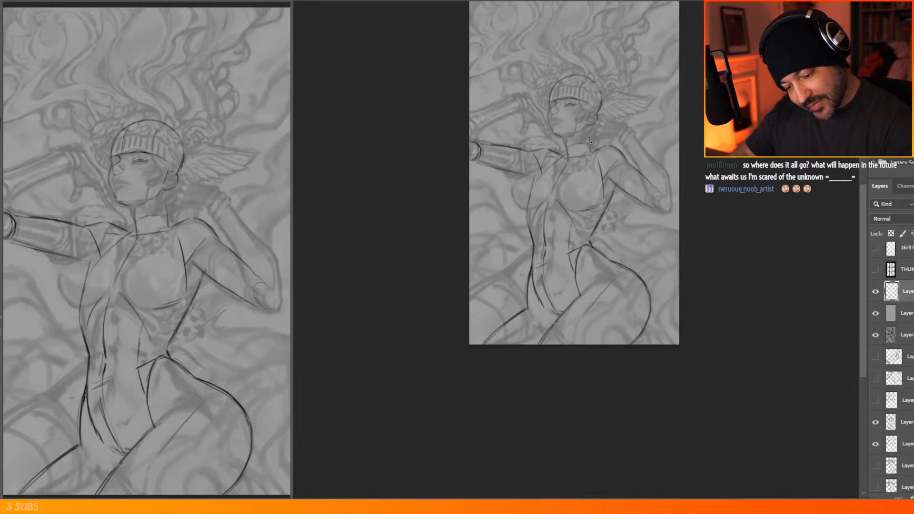
Step: Refine the junction of waist and hip on the near side and clean up the pelvis's lower curve
drag(590, 242, 591, 244)
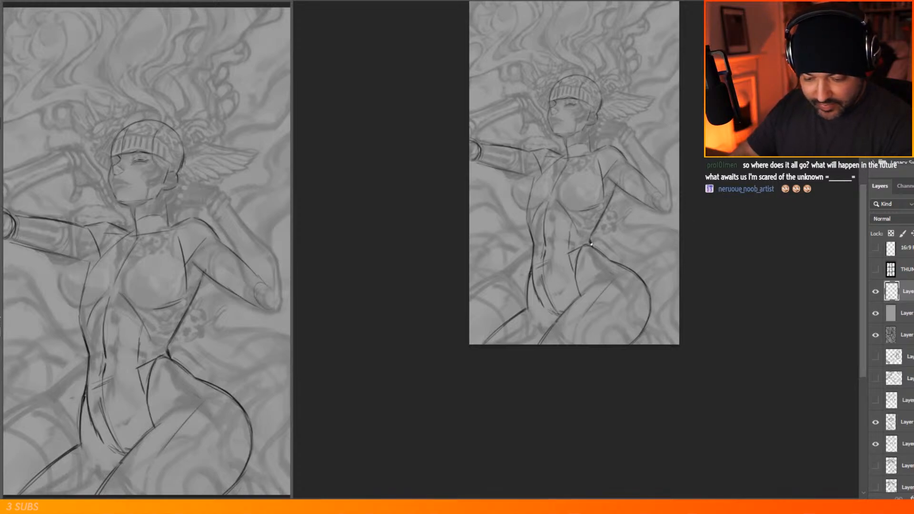
key(ctrl+z)
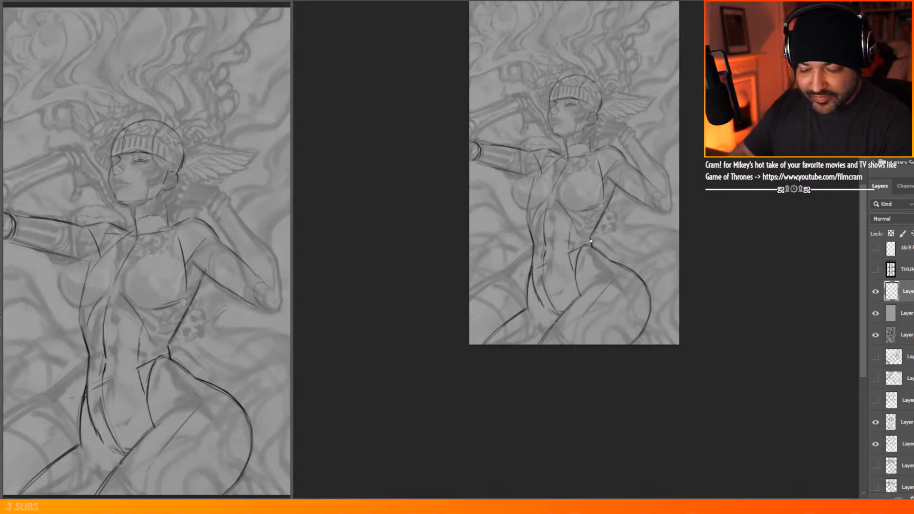
drag(589, 237, 606, 258)
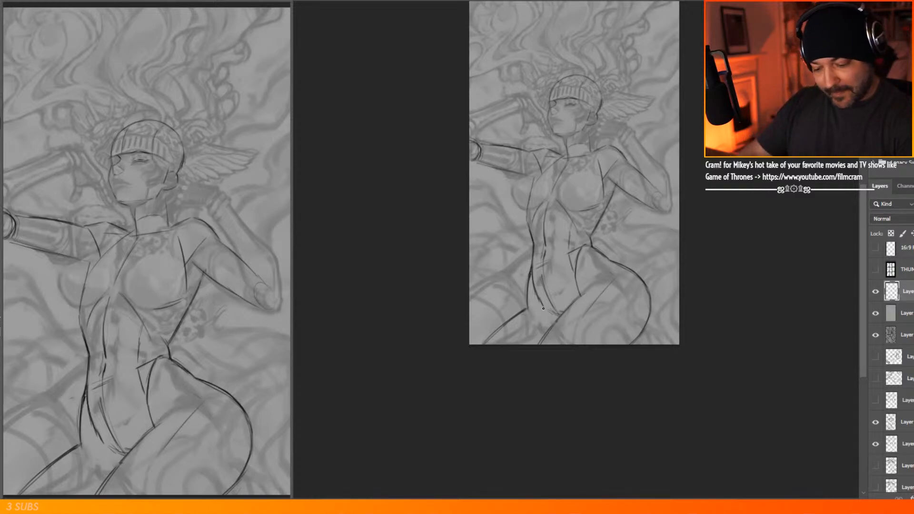
drag(539, 299, 558, 311)
drag(542, 301, 562, 315)
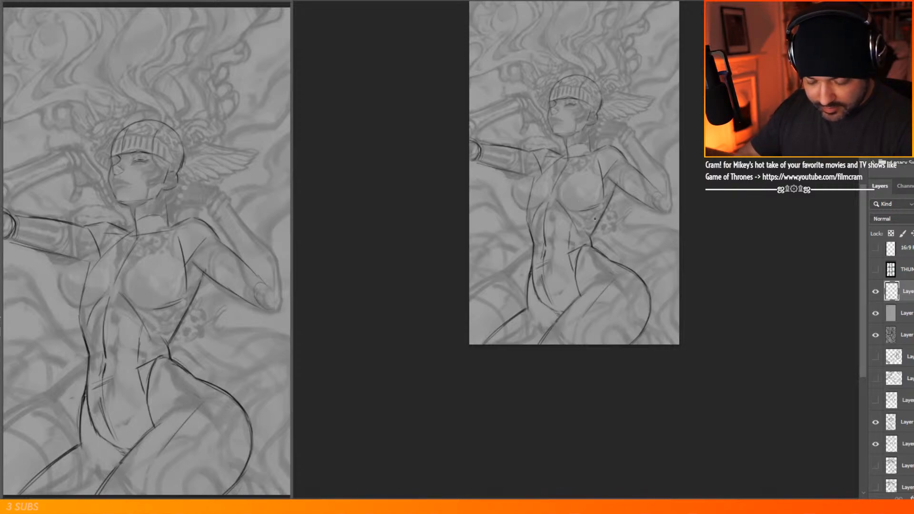
drag(601, 225, 590, 234)
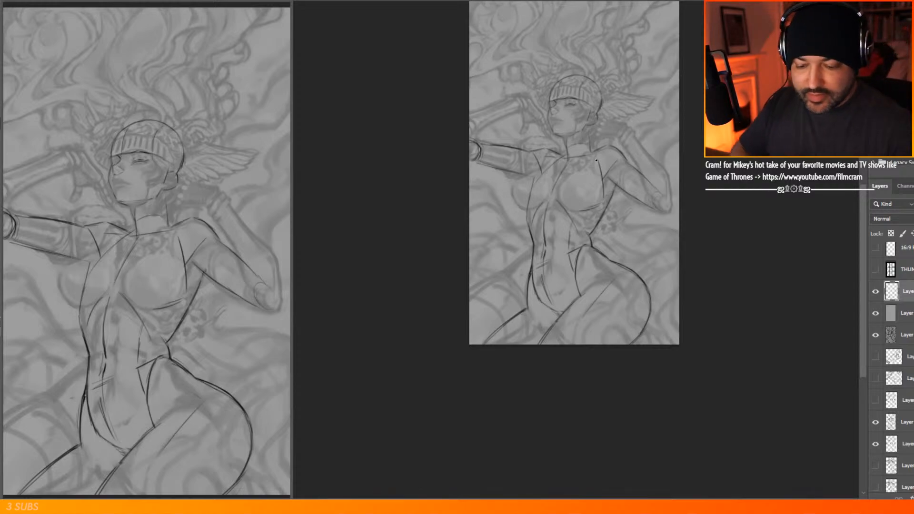
Step: Draw the lower and upper contours of the forearm raised toward the face, closing it at the wrist
scroll(554, 103, up, 6)
scroll(589, 149, down, 2)
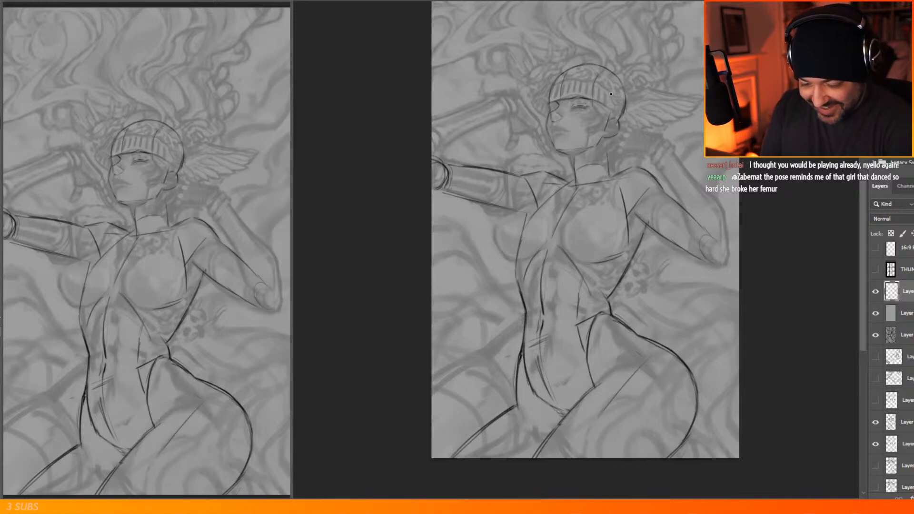
drag(431, 169, 486, 126)
drag(452, 155, 501, 119)
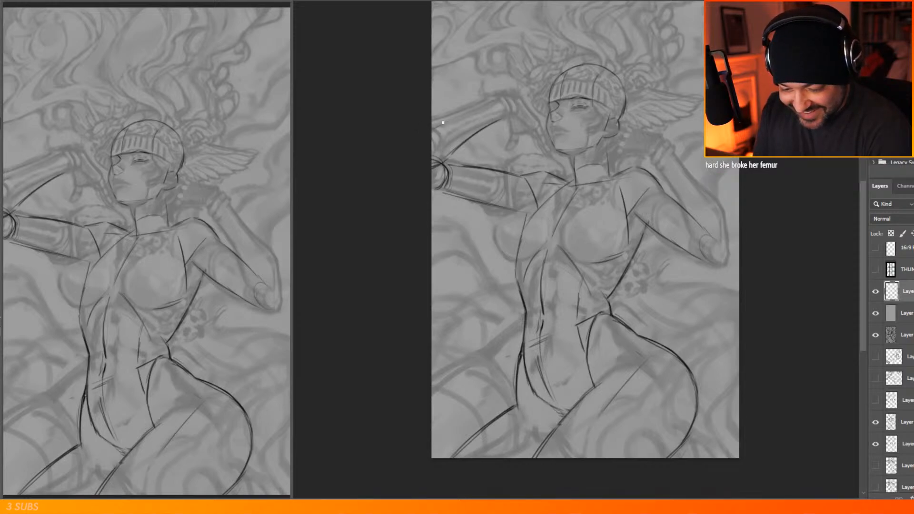
drag(432, 131, 450, 121)
drag(432, 130, 492, 101)
mouse_move(473, 111)
mouse_down()
mouse_move(502, 94)
mouse_move(512, 118)
mouse_move(510, 98)
mouse_move(517, 104)
mouse_move(515, 117)
mouse_up()
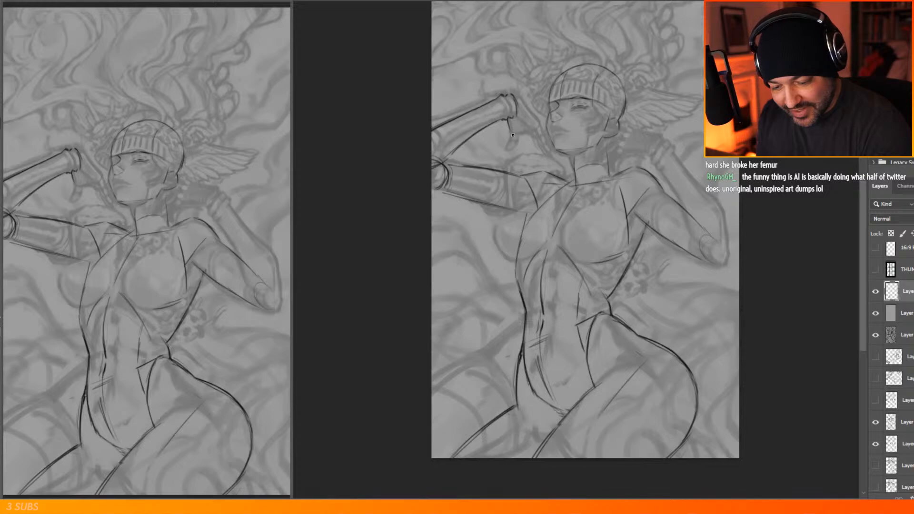
Step: Sketch the hand beside the face, outlining the thumb, the palm and the back of the hand down to the fingers
mouse_move(512, 131)
mouse_down()
mouse_move(505, 150)
mouse_move(516, 146)
mouse_up()
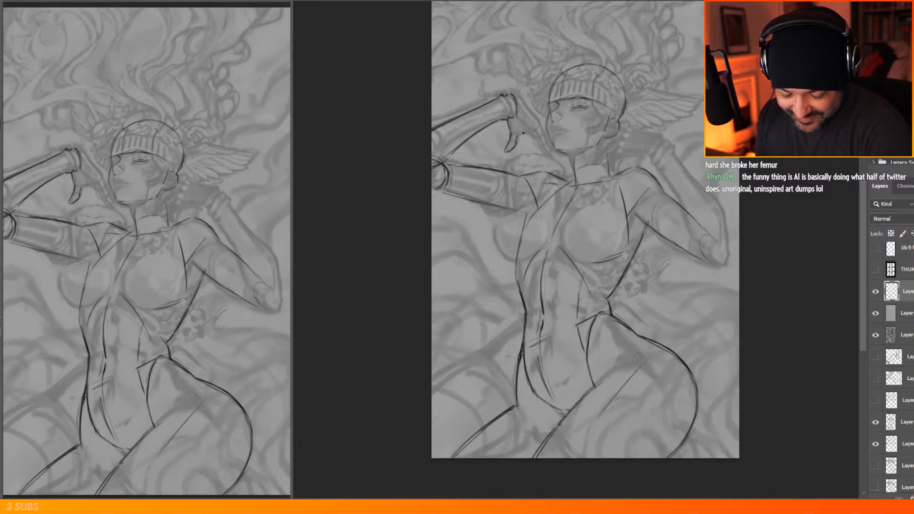
drag(514, 117, 527, 128)
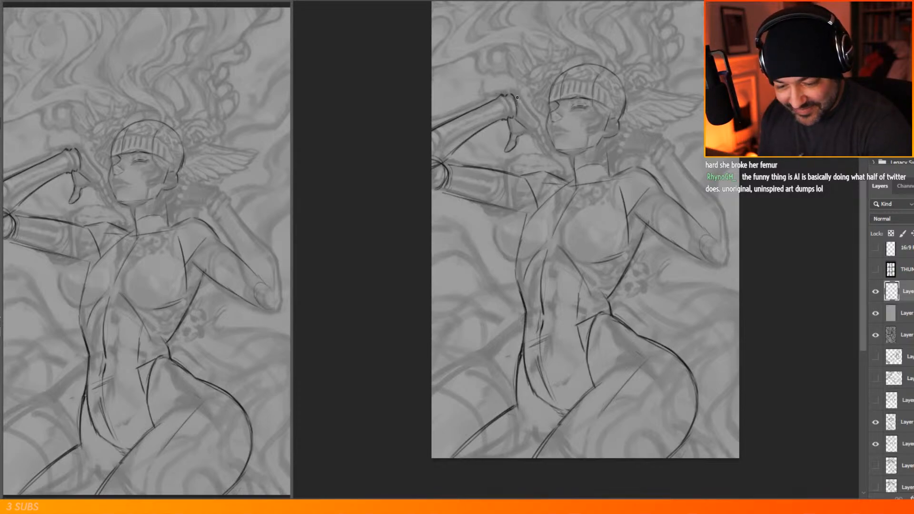
drag(516, 95, 534, 117)
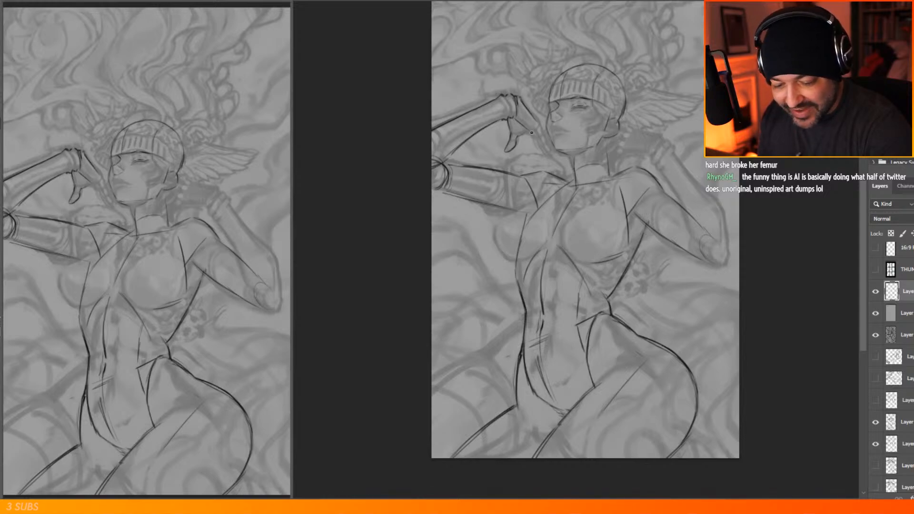
drag(540, 126, 536, 121)
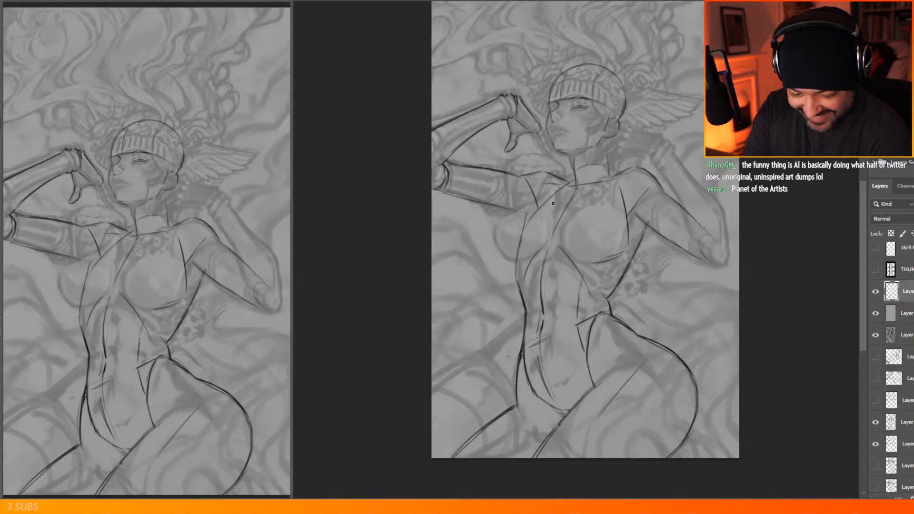
Step: Draw a collarbone line across the upper chest, extend the fingers beneath the chin and refine the neck's back contour
mouse_move(566, 200)
mouse_down()
mouse_move(539, 204)
mouse_move(613, 198)
mouse_move(547, 205)
mouse_up()
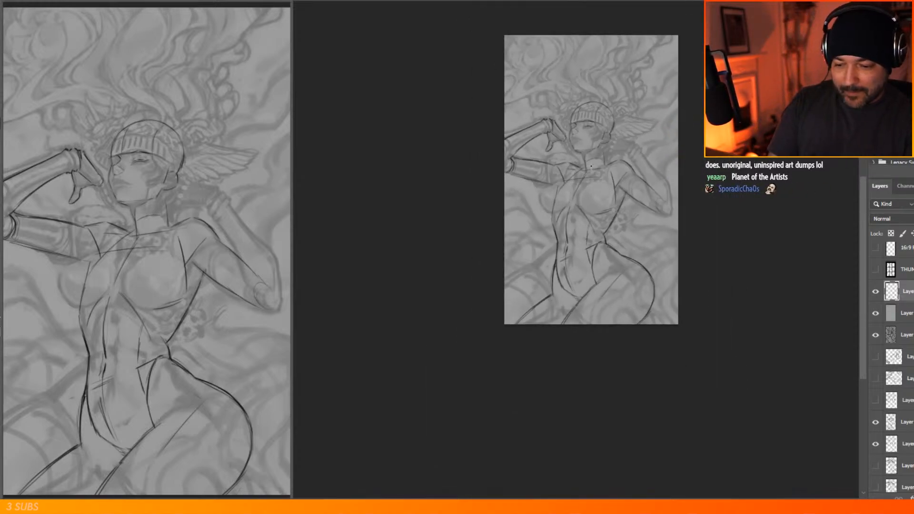
scroll(596, 162, down, 3)
scroll(600, 185, up, 3)
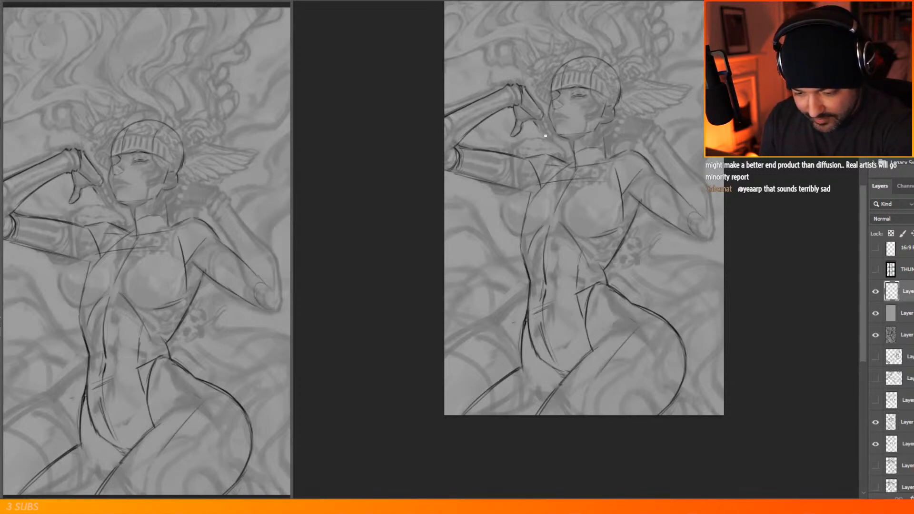
mouse_move(553, 132)
mouse_down()
mouse_move(545, 118)
mouse_move(539, 132)
mouse_up()
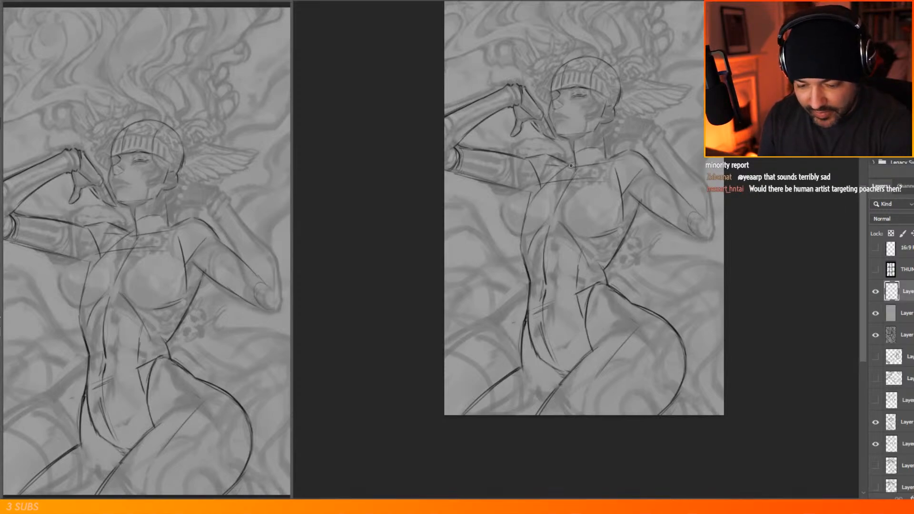
drag(606, 134, 603, 147)
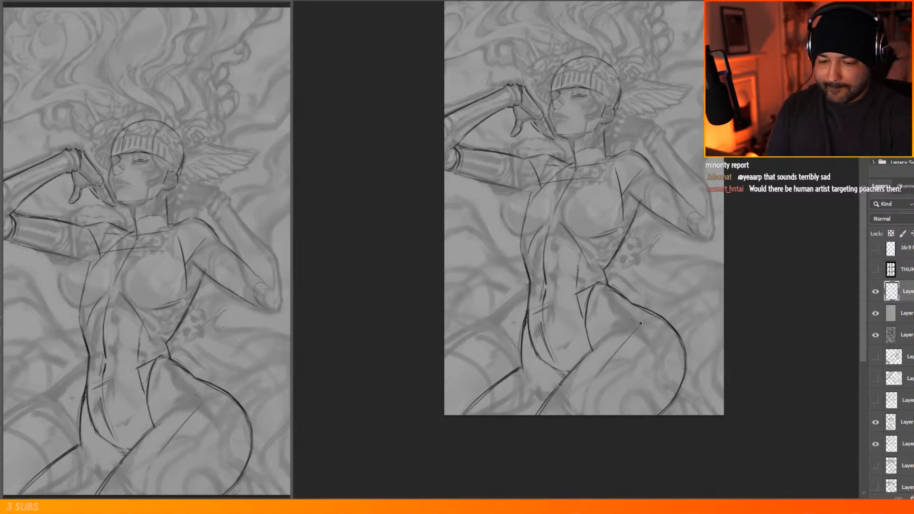
Step: Hide the anatomy line layer and the grey overlay layer to examine the original rough sketch at full strength
scroll(644, 321, down, 3)
scroll(645, 293, up, 3)
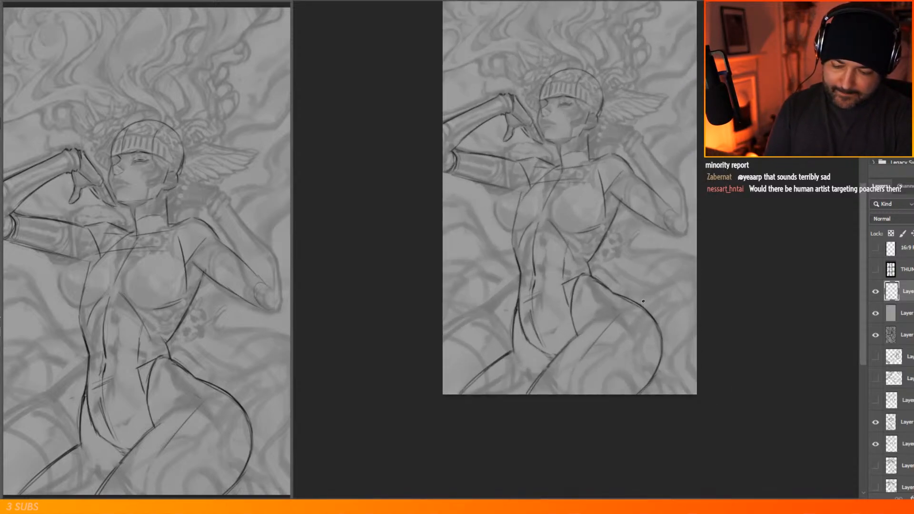
scroll(623, 322, down, 1)
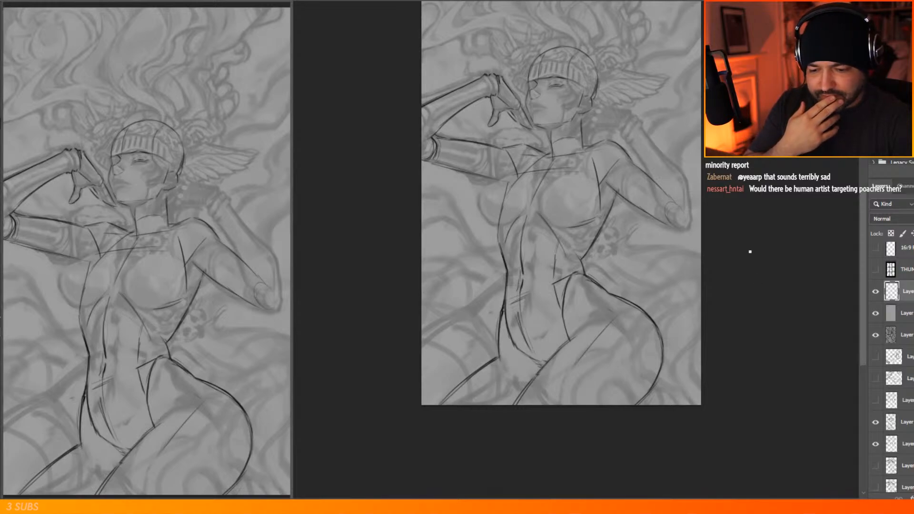
click(876, 291)
click(875, 313)
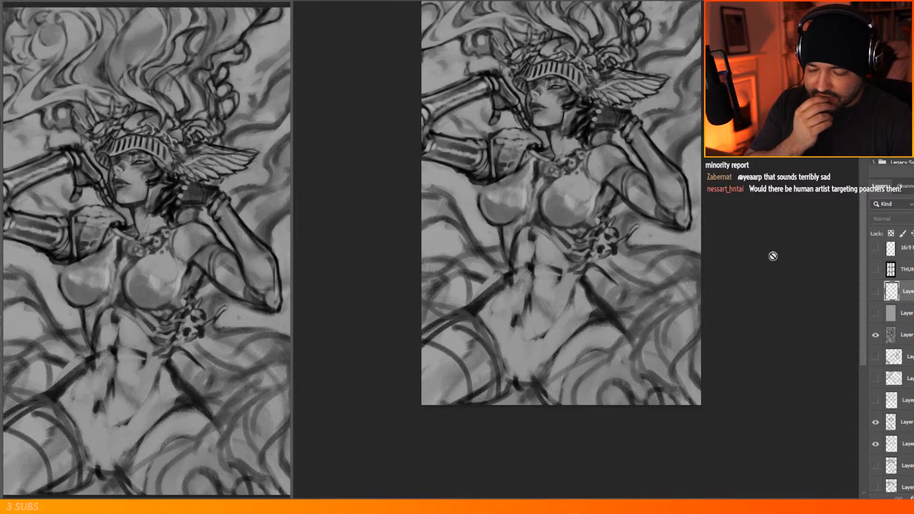
scroll(521, 386, down, 4)
scroll(533, 175, up, 4)
scroll(554, 214, down, 1)
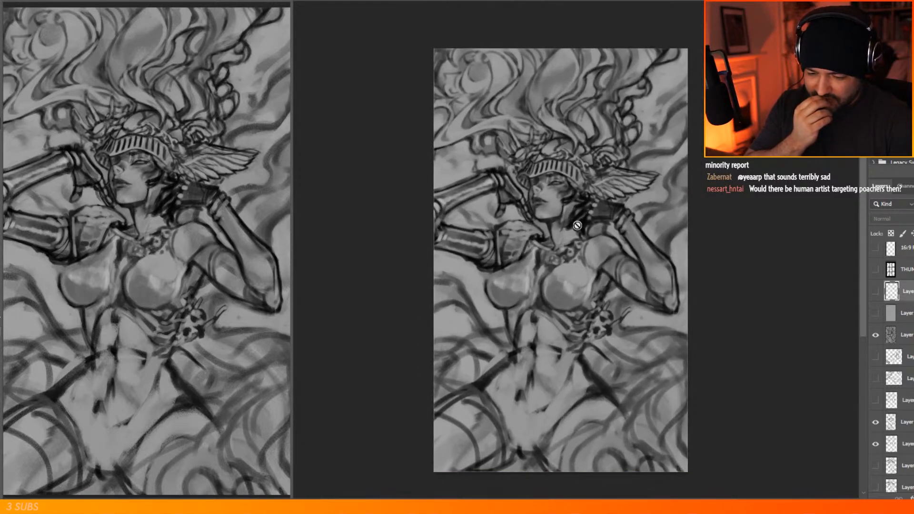
Step: Show the grey overlay layer and the anatomy line layer again over the rough sketch
click(876, 313)
click(876, 292)
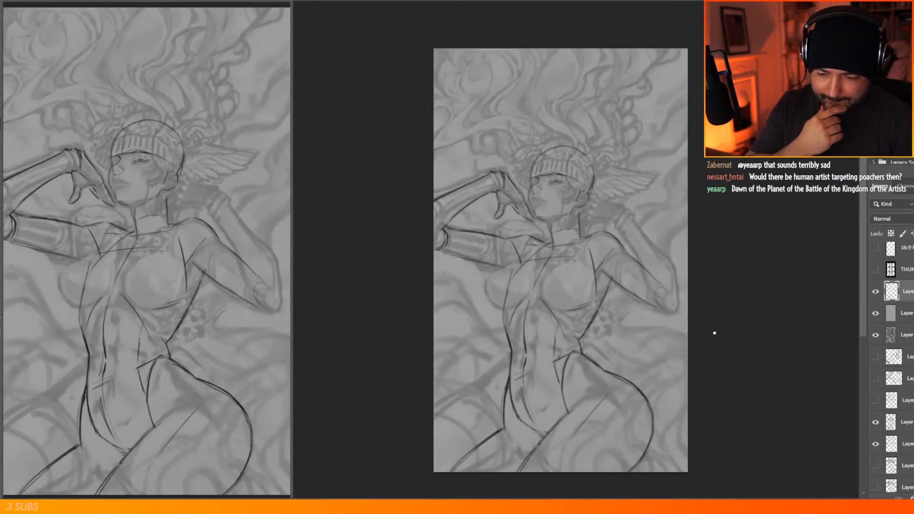
scroll(497, 113, down, 5)
scroll(552, 176, up, 12)
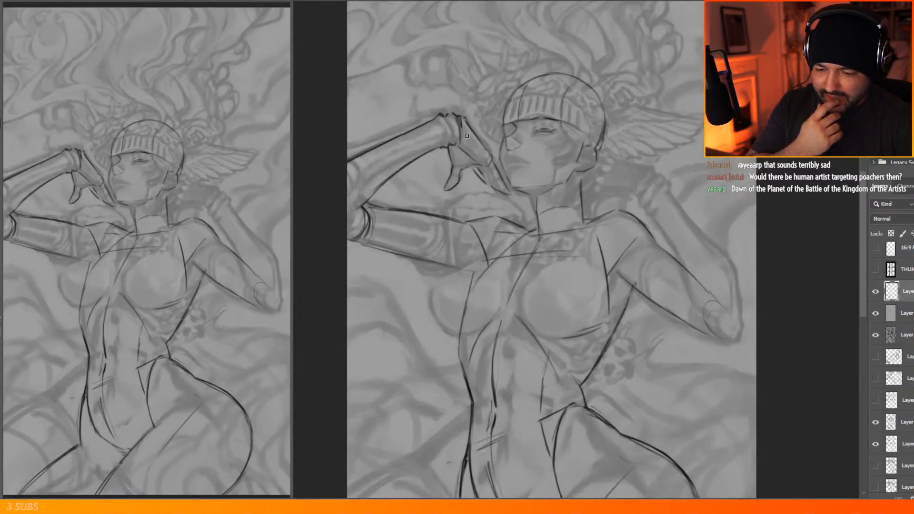
scroll(540, 52, down, 5)
scroll(575, 130, up, 3)
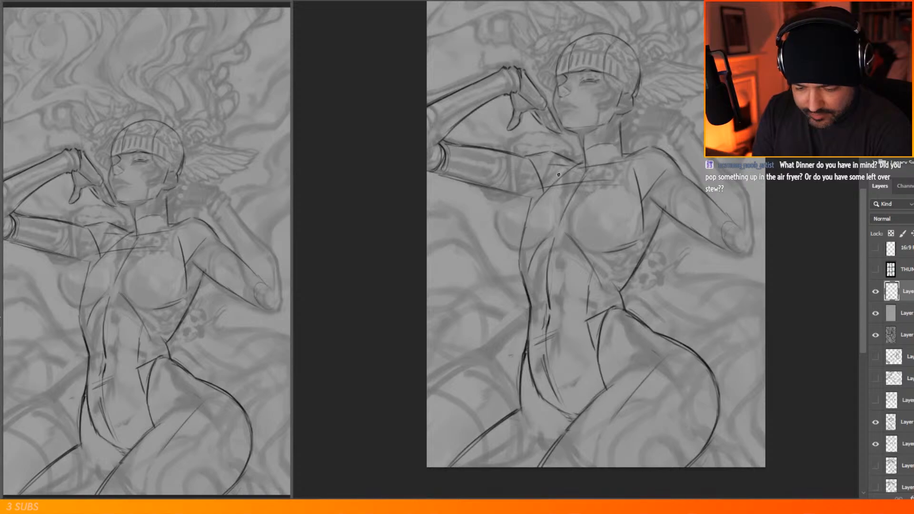
Step: Draw the contours of both breasts, with the lower curves and the upper lines running into the chest
mouse_move(555, 174)
mouse_down()
mouse_move(491, 231)
mouse_move(503, 252)
mouse_move(523, 256)
mouse_move(554, 225)
mouse_move(606, 252)
mouse_move(633, 247)
mouse_move(644, 220)
mouse_move(636, 196)
mouse_up()
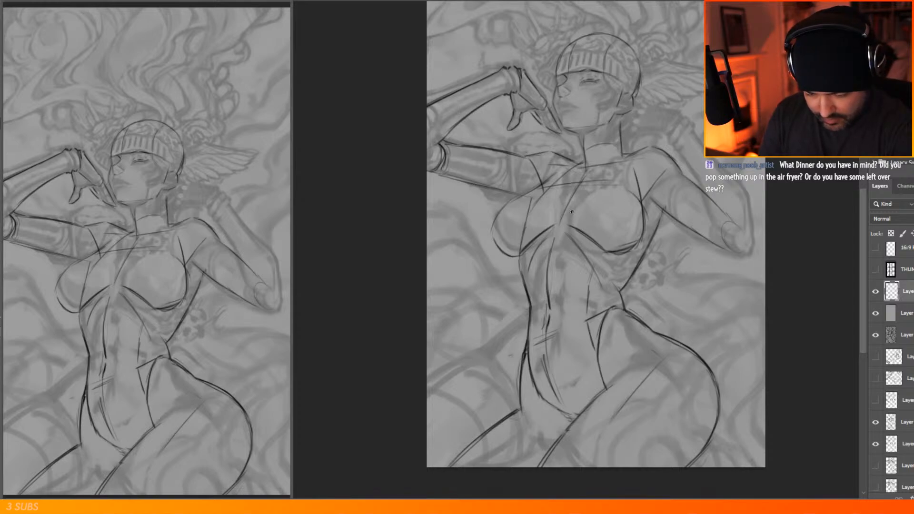
drag(600, 175, 575, 198)
drag(616, 165, 565, 215)
mouse_move(620, 181)
mouse_down()
mouse_move(646, 220)
mouse_move(642, 212)
mouse_up()
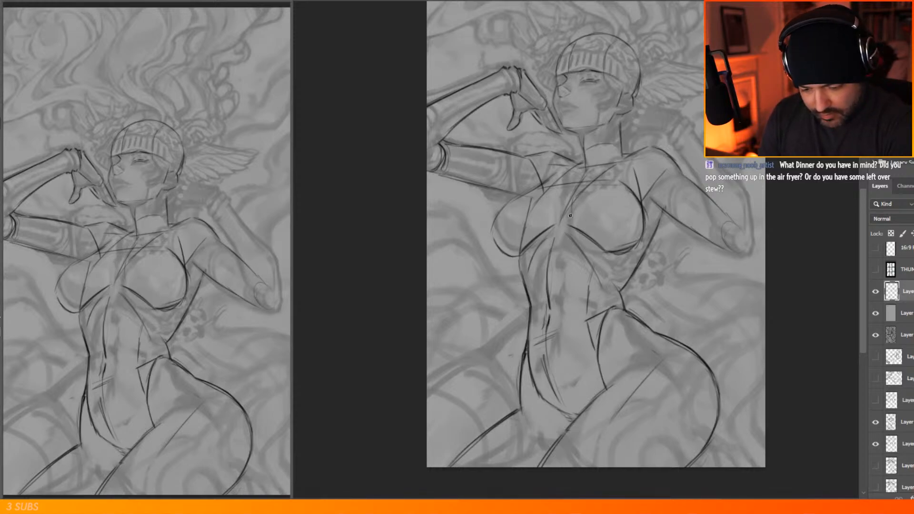
drag(574, 198, 609, 182)
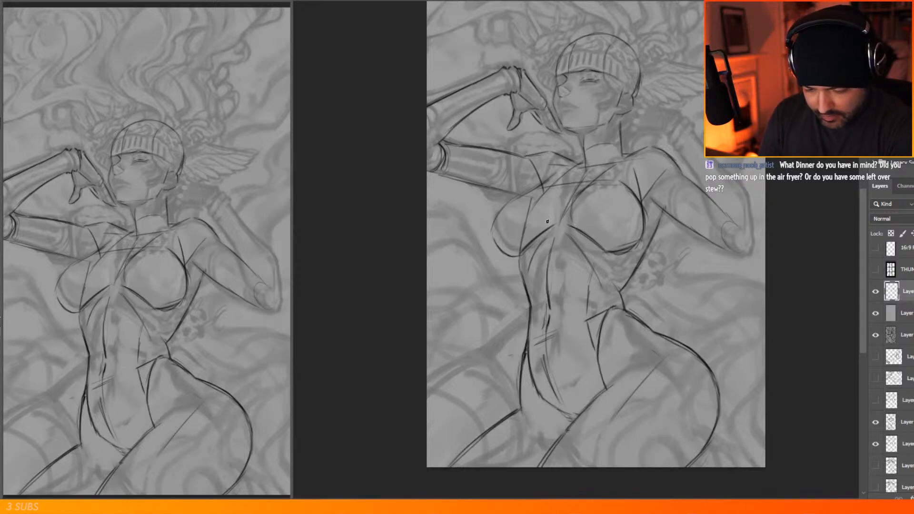
mouse_move(561, 195)
mouse_down()
mouse_move(569, 163)
mouse_move(553, 222)
mouse_move(555, 148)
mouse_move(561, 193)
mouse_move(567, 155)
mouse_move(502, 242)
mouse_move(547, 180)
mouse_move(498, 214)
mouse_move(542, 183)
mouse_move(515, 202)
mouse_up()
mouse_move(522, 195)
mouse_down()
mouse_move(513, 203)
mouse_move(542, 185)
mouse_move(559, 198)
mouse_up()
Step: Refine the contour from the waist over the outer hip and strengthen the inner thigh line up to the pelvis
key(b)
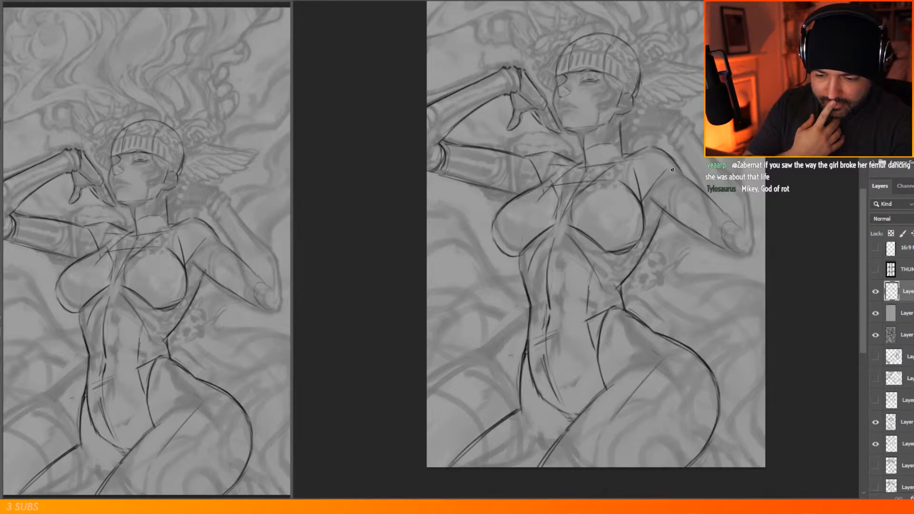
scroll(591, 282, down, 1)
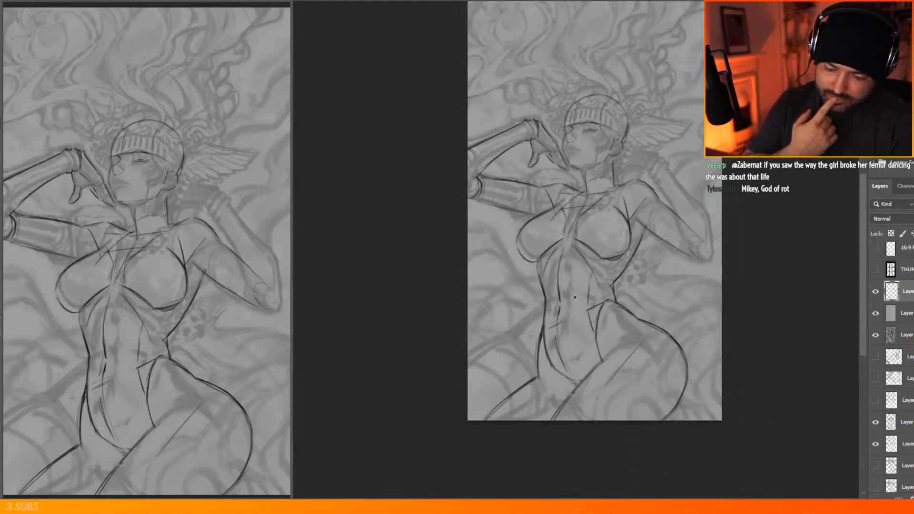
scroll(647, 362, up, 2)
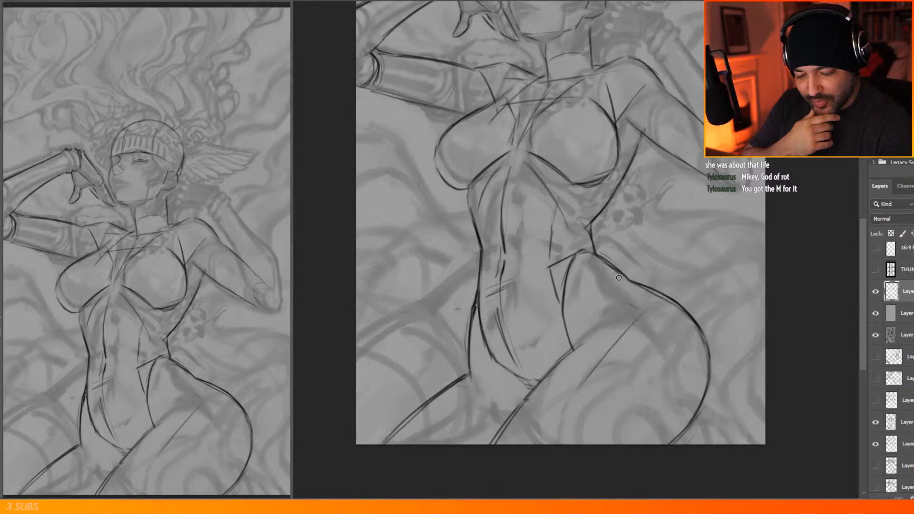
drag(583, 253, 611, 265)
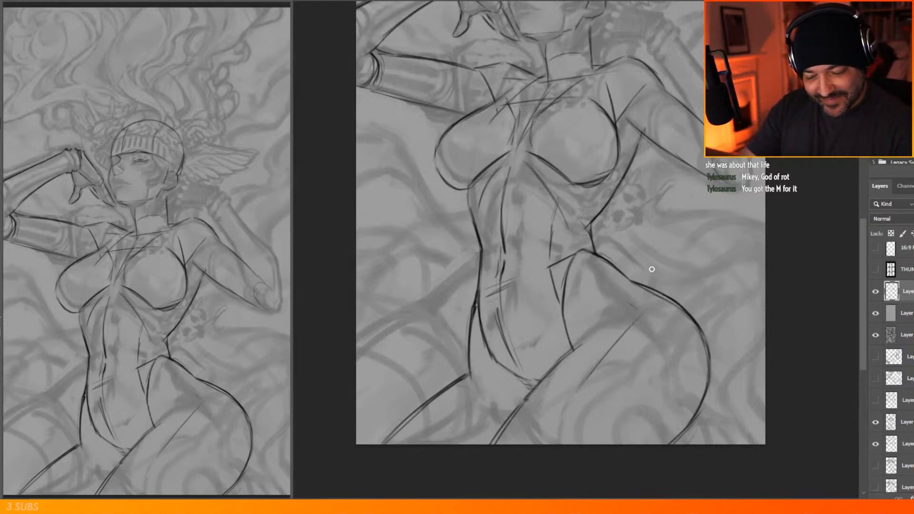
mouse_move(638, 285)
mouse_down()
mouse_move(676, 305)
mouse_move(707, 353)
mouse_up()
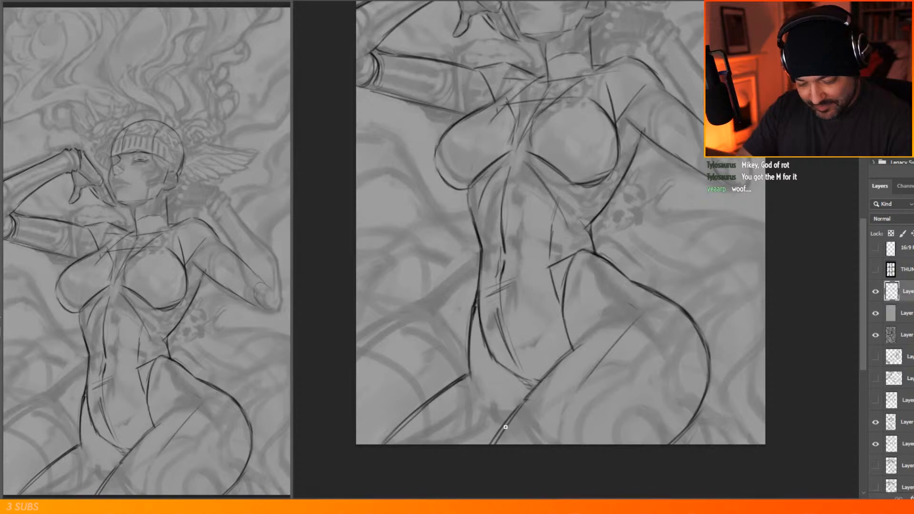
drag(510, 421, 573, 351)
Step: Erase the excess strokes along the side of the abdomen and the lower pelvis line
key(e)
mouse_move(478, 339)
mouse_down()
mouse_move(498, 361)
mouse_move(478, 335)
mouse_move(506, 349)
mouse_move(501, 303)
mouse_up()
key(b)
key(e)
drag(517, 365, 503, 335)
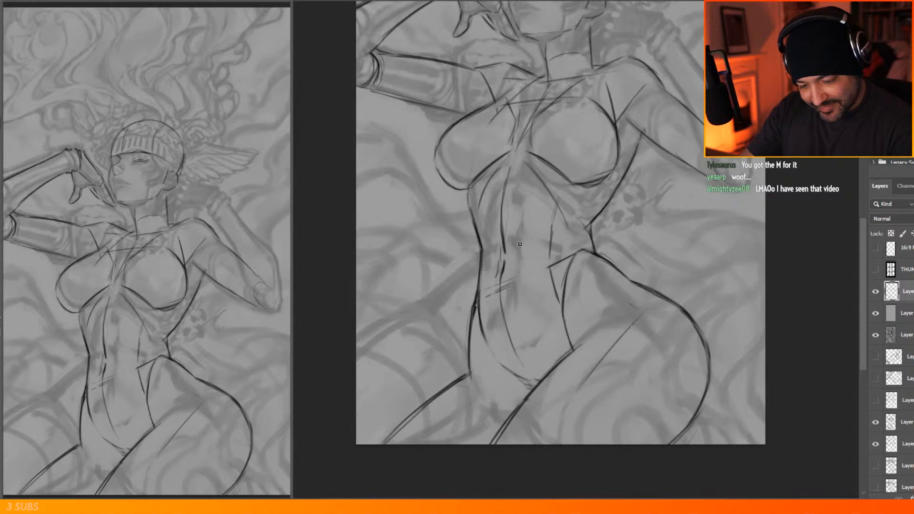
Step: Draw the inner and outer contours of the forearm bent behind the head, from the wrist down to the elbow
scroll(631, 317, down, 1)
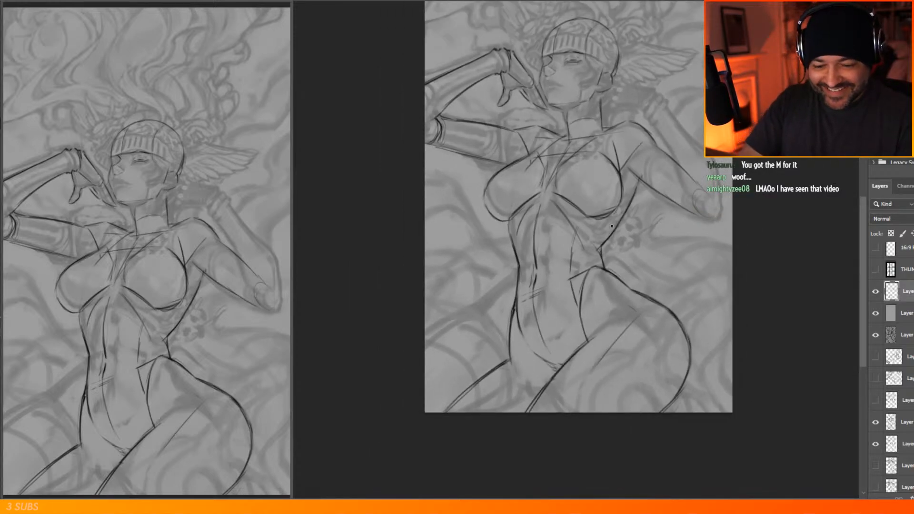
scroll(616, 225, up, 2)
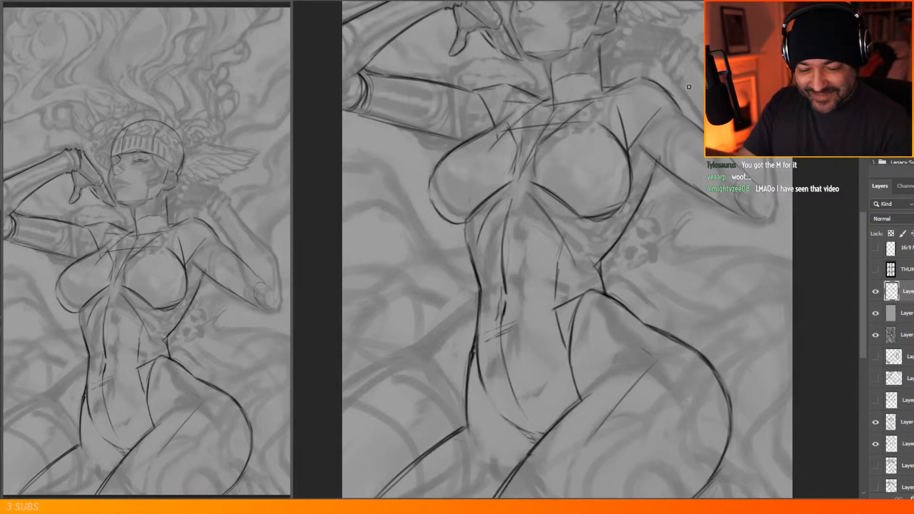
scroll(578, 185, down, 8)
scroll(605, 117, up, 7)
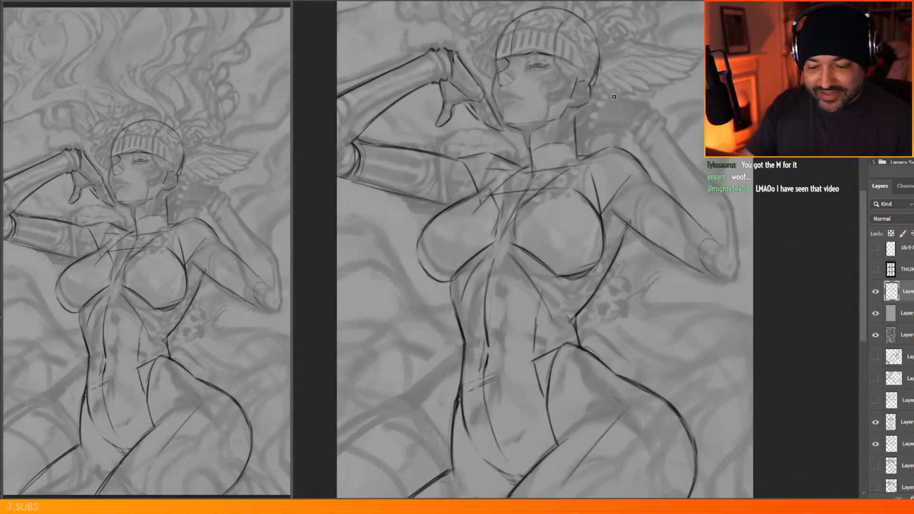
mouse_move(636, 129)
mouse_down()
mouse_move(658, 110)
mouse_move(656, 159)
mouse_move(685, 221)
mouse_up()
drag(672, 189, 699, 250)
mouse_move(658, 116)
mouse_down()
mouse_move(724, 213)
mouse_move(734, 246)
mouse_up()
drag(728, 208, 737, 265)
mouse_move(731, 224)
mouse_down()
mouse_move(737, 269)
mouse_move(729, 278)
mouse_move(738, 261)
mouse_up()
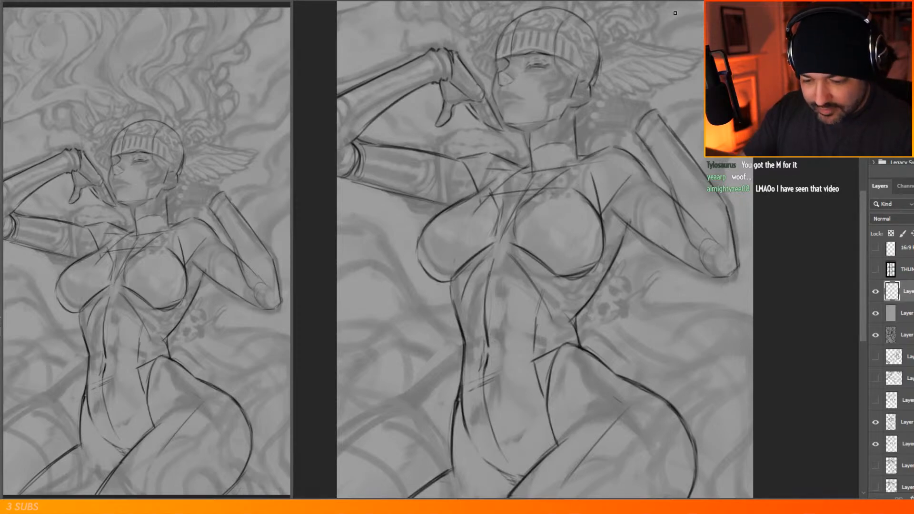
Step: Sketch the hand behind the neck, outlining the back of the hand from the wrist and the fingers beneath the ear
scroll(629, 147, down, 4)
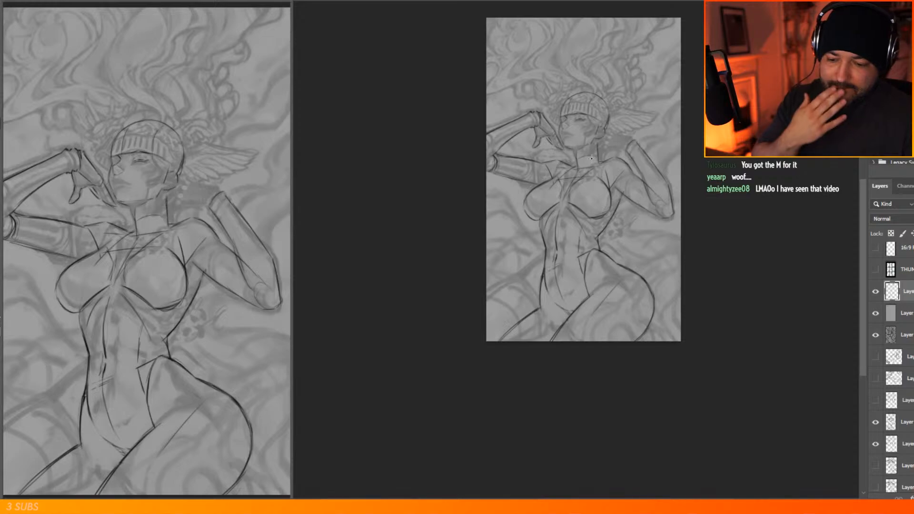
scroll(604, 131, up, 2)
scroll(604, 132, up, 1)
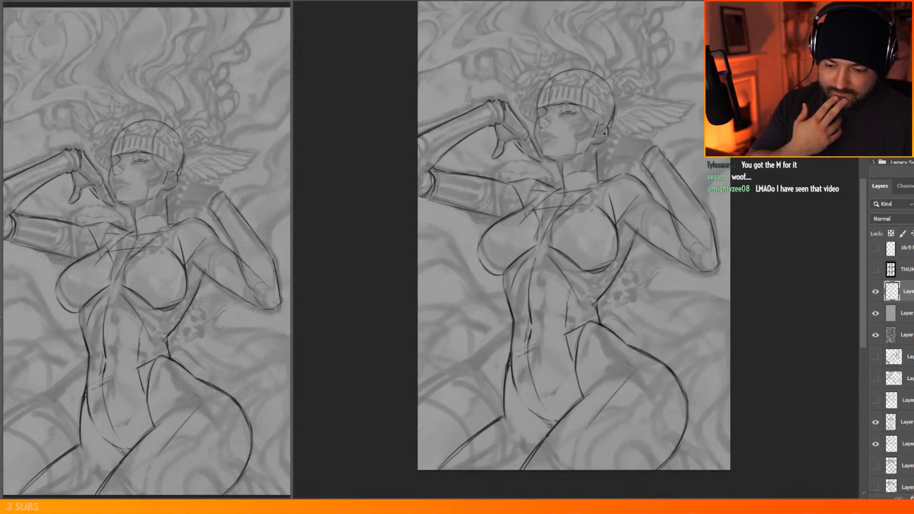
scroll(604, 135, up, 3)
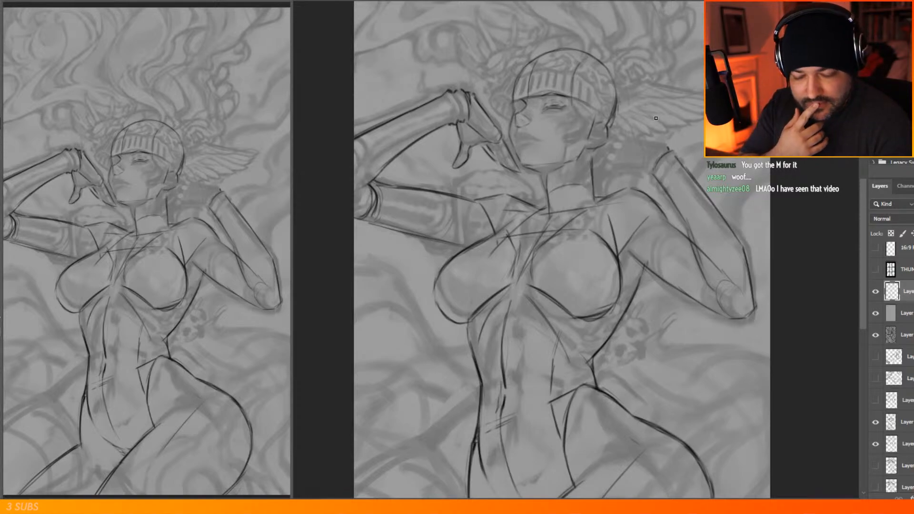
mouse_move(663, 142)
mouse_down()
mouse_move(623, 142)
mouse_move(619, 175)
mouse_move(640, 170)
mouse_up()
drag(628, 137, 611, 129)
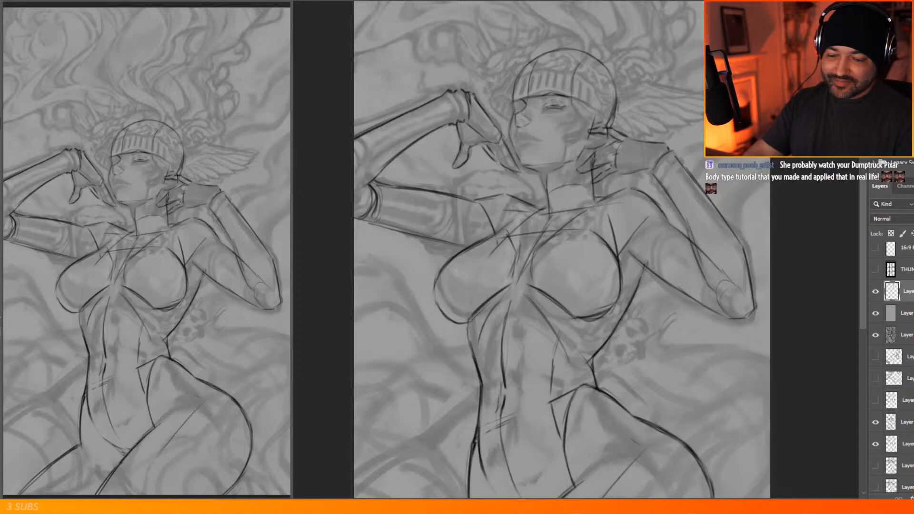
Step: Examine the whole figure close up and from a distance to judge the arms, hands and overall proportions
scroll(560, 68, down, 2)
scroll(591, 96, up, 3)
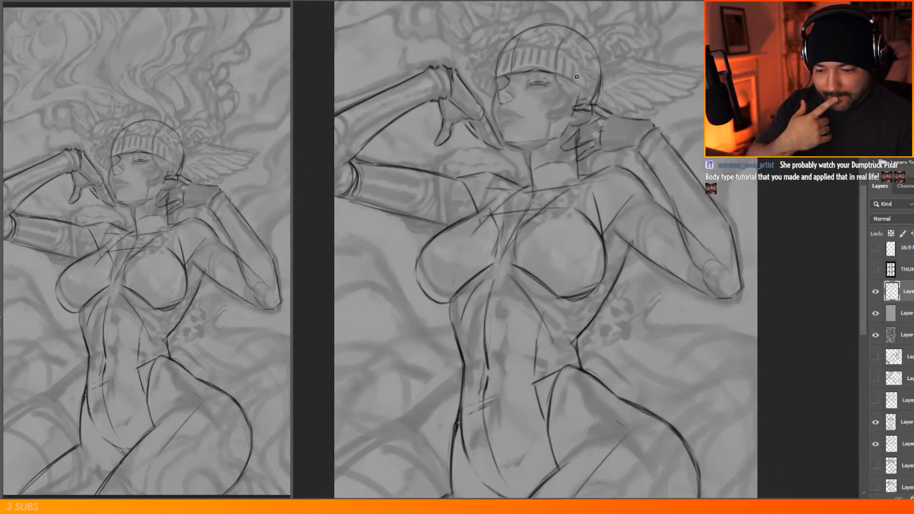
scroll(584, 77, up, 1)
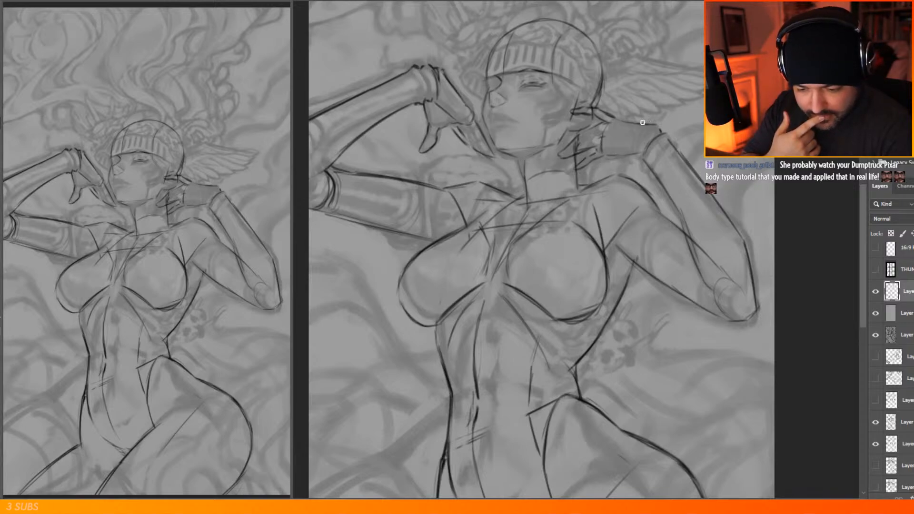
scroll(613, 78, down, 2)
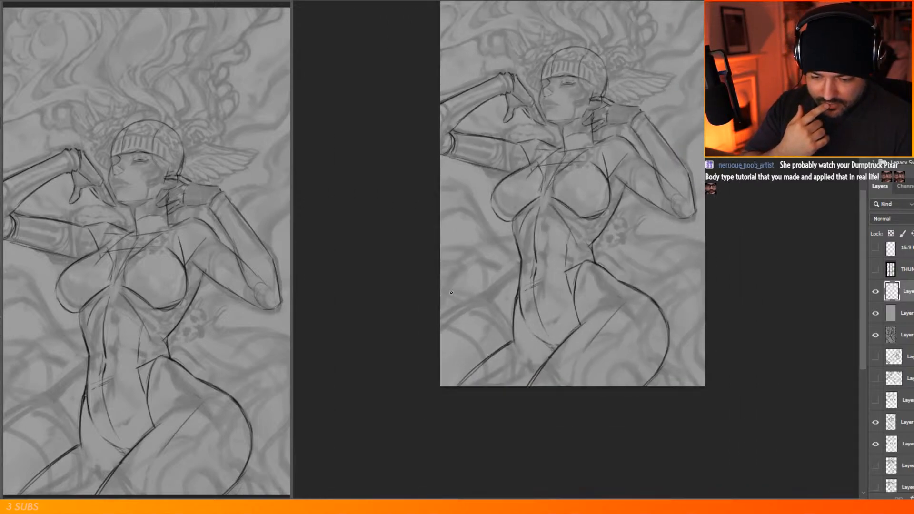
scroll(452, 291, down, 1)
scroll(504, 110, up, 1)
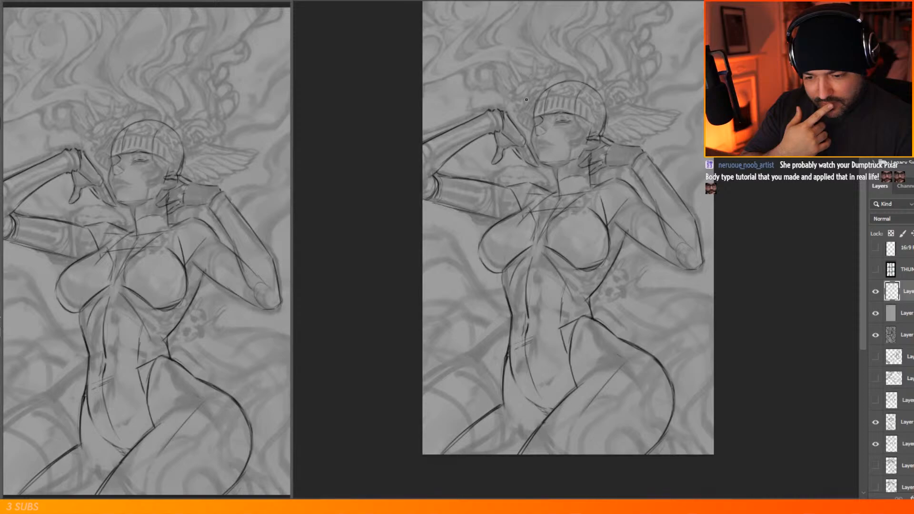
scroll(555, 70, down, 2)
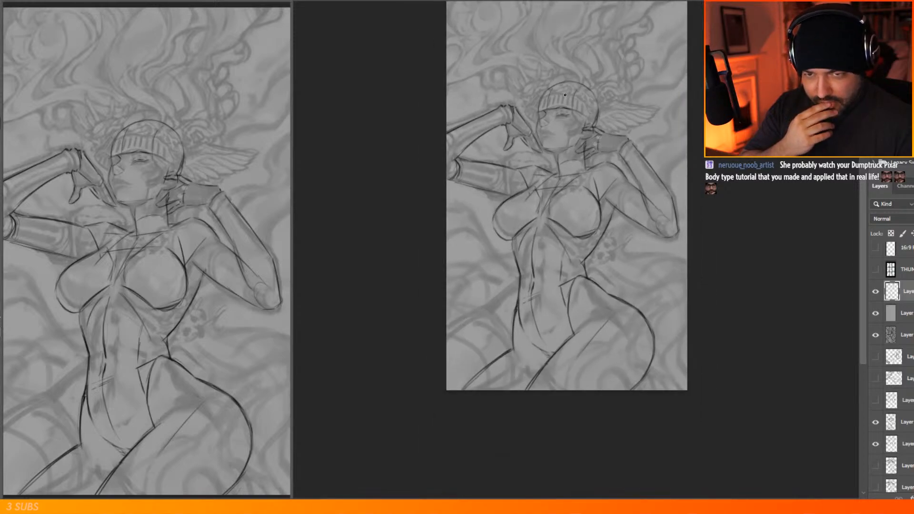
scroll(544, 129, up, 3)
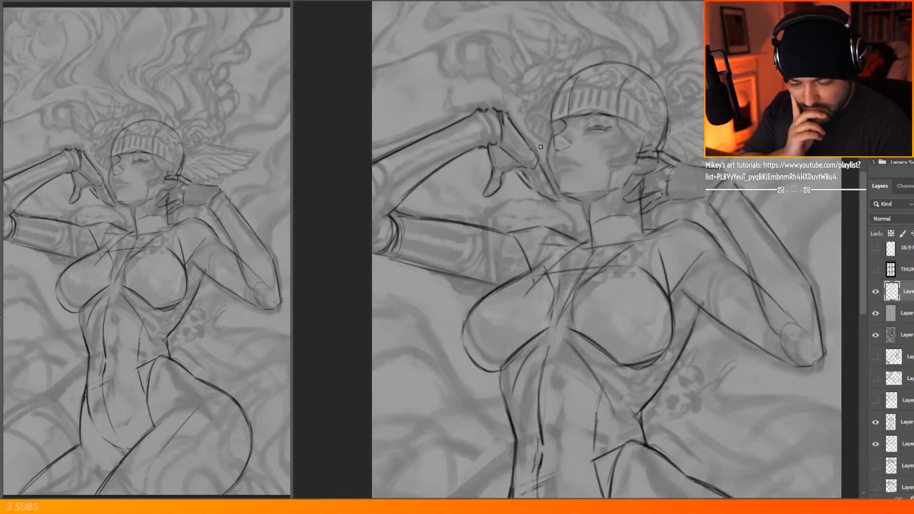
Step: Outline the rounded form beneath the hand near the face, above the shoulder, and undo the last stroke
mouse_move(500, 167)
mouse_down()
mouse_move(475, 219)
mouse_move(482, 192)
mouse_move(481, 210)
mouse_move(465, 206)
mouse_move(536, 219)
mouse_up()
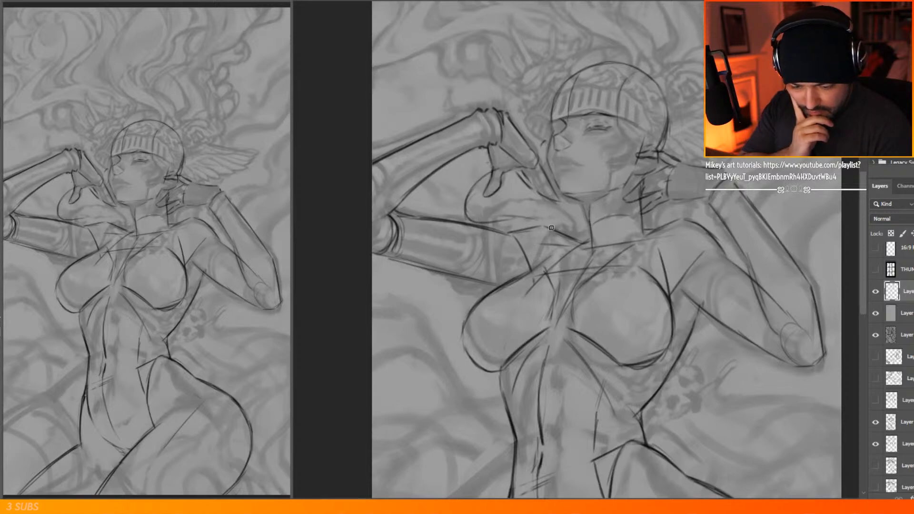
drag(522, 183, 506, 213)
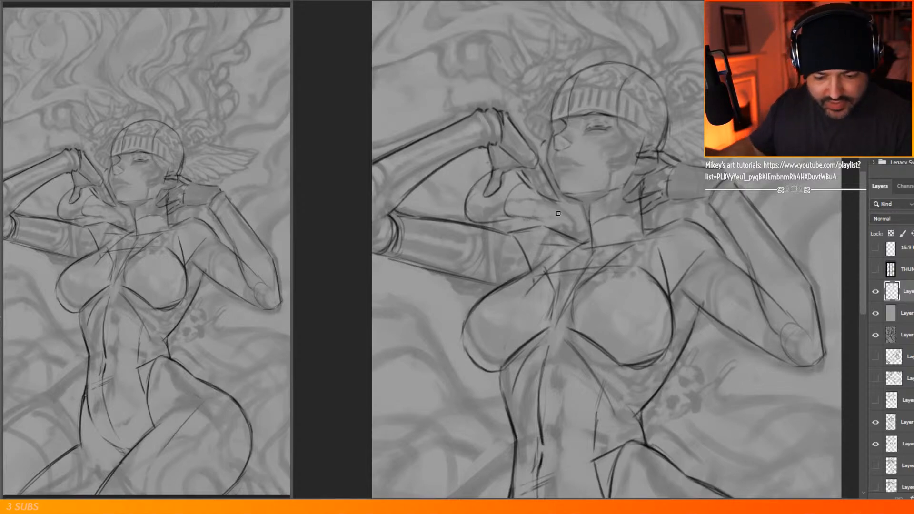
key(ctrl+z)
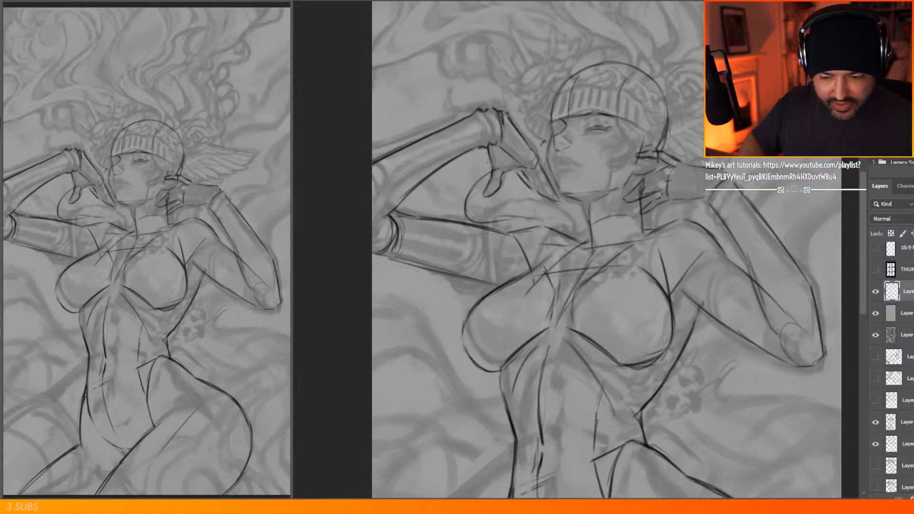
Step: Add a new layer and sketch the flowing collar forms beneath the face-side hand and beside the back of the neck
key(ctrl+alt+shift+n)
drag(482, 177, 453, 218)
mouse_move(517, 208)
mouse_down()
mouse_move(557, 205)
mouse_move(573, 220)
mouse_move(565, 195)
mouse_up()
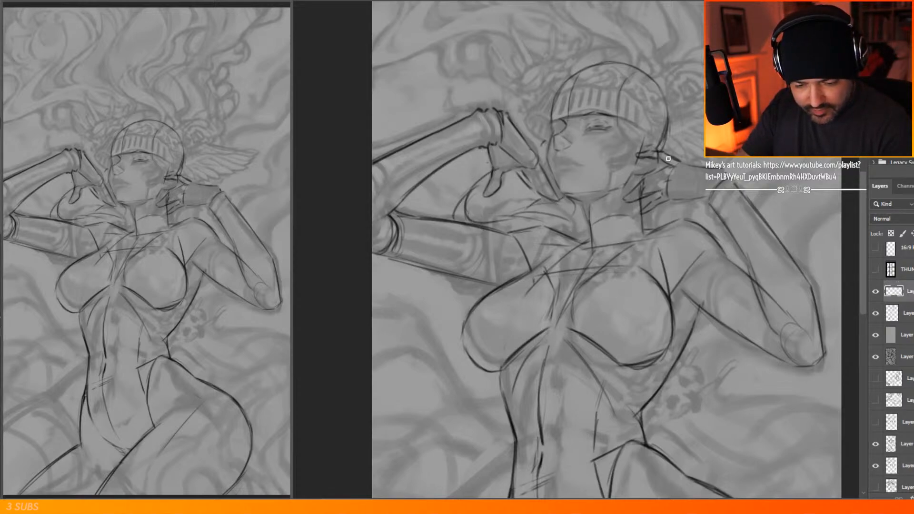
drag(668, 159, 662, 165)
drag(669, 215, 690, 208)
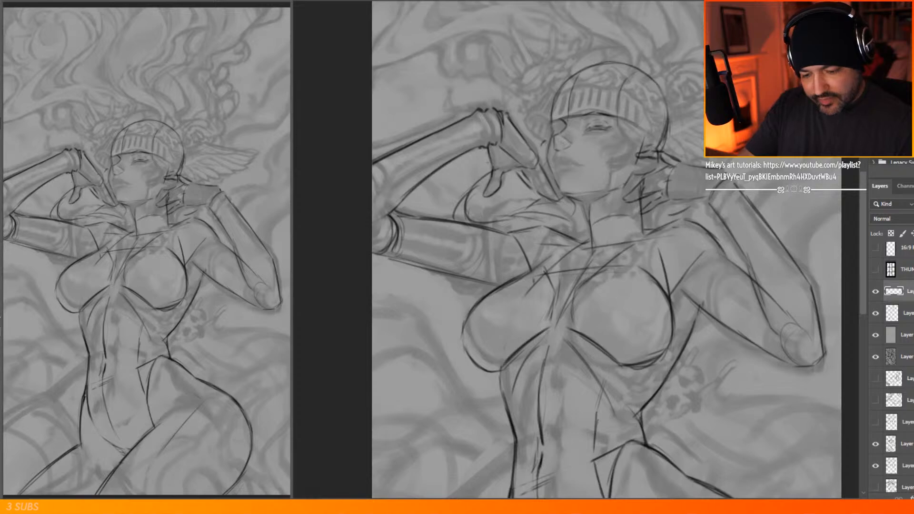
Step: Sketch loose flowing hair strands rising from the top of the head above the helmet band
scroll(620, 209, down, 6)
scroll(588, 201, up, 3)
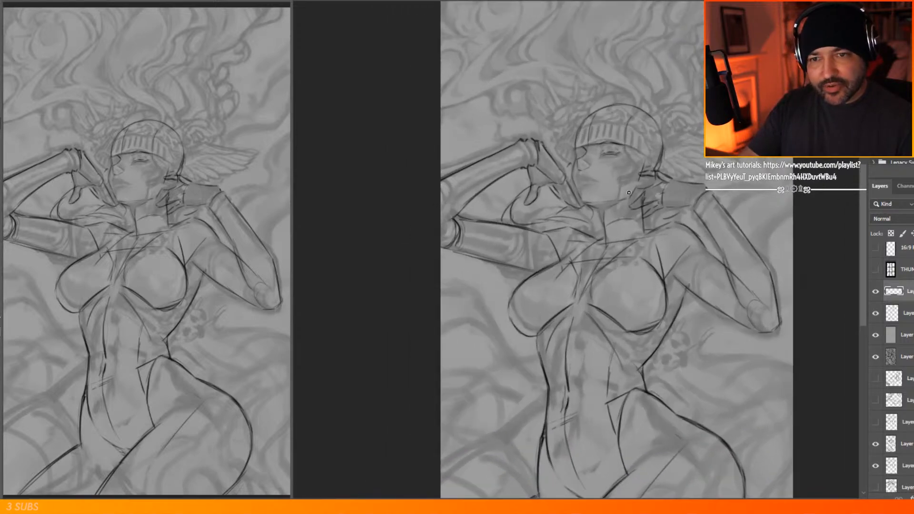
scroll(605, 186, down, 3)
scroll(625, 171, up, 3)
scroll(625, 170, up, 1)
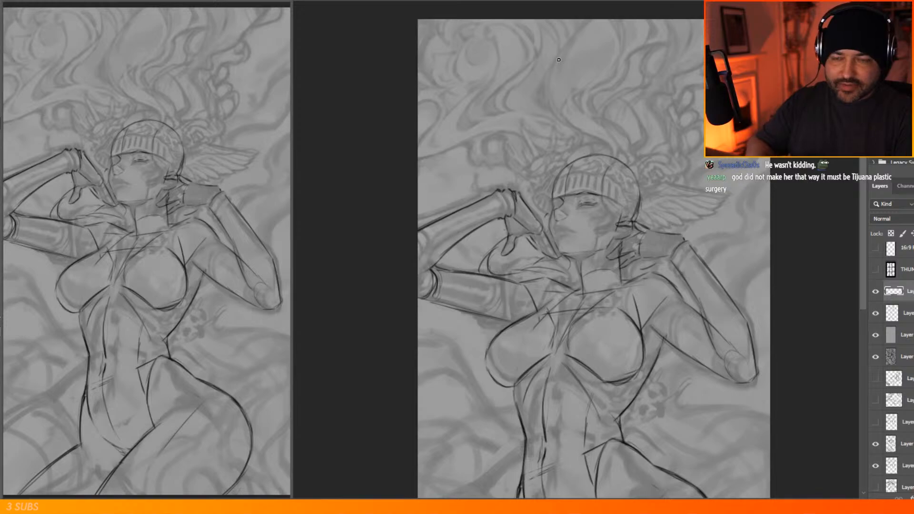
mouse_move(626, 144)
mouse_down()
mouse_move(613, 124)
mouse_move(555, 111)
mouse_move(570, 103)
mouse_up()
mouse_move(545, 141)
mouse_down()
mouse_move(600, 138)
mouse_move(606, 113)
mouse_move(663, 113)
mouse_up()
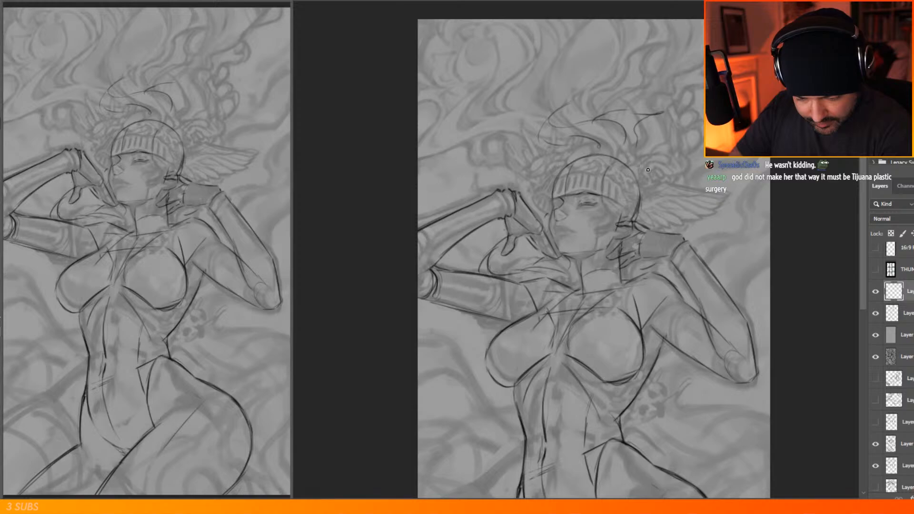
Step: Sketch curling hair locks behind the head, just above the helmet's wing
drag(642, 178, 665, 180)
drag(671, 172, 680, 134)
drag(677, 138, 676, 160)
drag(691, 115, 674, 138)
Step: Sketch long wavy hair strands and a looping curl sweeping out from the forehead above the raised forearm
mouse_move(542, 182)
mouse_down()
mouse_move(511, 147)
mouse_move(440, 186)
mouse_move(460, 190)
mouse_up()
mouse_move(511, 158)
mouse_down()
mouse_move(473, 163)
mouse_move(529, 170)
mouse_move(508, 169)
mouse_move(571, 134)
mouse_move(553, 139)
mouse_move(539, 189)
mouse_move(543, 218)
mouse_move(561, 212)
mouse_move(532, 160)
mouse_move(512, 165)
mouse_move(471, 142)
mouse_up()
drag(477, 140, 418, 157)
mouse_move(420, 102)
mouse_down()
mouse_move(443, 87)
mouse_move(451, 96)
mouse_move(451, 141)
mouse_move(469, 116)
mouse_move(439, 146)
mouse_move(444, 108)
mouse_move(452, 137)
mouse_move(443, 128)
mouse_move(497, 114)
mouse_move(500, 130)
mouse_move(528, 109)
mouse_move(477, 99)
mouse_up()
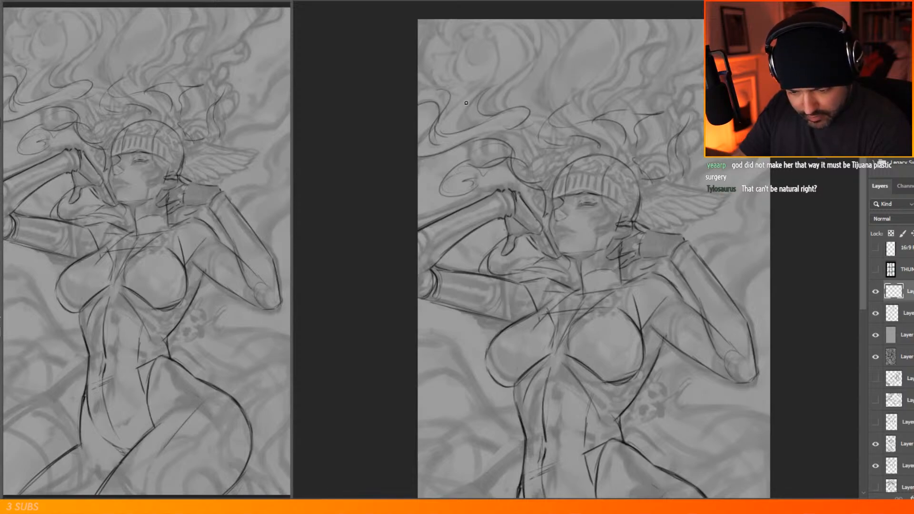
Step: Sketch small curved strokes around the face-side hand, above and beneath its wrist
drag(452, 162, 458, 157)
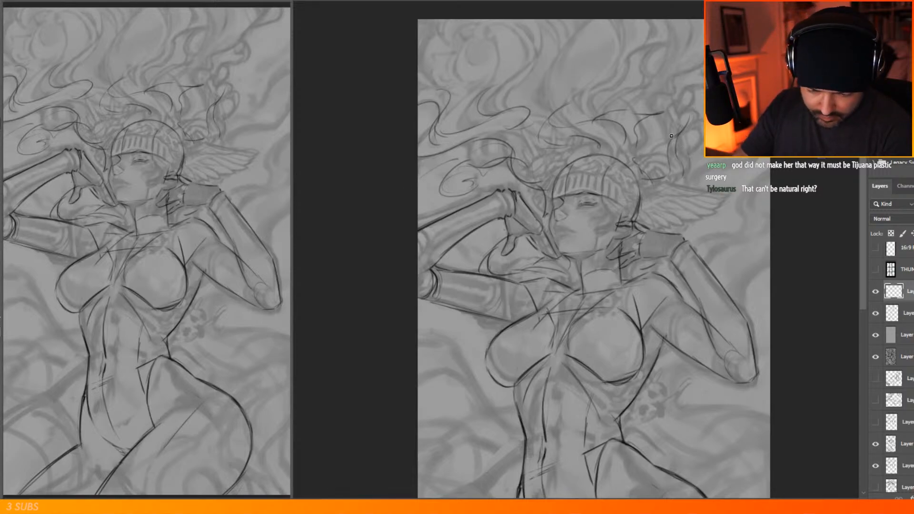
scroll(650, 109, down, 5)
scroll(619, 204, up, 6)
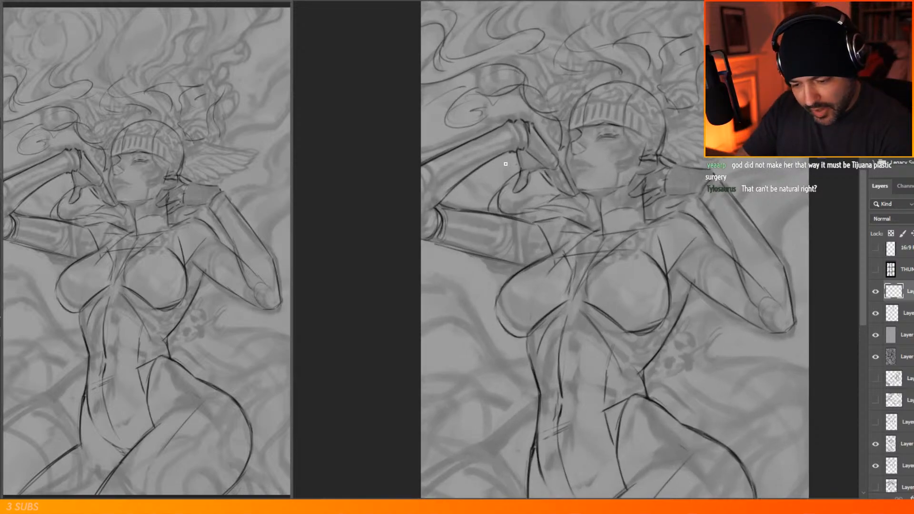
mouse_move(503, 166)
mouse_down()
mouse_move(542, 189)
mouse_move(514, 211)
mouse_move(532, 198)
mouse_up()
drag(494, 101, 518, 119)
scroll(582, 111, down, 5)
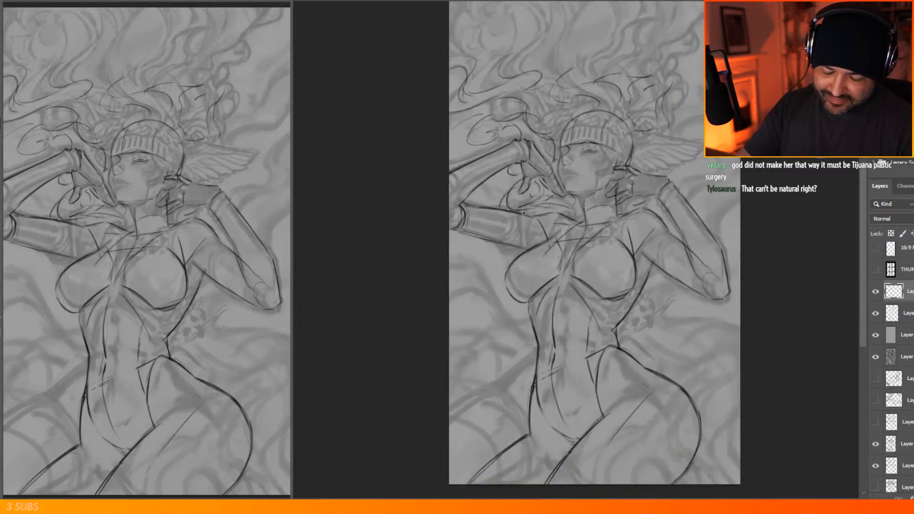
scroll(582, 111, up, 3)
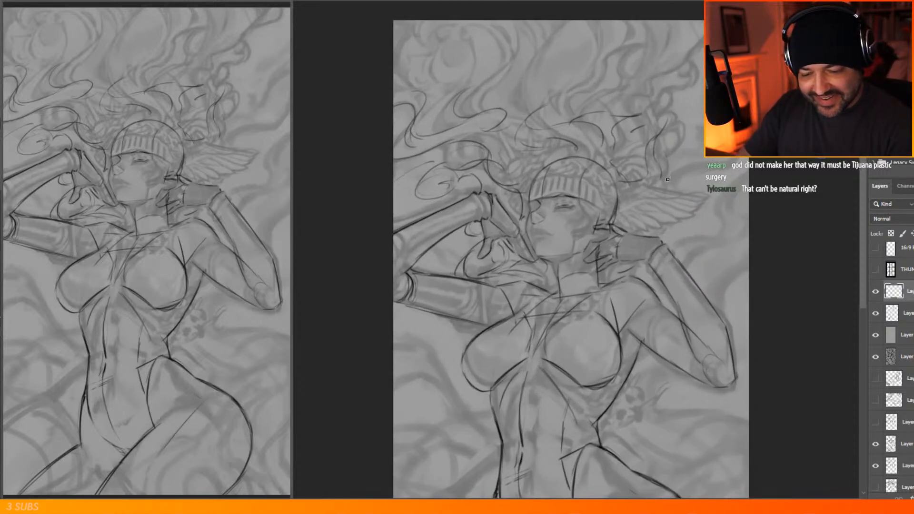
Step: Sketch curling locks along the outer edge of the hair behind the helmet, from the wing up to the canvas top
drag(681, 170, 654, 185)
mouse_move(684, 151)
mouse_down()
mouse_move(669, 167)
mouse_move(698, 122)
mouse_move(679, 142)
mouse_up()
mouse_move(670, 113)
mouse_down()
mouse_move(694, 111)
mouse_move(694, 92)
mouse_move(666, 72)
mouse_move(703, 21)
mouse_up()
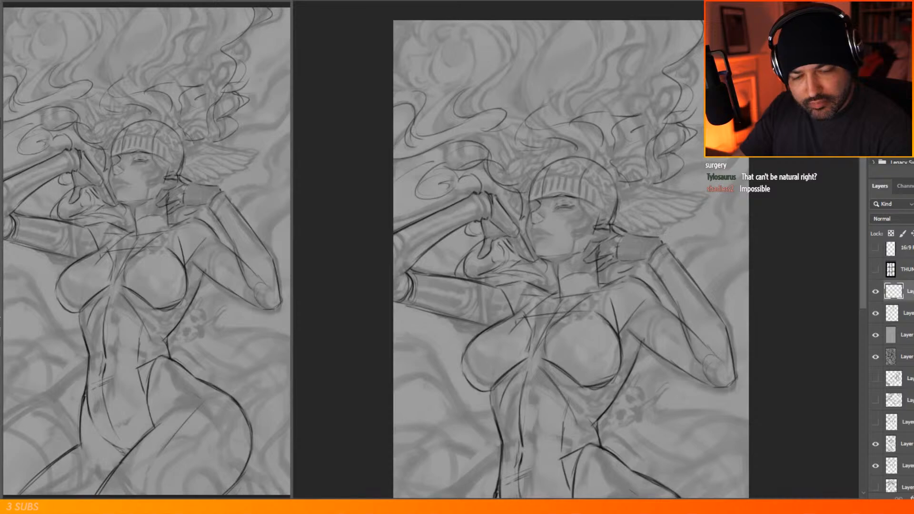
Step: Sketch long sweeping S-shaped hair strands high above the helmet, reaching the canvas's upper edge
drag(745, 28, 674, 50)
drag(625, 100, 526, 80)
mouse_move(595, 30)
mouse_down()
mouse_move(554, 62)
mouse_move(622, 113)
mouse_move(559, 66)
mouse_move(609, 40)
mouse_up()
drag(579, 25, 596, 29)
drag(686, 41, 689, 44)
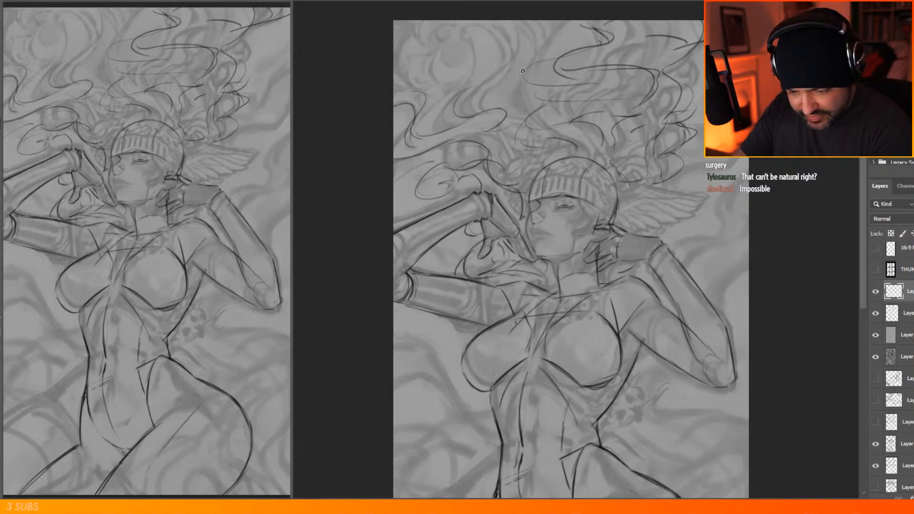
Step: Sketch broad looping hair waves across the upper-left part of the canvas above the raised forearm
mouse_move(493, 105)
mouse_down()
mouse_move(472, 74)
mouse_move(521, 50)
mouse_move(519, 31)
mouse_move(511, 30)
mouse_move(512, 45)
mouse_move(426, 34)
mouse_up()
mouse_move(425, 67)
mouse_down()
mouse_move(522, 77)
mouse_move(487, 84)
mouse_up()
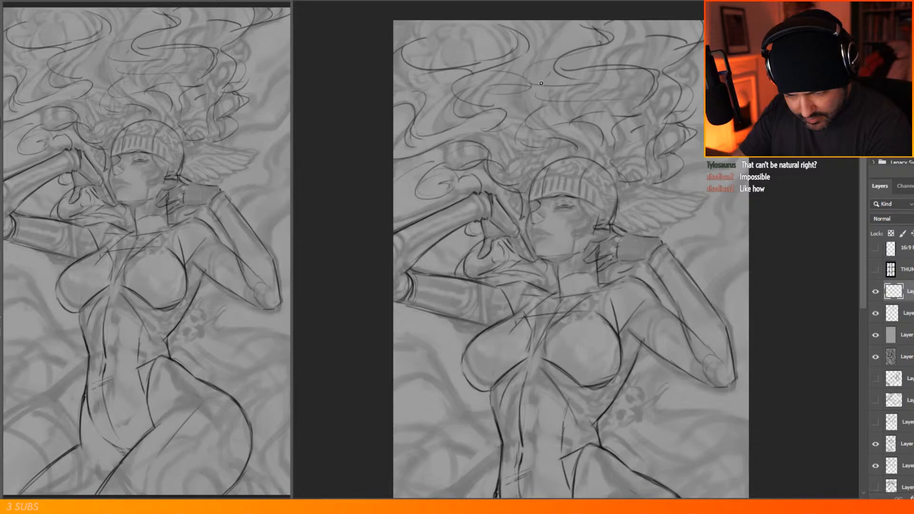
drag(573, 21, 531, 43)
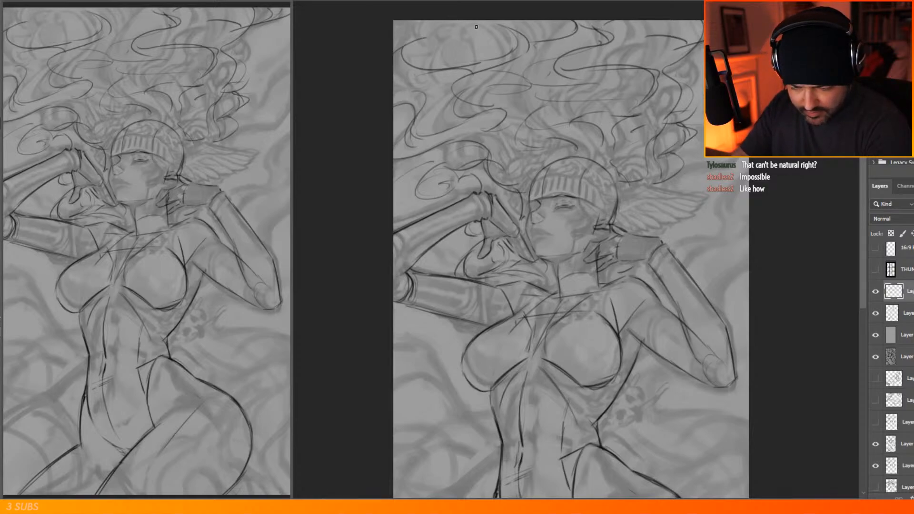
mouse_move(402, 21)
mouse_down()
mouse_move(406, 40)
mouse_move(455, 58)
mouse_up()
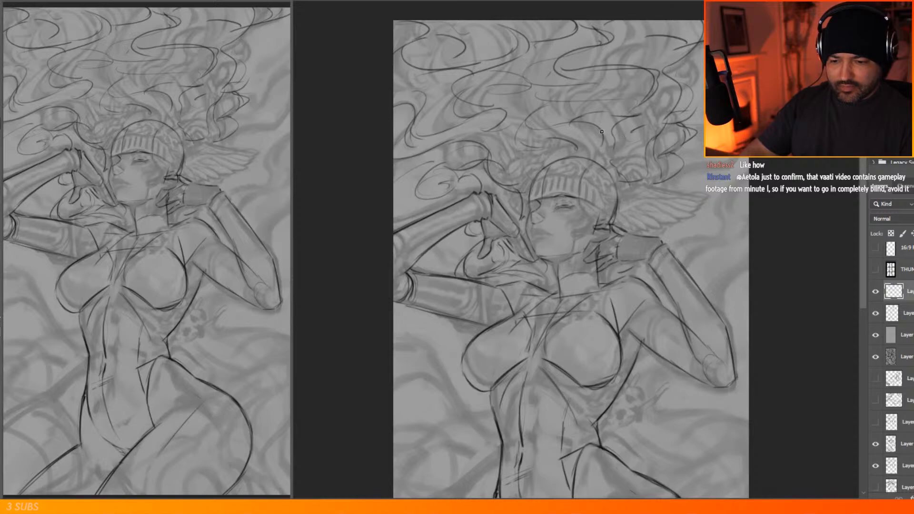
Step: Sketch loose curls beneath the helmet's wing and behind the raised arm, plus a few light curved lines beside the hip
scroll(568, 88, down, 2)
scroll(568, 110, up, 1)
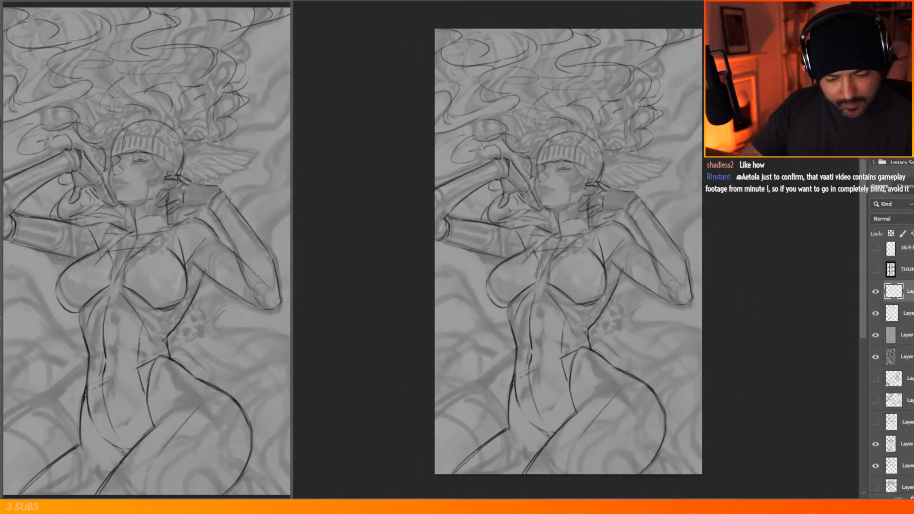
click(906, 335)
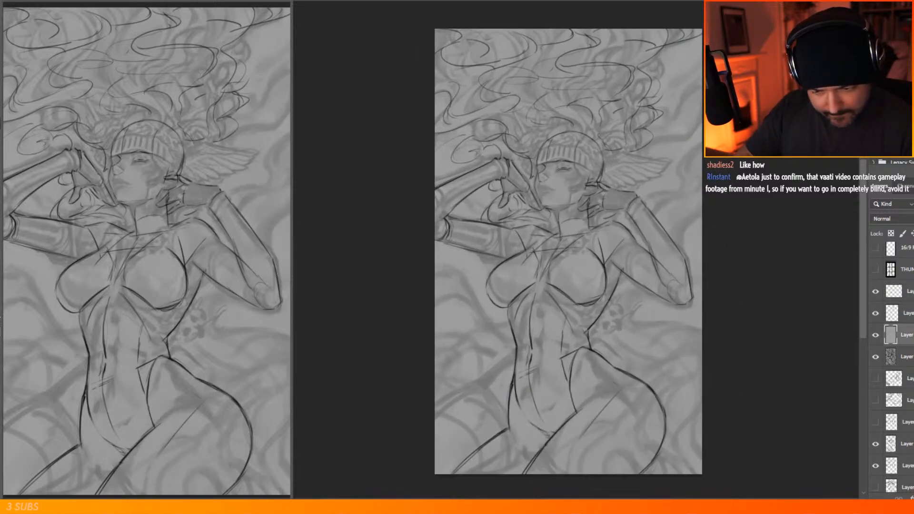
click(894, 291)
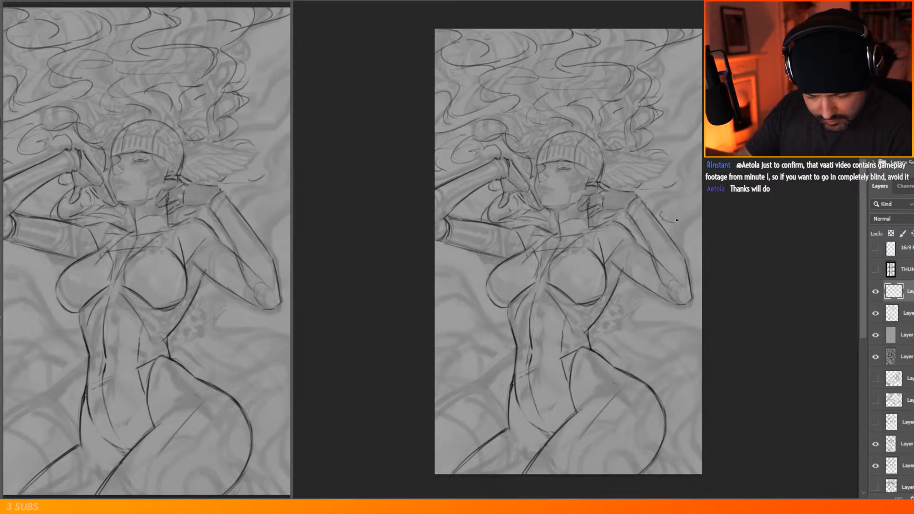
drag(667, 216, 670, 231)
drag(639, 234, 648, 241)
drag(645, 200, 680, 195)
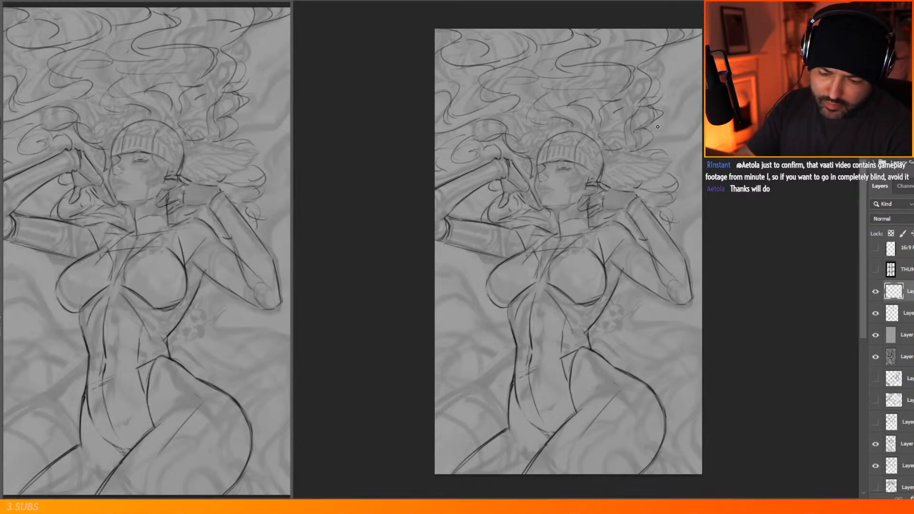
drag(665, 99, 665, 113)
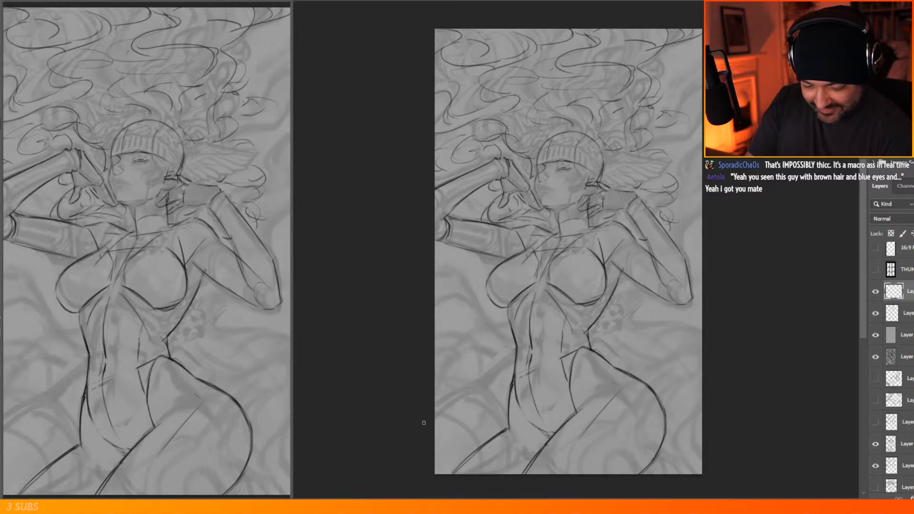
mouse_move(436, 396)
mouse_down()
mouse_move(478, 390)
mouse_move(468, 389)
mouse_move(485, 400)
mouse_move(472, 425)
mouse_move(490, 415)
mouse_move(486, 406)
mouse_move(506, 411)
mouse_up()
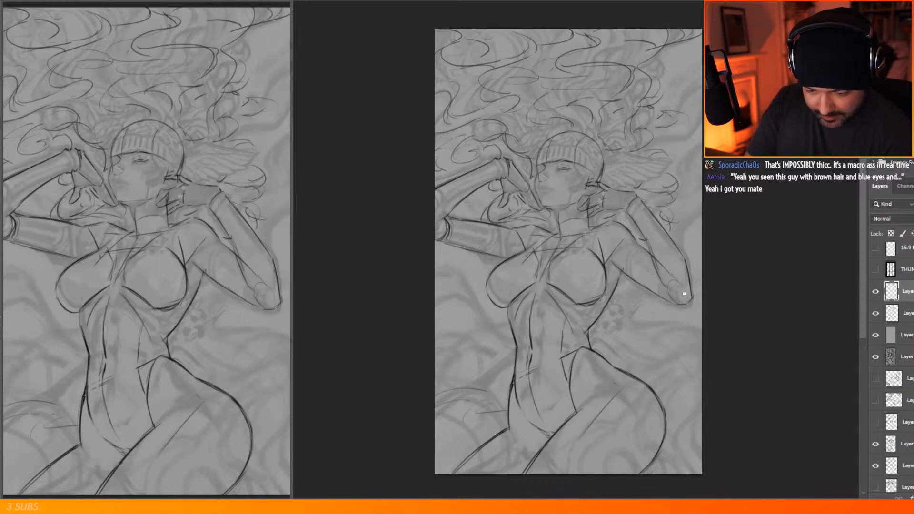
Step: Hide the grey overlay layer above the rough and duplicate the painted rough layer
scroll(556, 170, up, 8)
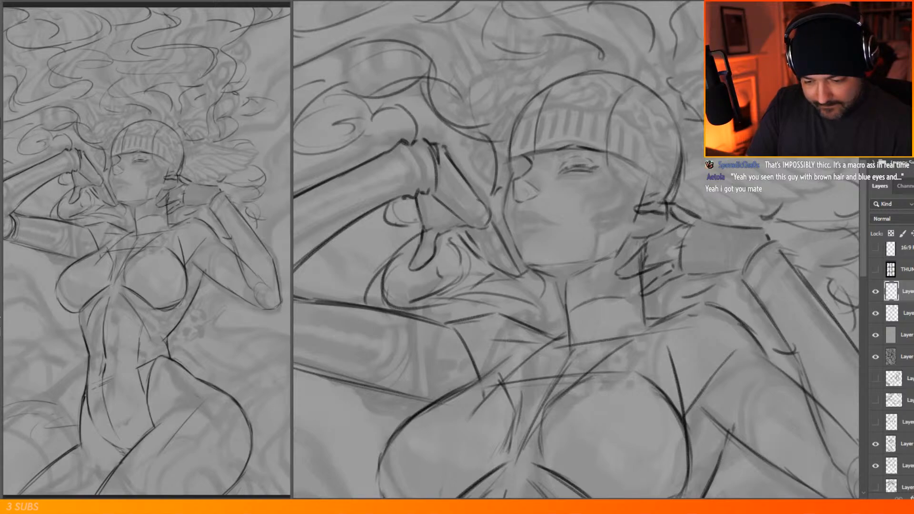
click(875, 335)
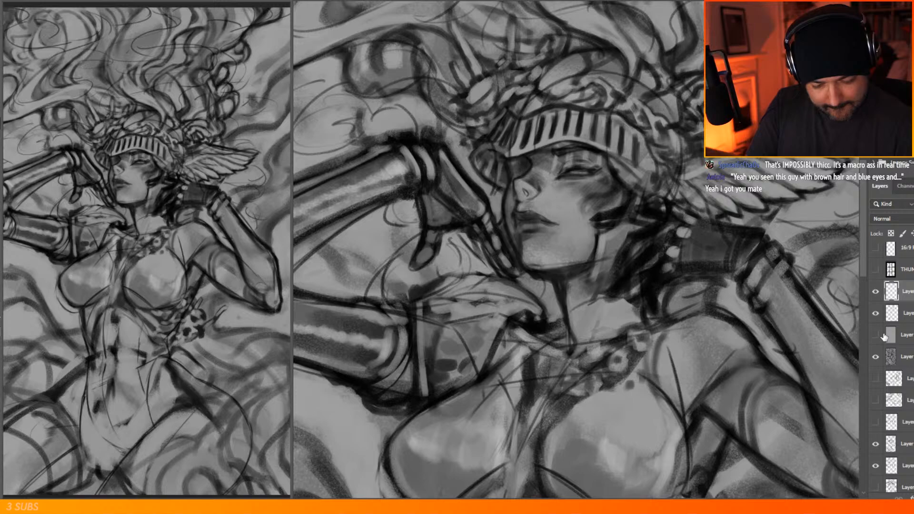
click(876, 335)
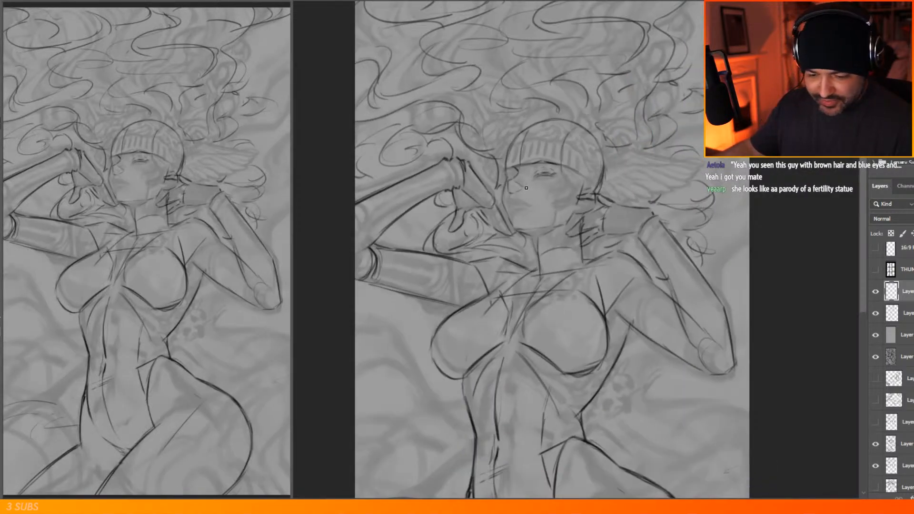
key(ctrl+0)
scroll(507, 182, up, 5)
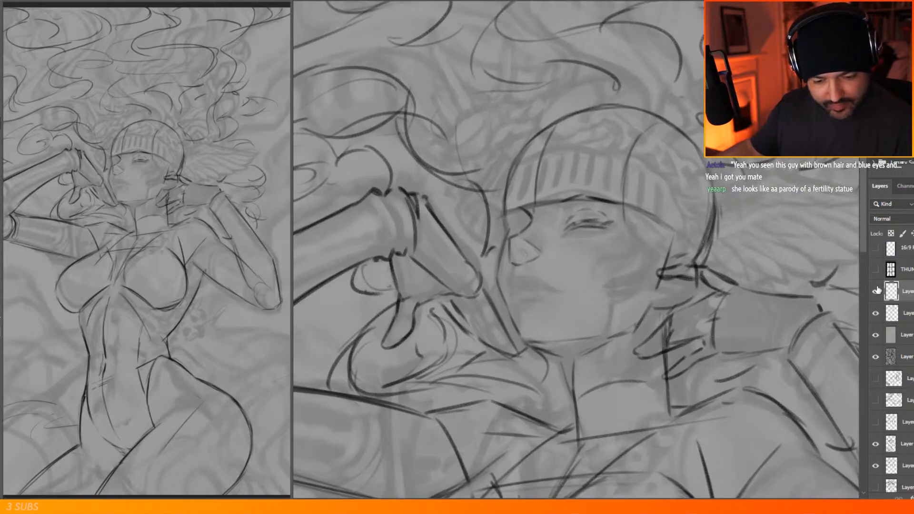
click(876, 335)
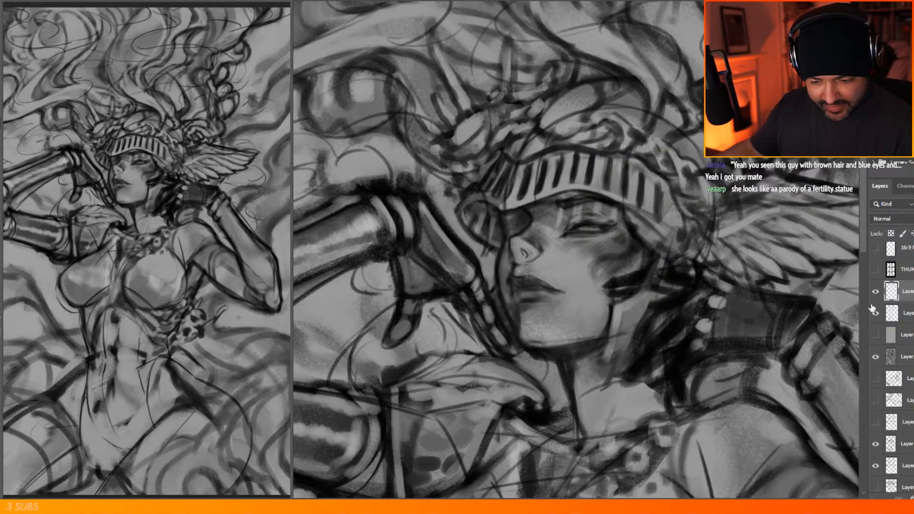
click(903, 357)
right_click(902, 357)
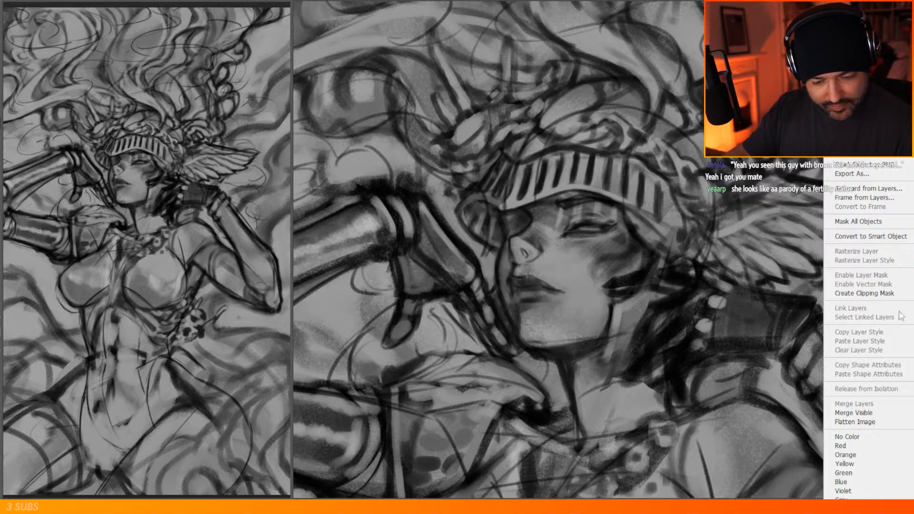
click(880, 174)
key(Return)
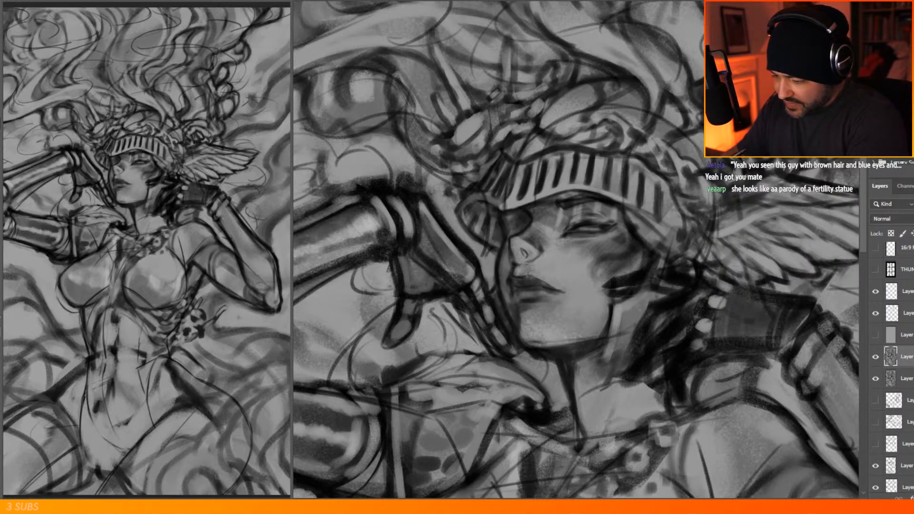
Step: Lasso the closed eye on the duplicated rough and shift it slightly higher on the face
drag(615, 235, 562, 240)
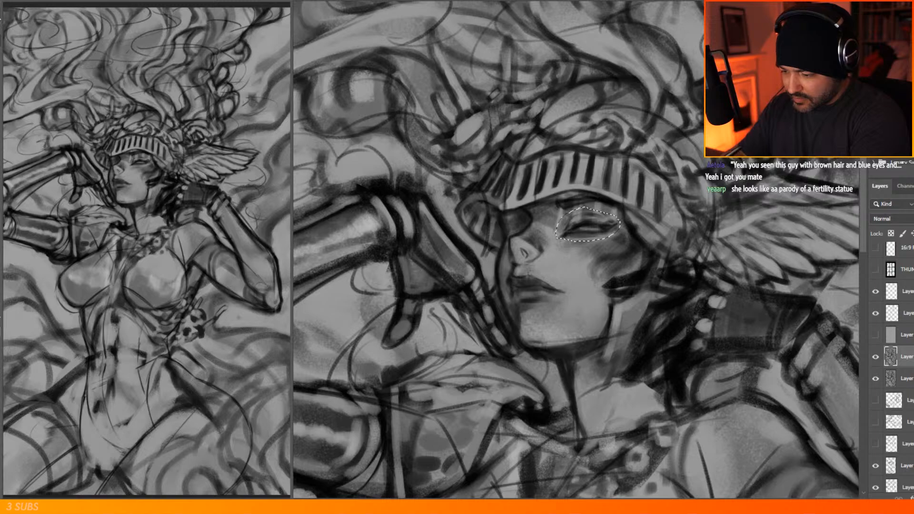
drag(614, 225, 614, 221)
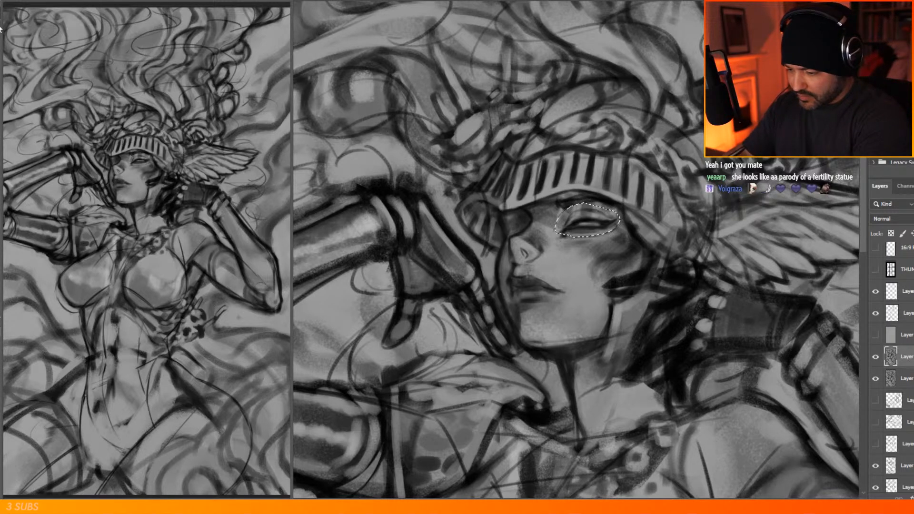
key(ctrl+d)
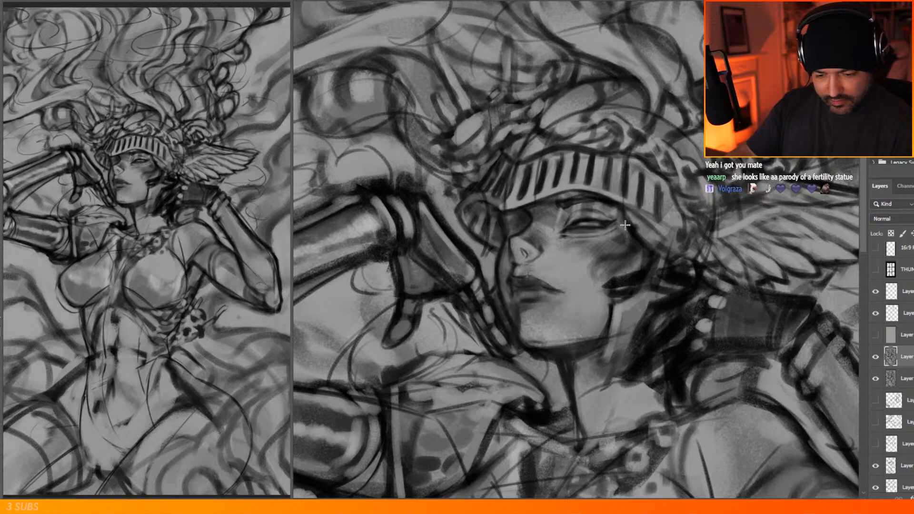
Step: Paint light flowing ribbons into the upper-left hair with the DG main - Square texture brush, following the wavy sketch lines
scroll(599, 93, down, 5)
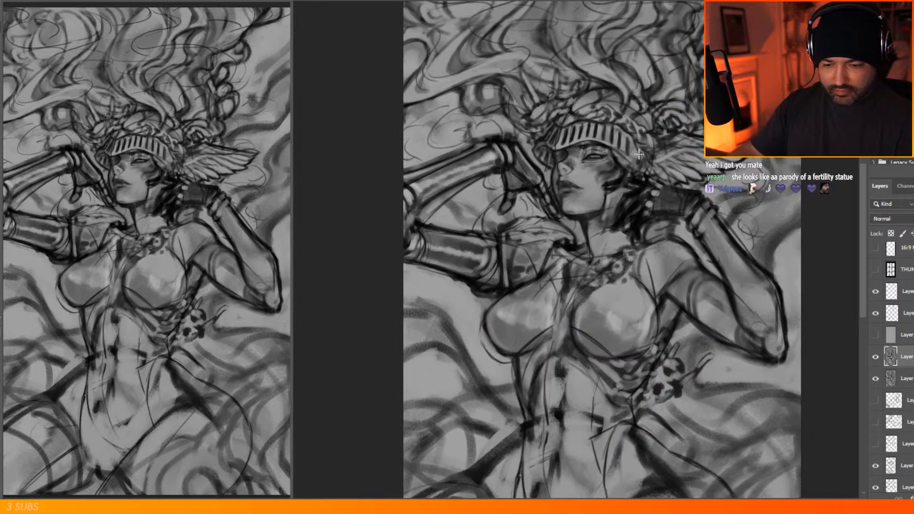
scroll(639, 154, down, 3)
scroll(566, 49, up, 6)
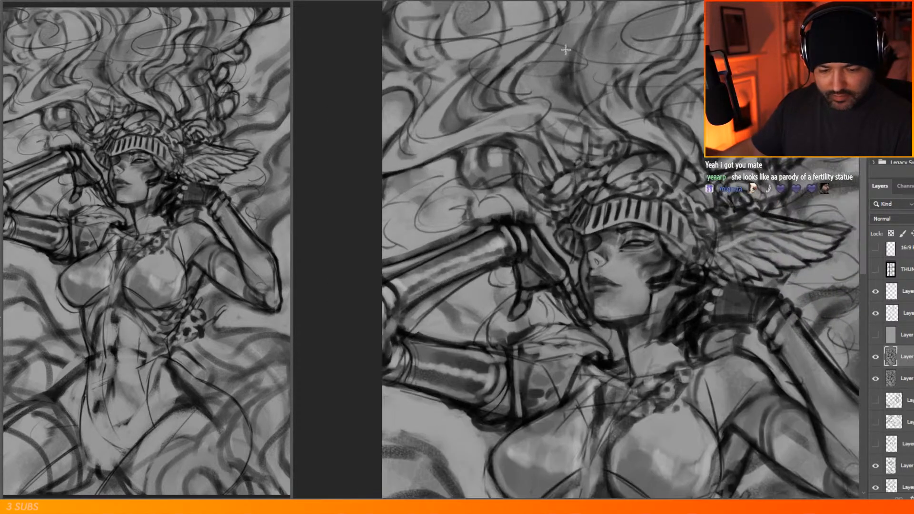
drag(864, 162, 865, 145)
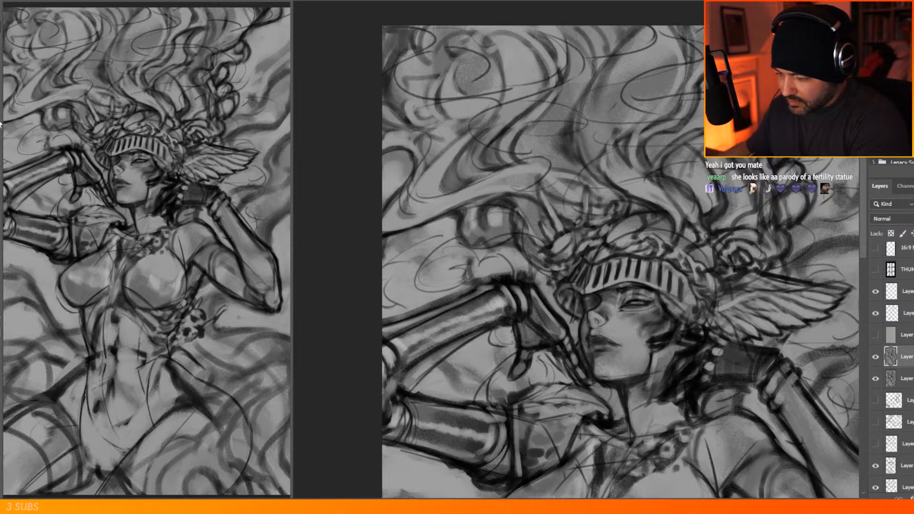
right_click(621, 181)
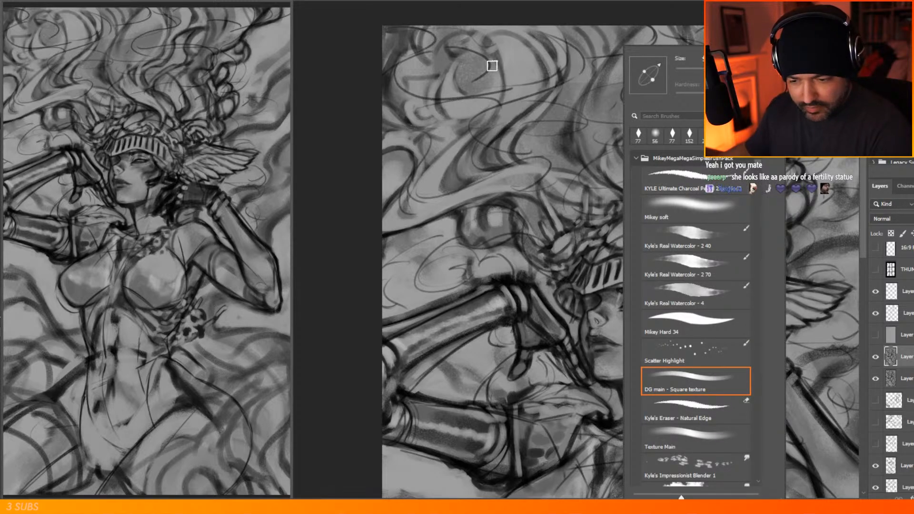
click(502, 69)
mouse_move(543, 81)
mouse_down()
mouse_move(562, 77)
mouse_move(542, 36)
mouse_move(547, 76)
mouse_move(432, 116)
mouse_up()
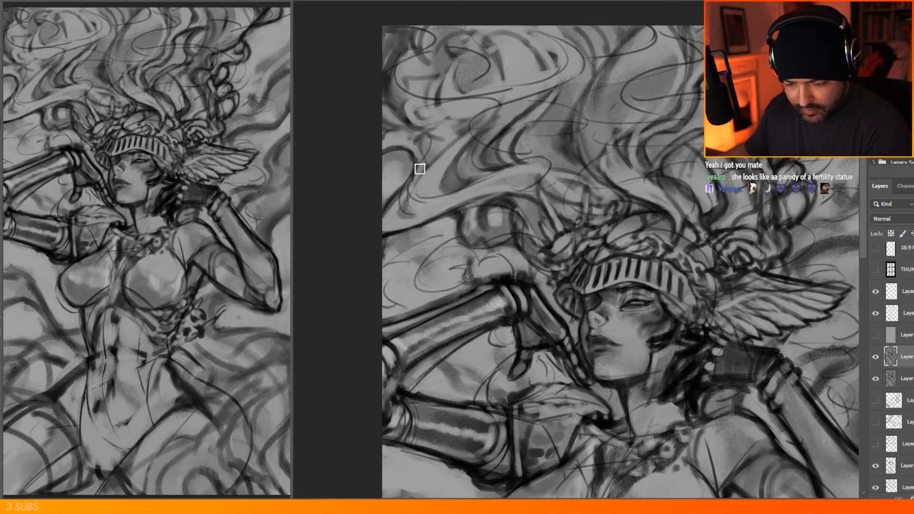
drag(419, 169, 486, 199)
mouse_move(504, 150)
mouse_down()
mouse_move(543, 110)
mouse_move(493, 124)
mouse_move(542, 110)
mouse_move(579, 111)
mouse_up()
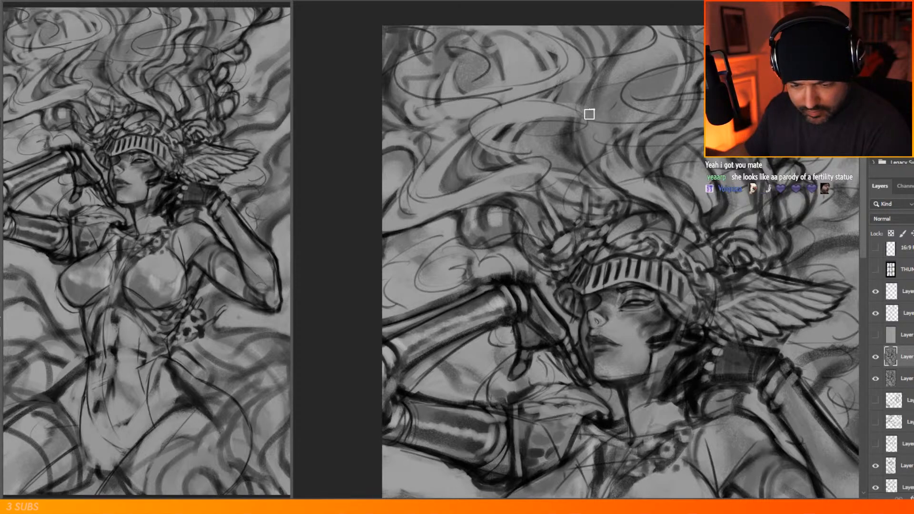
Step: Repaint the hair above and behind the helmet with light wavy bands that follow the new strand lines
mouse_move(649, 50)
mouse_down()
mouse_move(700, 48)
mouse_move(604, 96)
mouse_move(702, 112)
mouse_up()
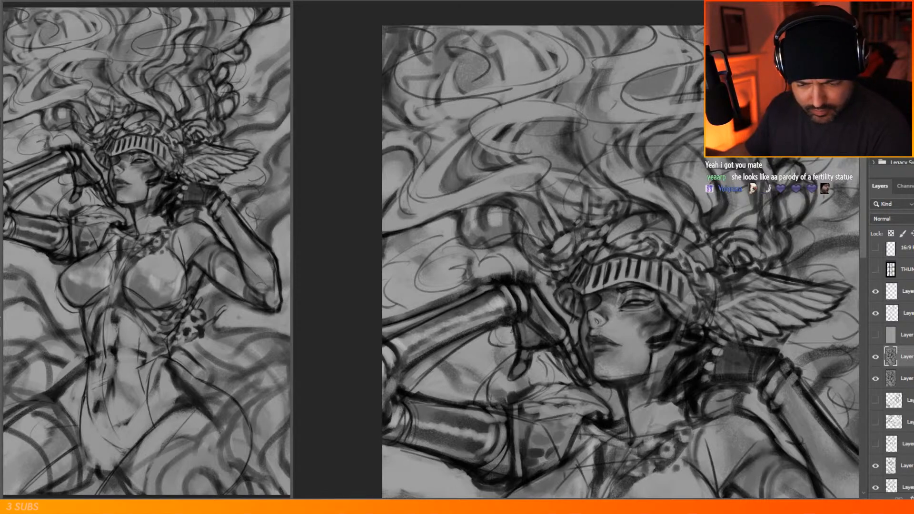
drag(649, 160, 701, 150)
mouse_move(701, 151)
mouse_down()
mouse_move(638, 174)
mouse_move(653, 151)
mouse_move(702, 157)
mouse_up()
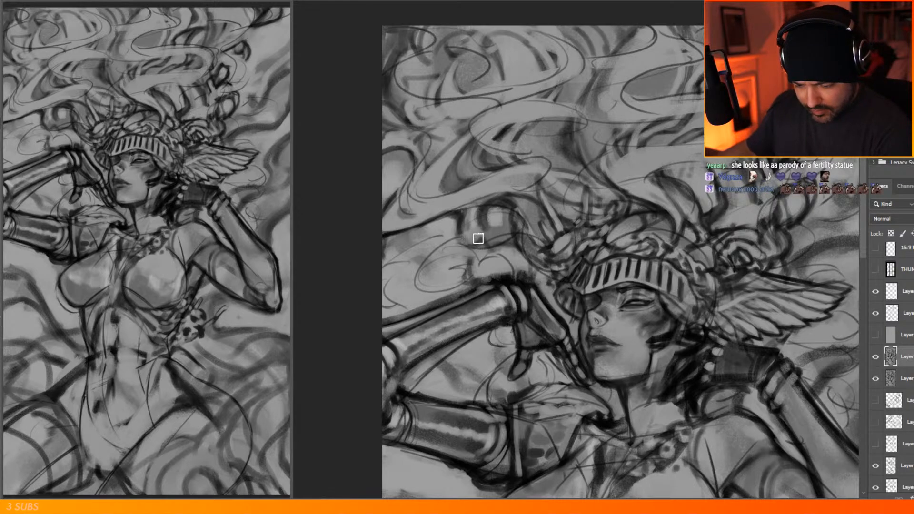
Step: Paint over the curls above the raised forearm and in the upper-left hair using greys sampled from the painting
mouse_move(513, 258)
mouse_down()
mouse_move(466, 246)
mouse_move(463, 235)
mouse_move(400, 263)
mouse_move(381, 287)
mouse_move(446, 231)
mouse_move(397, 261)
mouse_move(462, 242)
mouse_move(436, 282)
mouse_move(460, 212)
mouse_up()
alt+click(441, 225)
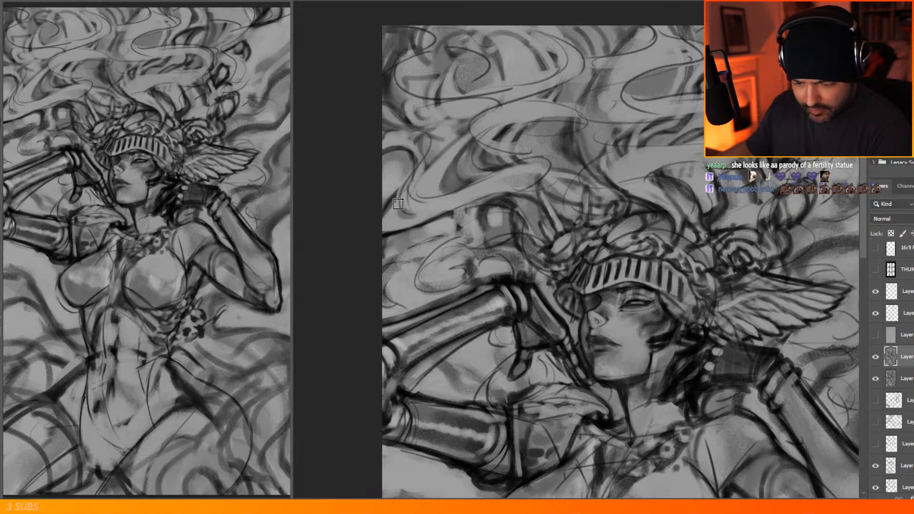
alt+click(431, 102)
mouse_move(432, 101)
mouse_down()
mouse_move(386, 77)
mouse_move(452, 38)
mouse_move(474, 38)
mouse_up()
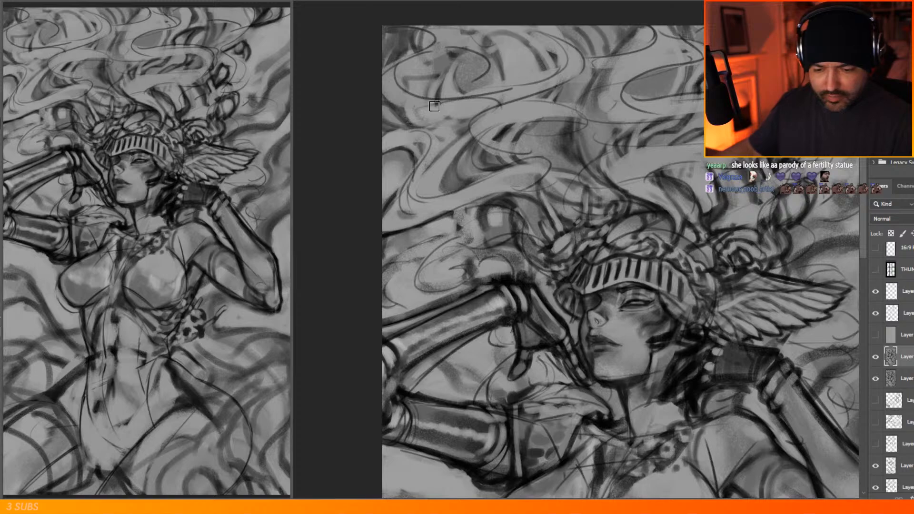
Step: Paint grey gaps and light wavy bands between the hair ribbons above the helmet, following the sketched strand lines
scroll(555, 208, down, 4)
scroll(638, 174, up, 3)
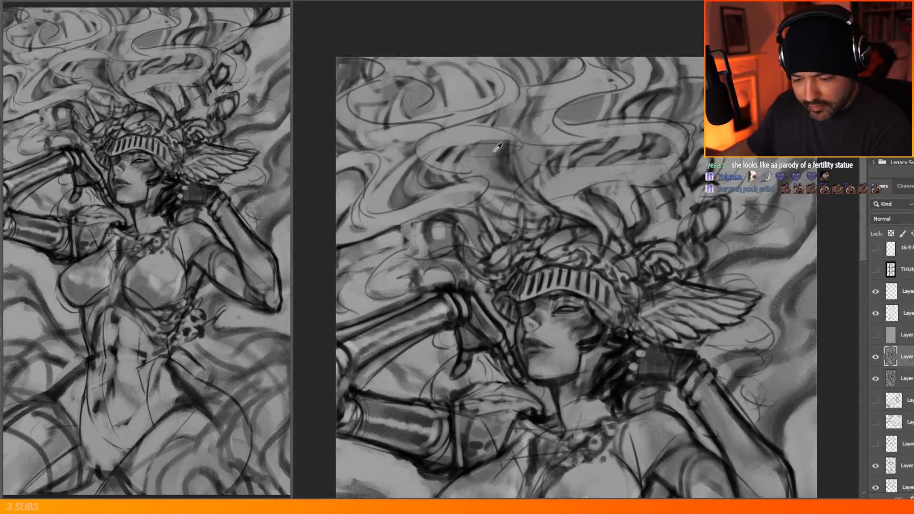
drag(504, 165, 520, 173)
drag(410, 171, 427, 189)
drag(466, 124, 525, 85)
mouse_move(475, 71)
mouse_down()
mouse_move(439, 110)
mouse_move(408, 117)
mouse_up()
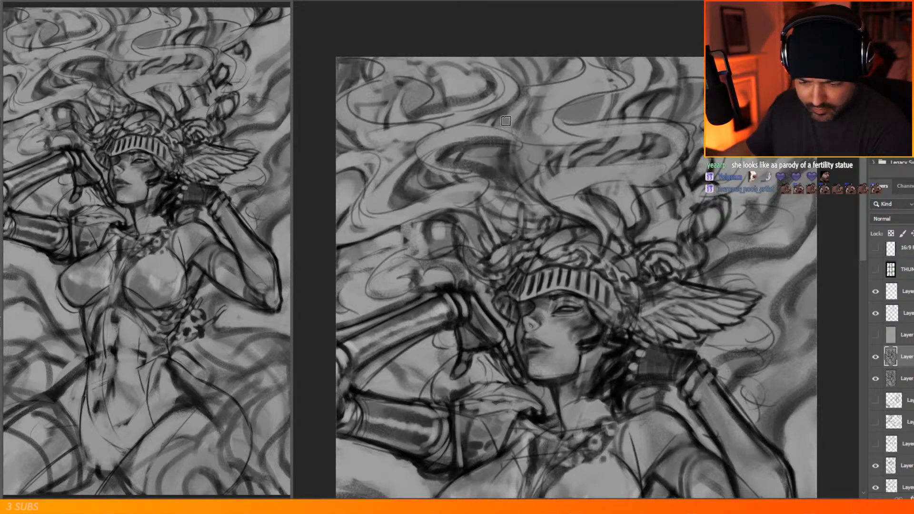
mouse_move(520, 180)
mouse_down()
mouse_move(523, 226)
mouse_move(569, 204)
mouse_move(528, 213)
mouse_move(559, 203)
mouse_move(531, 218)
mouse_move(571, 216)
mouse_move(579, 202)
mouse_move(619, 223)
mouse_up()
drag(537, 212, 503, 218)
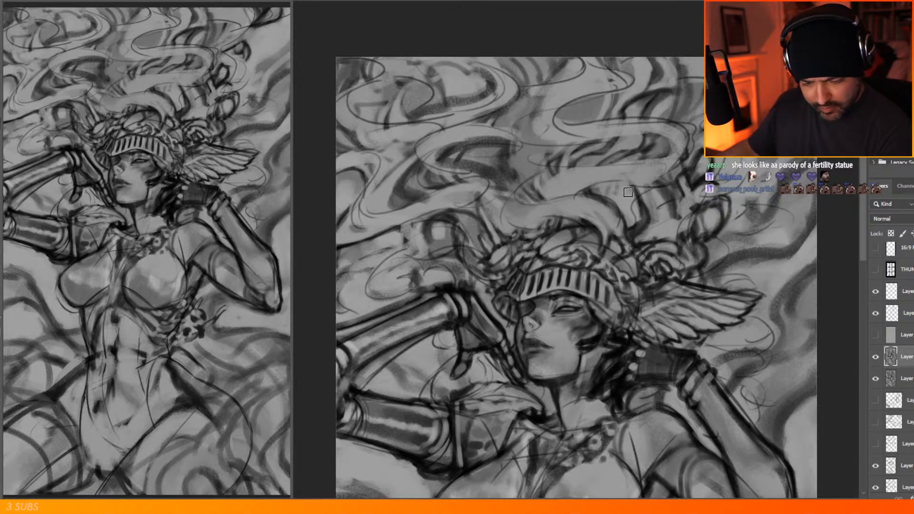
mouse_move(637, 204)
mouse_down()
mouse_move(643, 229)
mouse_move(657, 213)
mouse_up()
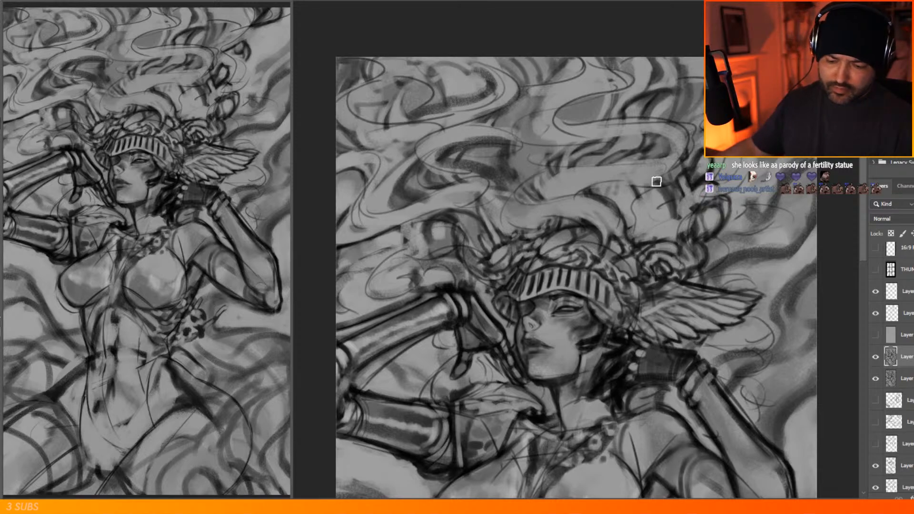
Step: Paint over the dark background swirls beside the helmet wing and raised elbow with light grey
scroll(657, 174, down, 2)
scroll(596, 179, down, 1)
scroll(604, 193, up, 3)
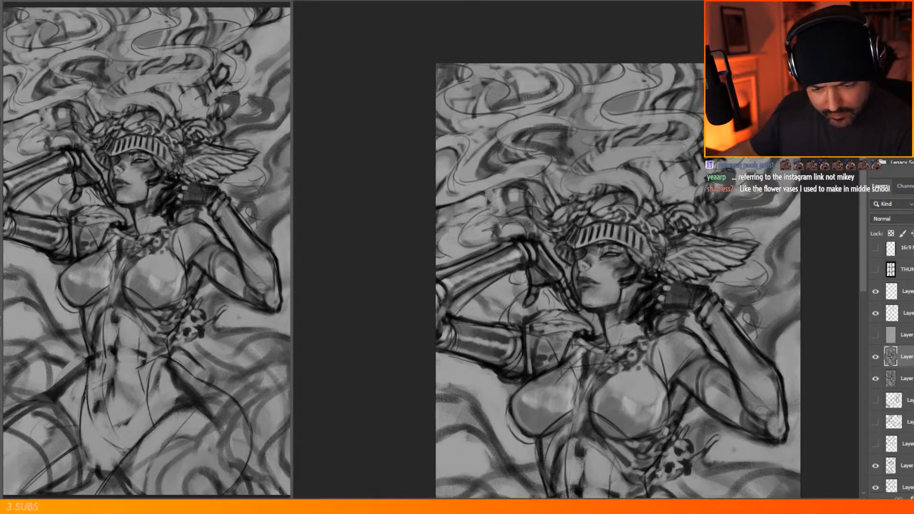
mouse_move(781, 216)
mouse_down()
mouse_move(733, 222)
mouse_move(763, 219)
mouse_move(770, 267)
mouse_move(781, 213)
mouse_move(803, 304)
mouse_move(803, 263)
mouse_move(777, 306)
mouse_move(773, 295)
mouse_move(766, 319)
mouse_move(775, 344)
mouse_move(760, 338)
mouse_move(777, 362)
mouse_move(788, 288)
mouse_move(804, 338)
mouse_up()
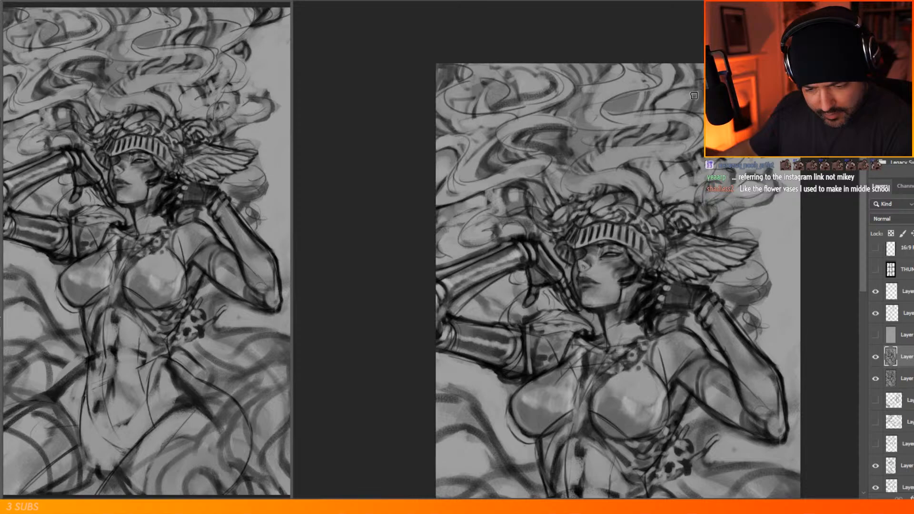
Step: Fill the gaps between the flowing hair ribbons above the helmet with darker grey and touch up the curls below the wing
drag(615, 109, 666, 84)
mouse_move(581, 116)
mouse_down()
mouse_move(600, 124)
mouse_move(552, 138)
mouse_up()
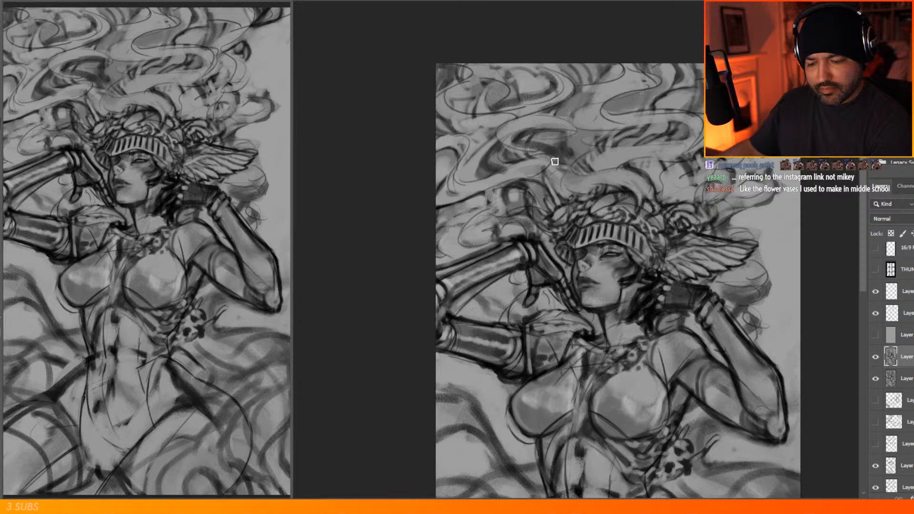
alt+click(451, 248)
drag(440, 229, 461, 208)
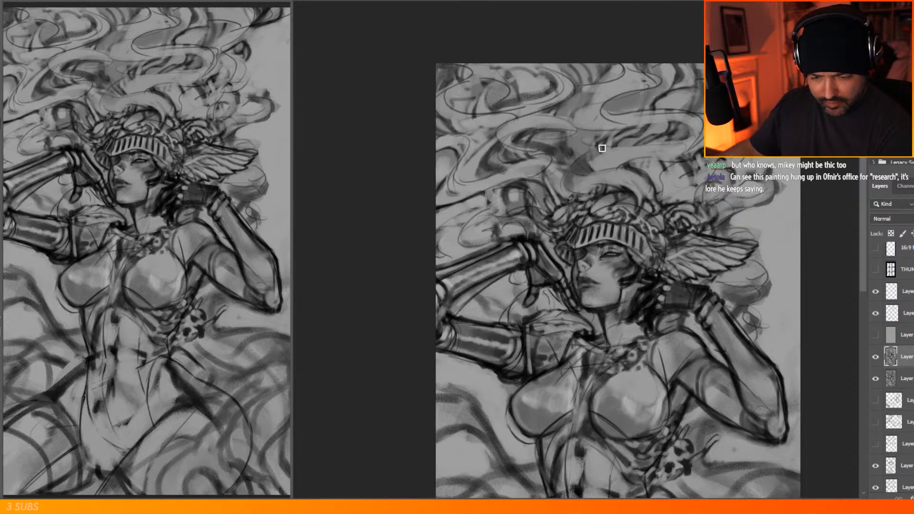
mouse_move(631, 130)
mouse_down()
mouse_move(584, 127)
mouse_move(683, 132)
mouse_move(587, 138)
mouse_move(571, 149)
mouse_move(547, 137)
mouse_move(596, 99)
mouse_move(601, 71)
mouse_move(541, 68)
mouse_move(444, 105)
mouse_move(495, 90)
mouse_up()
drag(636, 106, 695, 79)
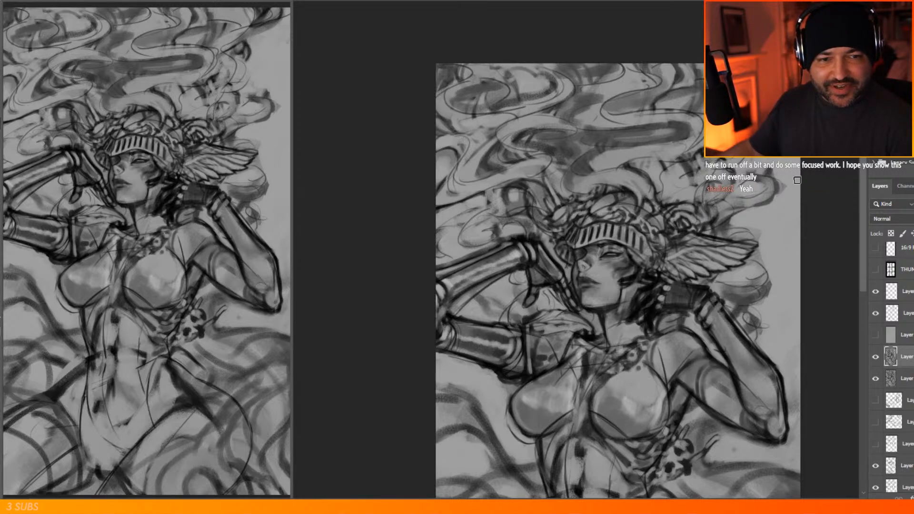
drag(738, 293, 756, 297)
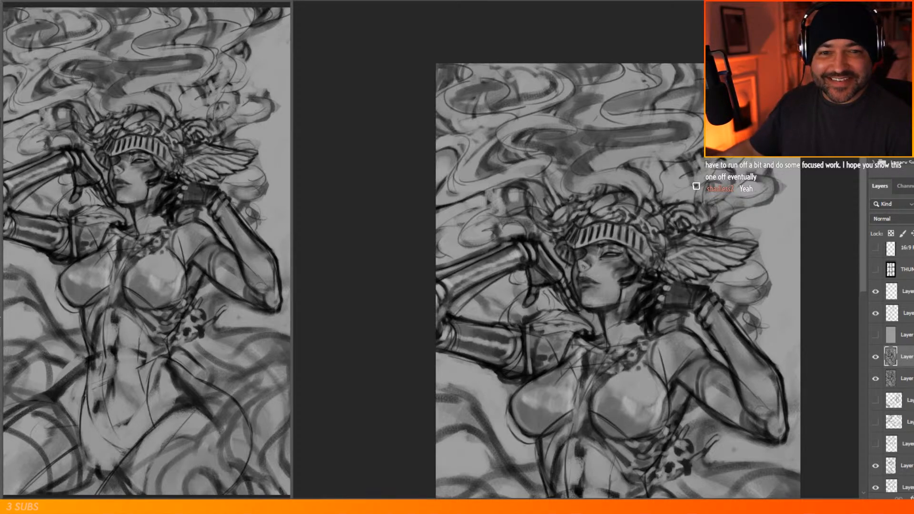
Step: Examine the whole figure's composition and the torso and arms up close
scroll(711, 183, down, 8)
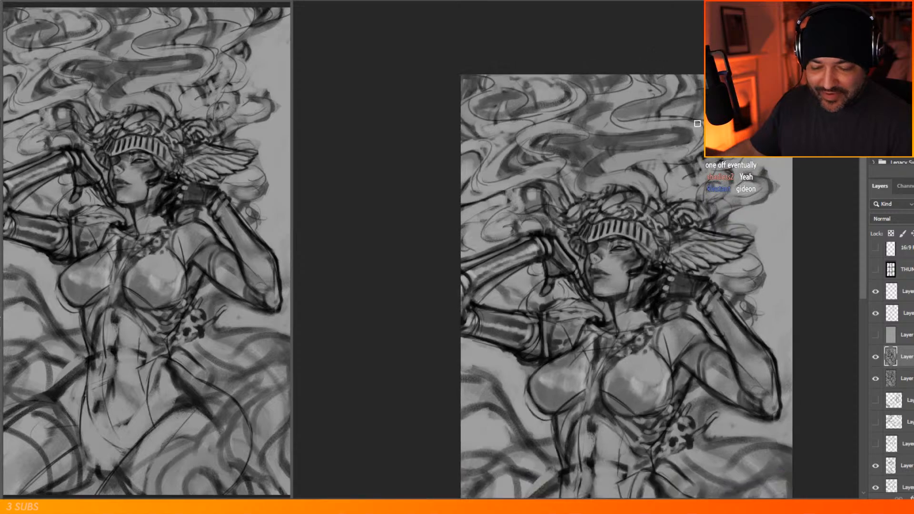
scroll(606, 351, up, 5)
scroll(606, 351, up, 1)
scroll(602, 343, down, 4)
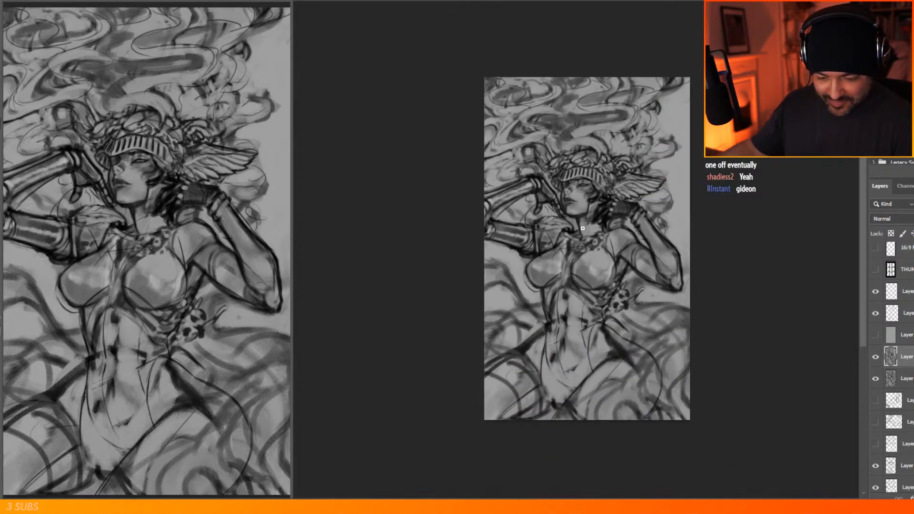
scroll(591, 336, up, 6)
scroll(561, 368, down, 3)
scroll(524, 178, up, 4)
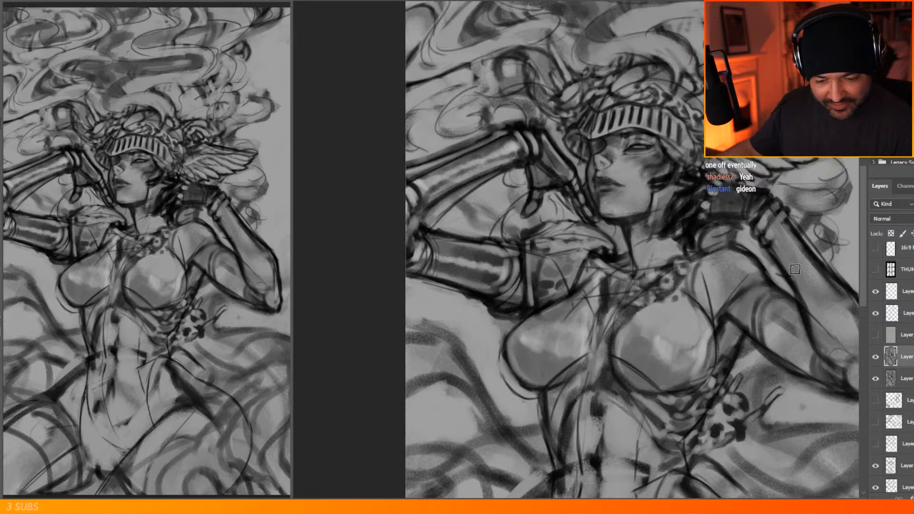
scroll(795, 269, down, 3)
scroll(688, 252, up, 3)
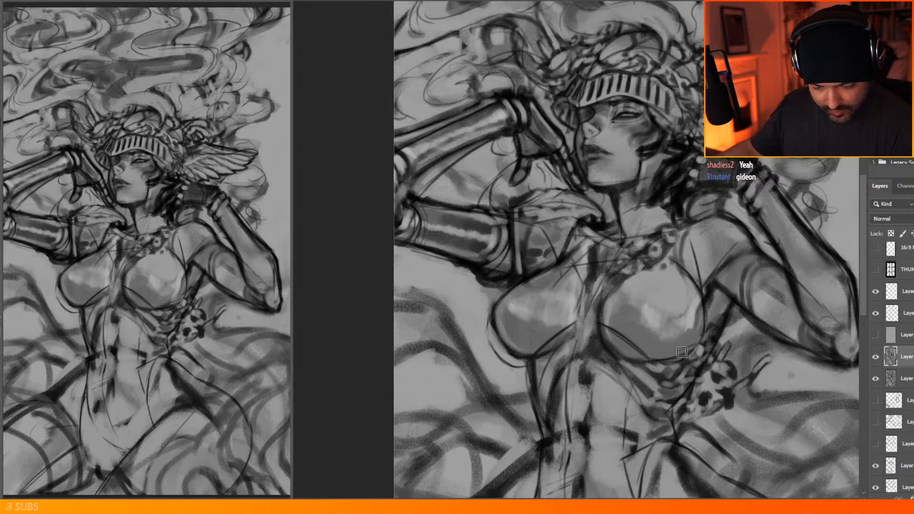
Step: Repaint the lower contours of both breasts, the ribcage beneath them and the centre of the chest using sampled greys
alt+click(591, 333)
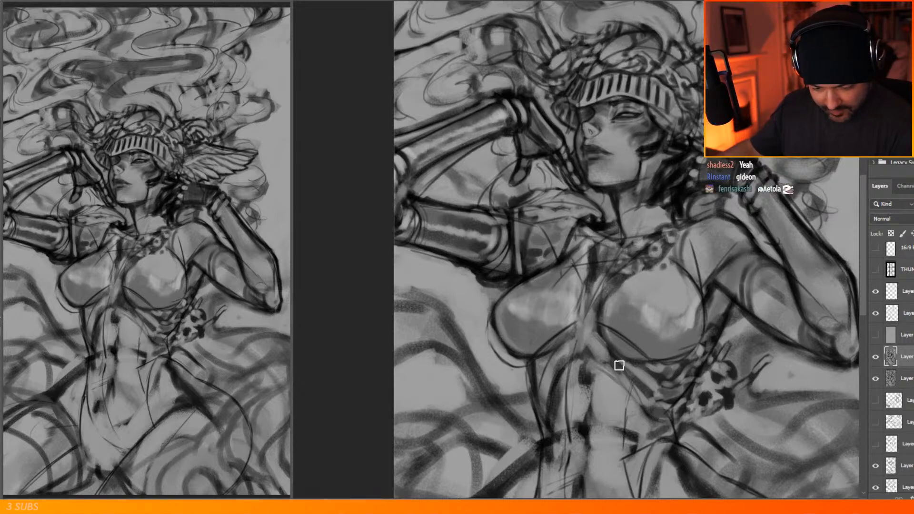
drag(646, 371, 655, 390)
mouse_move(572, 342)
mouse_down()
mouse_move(544, 373)
mouse_move(543, 393)
mouse_up()
mouse_move(507, 342)
mouse_down()
mouse_move(494, 320)
mouse_move(518, 359)
mouse_up()
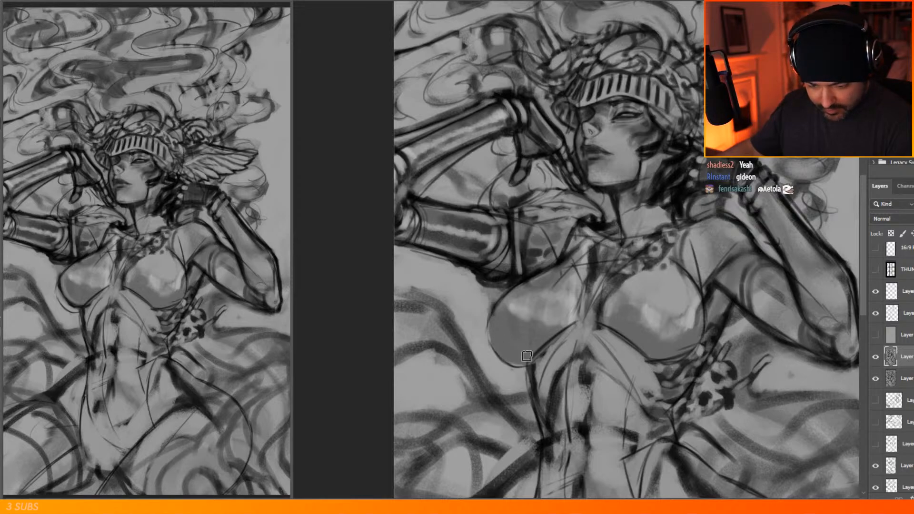
mouse_move(507, 320)
mouse_down()
mouse_move(528, 328)
mouse_move(494, 327)
mouse_move(519, 357)
mouse_up()
mouse_move(667, 331)
mouse_down()
mouse_move(639, 339)
mouse_move(662, 358)
mouse_up()
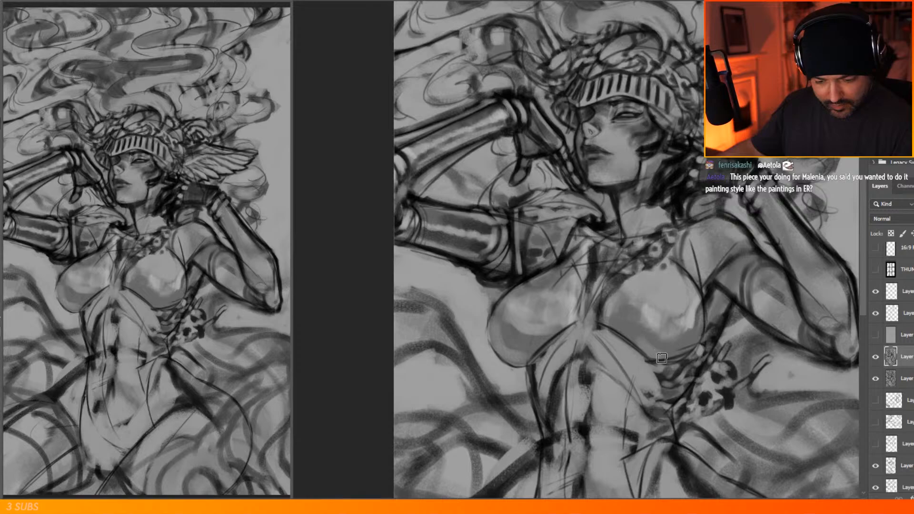
mouse_move(594, 273)
mouse_down()
mouse_move(598, 300)
mouse_move(605, 272)
mouse_move(649, 219)
mouse_up()
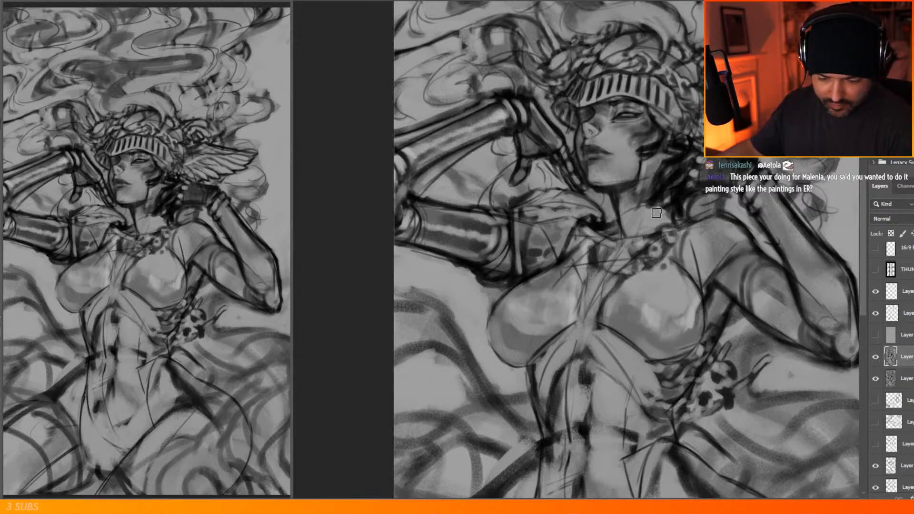
Step: Shade the draped cloth under the breast with a sampled grey and soften the dark marks on the upper abdomen
alt+click(671, 391)
mouse_move(672, 391)
mouse_down()
mouse_move(621, 357)
mouse_move(669, 399)
mouse_move(658, 414)
mouse_move(623, 381)
mouse_up()
mouse_move(566, 411)
mouse_down()
mouse_move(560, 381)
mouse_move(555, 429)
mouse_move(590, 400)
mouse_move(614, 402)
mouse_move(606, 419)
mouse_move(619, 414)
mouse_up()
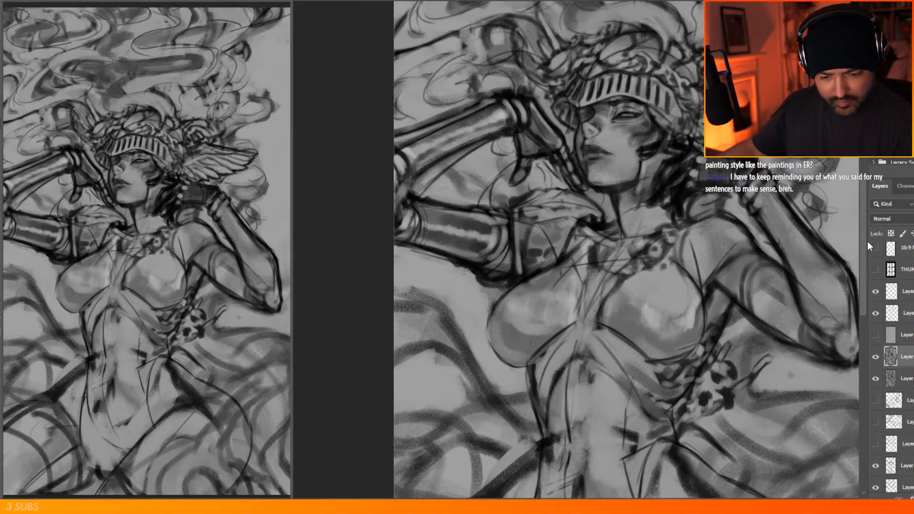
Step: Repaint the abdomen and waist with sampled greys, smoothing the midriff and the area just below the sternum
drag(865, 240, 865, 277)
mouse_move(619, 268)
mouse_down()
mouse_move(628, 361)
mouse_move(617, 404)
mouse_move(600, 422)
mouse_move(609, 430)
mouse_move(623, 403)
mouse_move(643, 420)
mouse_up()
drag(608, 257, 609, 390)
alt+click(577, 352)
mouse_move(566, 331)
mouse_down()
mouse_move(578, 294)
mouse_move(573, 372)
mouse_up()
alt+click(589, 316)
mouse_move(562, 338)
mouse_down()
mouse_move(562, 282)
mouse_move(582, 265)
mouse_move(580, 300)
mouse_move(580, 276)
mouse_up()
alt+click(582, 264)
alt+click(587, 343)
mouse_move(577, 352)
mouse_down()
mouse_move(584, 335)
mouse_move(582, 362)
mouse_move(553, 339)
mouse_move(551, 315)
mouse_up()
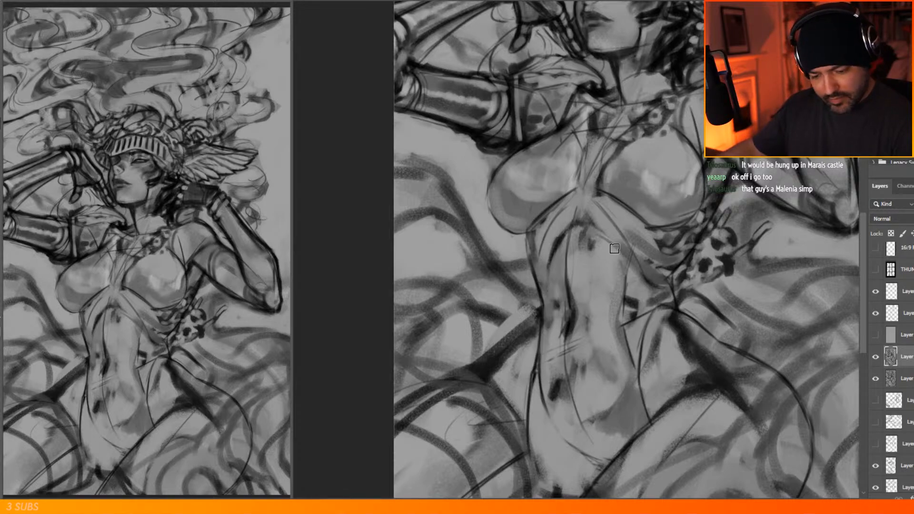
Step: Clean up the waist edge beside the skull ornament and paint the hip and upper thigh to match the new outline
mouse_move(631, 303)
mouse_down()
mouse_move(645, 309)
mouse_move(650, 294)
mouse_move(627, 304)
mouse_move(640, 304)
mouse_up()
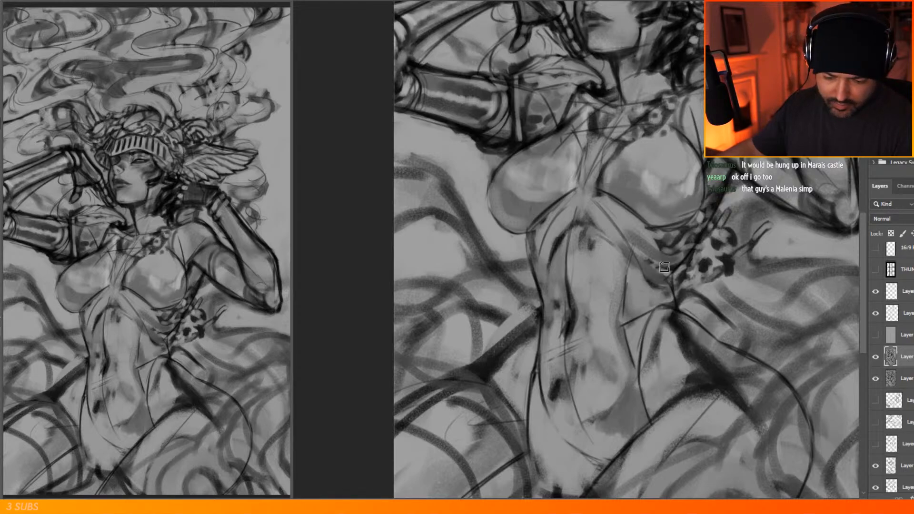
mouse_move(651, 357)
mouse_down()
mouse_move(669, 320)
mouse_move(663, 349)
mouse_move(662, 315)
mouse_move(697, 329)
mouse_move(677, 335)
mouse_move(675, 371)
mouse_move(658, 377)
mouse_move(648, 367)
mouse_move(657, 402)
mouse_move(681, 359)
mouse_move(675, 333)
mouse_move(699, 349)
mouse_move(705, 378)
mouse_move(691, 364)
mouse_move(685, 385)
mouse_move(684, 364)
mouse_move(667, 404)
mouse_up()
alt+click(677, 364)
mouse_move(674, 368)
mouse_down()
mouse_move(682, 369)
mouse_move(682, 357)
mouse_move(686, 379)
mouse_move(679, 363)
mouse_up()
alt+click(670, 369)
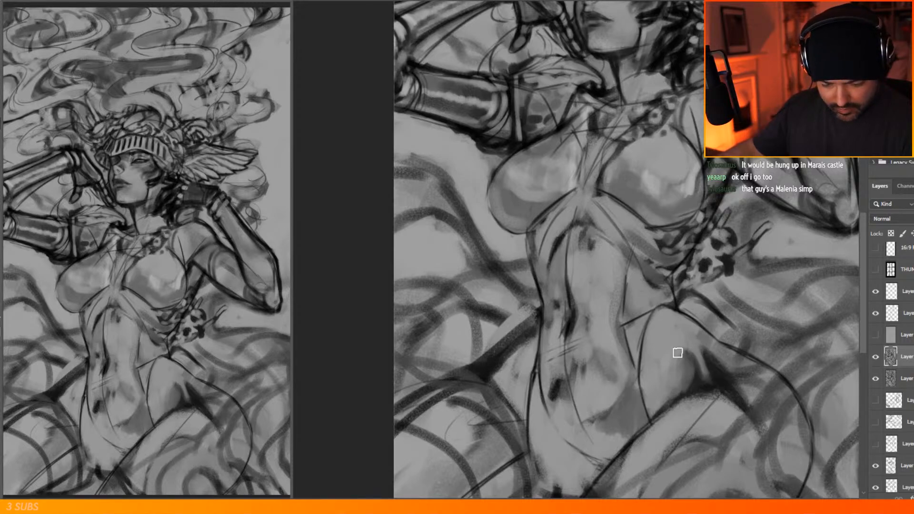
mouse_move(690, 331)
mouse_down()
mouse_move(723, 353)
mouse_move(710, 365)
mouse_move(731, 367)
mouse_move(726, 354)
mouse_move(756, 379)
mouse_up()
Step: Block in the large near thigh with flat mid grey, covering the swirls inside its outline
drag(596, 141, 543, 143)
alt+click(636, 231)
drag(656, 248, 685, 275)
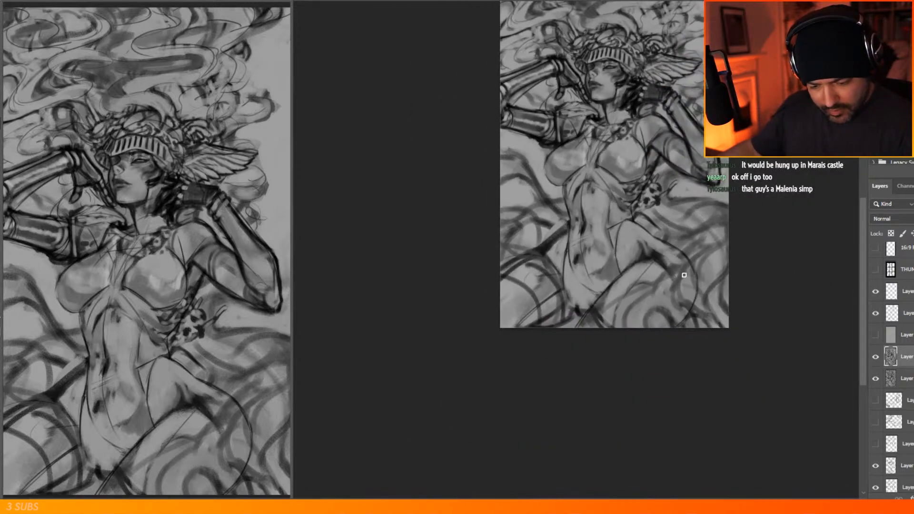
right_click(657, 271)
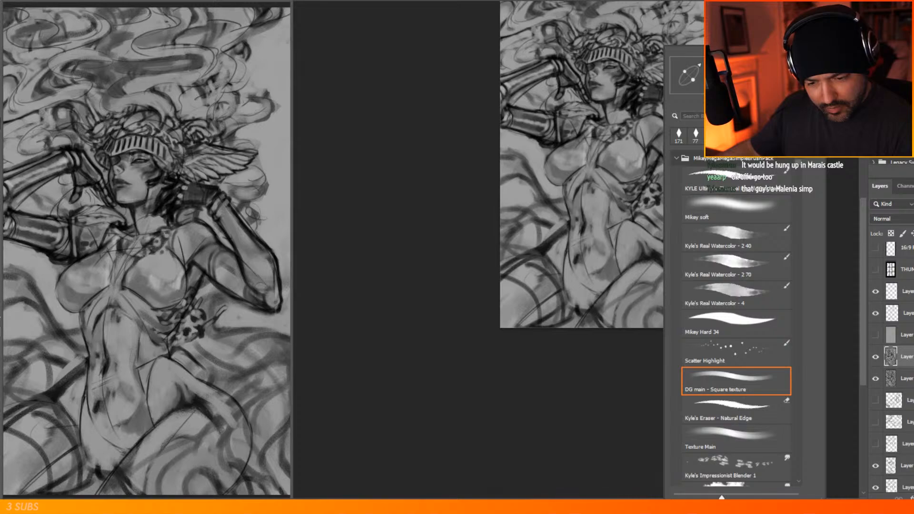
click(645, 287)
mouse_move(626, 322)
mouse_down()
mouse_move(644, 296)
mouse_move(667, 297)
mouse_move(665, 272)
mouse_move(678, 278)
mouse_move(682, 264)
mouse_move(685, 280)
mouse_move(634, 322)
mouse_move(638, 312)
mouse_move(603, 314)
mouse_move(613, 294)
mouse_move(588, 329)
mouse_move(606, 307)
mouse_move(658, 323)
mouse_move(678, 312)
mouse_move(676, 320)
mouse_move(690, 290)
mouse_move(666, 328)
mouse_move(690, 284)
mouse_move(658, 302)
mouse_up()
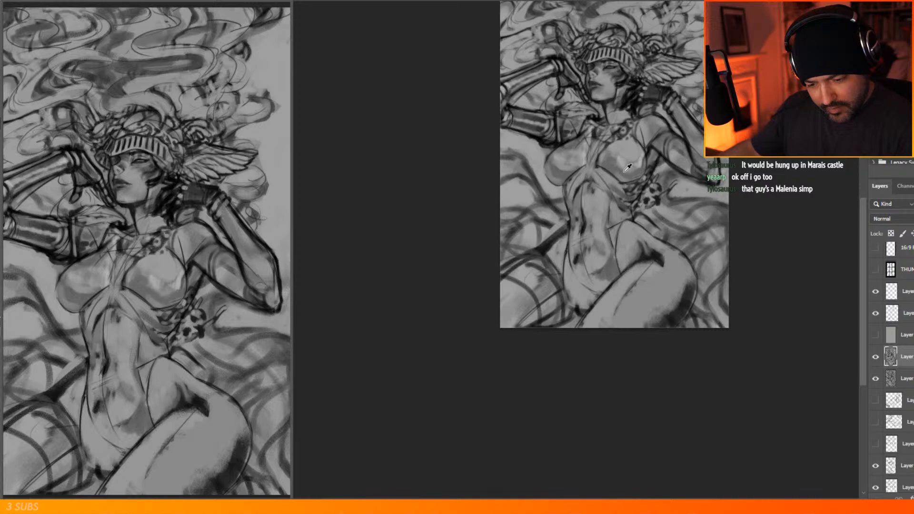
Step: Refine the near thigh's outer curve and paint its lower edge down to the bottom of the canvas
right_click(696, 283)
key(Escape)
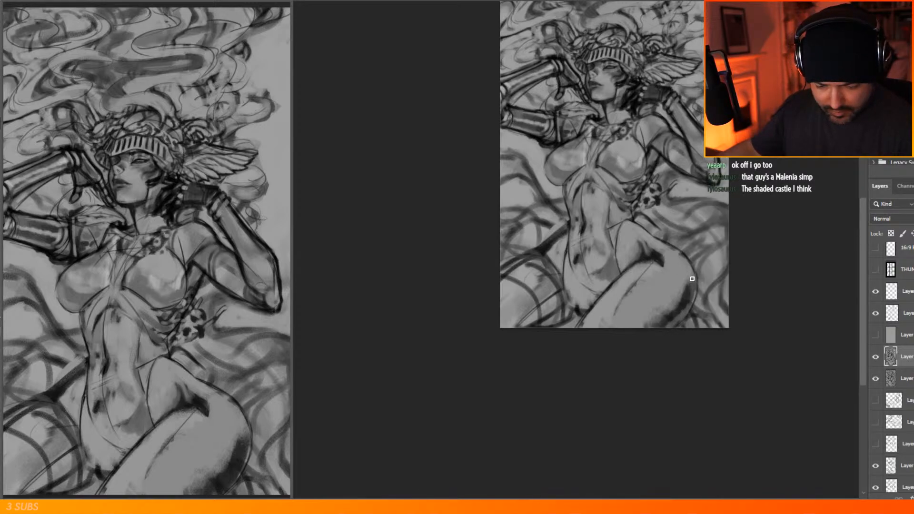
mouse_move(687, 282)
mouse_down()
mouse_move(683, 305)
mouse_move(691, 286)
mouse_move(681, 252)
mouse_move(685, 303)
mouse_move(626, 338)
mouse_move(600, 266)
mouse_move(633, 273)
mouse_move(640, 264)
mouse_move(610, 290)
mouse_move(601, 307)
mouse_up()
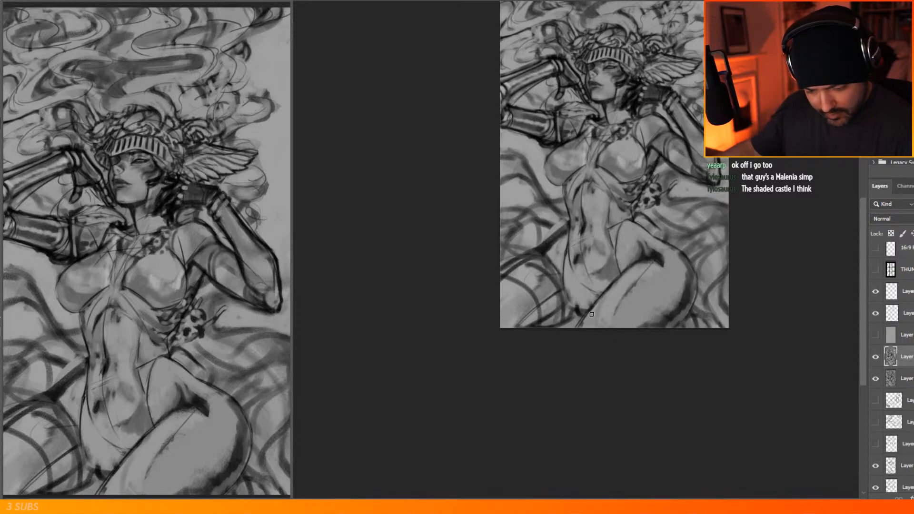
drag(585, 330, 634, 269)
Step: Paint the far thigh and lower hip with the 158 px brush preset in sampled greys, covering the rough swirls
right_click(629, 238)
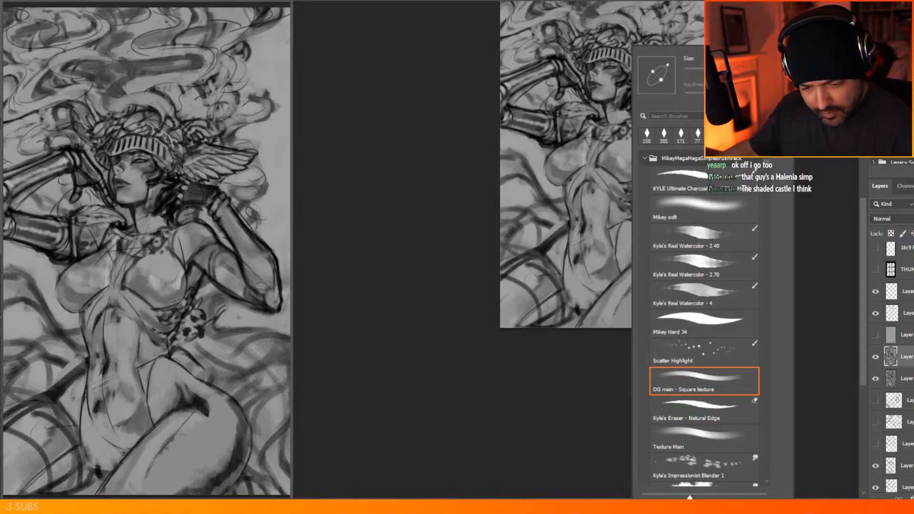
double_click(649, 141)
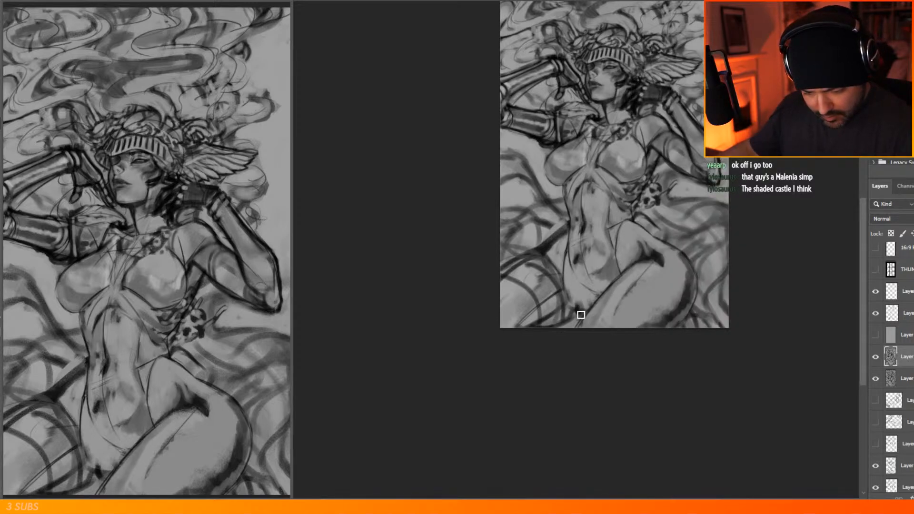
mouse_move(597, 294)
mouse_down()
mouse_move(579, 317)
mouse_move(554, 314)
mouse_move(560, 303)
mouse_move(567, 338)
mouse_move(562, 330)
mouse_move(580, 315)
mouse_move(570, 330)
mouse_move(561, 305)
mouse_move(588, 297)
mouse_move(566, 273)
mouse_move(585, 288)
mouse_move(570, 238)
mouse_move(580, 263)
mouse_up()
alt+click(689, 296)
alt+click(596, 257)
click(594, 259)
key(ctrl+z)
key(ctrl+z)
mouse_move(577, 261)
mouse_down()
mouse_move(594, 232)
mouse_move(567, 283)
mouse_up()
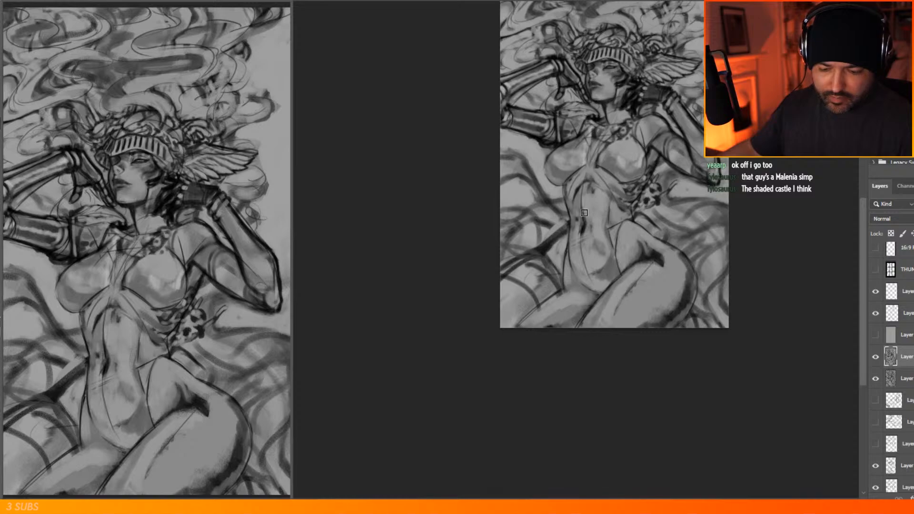
Step: Paint out the background swirls around the torso, arms and thighs with an enlarged DG main - Square texture brush in light grey
scroll(583, 223, down, 3)
scroll(586, 194, up, 5)
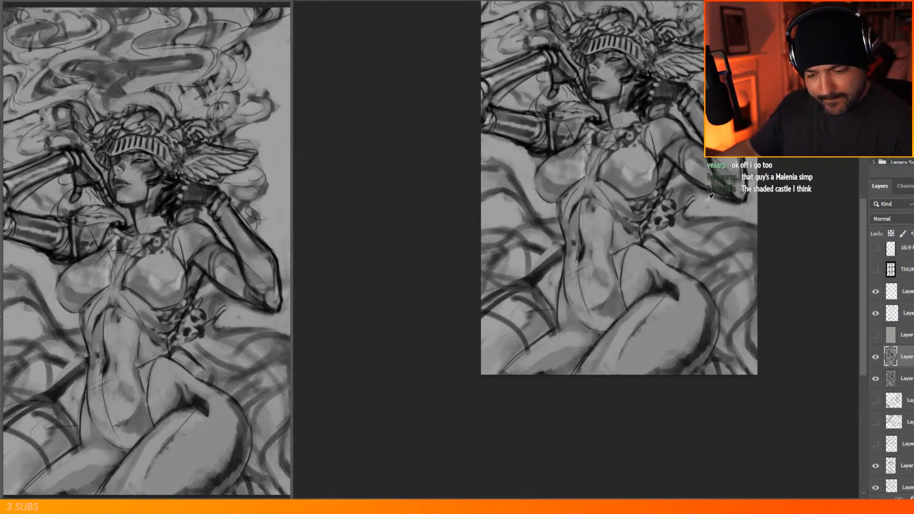
right_click(687, 209)
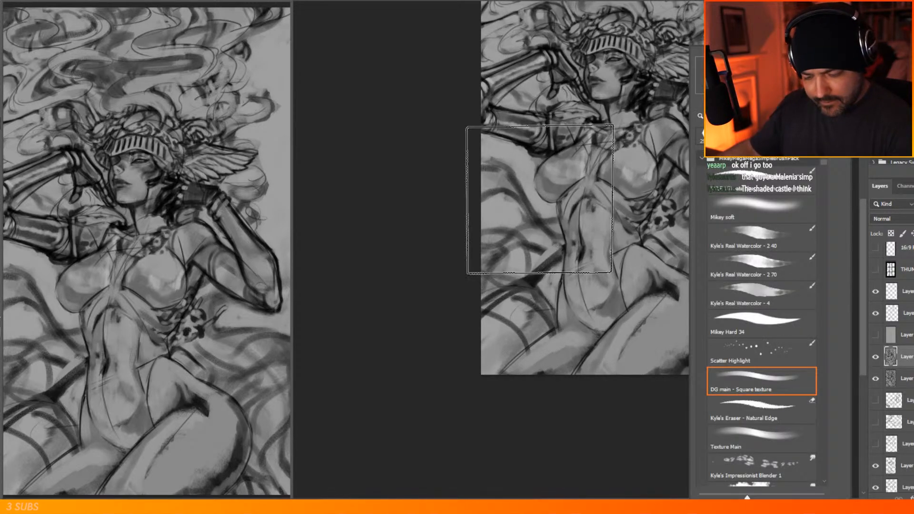
right_click(567, 209)
alt+click(540, 201)
mouse_move(534, 257)
mouse_down()
mouse_move(549, 228)
mouse_move(548, 288)
mouse_move(553, 268)
mouse_move(537, 325)
mouse_move(513, 330)
mouse_move(538, 326)
mouse_move(480, 368)
mouse_move(489, 312)
mouse_move(516, 309)
mouse_move(491, 318)
mouse_move(532, 259)
mouse_move(521, 227)
mouse_move(491, 242)
mouse_move(494, 332)
mouse_move(529, 244)
mouse_move(510, 179)
mouse_move(484, 173)
mouse_up()
mouse_move(734, 238)
mouse_down()
mouse_move(695, 227)
mouse_move(679, 181)
mouse_up()
mouse_move(715, 220)
mouse_down()
mouse_move(658, 244)
mouse_move(697, 269)
mouse_move(698, 235)
mouse_move(728, 303)
mouse_move(734, 385)
mouse_move(754, 276)
mouse_move(723, 262)
mouse_move(755, 271)
mouse_up()
drag(862, 227, 857, 193)
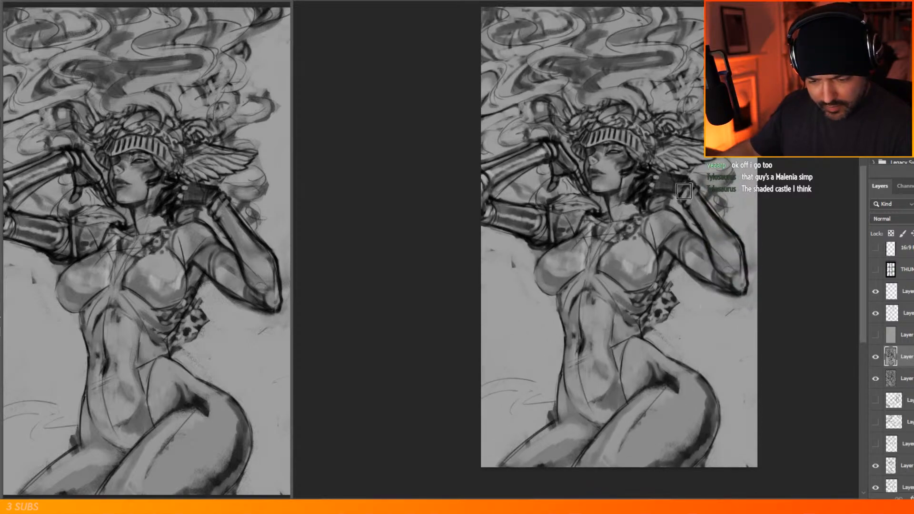
Step: Set the brush to 62 px and clean up the armoured forearm raised beside the face and its outer edge with sampled grey
right_click(534, 179)
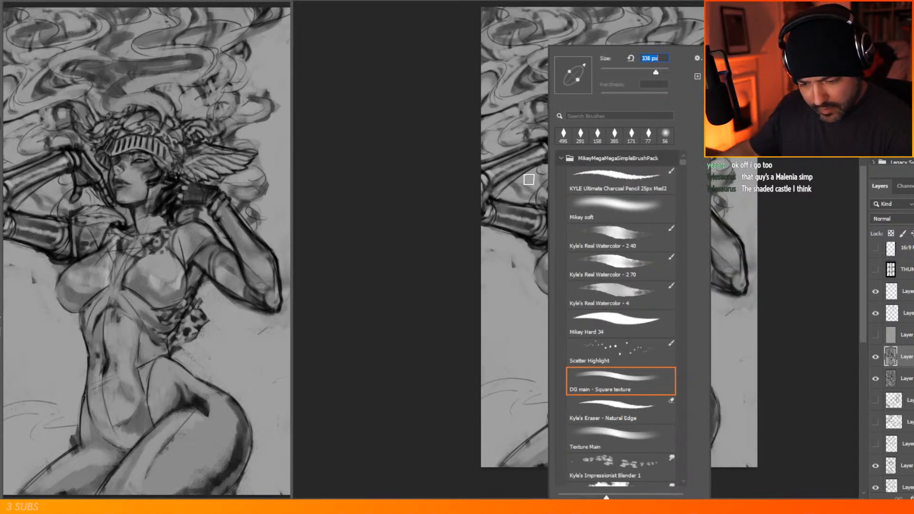
drag(528, 180, 524, 185)
right_click(548, 145)
click(624, 71)
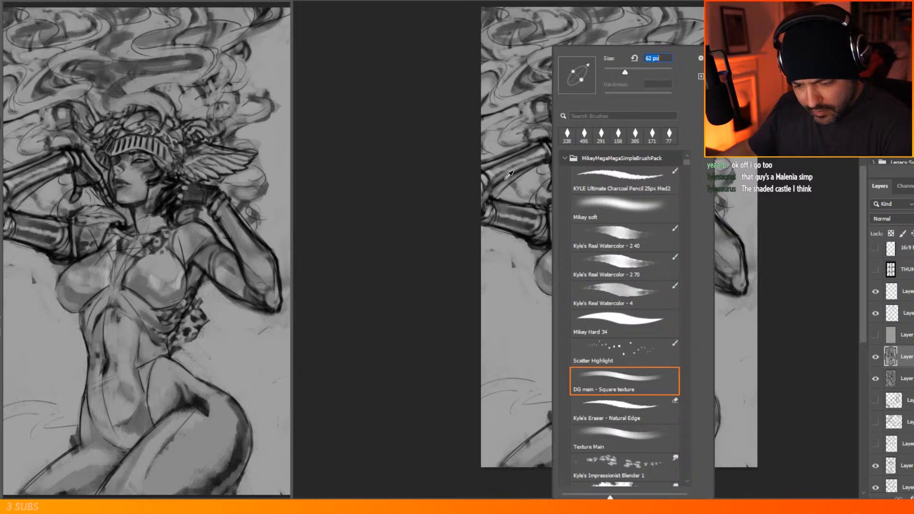
alt+click(502, 179)
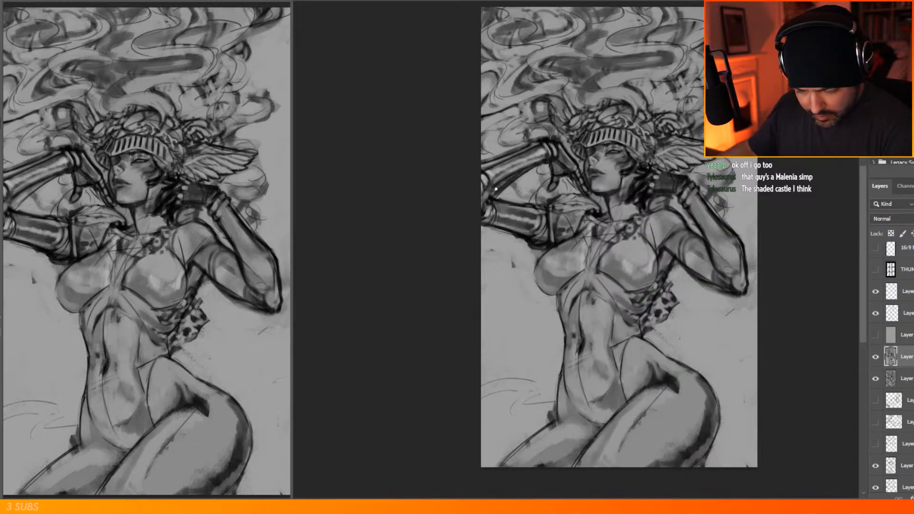
drag(505, 160, 482, 170)
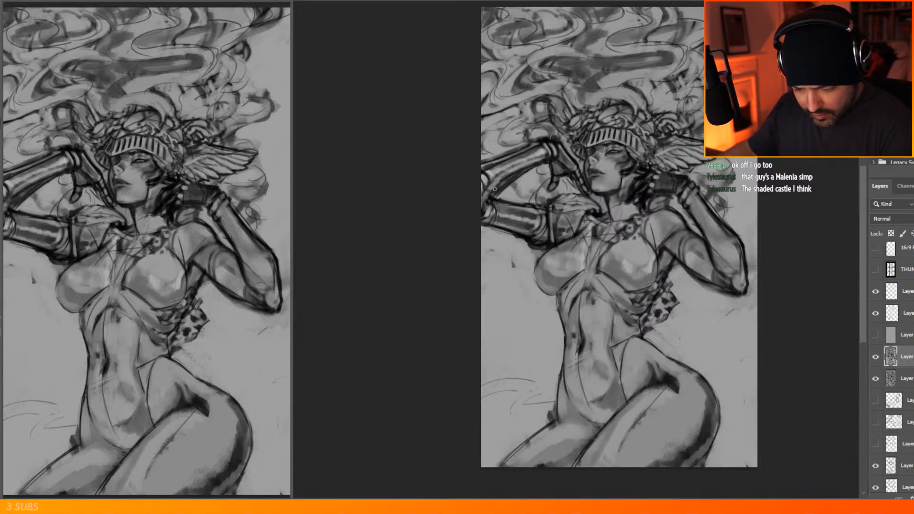
drag(494, 192, 502, 186)
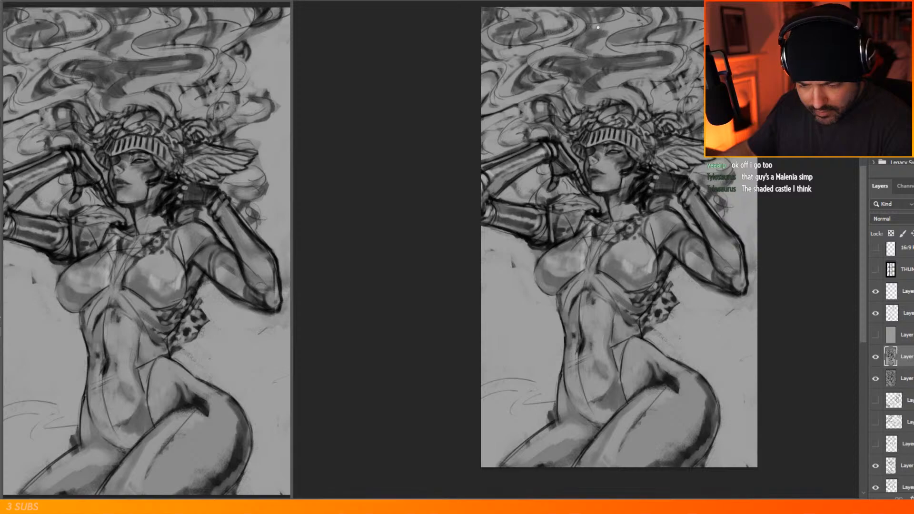
drag(544, 141, 537, 143)
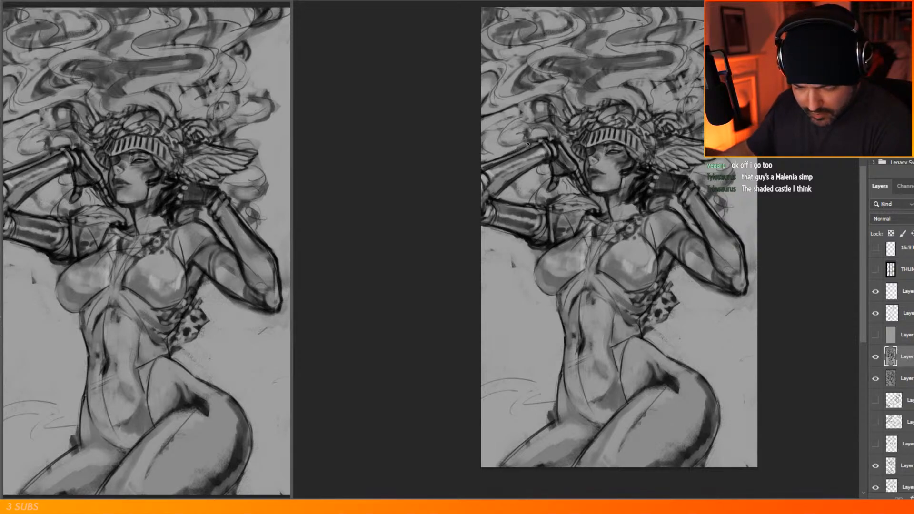
drag(484, 169, 531, 144)
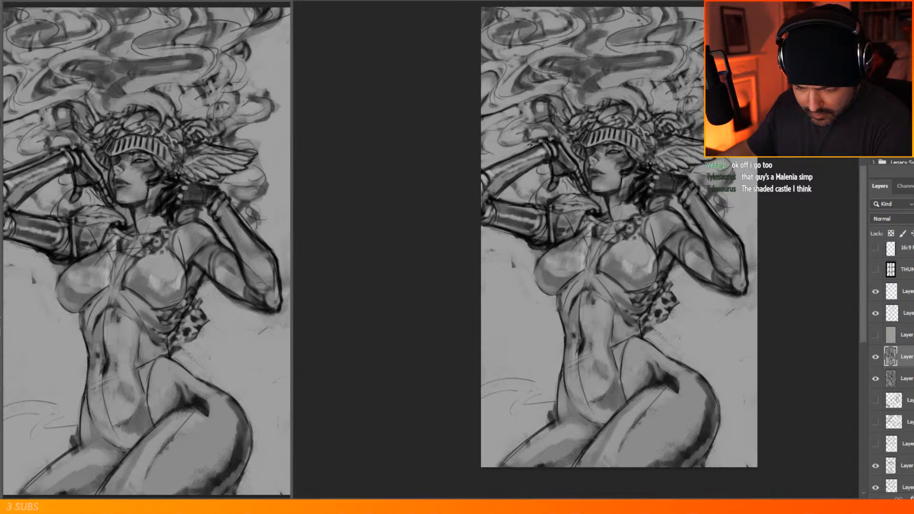
mouse_move(478, 163)
mouse_down()
mouse_move(507, 160)
mouse_move(492, 175)
mouse_up()
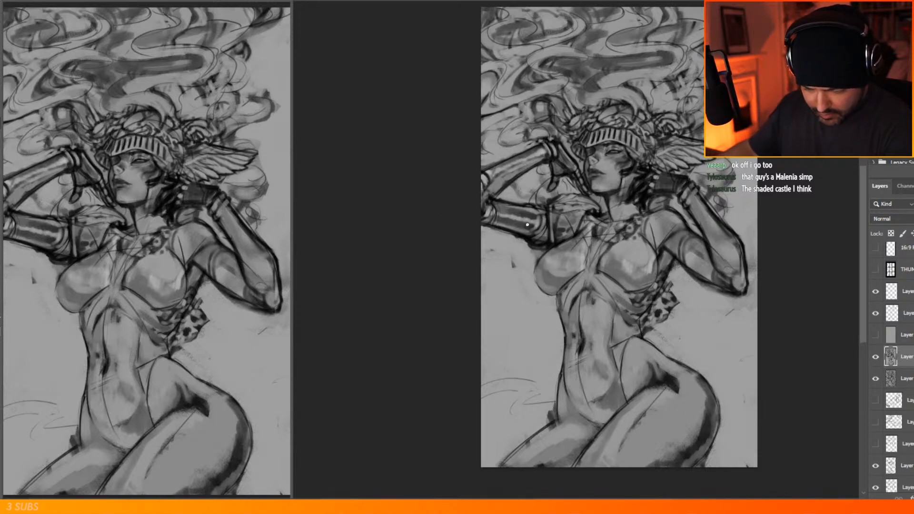
Step: Tidy the other arm's elbow and outer forearm contour with a grey sampled from the armour
alt+click(524, 203)
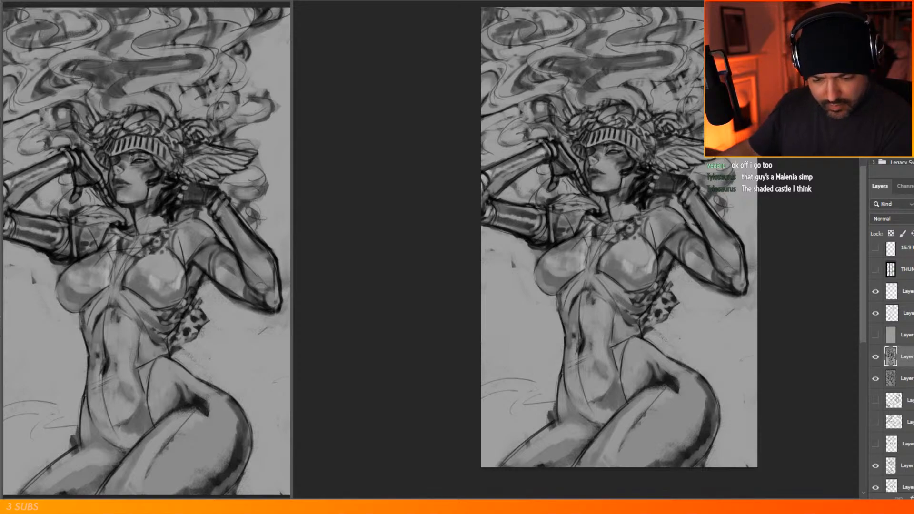
drag(736, 271, 734, 278)
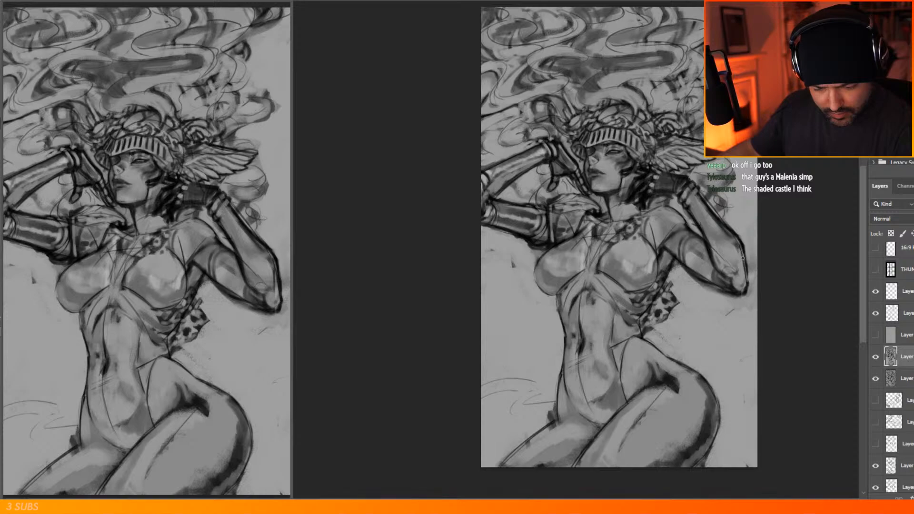
drag(742, 241, 749, 275)
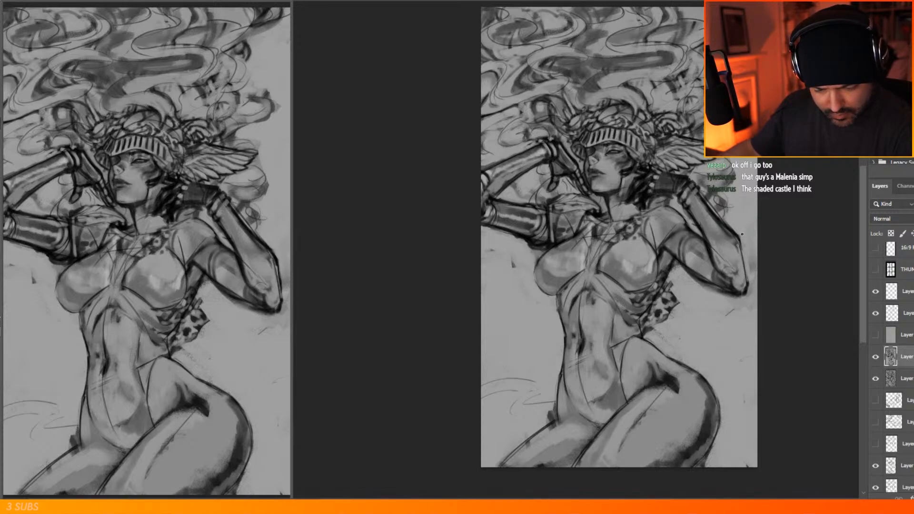
drag(706, 197, 735, 238)
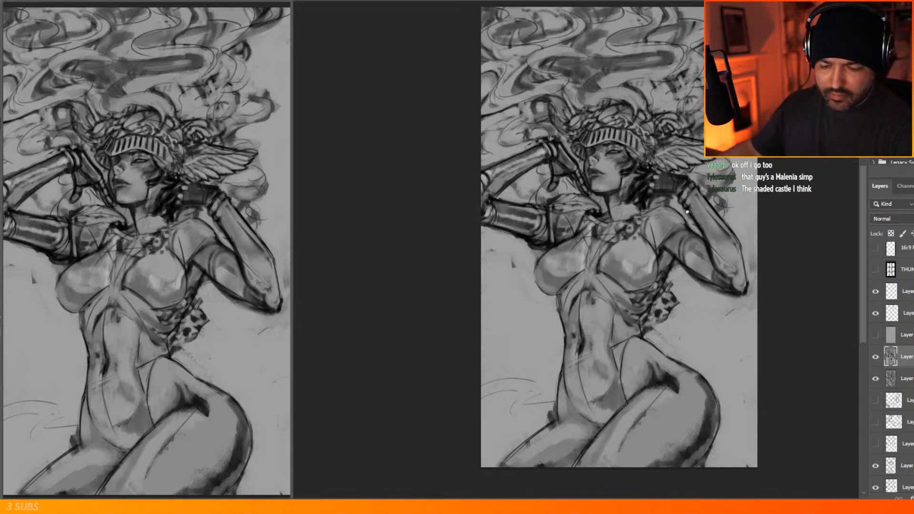
Step: Enlarge the brush and paint out the spotted cloth shape beside the waist with light background grey
scroll(614, 286, down, 4)
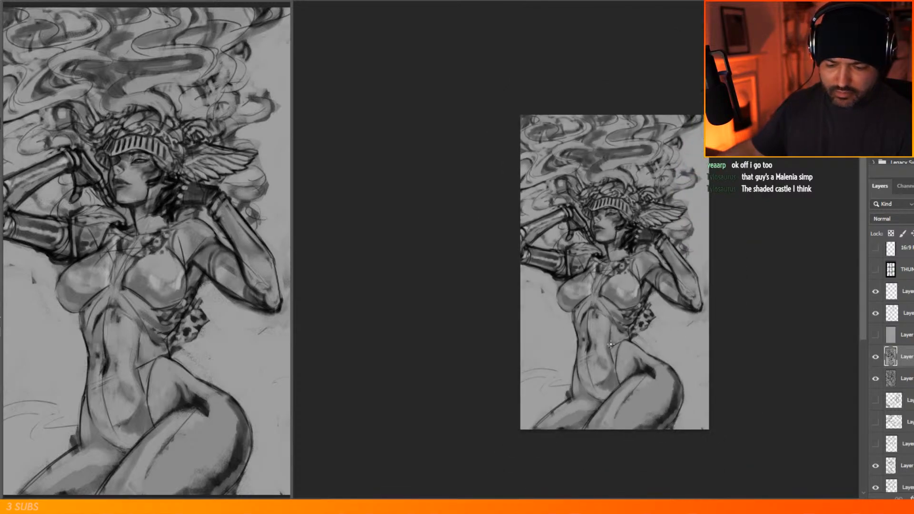
scroll(588, 341, up, 6)
right_click(704, 306)
mouse_move(699, 319)
mouse_down()
mouse_move(702, 286)
mouse_move(674, 315)
mouse_move(662, 310)
mouse_move(652, 320)
mouse_move(676, 318)
mouse_move(683, 278)
mouse_move(664, 299)
mouse_up()
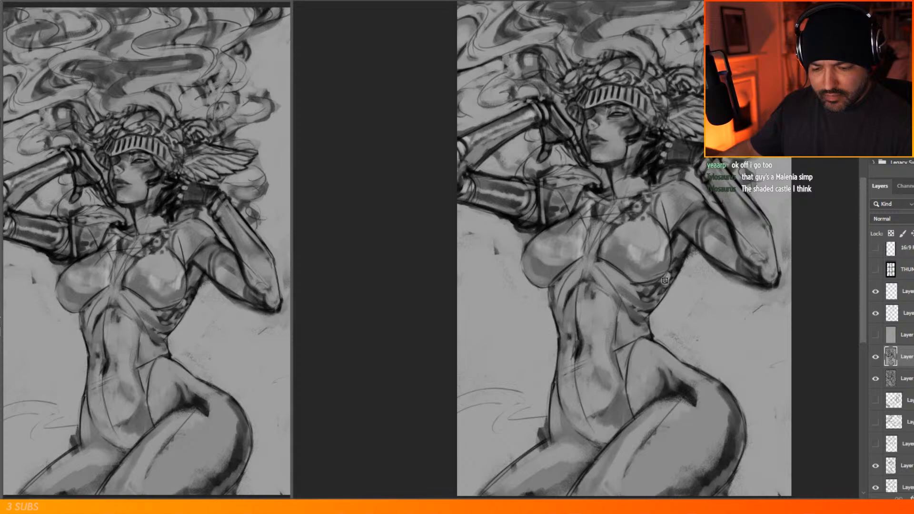
Step: Rework the hair swirls above the helmet with a smaller brush, using a grey sampled from the hair
scroll(666, 261, down, 2)
scroll(648, 102, up, 9)
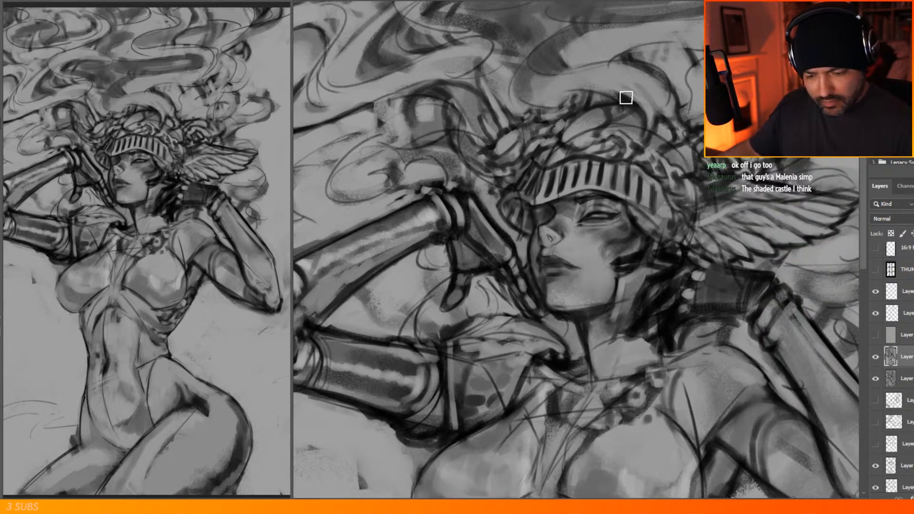
right_click(717, 117)
click(684, 105)
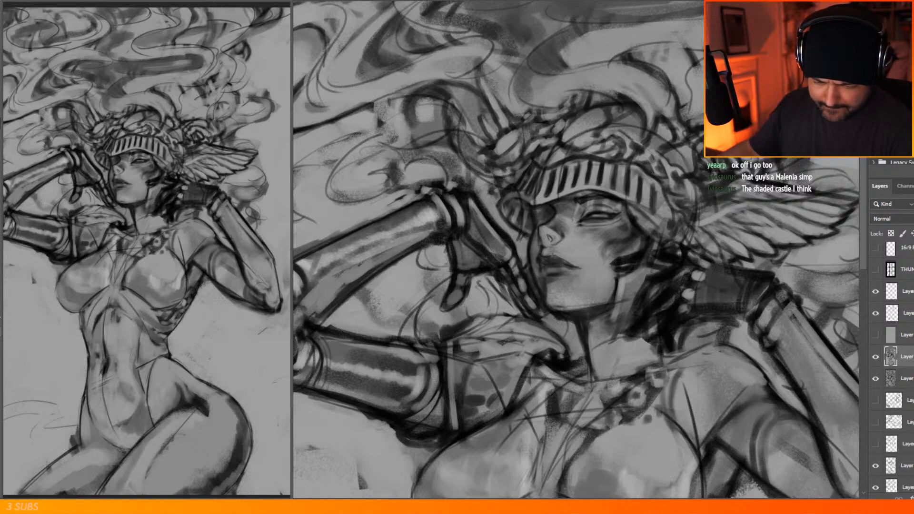
scroll(699, 154, down, 2)
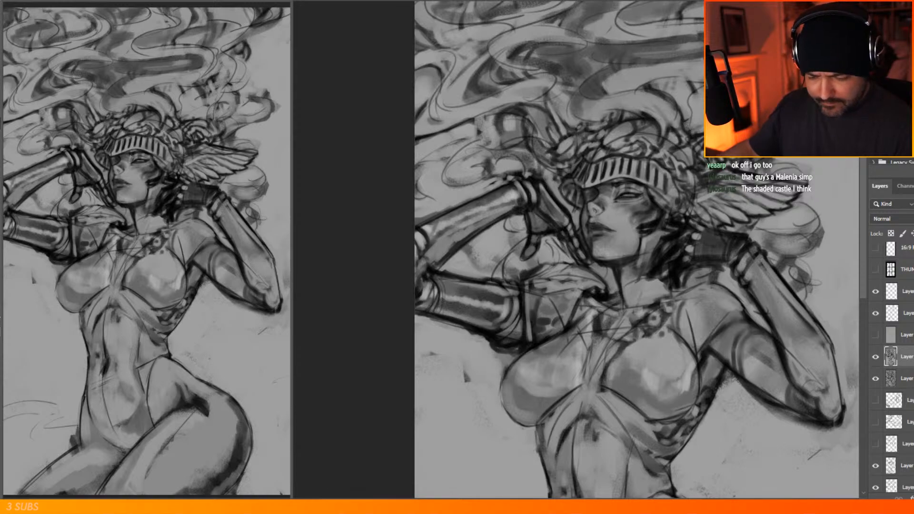
scroll(672, 157, down, 3)
scroll(688, 188, up, 3)
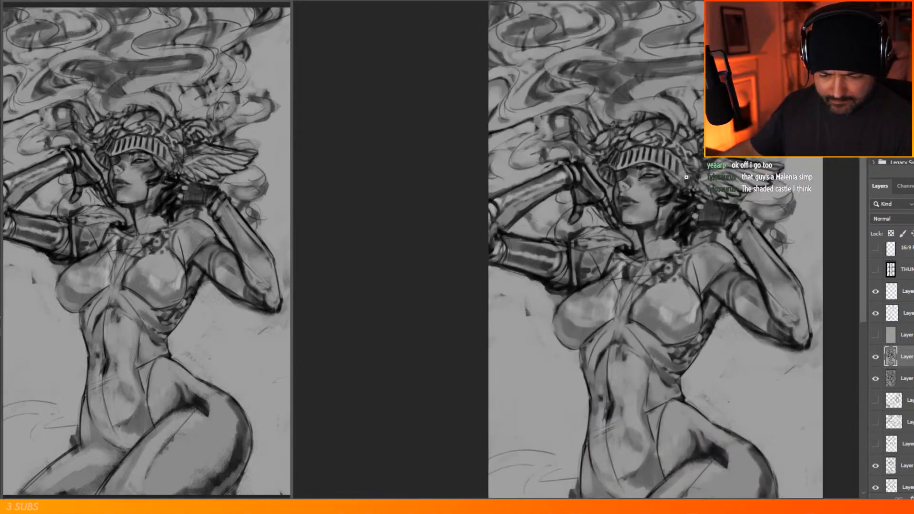
scroll(571, 169, down, 3)
scroll(686, 144, down, 2)
scroll(619, 143, up, 3)
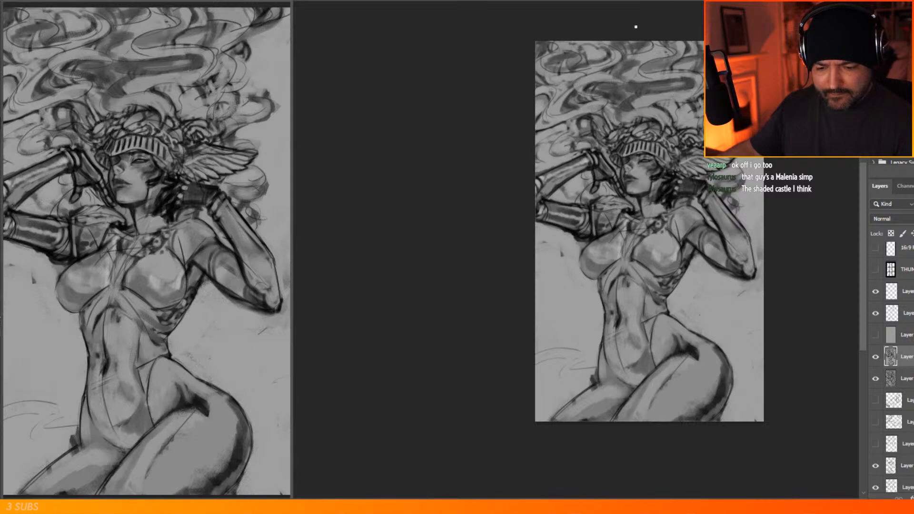
scroll(655, 14, up, 2)
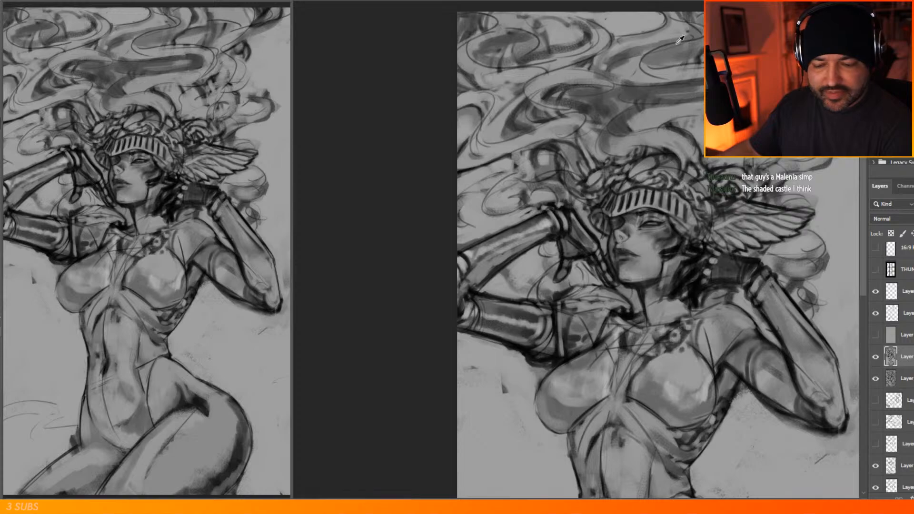
alt+click(648, 43)
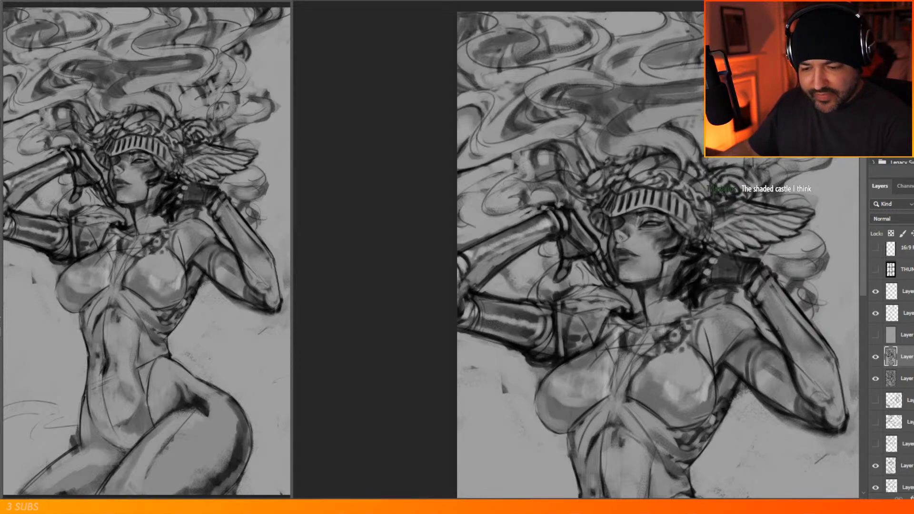
drag(573, 251, 560, 251)
drag(642, 84, 671, 85)
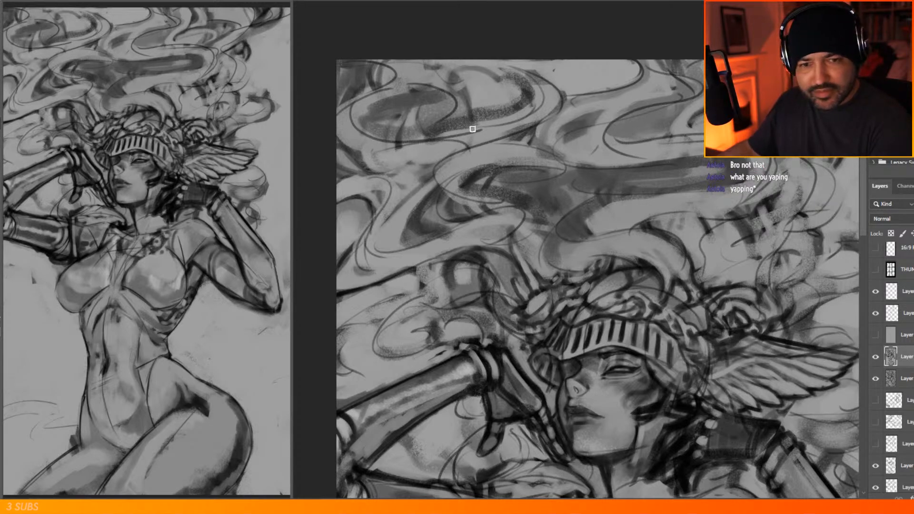
Step: Repaint the large dark hair band and neighbouring strands above the helmet as flowing, curved light and dark swirls
scroll(563, 195, down, 1)
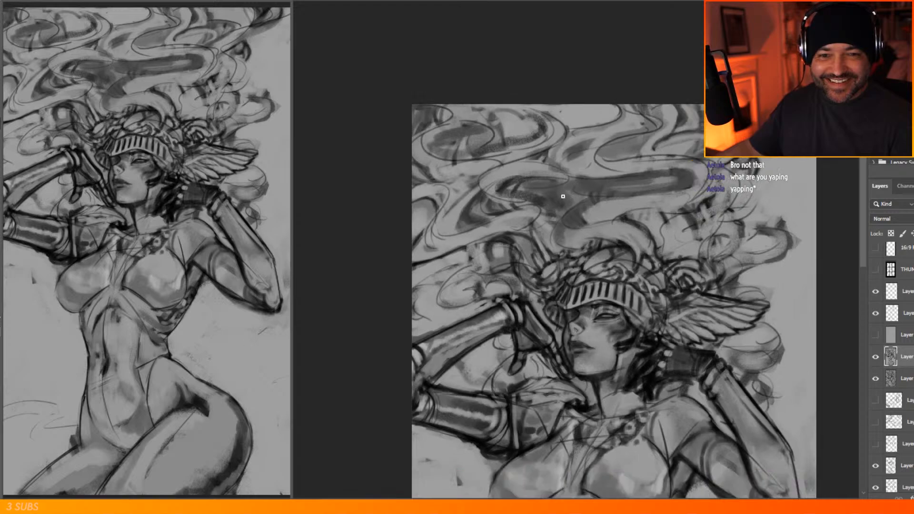
scroll(563, 195, down, 1)
scroll(589, 190, down, 4)
scroll(629, 185, up, 6)
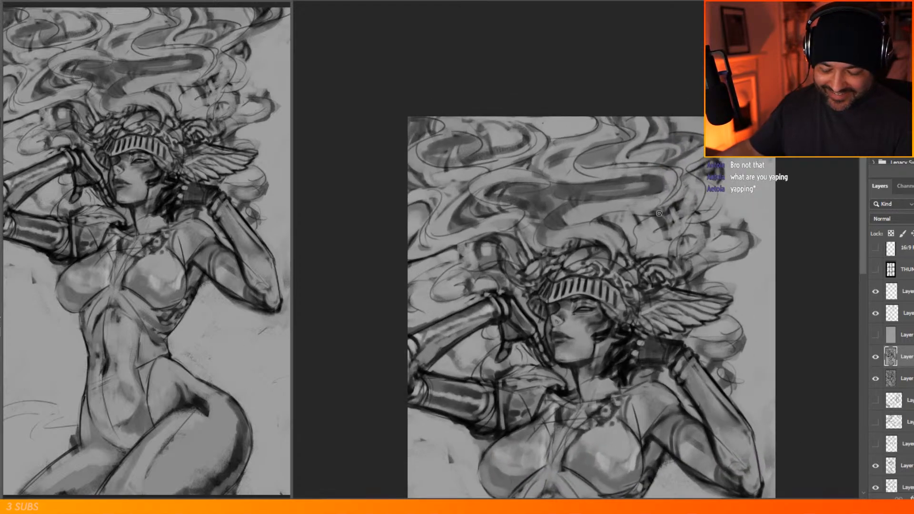
scroll(574, 138, down, 3)
scroll(545, 218, up, 2)
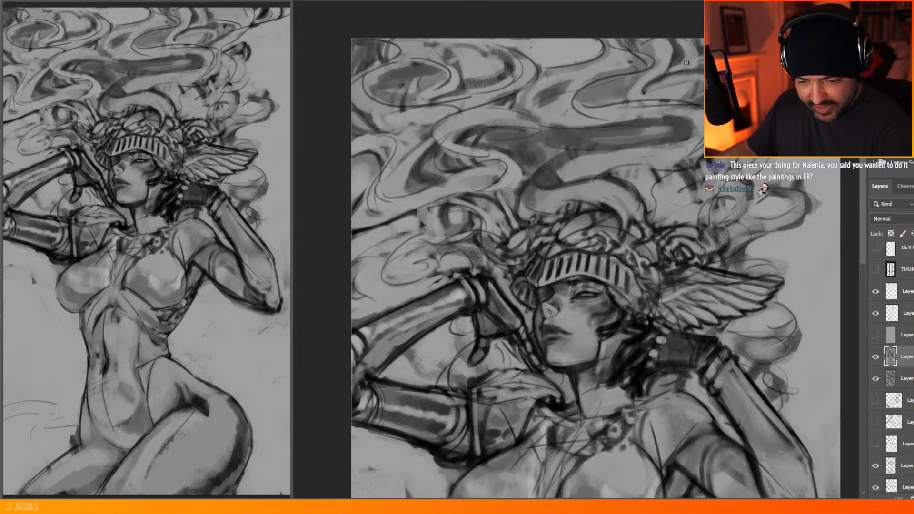
drag(594, 68, 548, 72)
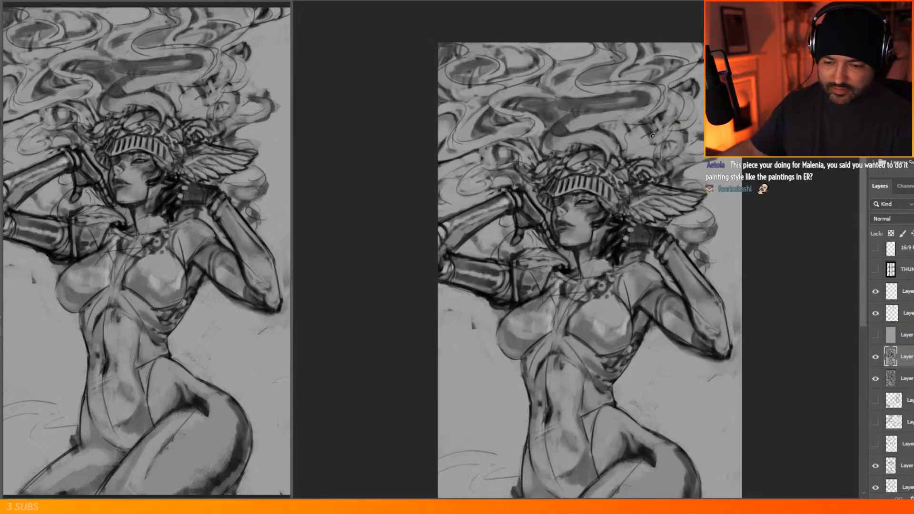
drag(655, 136, 760, 146)
mouse_move(532, 109)
mouse_down()
mouse_move(636, 95)
mouse_move(650, 72)
mouse_move(657, 105)
mouse_up()
mouse_move(677, 66)
mouse_down()
mouse_move(657, 101)
mouse_move(586, 123)
mouse_move(651, 110)
mouse_move(603, 99)
mouse_move(621, 96)
mouse_move(636, 74)
mouse_move(629, 62)
mouse_move(552, 64)
mouse_up()
mouse_move(625, 83)
mouse_down()
mouse_move(630, 33)
mouse_move(596, 81)
mouse_move(533, 81)
mouse_move(593, 89)
mouse_move(537, 86)
mouse_move(538, 102)
mouse_move(541, 93)
mouse_move(580, 98)
mouse_move(508, 85)
mouse_move(510, 109)
mouse_move(527, 110)
mouse_move(509, 121)
mouse_move(514, 108)
mouse_move(501, 123)
mouse_move(489, 60)
mouse_up()
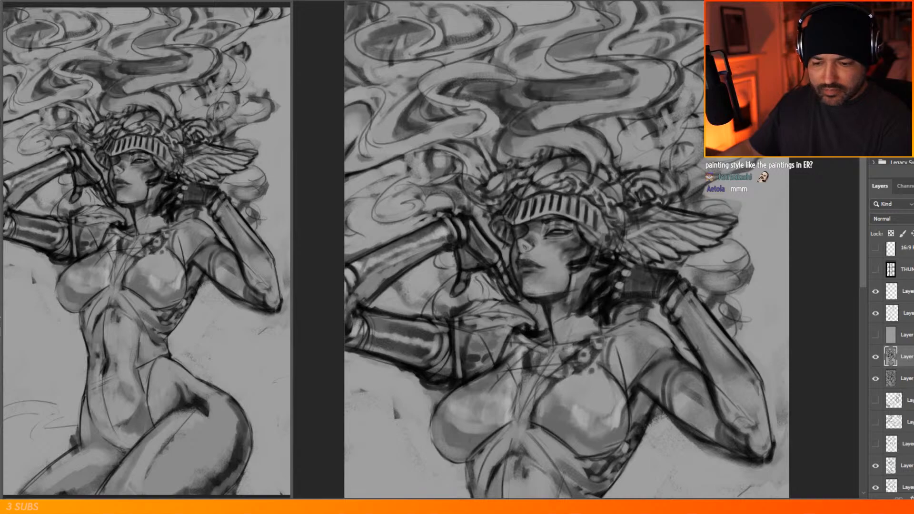
Step: Shade the background with a larger square-texture brush beneath the armoured forearm and down the torso's outer edge
scroll(564, 80, down, 8)
scroll(552, 128, up, 4)
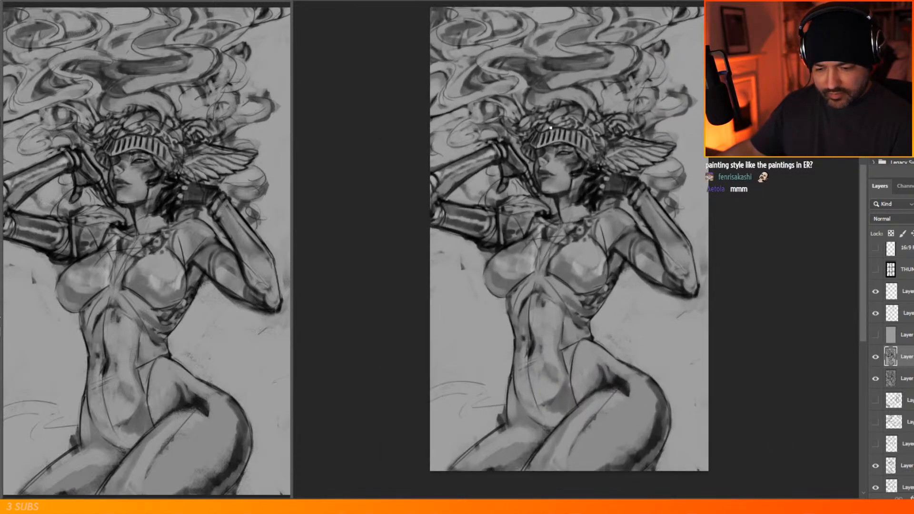
scroll(551, 128, down, 3)
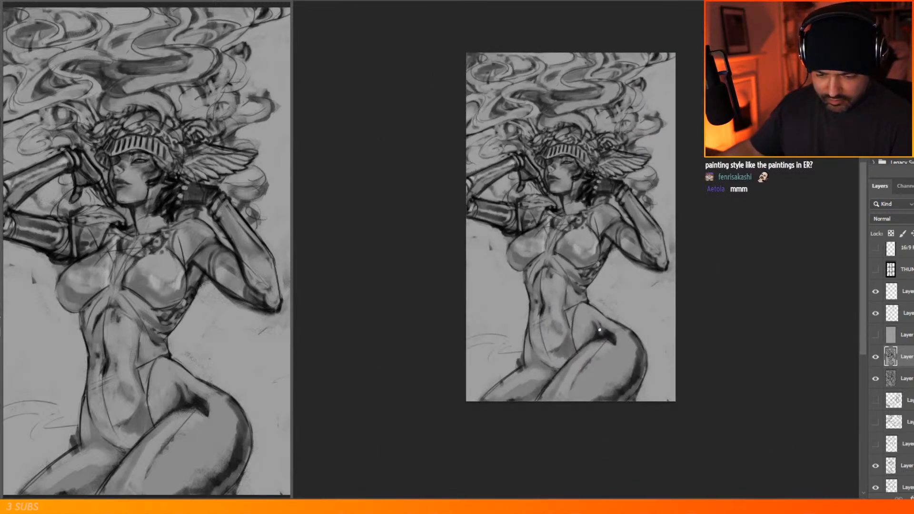
scroll(592, 347, up, 5)
right_click(460, 164)
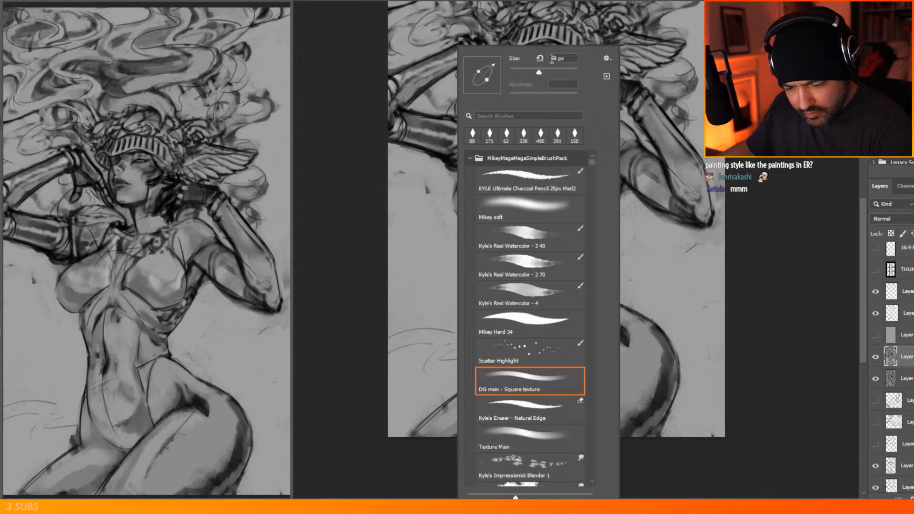
click(367, 223)
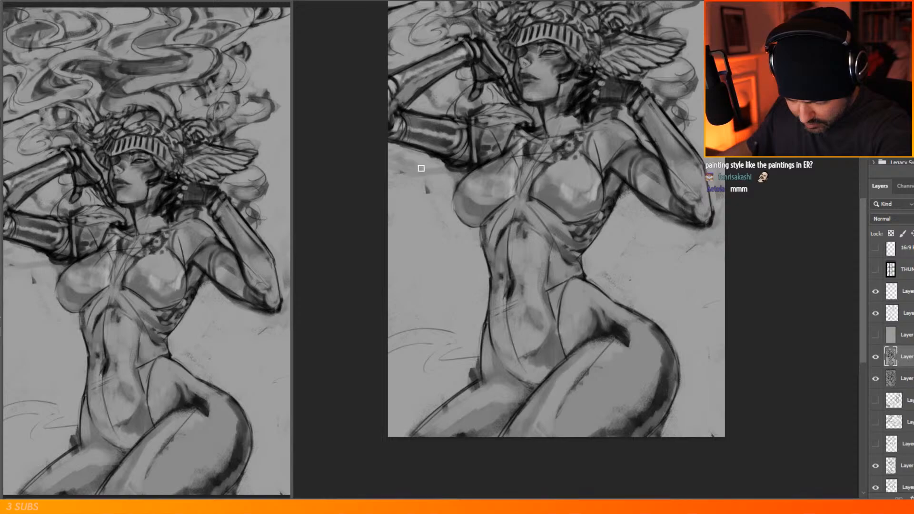
drag(390, 174, 446, 175)
drag(466, 228, 453, 193)
mouse_move(472, 227)
mouse_down()
mouse_move(488, 256)
mouse_move(474, 367)
mouse_up()
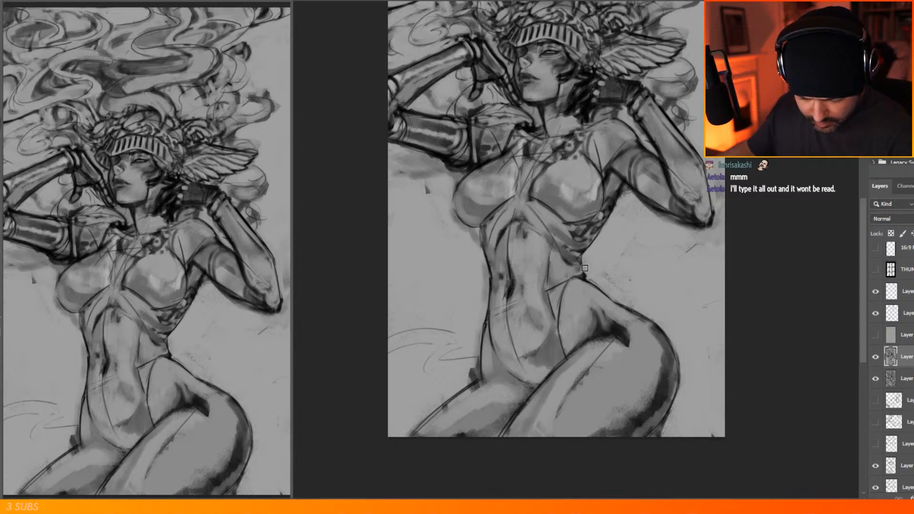
Step: Add soft grey shading along the waist and hip contour, under the bent elbow and around the shoulder and chest edge
mouse_move(593, 283)
mouse_down()
mouse_move(634, 305)
mouse_move(661, 341)
mouse_up()
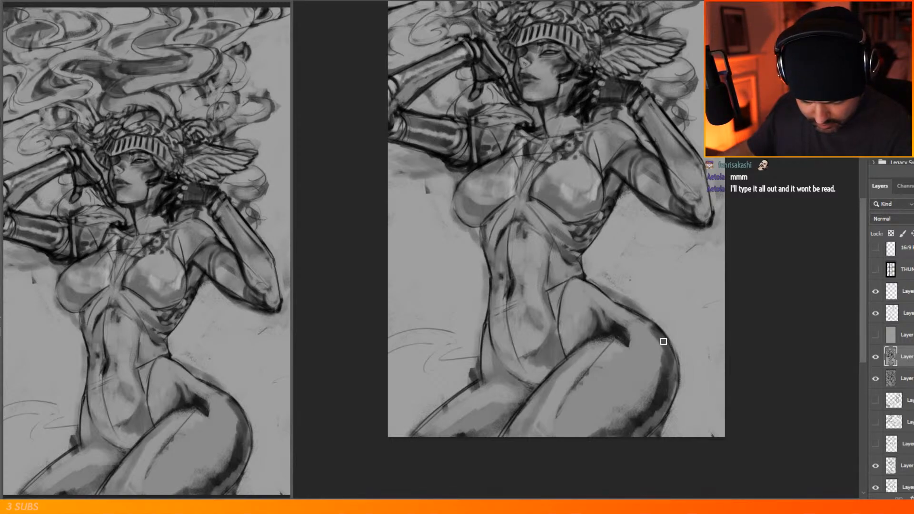
mouse_move(613, 295)
mouse_down()
mouse_move(588, 256)
mouse_move(625, 185)
mouse_move(625, 202)
mouse_move(696, 224)
mouse_up()
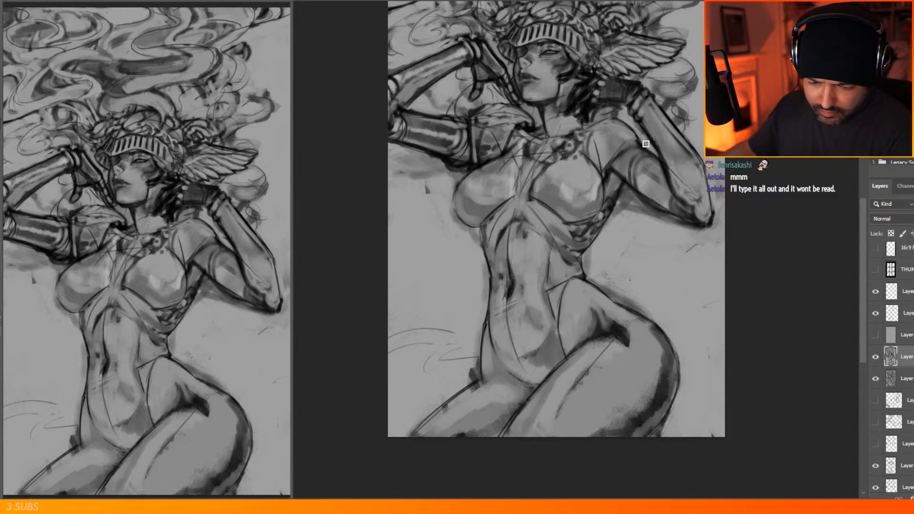
drag(647, 128, 640, 125)
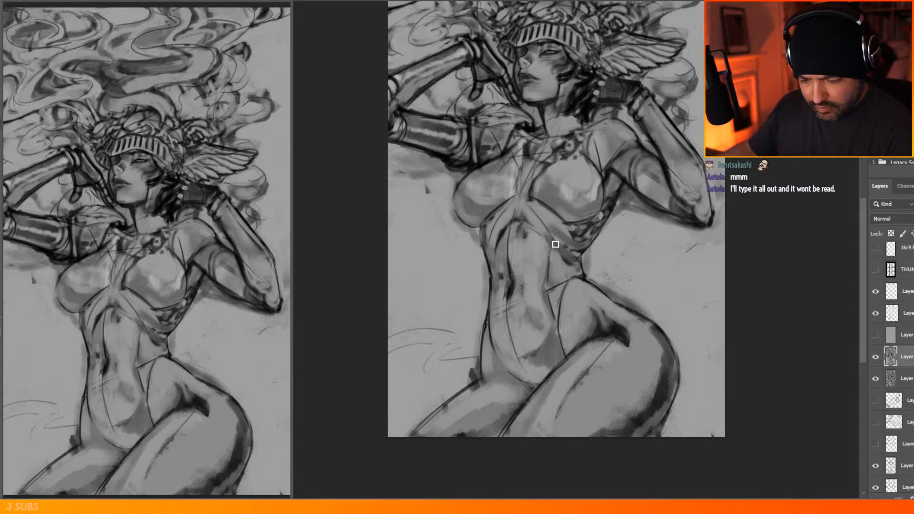
mouse_move(454, 188)
mouse_down()
mouse_move(464, 227)
mouse_move(479, 238)
mouse_up()
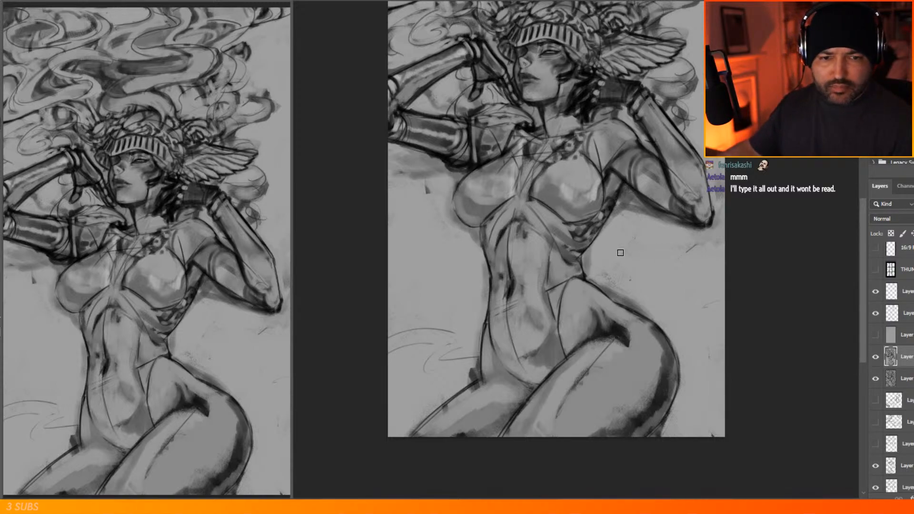
Step: Soften the dark hair beside the neck and the gloved hand with lighter grey strokes, after adjusting the brush size
scroll(589, 187, down, 3)
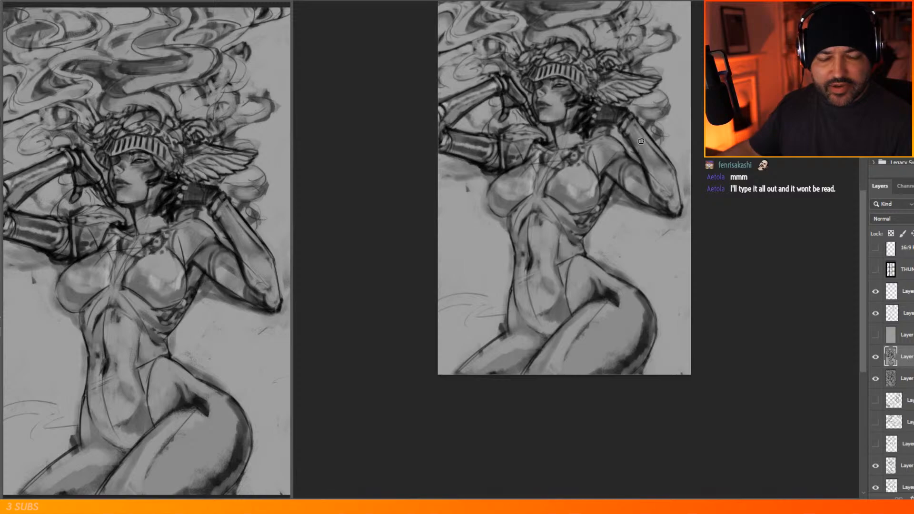
scroll(593, 177, down, 3)
scroll(657, 128, up, 5)
scroll(540, 248, down, 4)
scroll(516, 148, up, 1)
scroll(516, 148, up, 2)
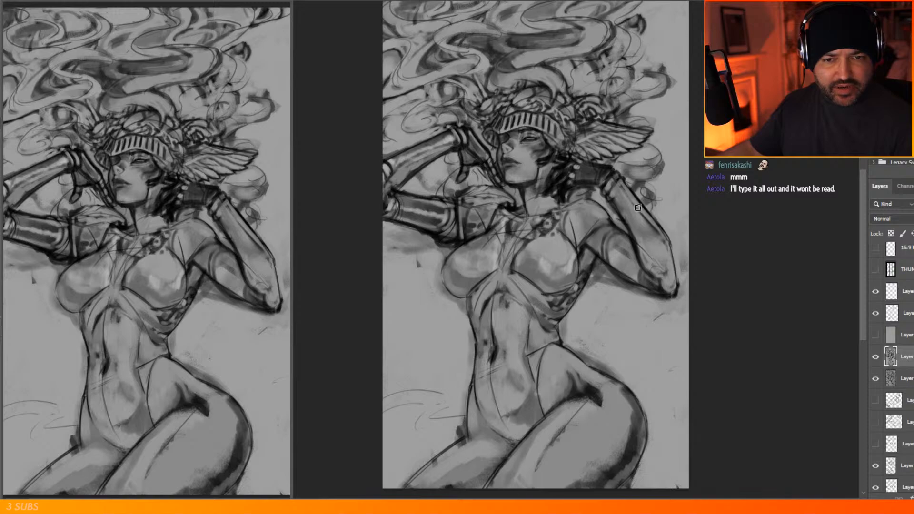
scroll(611, 177, down, 2)
scroll(538, 216, up, 5)
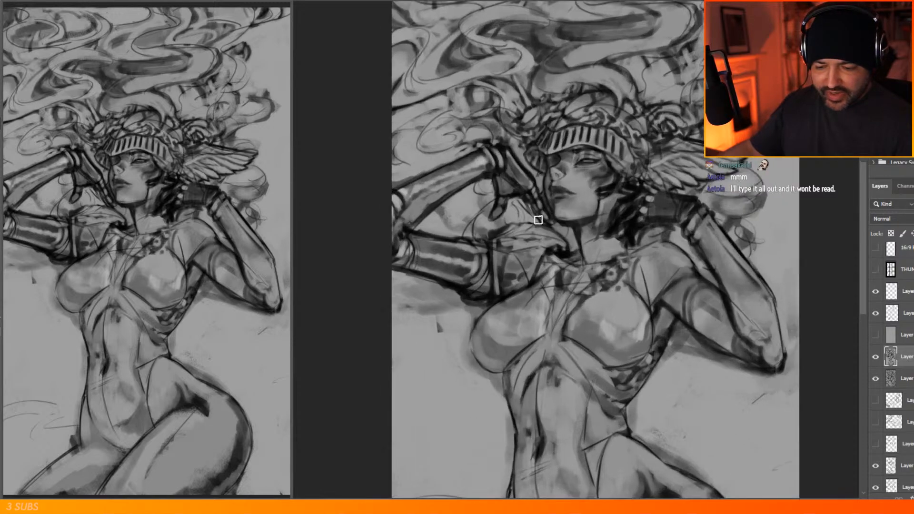
right_click(693, 175)
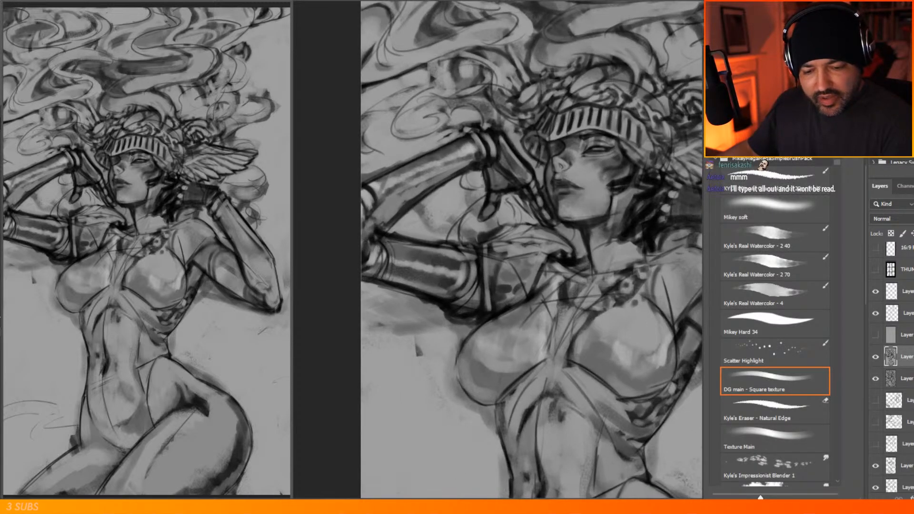
click(658, 140)
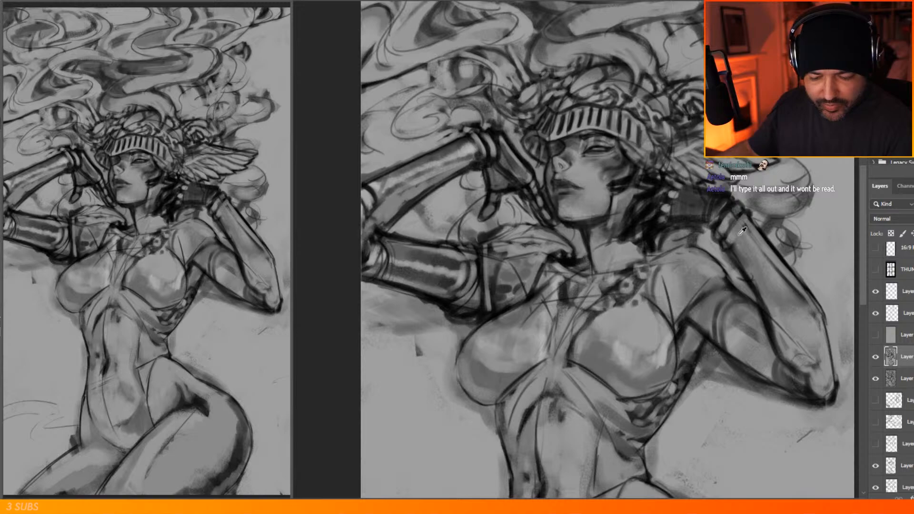
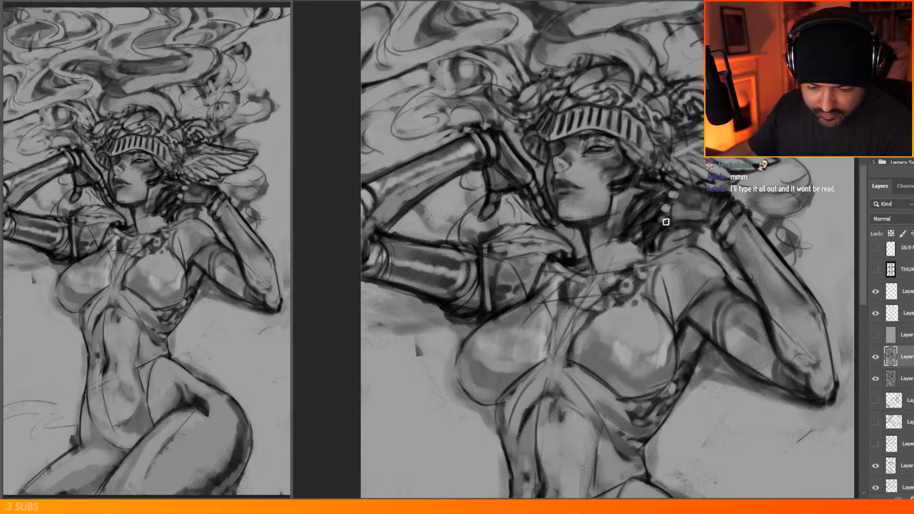
Step: Brush grey tone into the outer hair strands and the background at the canvas's upper-right corner
drag(482, 107, 296, 119)
scroll(519, 178, down, 1)
scroll(533, 144, up, 2)
scroll(543, 176, down, 2)
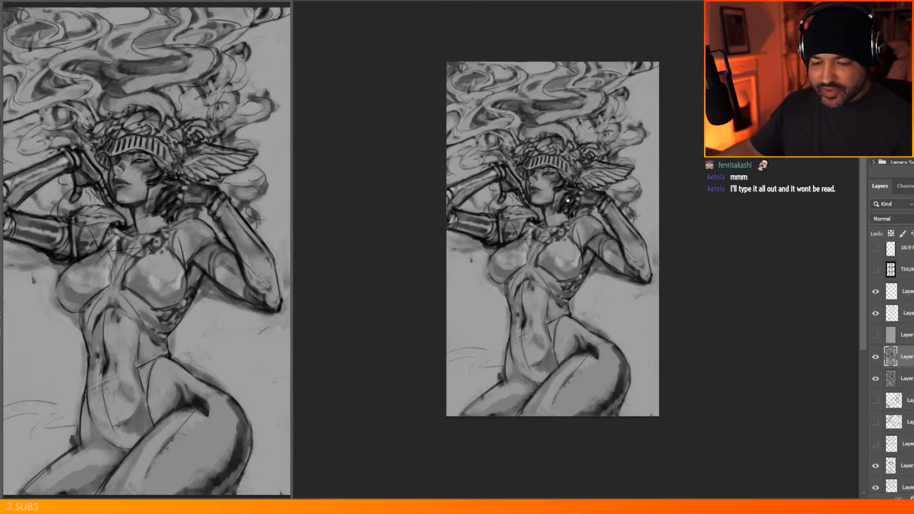
scroll(556, 64, up, 2)
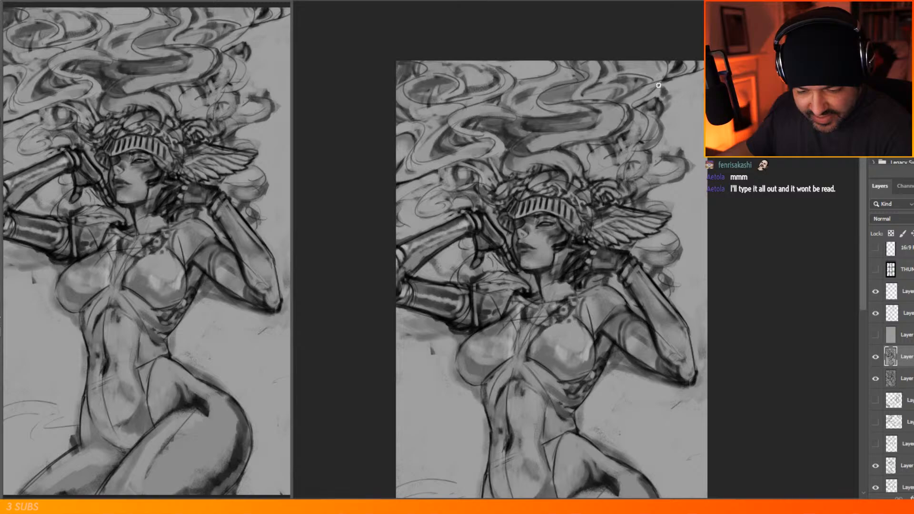
drag(676, 78, 703, 72)
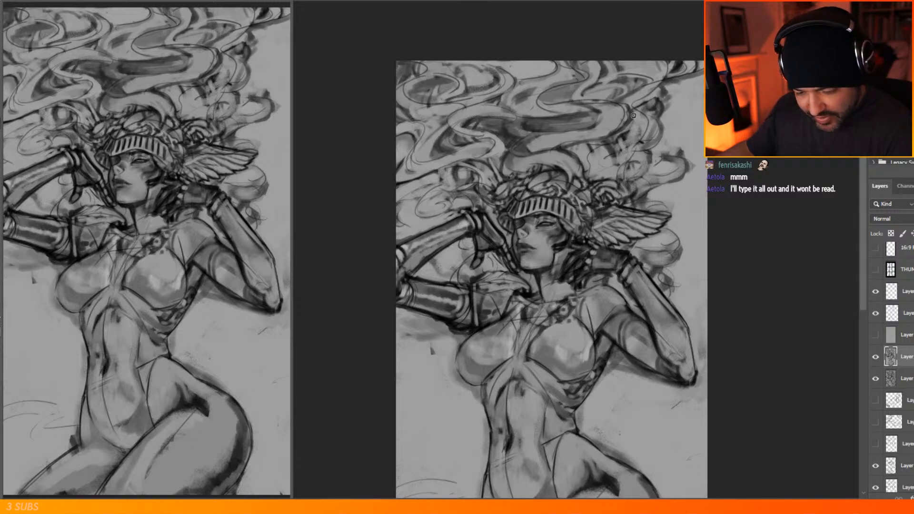
Step: Add an empty layer above the repainted duplicate and another above the uppermost visible line layer
scroll(620, 163, down, 7)
scroll(579, 200, up, 4)
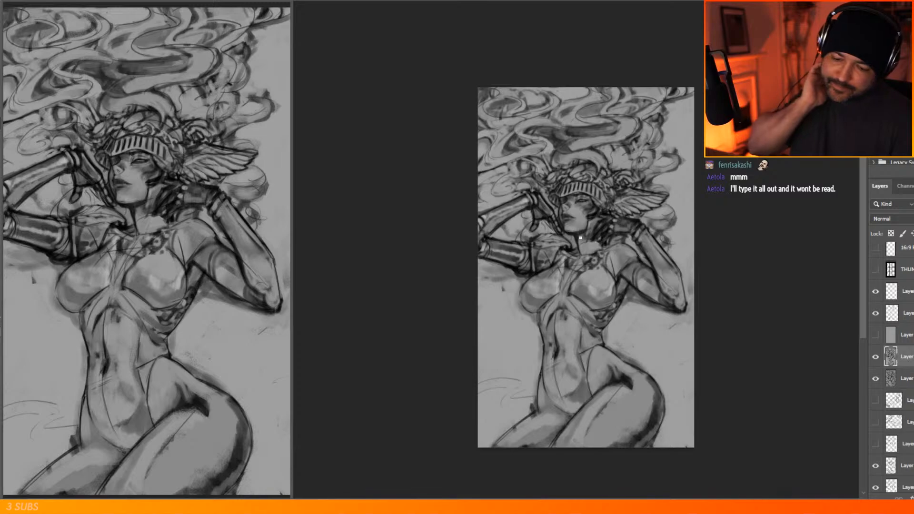
scroll(587, 151, up, 2)
scroll(565, 134, down, 2)
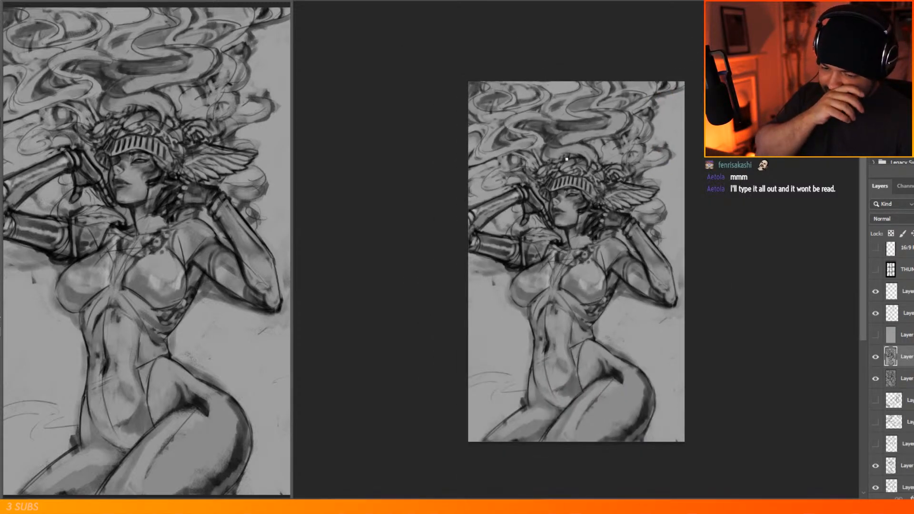
scroll(567, 159, up, 2)
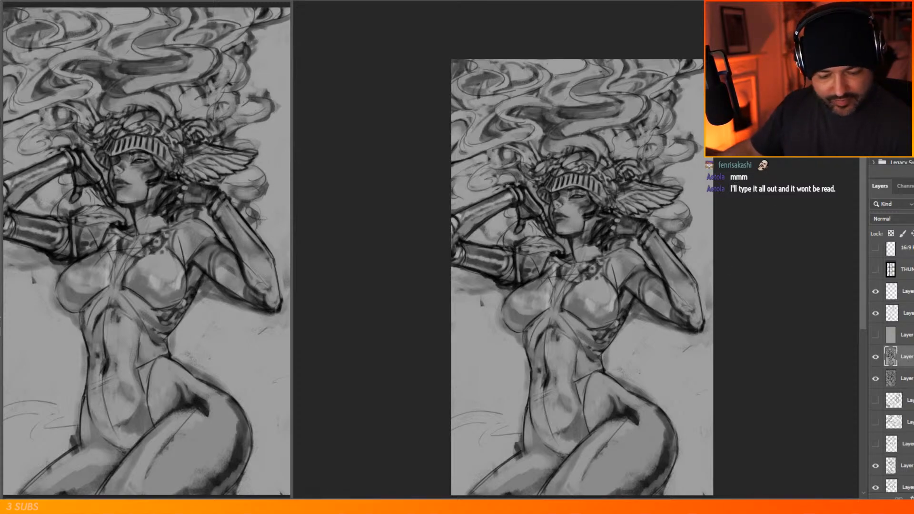
key(ctrl+shift+alt+n)
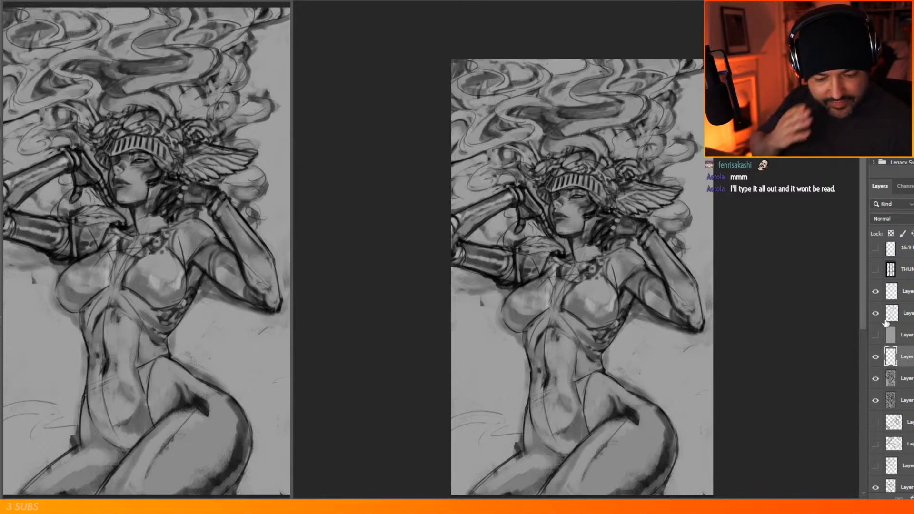
click(906, 292)
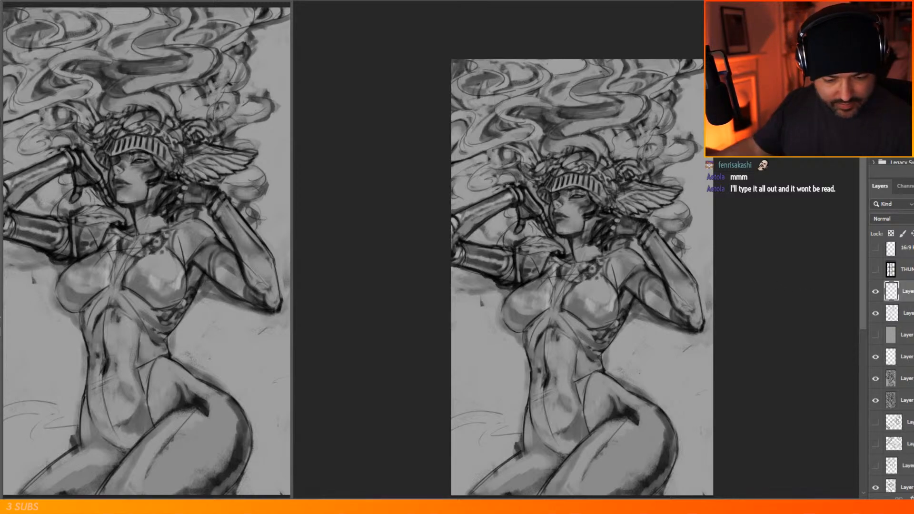
key(ctrl+shift+alt+n)
Step: Paint out the loose curls above the raised forearm and behind the other arm with a 291 px brush and sampled background grey
right_click(601, 69)
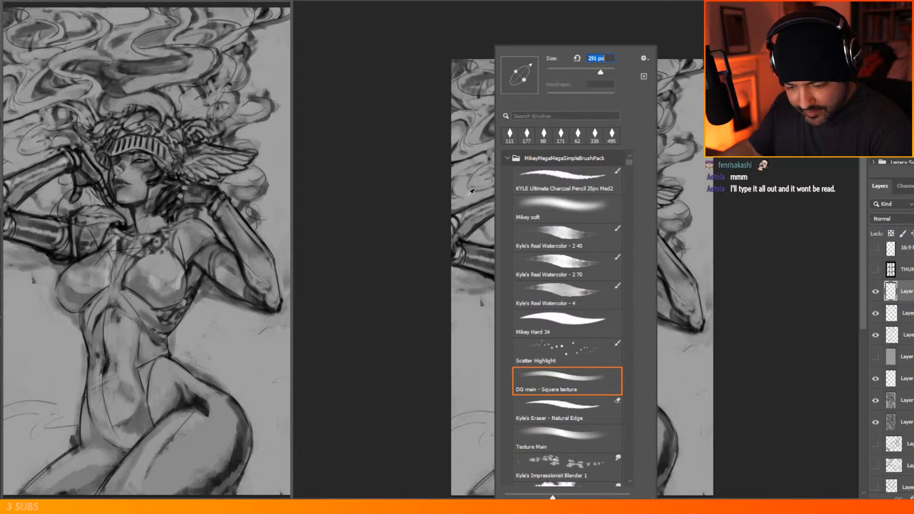
alt+click(467, 196)
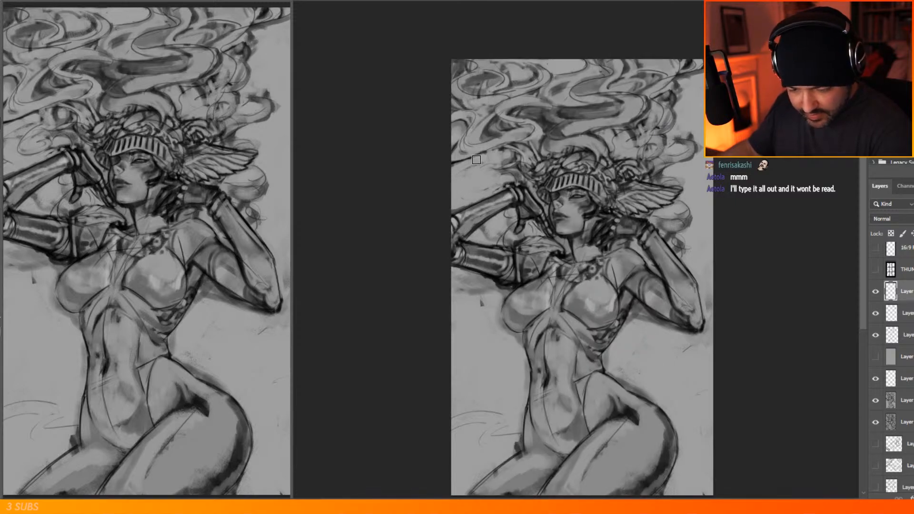
drag(479, 159, 470, 149)
mouse_move(509, 220)
mouse_down()
mouse_move(504, 239)
mouse_move(486, 235)
mouse_move(499, 226)
mouse_up()
mouse_move(694, 245)
mouse_down()
mouse_move(686, 254)
mouse_move(697, 261)
mouse_up()
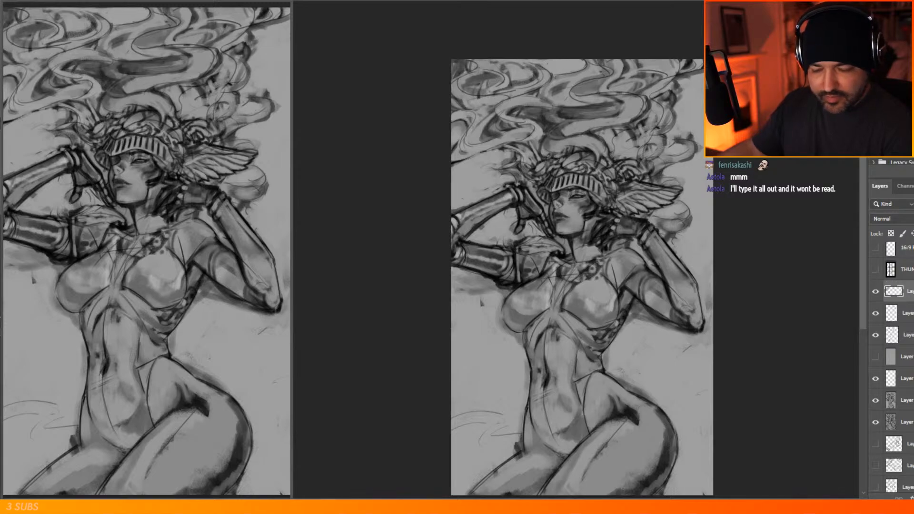
Step: Repaint the dark hair band above the helmet with a smaller brush, adding a light S-shaped strand and curved shadows
right_click(586, 126)
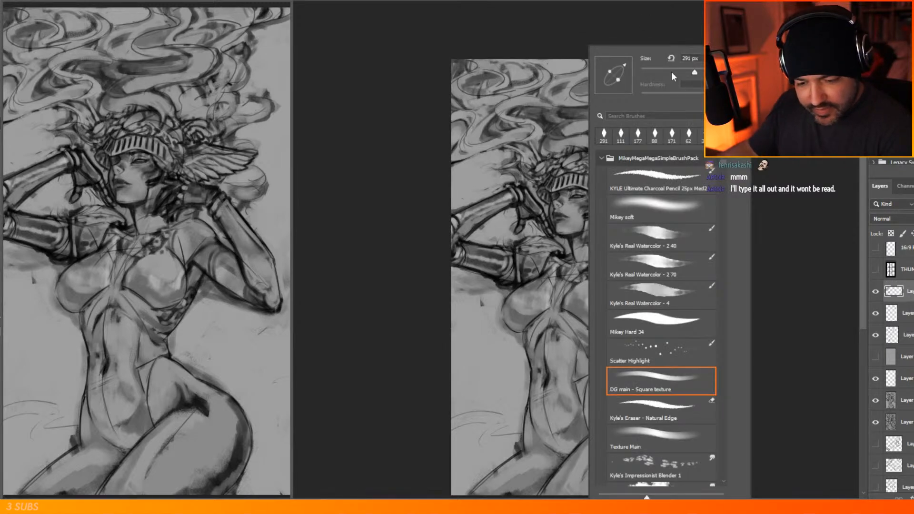
click(588, 119)
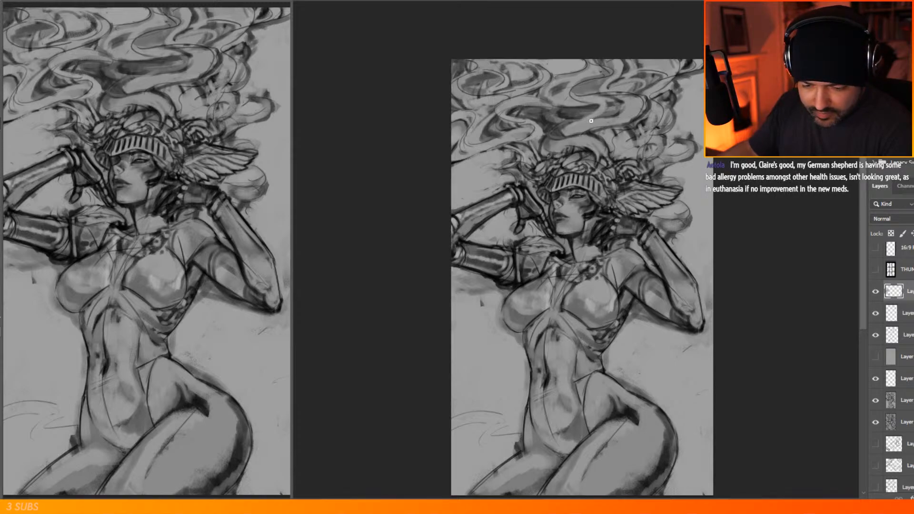
drag(555, 133, 624, 96)
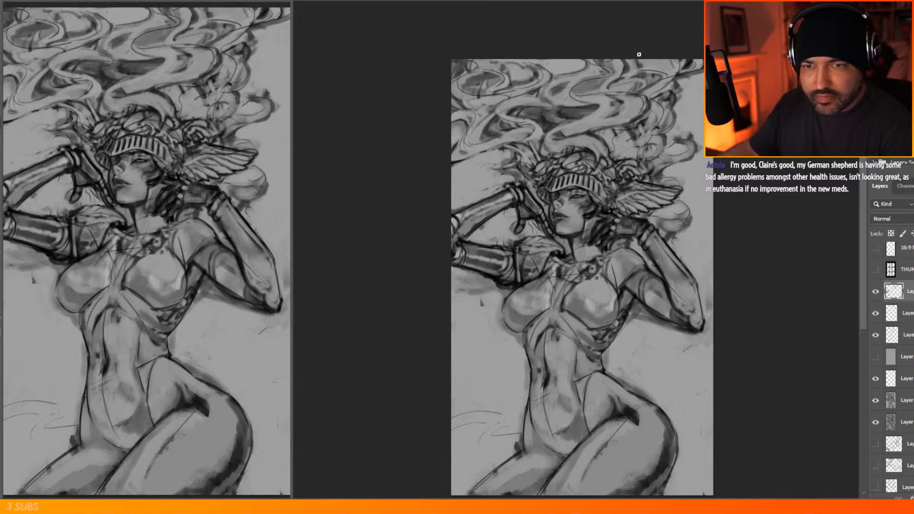
mouse_move(631, 64)
mouse_down()
mouse_move(626, 70)
mouse_move(643, 74)
mouse_move(625, 95)
mouse_up()
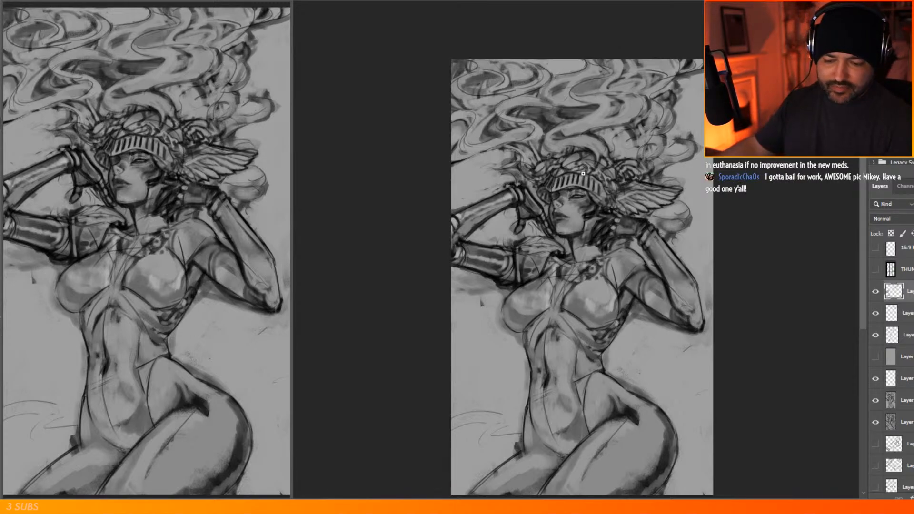
Step: Compare the repaint with the original rough by toggling the duplicate layer and hiding the visible layers above it
scroll(548, 134, down, 7)
scroll(564, 124, up, 4)
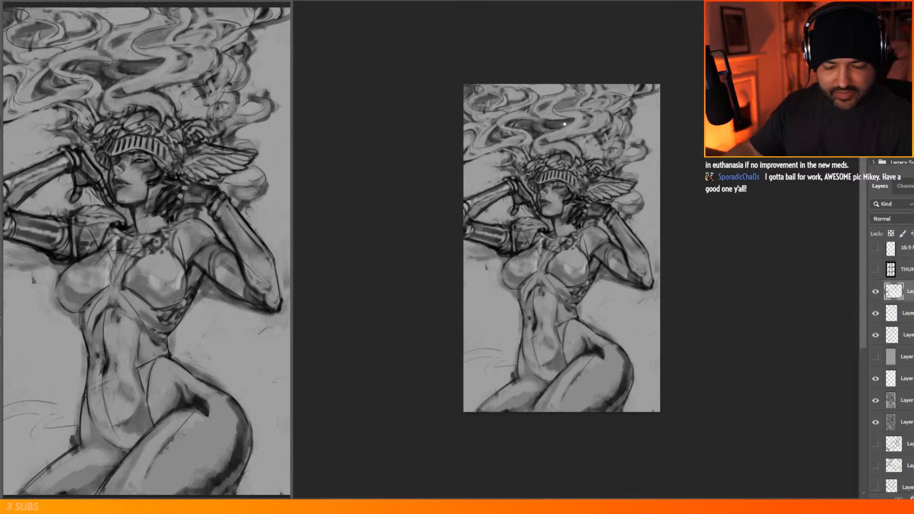
click(876, 401)
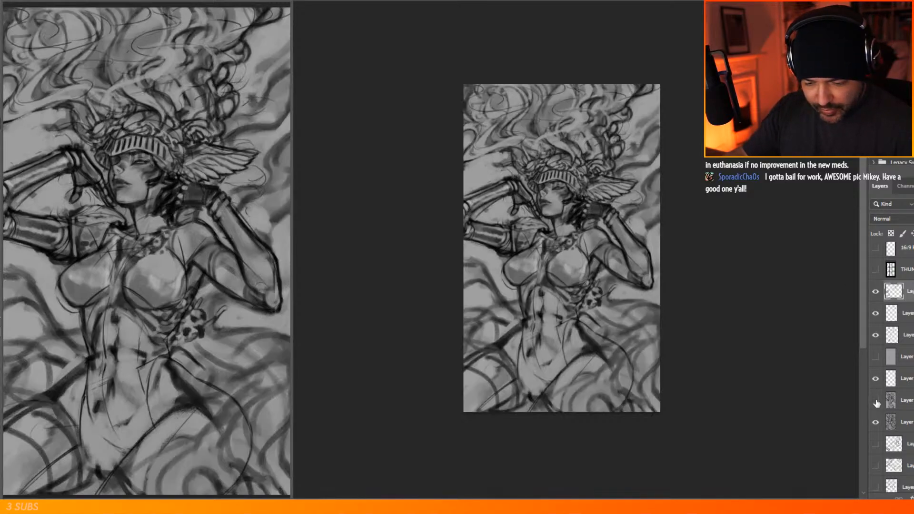
click(876, 402)
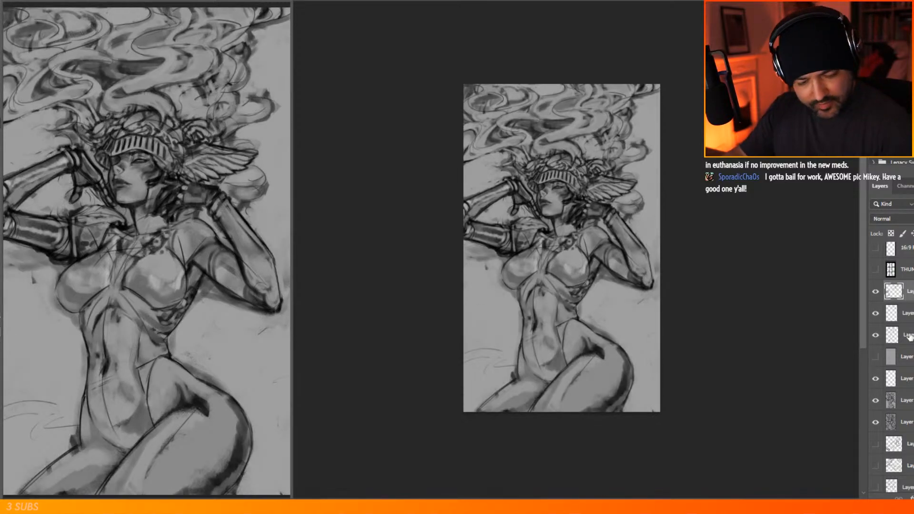
click(876, 403)
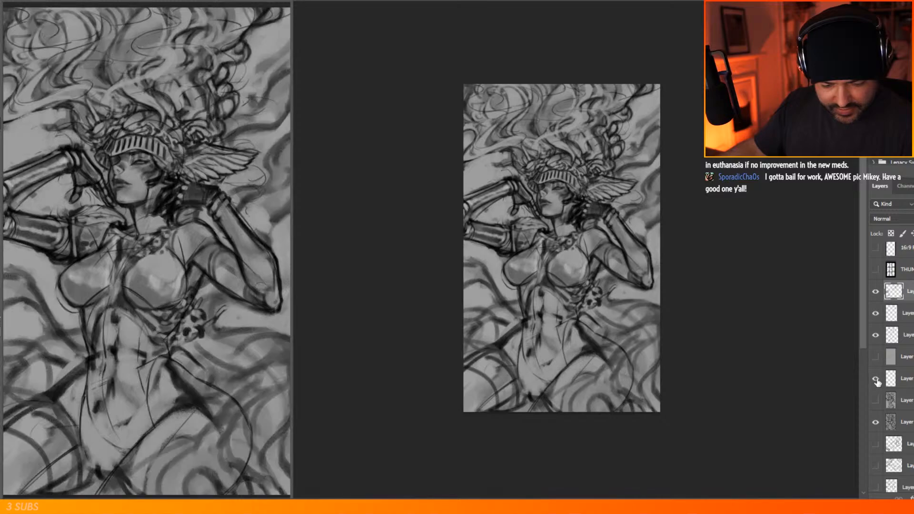
drag(879, 337, 876, 291)
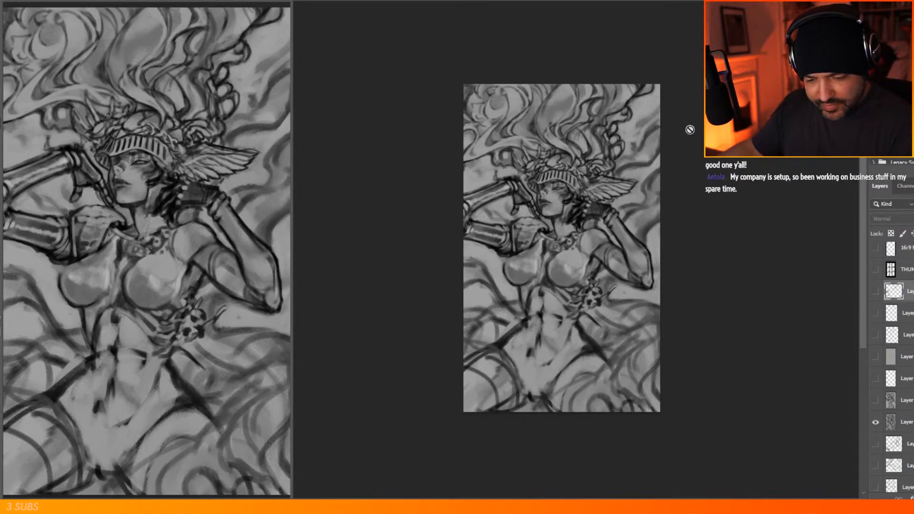
Step: On the original rough layer, lasso the flowing hair above the helmet and raised forearm and copy it
click(913, 426)
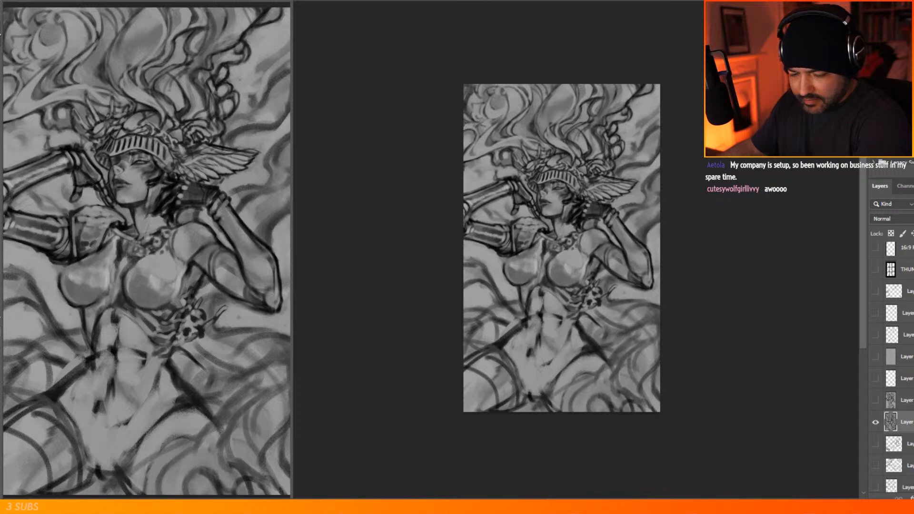
drag(663, 71, 637, 115)
drag(617, 166, 553, 150)
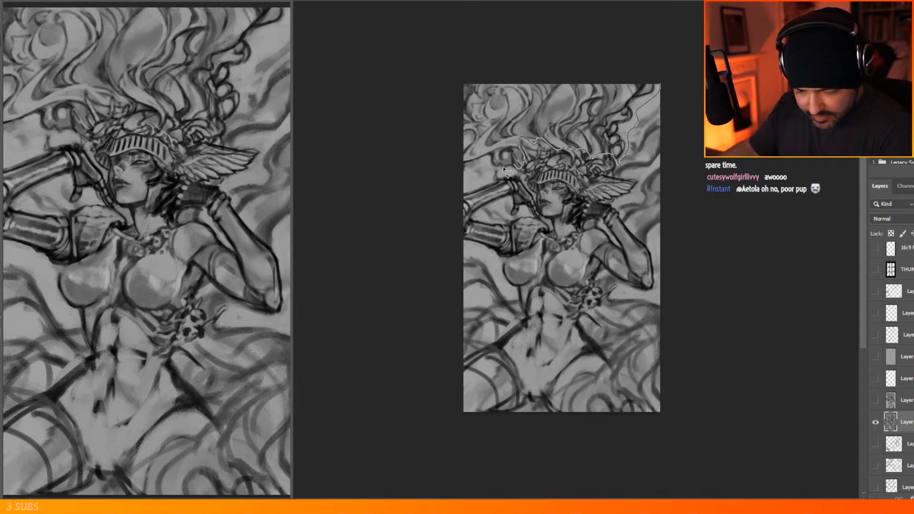
mouse_move(472, 168)
mouse_down()
mouse_move(446, 105)
mouse_move(466, 38)
mouse_up()
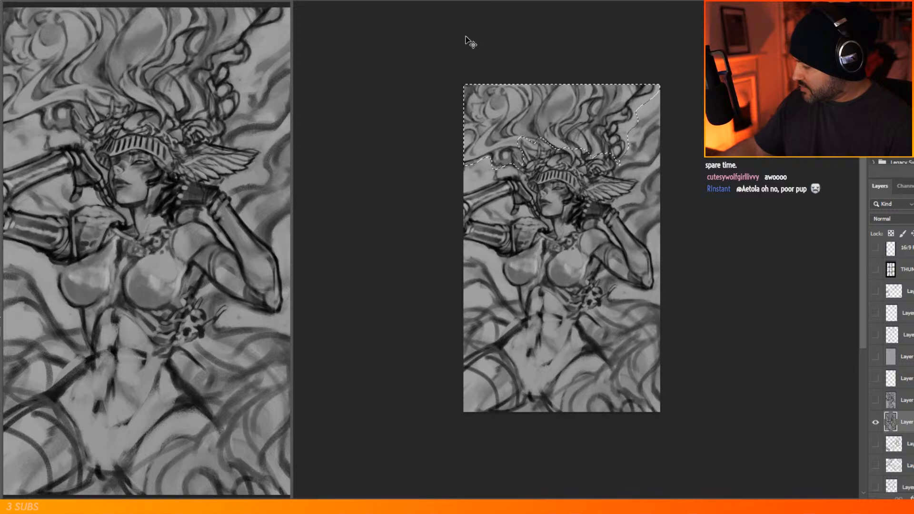
Step: Show the repaint and line layers above the rough, keep the grey fill layer hidden, and paste the hair above the uppermost line layer
drag(876, 401, 876, 291)
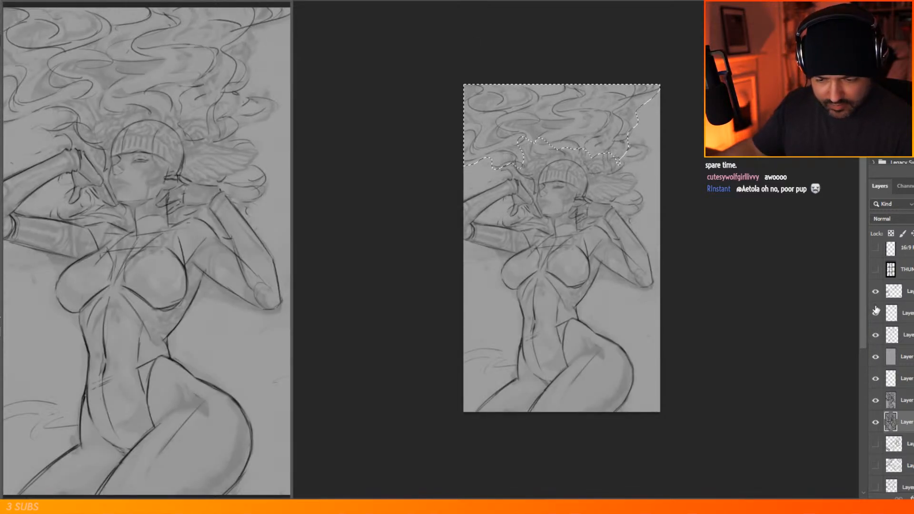
click(875, 357)
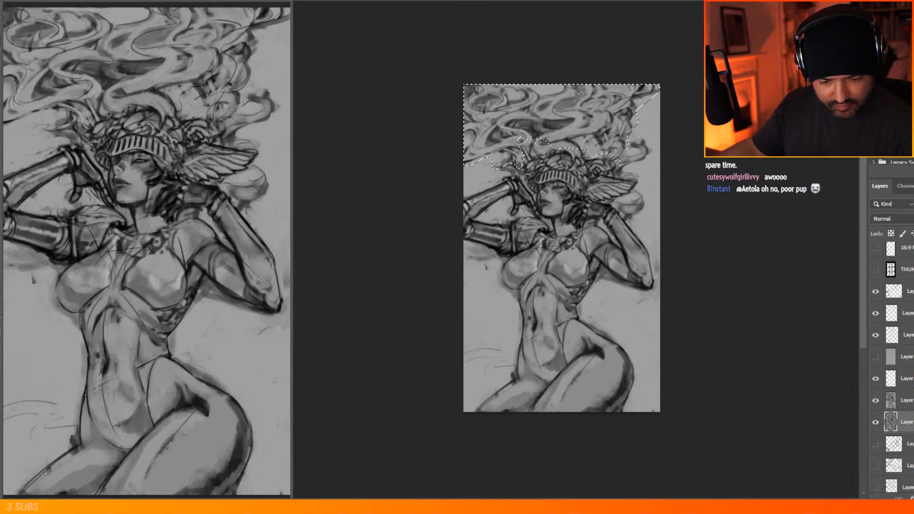
click(894, 291)
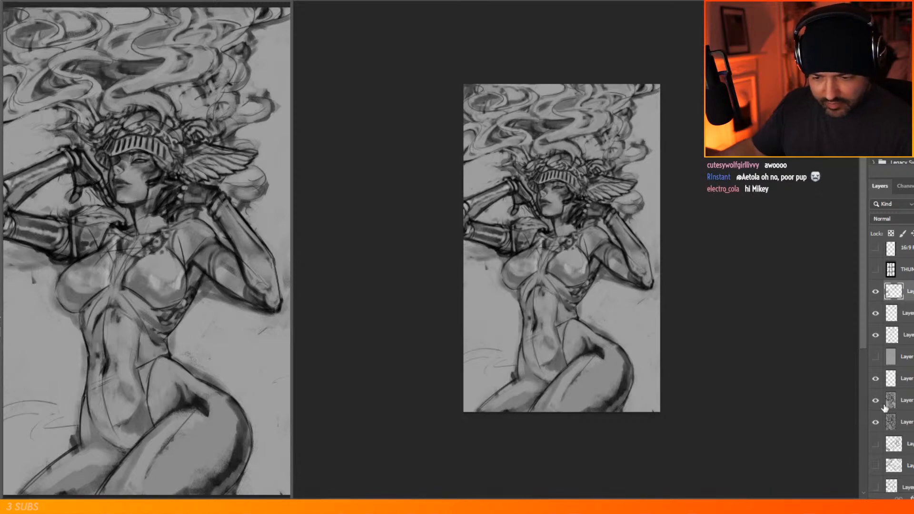
key(ctrl+v)
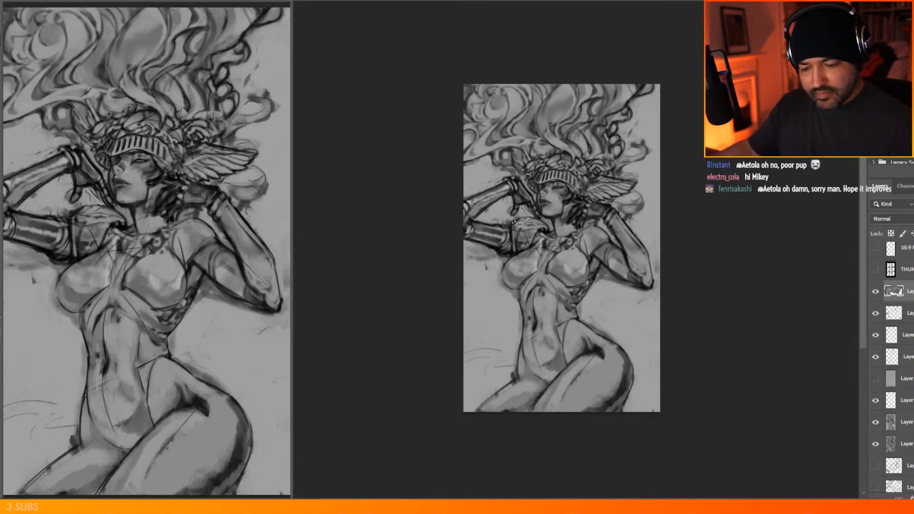
Step: Scale the pasted hair vertically, lowering its upper edge slightly toward the helmet
scroll(627, 122, up, 5)
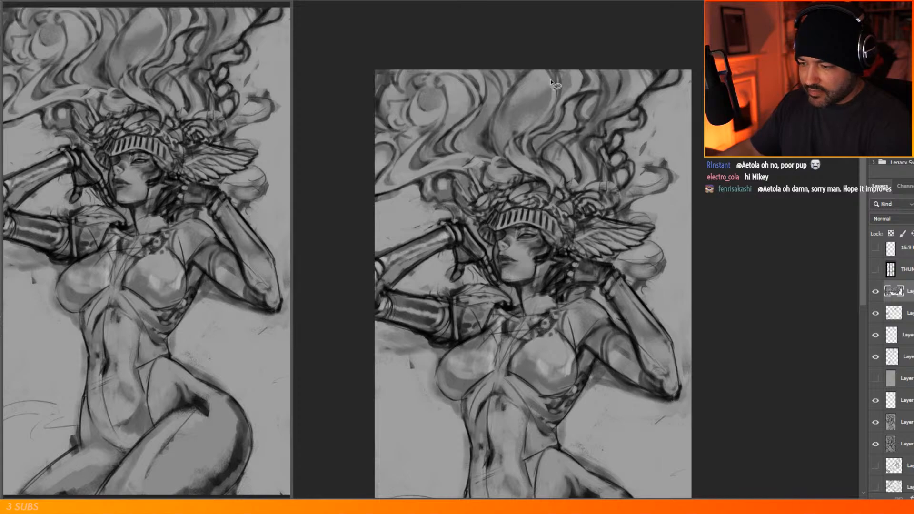
click(23, 1)
mouse_move(129, 211)
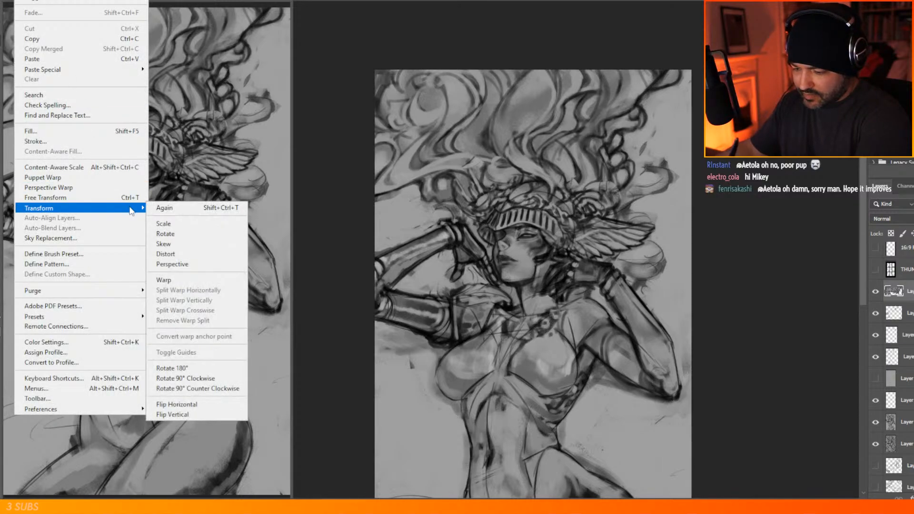
click(162, 223)
drag(535, 68, 530, 88)
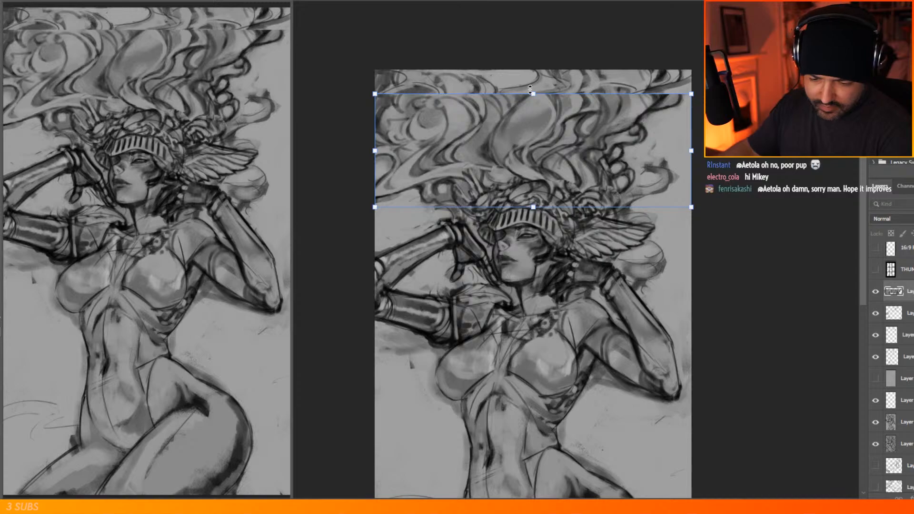
key(Return)
key(ctrl+minus)
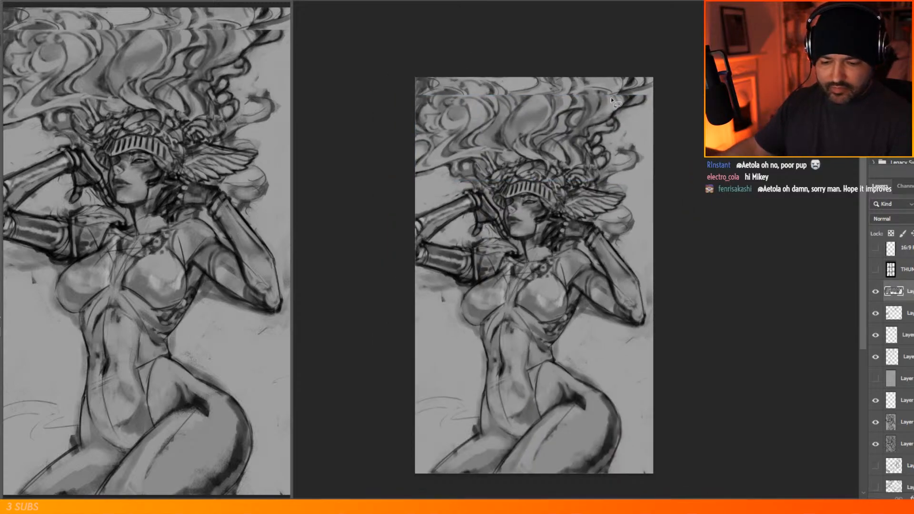
scroll(605, 100, down, 4)
scroll(616, 105, up, 4)
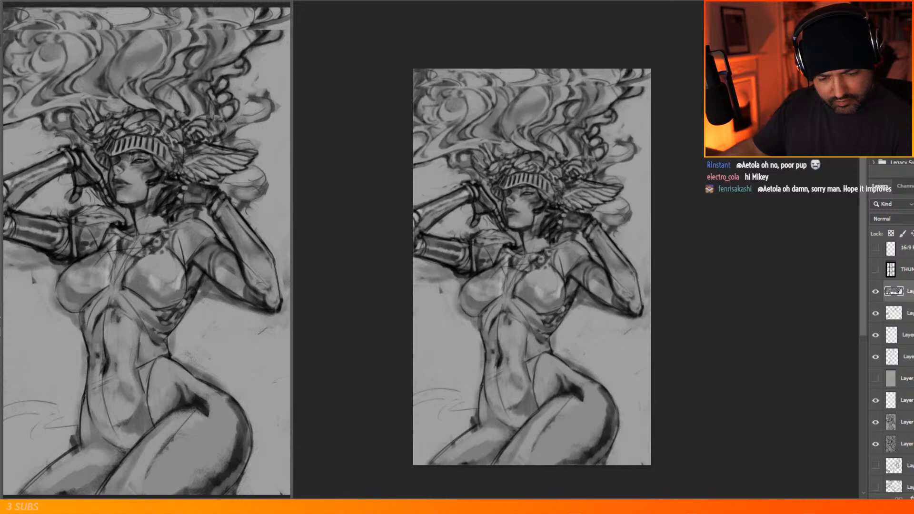
Step: Stamp all visible layers into a new uppermost layer, then try shifting it upward and undo the move
key(ctrl+shift+alt+e)
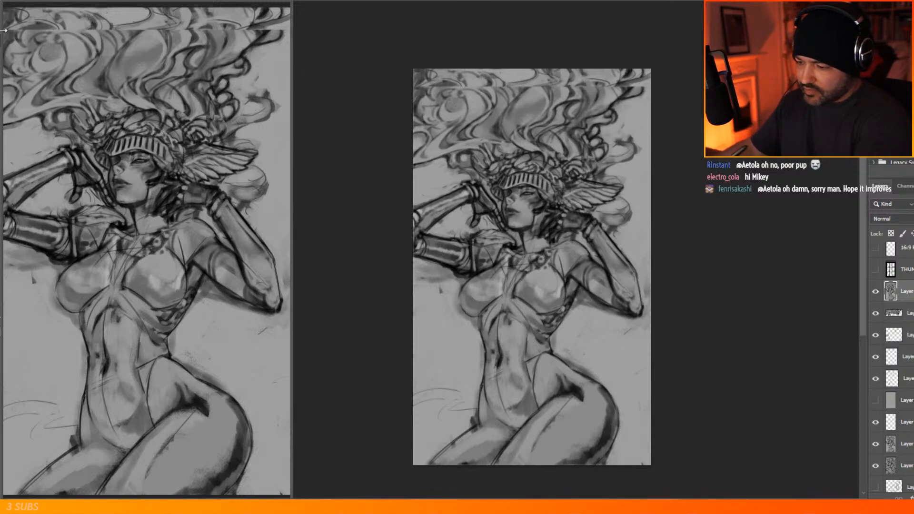
drag(579, 237, 590, 224)
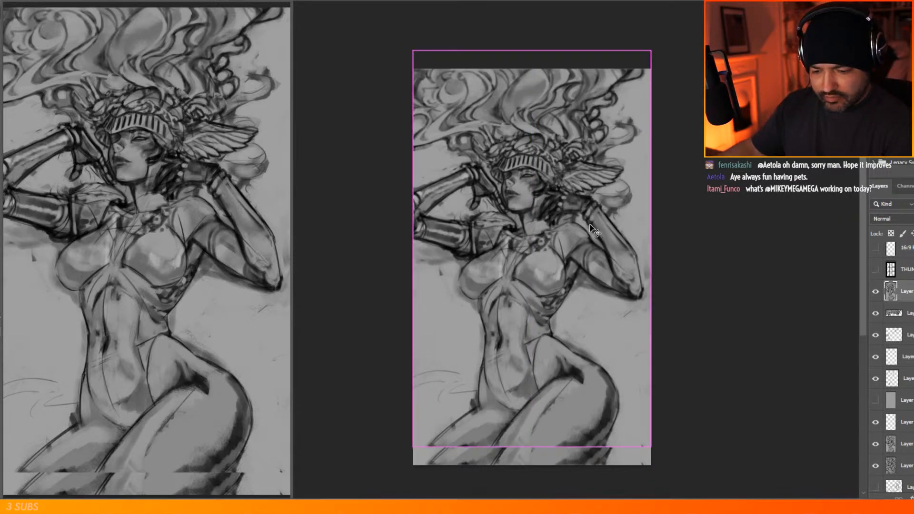
key(ctrl+z)
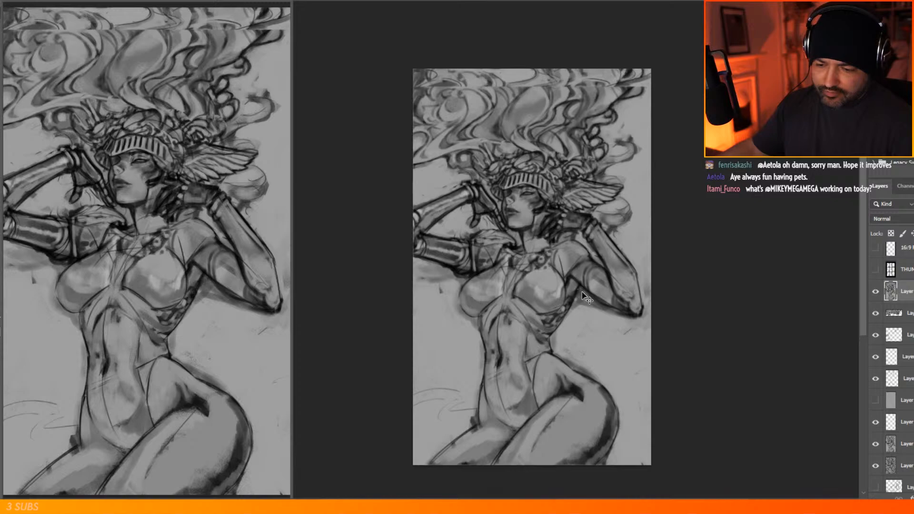
Step: Examine how the pasted hair meets the helmet and raised arm, both up close and across the whole figure
scroll(481, 90, down, 3)
scroll(475, 146, up, 8)
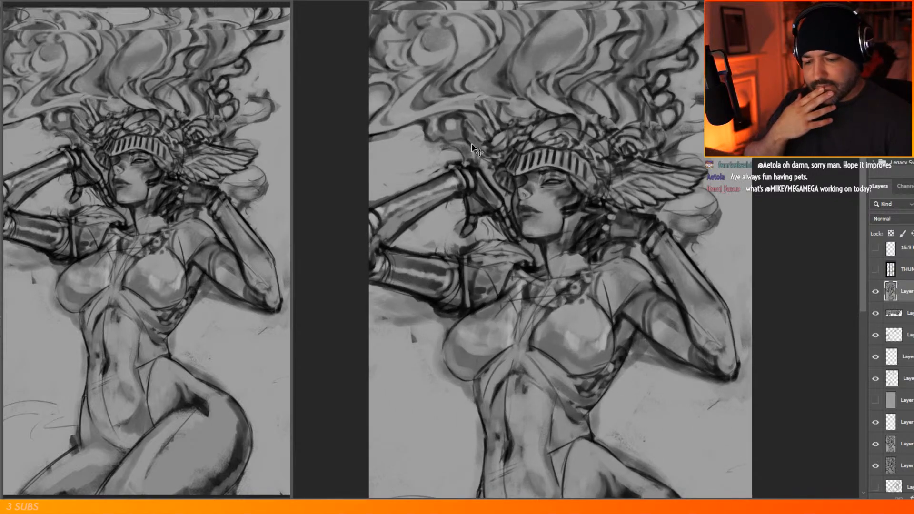
scroll(474, 147, up, 4)
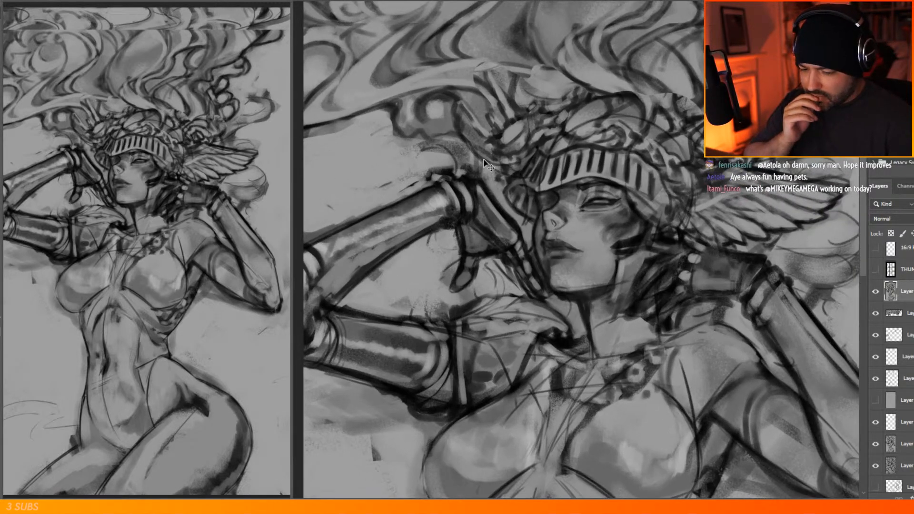
scroll(519, 123, down, 2)
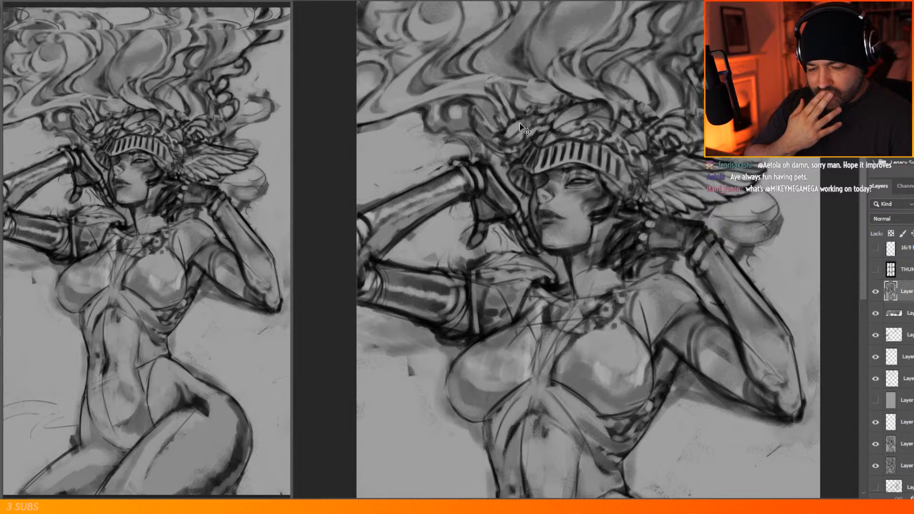
scroll(521, 125, down, 3)
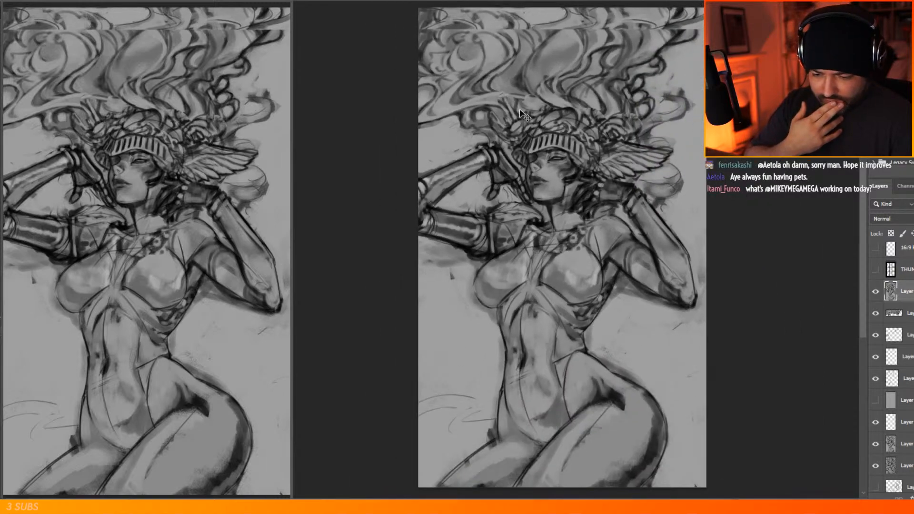
scroll(520, 114, down, 1)
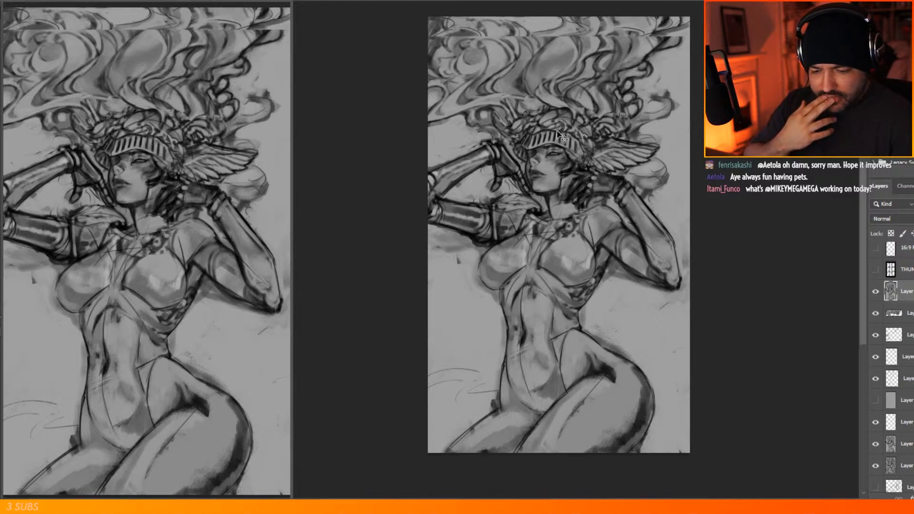
scroll(473, 146, up, 1)
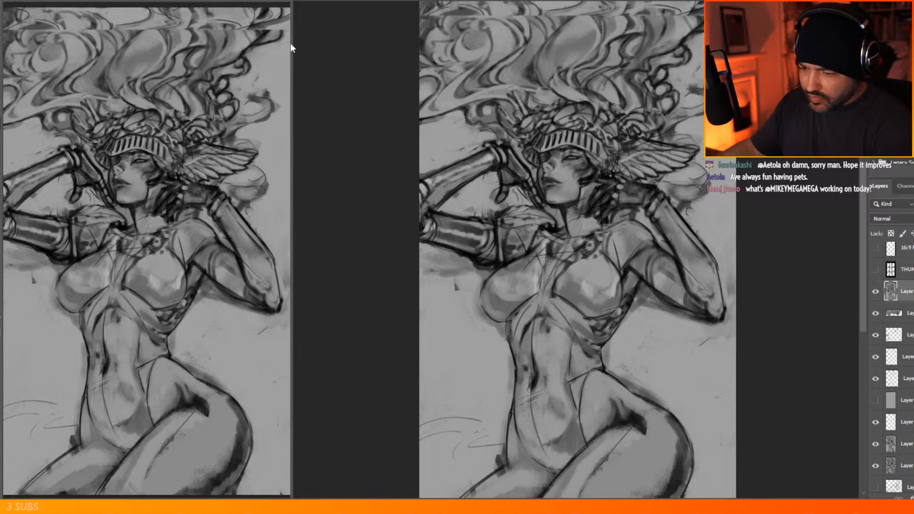
Step: Brush darker grey background shading around the raised forearm, between the two bent arm sections, below the elbow and behind the opposite forearm
right_click(627, 69)
key(Return)
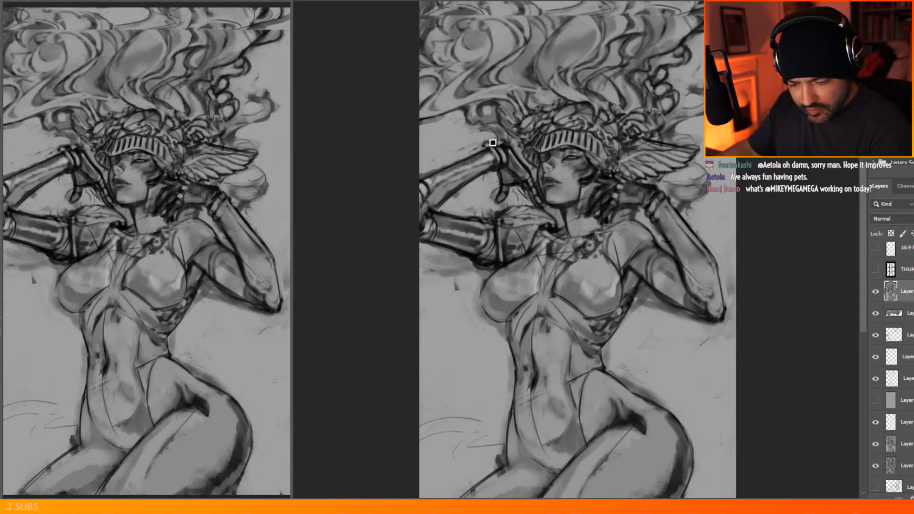
mouse_move(455, 150)
mouse_down()
mouse_move(458, 158)
mouse_move(462, 151)
mouse_up()
mouse_move(483, 181)
mouse_down()
mouse_move(539, 175)
mouse_move(519, 202)
mouse_move(512, 143)
mouse_move(461, 149)
mouse_move(484, 144)
mouse_move(437, 170)
mouse_move(422, 159)
mouse_up()
mouse_move(466, 202)
mouse_down()
mouse_move(453, 205)
mouse_move(472, 209)
mouse_up()
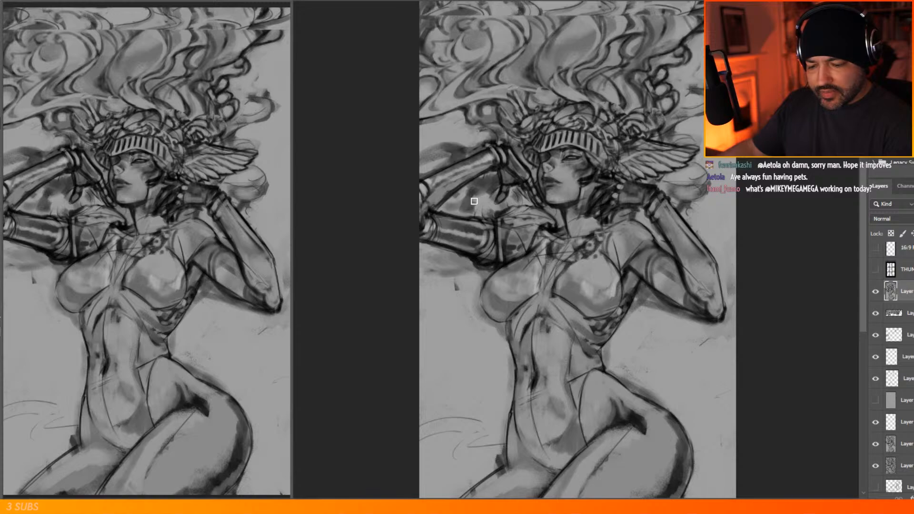
drag(425, 286, 442, 260)
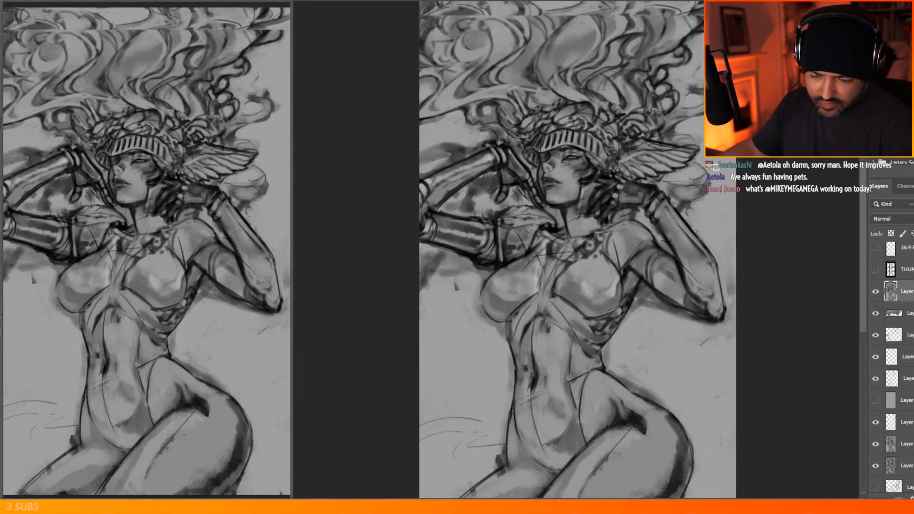
mouse_move(689, 212)
mouse_down()
mouse_move(717, 217)
mouse_move(692, 210)
mouse_move(717, 195)
mouse_move(707, 207)
mouse_move(740, 203)
mouse_up()
Step: Paint broad, curving grey strands into the empty background beside the waist, hips and thigh and near the helmet wing
scroll(632, 160, down, 5)
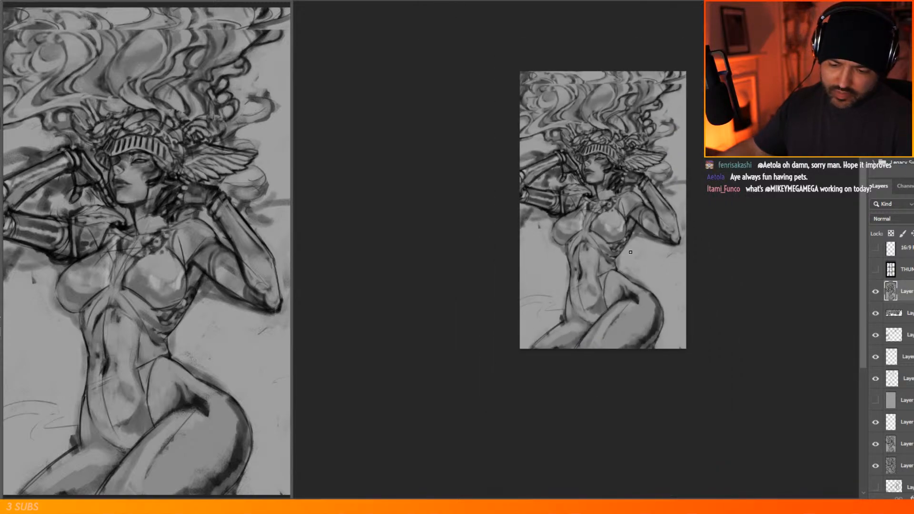
scroll(614, 214, up, 2)
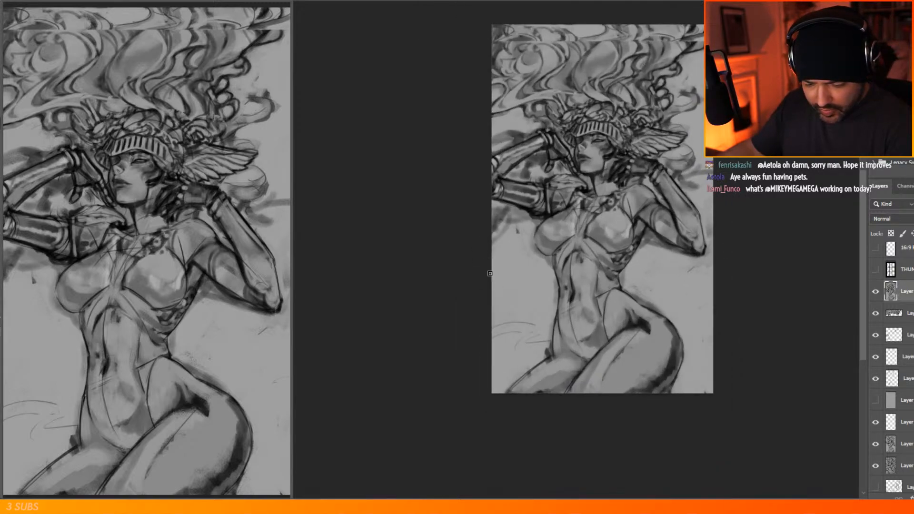
mouse_move(494, 298)
mouse_down()
mouse_move(514, 218)
mouse_move(500, 282)
mouse_move(546, 331)
mouse_move(500, 308)
mouse_move(515, 342)
mouse_move(511, 376)
mouse_move(509, 327)
mouse_move(491, 378)
mouse_move(501, 328)
mouse_move(531, 300)
mouse_up()
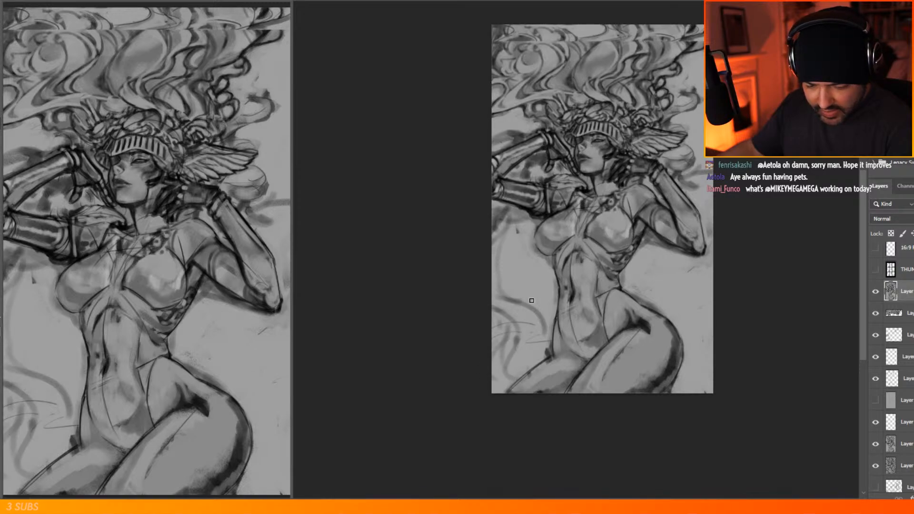
mouse_move(666, 306)
mouse_down()
mouse_move(697, 295)
mouse_move(691, 305)
mouse_move(667, 311)
mouse_move(655, 298)
mouse_move(702, 257)
mouse_up()
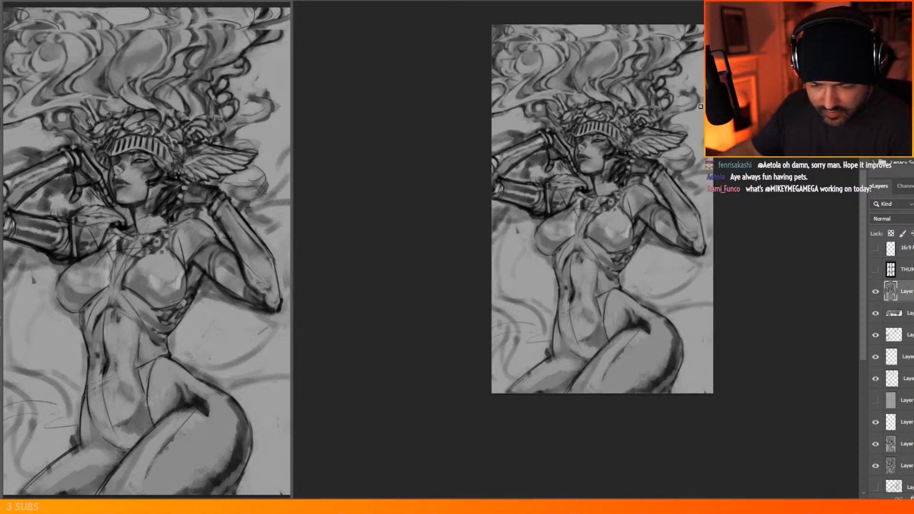
mouse_move(702, 71)
mouse_down()
mouse_move(677, 86)
mouse_move(695, 73)
mouse_up()
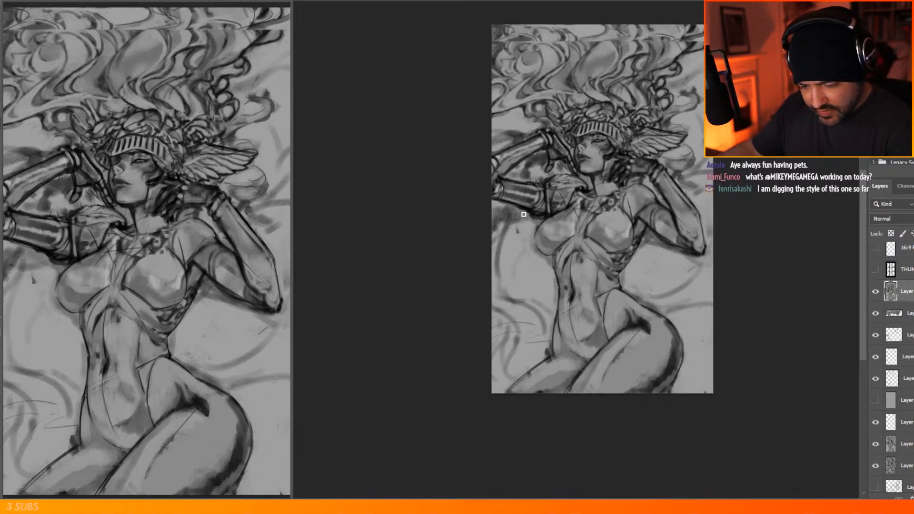
mouse_move(673, 321)
mouse_down()
mouse_move(682, 305)
mouse_move(713, 304)
mouse_up()
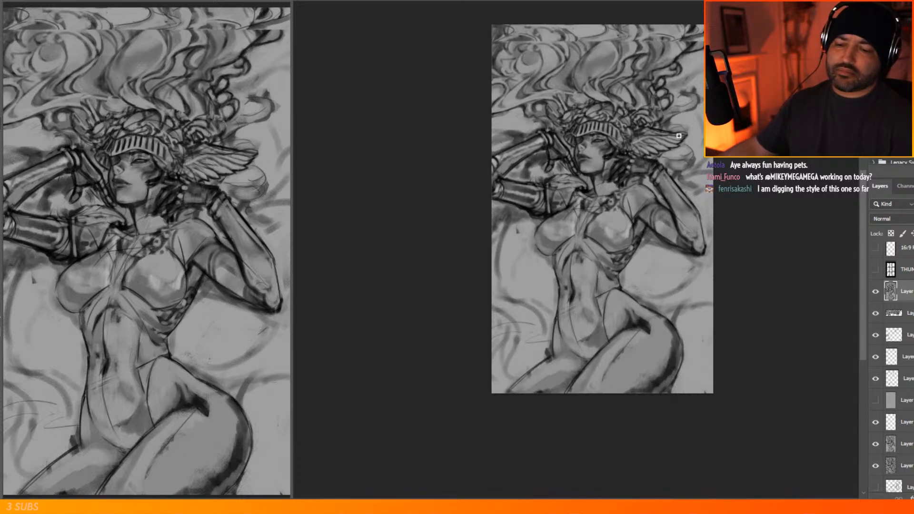
Step: Inspect the helmet, face and surrounding hair at several magnifications and check the visibility of the line layers
scroll(679, 136, up, 1)
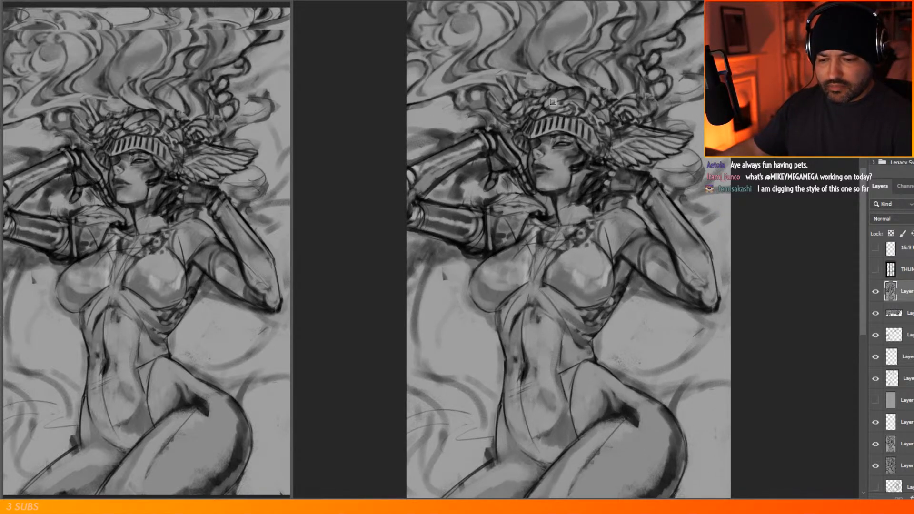
scroll(553, 101, down, 2)
scroll(560, 175, up, 3)
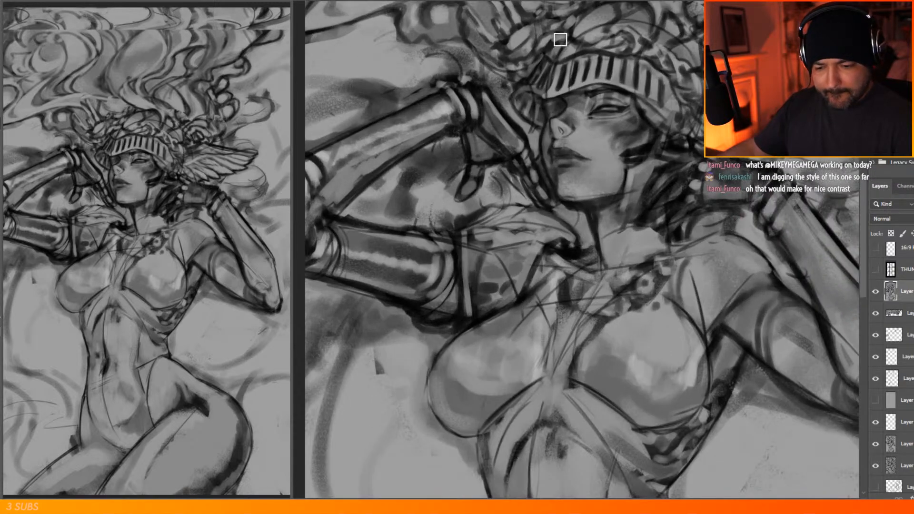
scroll(556, 48, up, 1)
scroll(491, 127, down, 2)
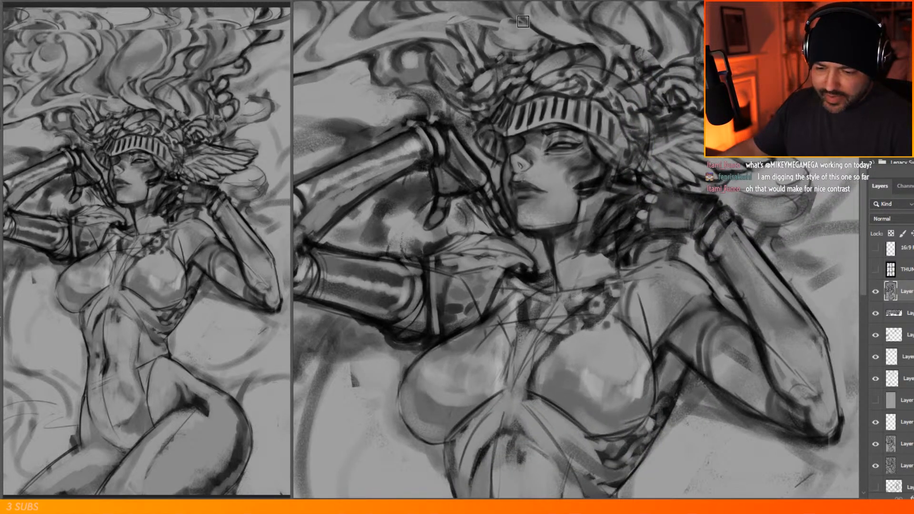
scroll(605, 235, down, 2)
scroll(552, 105, up, 3)
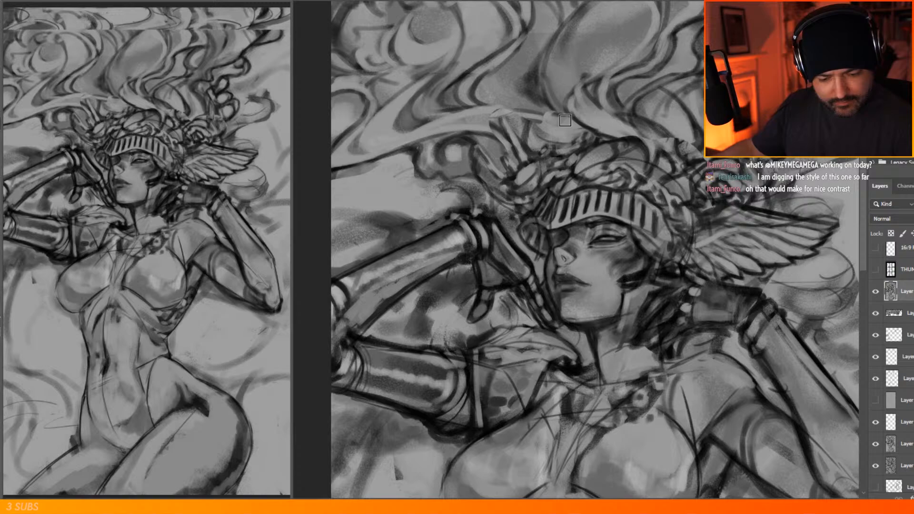
click(877, 362)
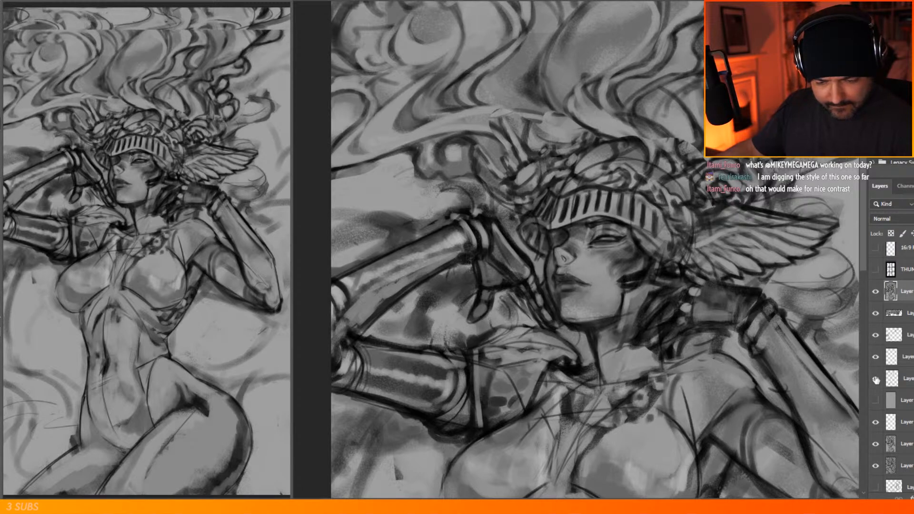
Step: Compare the figure with the shaded painting layer on and off, then leave it and the two line layers hidden
click(876, 292)
click(877, 292)
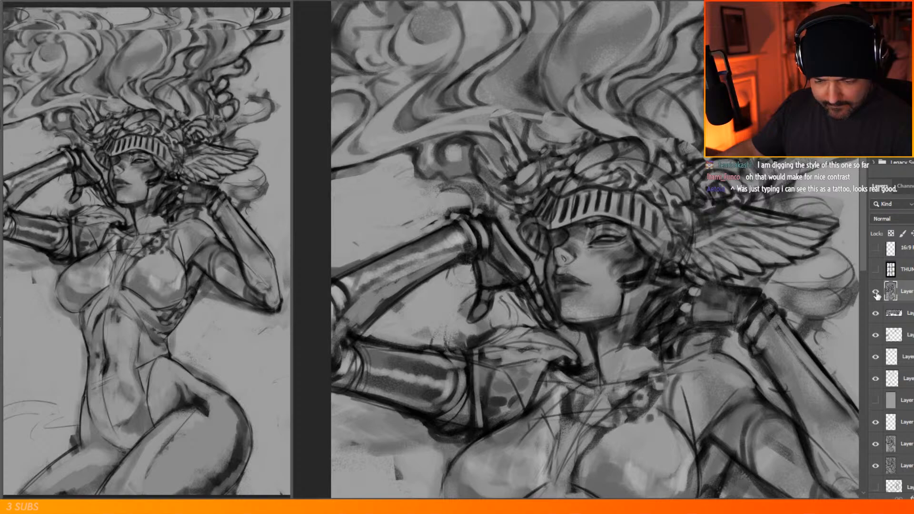
click(876, 293)
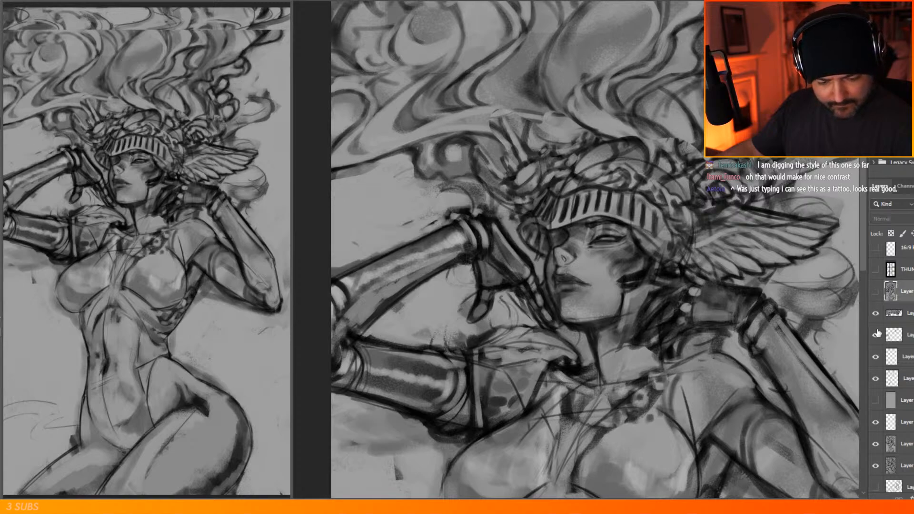
click(876, 359)
click(876, 358)
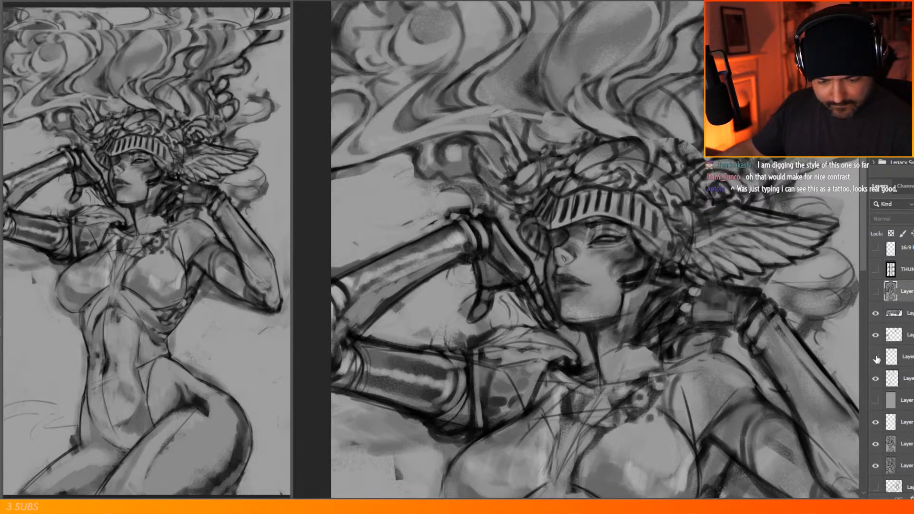
click(877, 359)
click(876, 380)
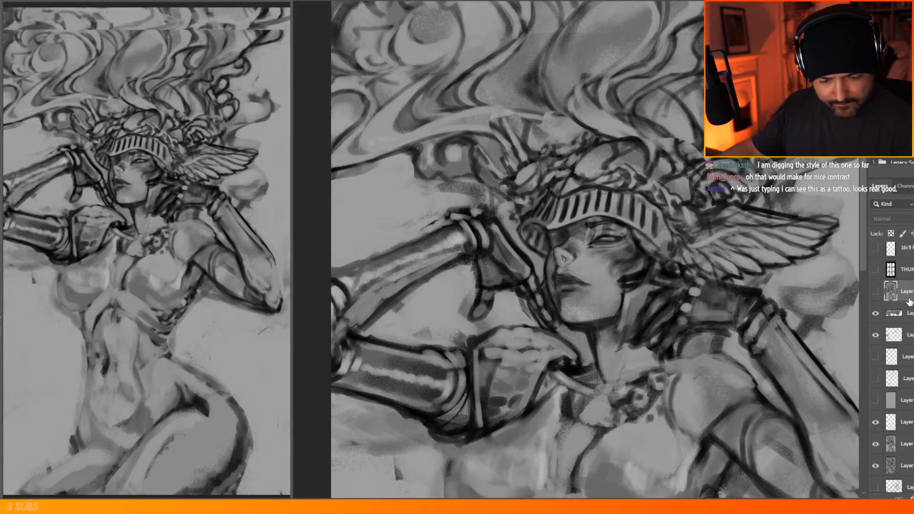
Step: Stamp the visible artwork without its lines onto a new layer and hide this merged copy
key(ctrl+shift+alt+n)
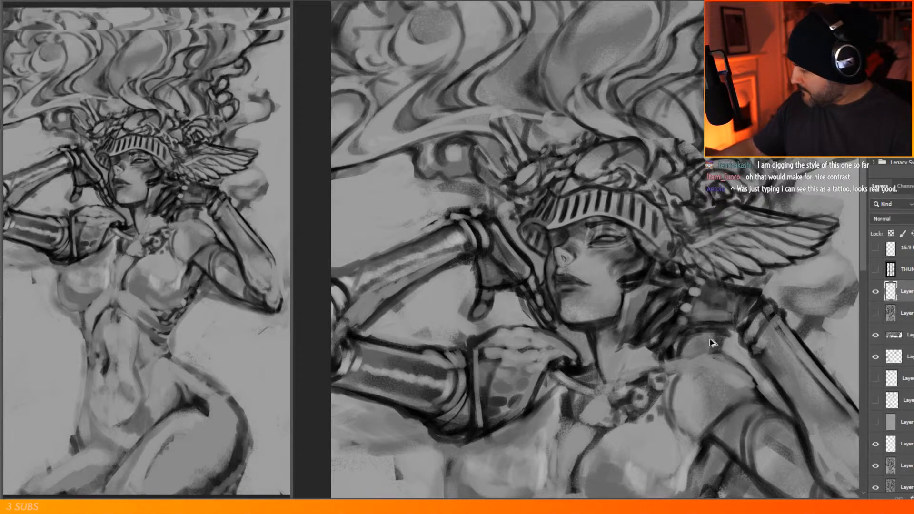
key(ctrl+shift+alt+e)
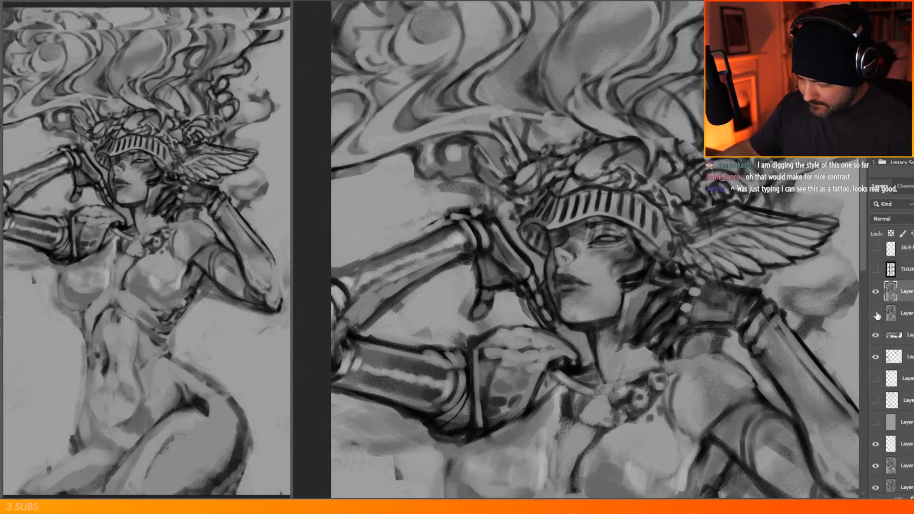
click(875, 291)
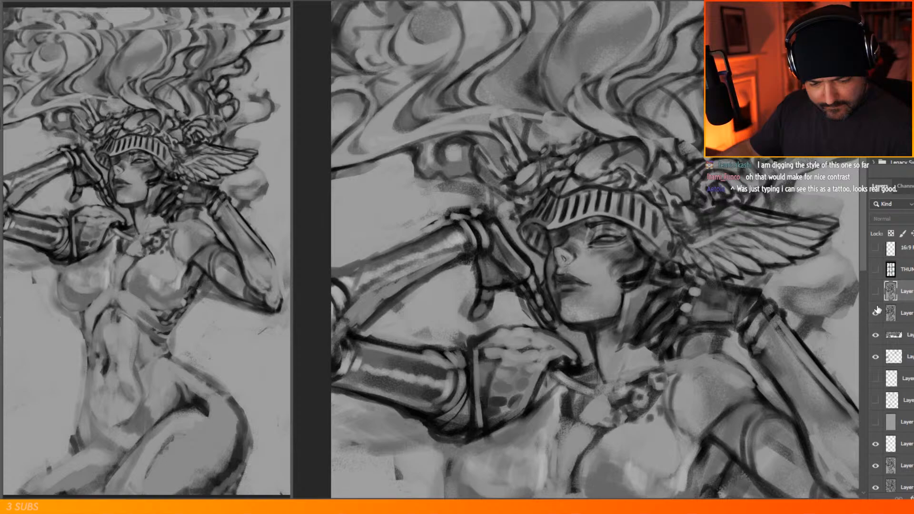
Step: Show and select the shaded painting layer, and place a lower sketch layer directly beneath it
click(905, 313)
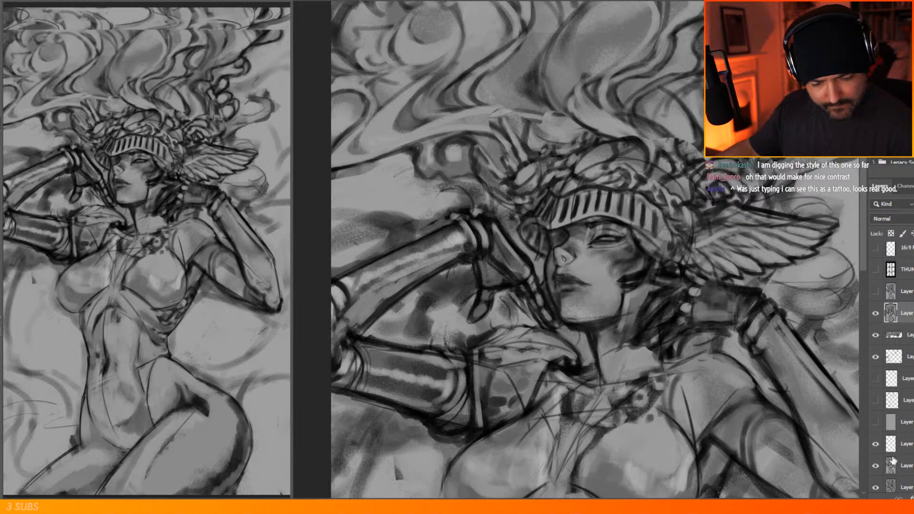
drag(907, 469, 895, 325)
Step: Lasso the whole helmet with its visor, floral crown and side wing, and copy it onto its own layer
click(1, 43)
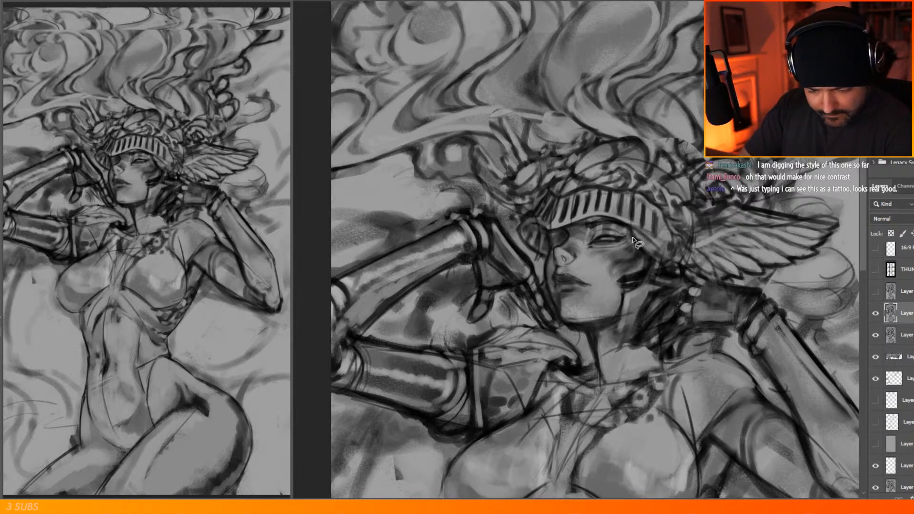
mouse_move(648, 258)
mouse_down()
mouse_move(626, 227)
mouse_move(599, 219)
mouse_move(547, 233)
mouse_move(544, 258)
mouse_up()
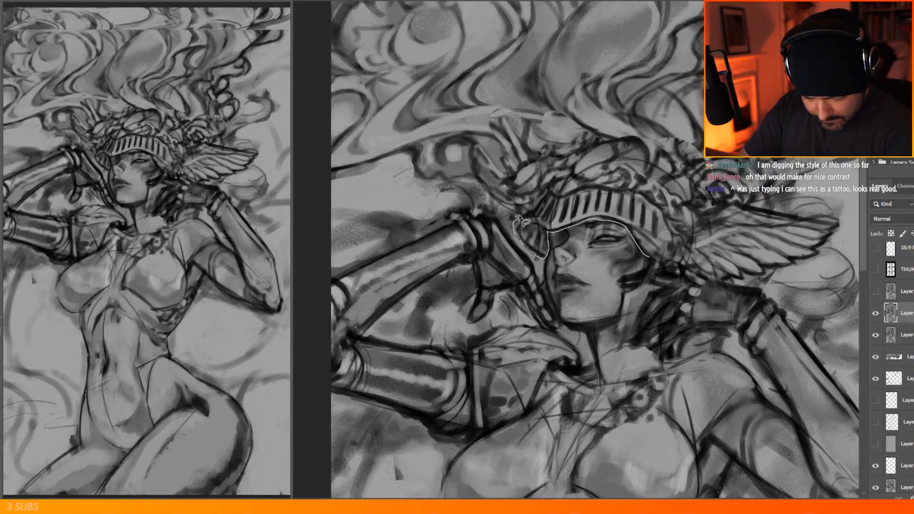
mouse_move(508, 193)
mouse_down()
mouse_move(475, 145)
mouse_move(496, 156)
mouse_move(488, 118)
mouse_move(503, 107)
mouse_move(518, 128)
mouse_move(541, 124)
mouse_move(540, 112)
mouse_move(629, 139)
mouse_move(653, 174)
mouse_move(666, 159)
mouse_move(681, 178)
mouse_move(696, 168)
mouse_move(784, 203)
mouse_up()
mouse_move(834, 243)
mouse_down()
mouse_move(748, 286)
mouse_move(657, 267)
mouse_move(643, 250)
mouse_up()
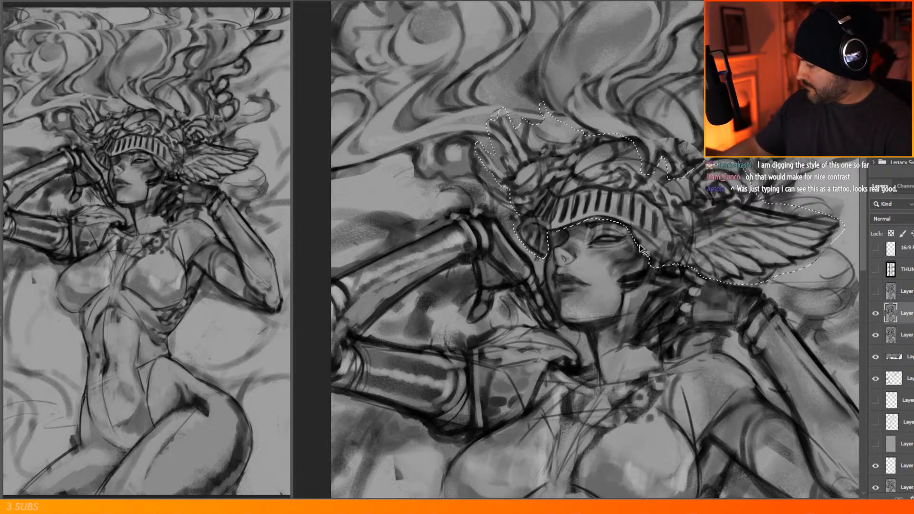
key(ctrl+j)
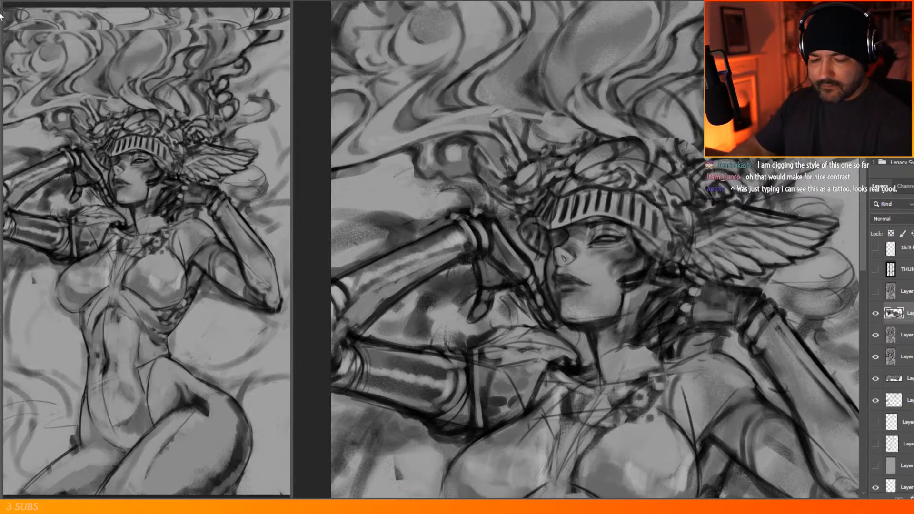
Step: Move the helmet copy down over the forehead and fine-tune its height so the visor sits just above the eyes
drag(798, 222, 799, 247)
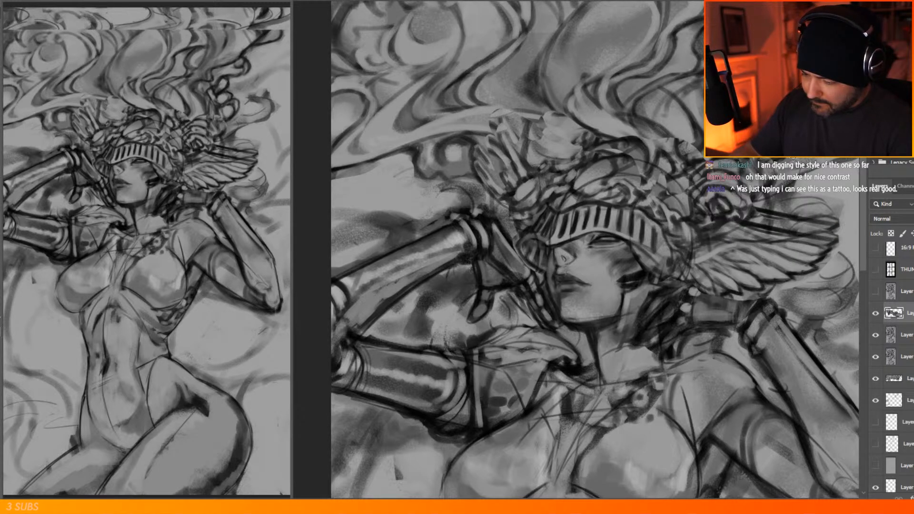
drag(803, 244, 809, 266)
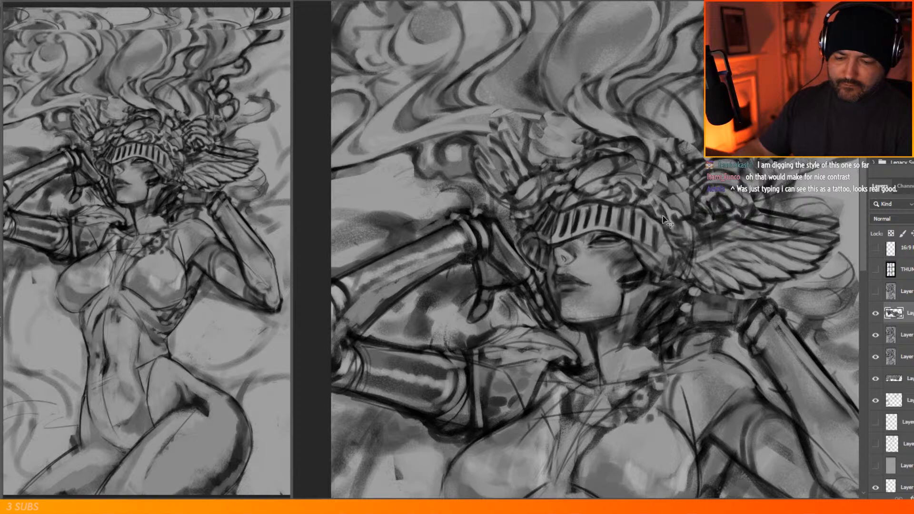
scroll(640, 177, down, 9)
scroll(699, 193, up, 4)
scroll(699, 192, up, 2)
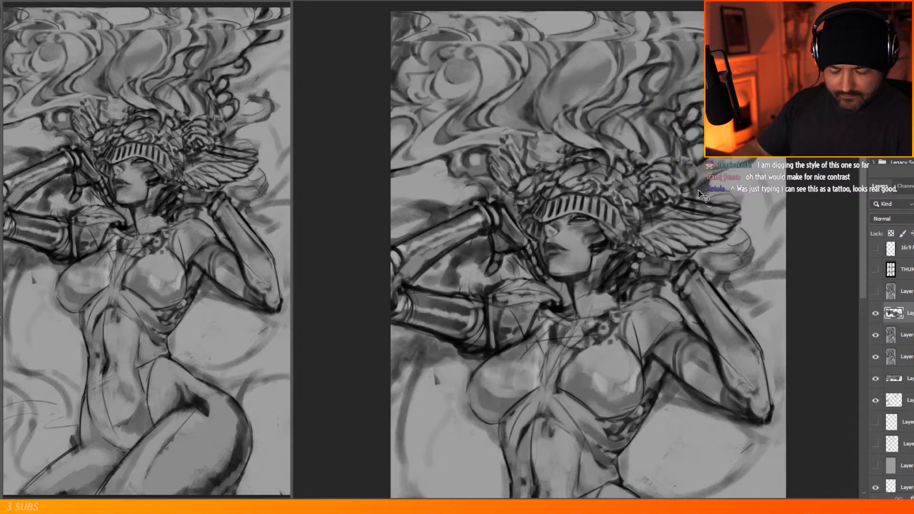
scroll(655, 255, up, 4)
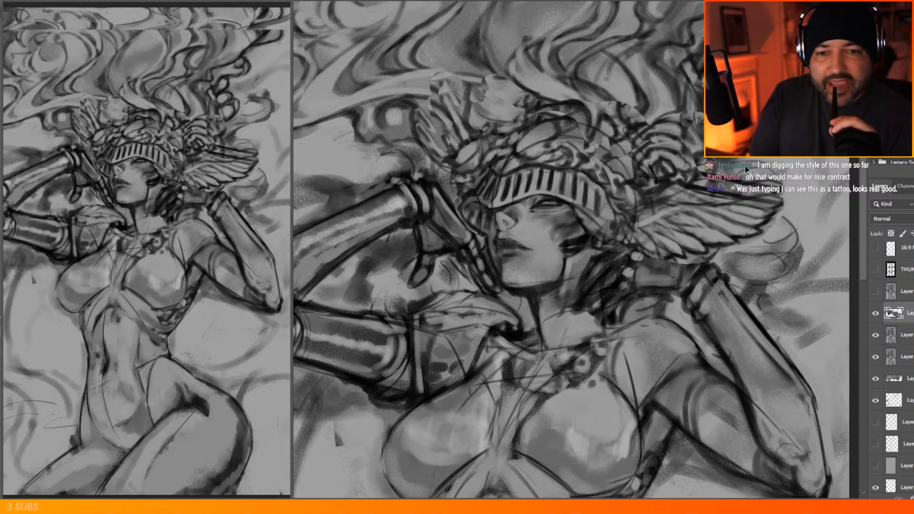
drag(751, 213, 749, 205)
Step: Review the lowered helmet against the whole figure and nudge its position slightly
scroll(594, 137, down, 2)
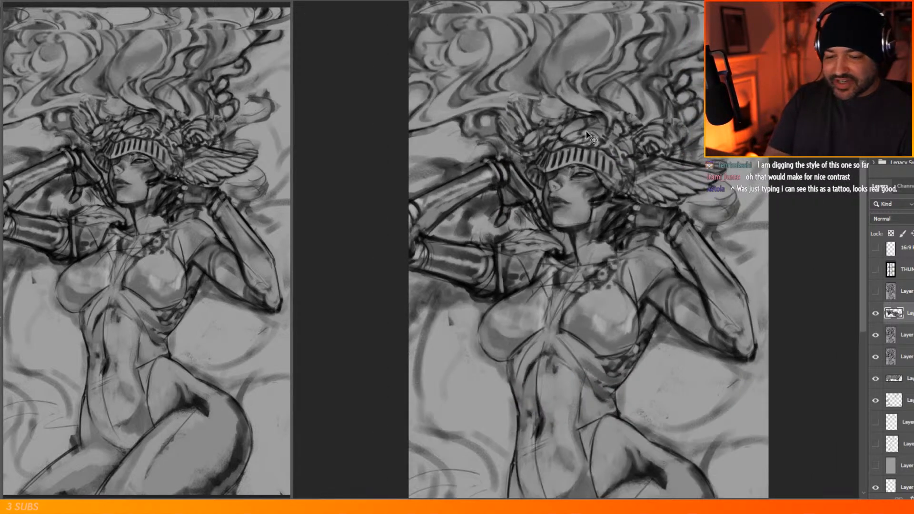
scroll(591, 135, down, 2)
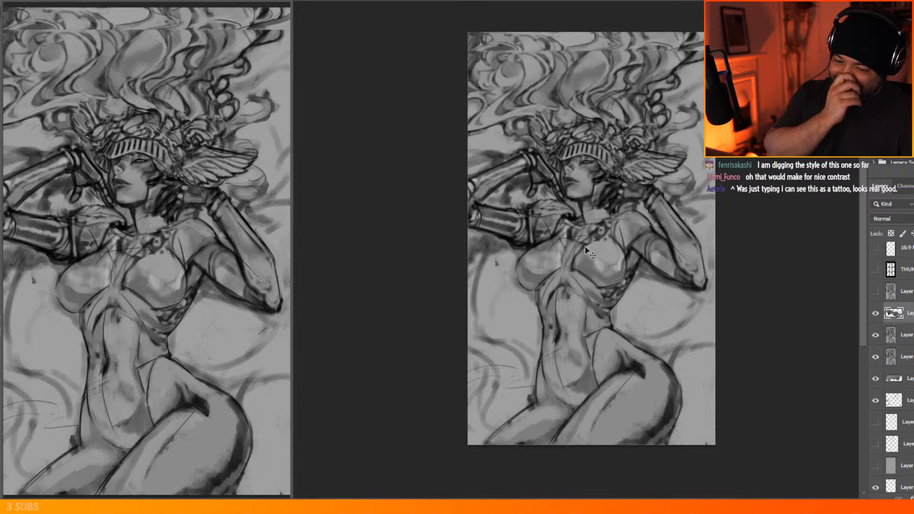
scroll(591, 246, up, 1)
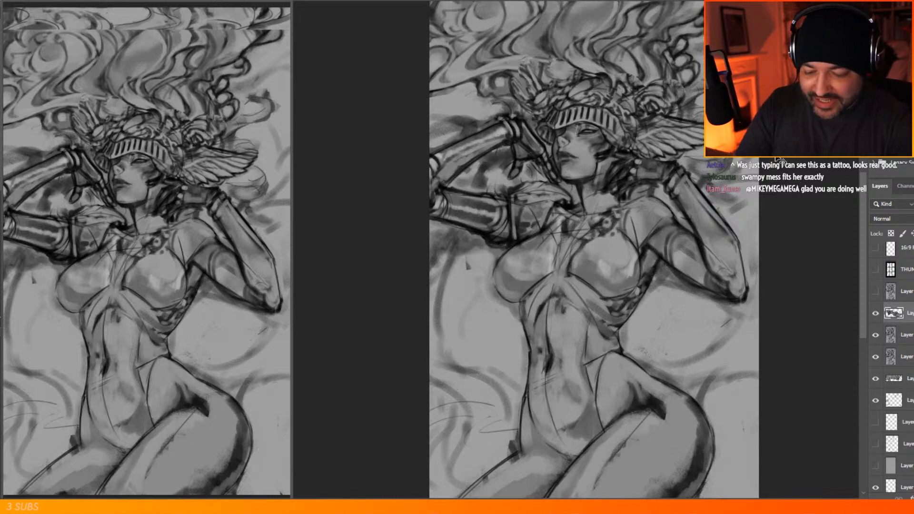
key(ctrl+minus)
scroll(575, 227, down, 3)
scroll(572, 219, up, 8)
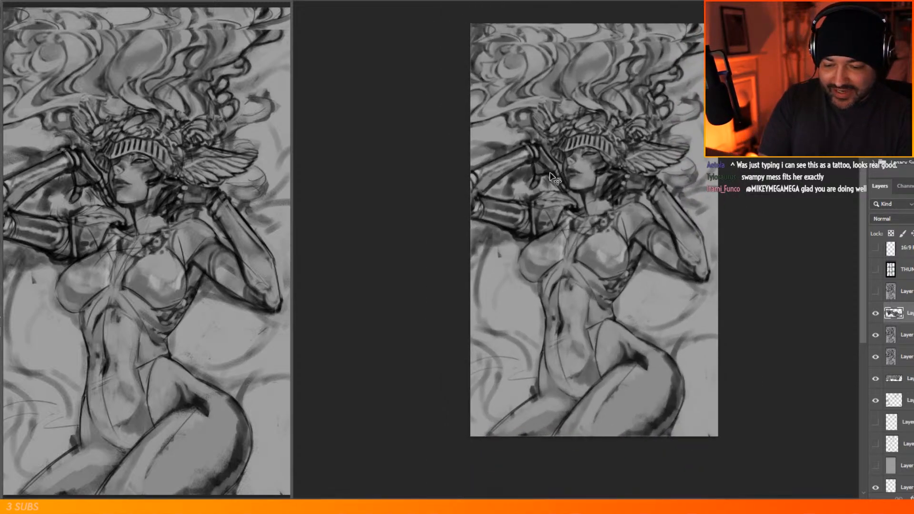
scroll(612, 153, up, 2)
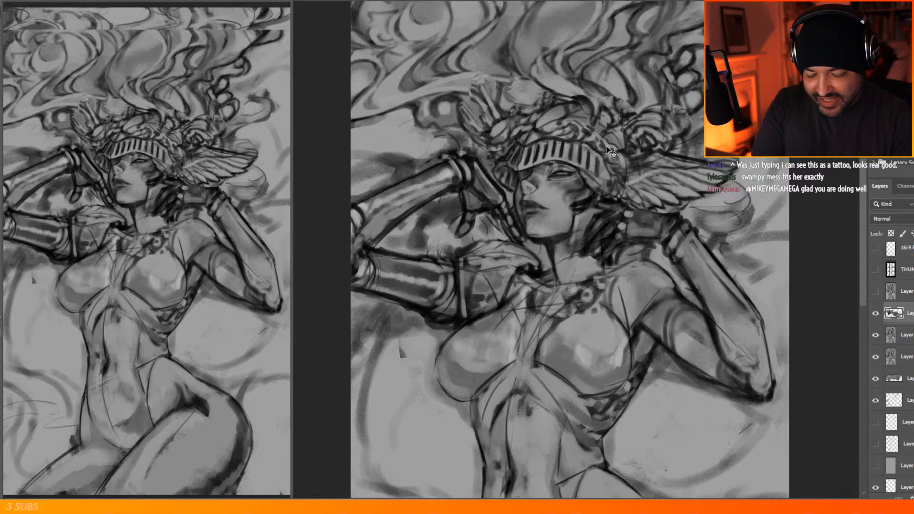
drag(720, 171, 715, 180)
Step: Examine how the enlarged helmet and crown read against the whole figure at several magnifications
scroll(551, 88, down, 6)
scroll(558, 132, up, 1)
scroll(558, 132, up, 1)
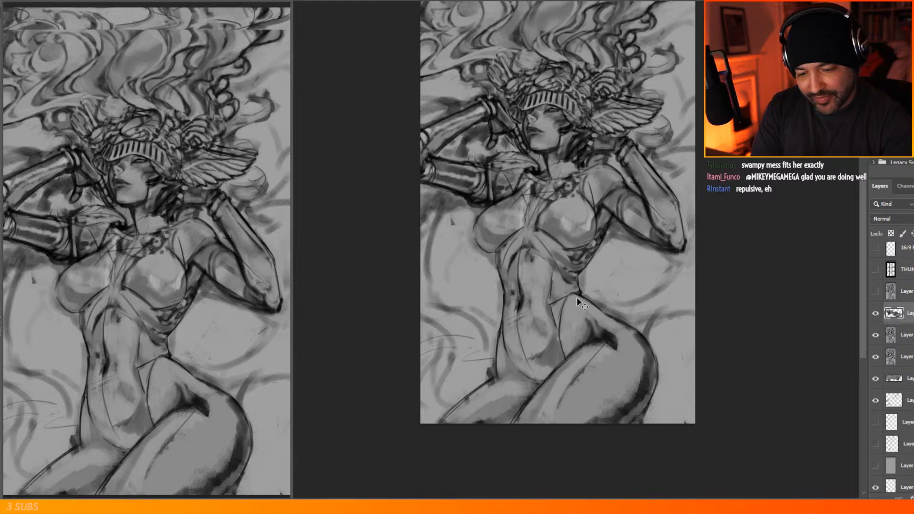
scroll(567, 244, down, 4)
scroll(538, 119, up, 5)
scroll(551, 103, down, 4)
scroll(558, 187, up, 2)
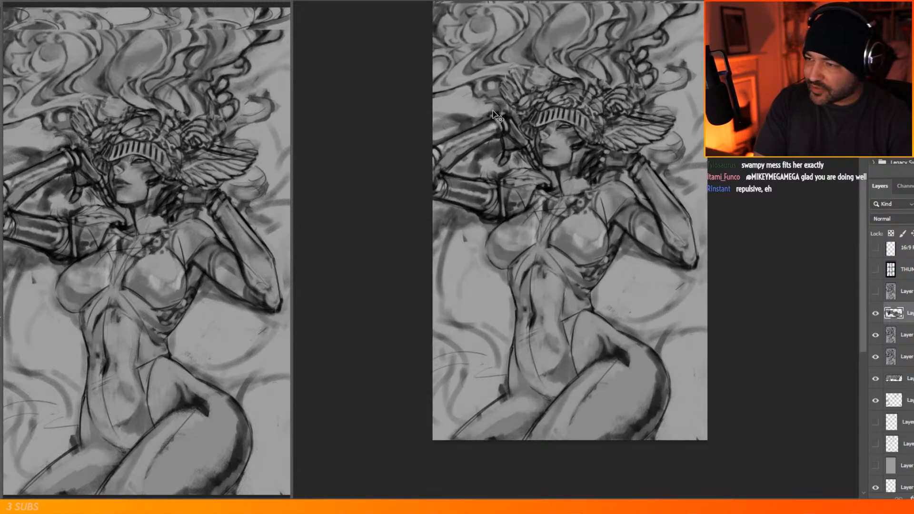
scroll(535, 259, down, 1)
scroll(535, 260, down, 1)
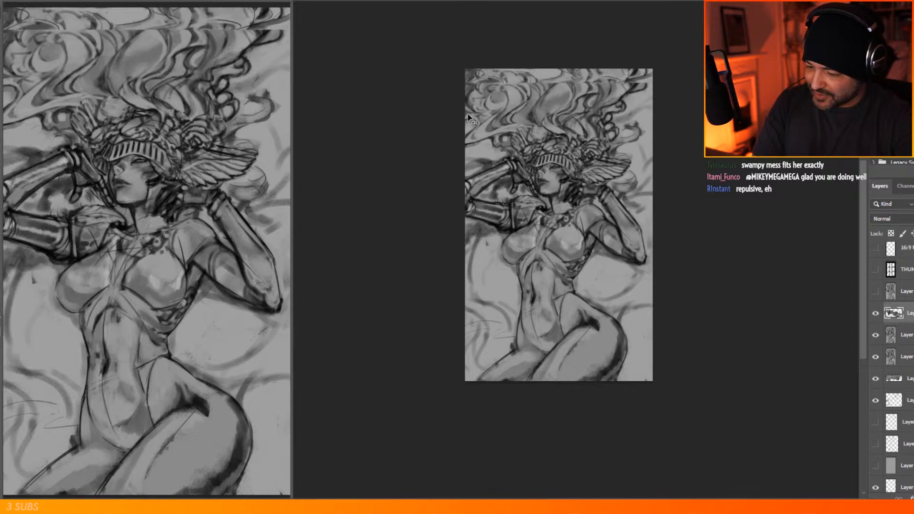
Step: Sample a grey from the hair and paint broad flowing strokes through the strands near the canvas's upper edge
scroll(529, 77, up, 4)
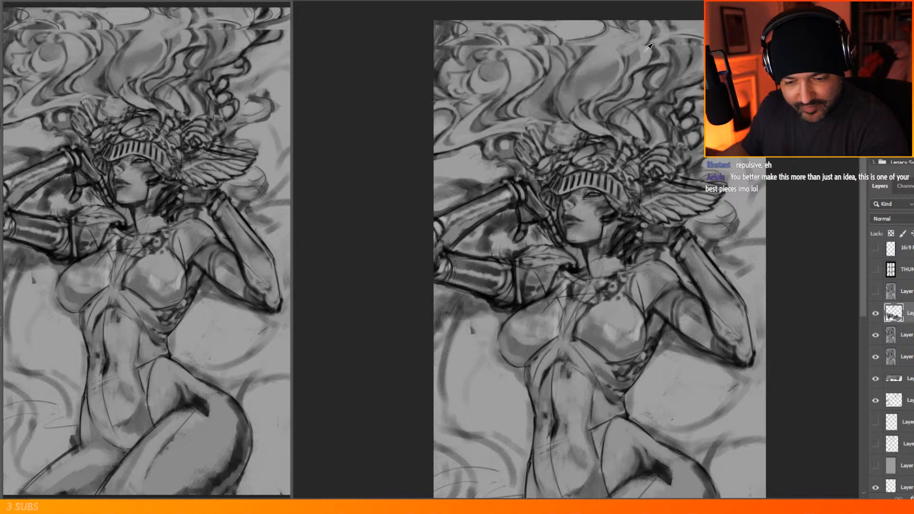
alt+click(683, 52)
mouse_move(680, 36)
mouse_down()
mouse_move(630, 45)
mouse_move(680, 34)
mouse_up()
mouse_move(610, 51)
mouse_down()
mouse_move(669, 29)
mouse_move(674, 40)
mouse_move(703, 35)
mouse_up()
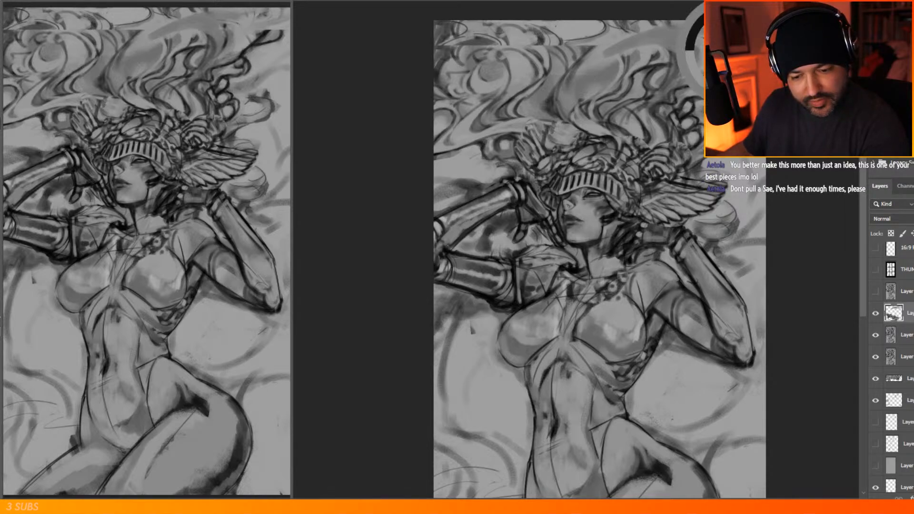
drag(725, 24, 742, 40)
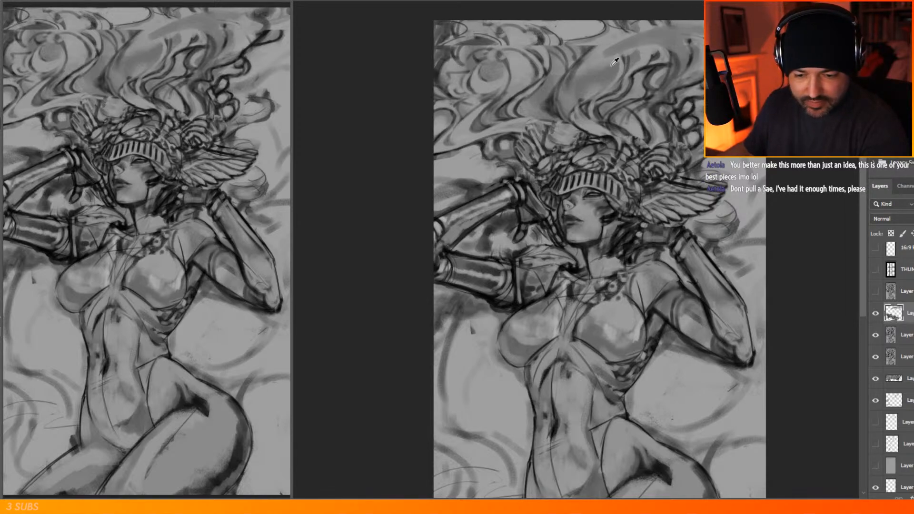
drag(605, 52, 614, 42)
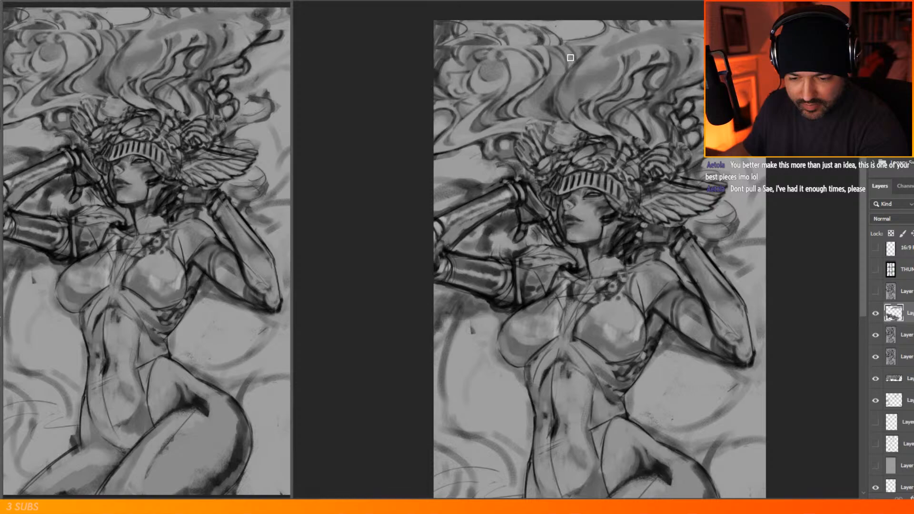
mouse_move(481, 44)
mouse_down()
mouse_move(493, 41)
mouse_move(451, 41)
mouse_move(449, 28)
mouse_move(533, 30)
mouse_up()
Step: Brush over the hard horizontal seam running through the hair at the top of the canvas
right_click(667, 48)
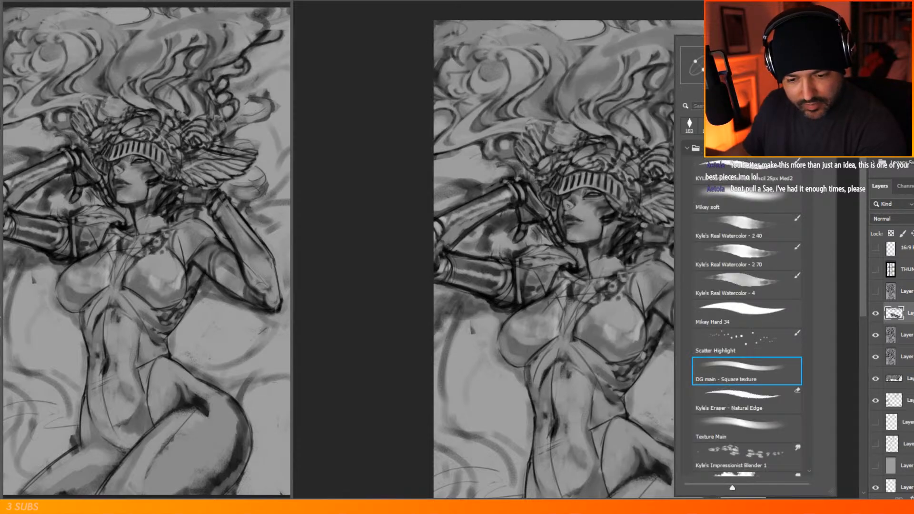
click(619, 45)
mouse_move(599, 64)
mouse_down()
mouse_move(621, 41)
mouse_move(673, 44)
mouse_move(614, 42)
mouse_up()
mouse_move(599, 29)
mouse_down()
mouse_move(490, 43)
mouse_move(541, 26)
mouse_move(472, 27)
mouse_up()
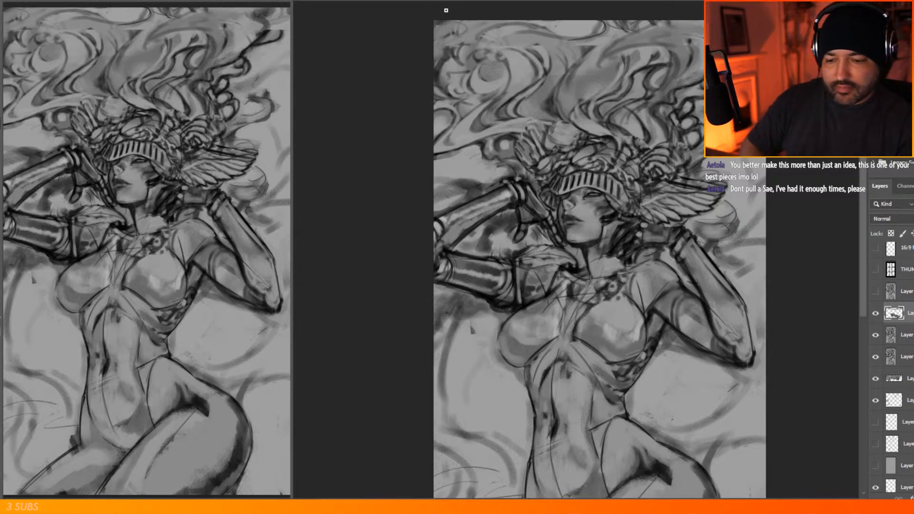
Step: Repaint the helmet's floral crown and rework the background shading beneath the wing and between the bent forearms
scroll(541, 53, down, 4)
scroll(571, 191, down, 1)
scroll(570, 204, up, 6)
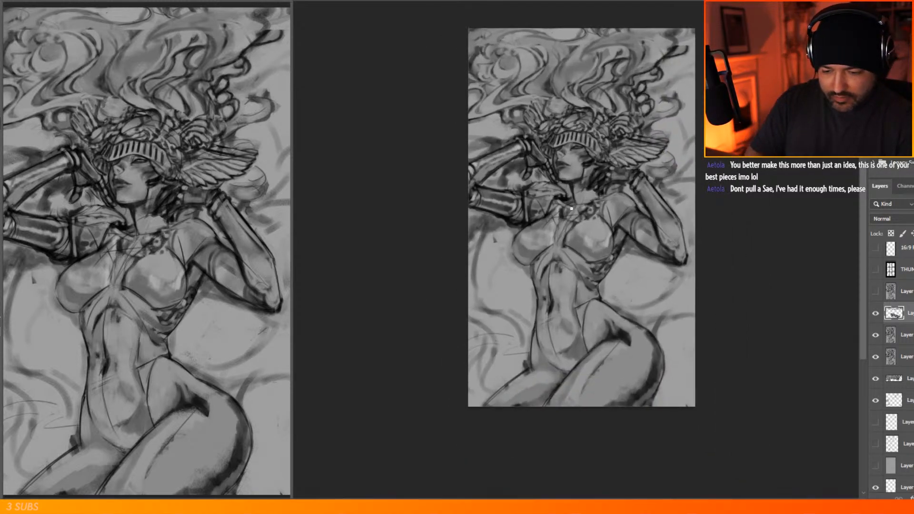
scroll(560, 73, up, 3)
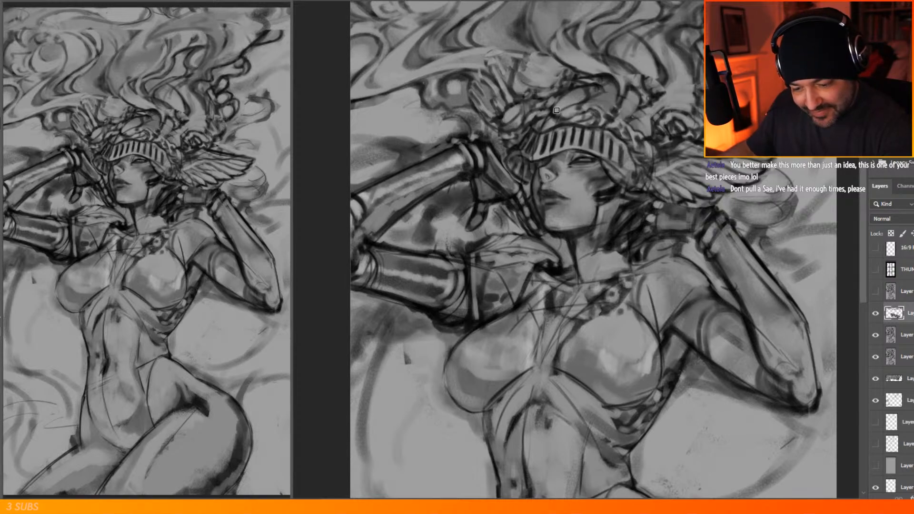
mouse_move(596, 103)
mouse_down()
mouse_move(647, 143)
mouse_move(650, 135)
mouse_up()
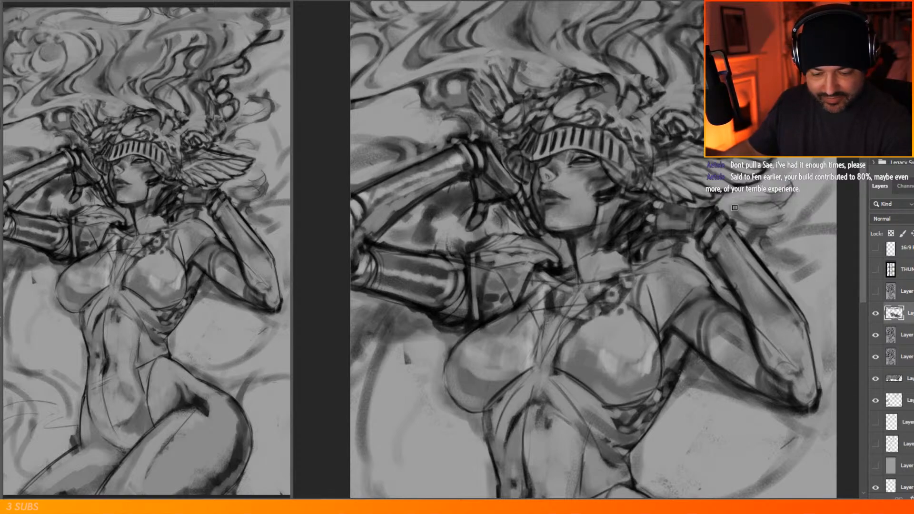
mouse_move(680, 248)
mouse_down()
mouse_move(642, 257)
mouse_move(661, 247)
mouse_move(649, 246)
mouse_move(667, 246)
mouse_move(661, 255)
mouse_move(680, 249)
mouse_move(672, 241)
mouse_move(694, 255)
mouse_up()
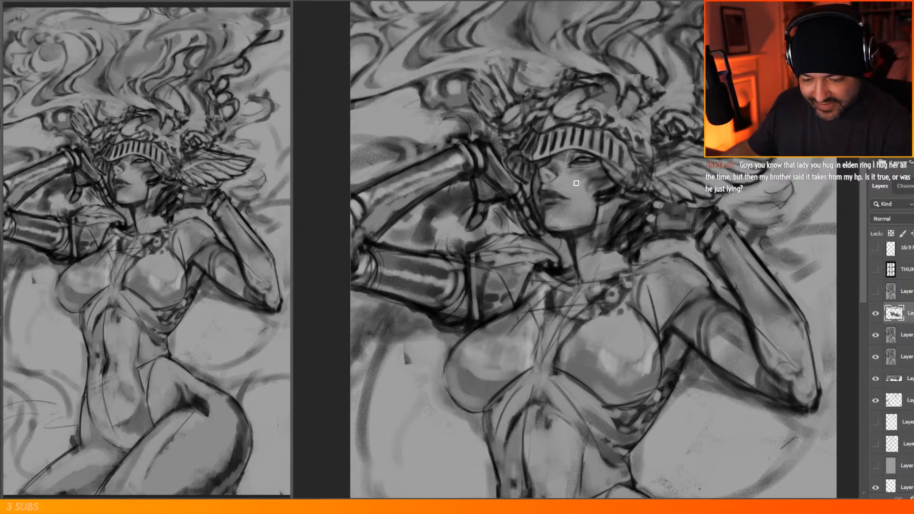
alt+click(491, 227)
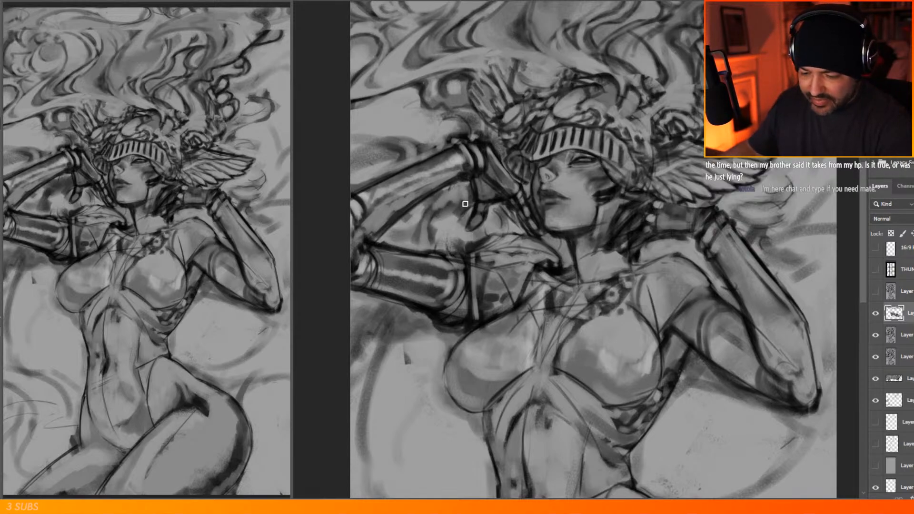
Step: Touch up the background shading between the bent forearms and along the hair strands near the canvas's upper corner
drag(465, 187, 423, 203)
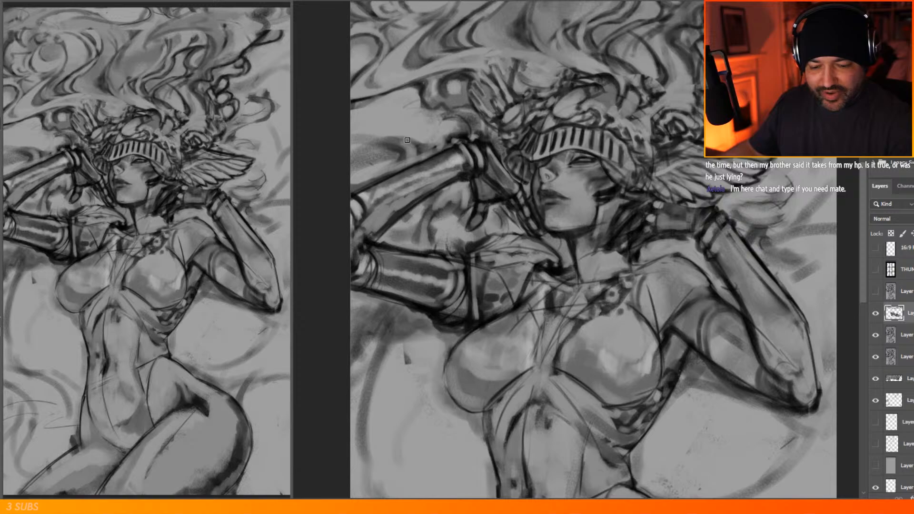
key(ctrl+0)
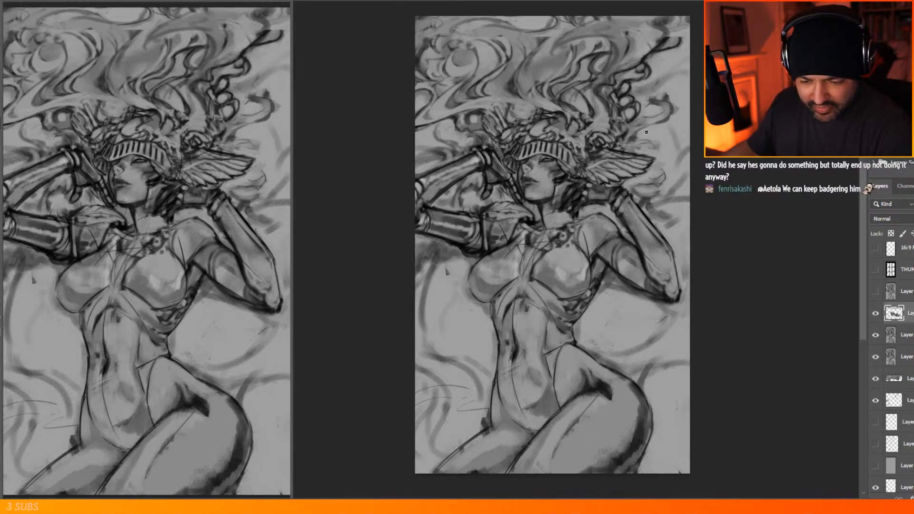
mouse_move(659, 85)
mouse_down()
mouse_move(689, 72)
mouse_move(636, 84)
mouse_move(699, 67)
mouse_up()
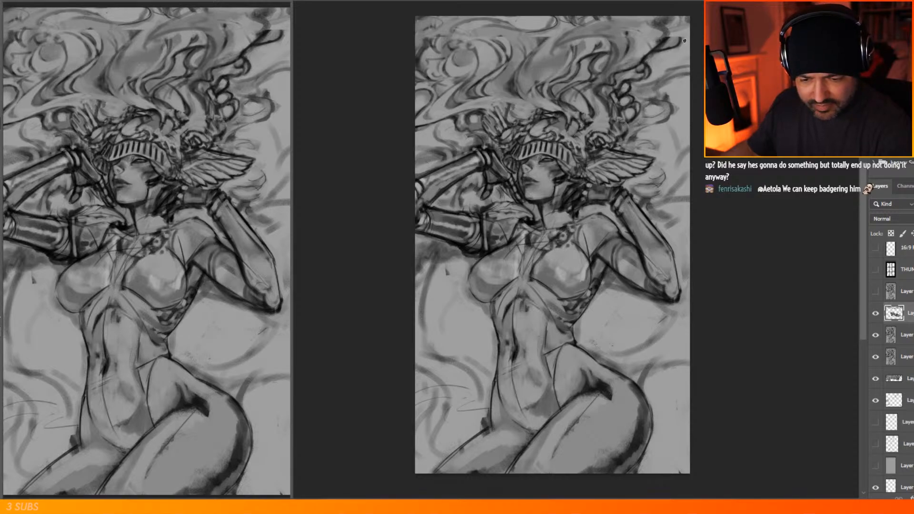
drag(678, 29, 672, 37)
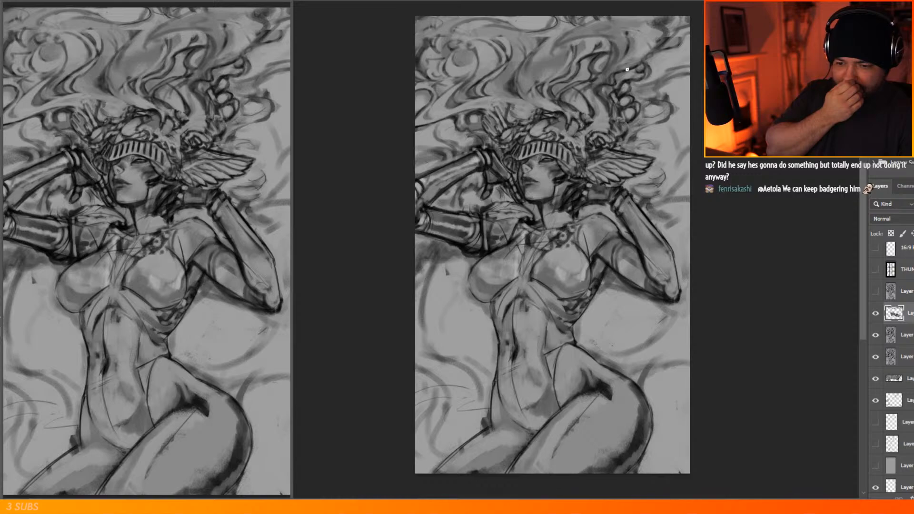
Step: Examine the winged helmet, face and flowing hair both close up and against the whole figure
scroll(516, 159, up, 5)
scroll(493, 188, up, 1)
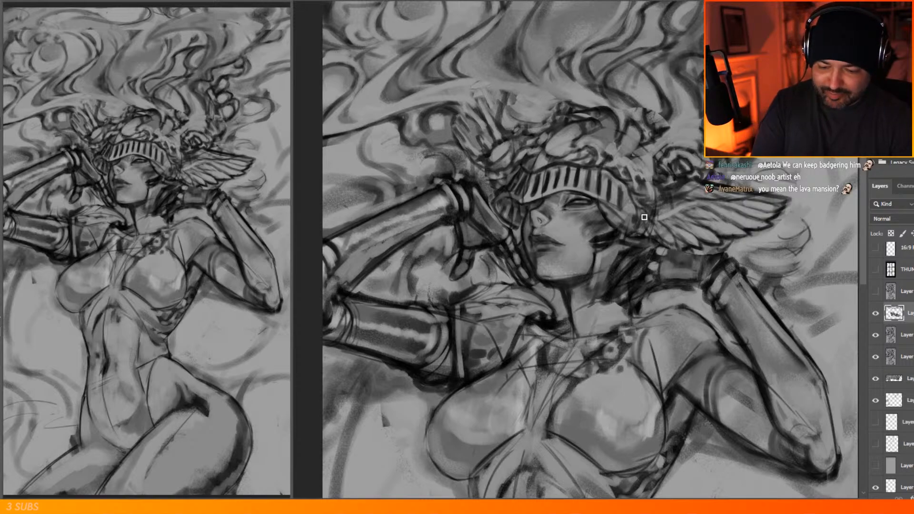
scroll(607, 172, down, 9)
scroll(607, 171, up, 3)
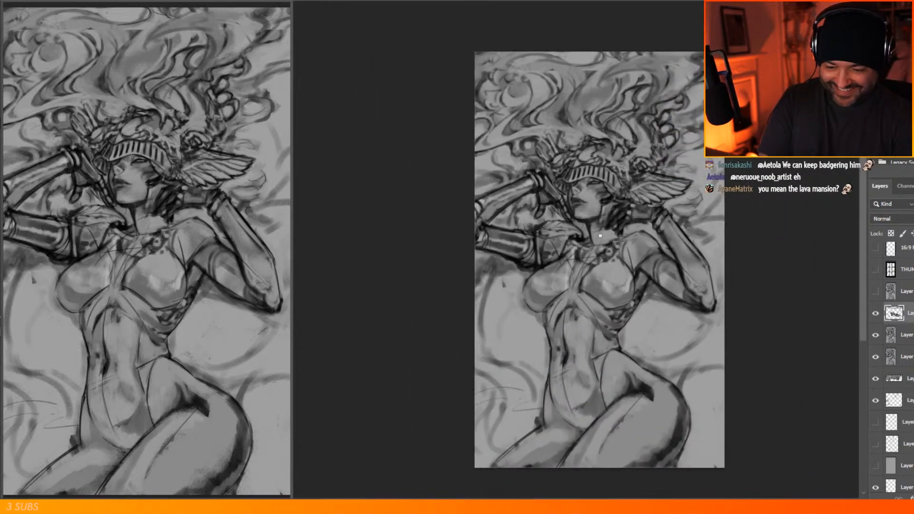
scroll(625, 206, down, 1)
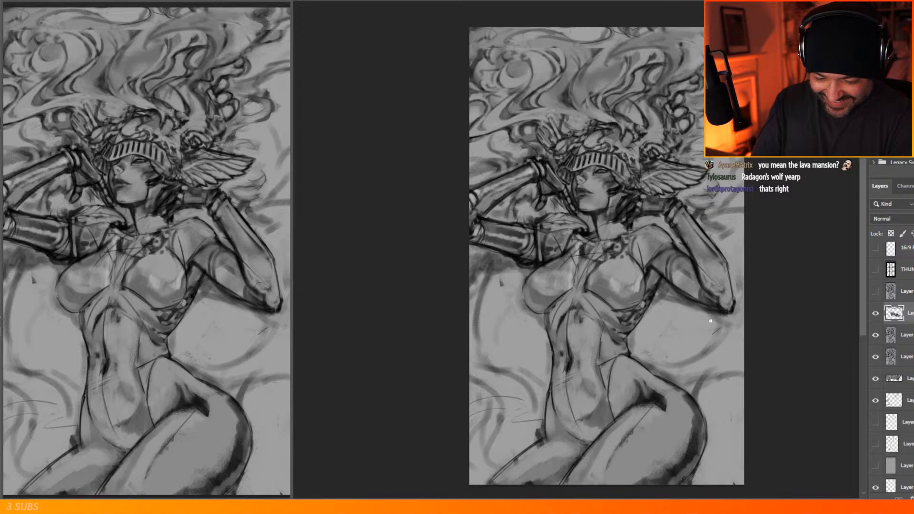
scroll(626, 310, down, 3)
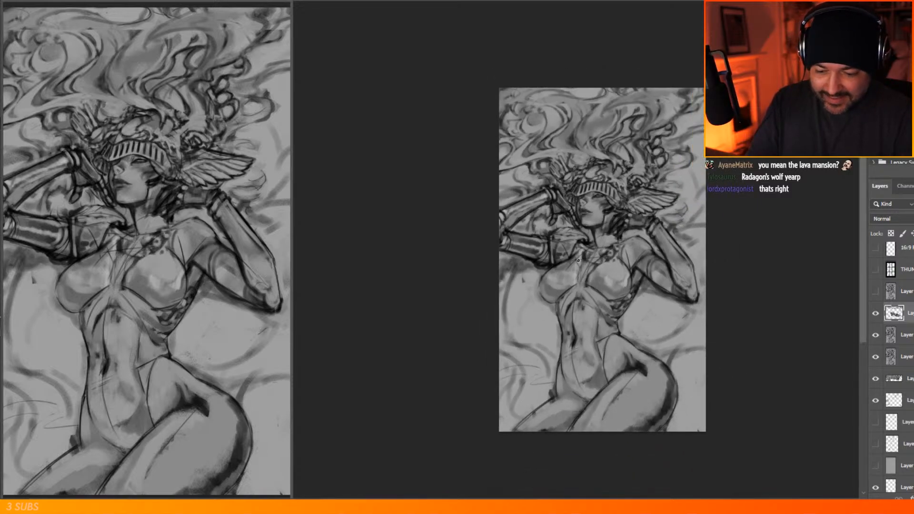
scroll(628, 309, up, 3)
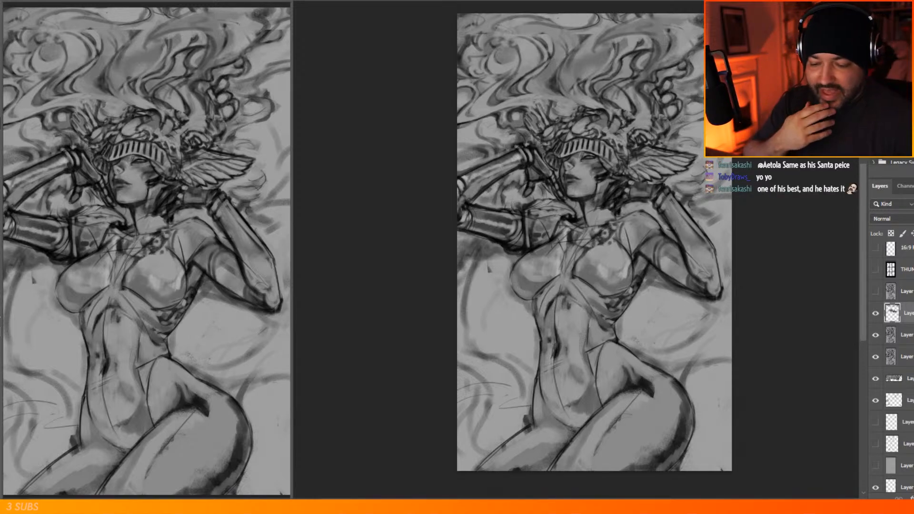
scroll(525, 103, up, 9)
scroll(525, 103, down, 3)
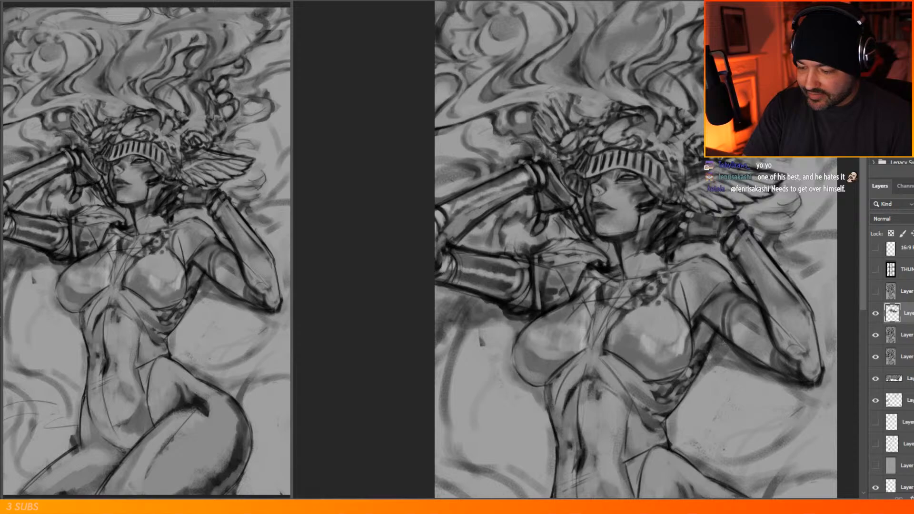
scroll(525, 103, up, 3)
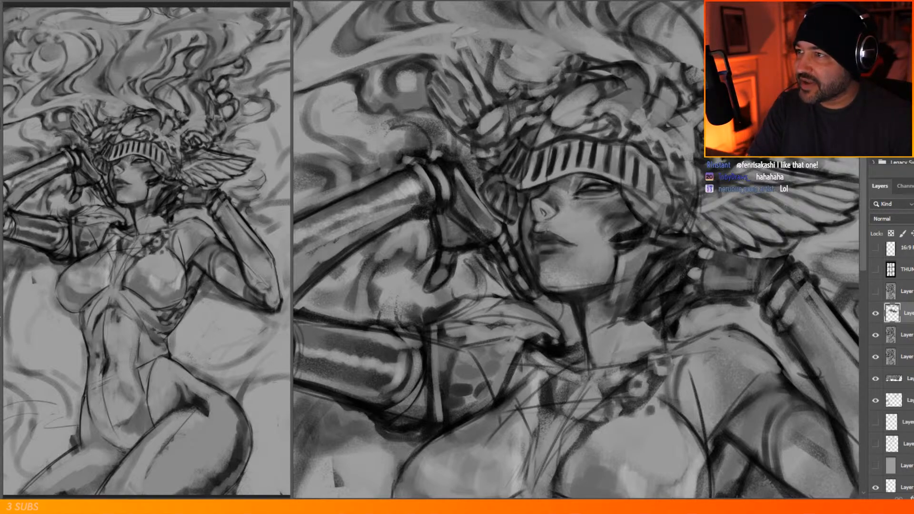
Step: Bring the painting of the blue-skinned woman with the golden tree over the canvas to view it, and move it away again
drag(905, 2, 440, 2)
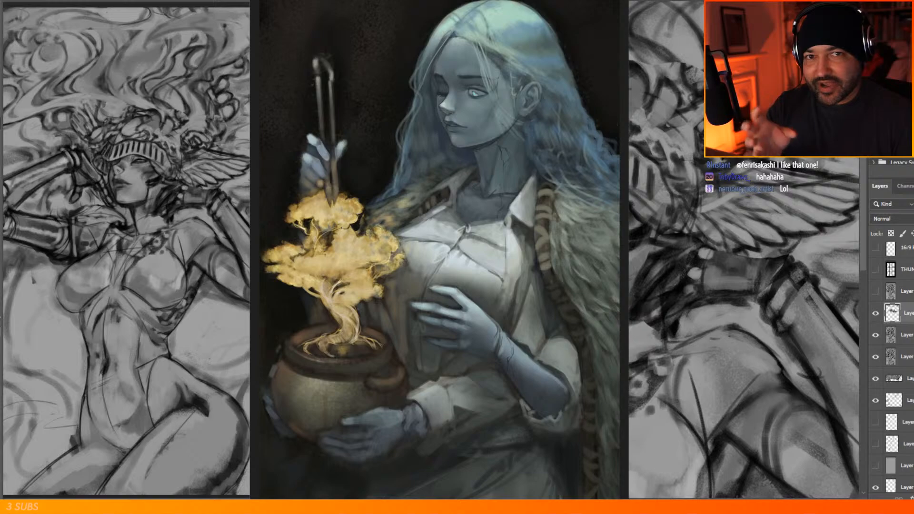
drag(333, 352, 913, 6)
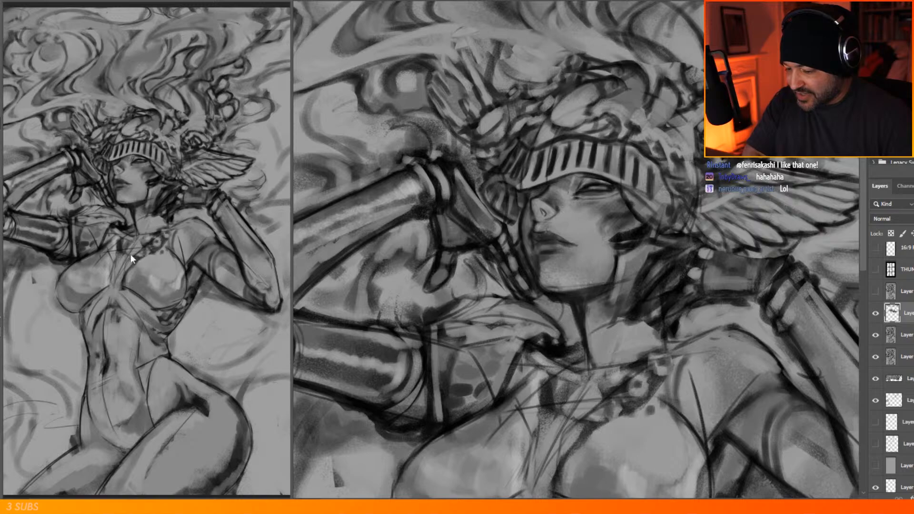
scroll(570, 186, down, 6)
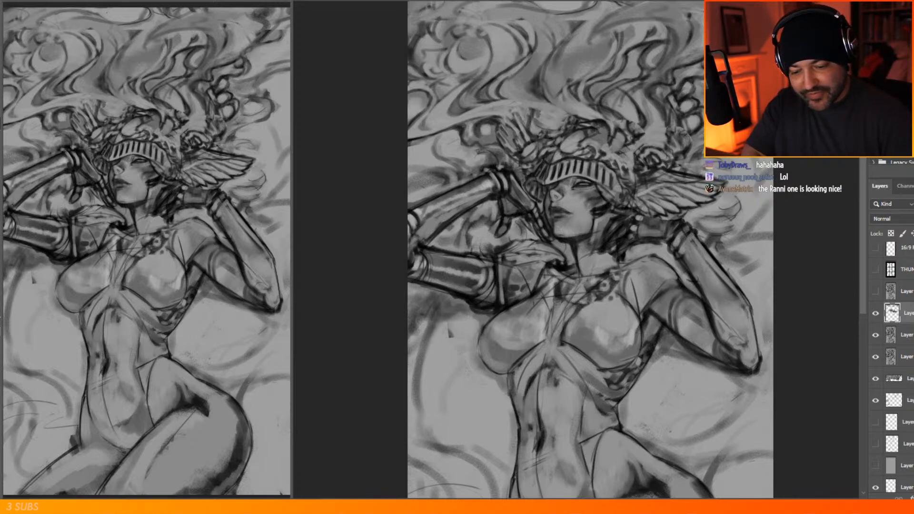
scroll(538, 78, down, 3)
scroll(545, 121, up, 3)
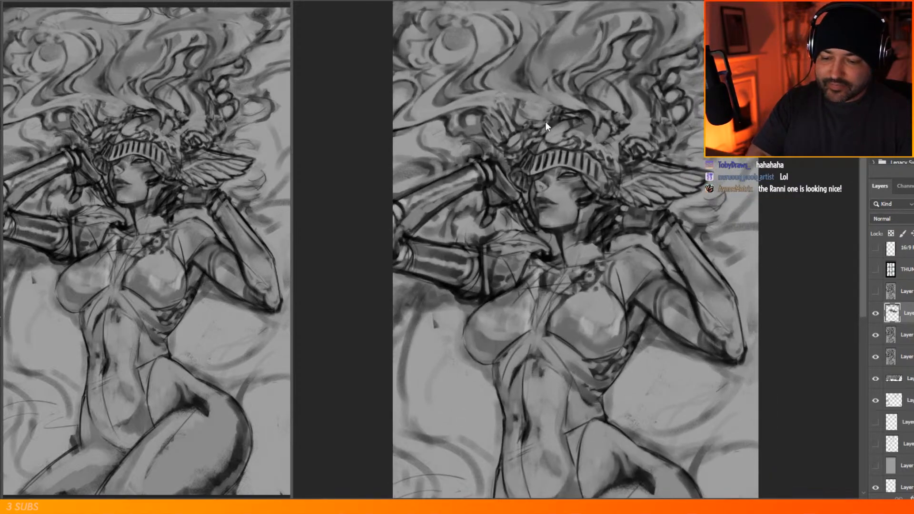
scroll(557, 186, up, 1)
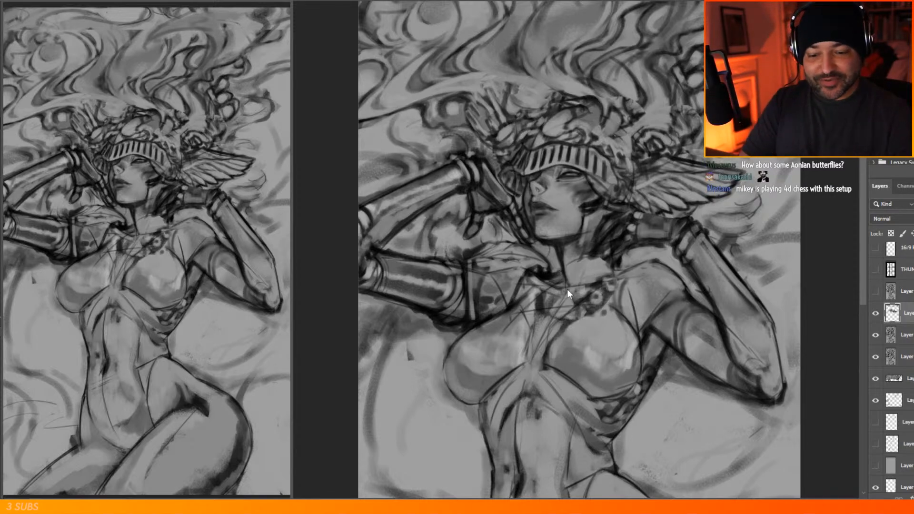
drag(462, 120, 561, 130)
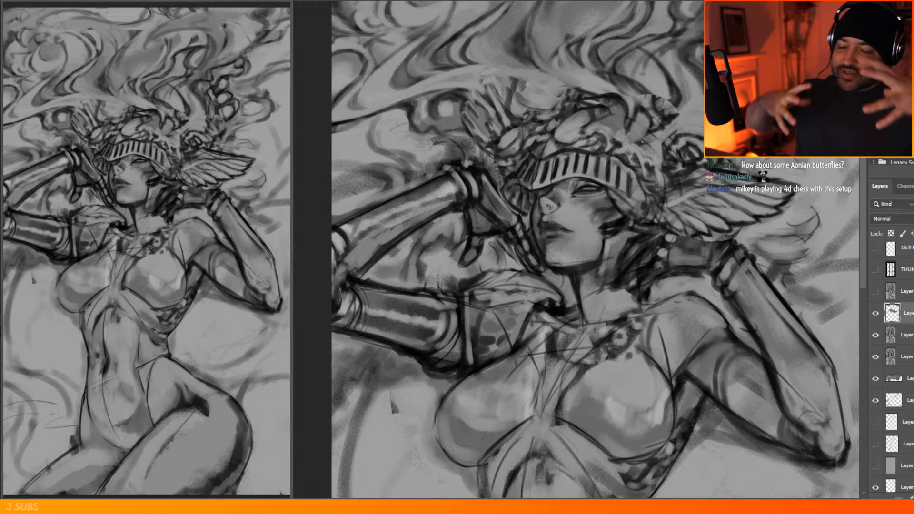